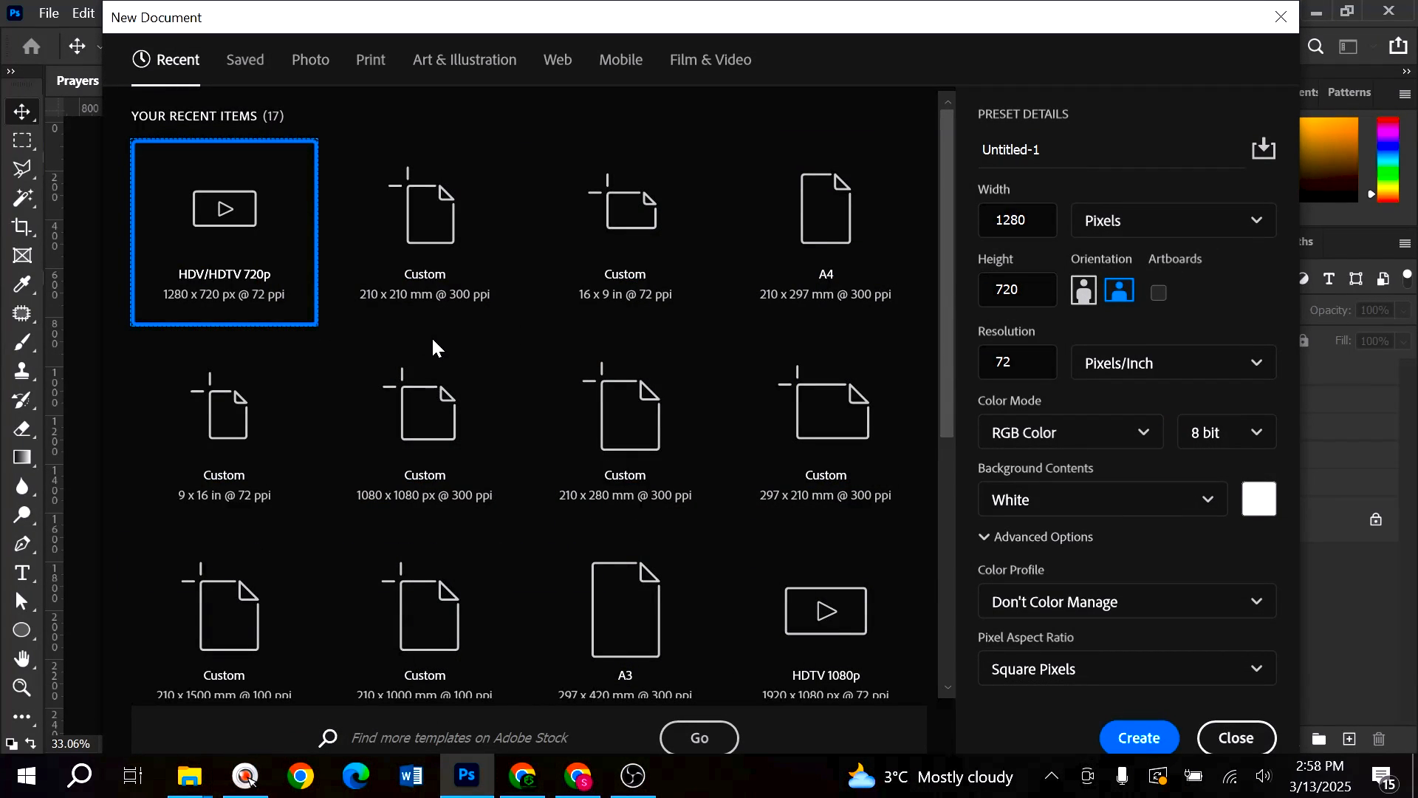
- Create a blank 210 x 210 mm, 300 ppi square document from the recent preset
{"action": "left_click", "coordinate": [1121, 222]}
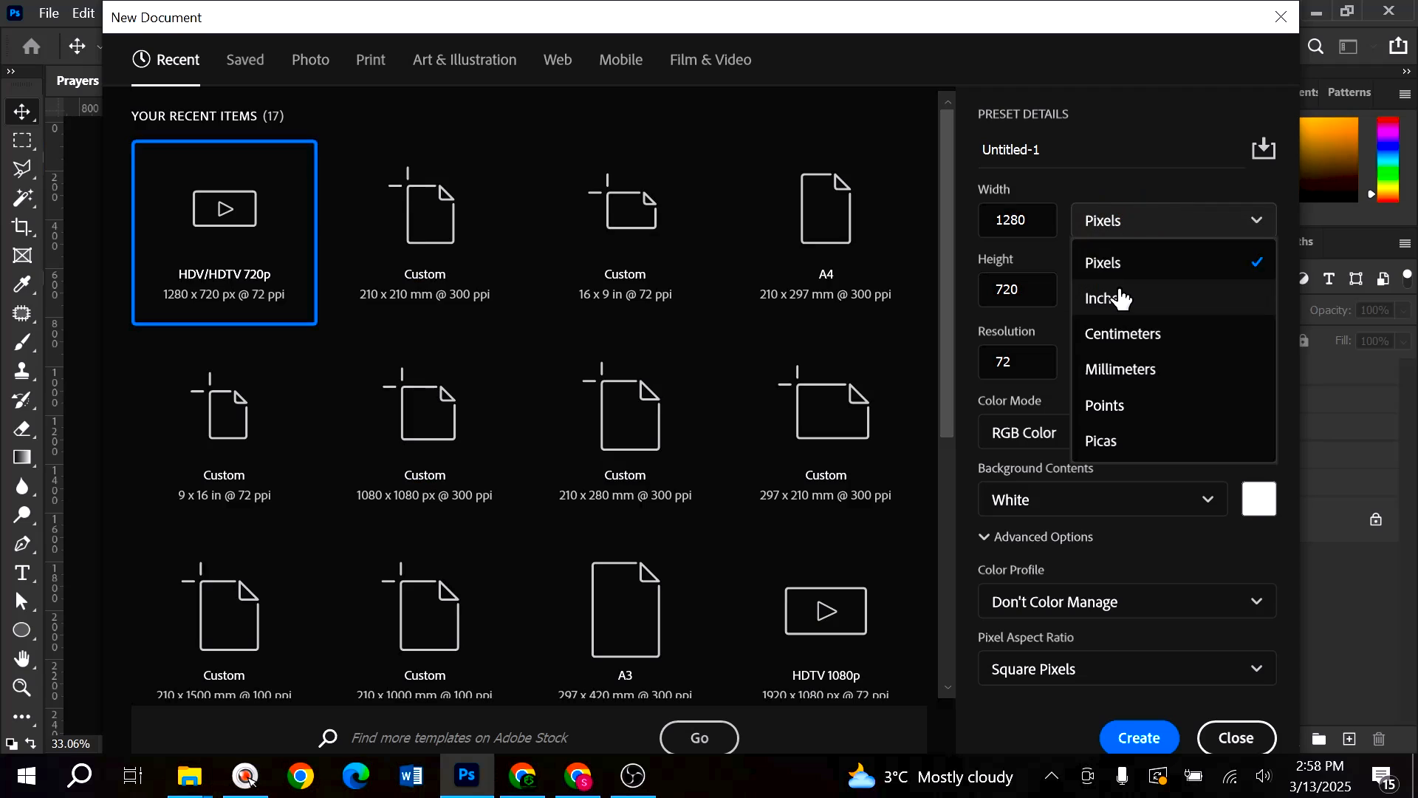
{"action": "left_click", "coordinate": [412, 196]}
{"action": "double_click", "coordinate": [431, 262]}
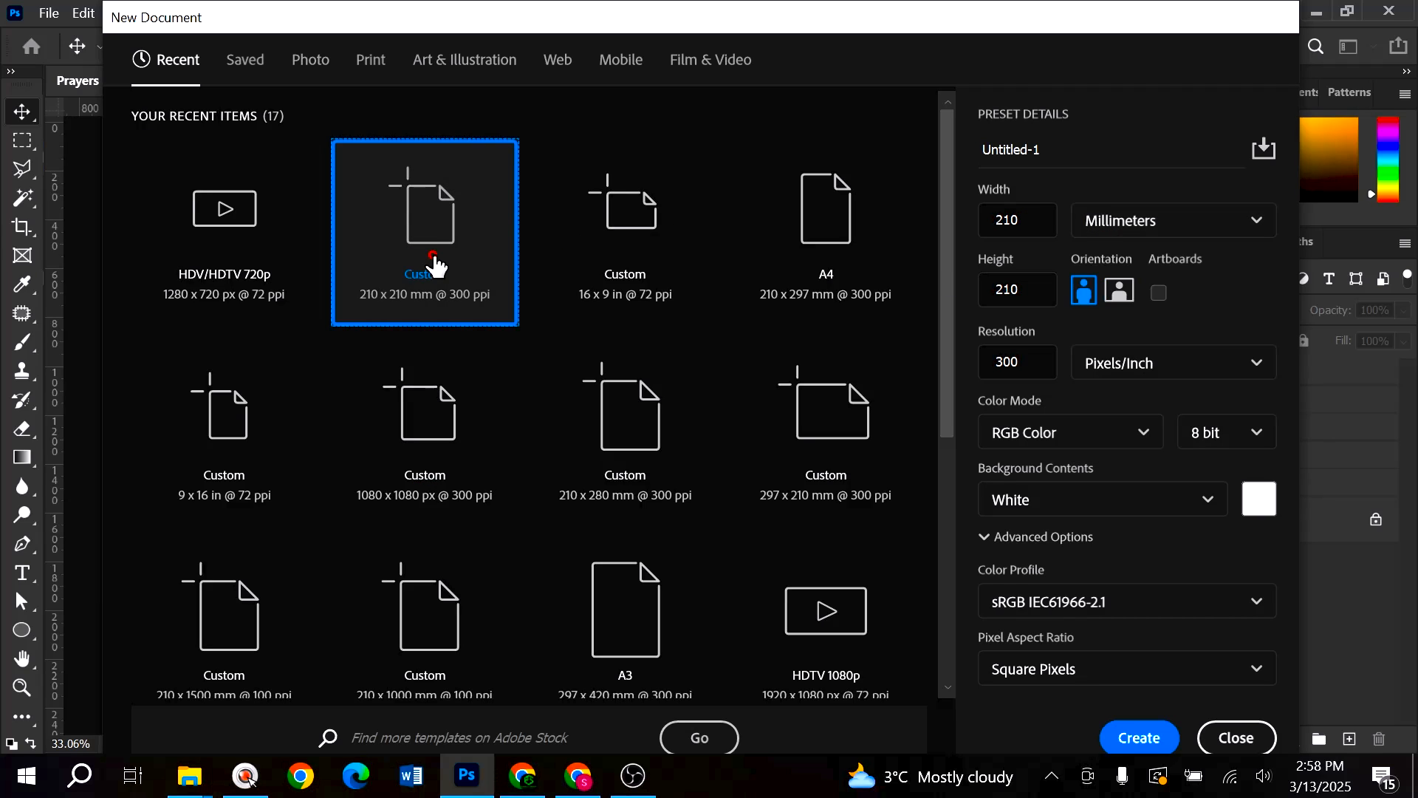
{"action": "scroll", "coordinate": [439, 259], "scroll_direction": "down", "scroll_amount": 1}
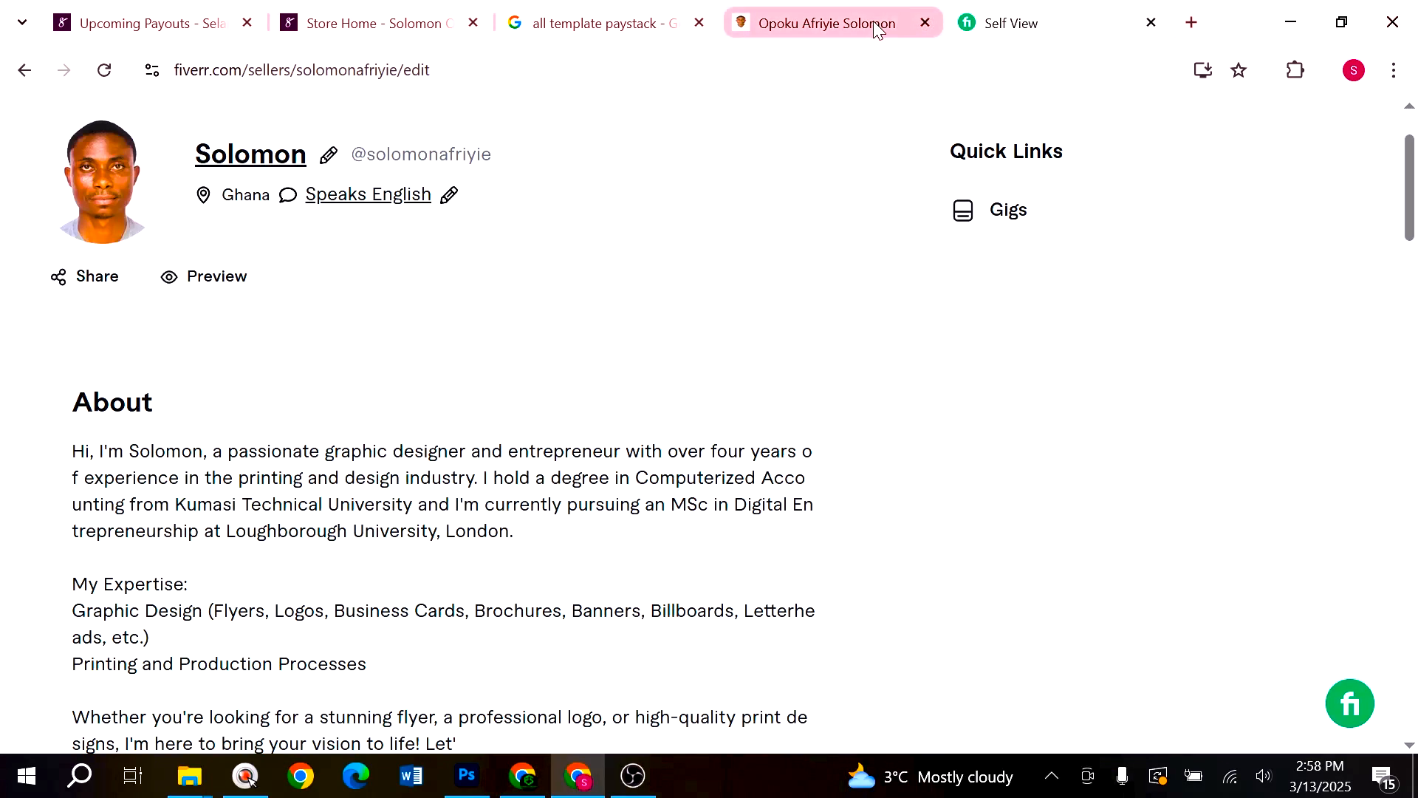
- Switch to the Fiverr seller profile tab, scroll to the top and highlight the username
{"action": "left_click", "coordinate": [876, 27]}
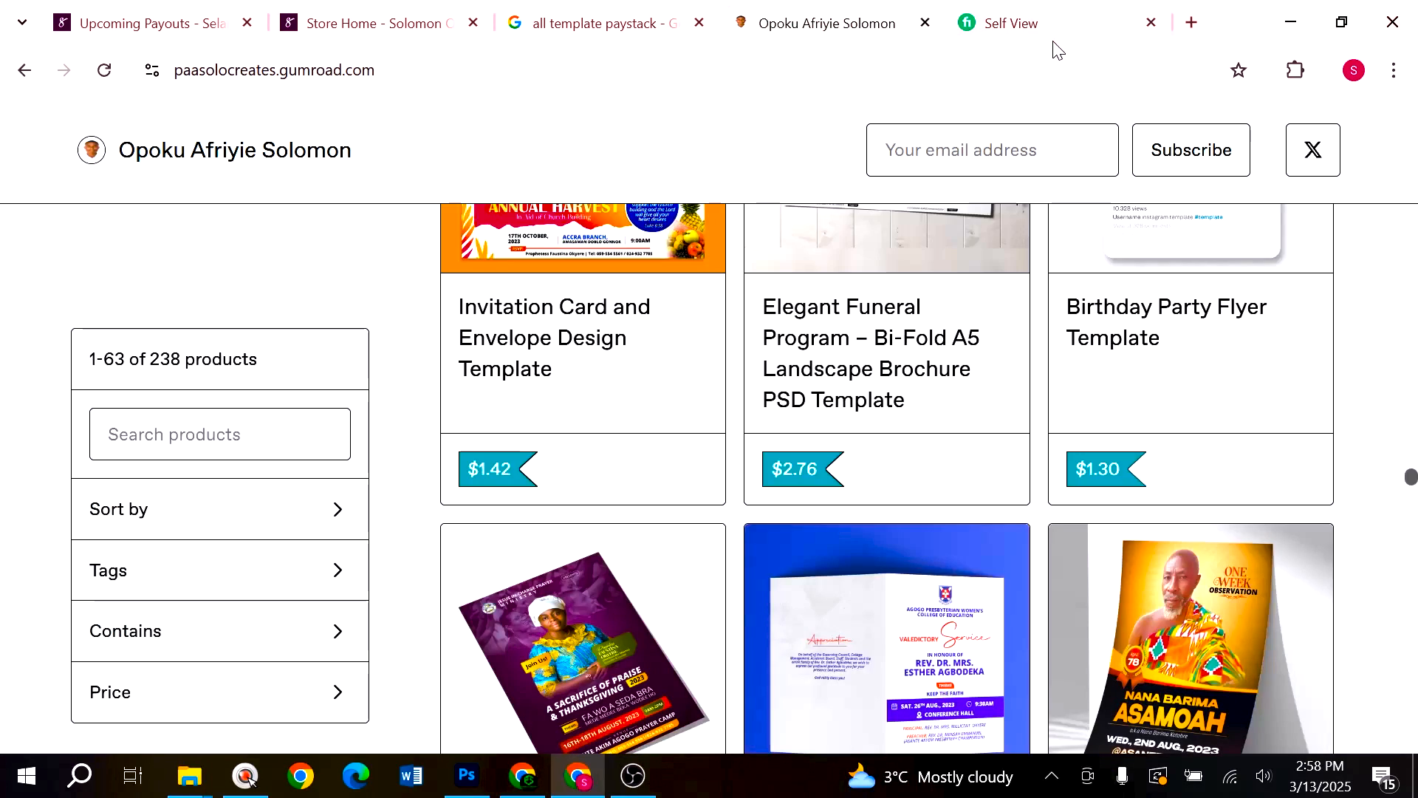
{"action": "left_click", "coordinate": [1032, 24]}
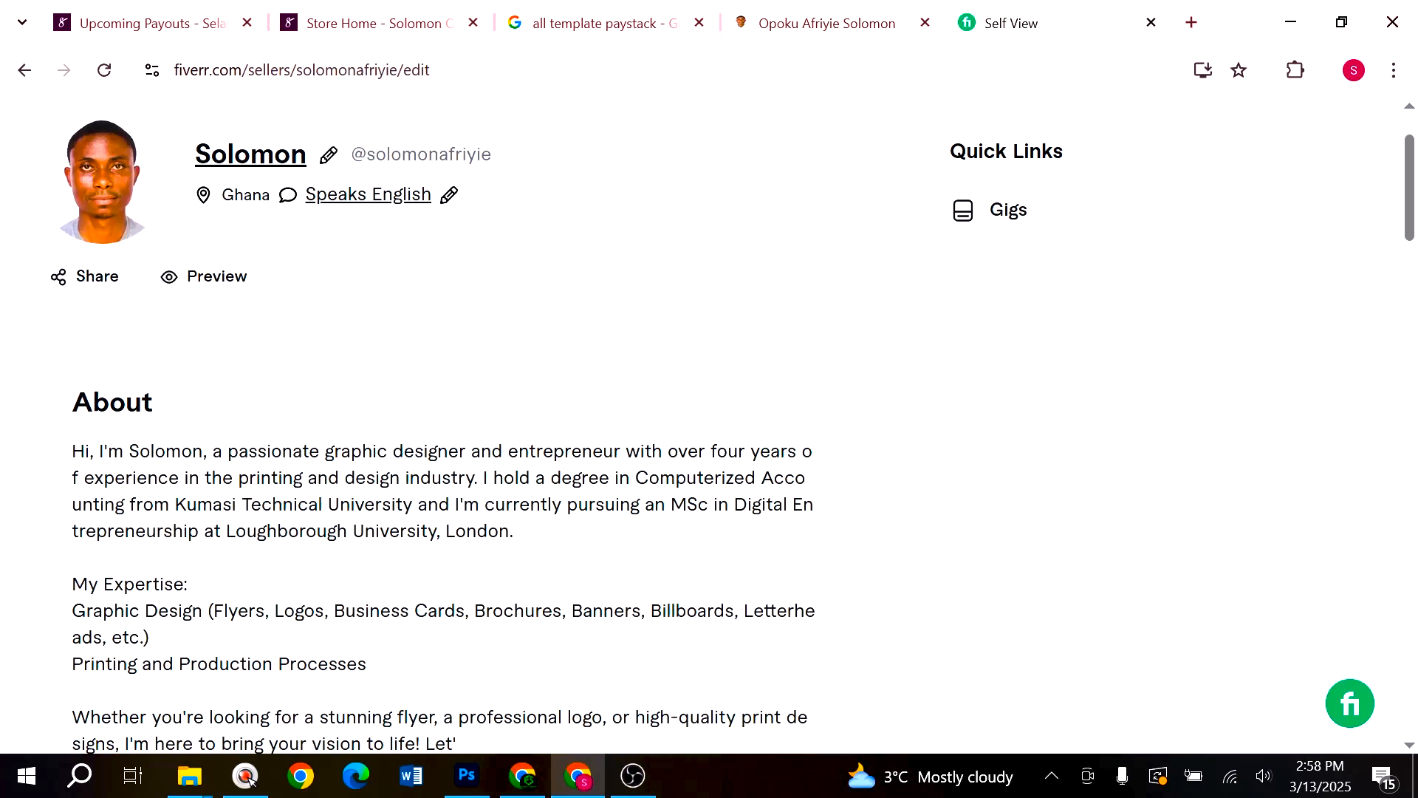
{"action": "scroll", "coordinate": [962, 171], "scroll_direction": "up", "scroll_amount": 2}
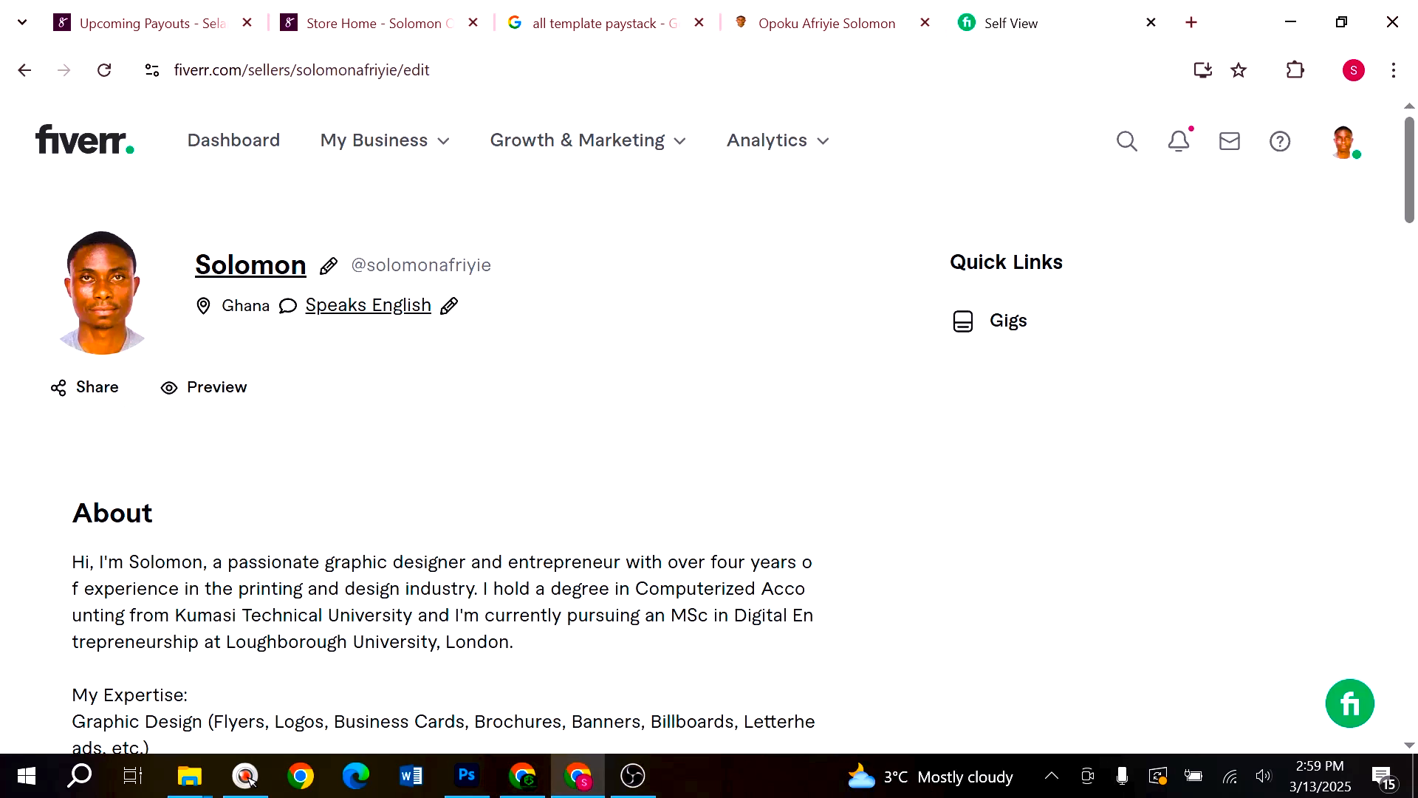
{"action": "left_click_drag", "start_coordinate": [493, 267], "coordinate": [375, 267]}
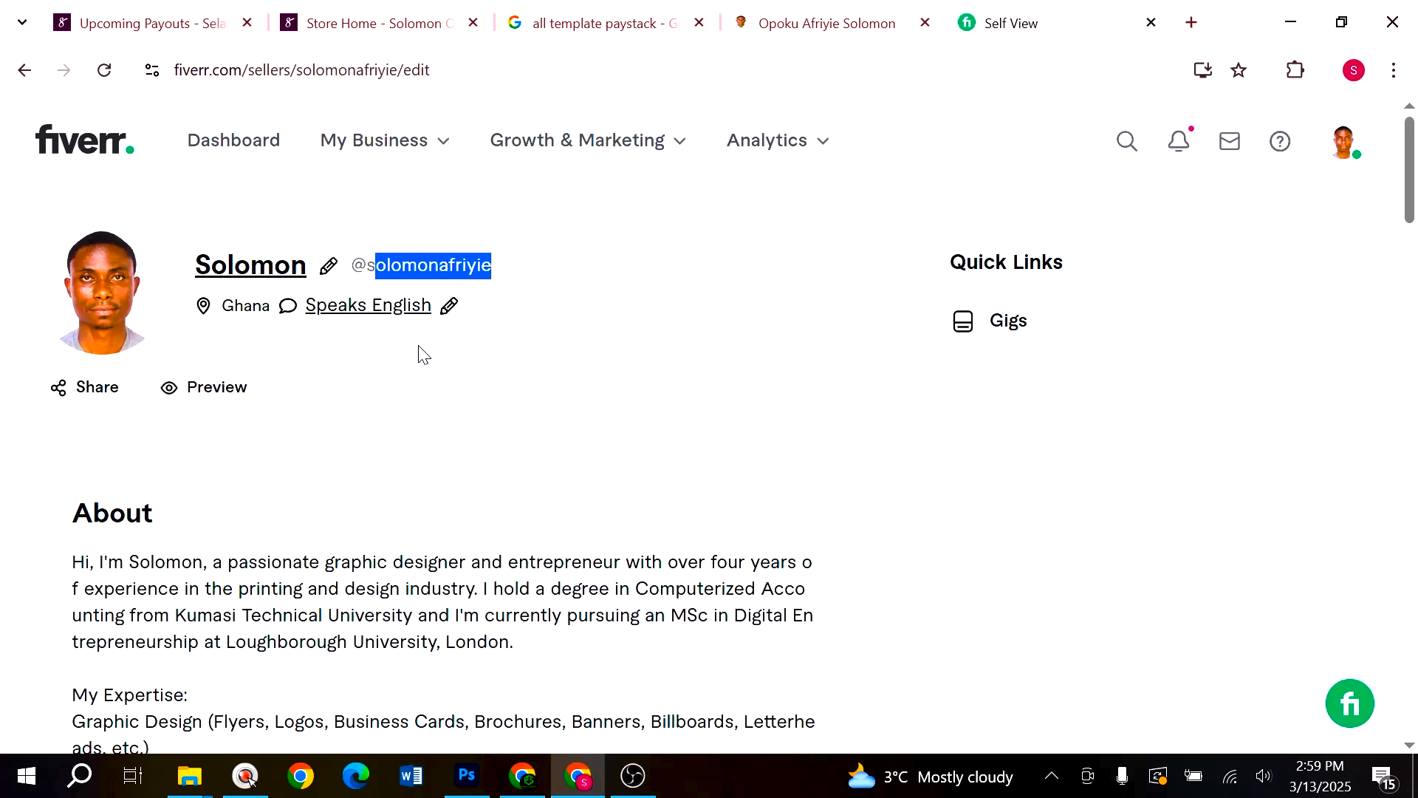
- Scroll through the Gumroad store's flyer and poster templates
{"action": "left_click", "coordinate": [760, 33]}
{"action": "scroll", "coordinate": [713, 367], "scroll_direction": "up", "scroll_amount": 10}
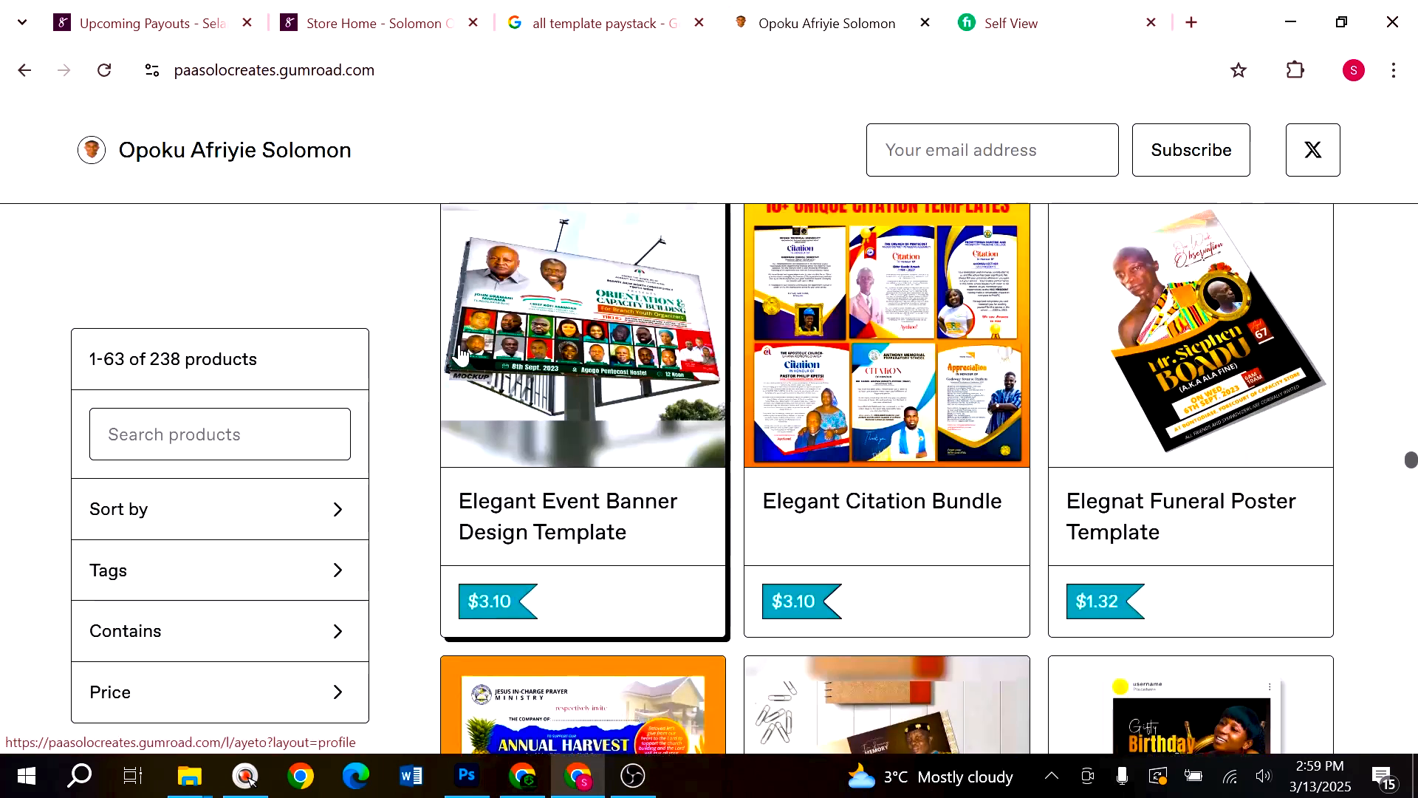
{"action": "scroll", "coordinate": [713, 367], "scroll_direction": "up", "scroll_amount": 10}
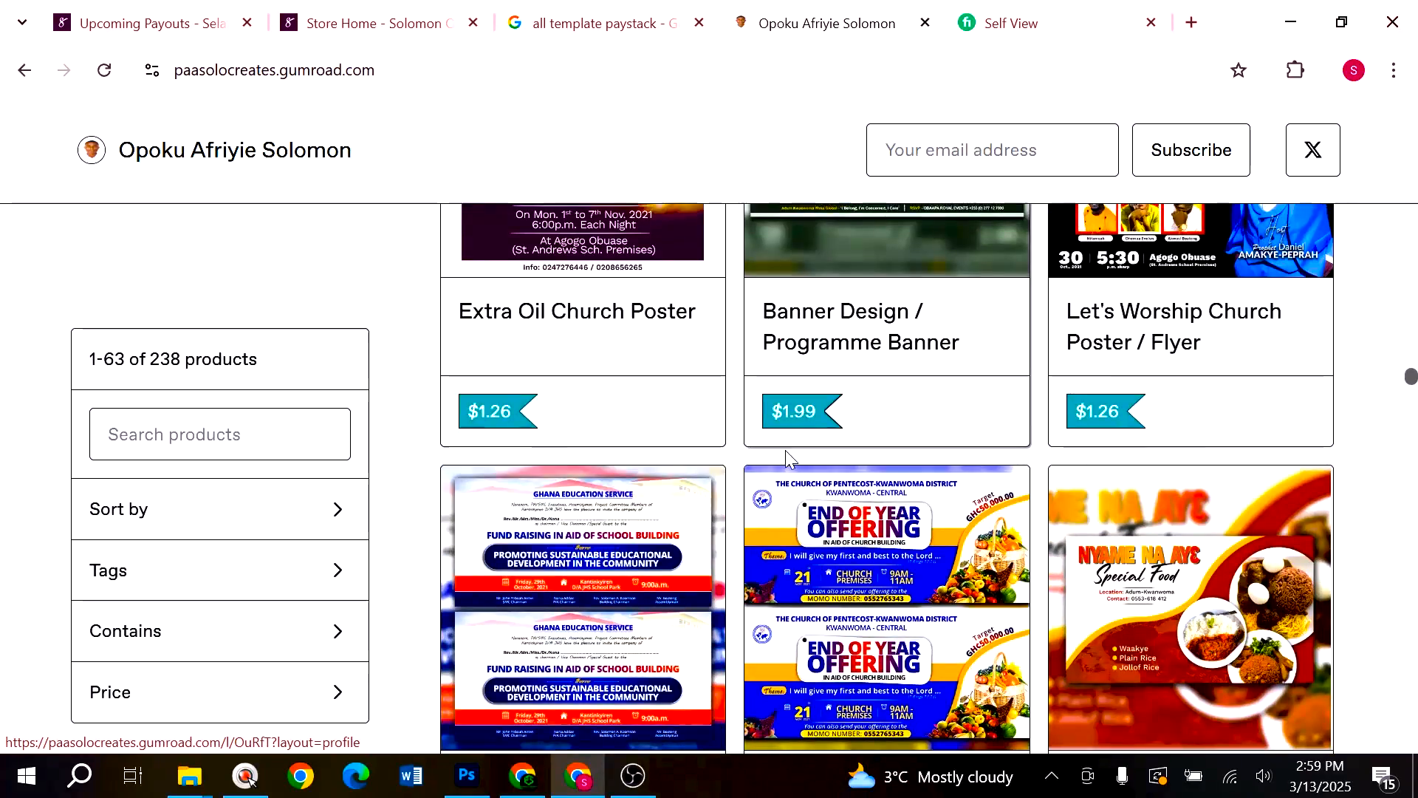
{"action": "scroll", "coordinate": [792, 460], "scroll_direction": "up", "scroll_amount": 10}
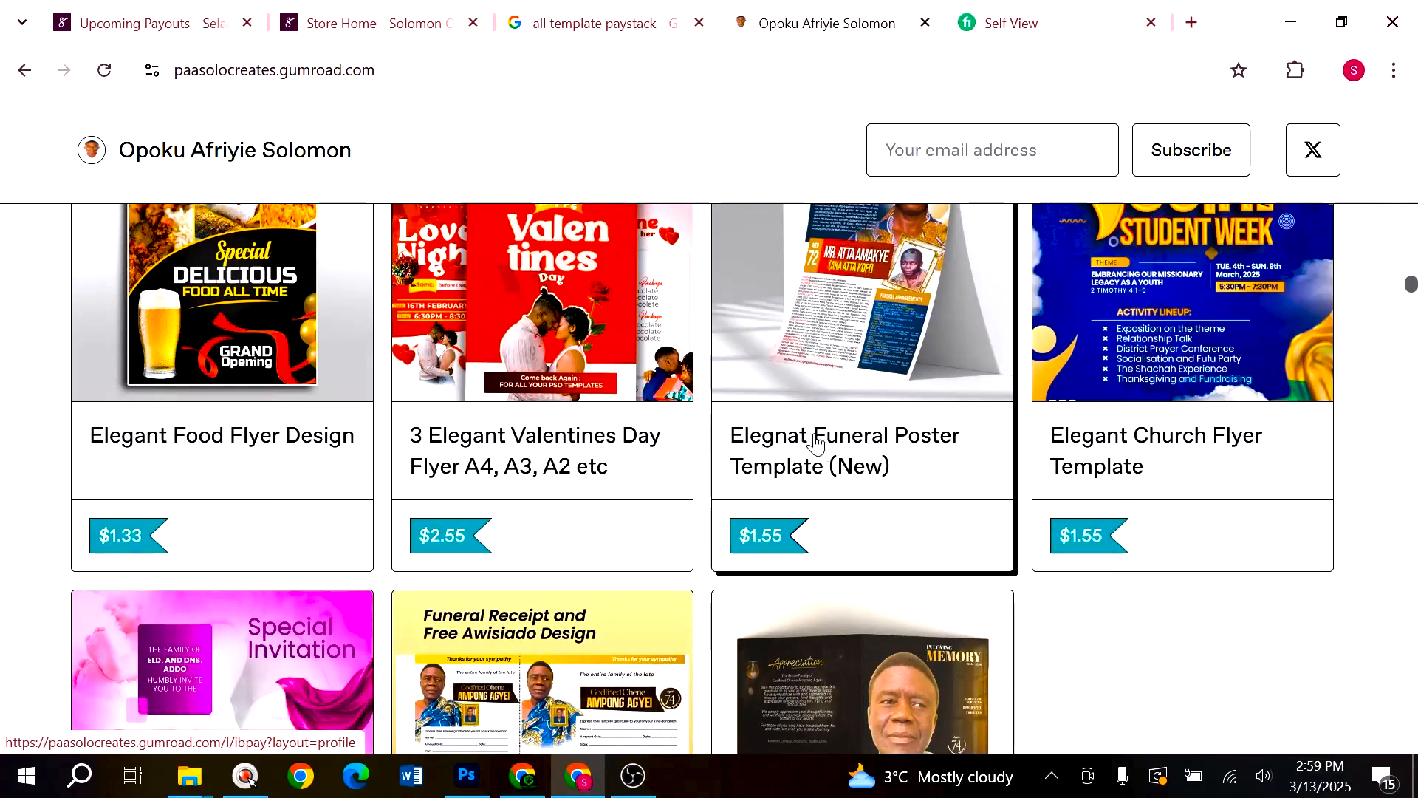
{"action": "scroll", "coordinate": [816, 442], "scroll_direction": "up", "scroll_amount": 10}
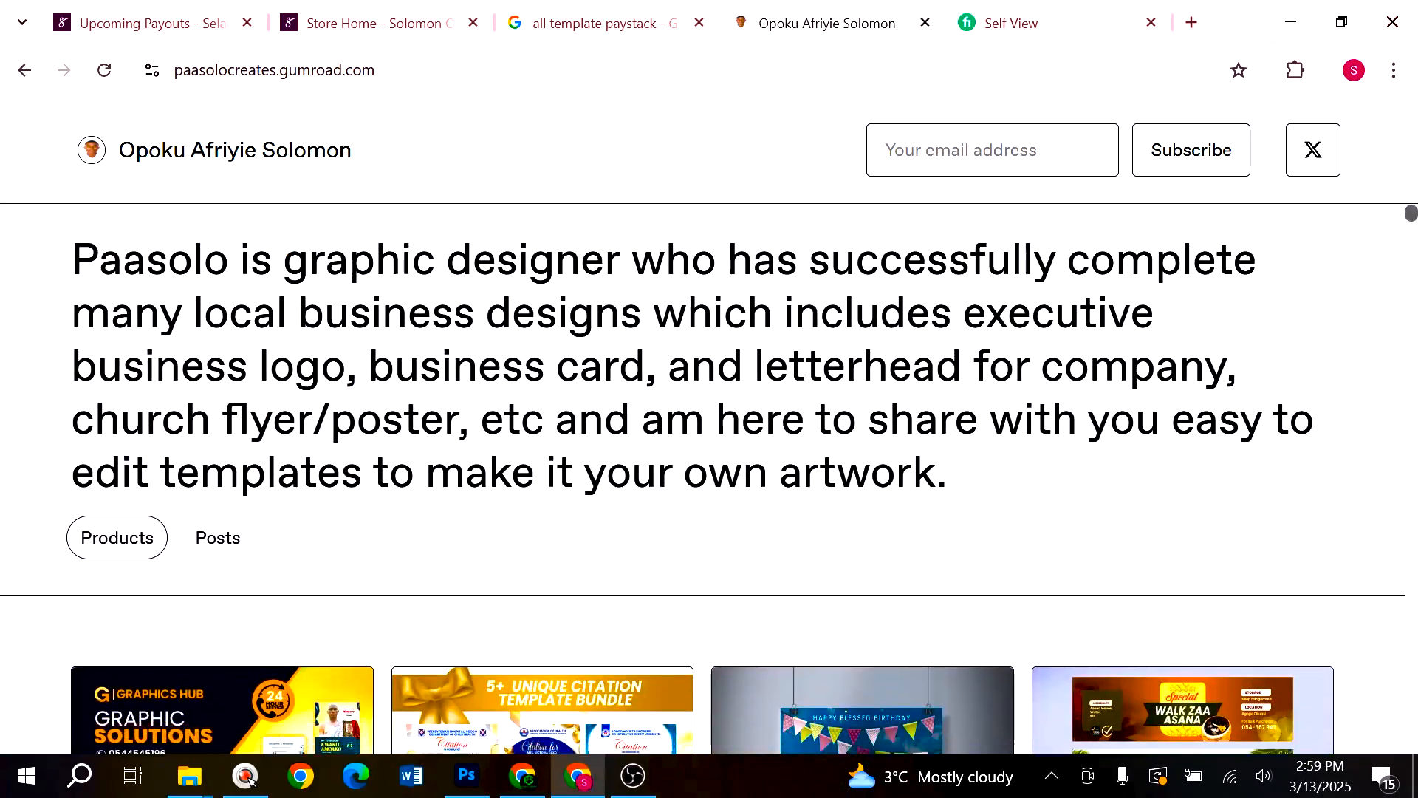
{"action": "scroll", "coordinate": [816, 442], "scroll_direction": "down", "scroll_amount": 10}
{"action": "left_click_drag", "start_coordinate": [378, 70], "coordinate": [87, 83]}
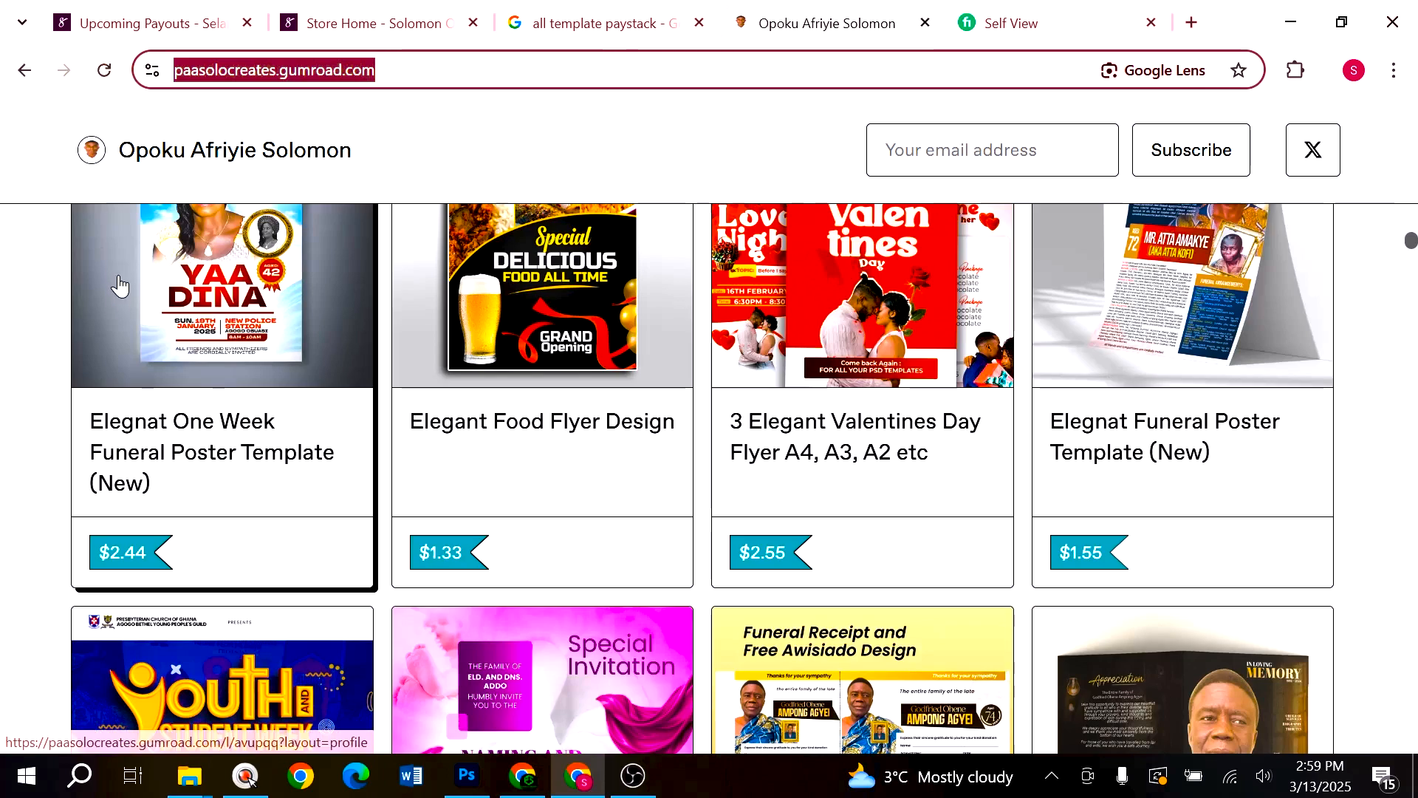
{"action": "left_click", "coordinate": [9, 112]}
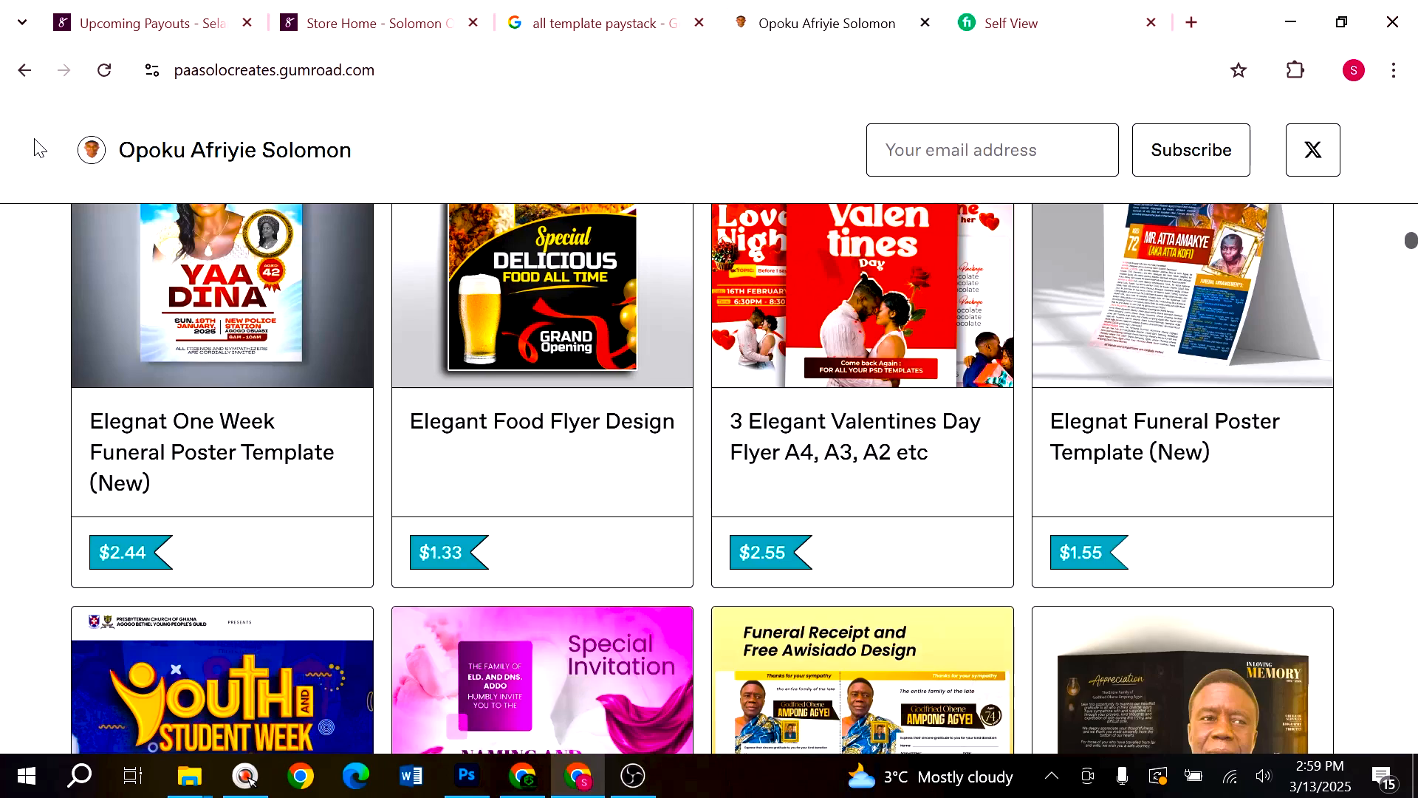
{"action": "scroll", "coordinate": [329, 313], "scroll_direction": "up", "scroll_amount": 5}
{"action": "scroll", "coordinate": [330, 307], "scroll_direction": "up", "scroll_amount": 5}
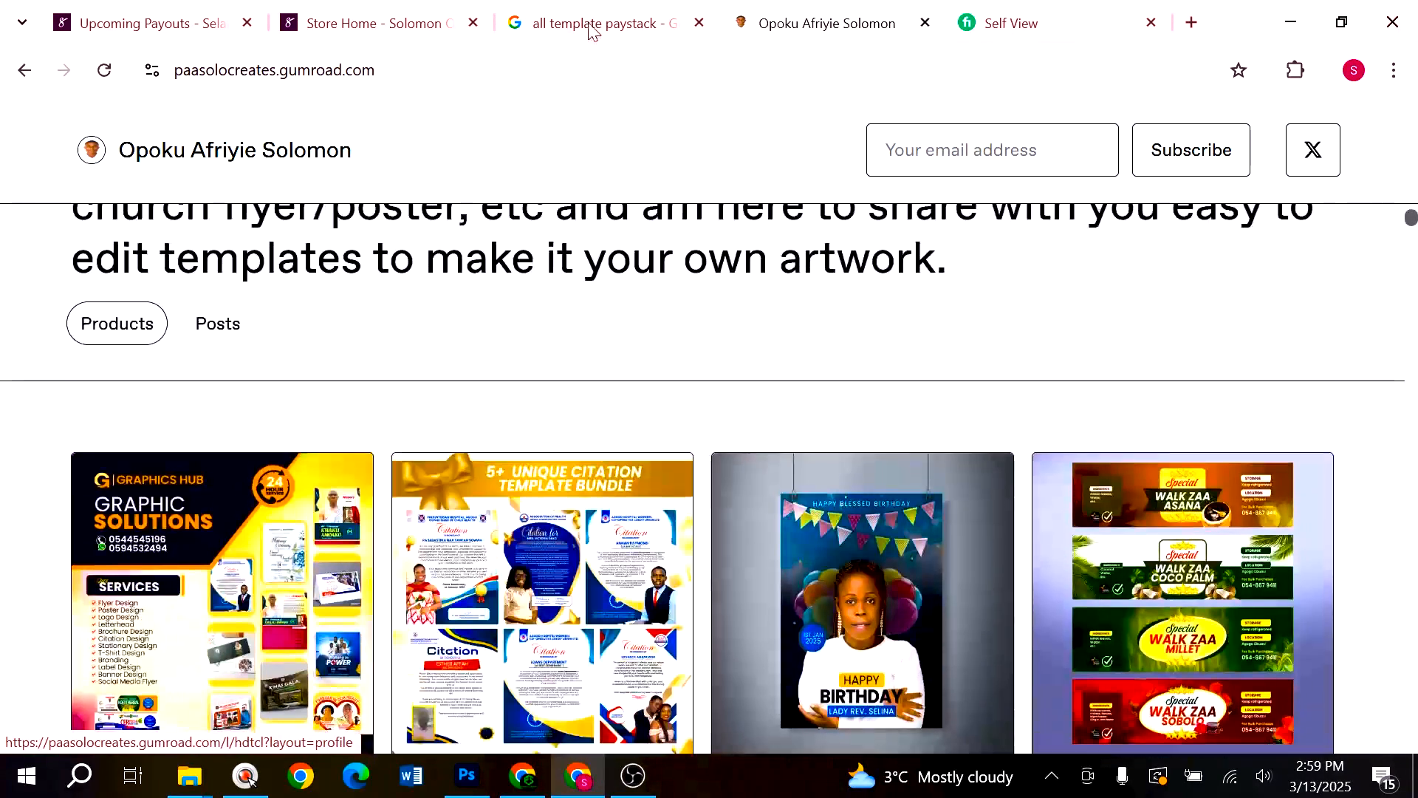
- Bring up the Google search results for the Paystack template shop
{"action": "left_click", "coordinate": [606, 23]}
{"action": "scroll", "coordinate": [364, 367], "scroll_direction": "down", "scroll_amount": 3}
{"action": "scroll", "coordinate": [348, 355], "scroll_direction": "up", "scroll_amount": 3}
- Open the All Template Paystack shop and scroll through its products
{"action": "left_click", "coordinate": [196, 341]}
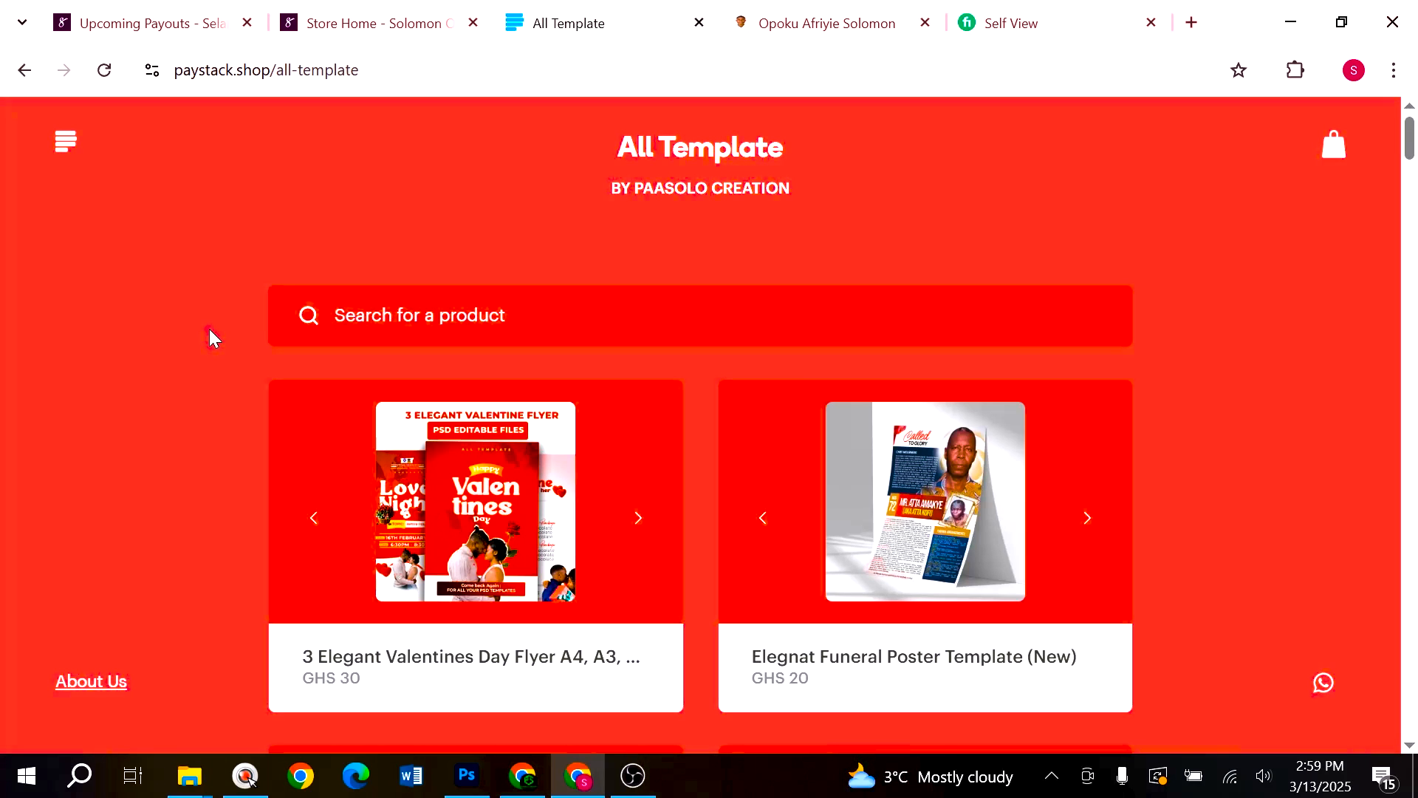
{"action": "scroll", "coordinate": [413, 417], "scroll_direction": "down", "scroll_amount": 3}
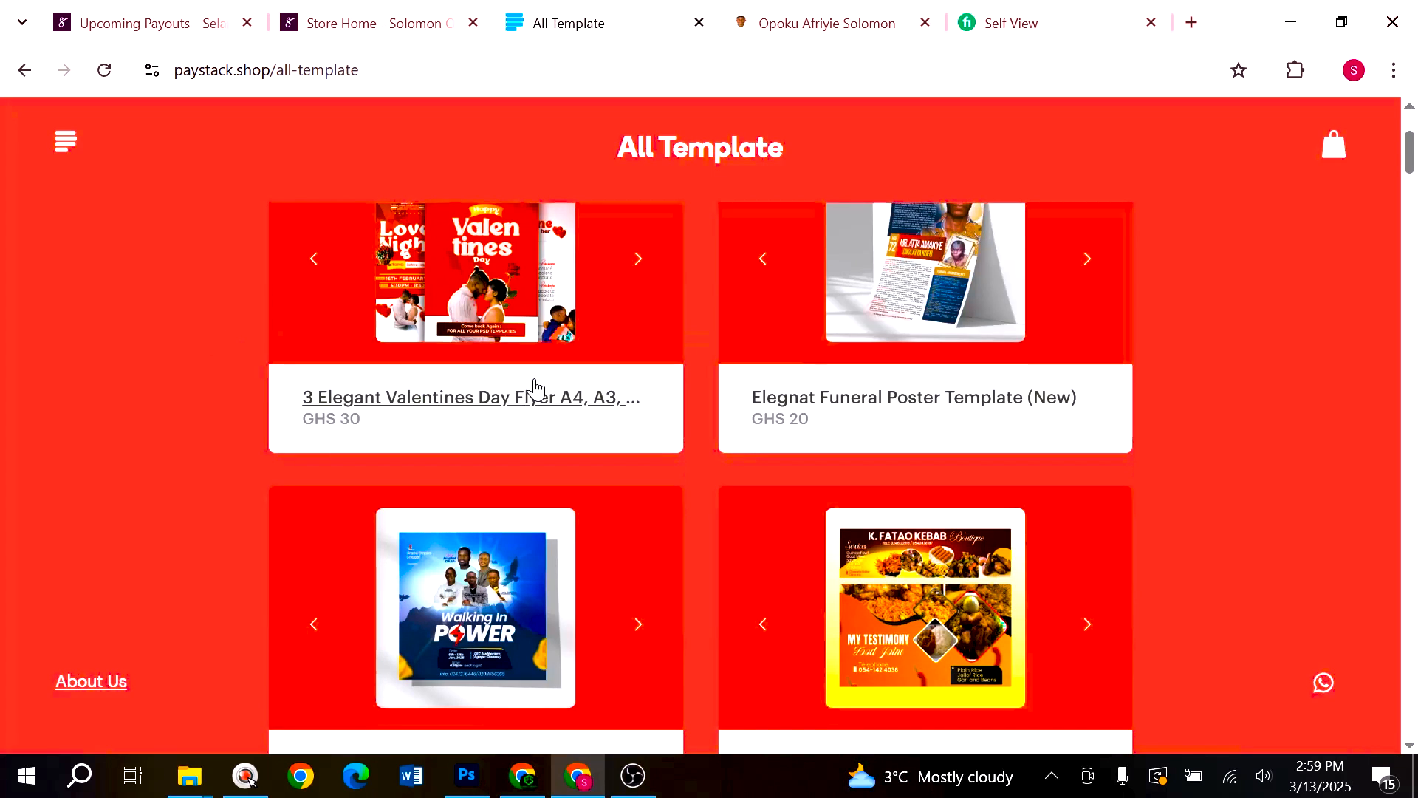
{"action": "scroll", "coordinate": [534, 387], "scroll_direction": "down", "scroll_amount": 5}
{"action": "scroll", "coordinate": [676, 322], "scroll_direction": "up", "scroll_amount": 5}
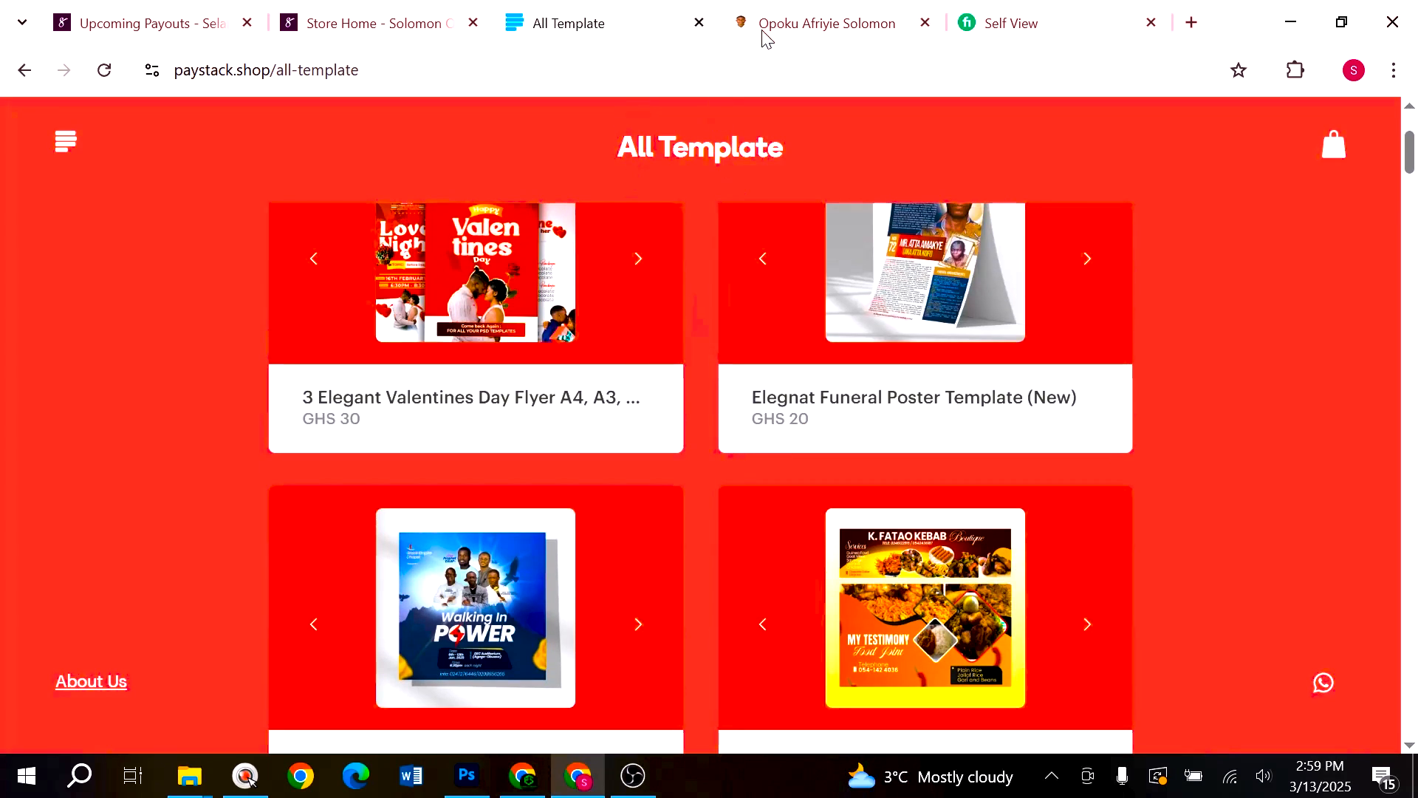
- Return to the Gumroad store, then switch to the Selar store home
{"action": "left_click", "coordinate": [769, 26]}
{"action": "scroll", "coordinate": [798, 497], "scroll_direction": "down", "scroll_amount": 5}
{"action": "left_click", "coordinate": [486, 28]}
- Open the 5 UNIQUE TEMPLATE listing and cycle through its brochure preview images
{"action": "mouse_move", "coordinate": [484, 368]}
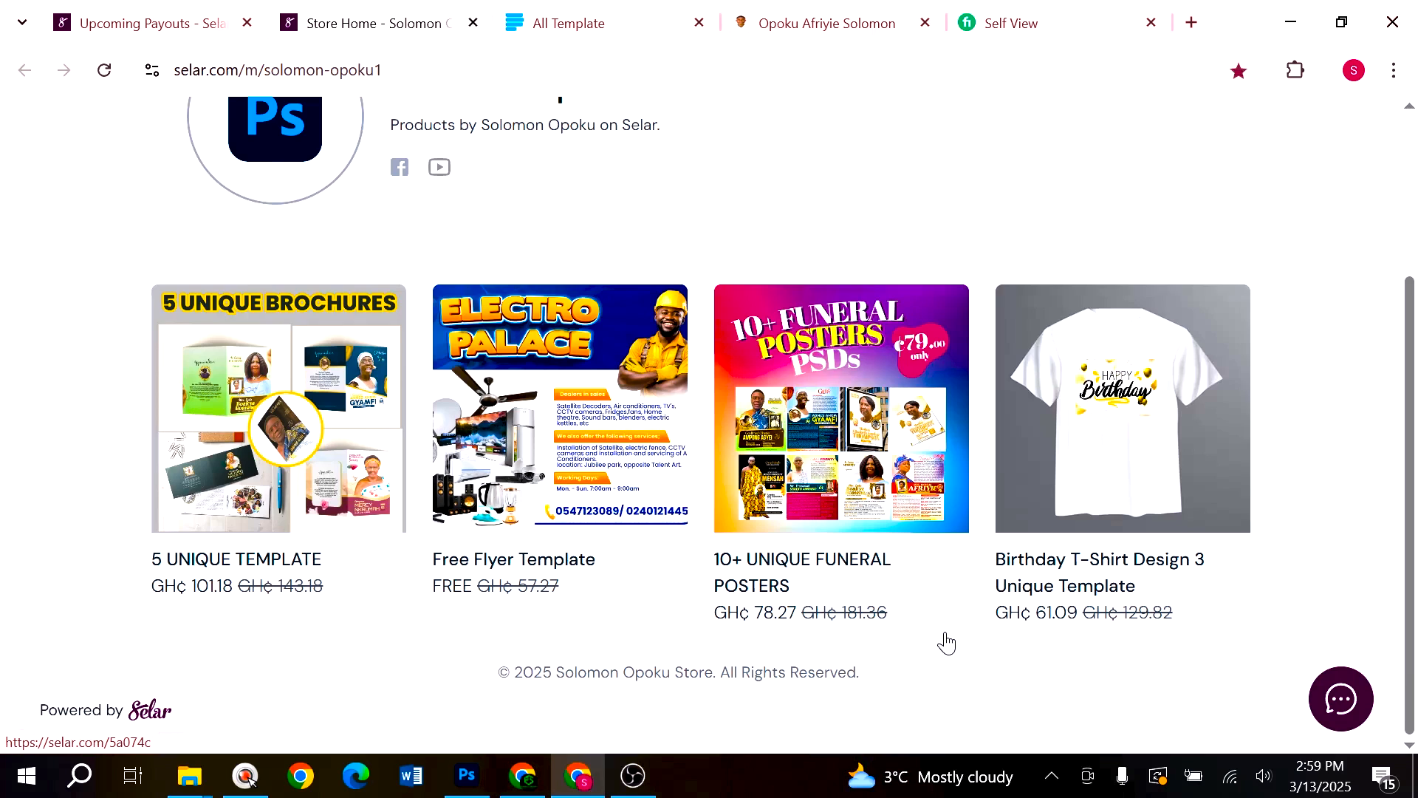
{"action": "mouse_move", "coordinate": [805, 370]}
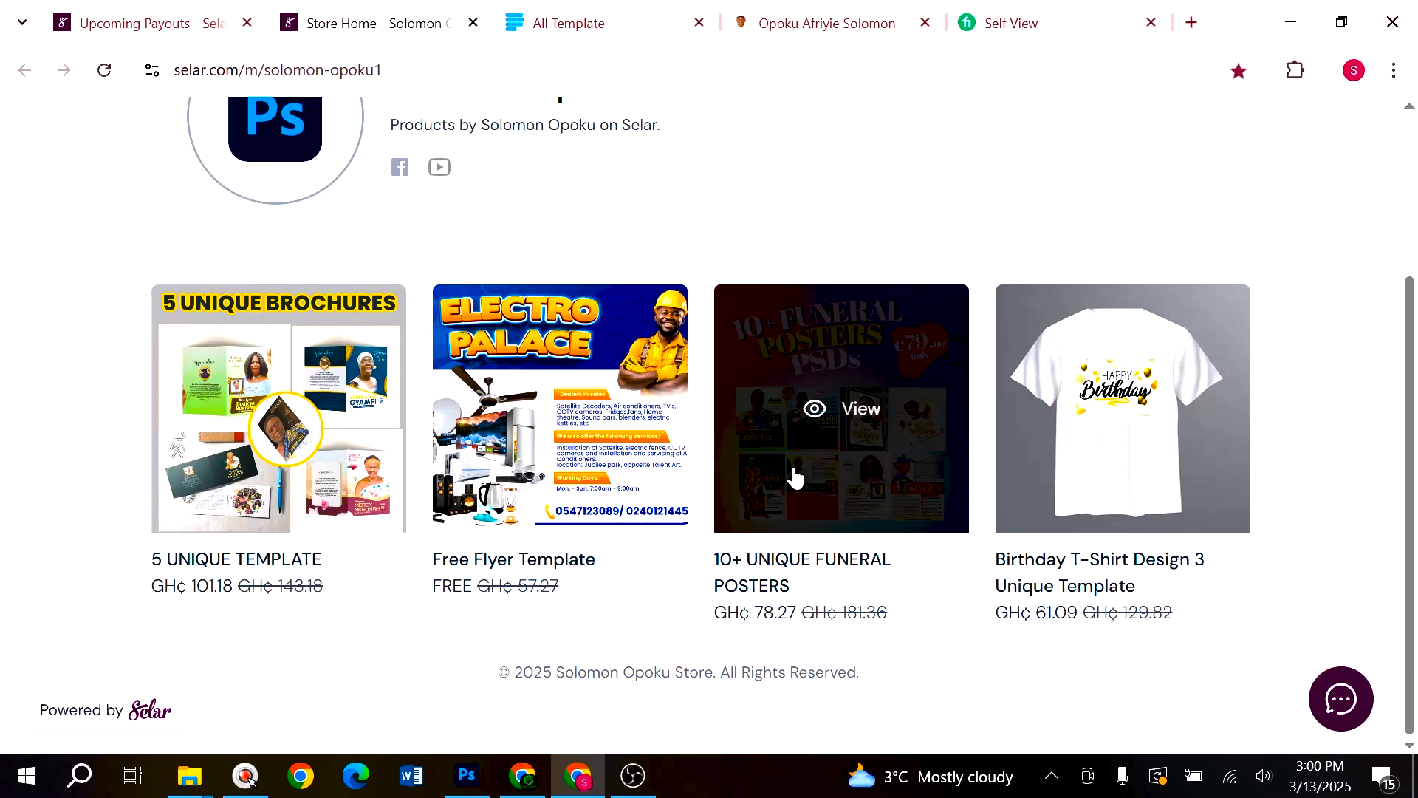
{"action": "left_click", "coordinate": [292, 416]}
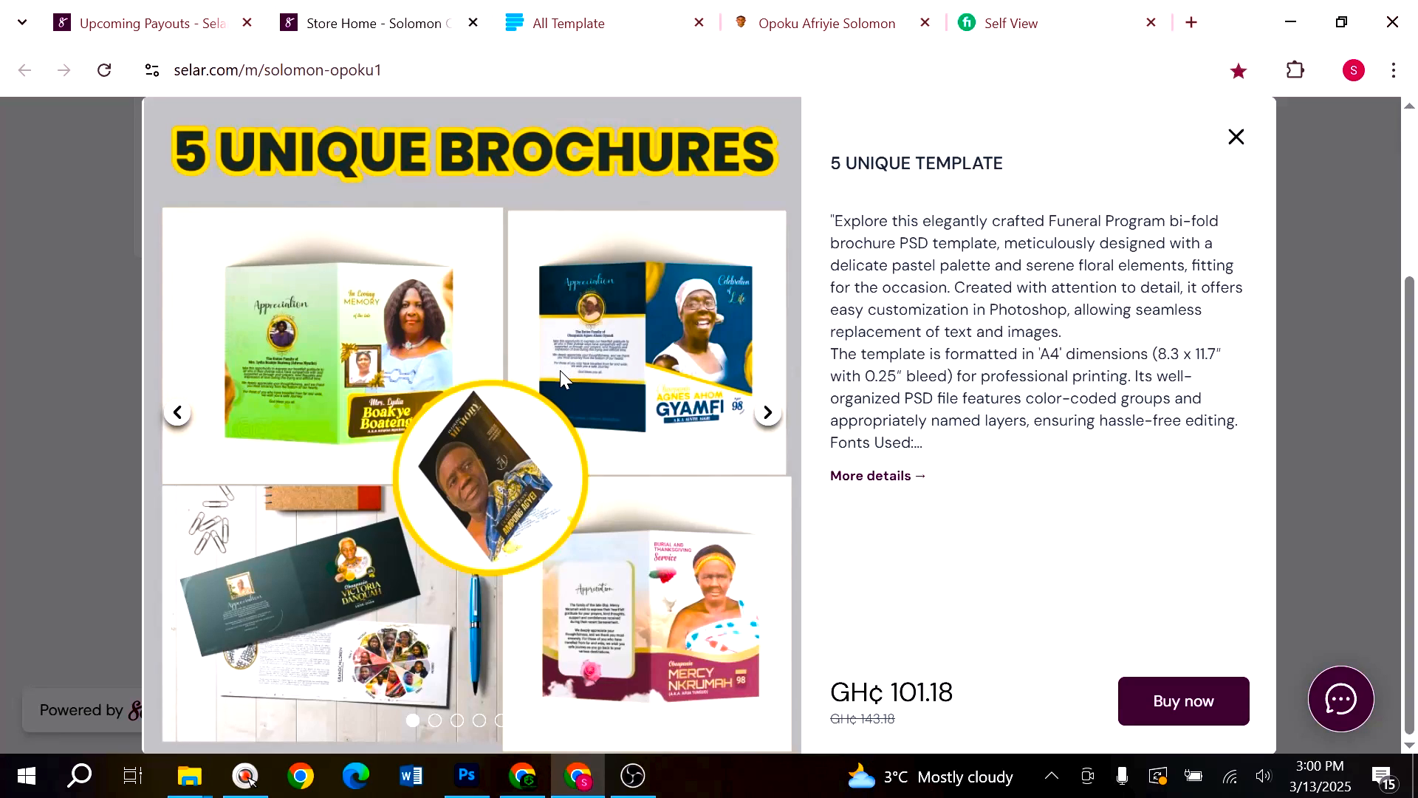
{"action": "left_click", "coordinate": [768, 421]}
{"action": "left_click", "coordinate": [767, 424]}
{"action": "left_click", "coordinate": [768, 424]}
{"action": "left_click", "coordinate": [769, 415]}
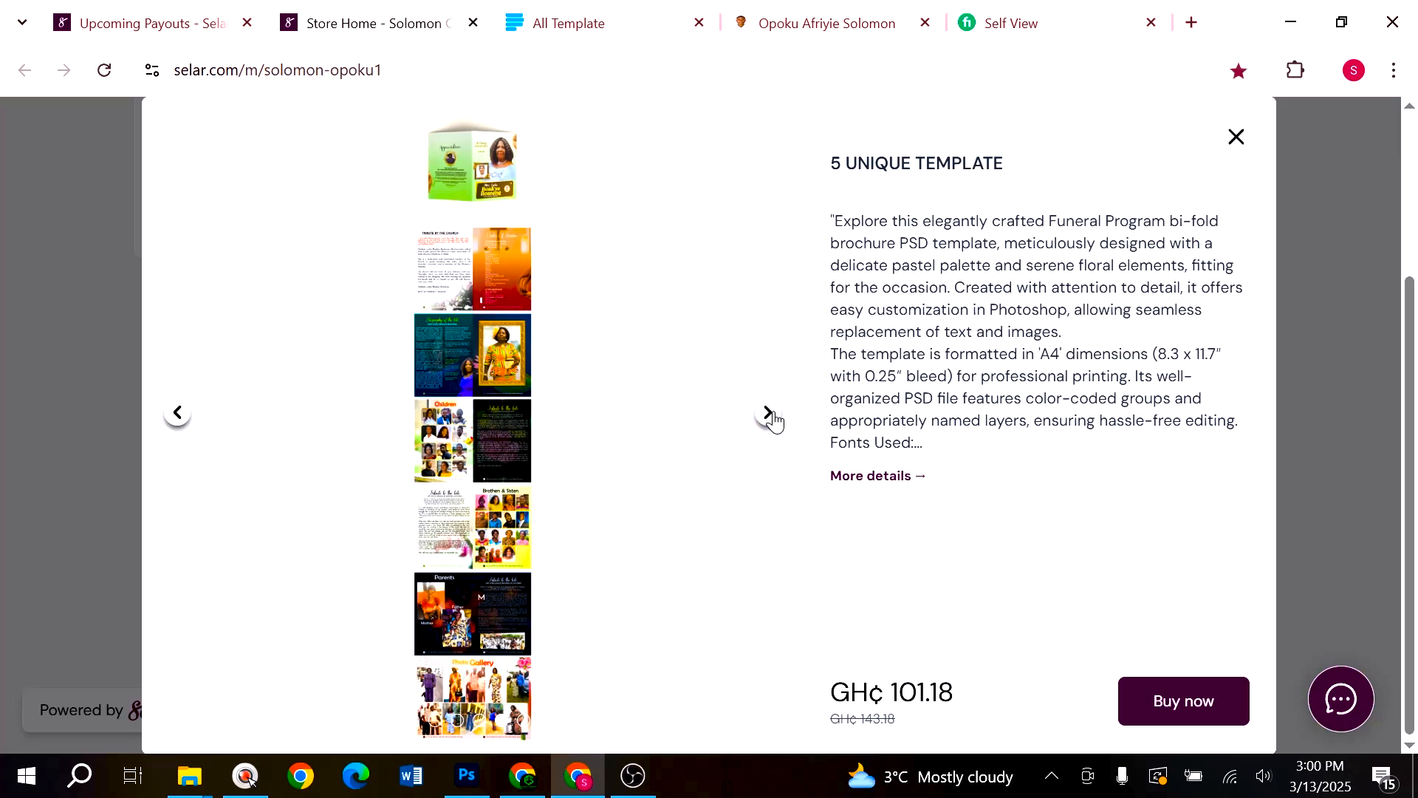
{"action": "left_click", "coordinate": [770, 418]}
{"action": "left_click", "coordinate": [769, 414]}
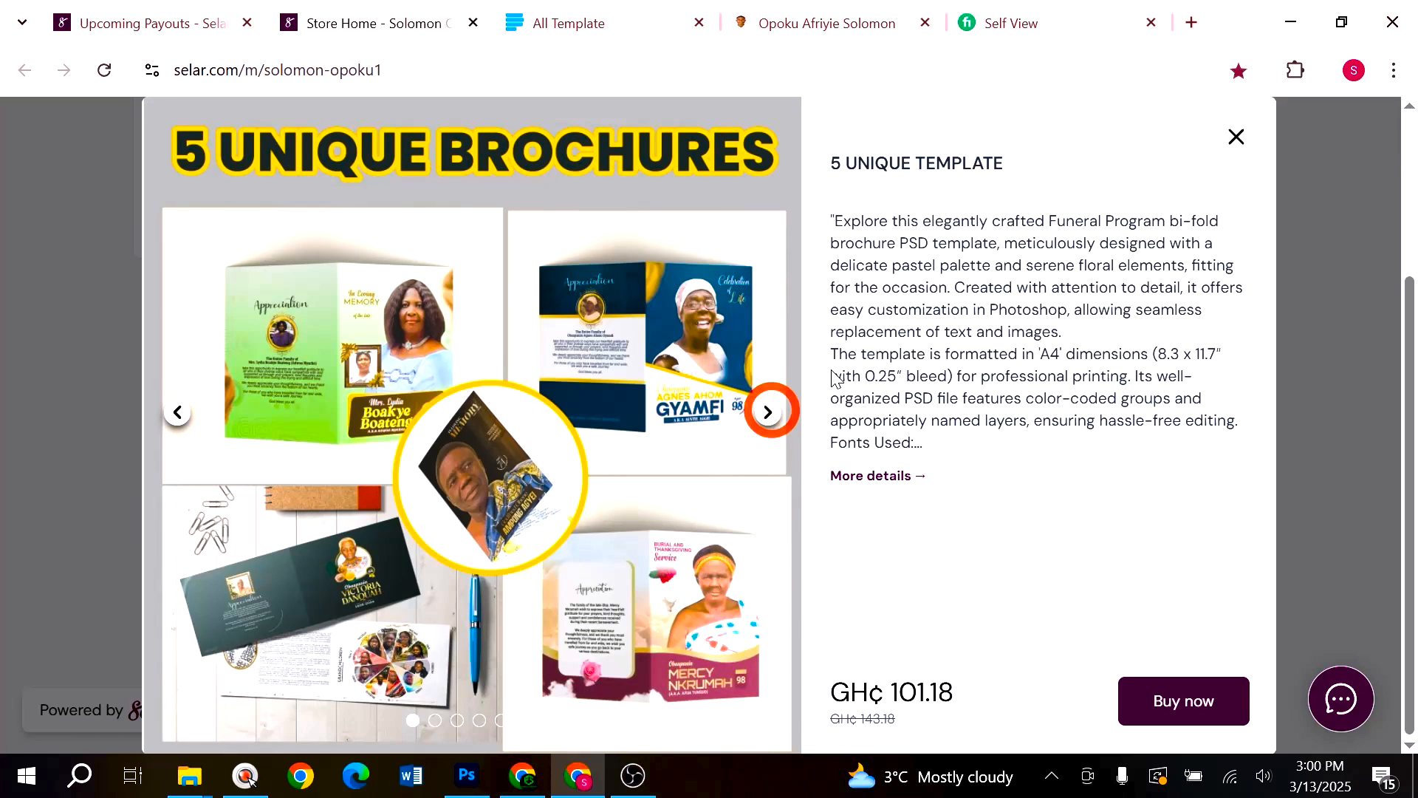
- Close the product details and switch to the Downloads folder window
{"action": "left_click", "coordinate": [1236, 138]}
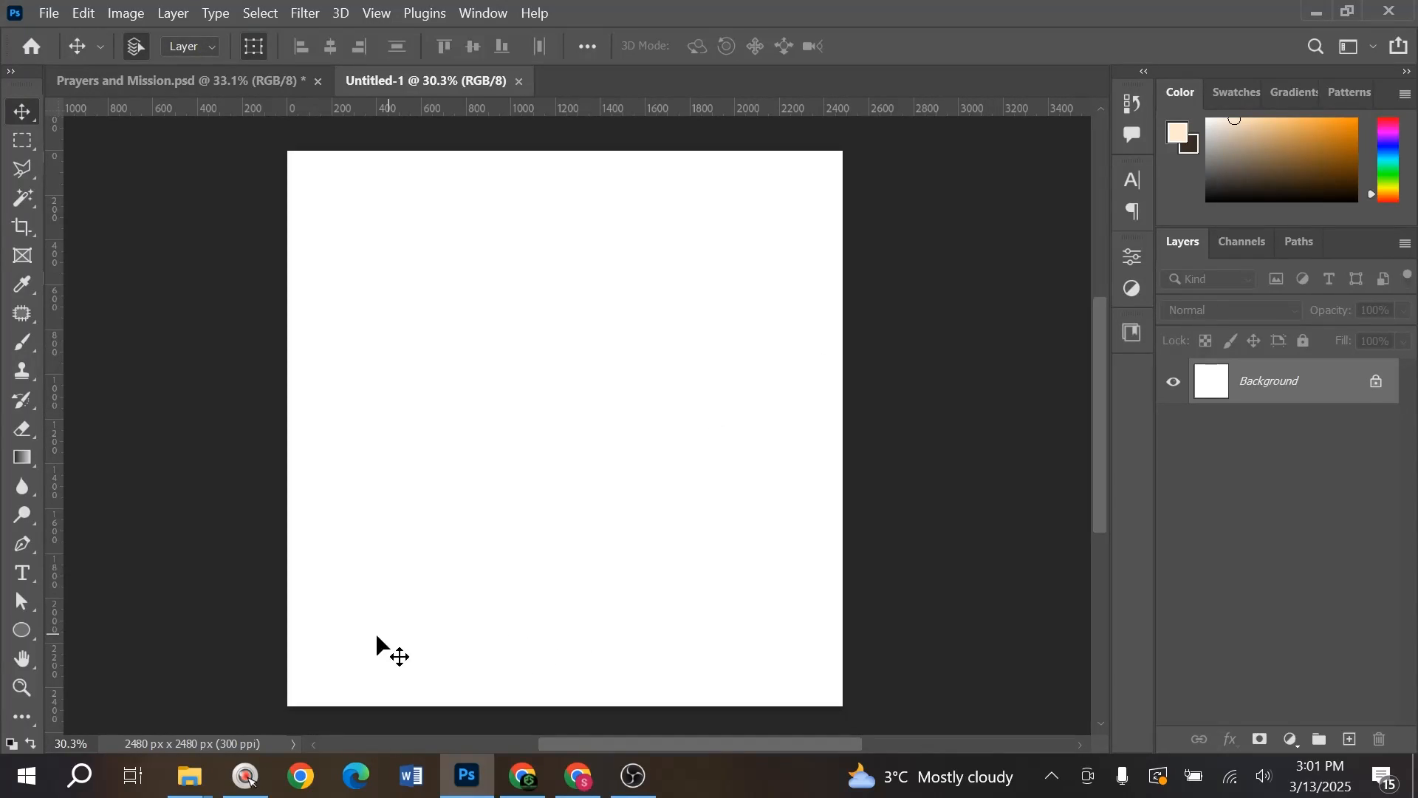
{"action": "key", "text": "alt+Tab"}
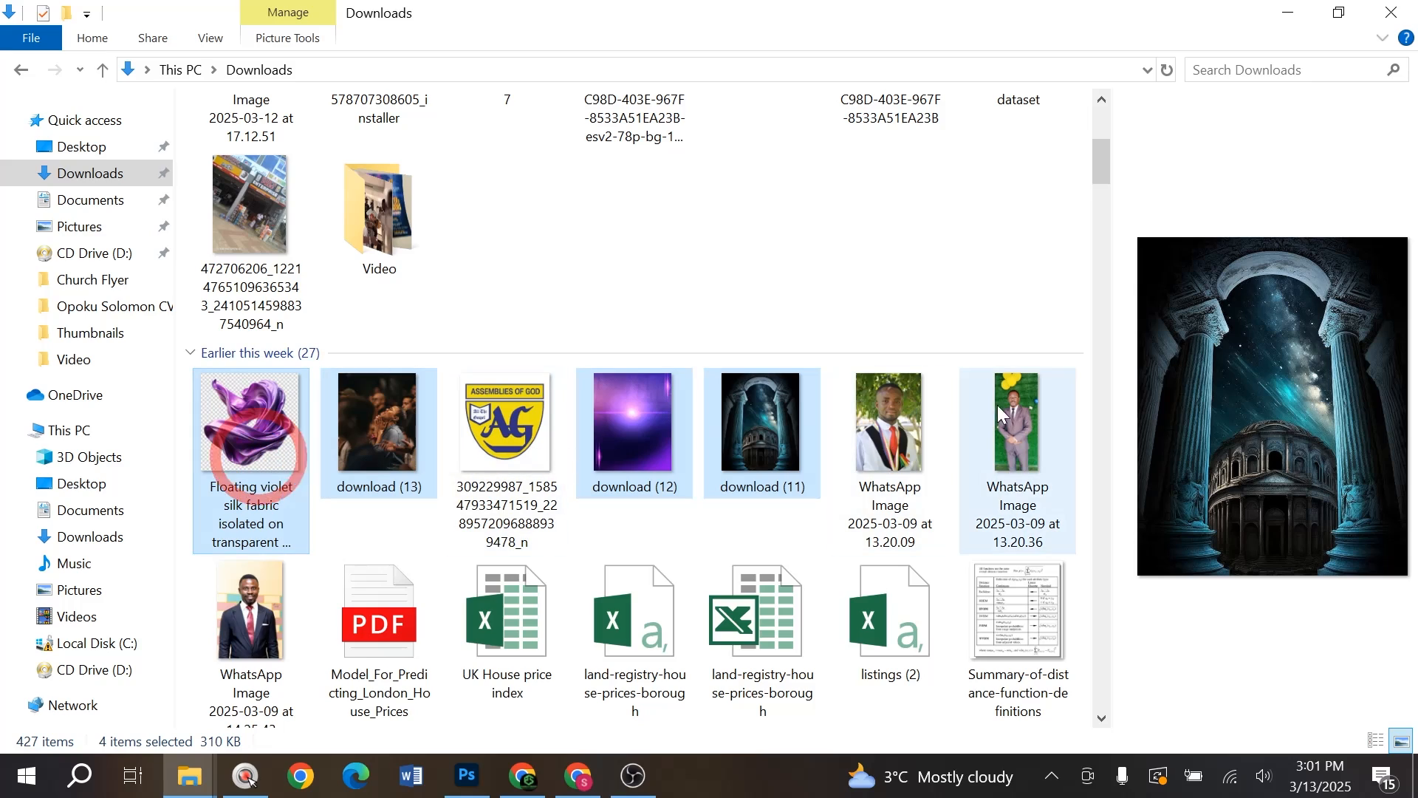
- Open WhatsApp Image 2025-03-09 at 14.25.43 in Photoshop and unlock its background as Layer 0
{"action": "left_click", "coordinate": [267, 660]}
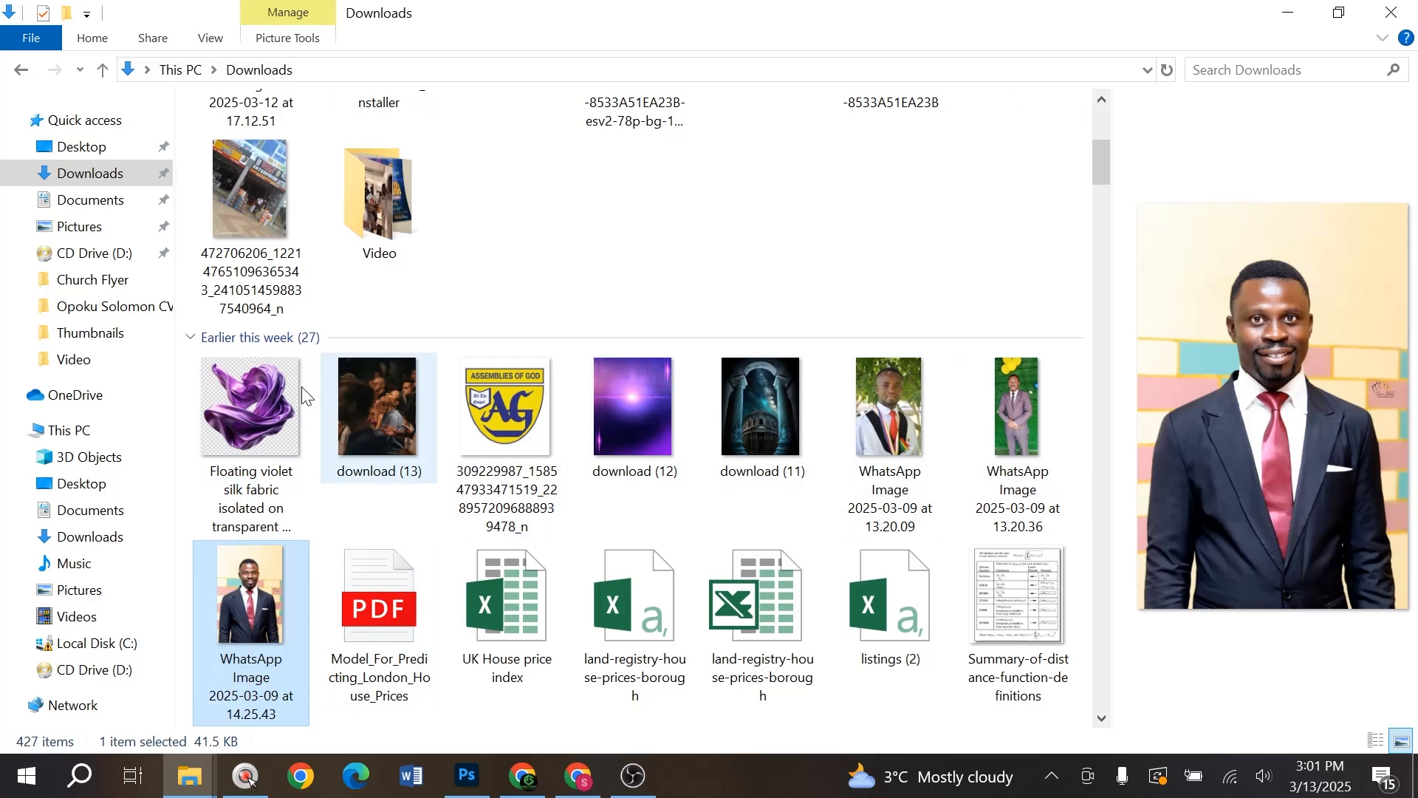
{"action": "left_click_drag", "start_coordinate": [254, 613], "coordinate": [716, 10]}
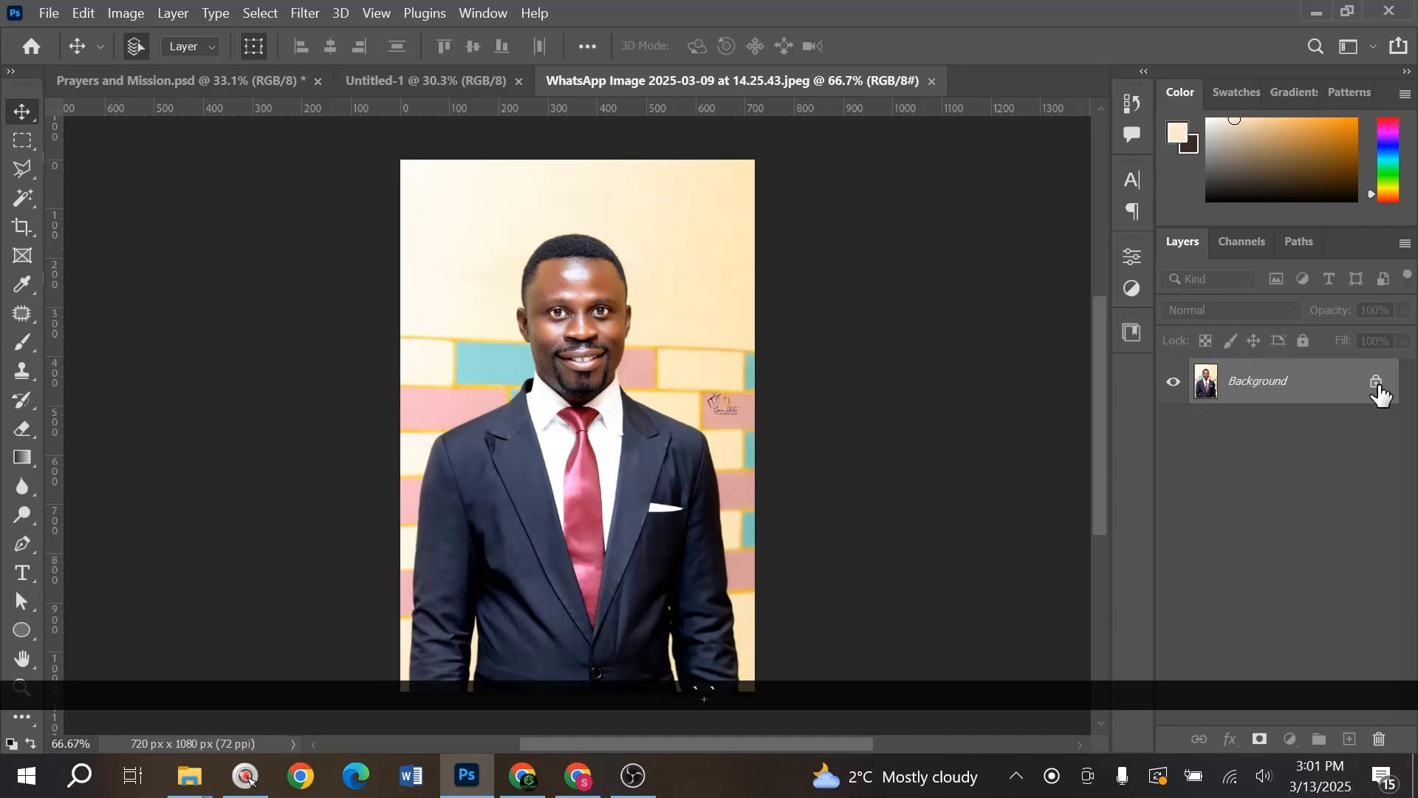
{"action": "left_click", "coordinate": [1378, 385]}
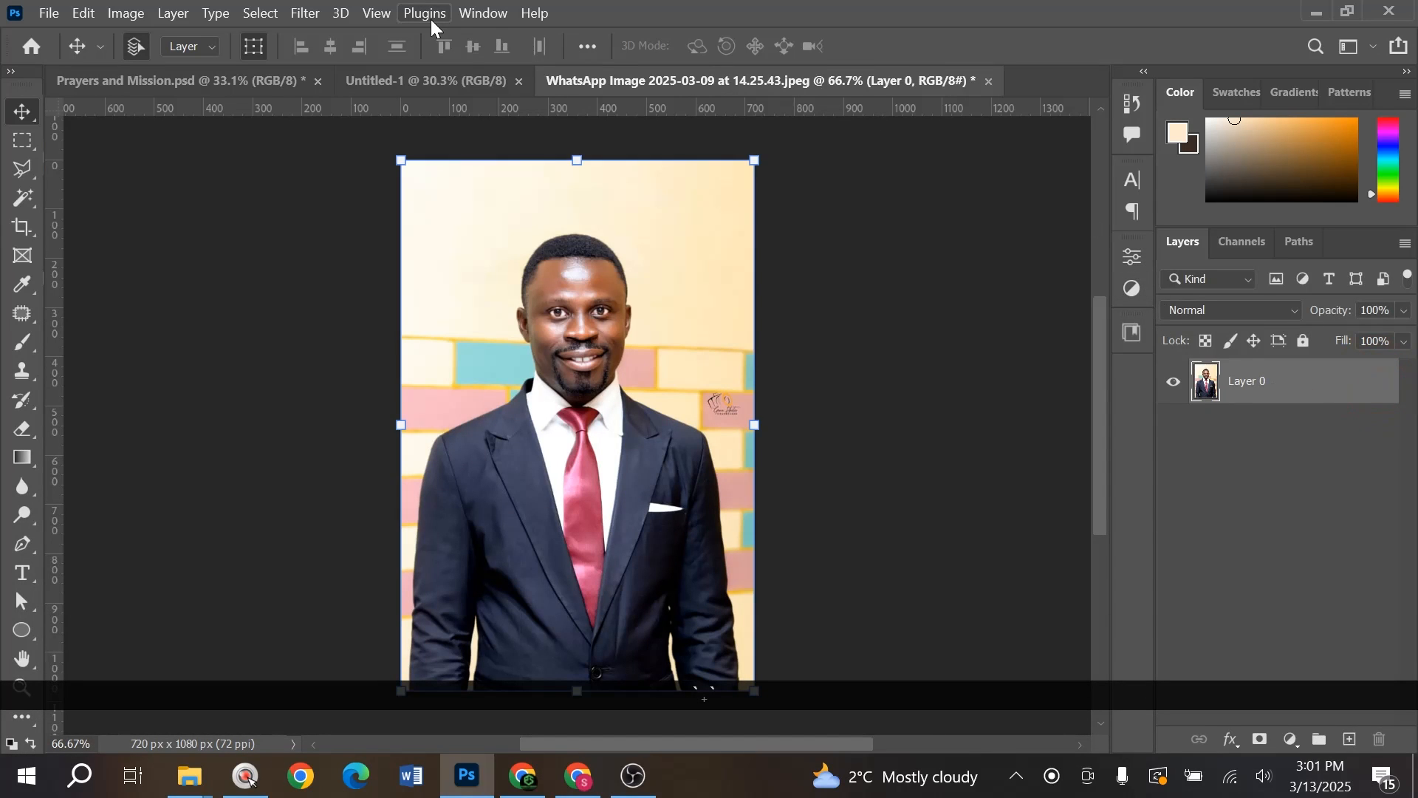
- Select the man with Select Subject from the Properties panel's quick actions
{"action": "left_click", "coordinate": [484, 13]}
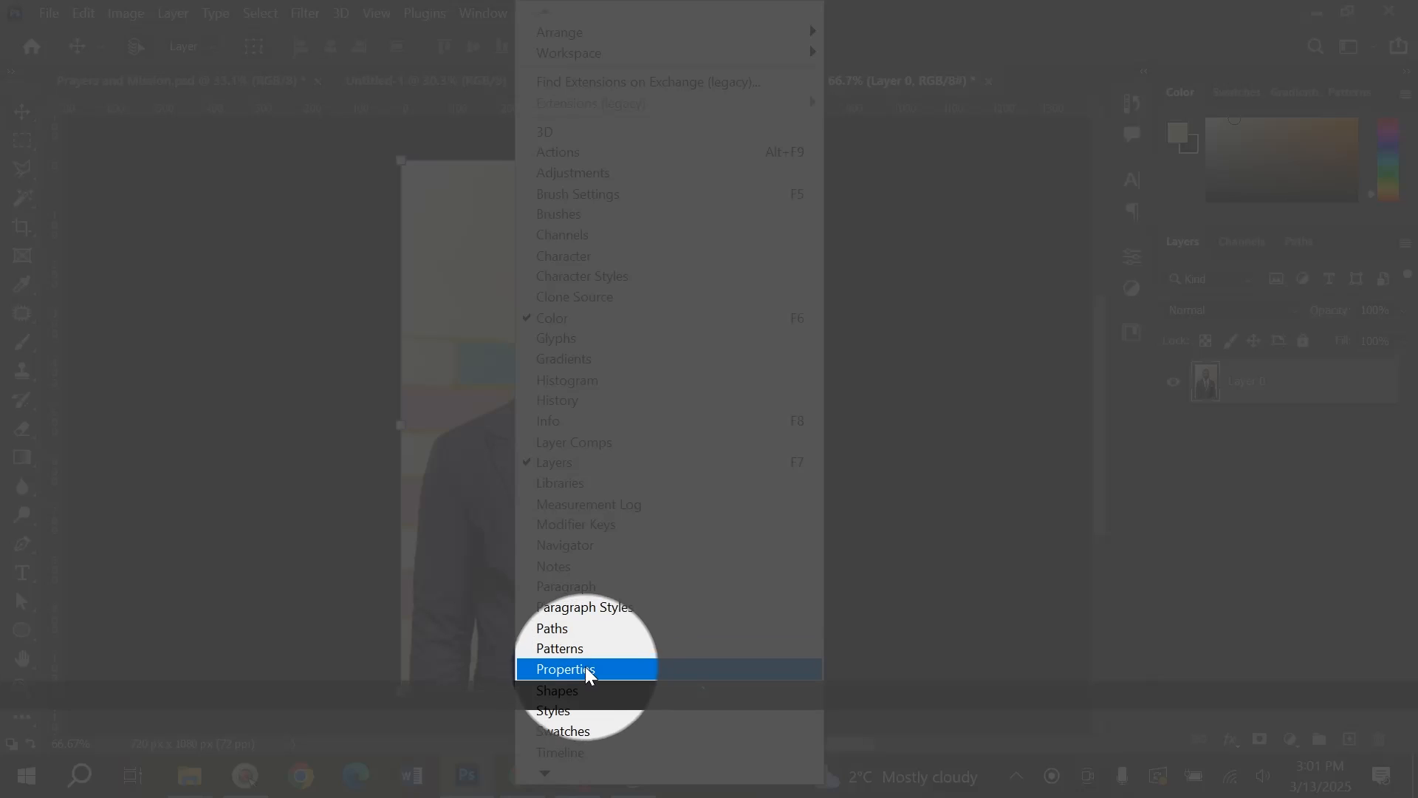
{"action": "left_click", "coordinate": [587, 670]}
{"action": "scroll", "coordinate": [994, 497], "scroll_direction": "down", "scroll_amount": 2}
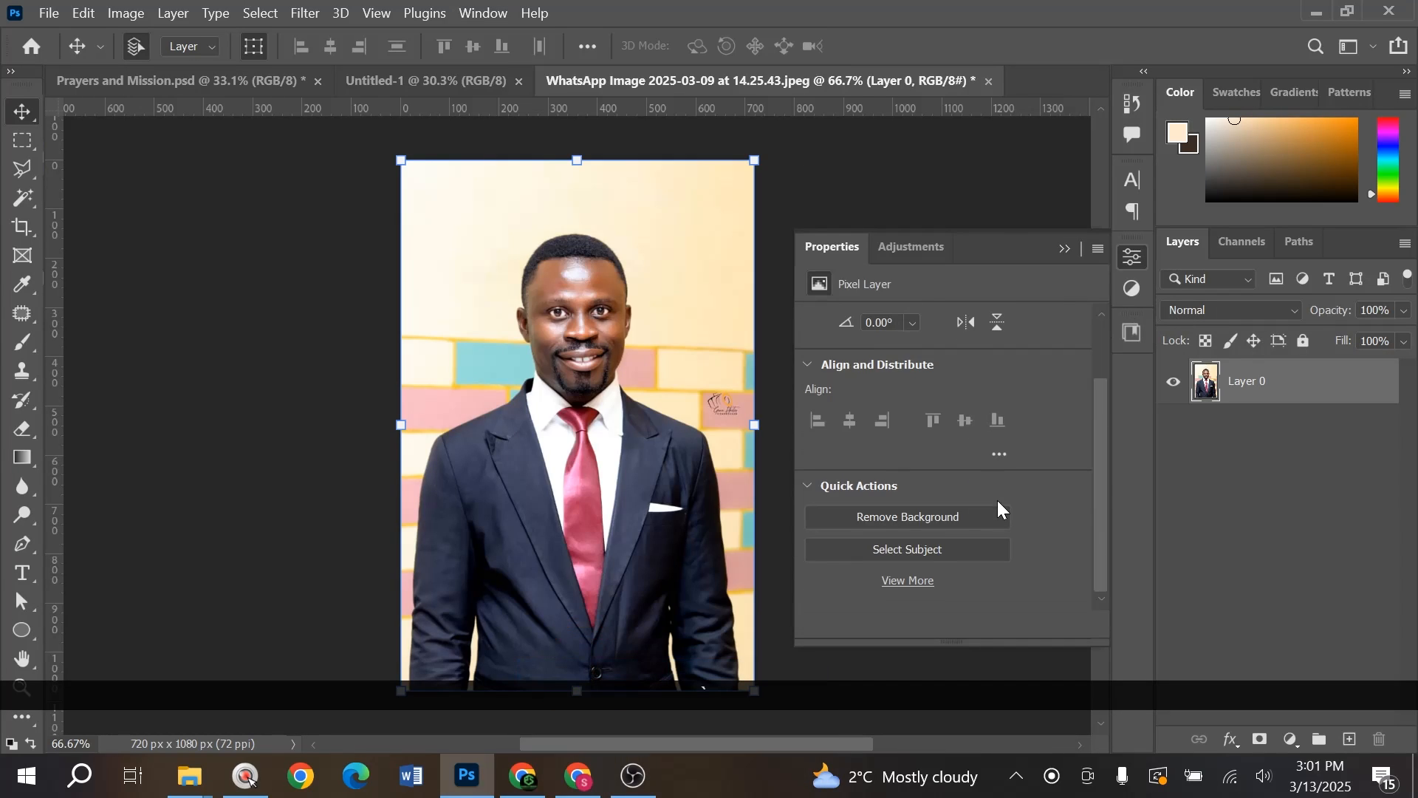
{"action": "left_click", "coordinate": [922, 550]}
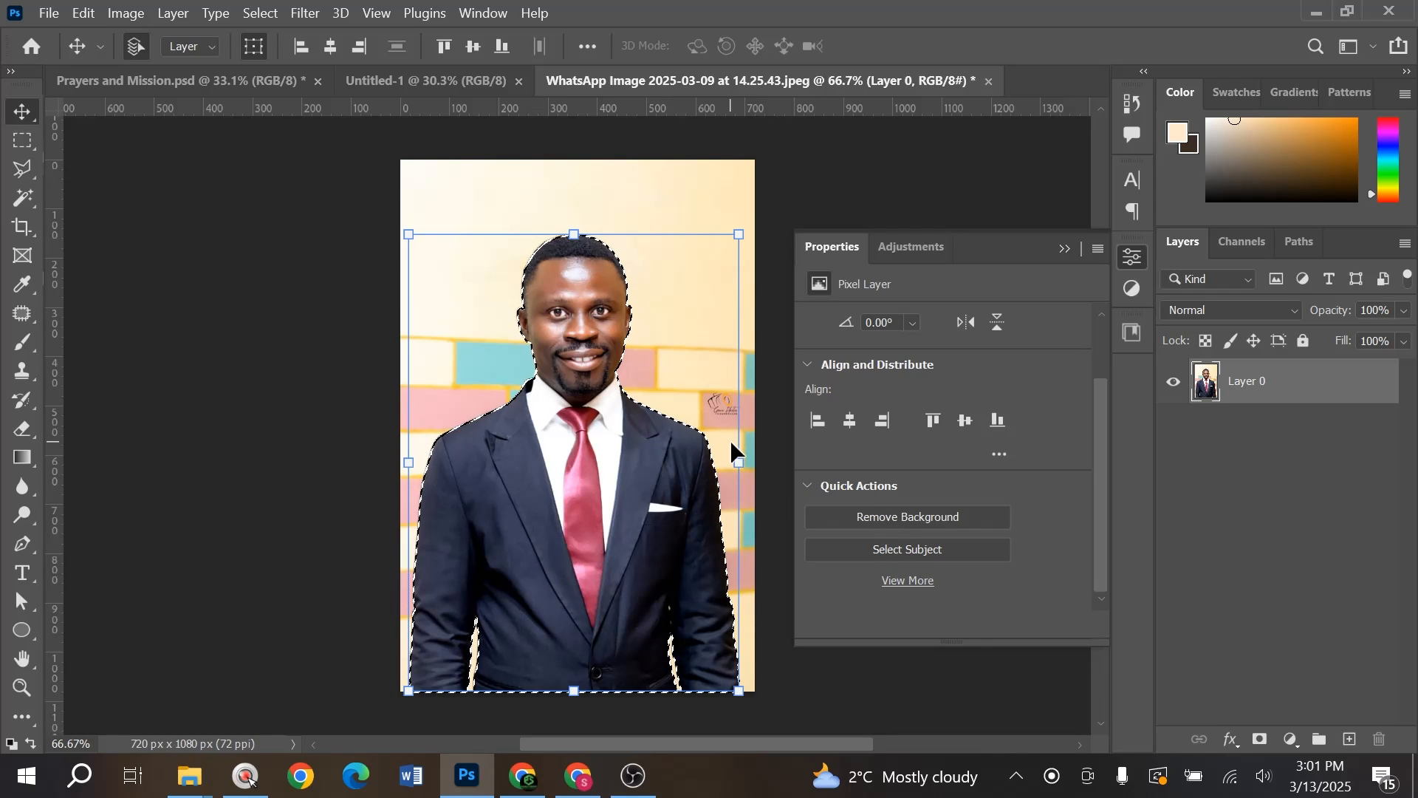
- Copy the man to Layer 1, hide Layer 0, and drag him into Untitled-1
{"action": "key", "text": "ctrl"}
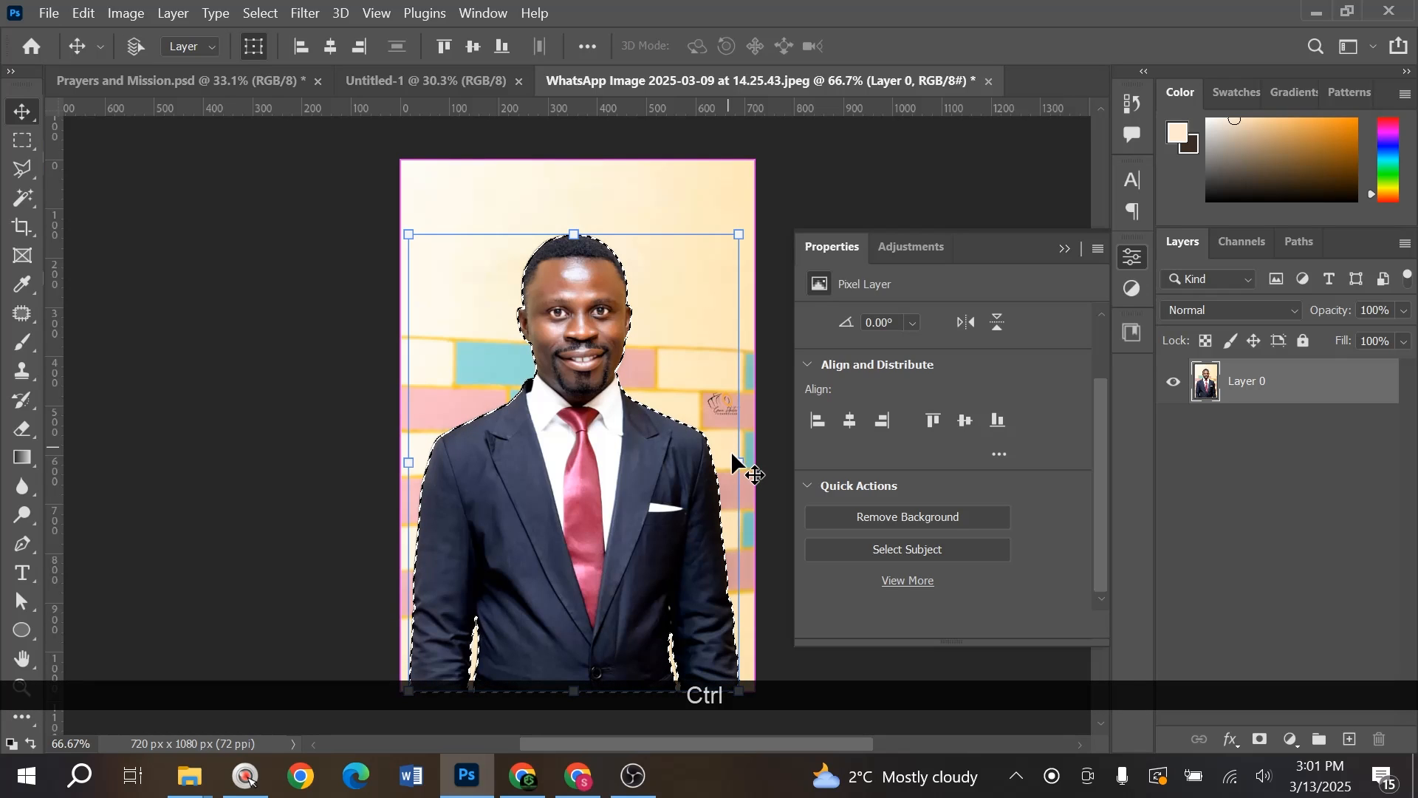
{"action": "key", "text": "ctrl+j"}
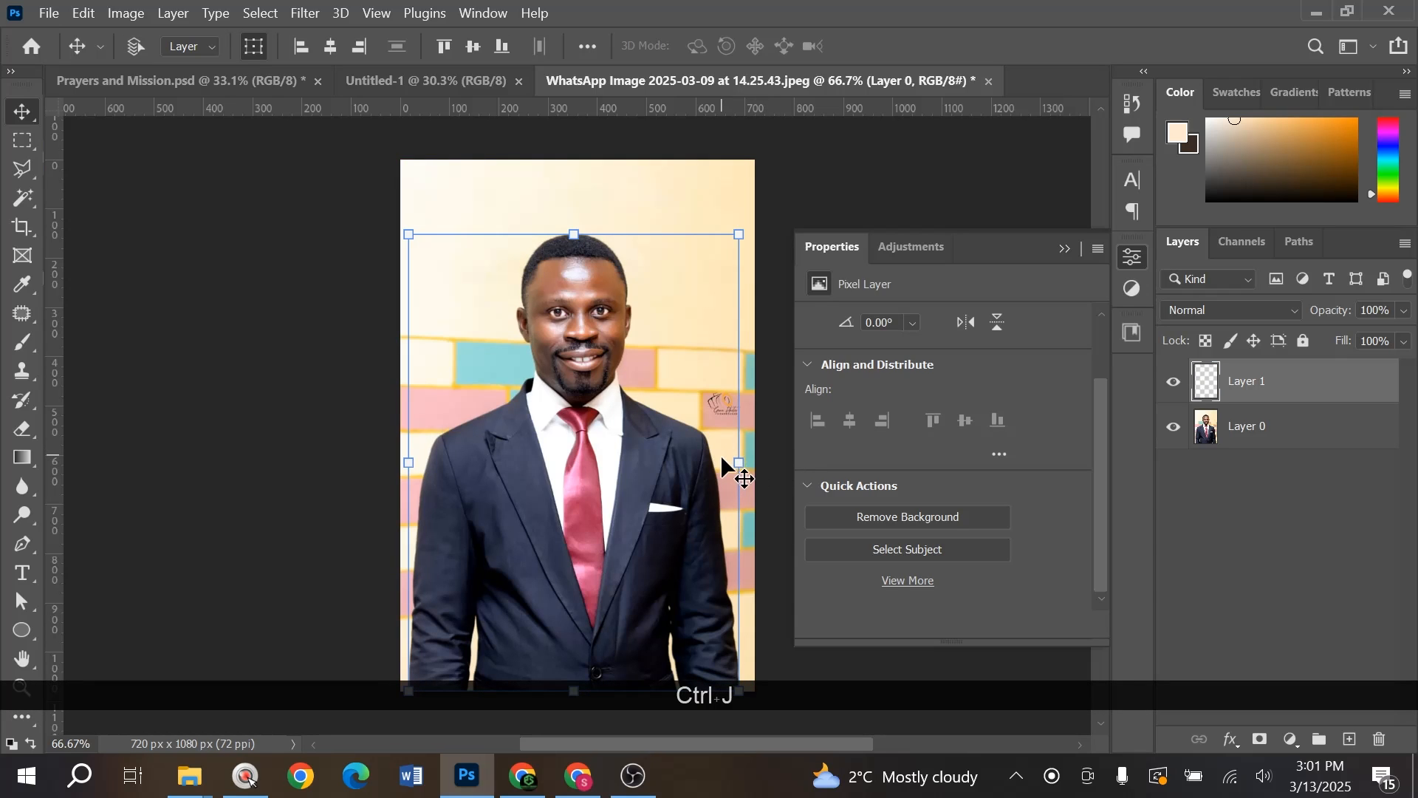
{"action": "left_click", "coordinate": [1173, 427]}
{"action": "left_click_drag", "start_coordinate": [544, 353], "coordinate": [383, 395]}
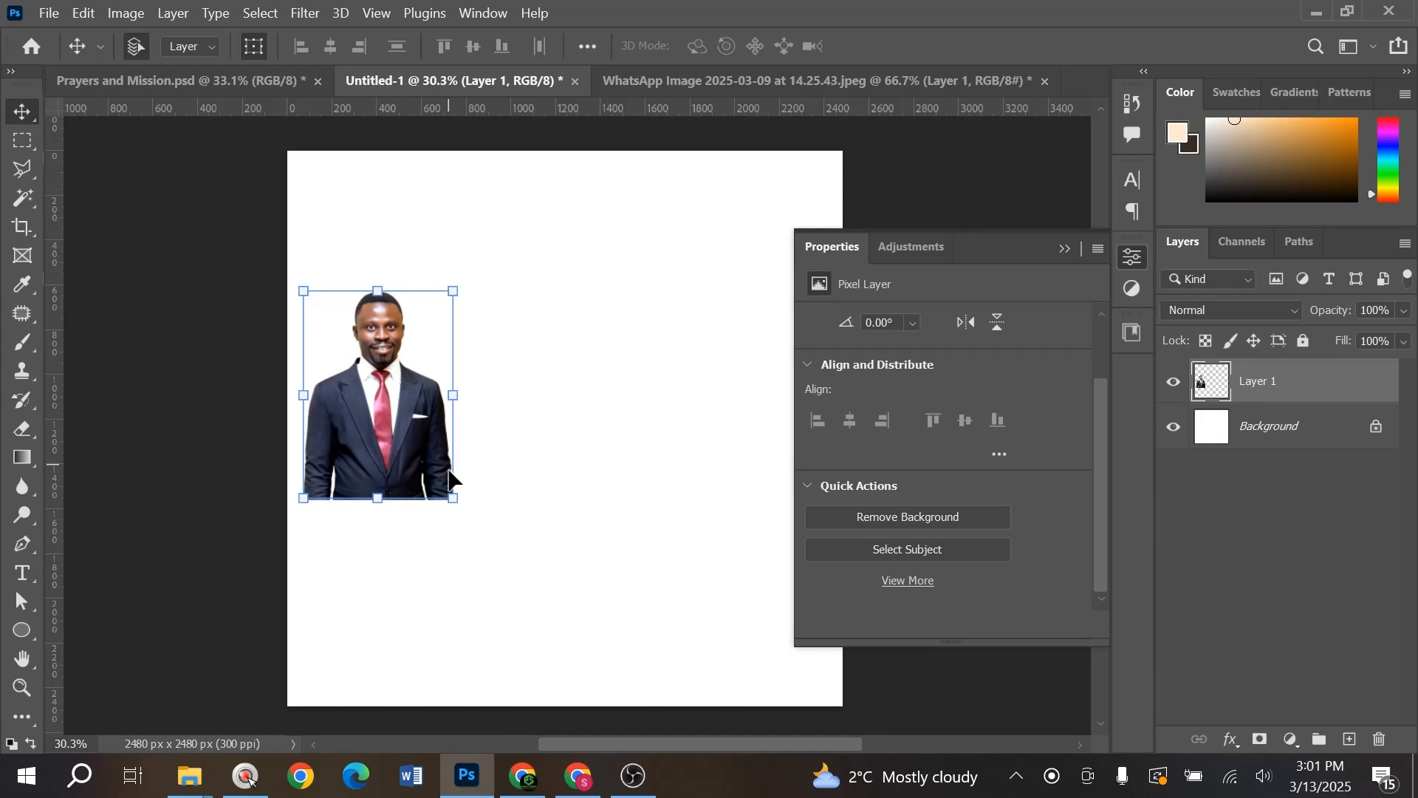
- Rescale the man to about 86%, move him up, and close the Properties panel
{"action": "left_click_drag", "start_coordinate": [456, 499], "coordinate": [501, 563]}
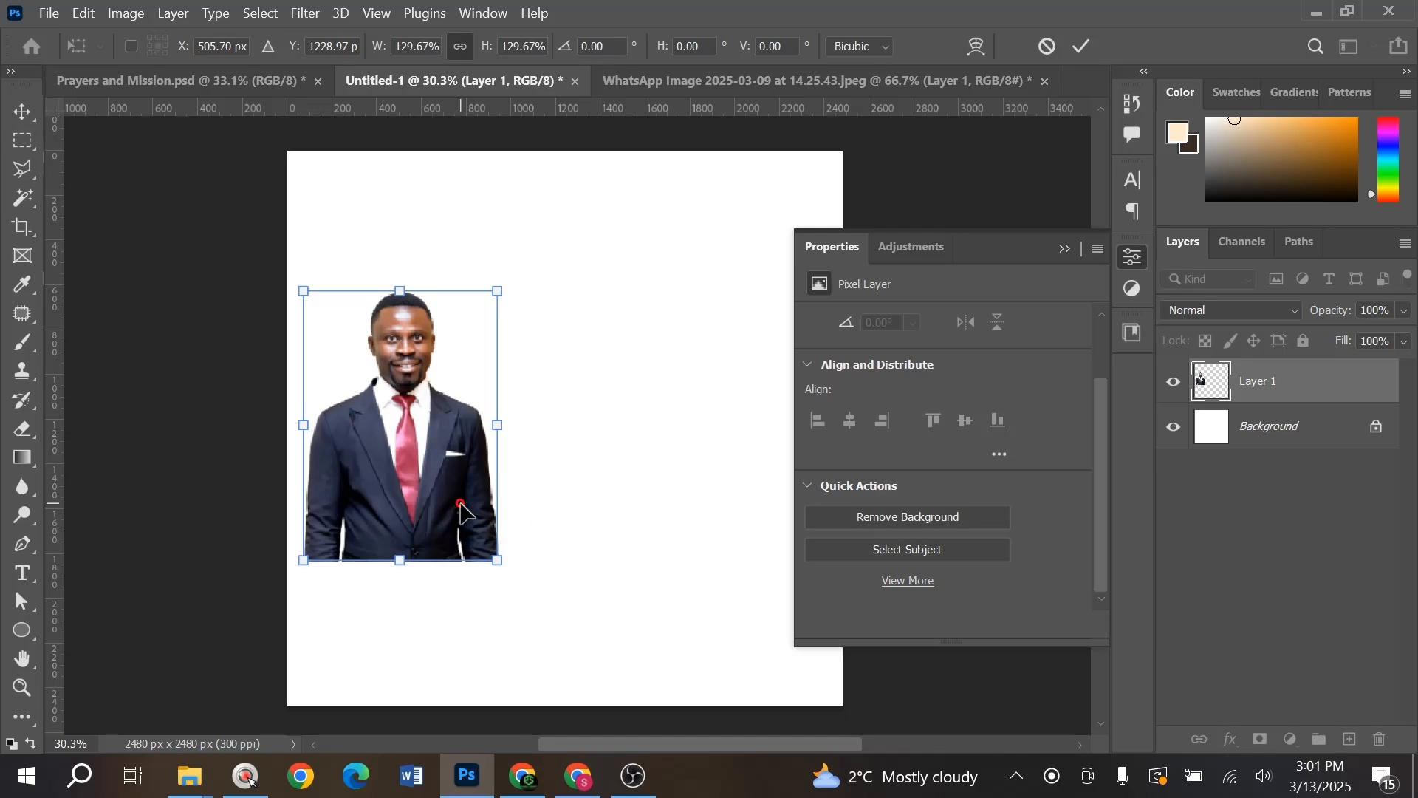
{"action": "key", "text": "Return"}
{"action": "left_click_drag", "start_coordinate": [420, 477], "coordinate": [418, 465]}
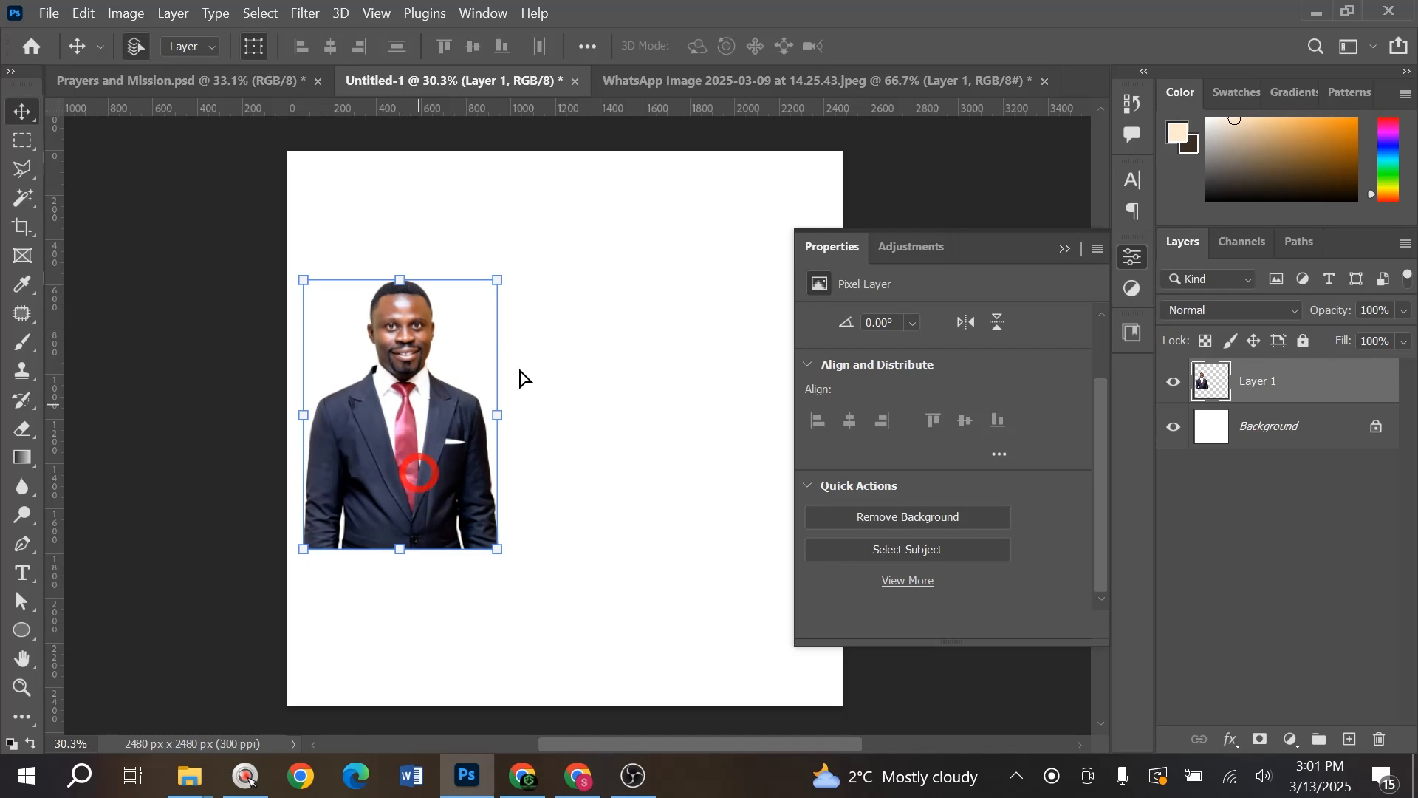
{"action": "left_click_drag", "start_coordinate": [502, 279], "coordinate": [474, 319]}
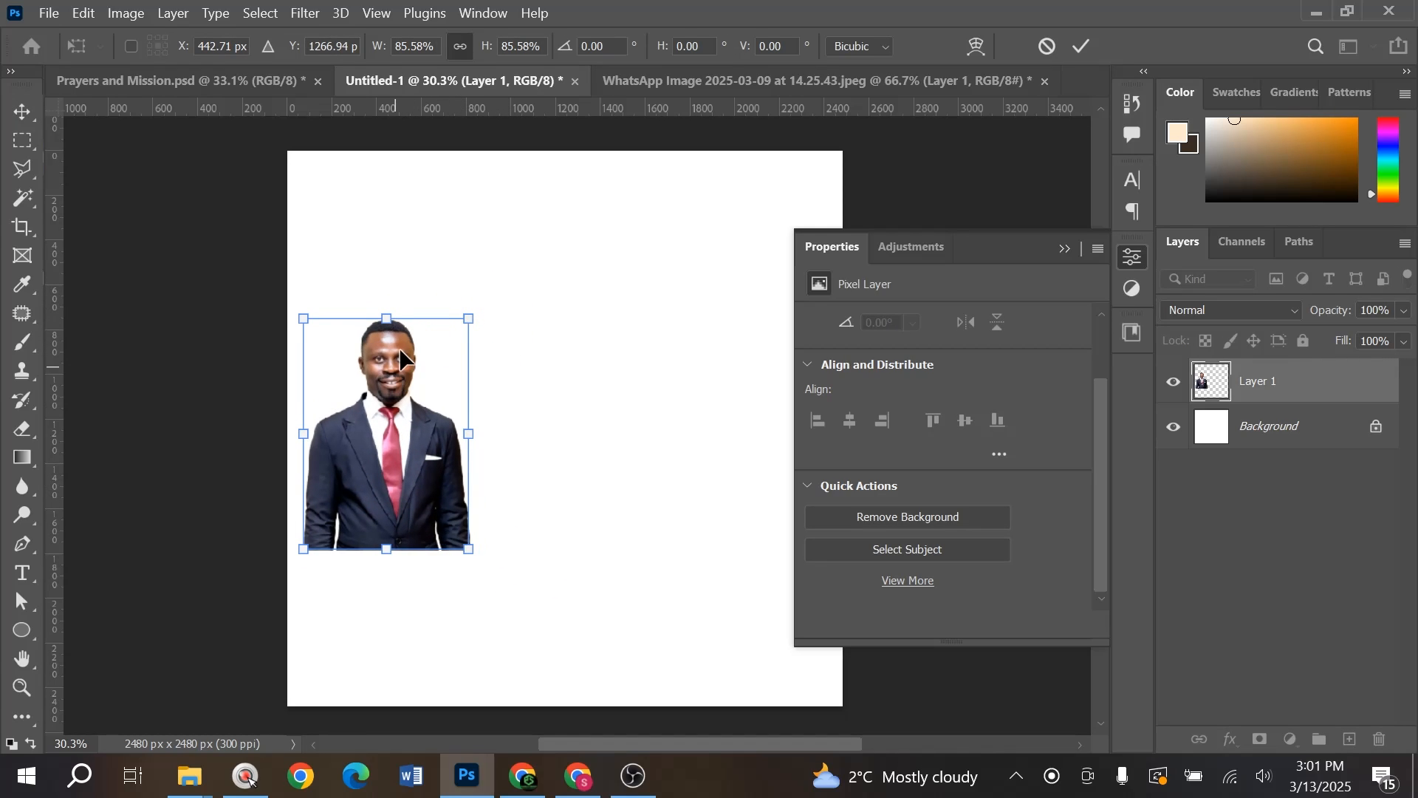
{"action": "left_click_drag", "start_coordinate": [395, 376], "coordinate": [399, 347]}
{"action": "key", "text": "Return"}
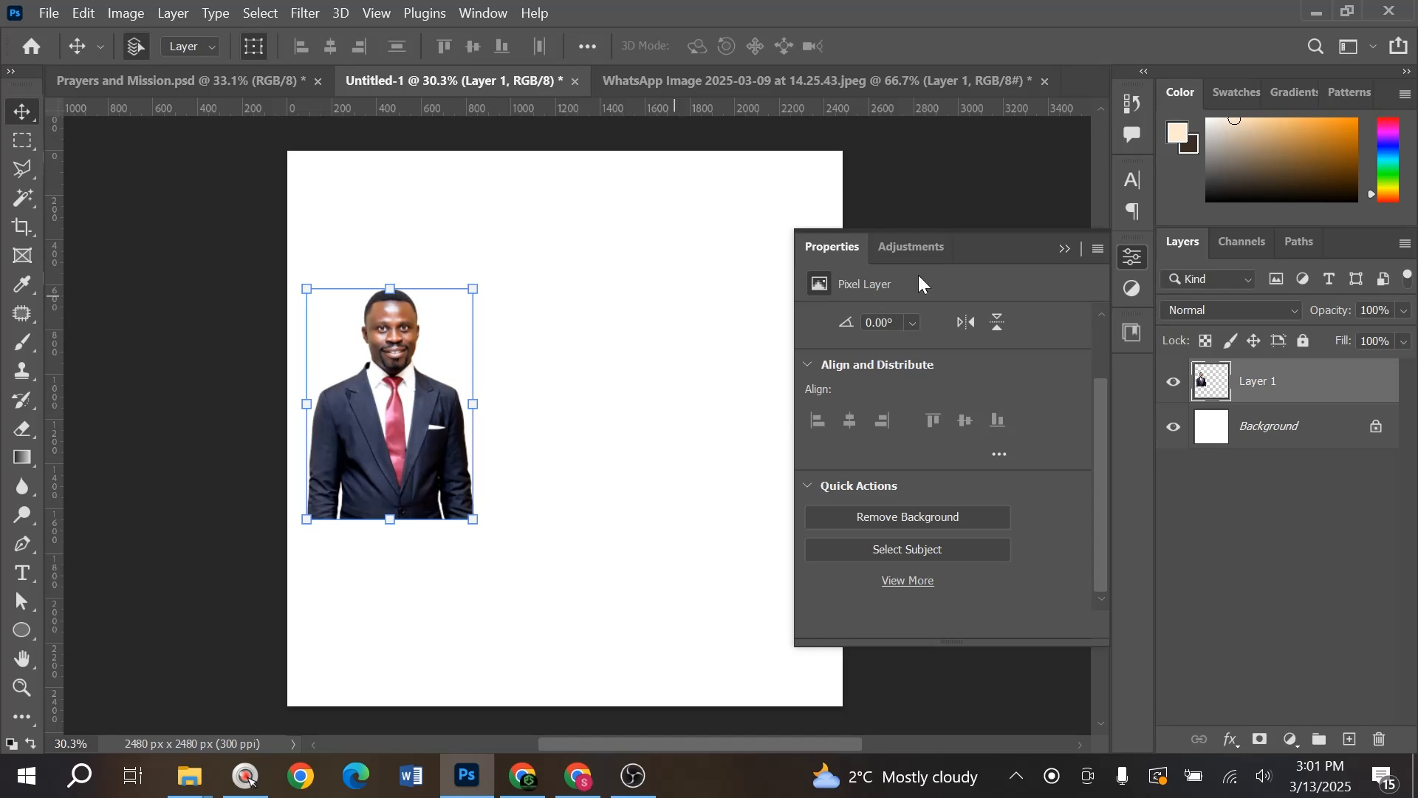
{"action": "left_click", "coordinate": [1065, 250]}
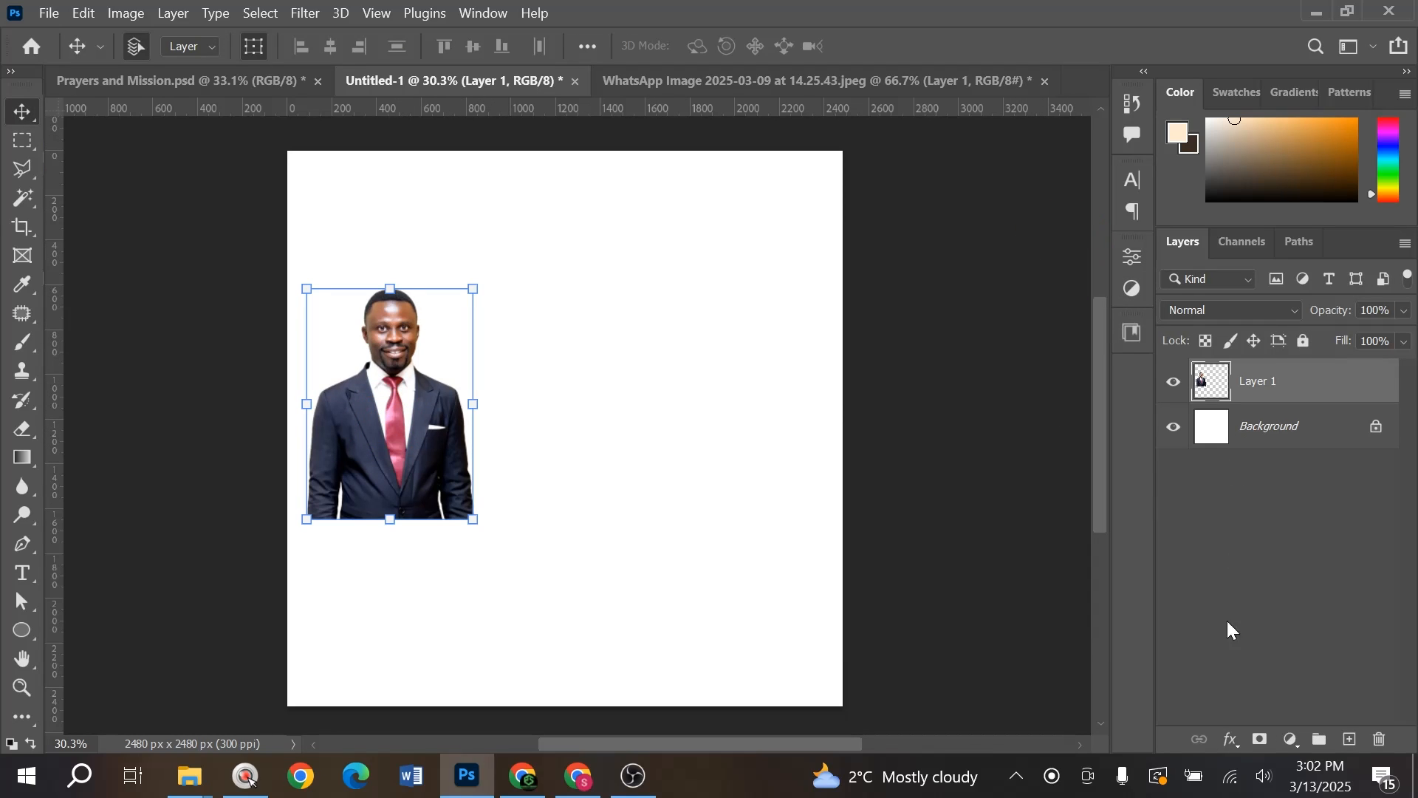
- Add a layer mask to Layer 1, deleting and re-adding it to start fresh
{"action": "left_click", "coordinate": [1261, 739]}
{"action": "key", "text": "b"}
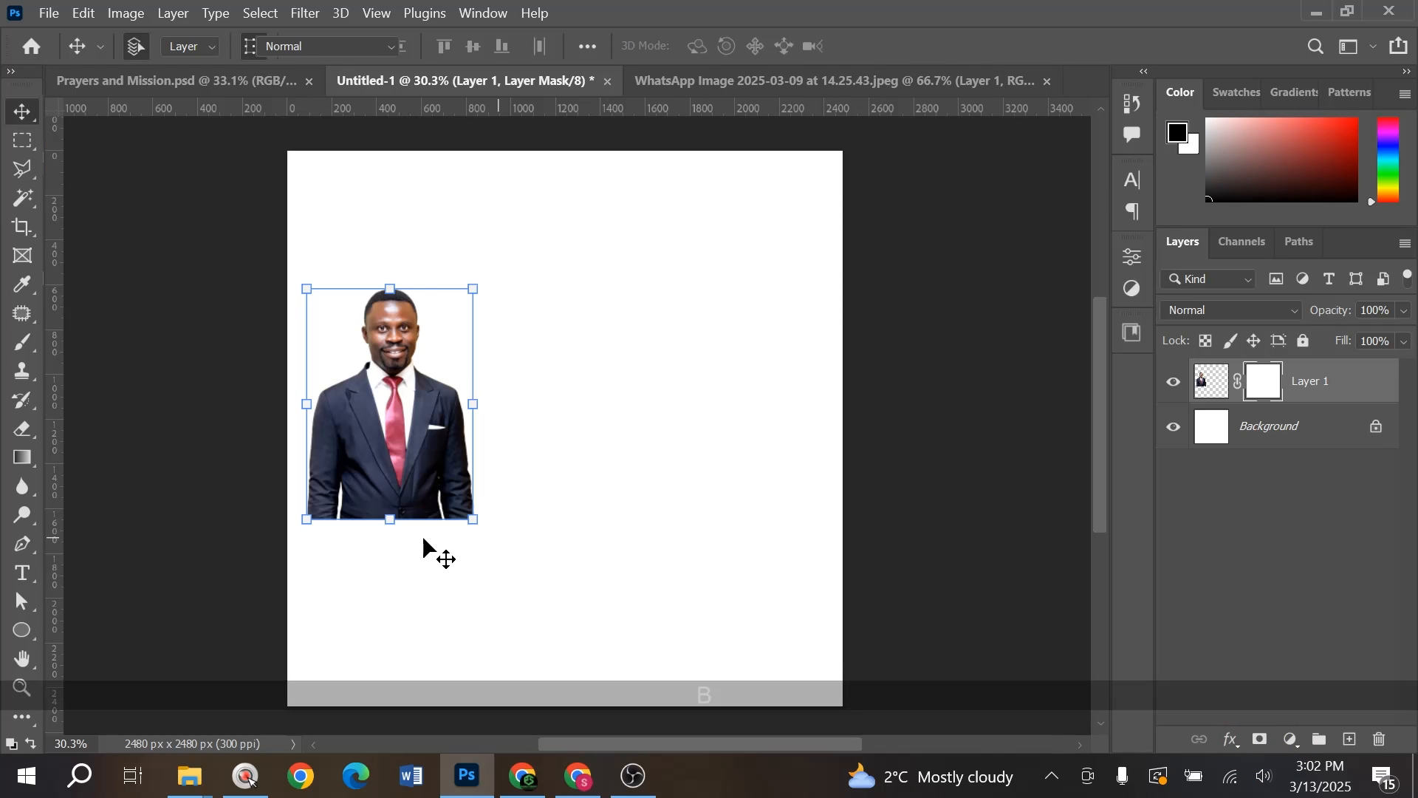
{"action": "key", "text": "Caps_Lock"}
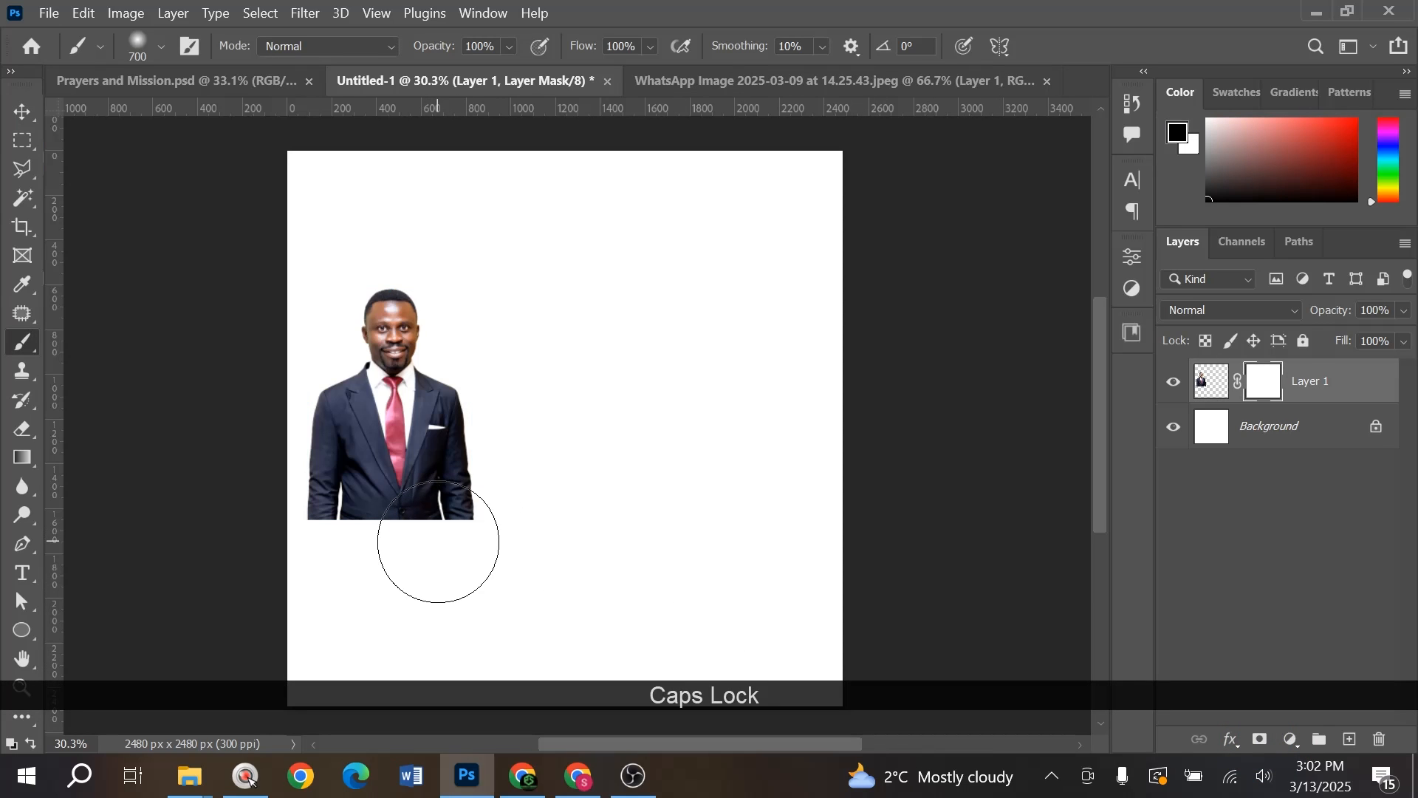
{"action": "key", "text": "bracketleft"}
{"action": "key", "text": "bracketleft"}
{"action": "key", "text": "bracketleft"}
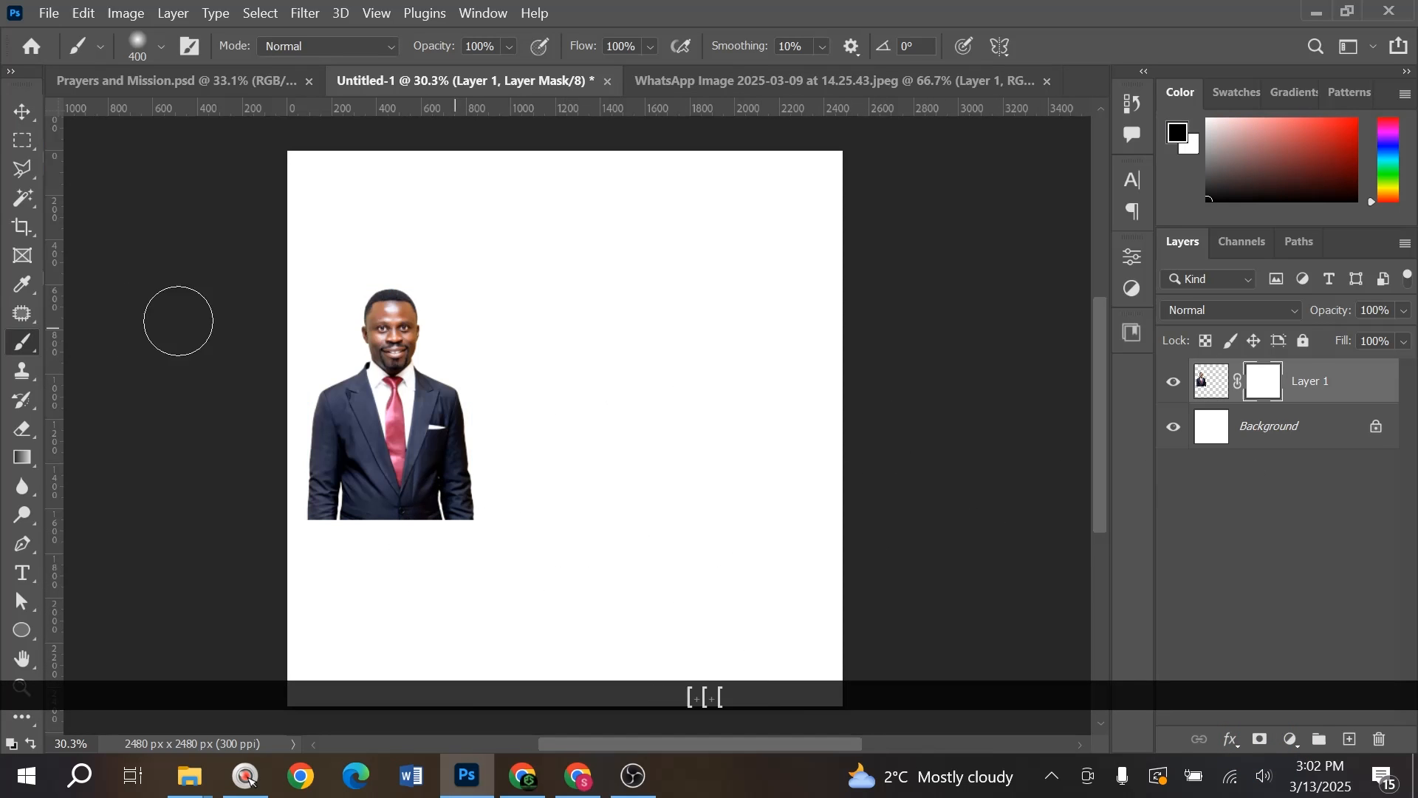
{"action": "right_click", "coordinate": [1263, 381]}
{"action": "left_click", "coordinate": [1265, 417]}
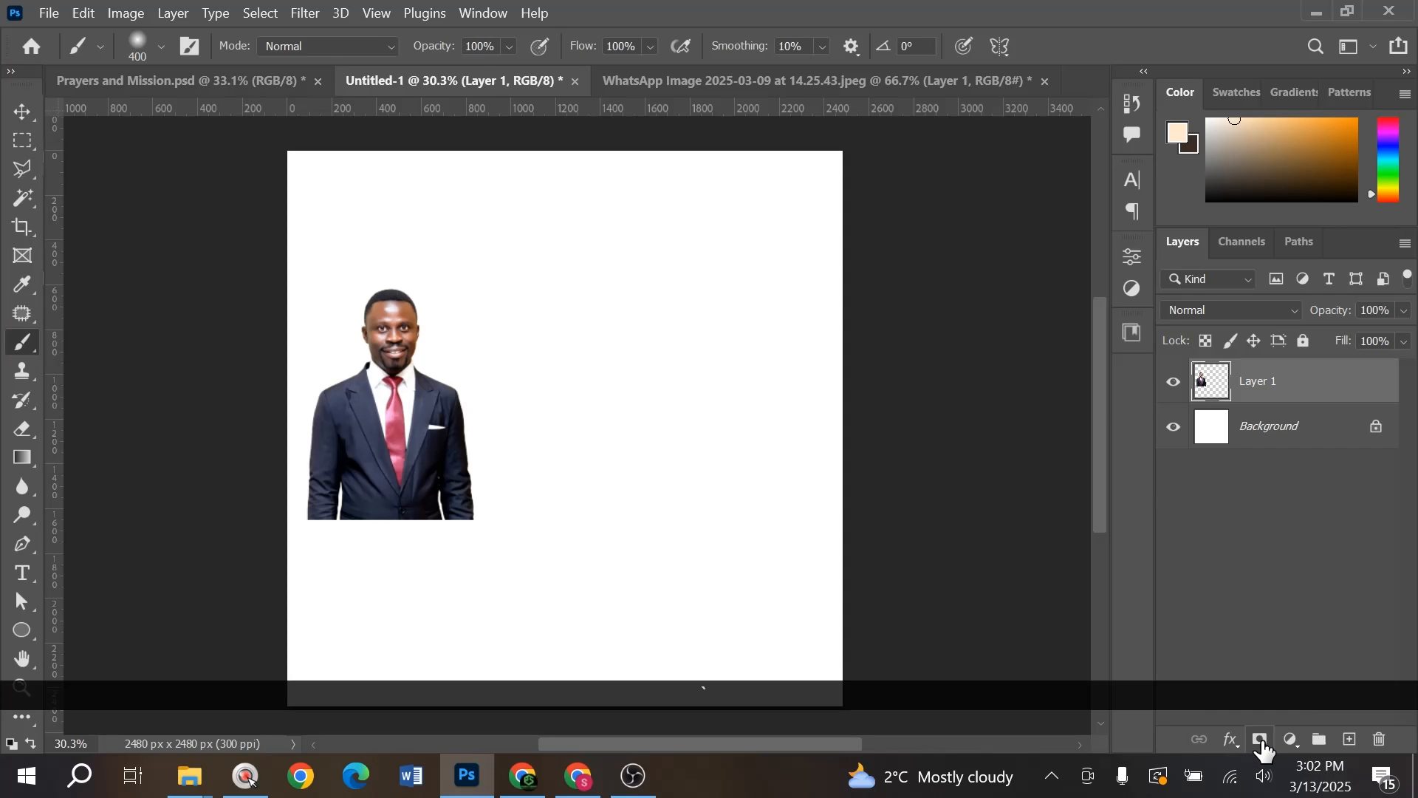
{"action": "left_click", "coordinate": [1261, 740]}
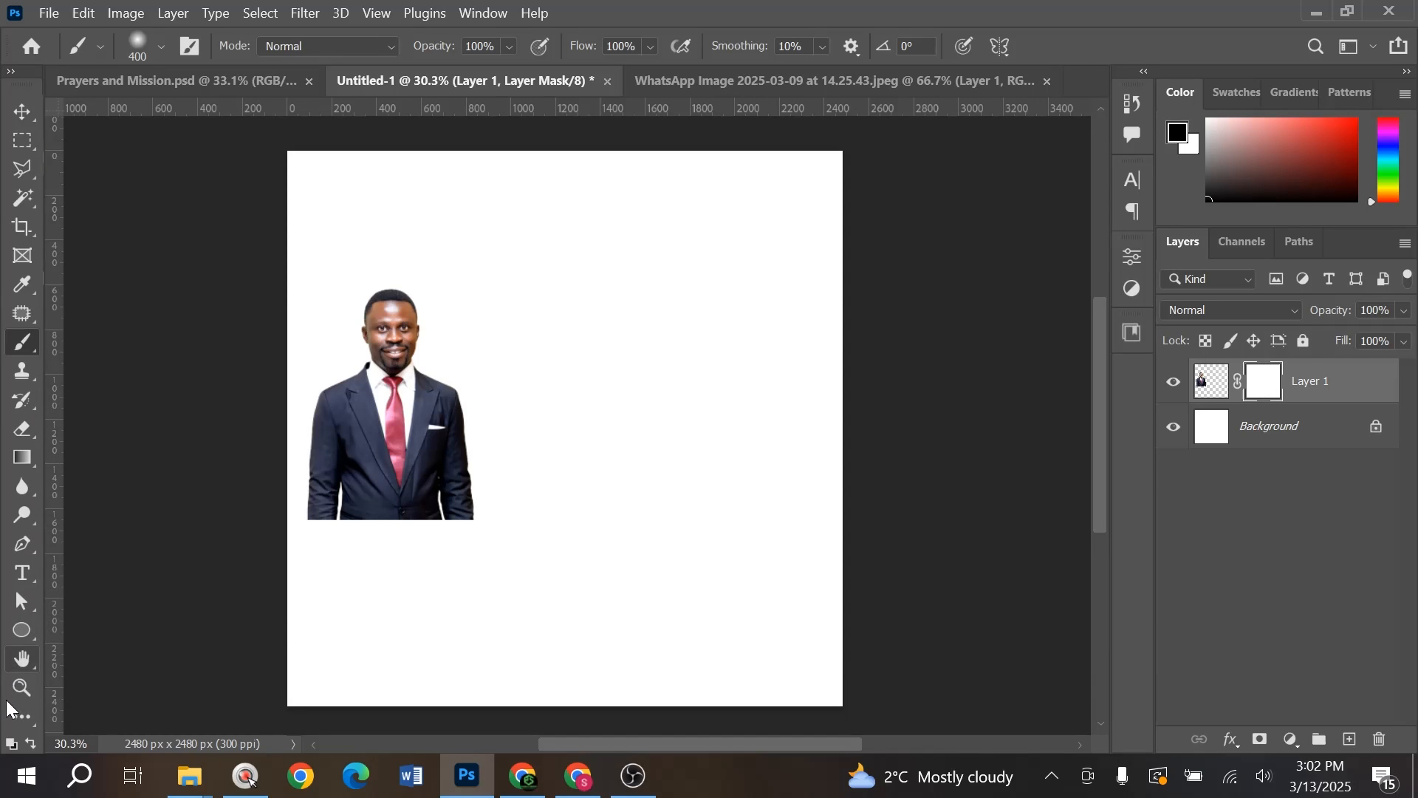
- Show the toolbar in two columns and fade the suit's bottom with a 500 px brush
{"action": "left_click", "coordinate": [16, 720]}
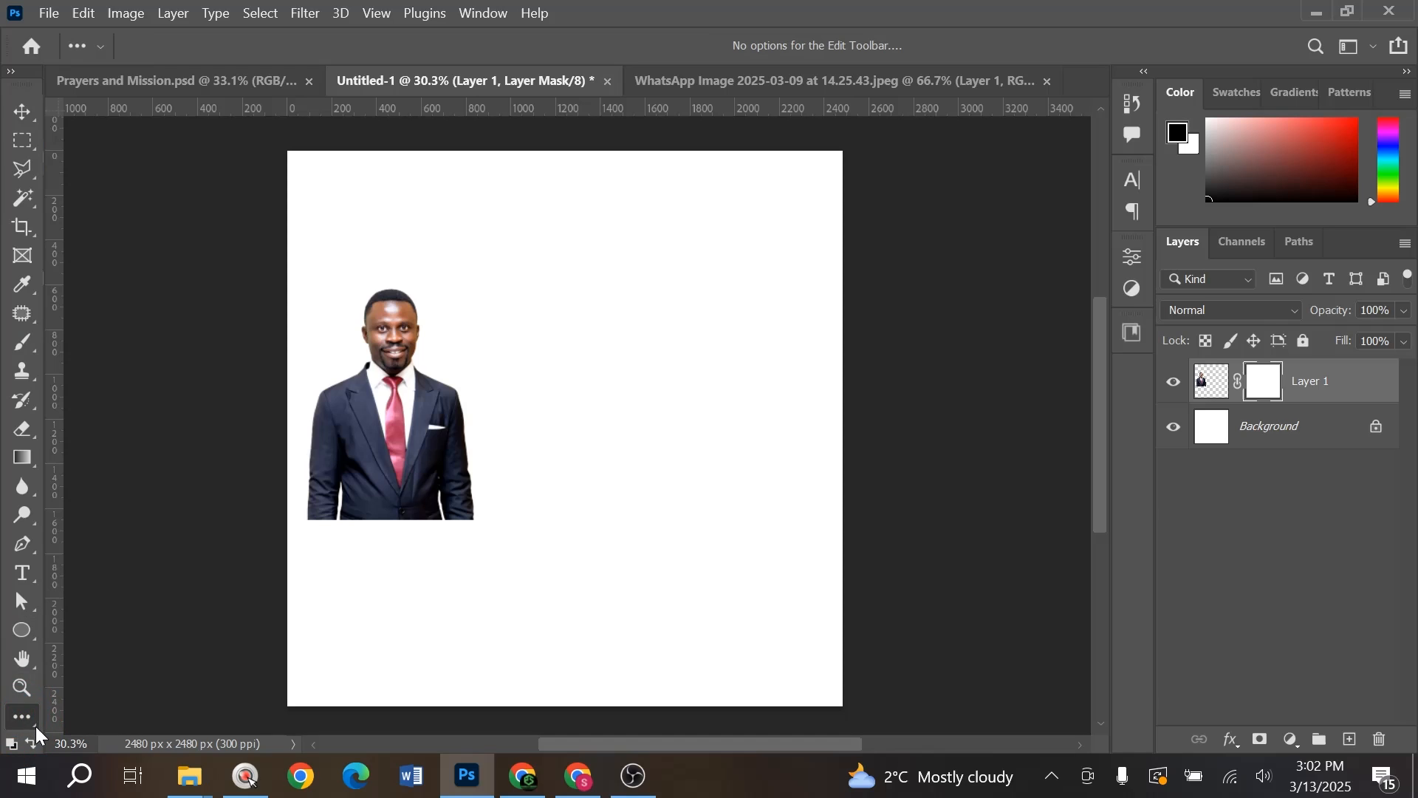
{"action": "left_click", "coordinate": [11, 72]}
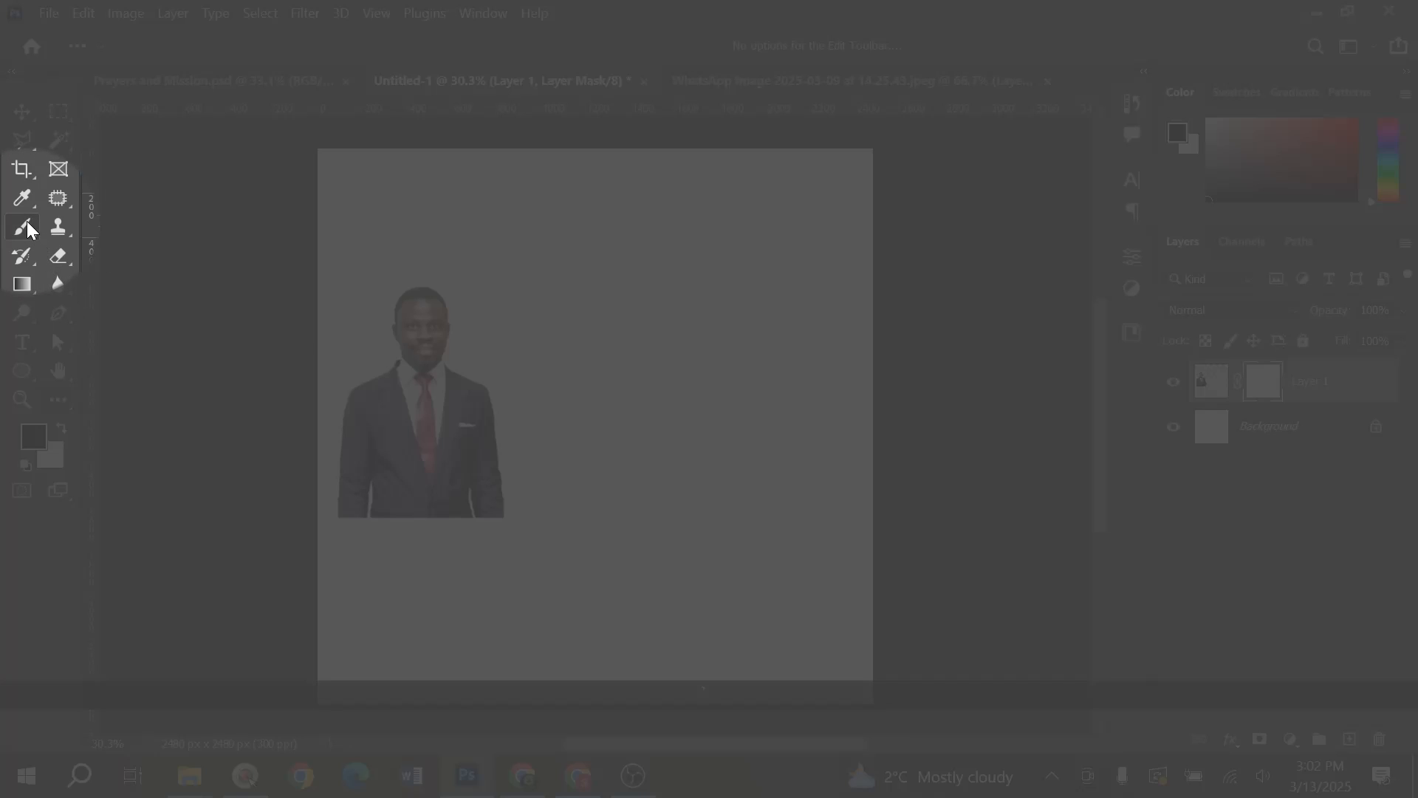
{"action": "left_click", "coordinate": [26, 221]}
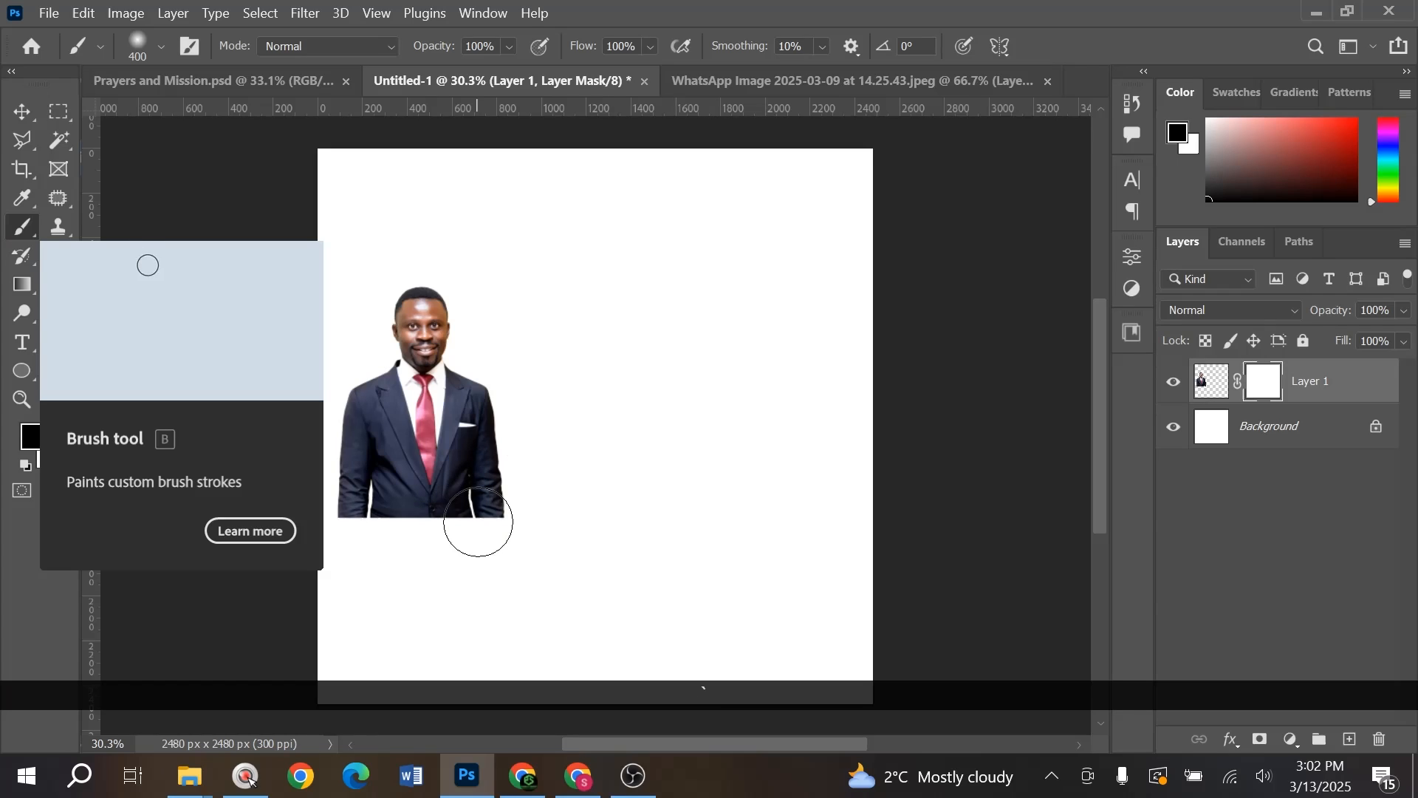
{"action": "key", "text": "bracketright"}
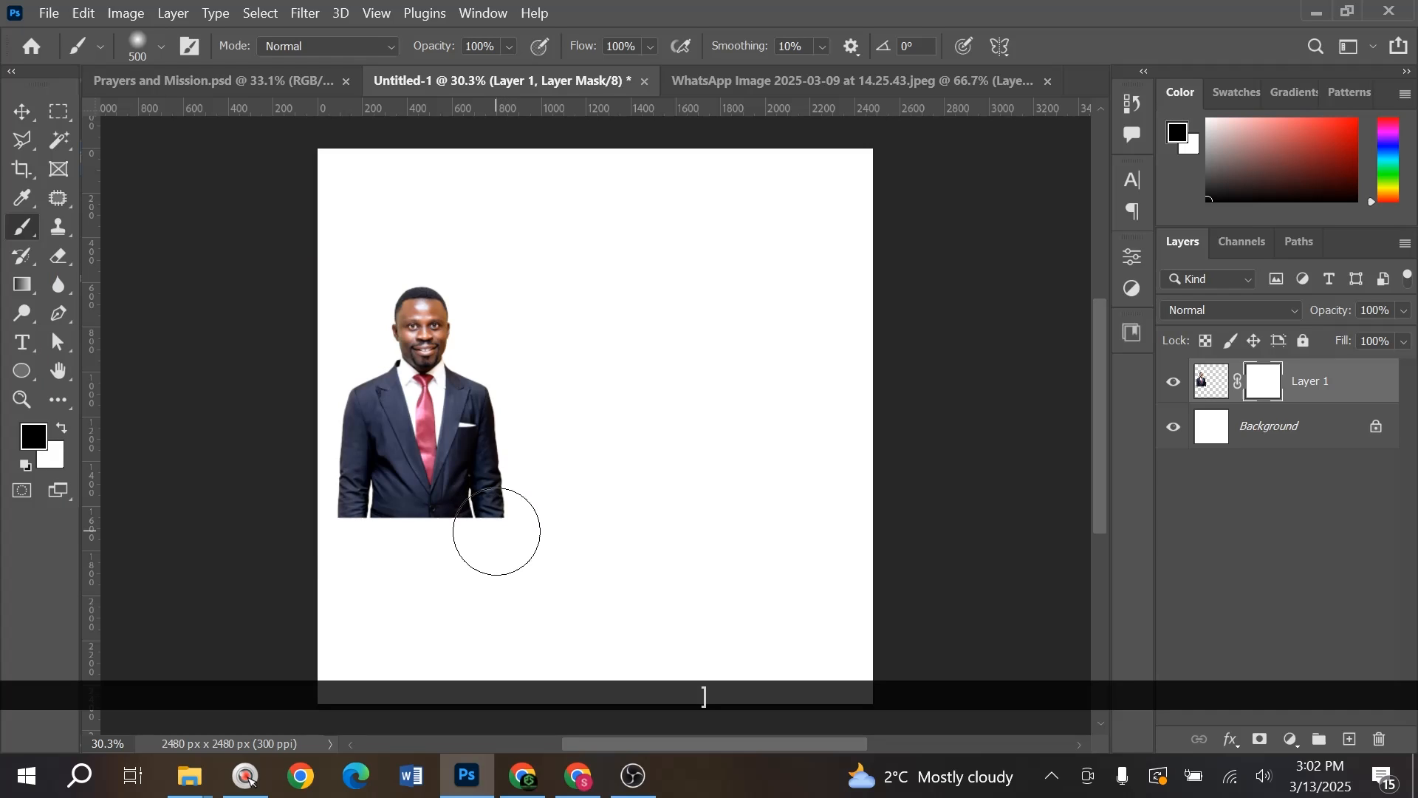
{"action": "mouse_move", "coordinate": [513, 533]}
{"action": "left_mouse_down"}
{"action": "mouse_move", "coordinate": [371, 548]}
{"action": "mouse_move", "coordinate": [313, 532]}
{"action": "left_mouse_up"}
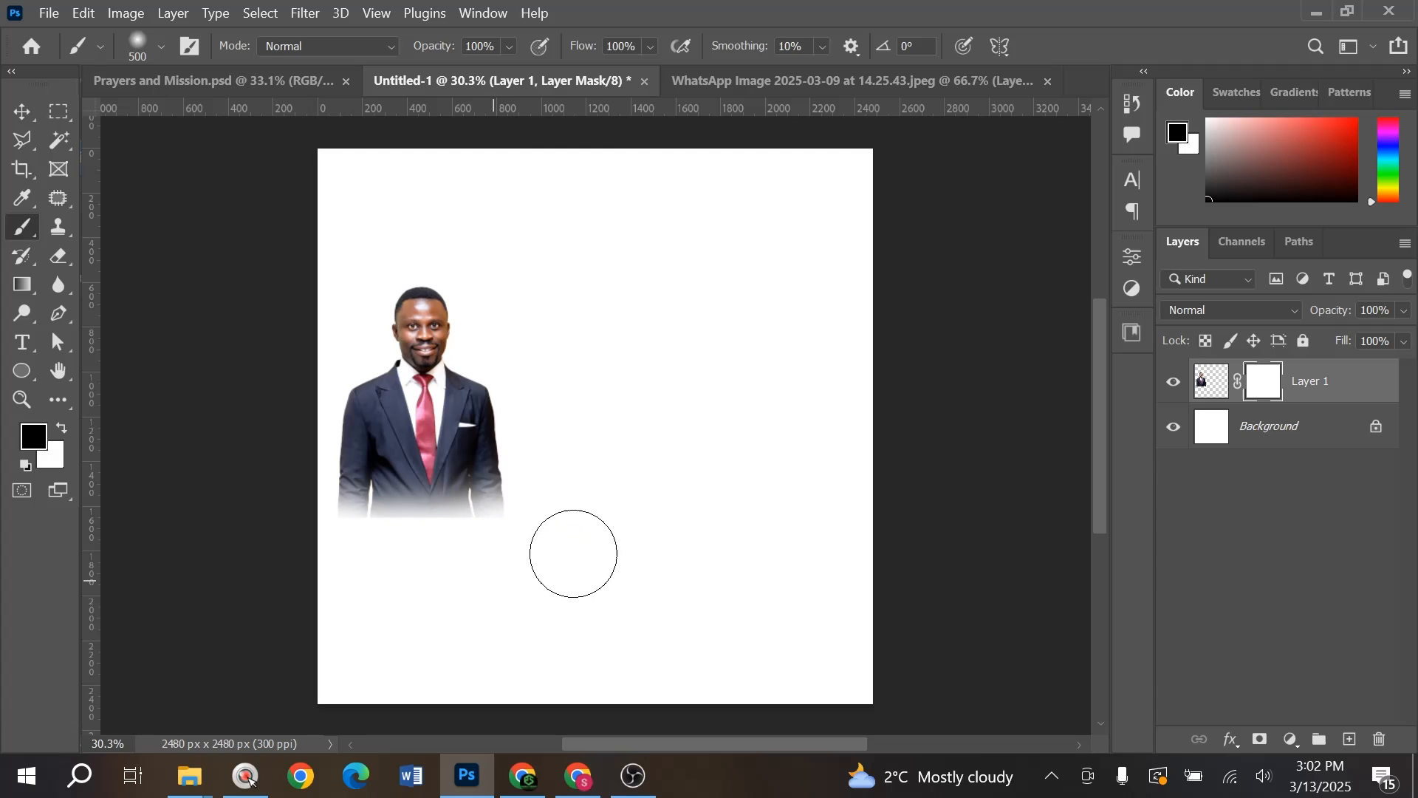
- Try a hard round brush, undo it, and soften the suit's lower edge with the soft brush
{"action": "right_click", "coordinate": [430, 492]}
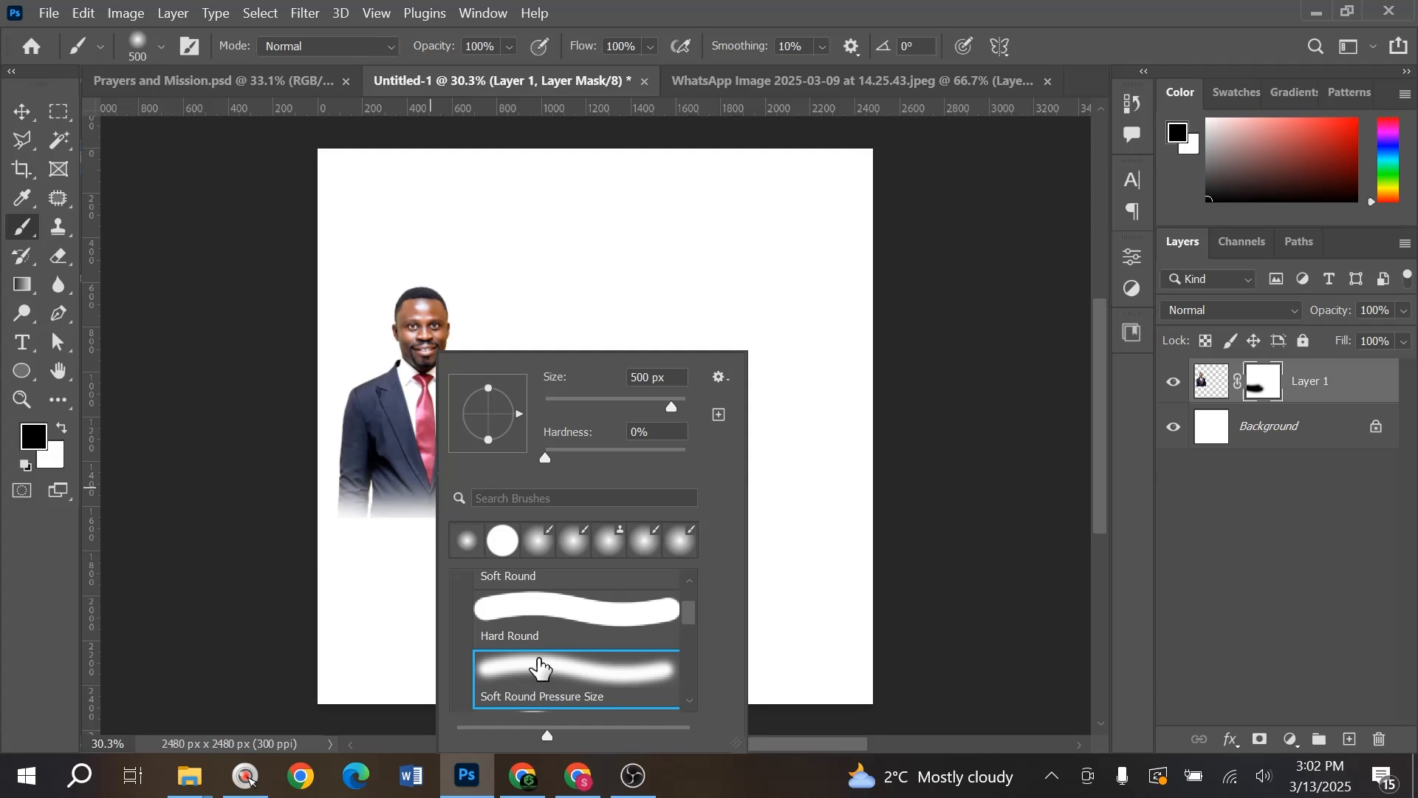
{"action": "left_click", "coordinate": [554, 621]}
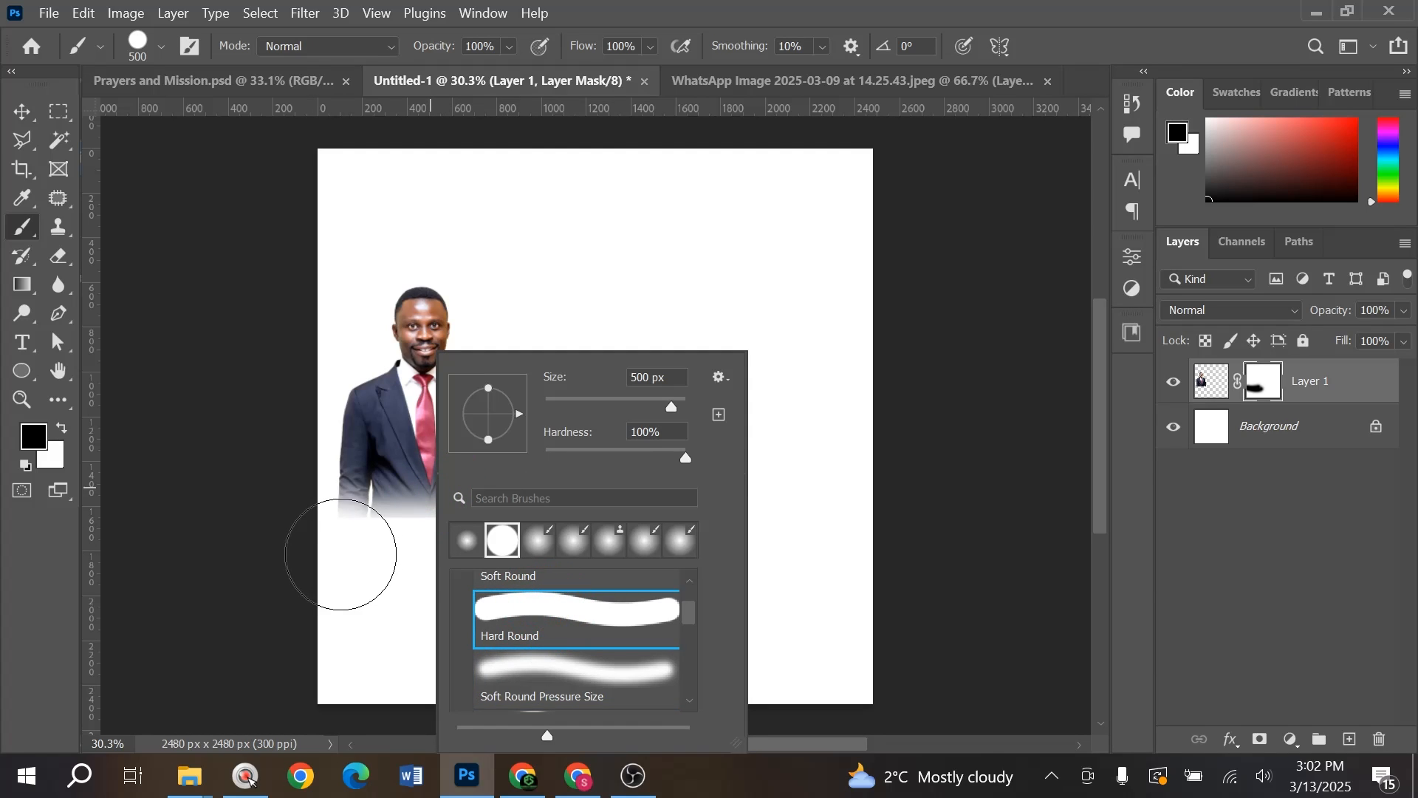
{"action": "left_click", "coordinate": [373, 566]}
{"action": "left_click_drag", "start_coordinate": [350, 544], "coordinate": [425, 560]}
{"action": "key", "text": "ctrl+z"}
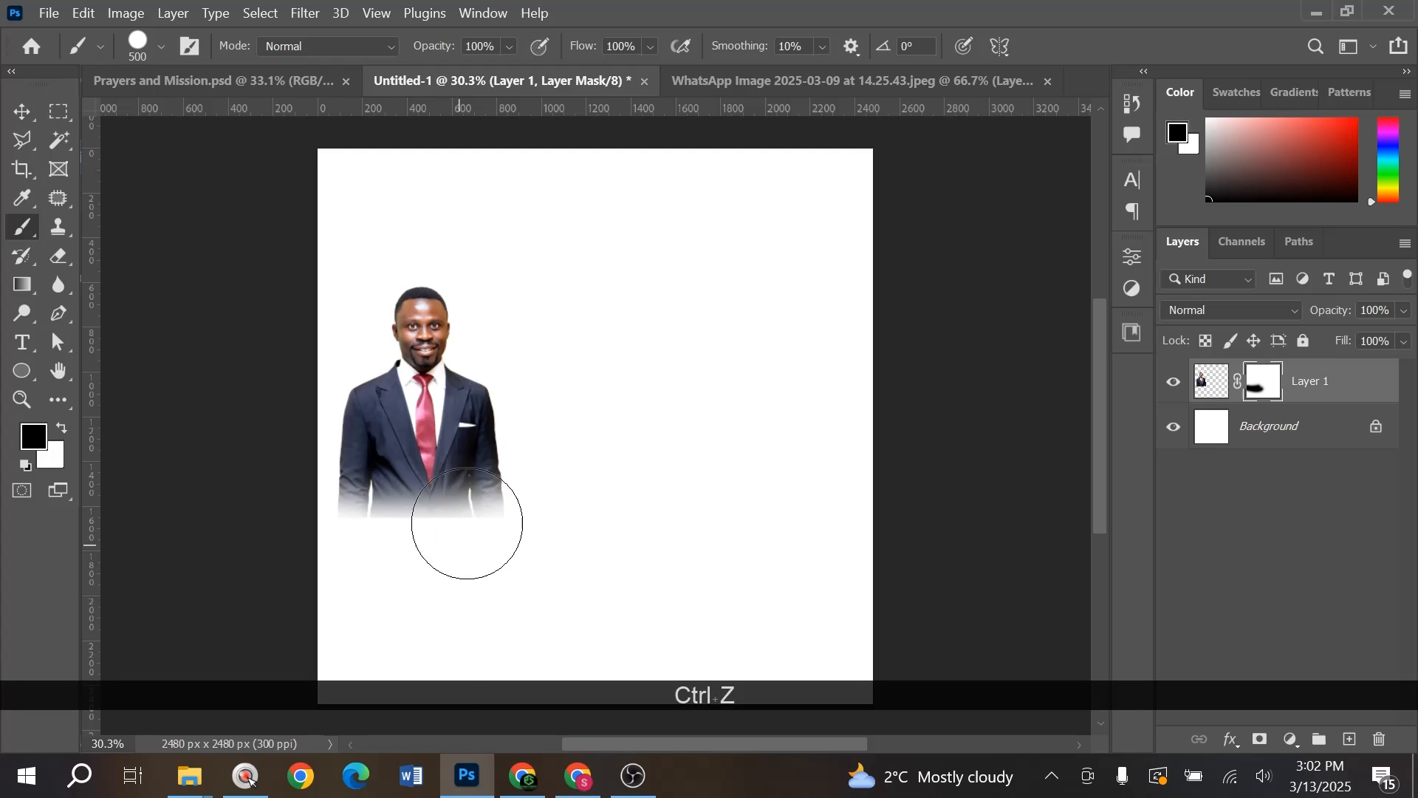
{"action": "right_click", "coordinate": [461, 522]}
{"action": "left_click", "coordinate": [545, 656]}
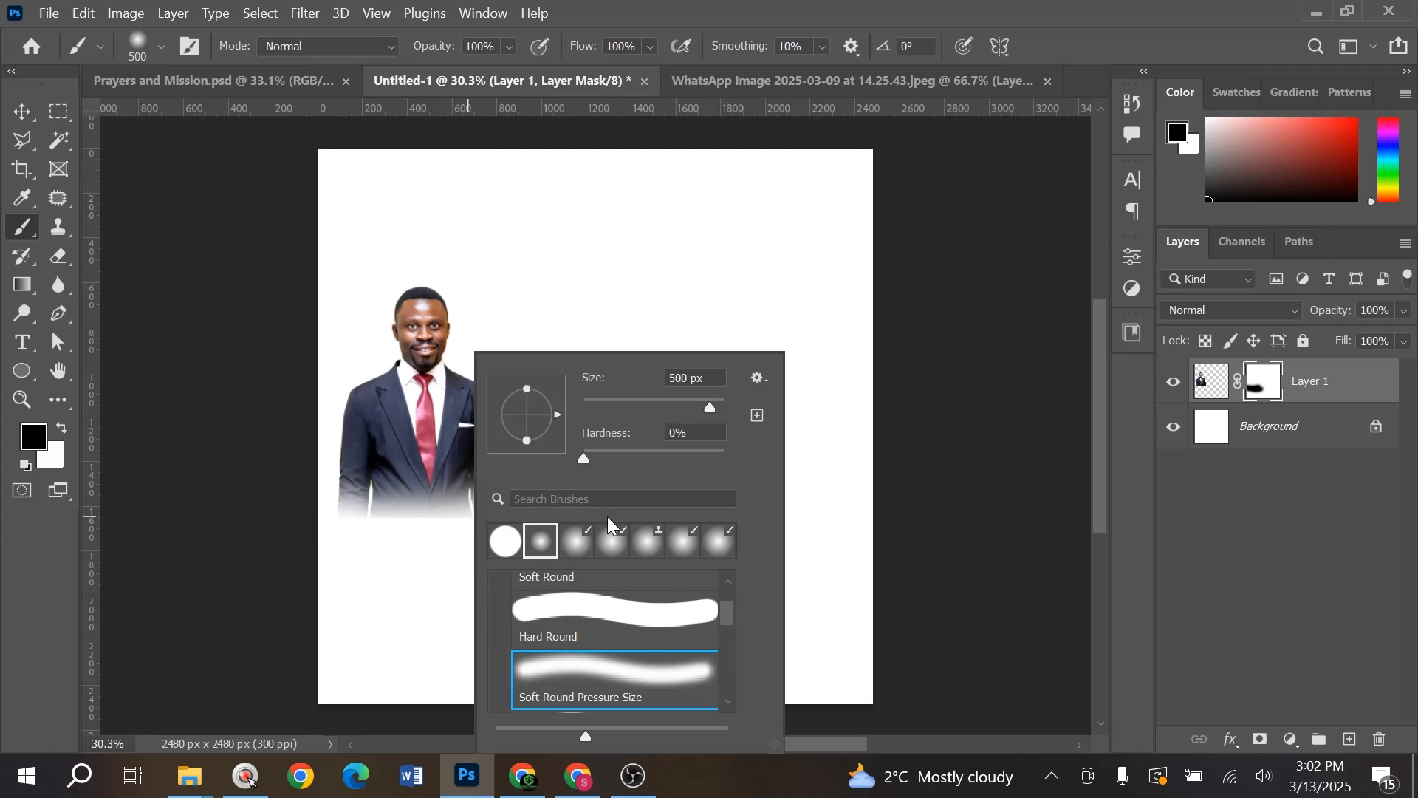
{"action": "left_click", "coordinate": [428, 566]}
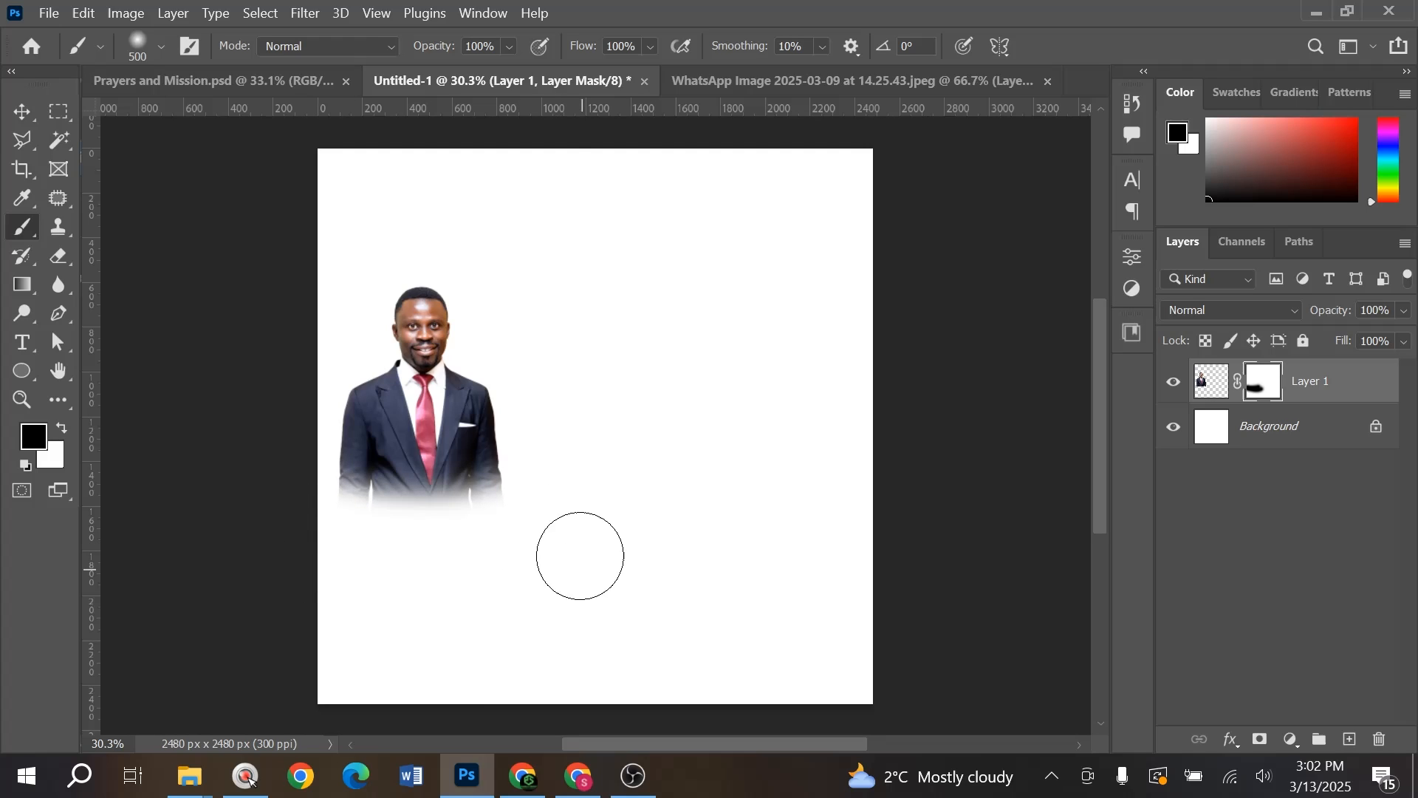
{"action": "left_click", "coordinate": [587, 472]}
{"action": "key", "text": "v"}
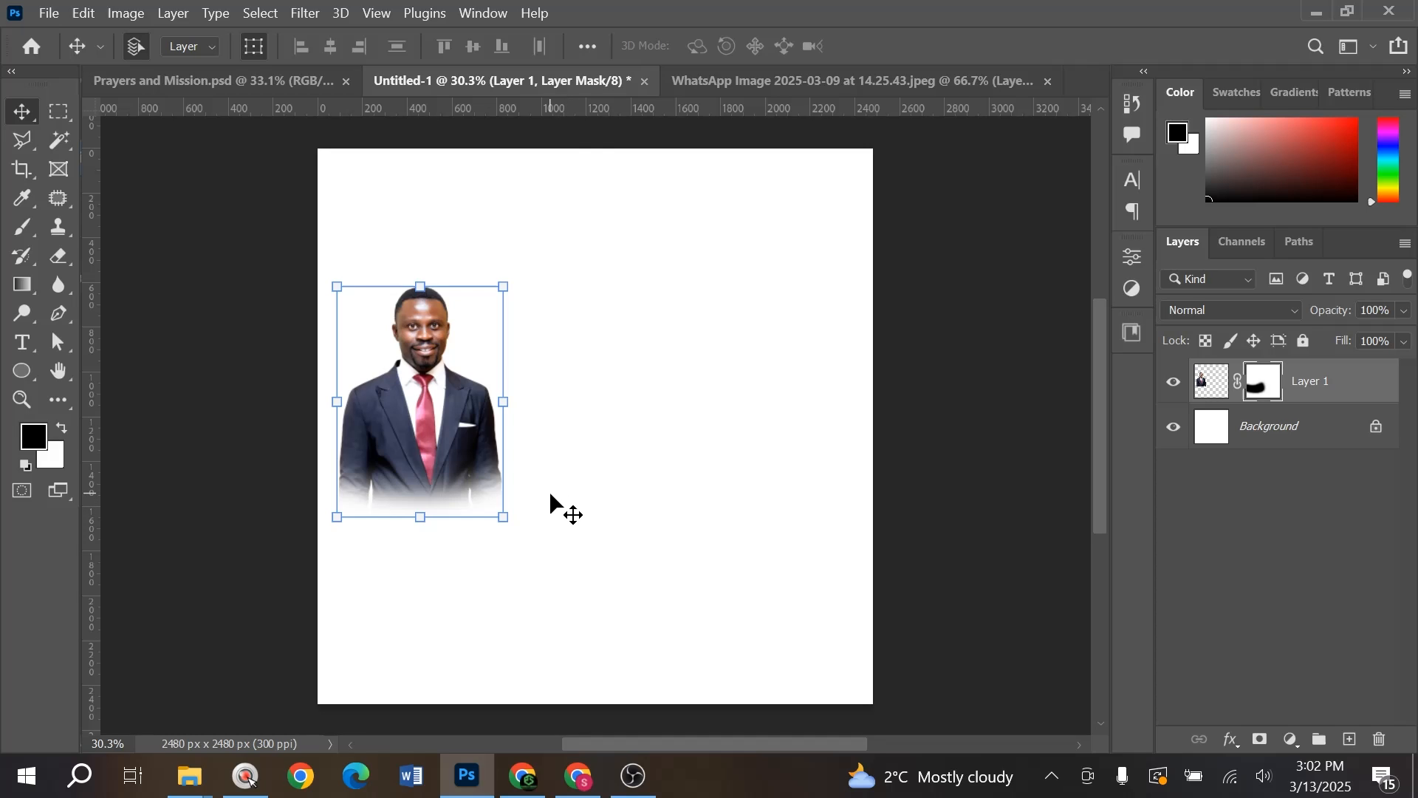
- Open the 13.20.09 WhatsApp photo in Photoshop and close the 14.25.43 photo without saving
{"action": "key", "text": "alt"}
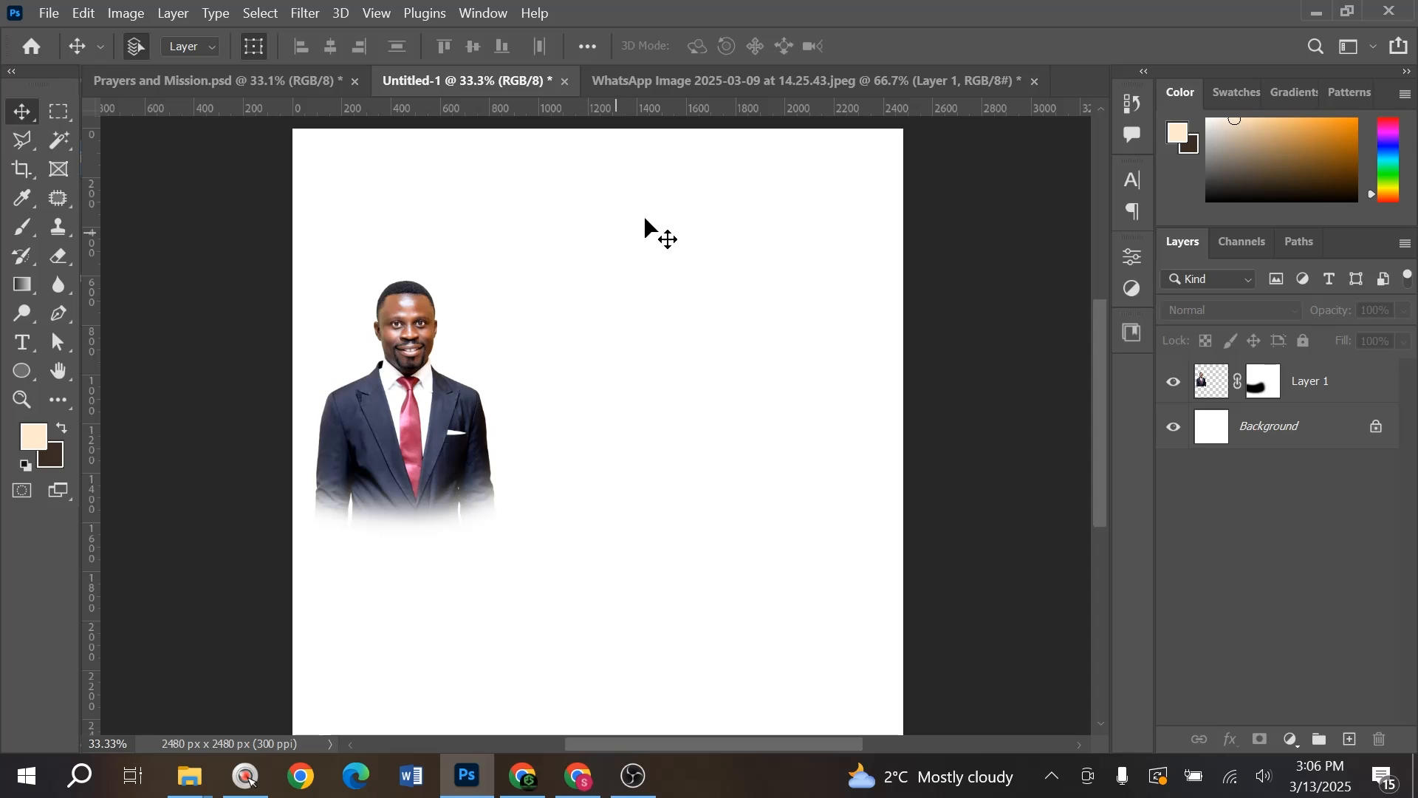
{"action": "key", "text": "alt+Tab"}
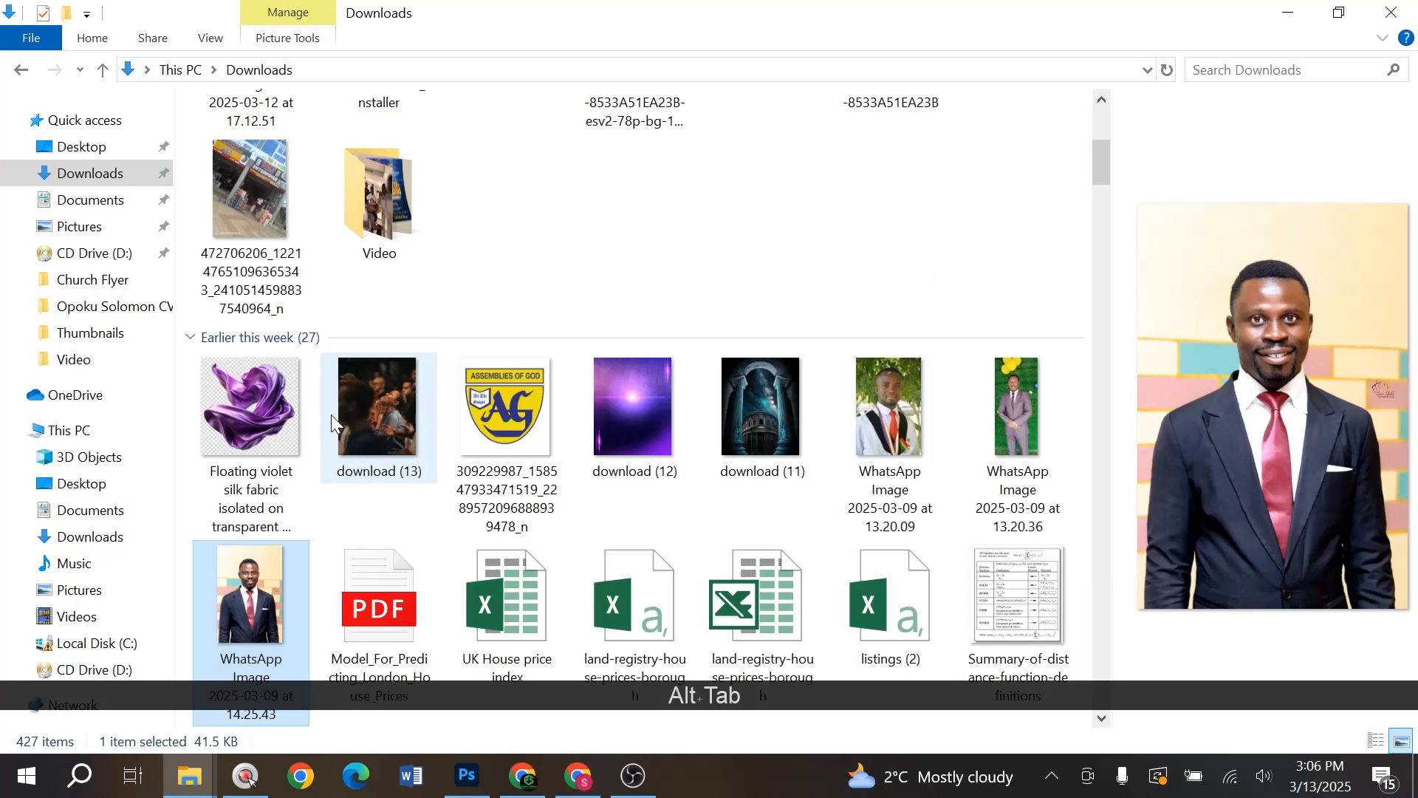
{"action": "left_click_drag", "start_coordinate": [897, 408], "coordinate": [776, 81]}
{"action": "key", "text": "alt+Tab"}
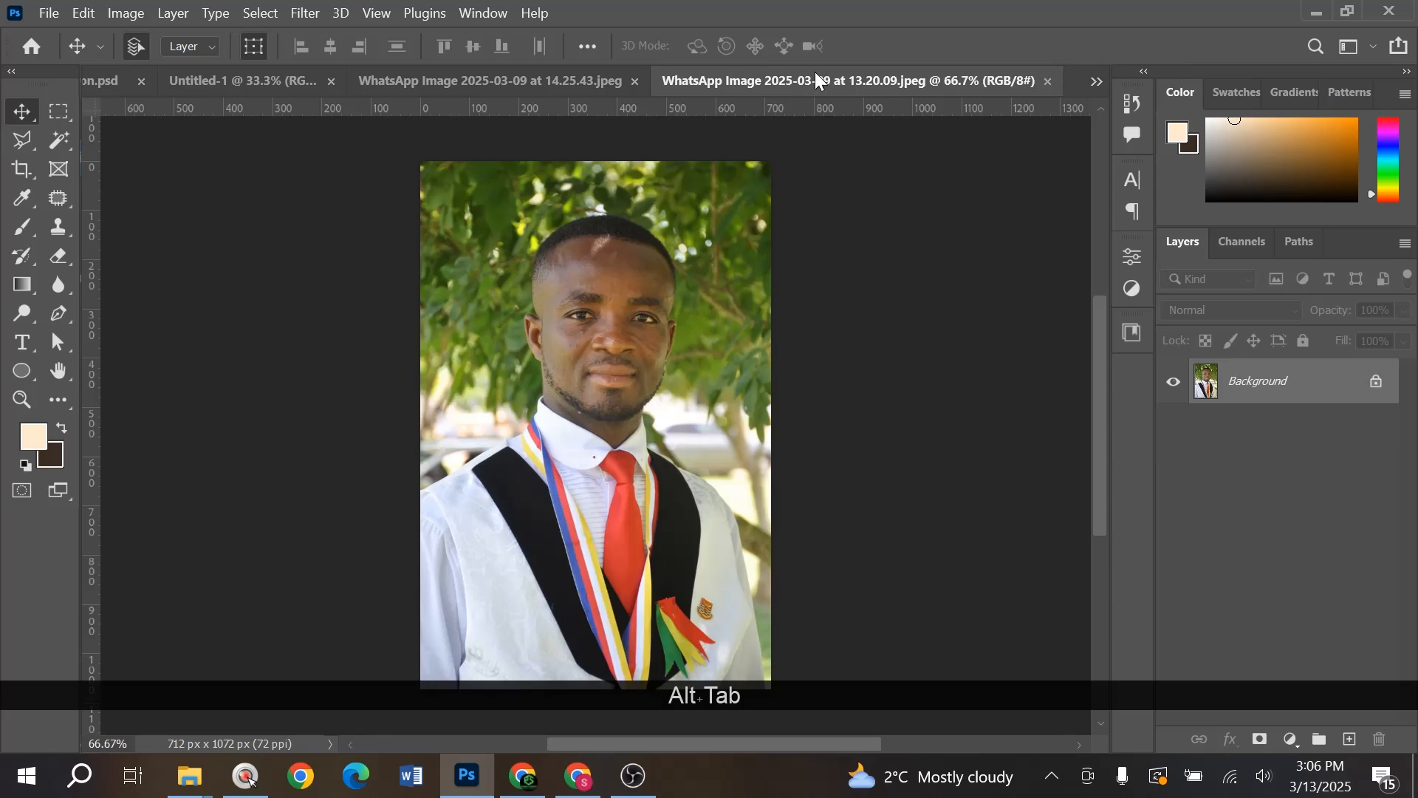
{"action": "left_click", "coordinate": [634, 80]}
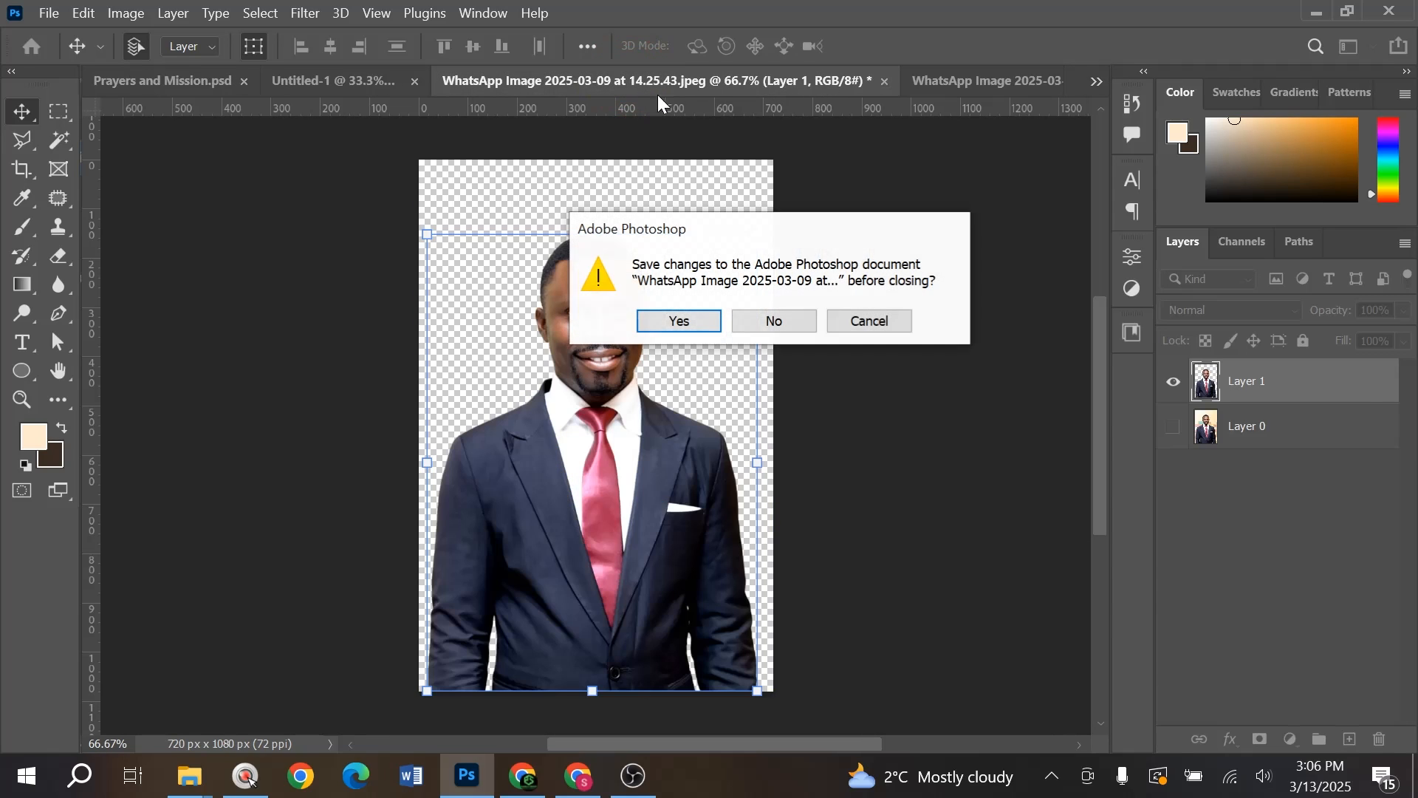
{"action": "left_click", "coordinate": [769, 320]}
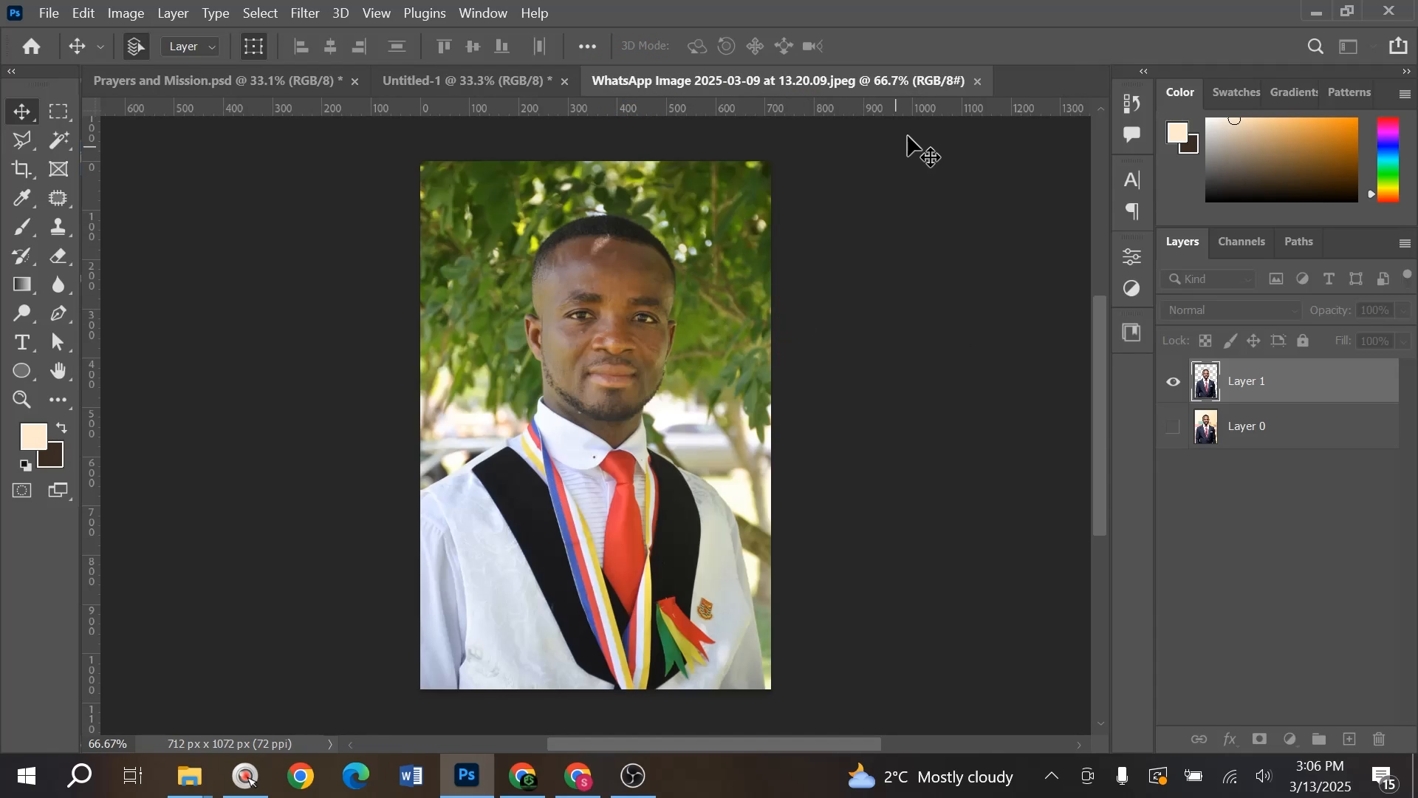
{"action": "key", "text": "XF86MonBrightnessUp"}
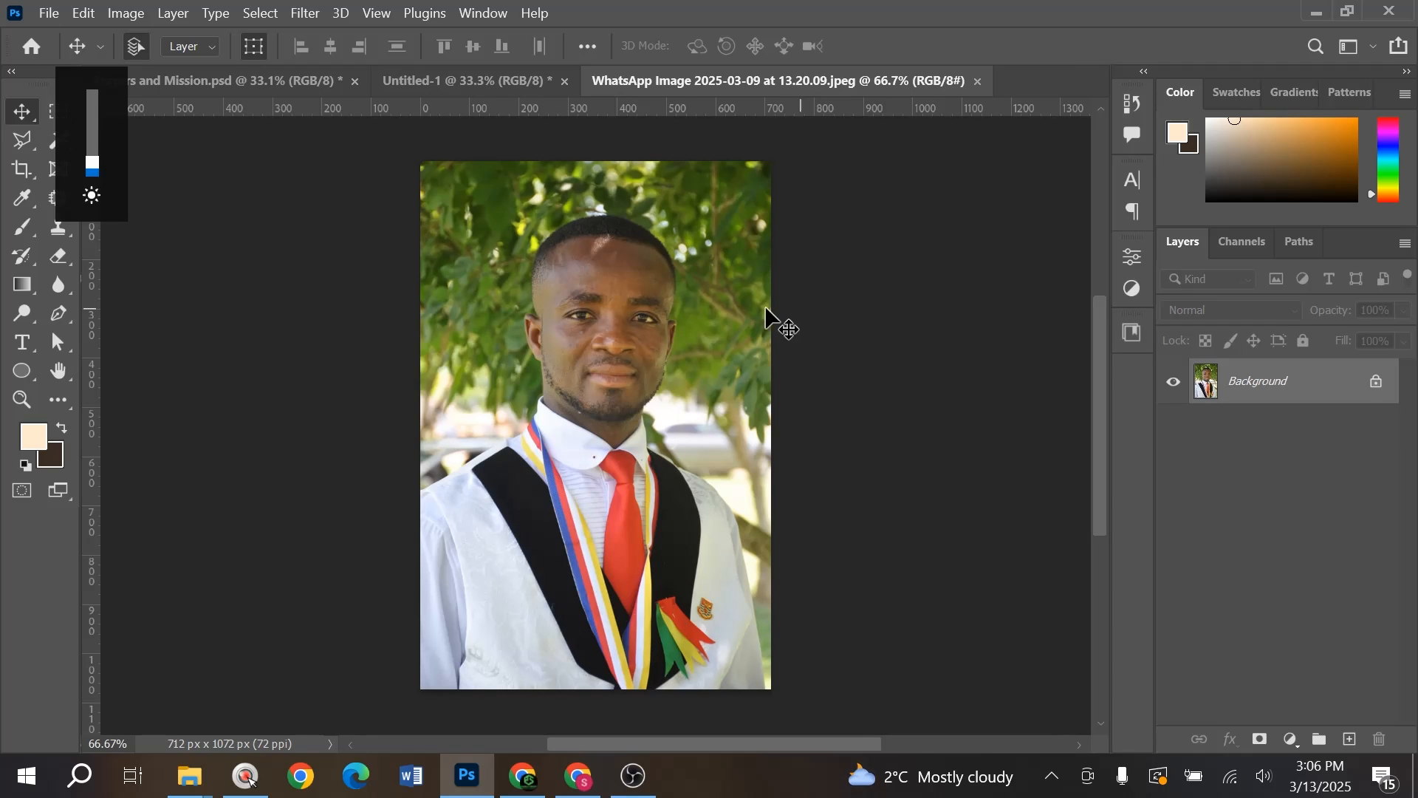
- Cut out the man in white with Select Subject onto Layer 2 and drag him into the flyer
{"action": "left_click", "coordinate": [1374, 383]}
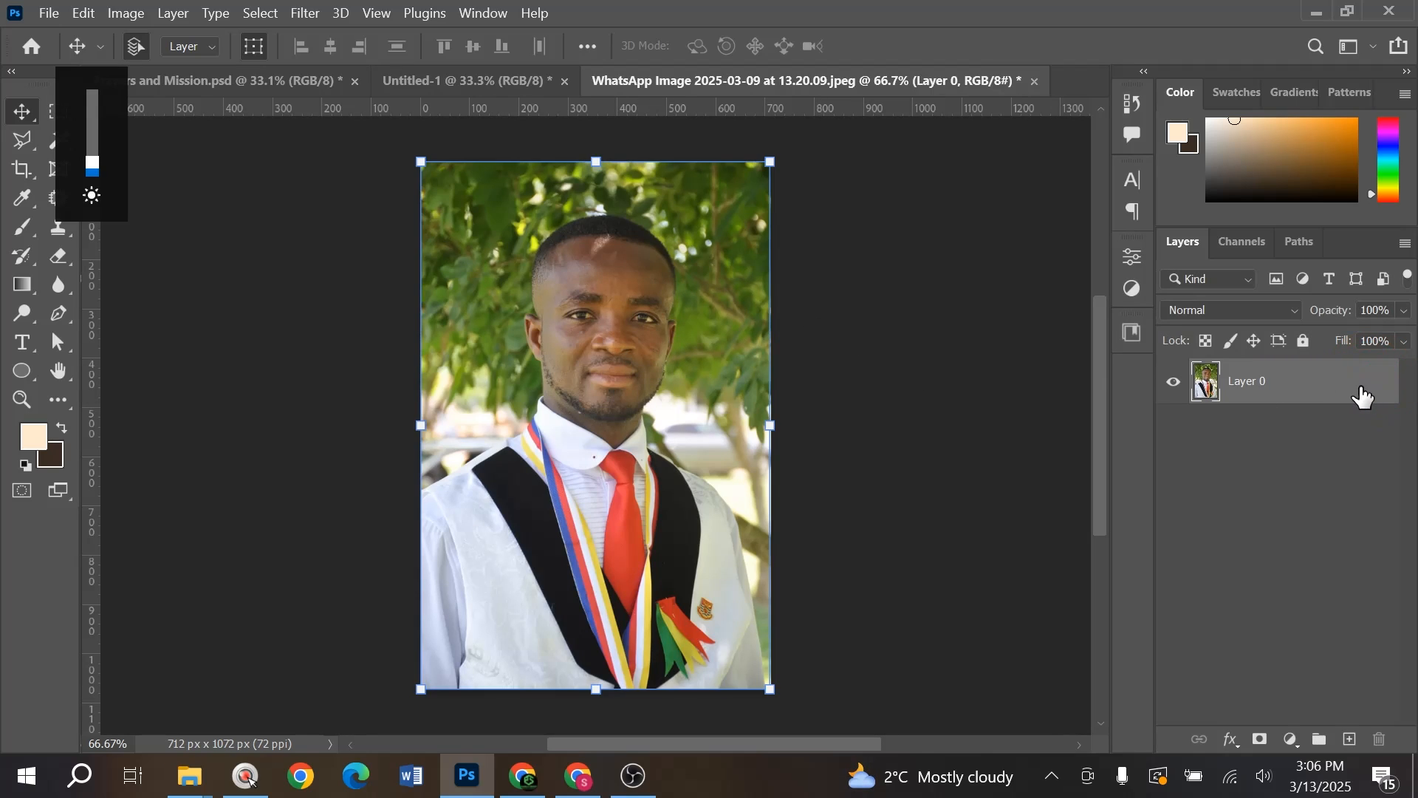
{"action": "key", "text": "ctrl"}
{"action": "key", "text": "ctrl"}
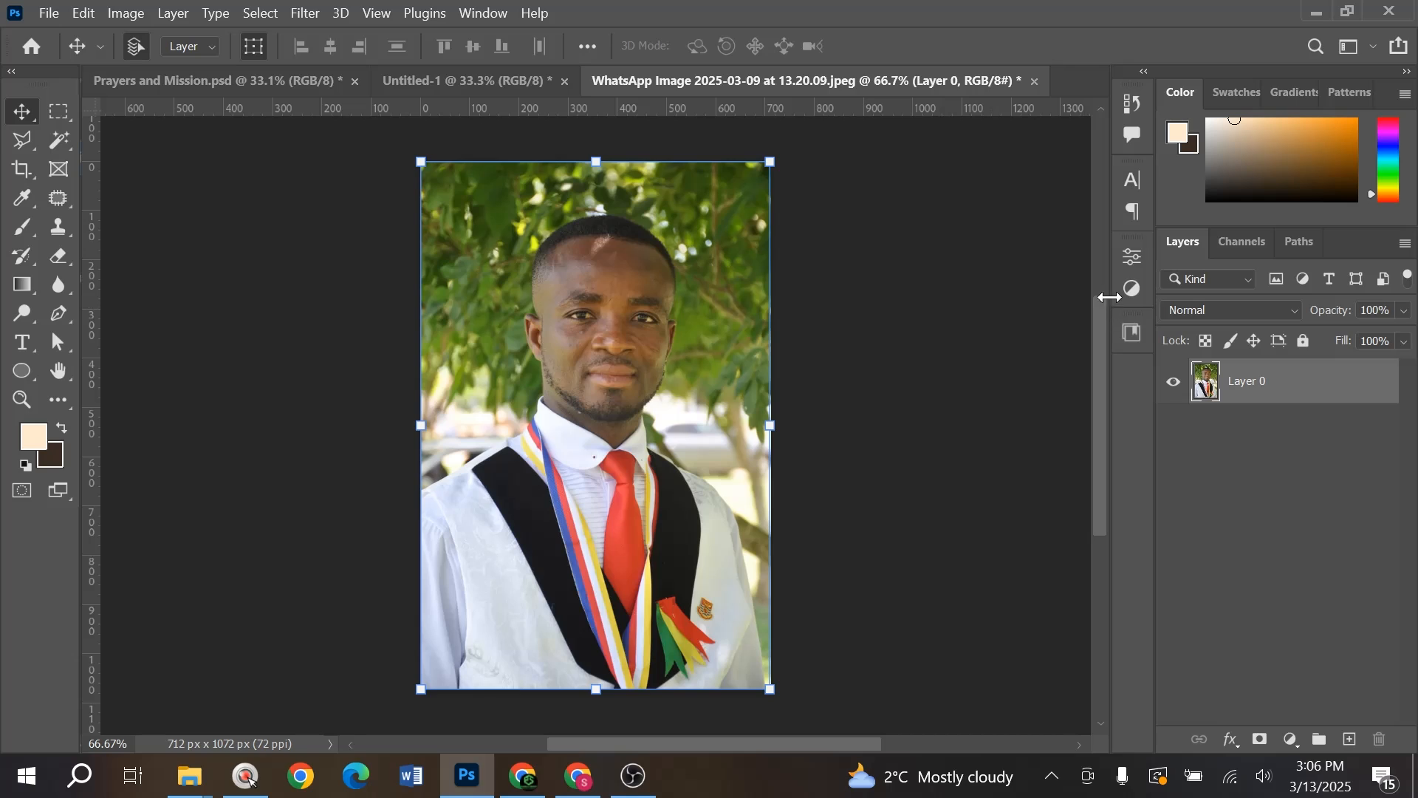
{"action": "left_click", "coordinate": [1134, 259]}
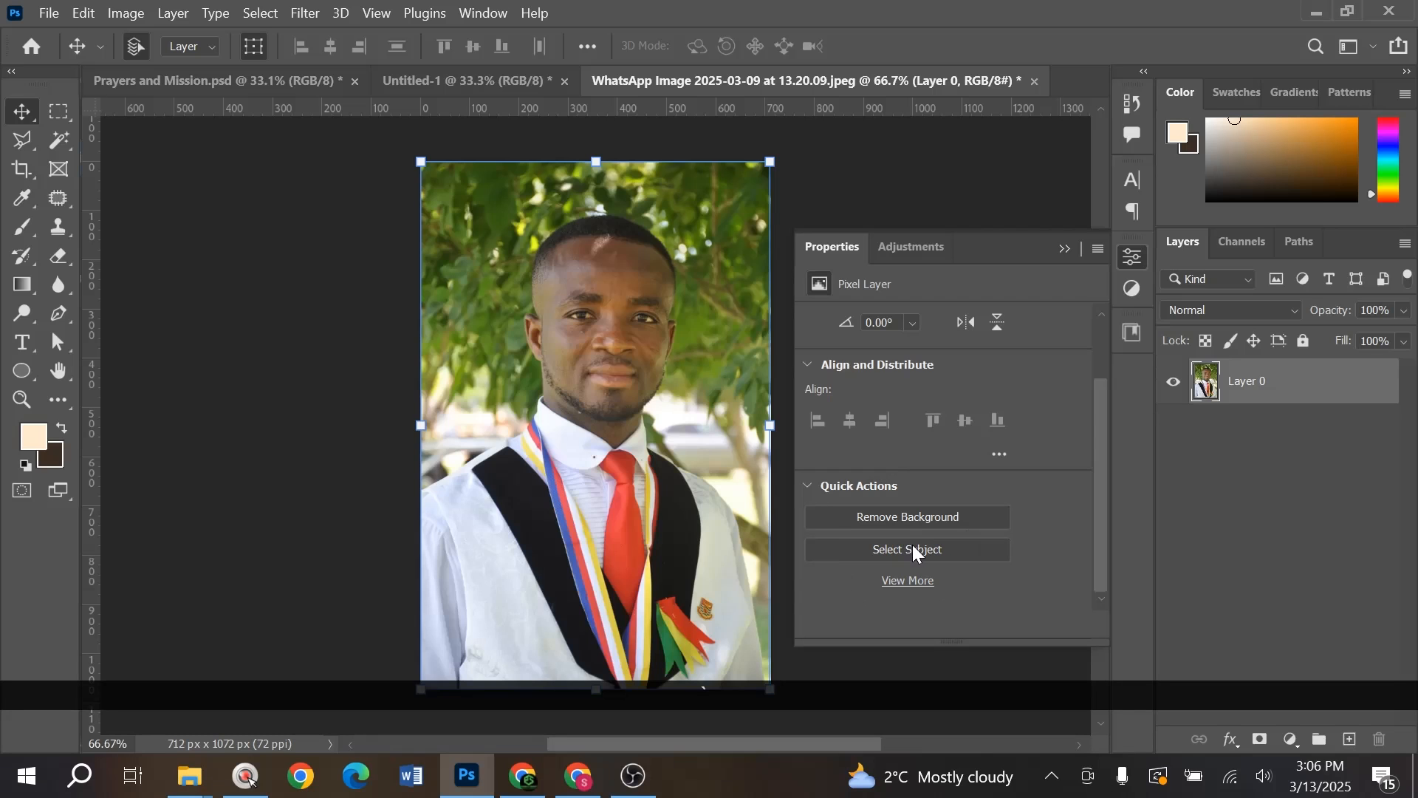
{"action": "left_click", "coordinate": [914, 550]}
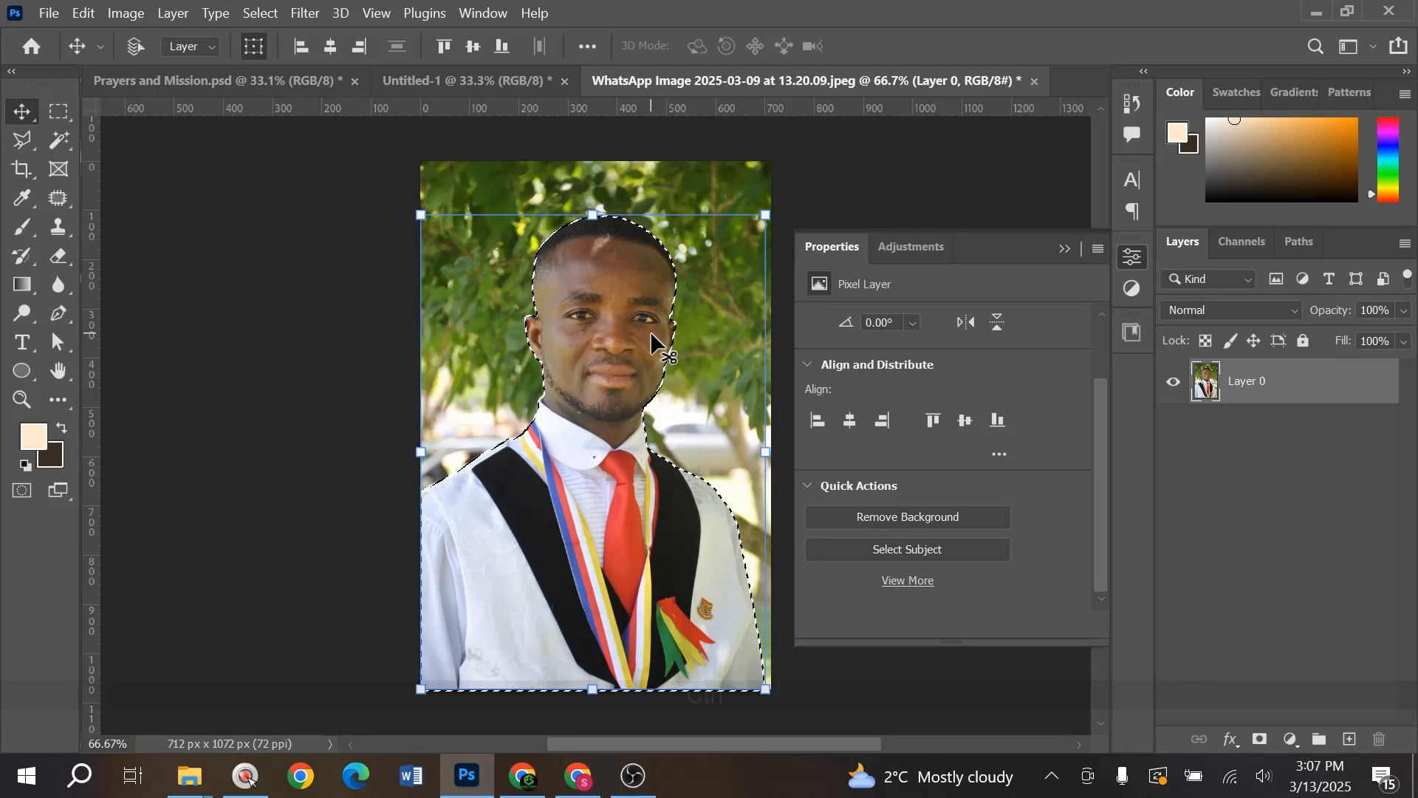
{"action": "key", "text": "ctrl+j"}
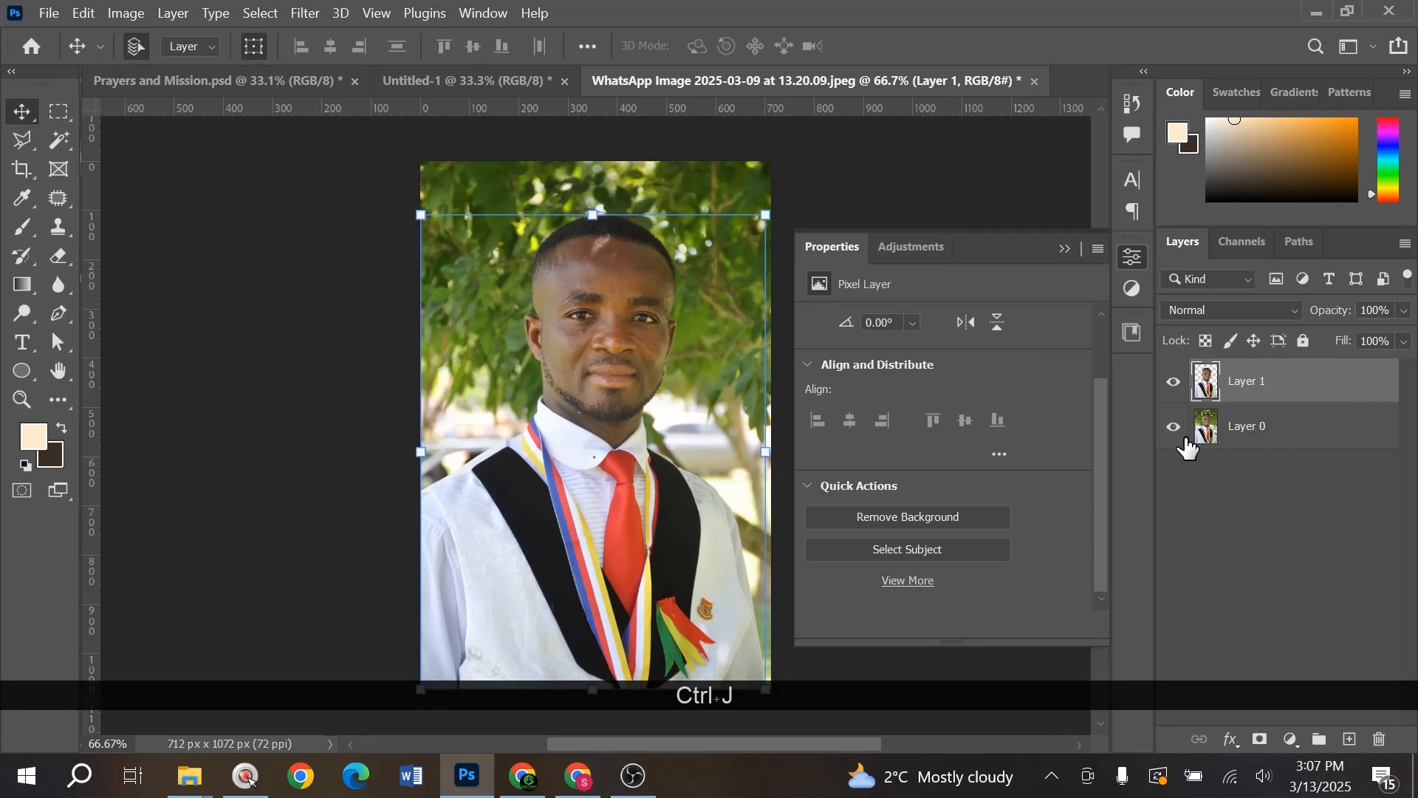
{"action": "left_click", "coordinate": [1174, 427]}
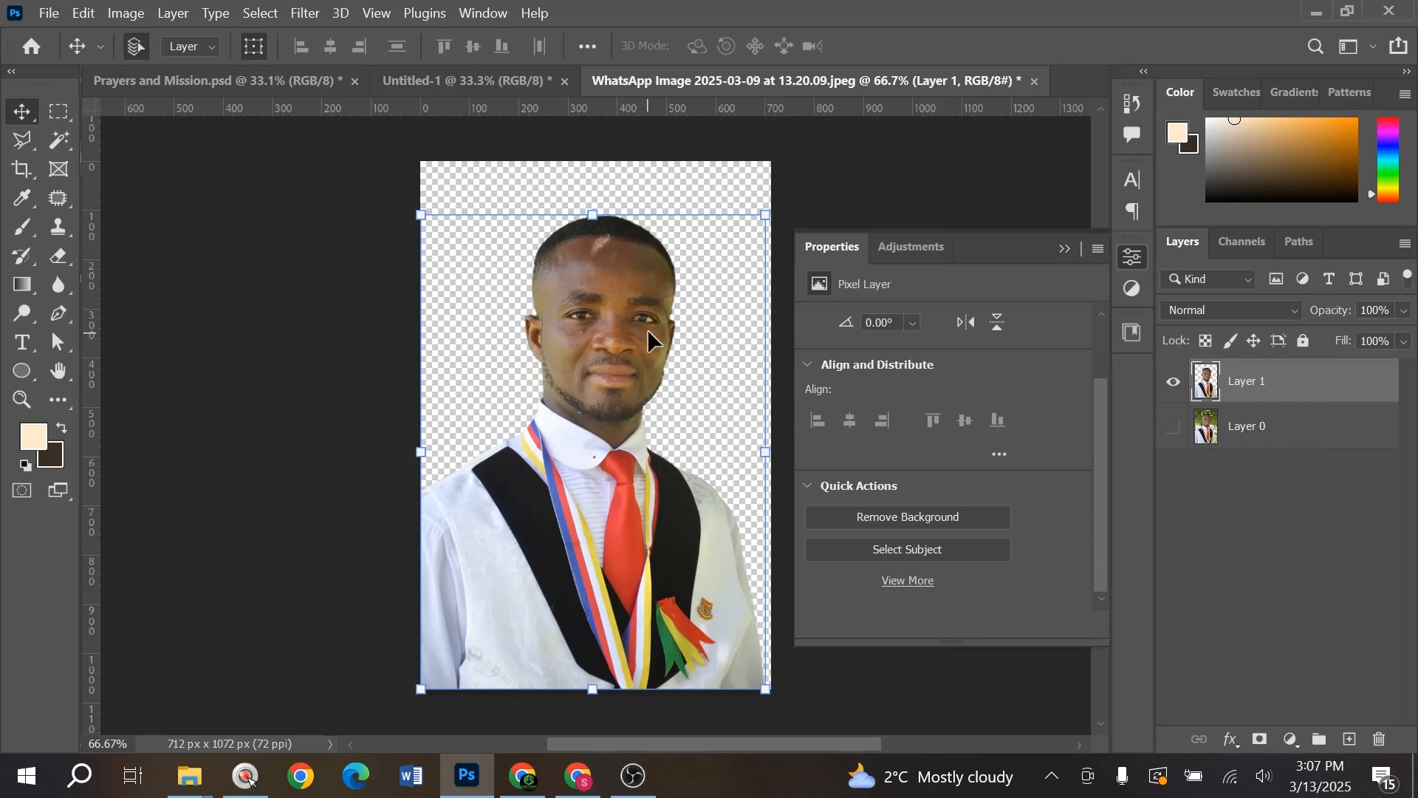
{"action": "left_click_drag", "start_coordinate": [649, 285], "coordinate": [379, 459]}
- Move the navy-suited man right and up; shrink the man in white to about 90%
{"action": "left_click_drag", "start_coordinate": [407, 294], "coordinate": [444, 289]}
{"action": "left_click_drag", "start_coordinate": [378, 560], "coordinate": [377, 537]}
{"action": "left_click_drag", "start_coordinate": [471, 585], "coordinate": [450, 563]}
{"action": "left_click_drag", "start_coordinate": [422, 517], "coordinate": [430, 526]}
- Commit the man in white's resize and fade his bottom by painting black on a layer mask
{"action": "key", "text": "Return"}
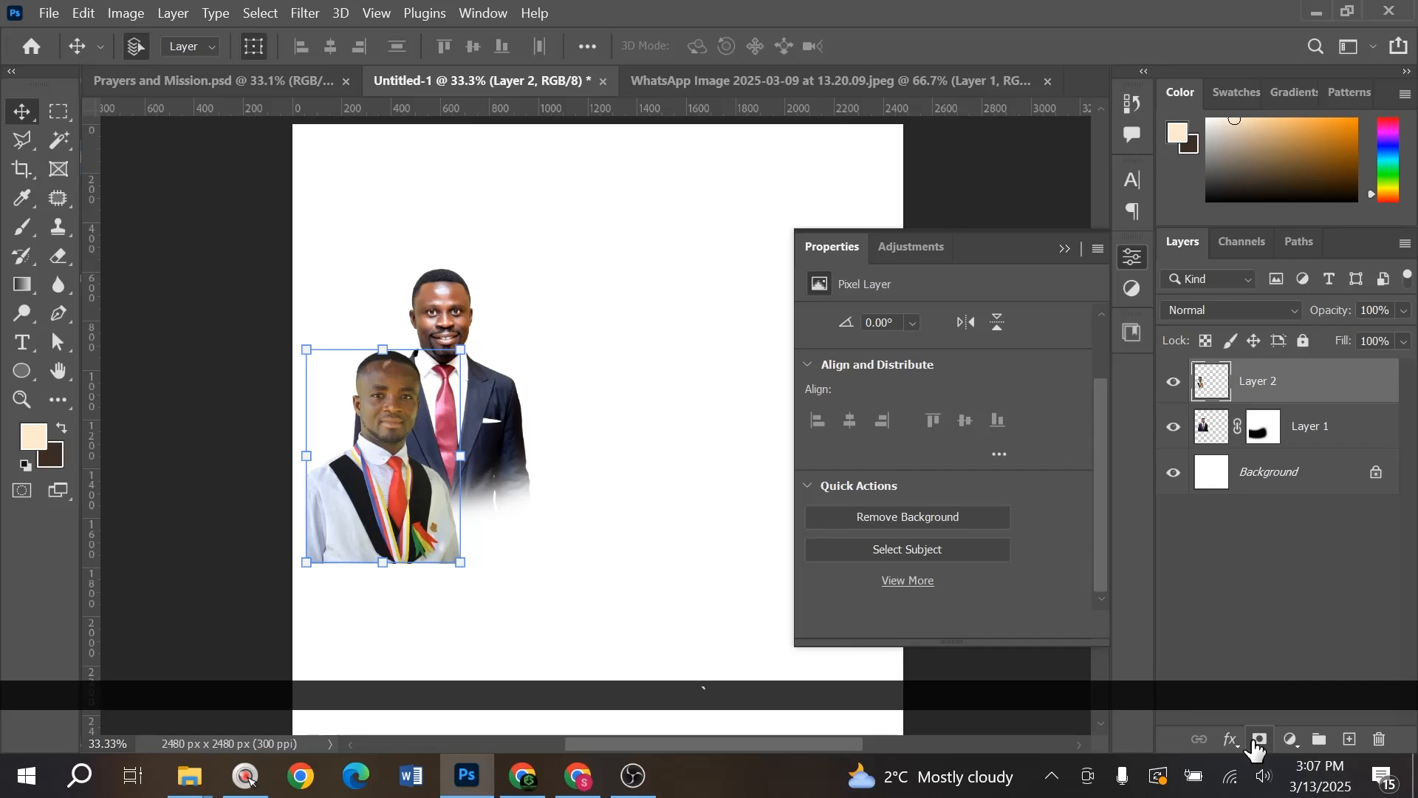
{"action": "left_click", "coordinate": [1258, 741]}
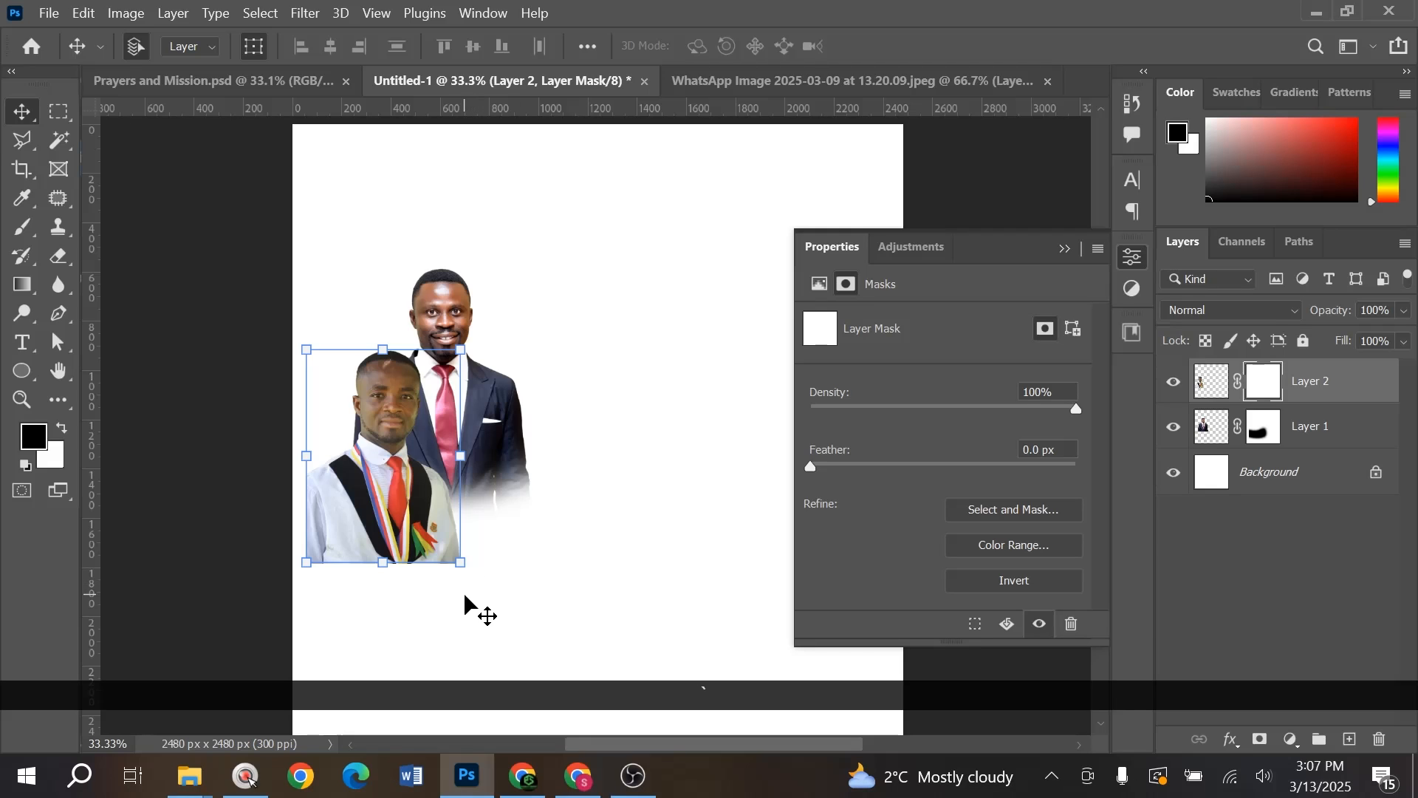
{"action": "key", "text": "b"}
{"action": "mouse_move", "coordinate": [465, 595]}
{"action": "left_mouse_down"}
{"action": "mouse_move", "coordinate": [291, 593]}
{"action": "mouse_move", "coordinate": [496, 568]}
{"action": "mouse_move", "coordinate": [416, 598]}
{"action": "mouse_move", "coordinate": [308, 594]}
{"action": "mouse_move", "coordinate": [249, 564]}
{"action": "mouse_move", "coordinate": [437, 616]}
{"action": "mouse_move", "coordinate": [515, 556]}
{"action": "left_mouse_up"}
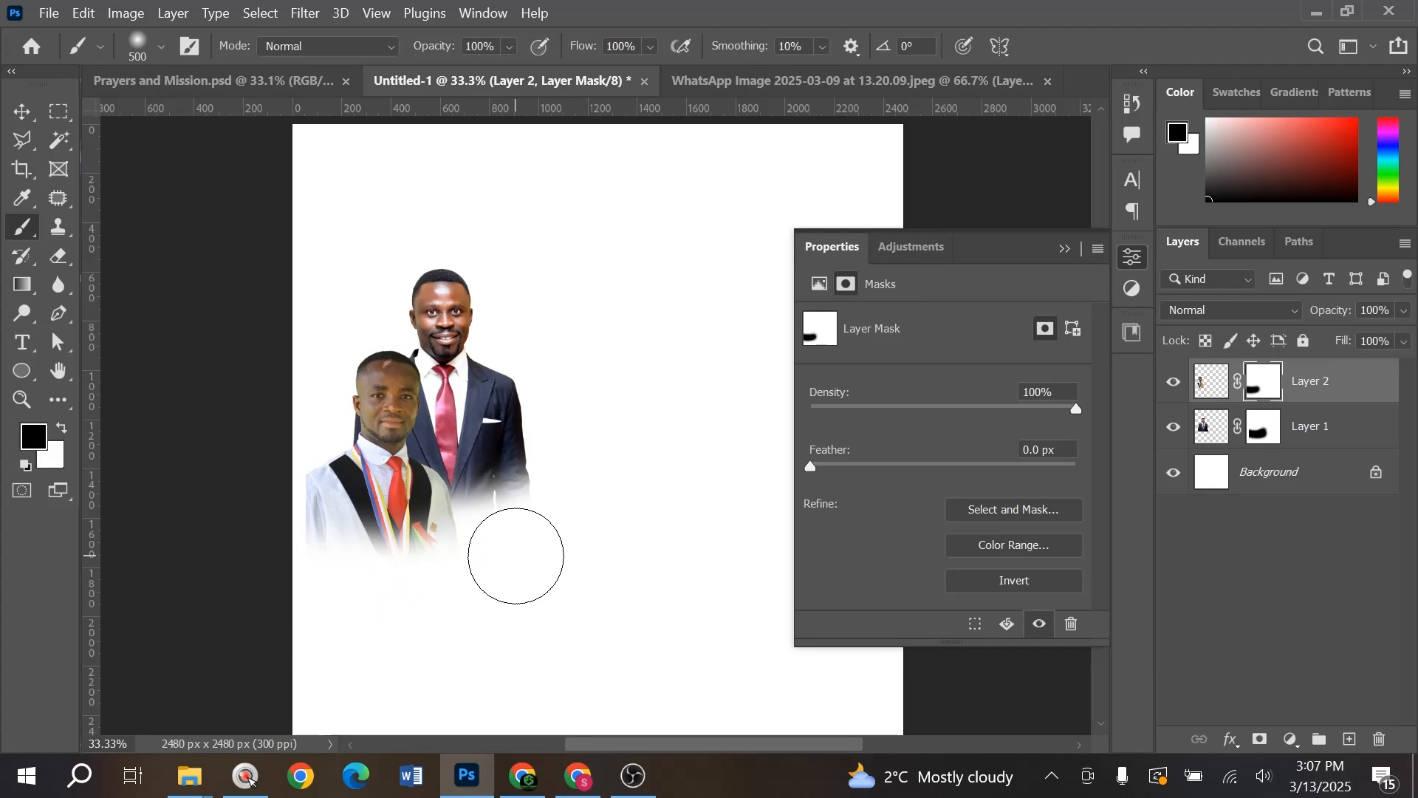
- Rearrange the men in white, navy and pink, then select all three together
{"action": "key", "text": "v"}
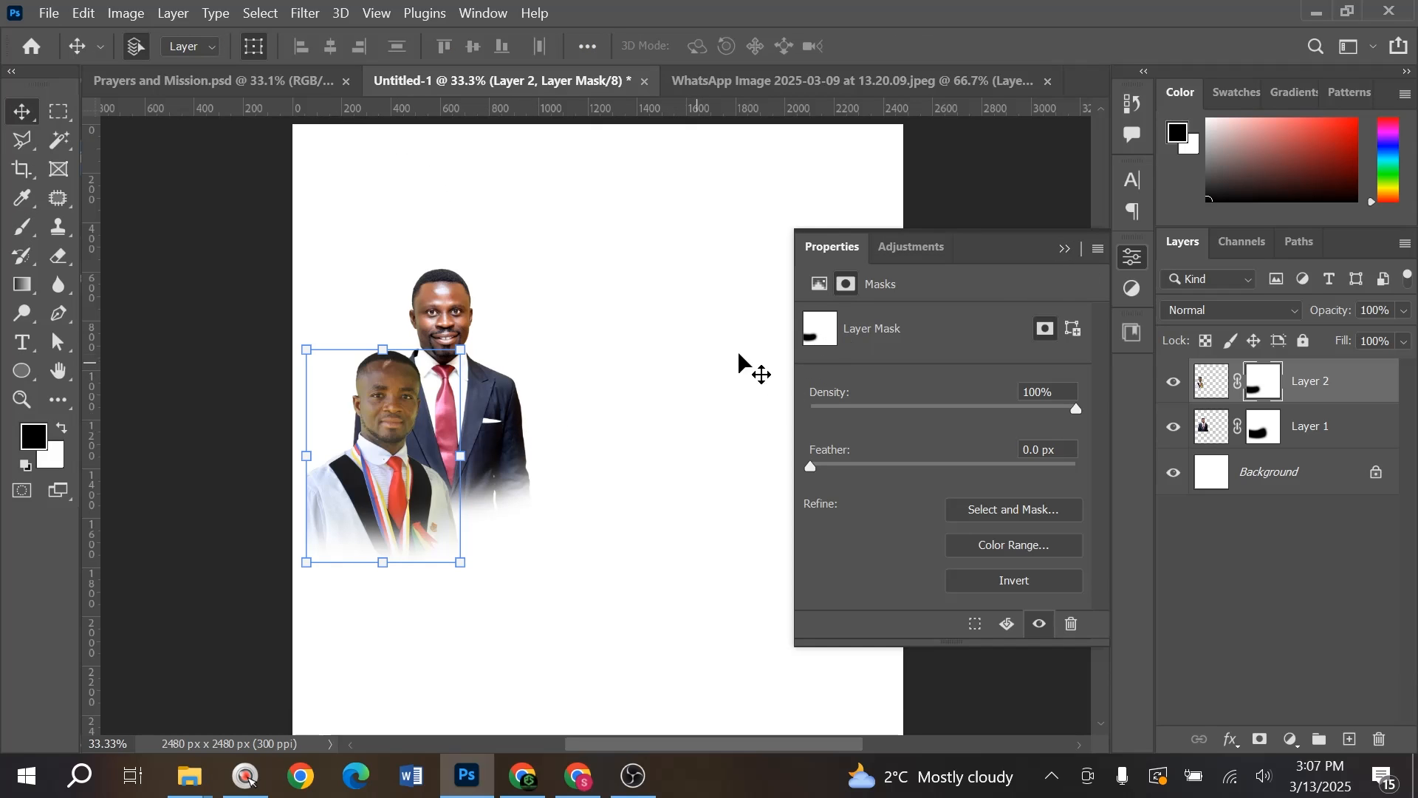
{"action": "left_click_drag", "start_coordinate": [405, 494], "coordinate": [401, 510]}
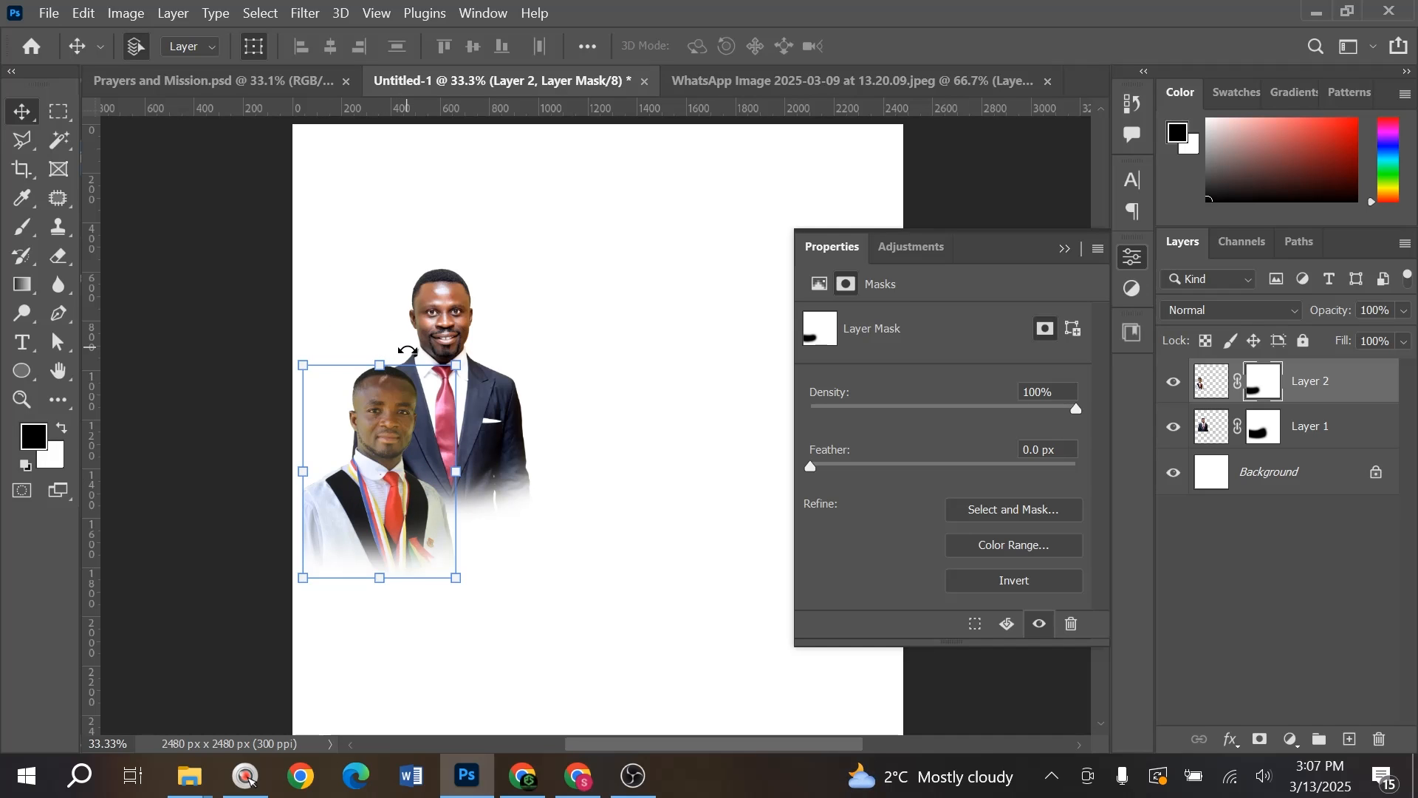
{"action": "left_click_drag", "start_coordinate": [447, 318], "coordinate": [463, 318]}
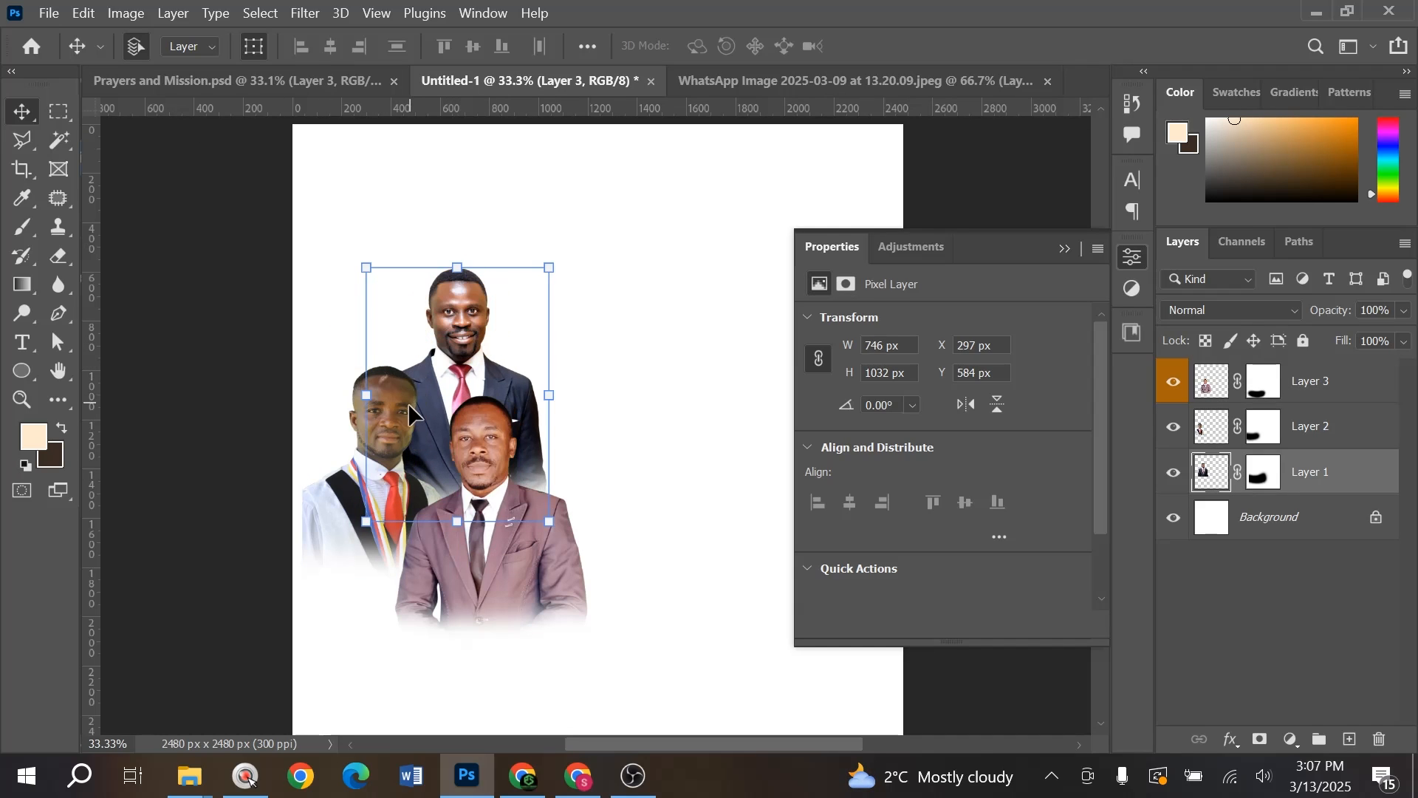
{"action": "left_click_drag", "start_coordinate": [410, 402], "coordinate": [400, 403]}
{"action": "left_click_drag", "start_coordinate": [505, 554], "coordinate": [499, 538]}
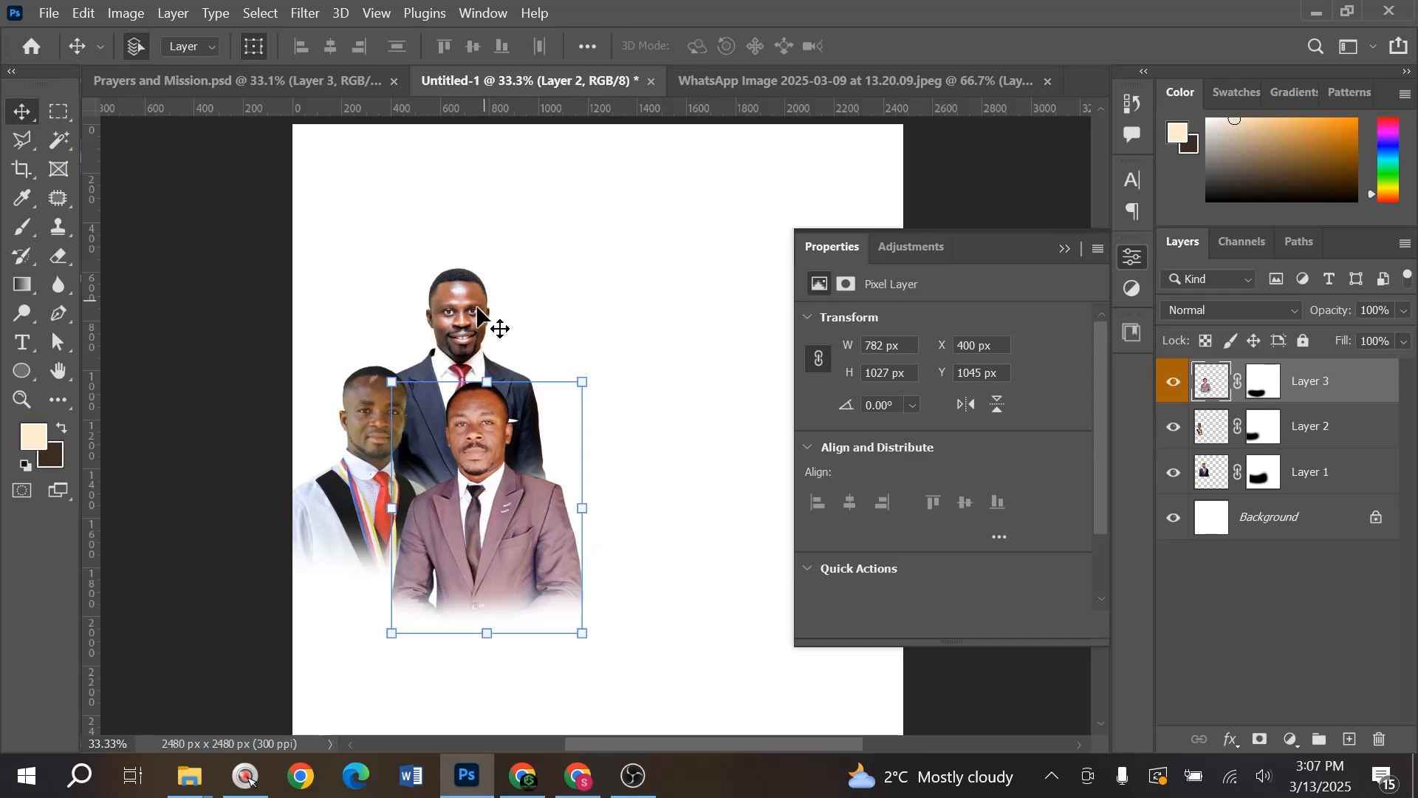
{"action": "left_click_drag", "start_coordinate": [477, 310], "coordinate": [470, 298]}
{"action": "left_click_drag", "start_coordinate": [375, 477], "coordinate": [378, 482]}
{"action": "left_click_drag", "start_coordinate": [597, 529], "coordinate": [371, 382]}
- Group the three men's layers and name the group Photos
{"action": "key", "text": "ctrl+g"}
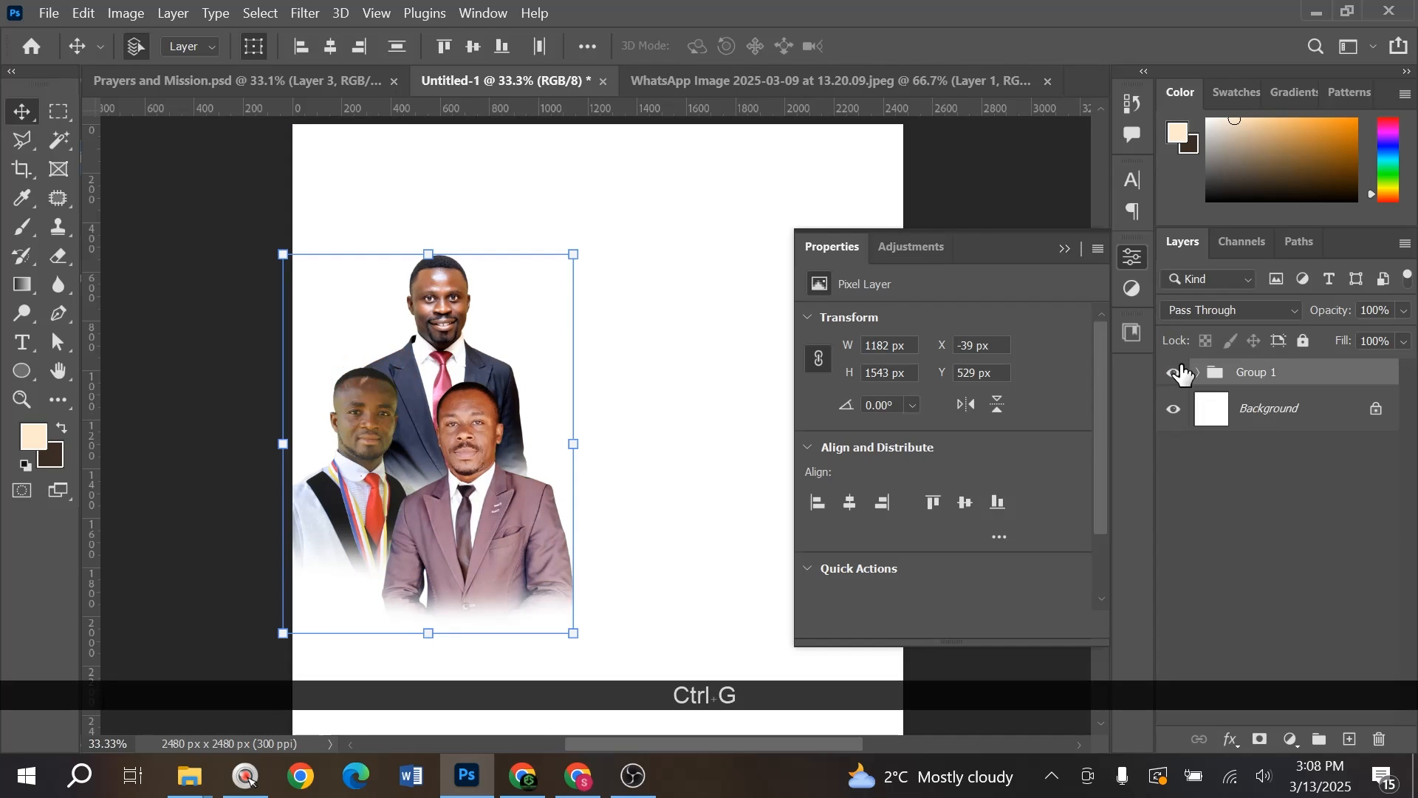
{"action": "double_click", "coordinate": [1255, 373]}
{"action": "type", "text": "Photos"}
{"action": "left_click", "coordinate": [680, 450]}
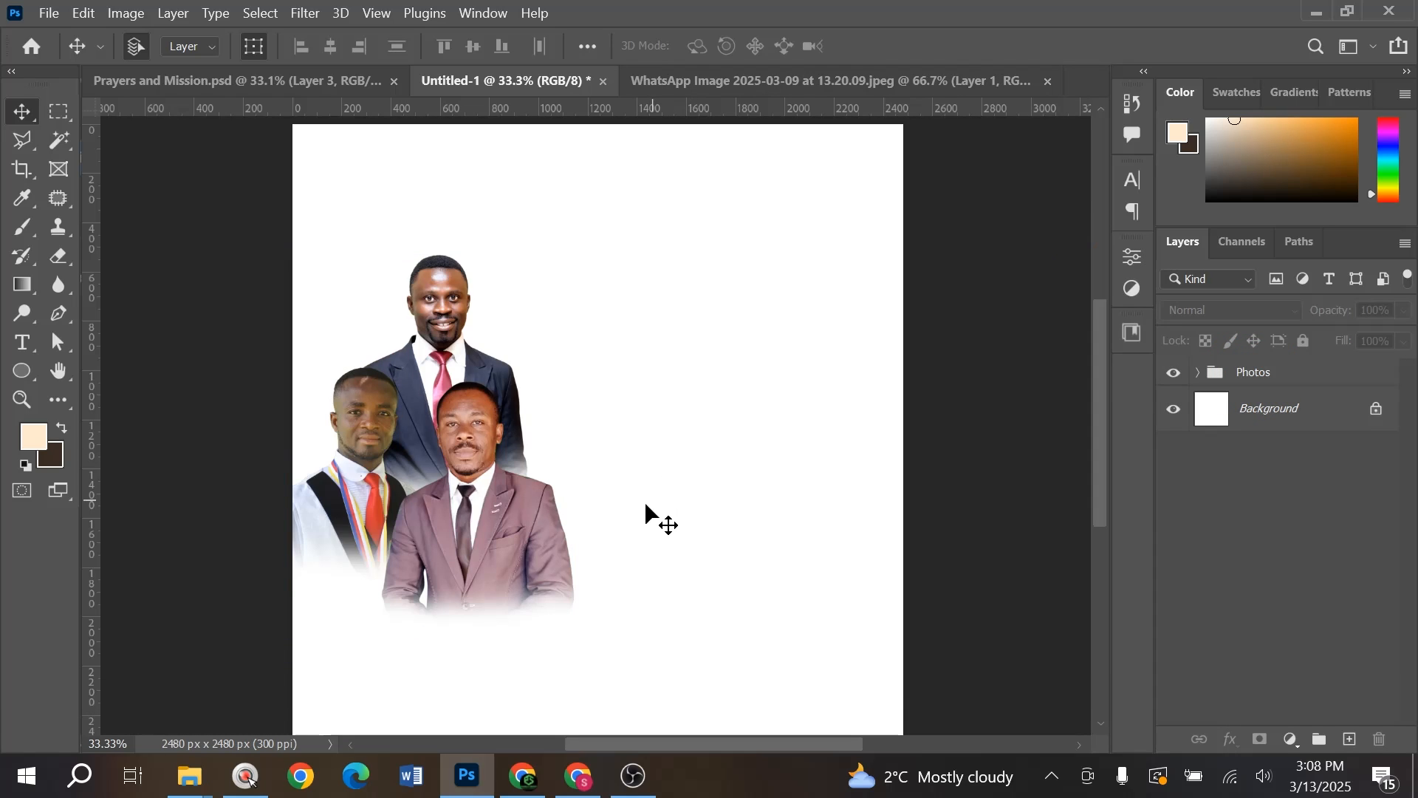
- Place download (12), widen it across the flyer, and put it below the Photos group
{"action": "key", "text": "alt+Tab"}
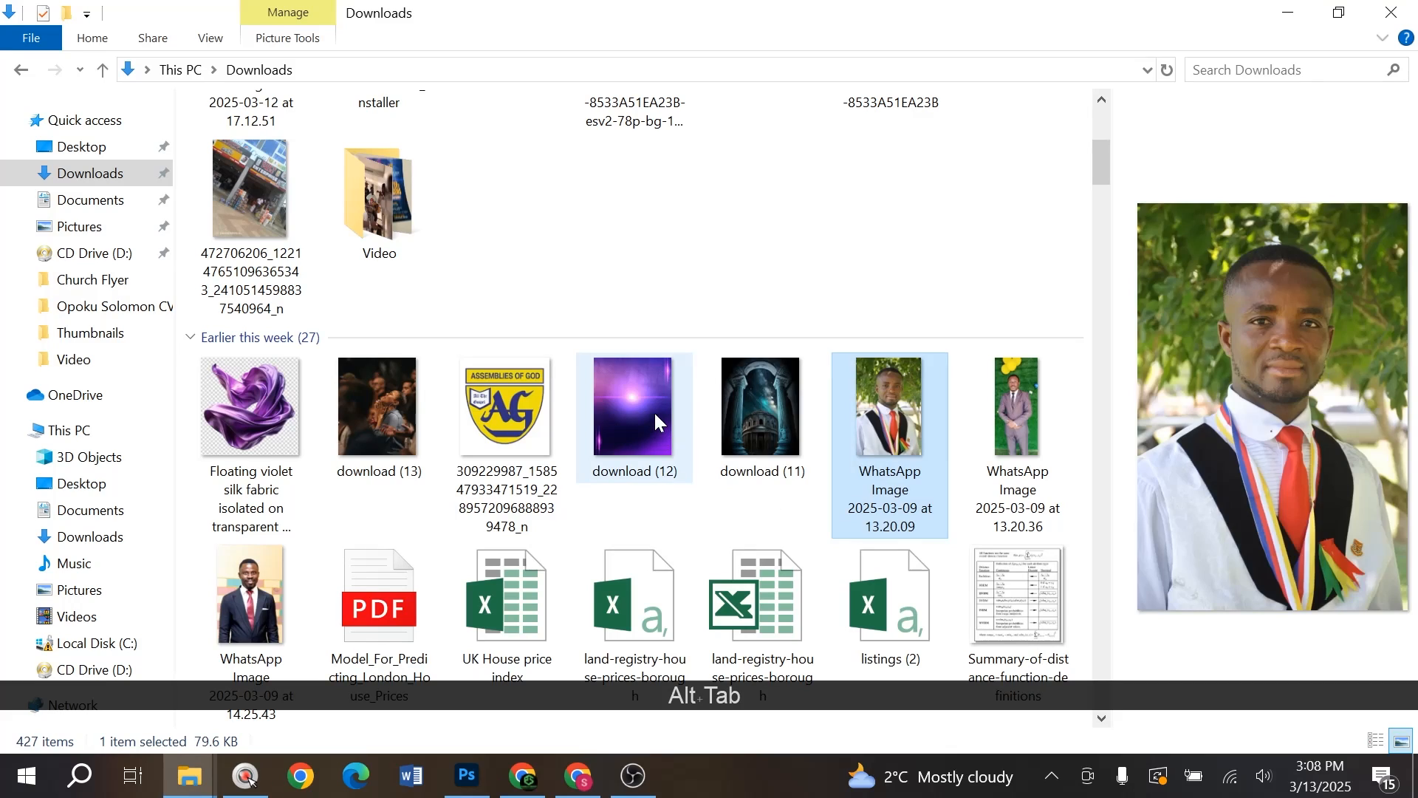
{"action": "left_click", "coordinate": [655, 415]}
{"action": "left_click_drag", "start_coordinate": [643, 409], "coordinate": [628, 535]}
{"action": "left_click_drag", "start_coordinate": [843, 431], "coordinate": [855, 399]}
{"action": "double_click", "coordinate": [855, 387]}
{"action": "left_click_drag", "start_coordinate": [1298, 387], "coordinate": [1305, 426]}
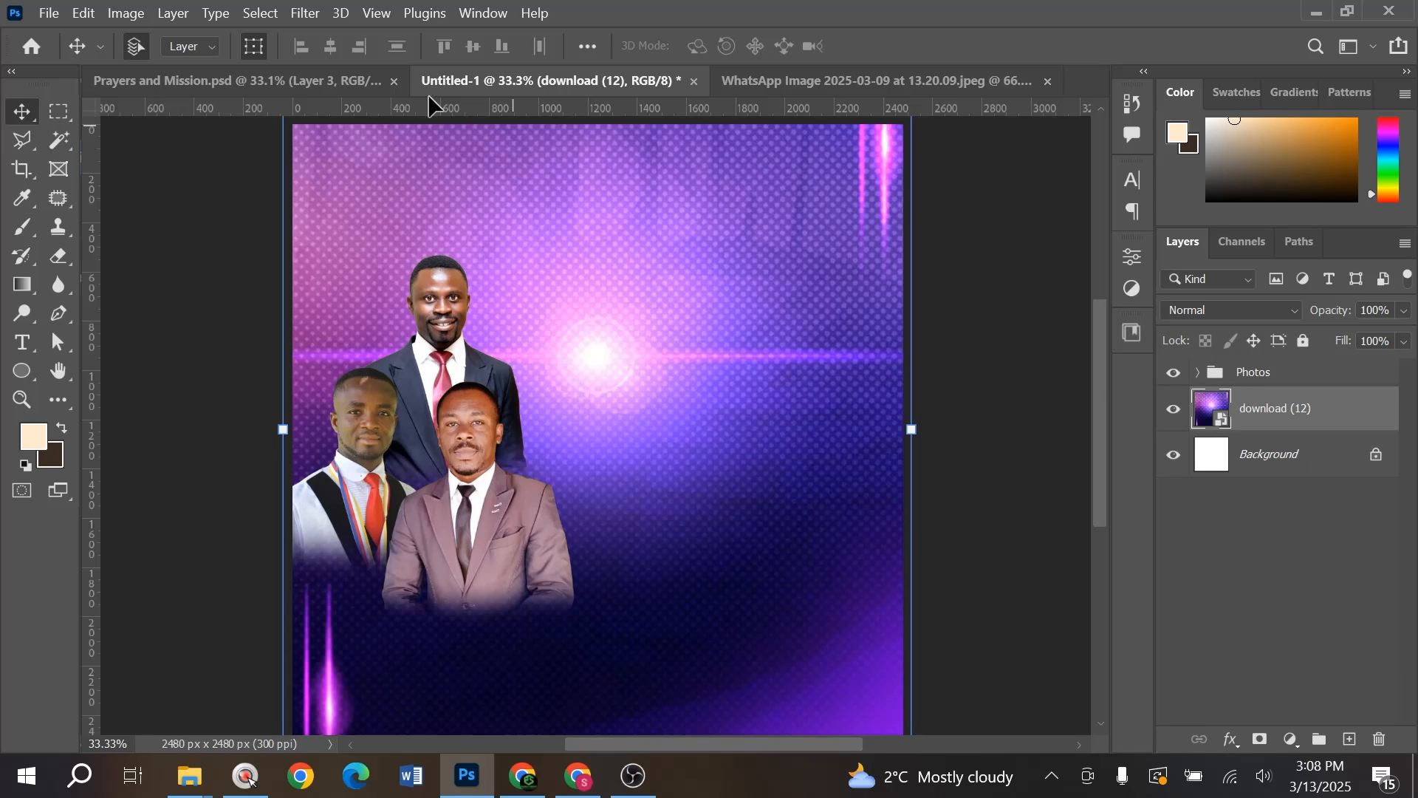
{"action": "key", "text": "Tab"}
{"action": "key", "text": "Tab"}
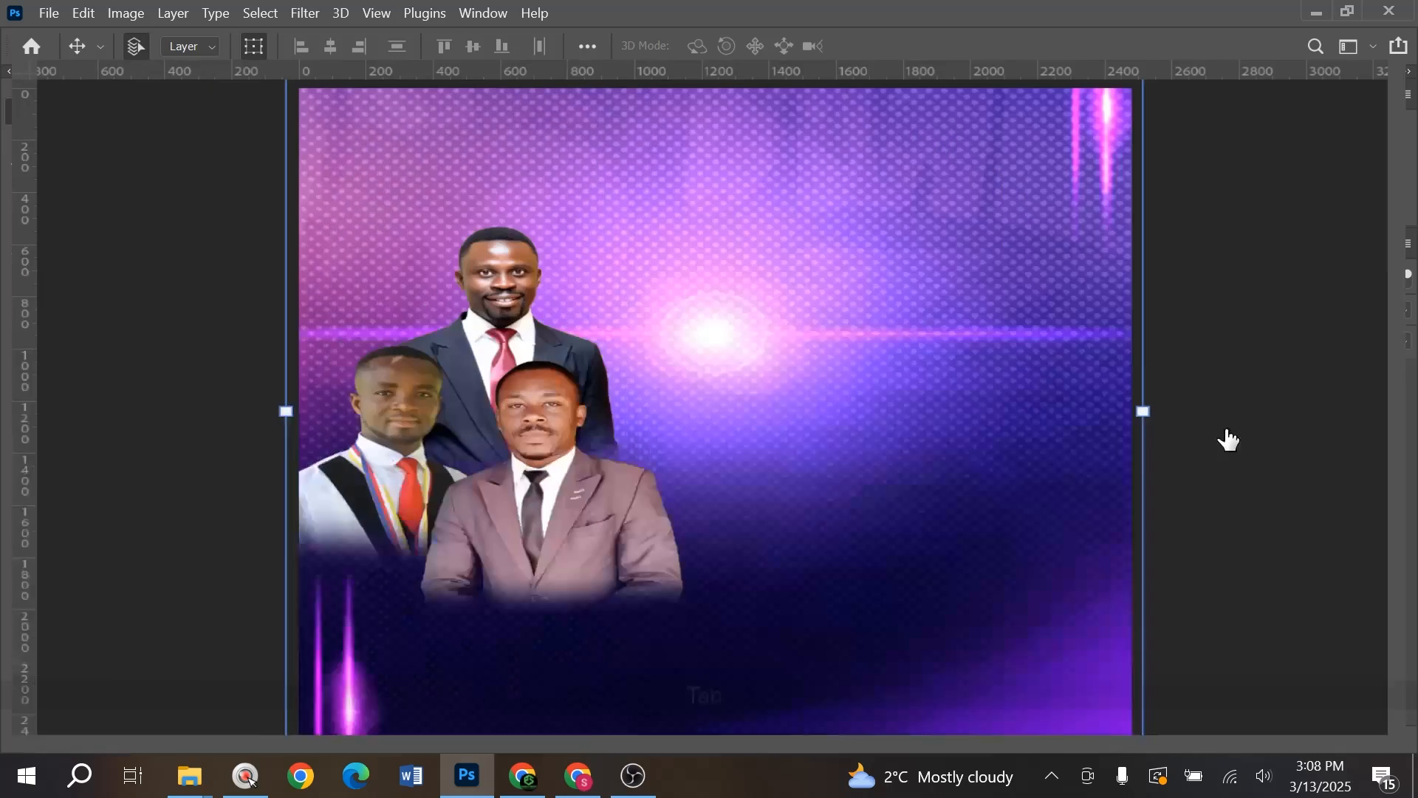
{"action": "key", "text": "grave"}
{"action": "key", "text": "grave"}
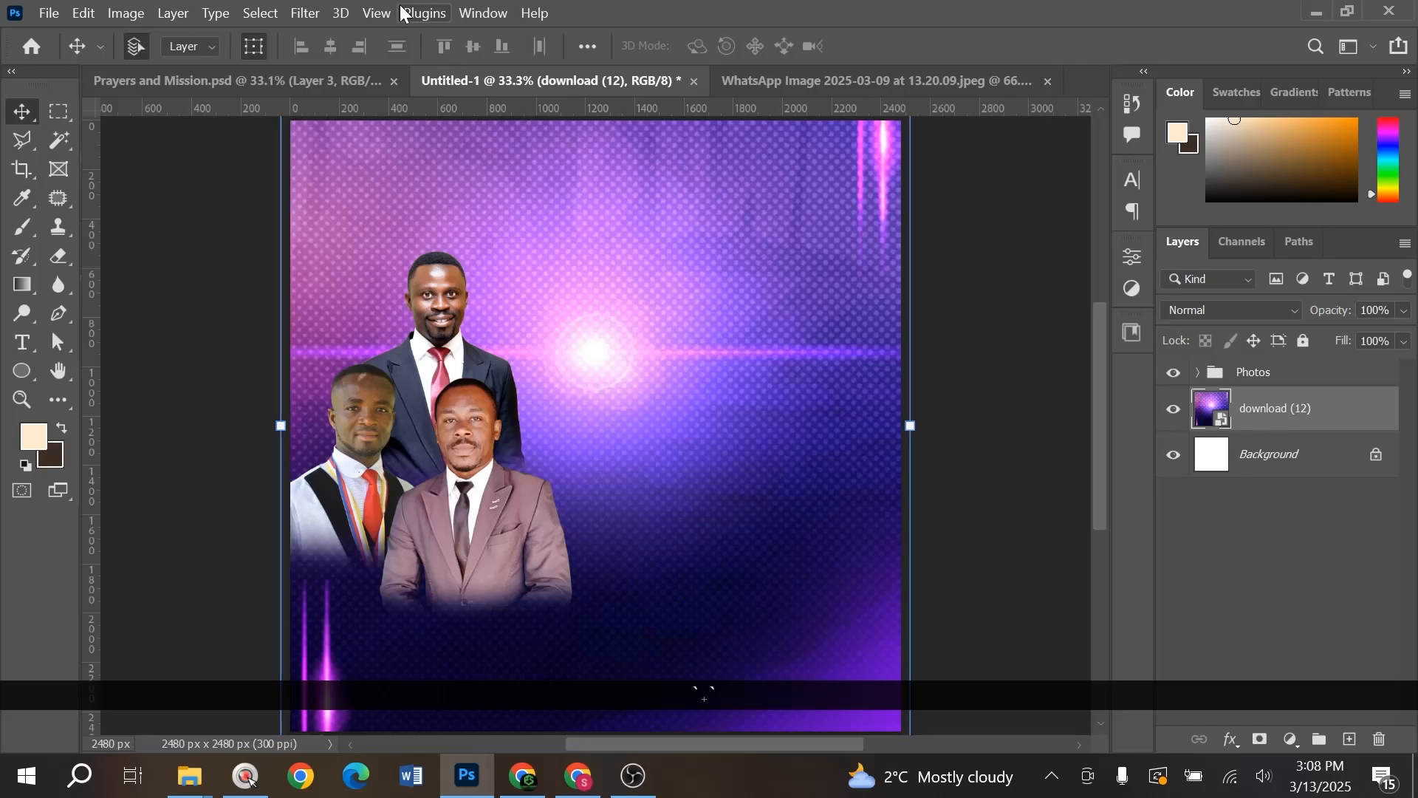
- Blur the download (12) purple background with a Gaussian Blur of about 12 pixels
{"action": "left_click", "coordinate": [305, 14]}
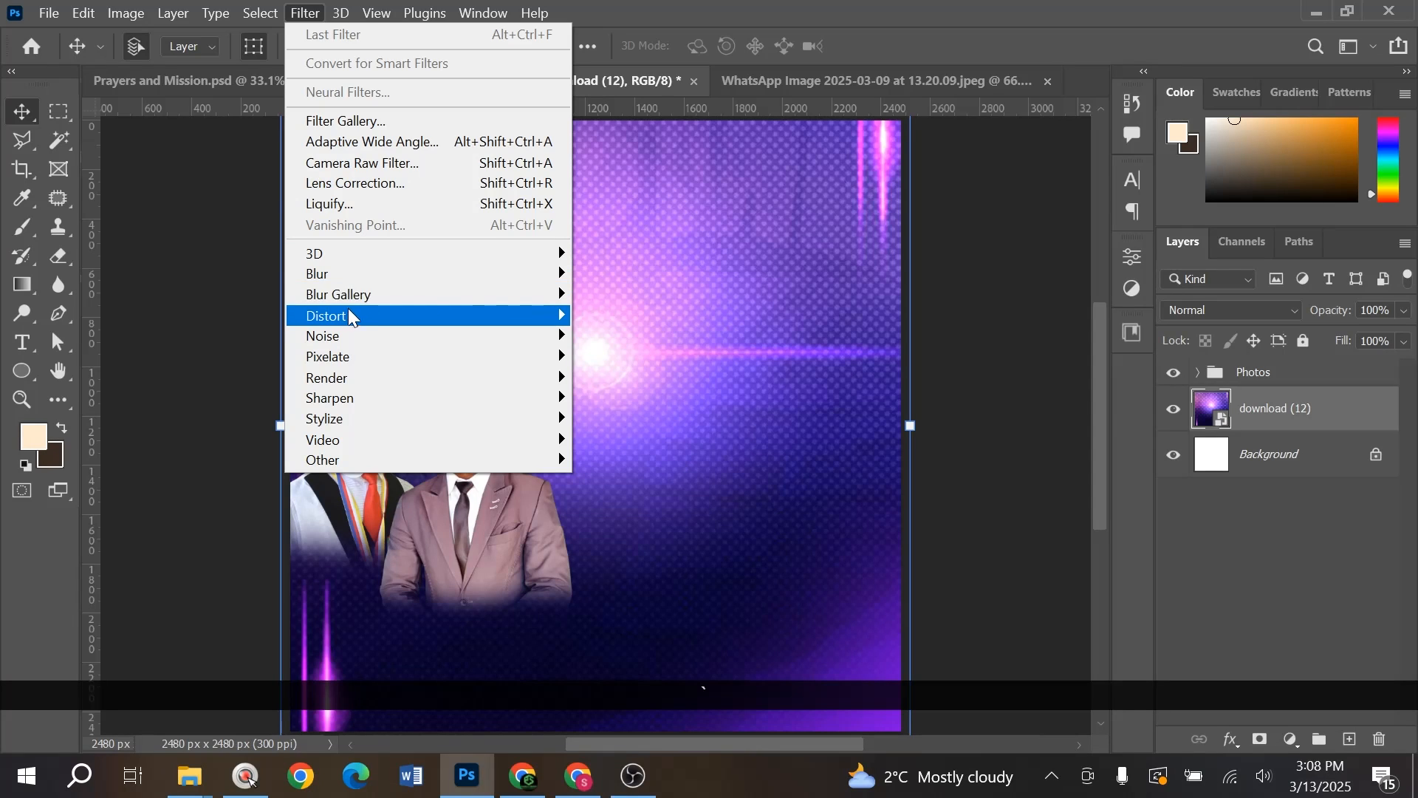
{"action": "mouse_move", "coordinate": [340, 274]}
{"action": "left_click", "coordinate": [657, 358]}
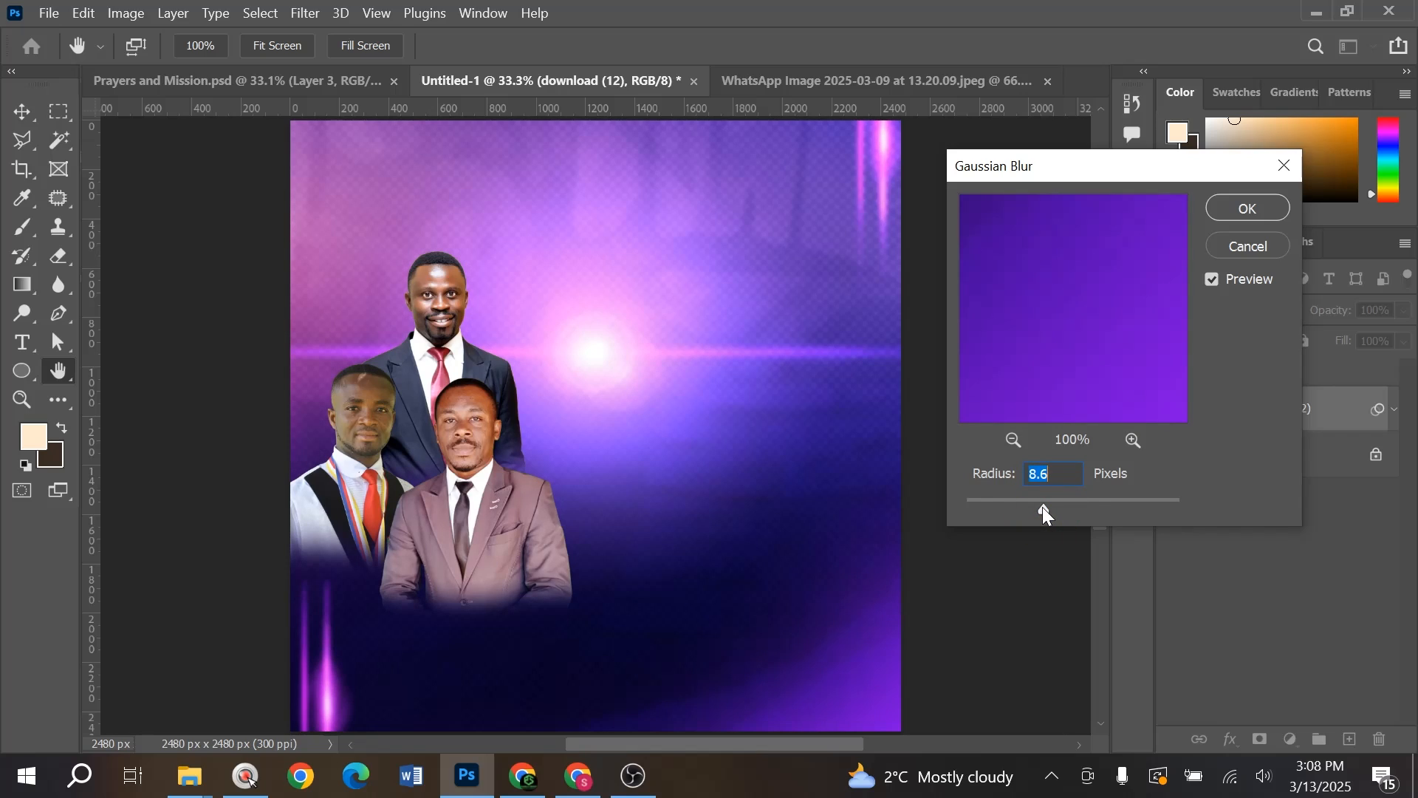
{"action": "left_click", "coordinate": [1058, 506]}
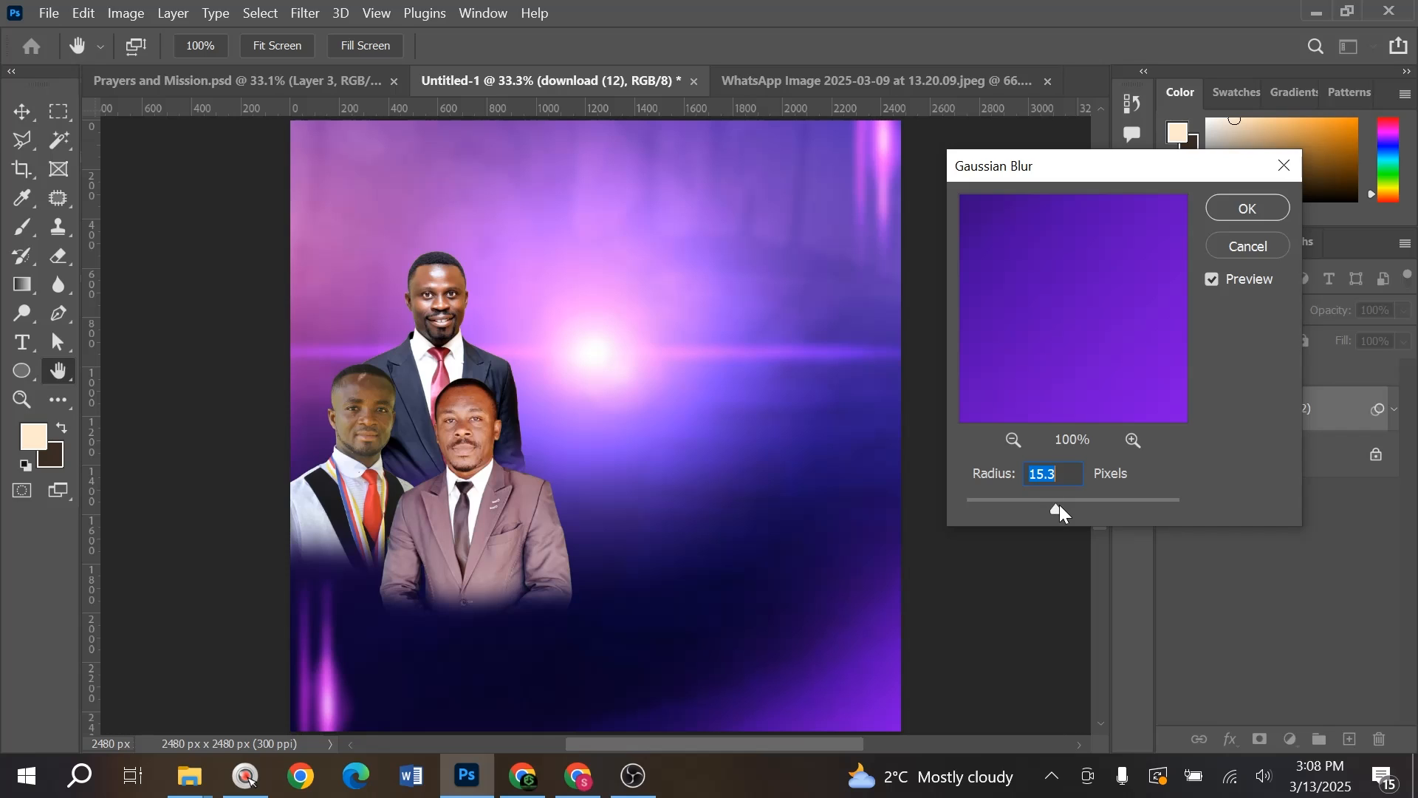
{"action": "type", "text": "3"}
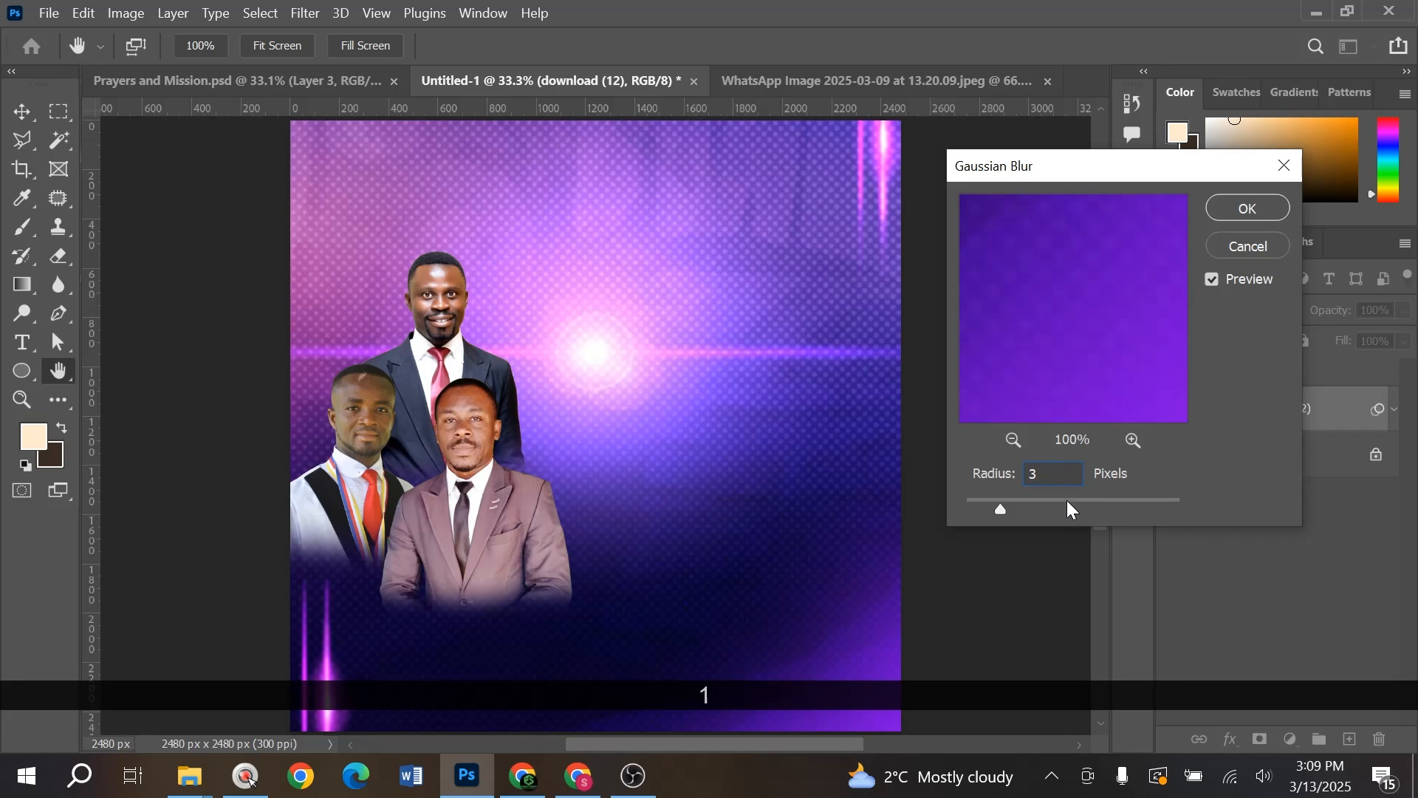
{"action": "key", "text": "Up"}
{"action": "key", "text": "Up"}
{"action": "key", "text": "Up"}
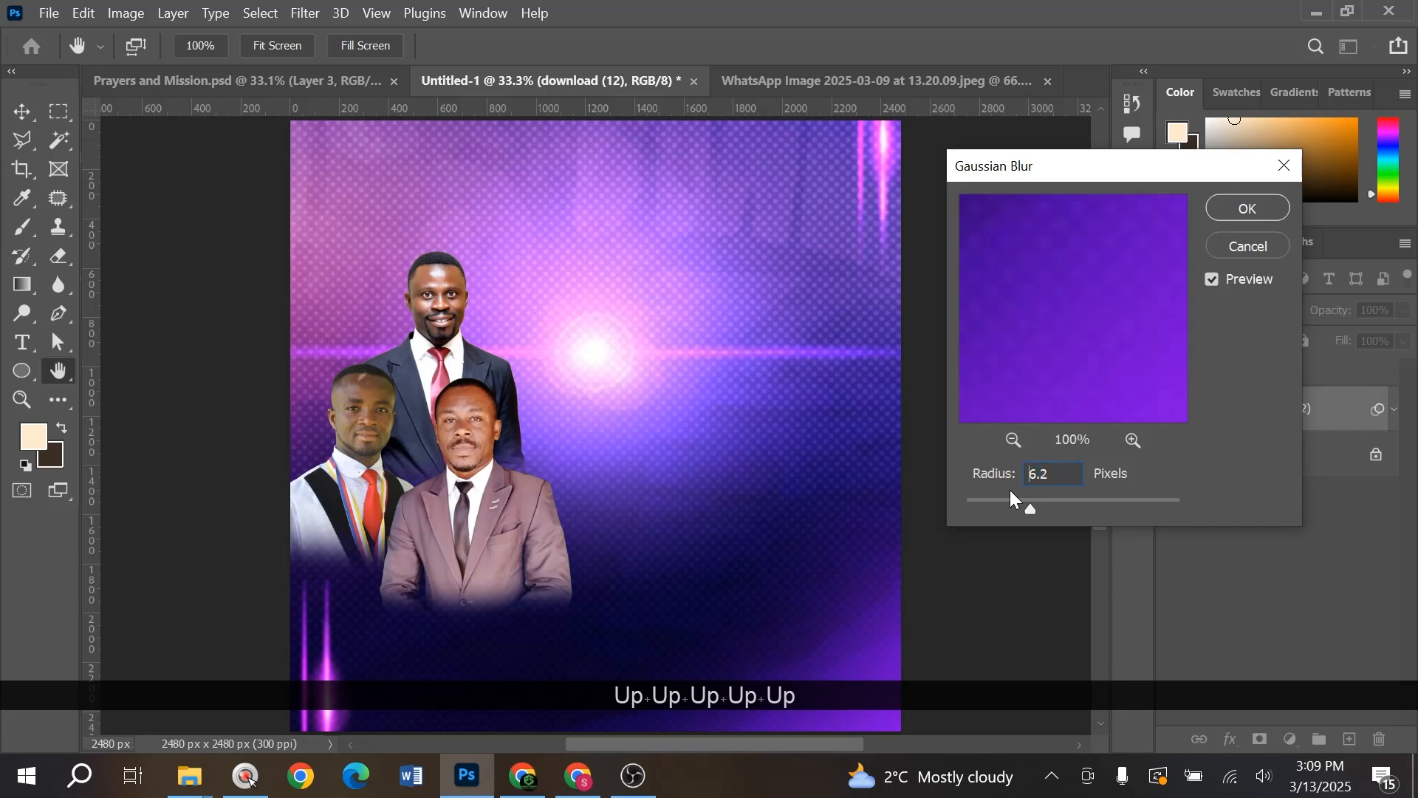
{"action": "key", "text": "Up"}
{"action": "key", "text": "Up"}
{"action": "key", "text": "Up"}
{"action": "key", "text": "Up"}
{"action": "key", "text": "Up"}
{"action": "key", "text": "Up"}
{"action": "key", "text": "Up"}
{"action": "key", "text": "Up"}
{"action": "key", "text": "Up"}
{"action": "key", "text": "Up"}
{"action": "key", "text": "Up"}
{"action": "key", "text": "Up"}
{"action": "key", "text": "Up"}
{"action": "key", "text": "Up"}
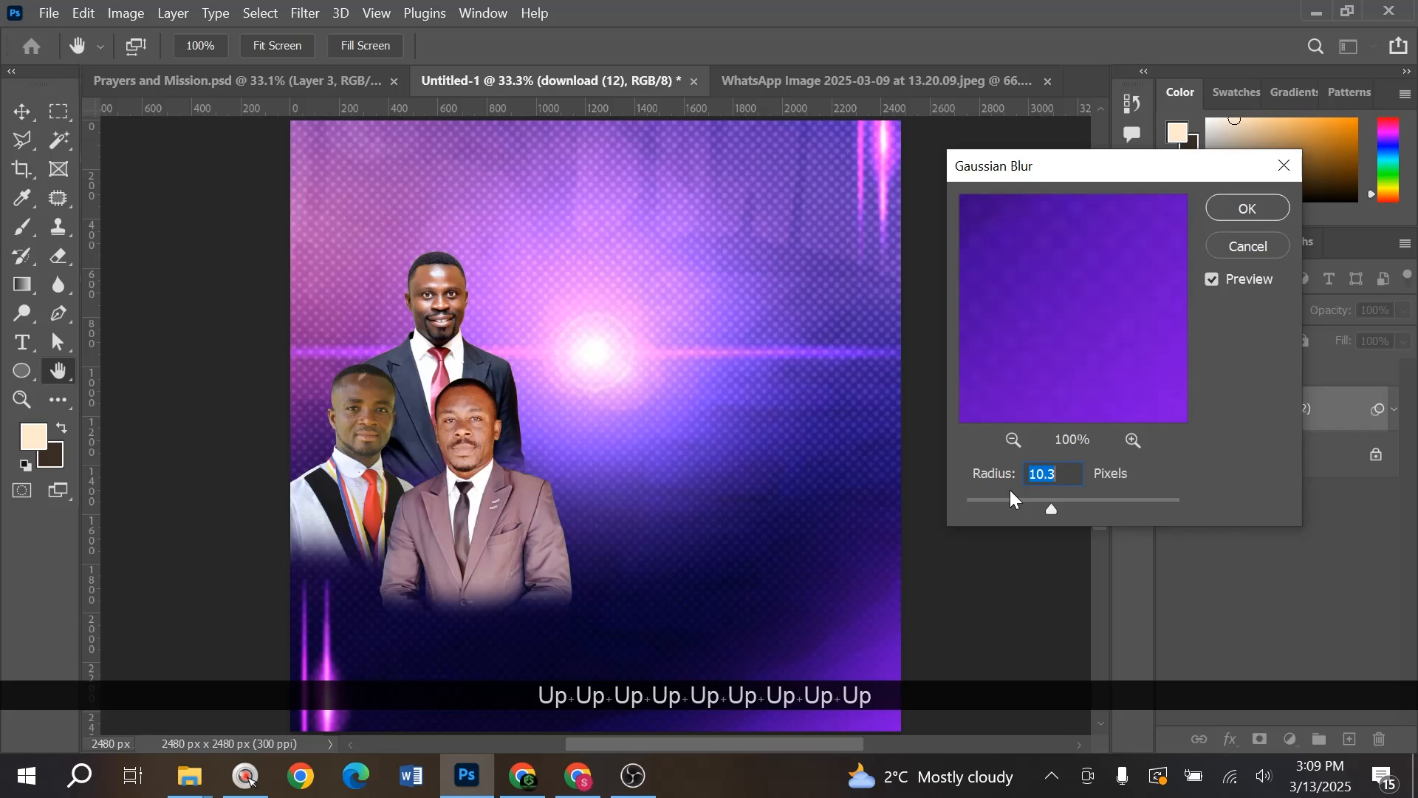
{"action": "key", "text": "Up"}
{"action": "key", "text": "Up"}
{"action": "key", "text": "Up"}
{"action": "key", "text": "Up"}
{"action": "key", "text": "Up"}
{"action": "key", "text": "Up"}
{"action": "key", "text": "Up"}
{"action": "key", "text": "Up"}
{"action": "key", "text": "Up"}
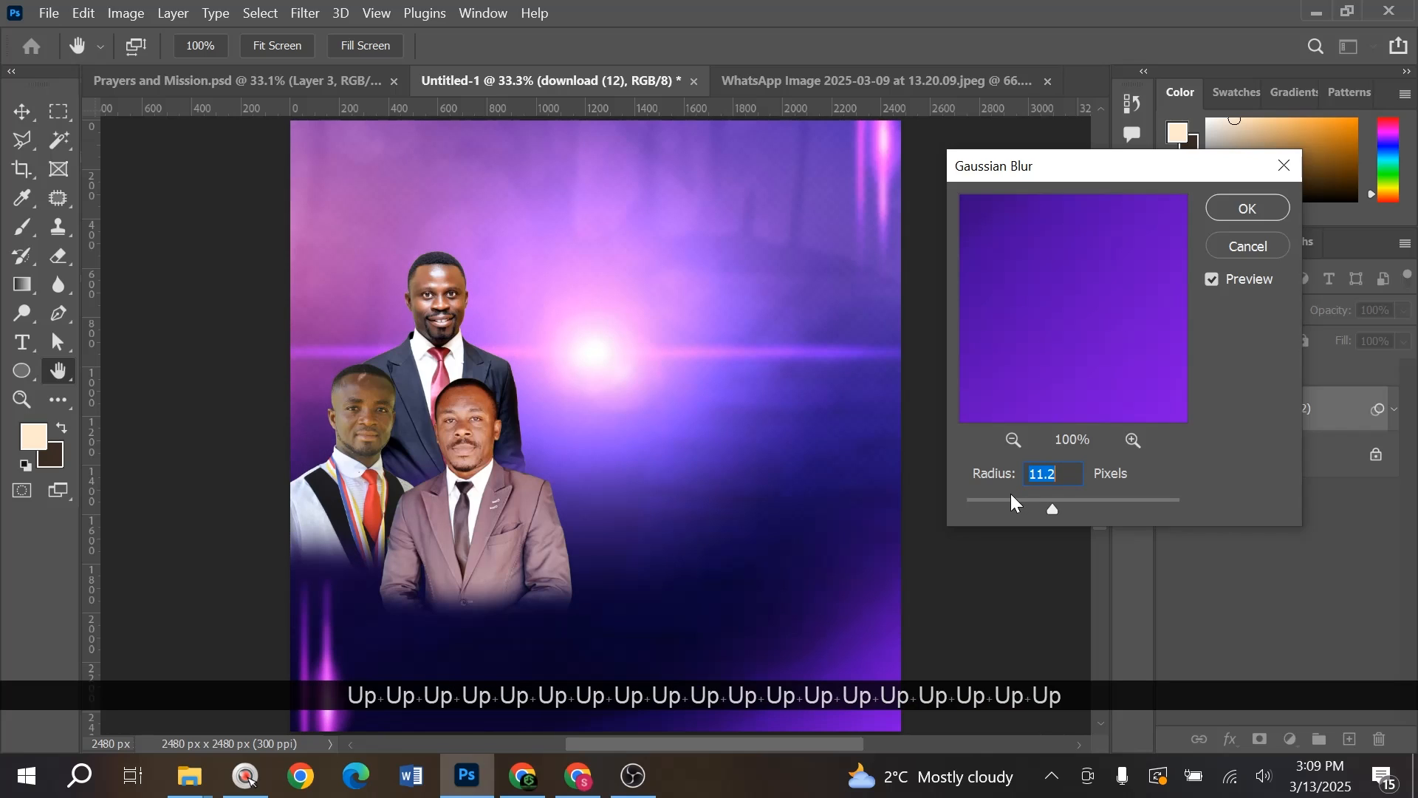
{"action": "key", "text": "Up"}
{"action": "key", "text": "Up"}
{"action": "key", "text": "Up"}
{"action": "key", "text": "Up"}
{"action": "key", "text": "Up"}
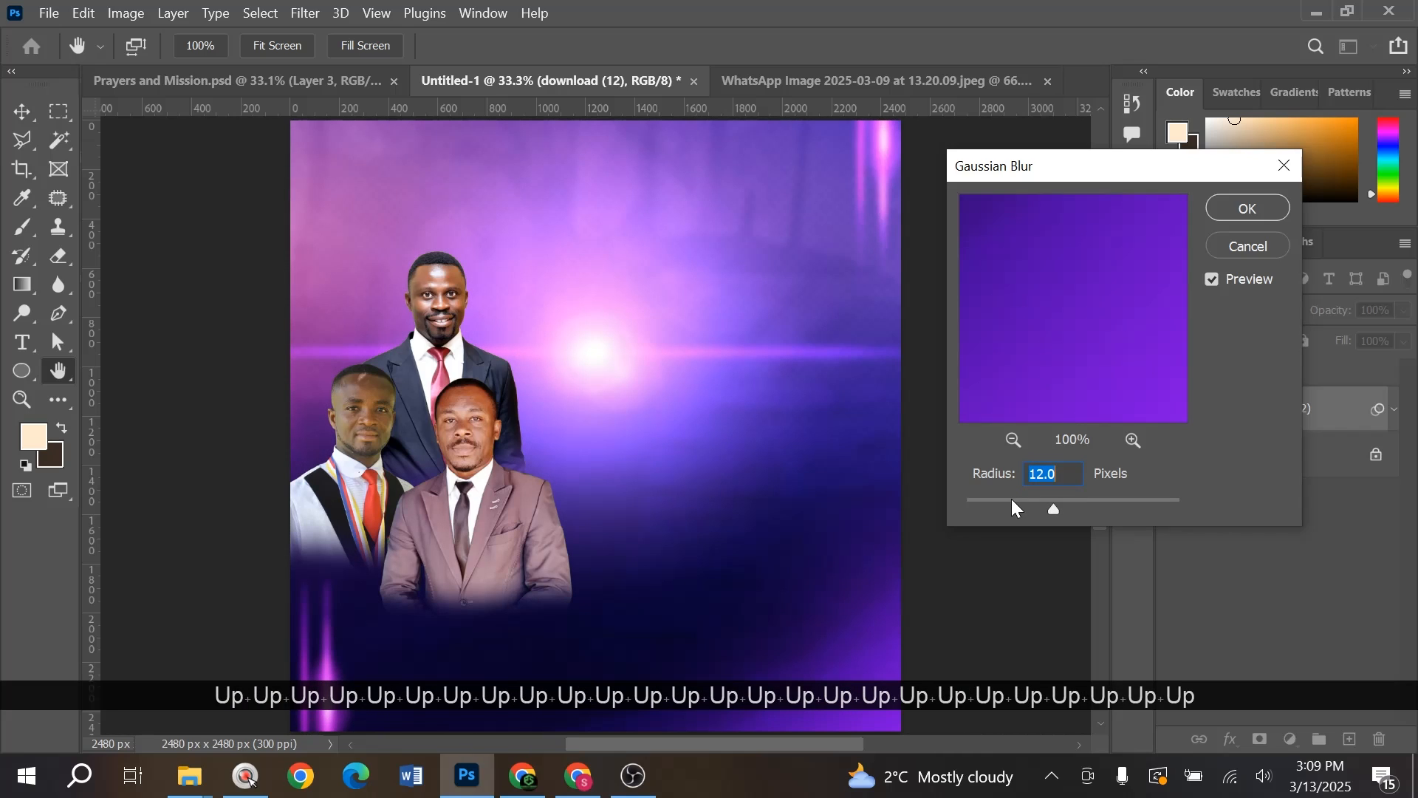
{"action": "key", "text": "Return"}
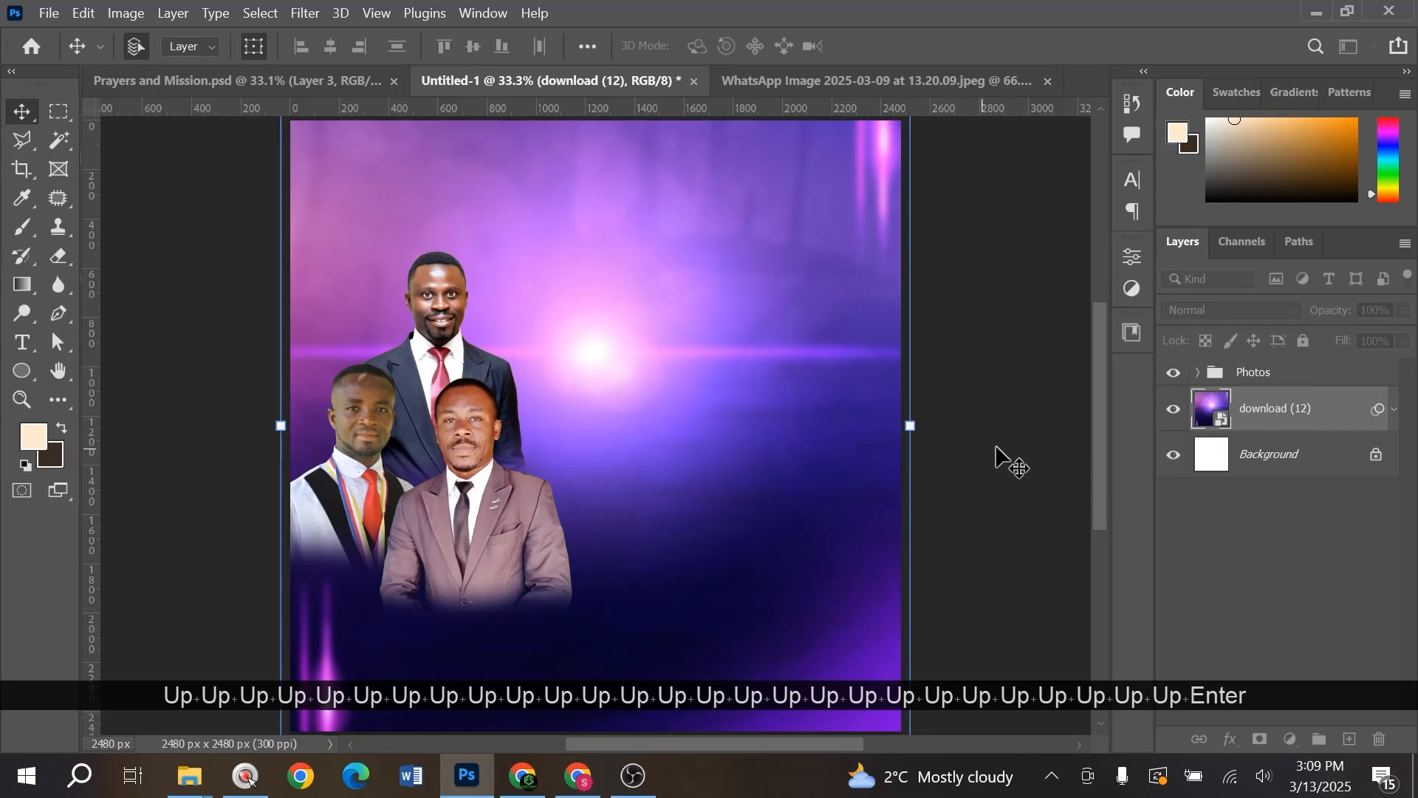
- Shift the download (12) background up and scale it to about 85.82%, centred
{"action": "scroll", "coordinate": [720, 362], "scroll_direction": "down", "scroll_amount": 1}
{"action": "scroll", "coordinate": [718, 358], "scroll_direction": "down", "scroll_amount": 1}
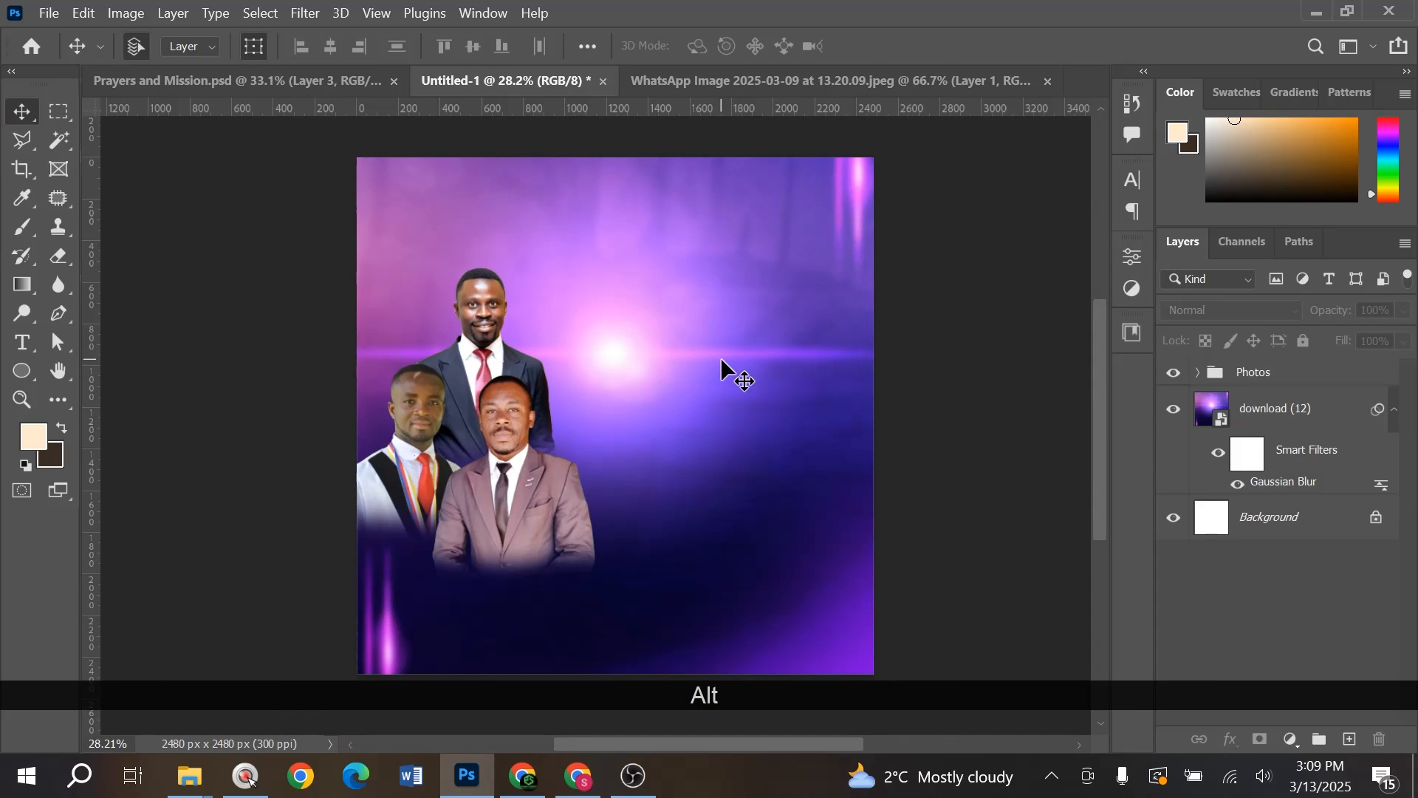
{"action": "left_click_drag", "start_coordinate": [680, 318], "coordinate": [672, 269]}
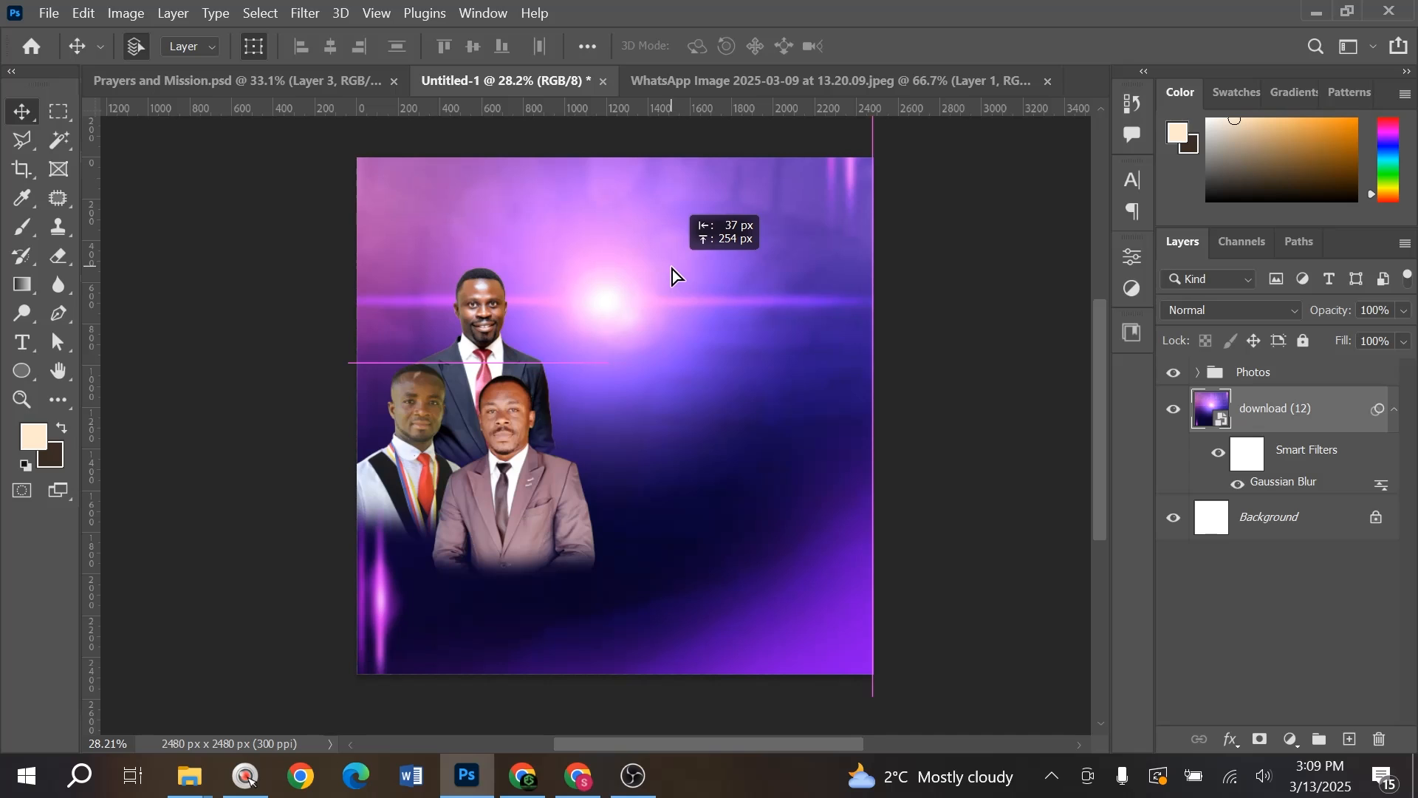
{"action": "left_click", "coordinate": [873, 364], "text": "alt"}
{"action": "left_click", "coordinate": [810, 337]}
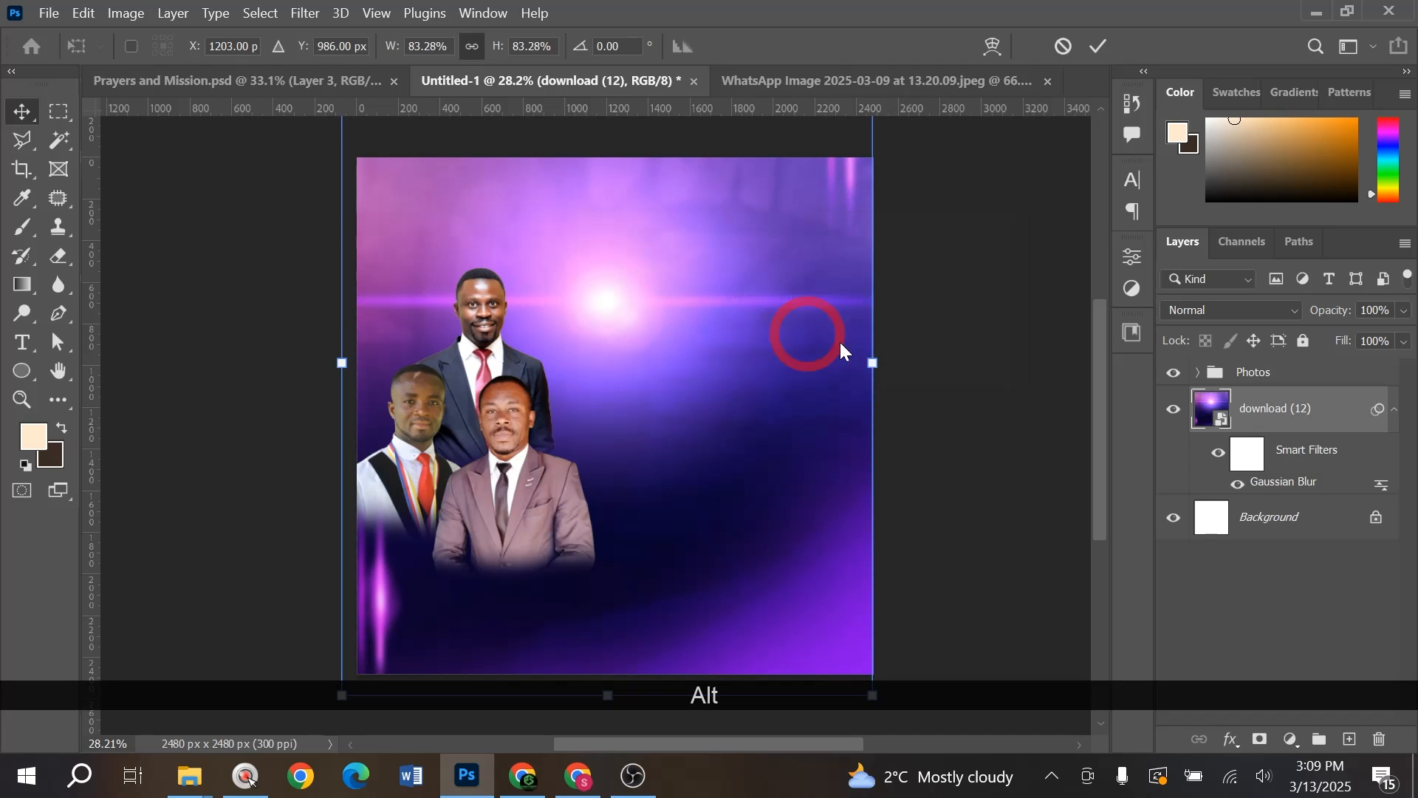
{"action": "left_click_drag", "start_coordinate": [872, 364], "coordinate": [890, 373]}
{"action": "left_click_drag", "start_coordinate": [678, 332], "coordinate": [676, 332]}
- Place the download (13) crowd photo, shrink it to about 68%, and move it up
{"action": "left_click", "coordinate": [675, 330]}
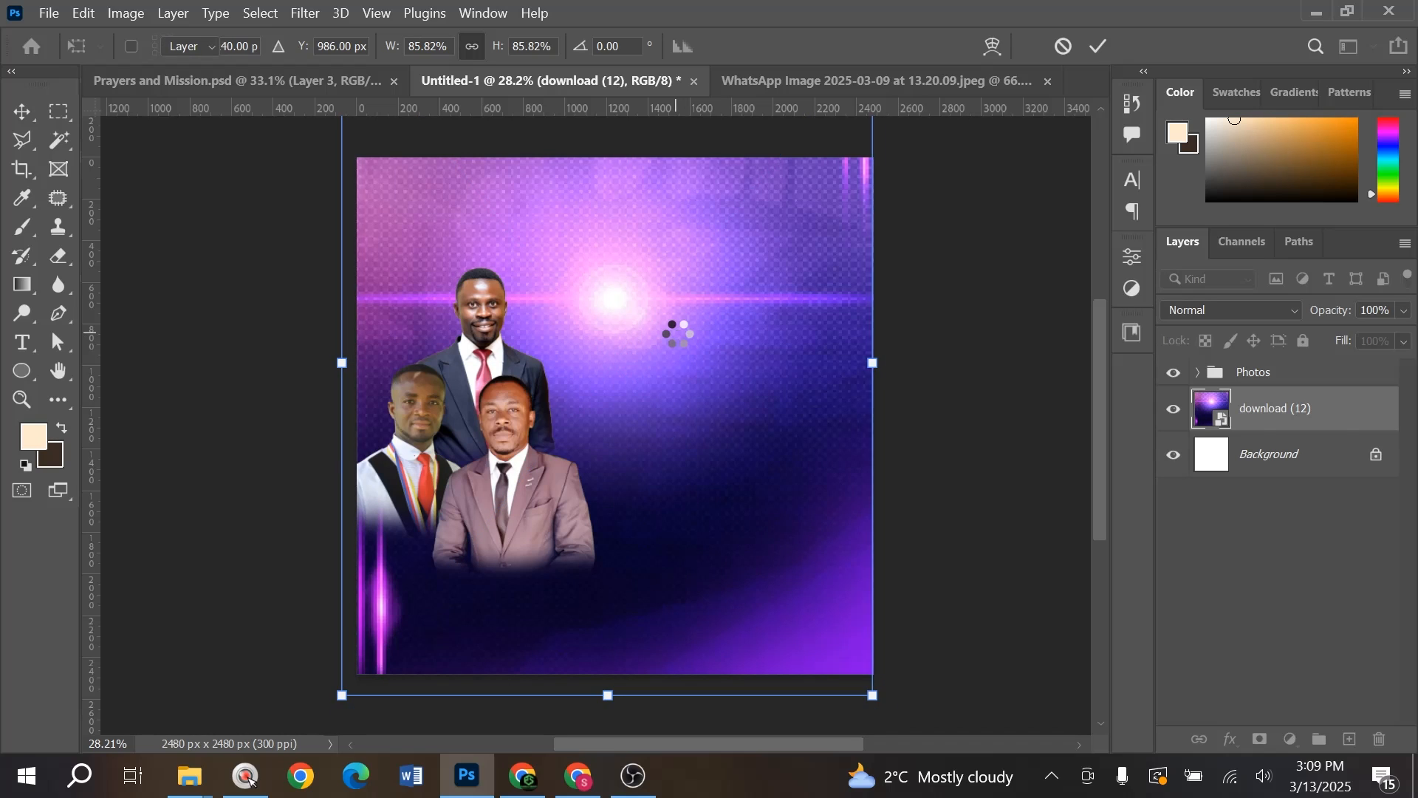
{"action": "key", "text": "alt+Tab"}
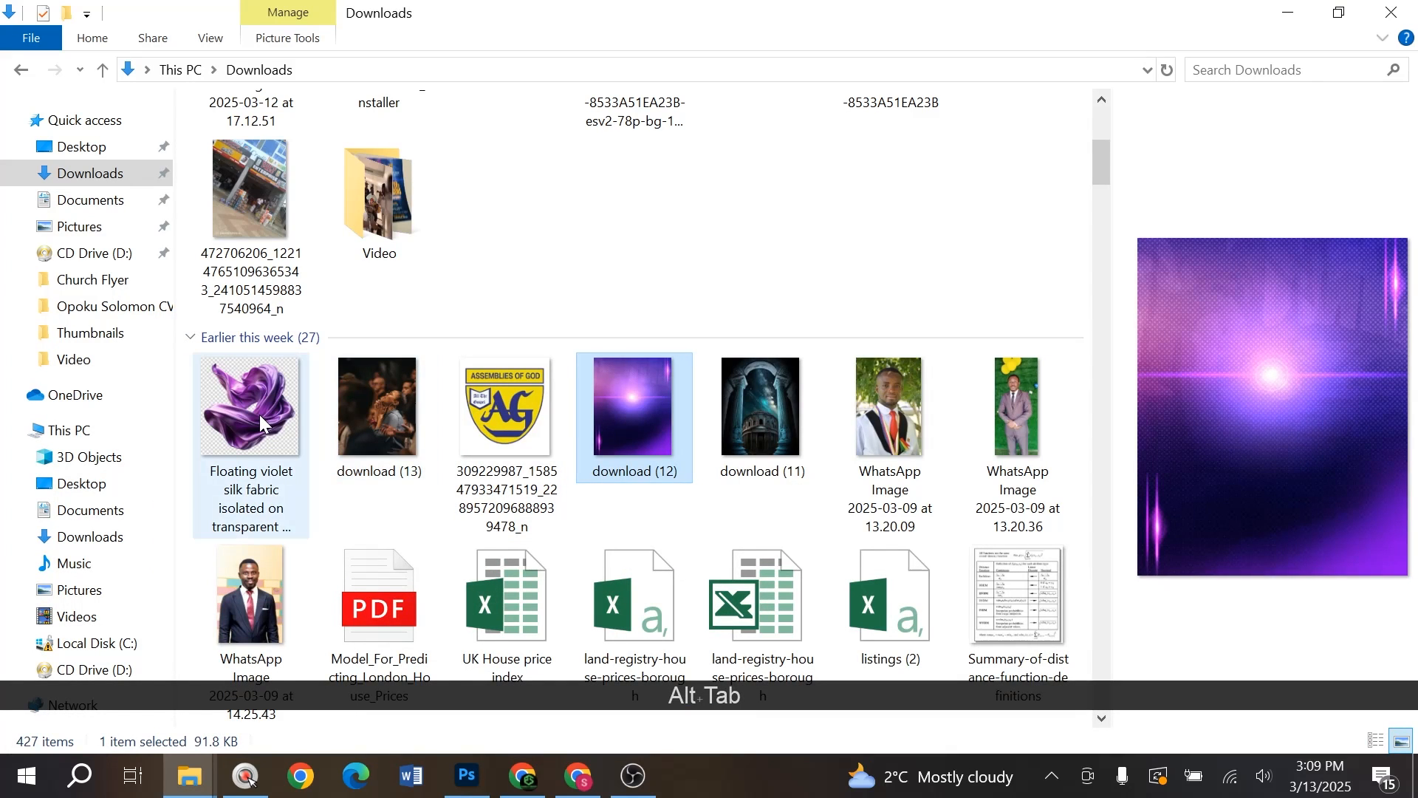
{"action": "left_click", "coordinate": [394, 427]}
{"action": "key", "text": "alt+Tab"}
{"action": "left_click_drag", "start_coordinate": [393, 427], "coordinate": [654, 467]}
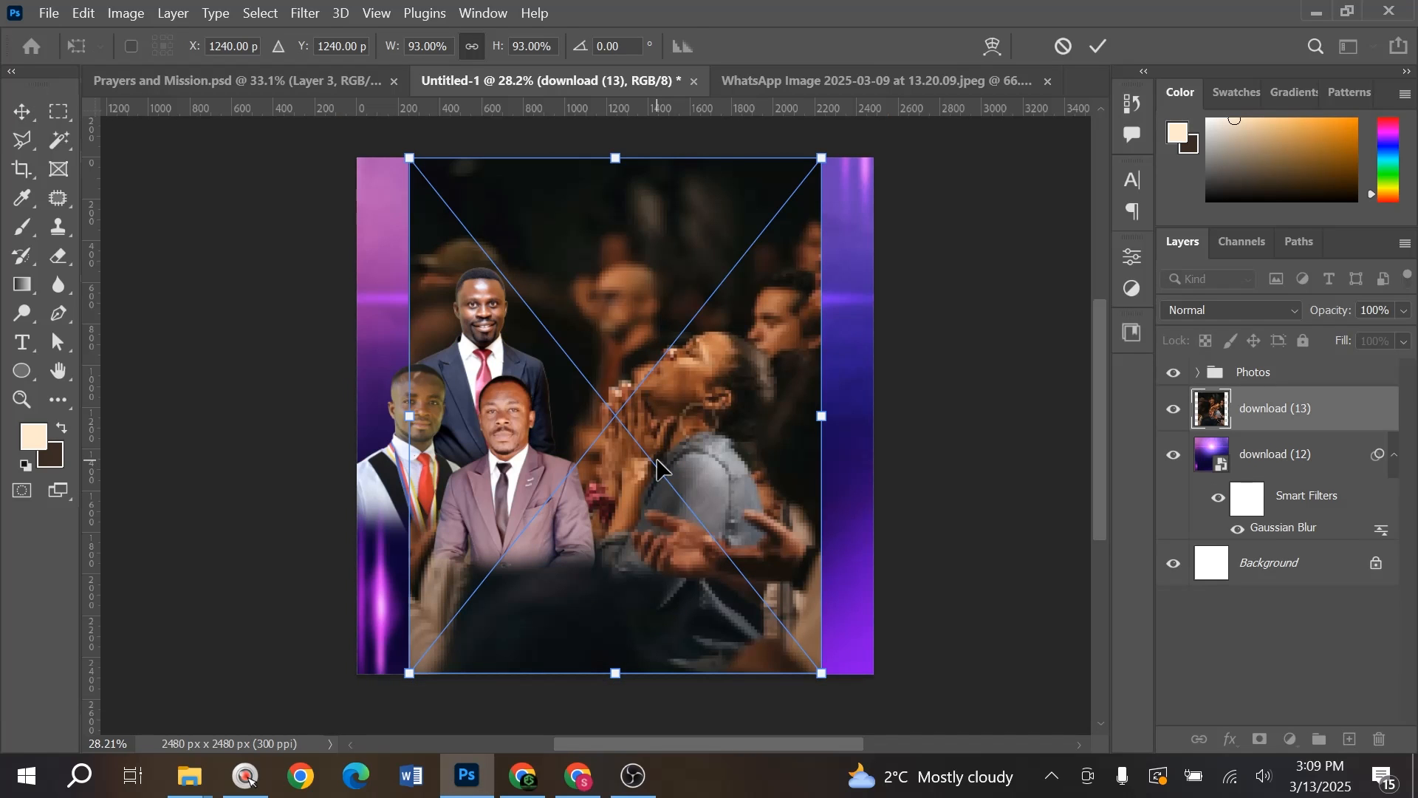
{"action": "left_click_drag", "start_coordinate": [823, 411], "coordinate": [768, 454]}
{"action": "left_click_drag", "start_coordinate": [670, 409], "coordinate": [659, 286]}
{"action": "key", "text": "Return"}
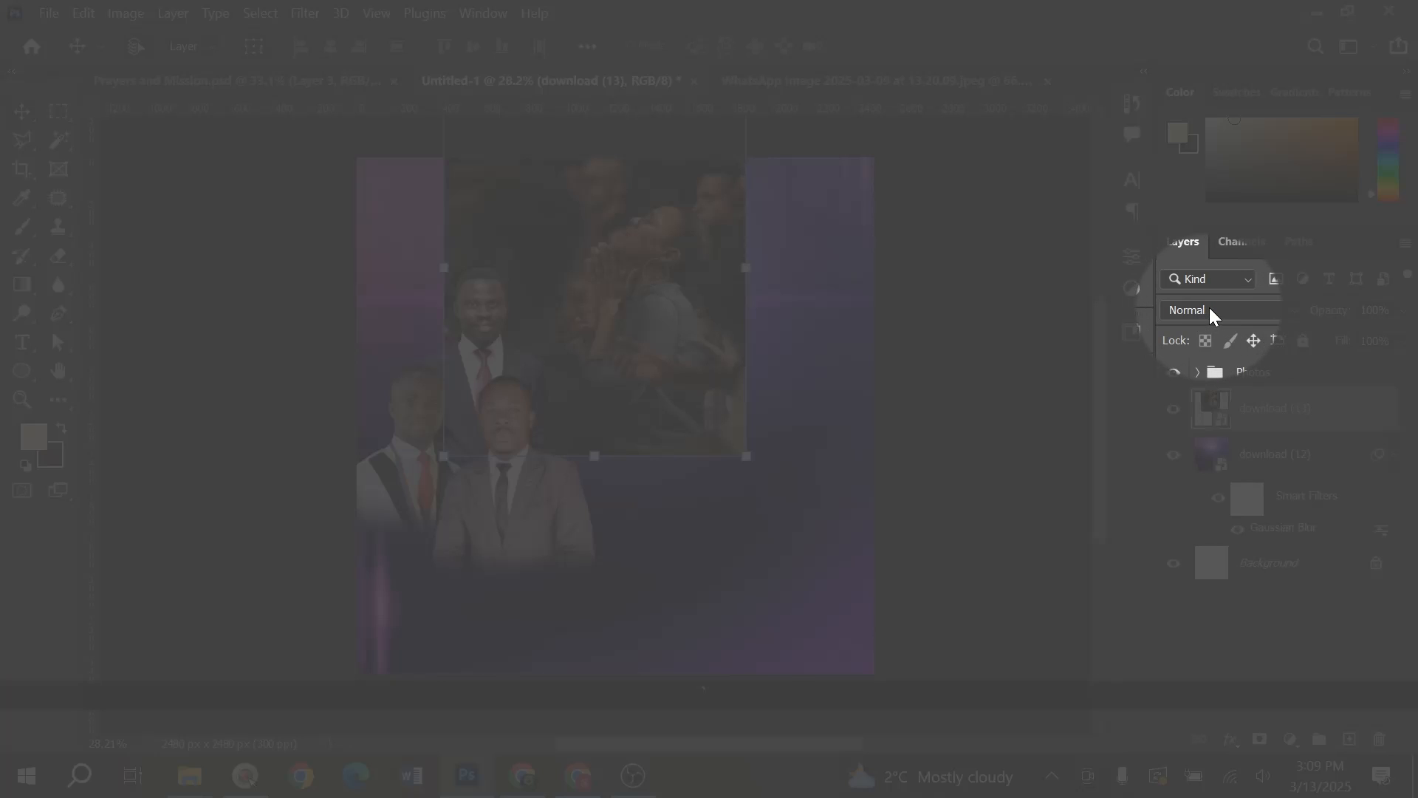
- Set the crowd photo's blend mode to Luminosity and nudge it into place
{"action": "left_click", "coordinate": [1210, 309]}
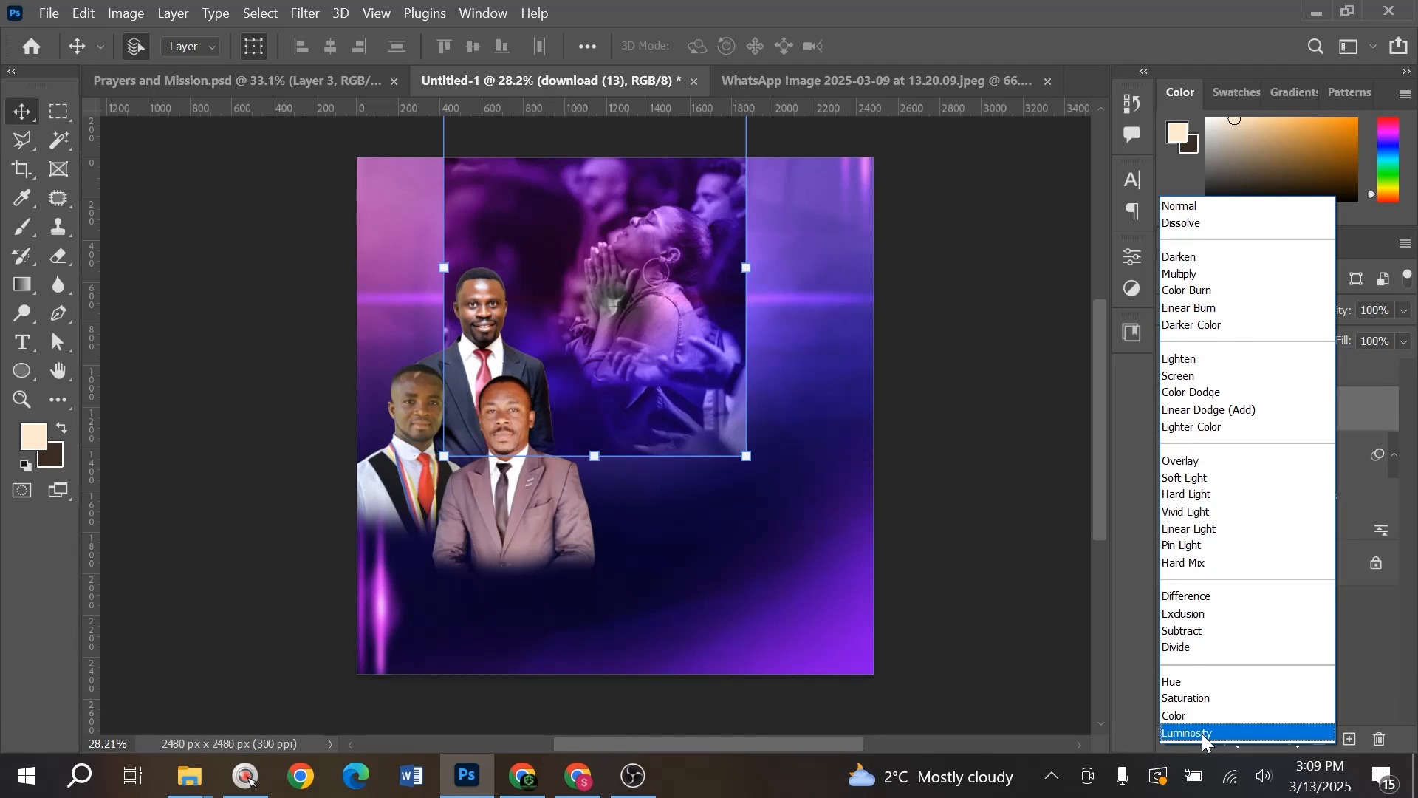
{"action": "left_click", "coordinate": [1204, 733]}
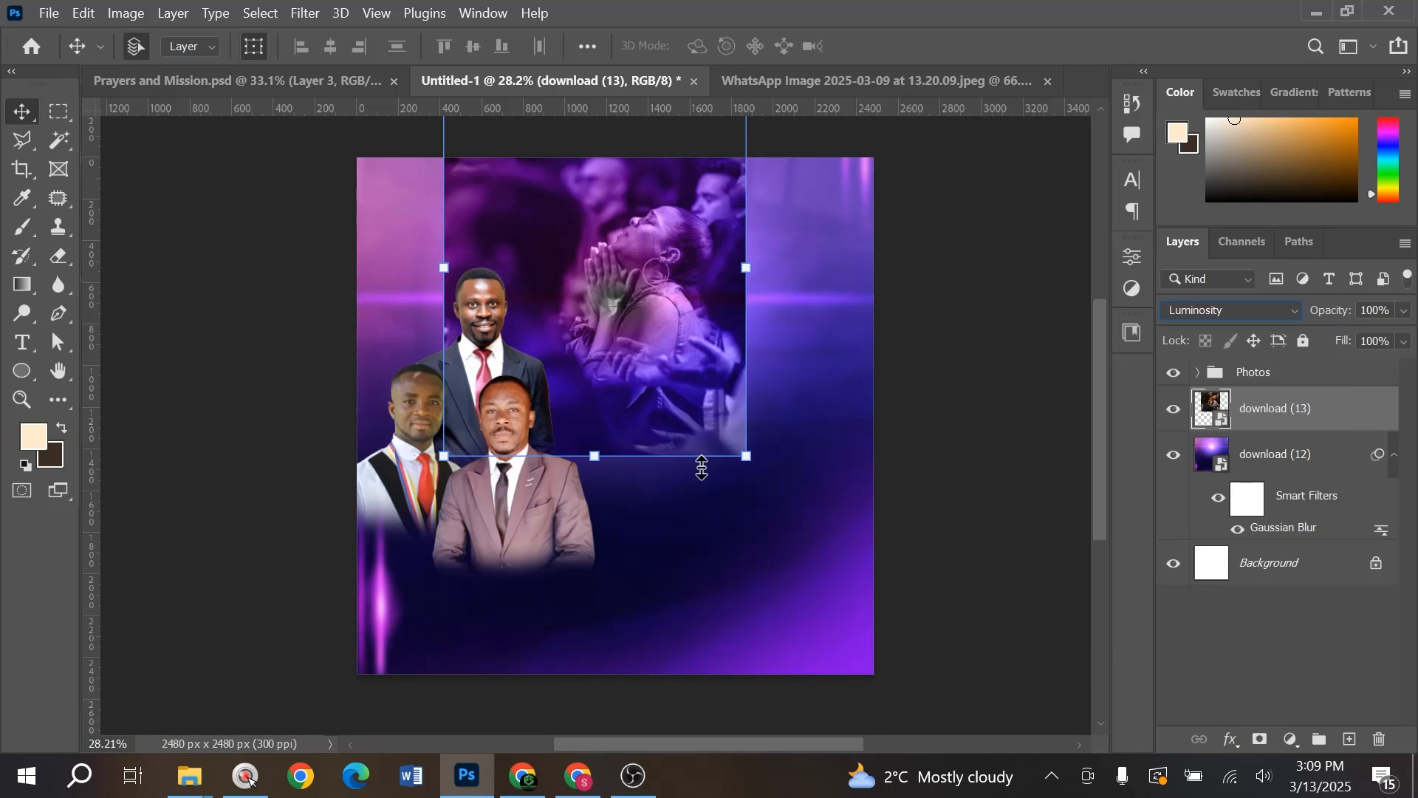
{"action": "mouse_move", "coordinate": [659, 295]}
{"action": "left_mouse_down"}
{"action": "mouse_move", "coordinate": [632, 263]}
{"action": "mouse_move", "coordinate": [653, 296]}
{"action": "mouse_move", "coordinate": [636, 286]}
{"action": "mouse_move", "coordinate": [650, 275]}
{"action": "left_mouse_up"}
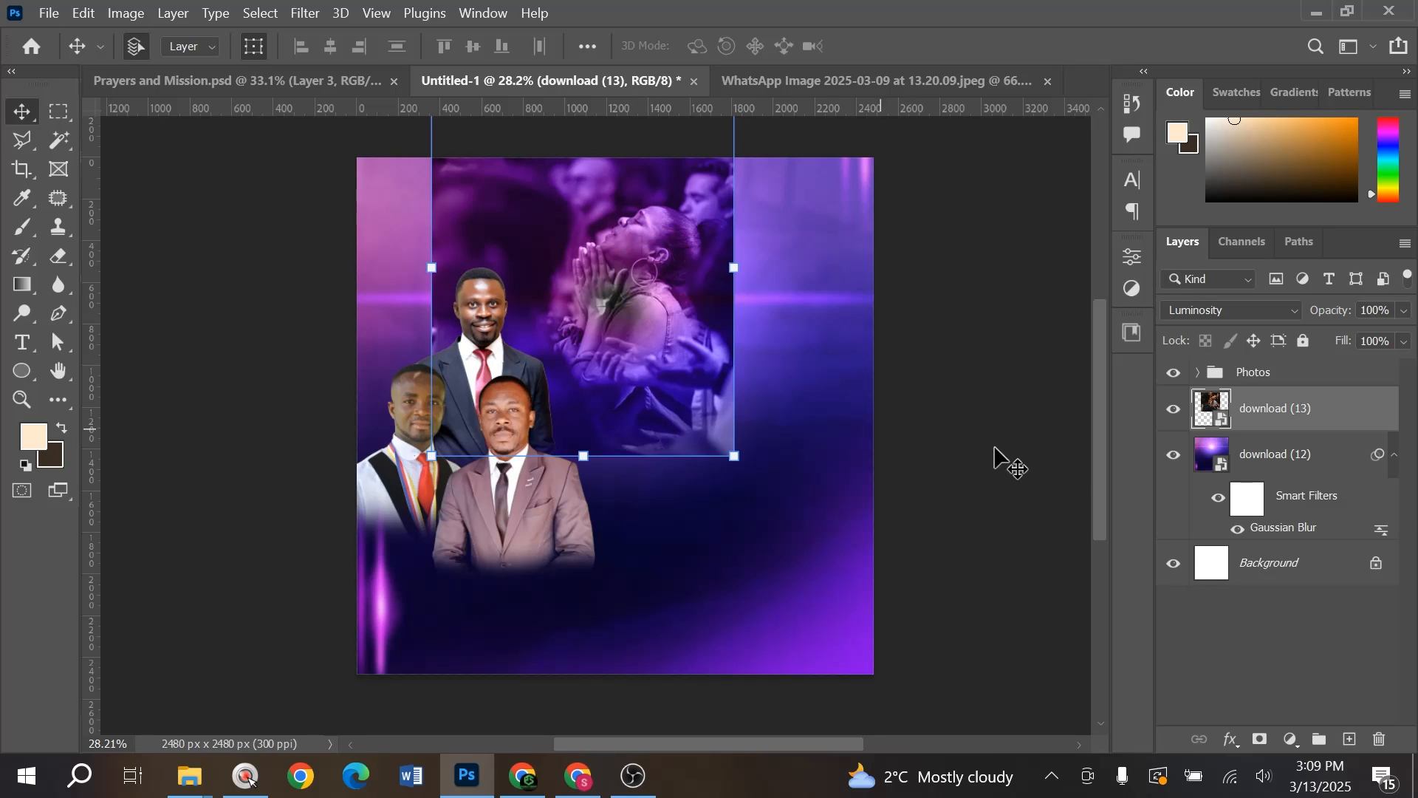
{"action": "key", "text": "grave"}
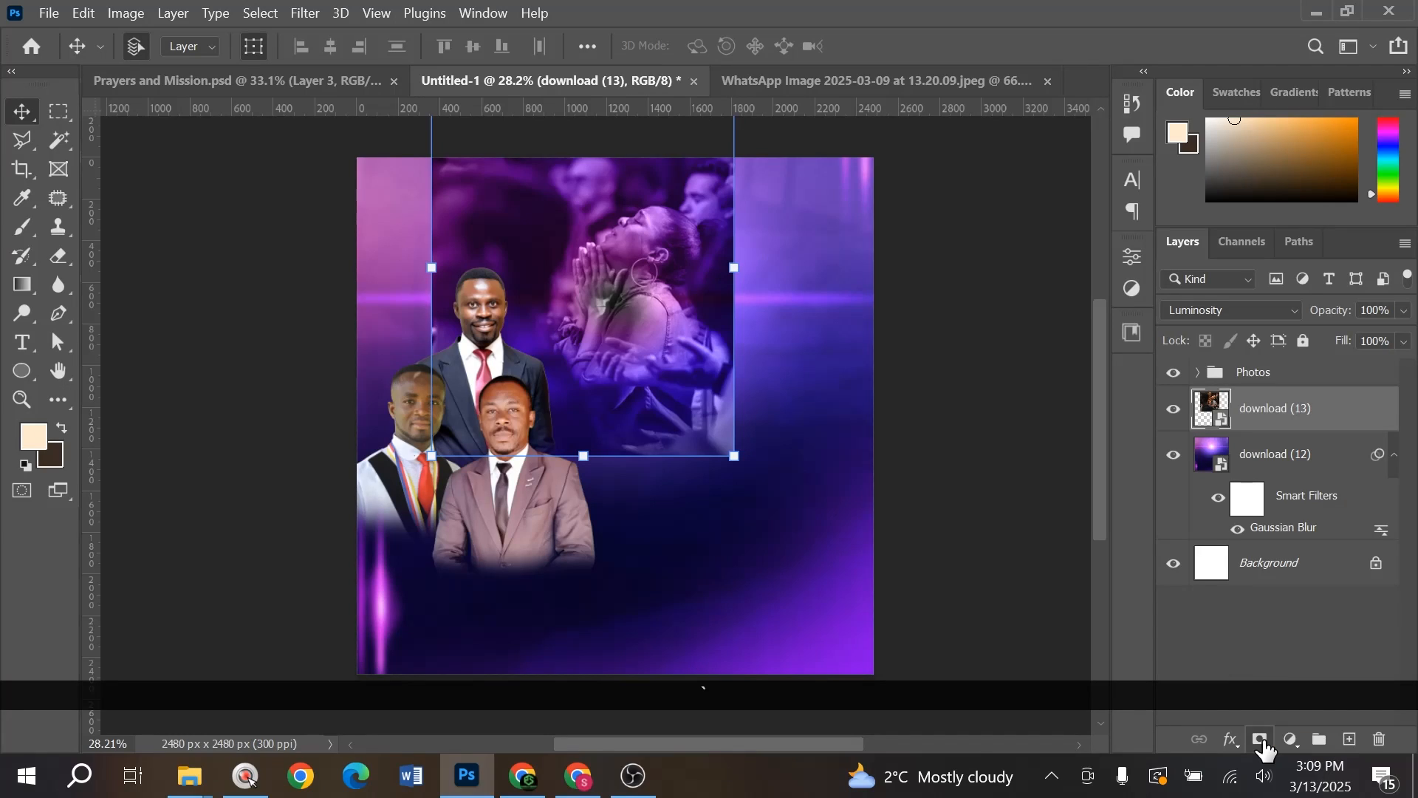
- Mask the crowd photo and paint away its hard edges with an 800 px black brush
{"action": "left_click", "coordinate": [1262, 740]}
{"action": "key", "text": "grave"}
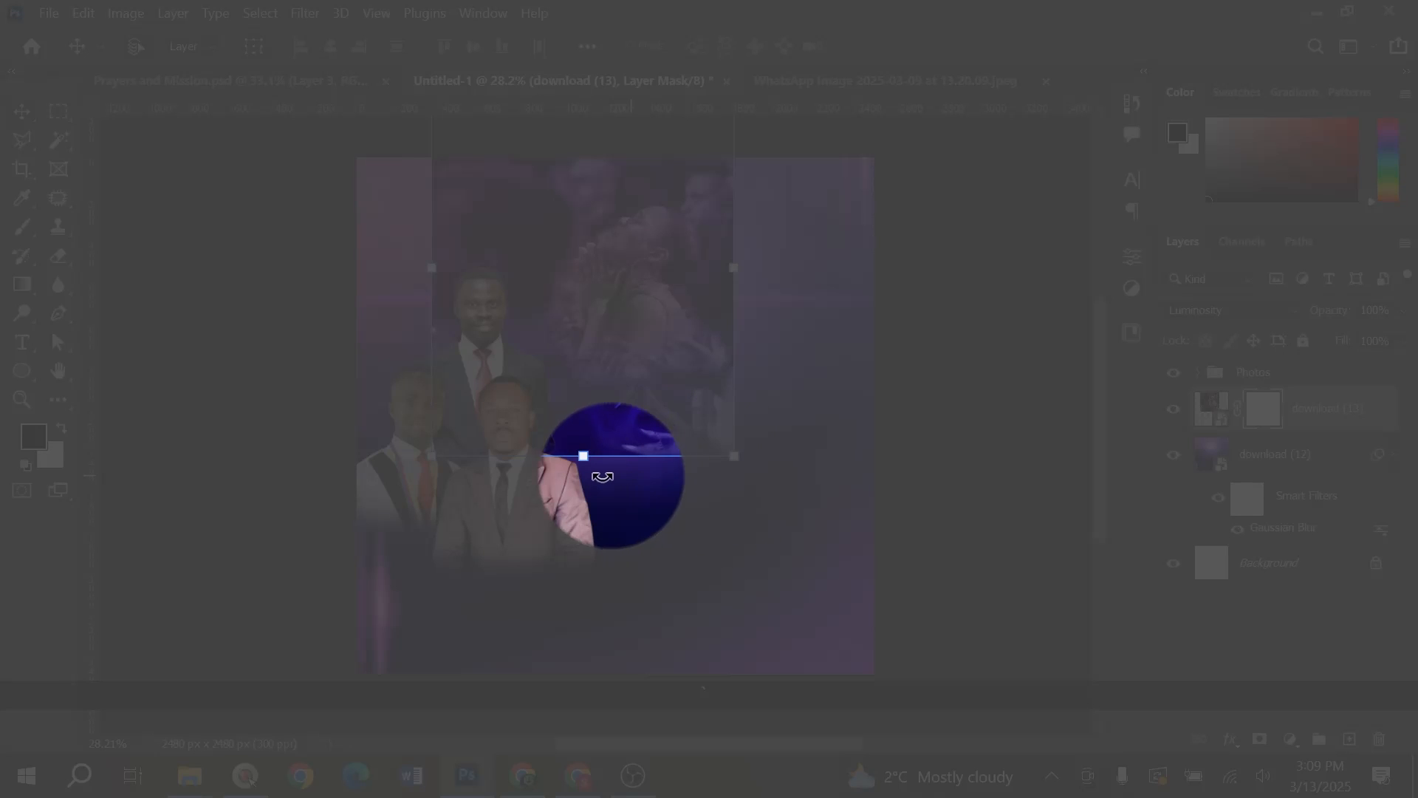
{"action": "key", "text": "grave"}
{"action": "key", "text": "b"}
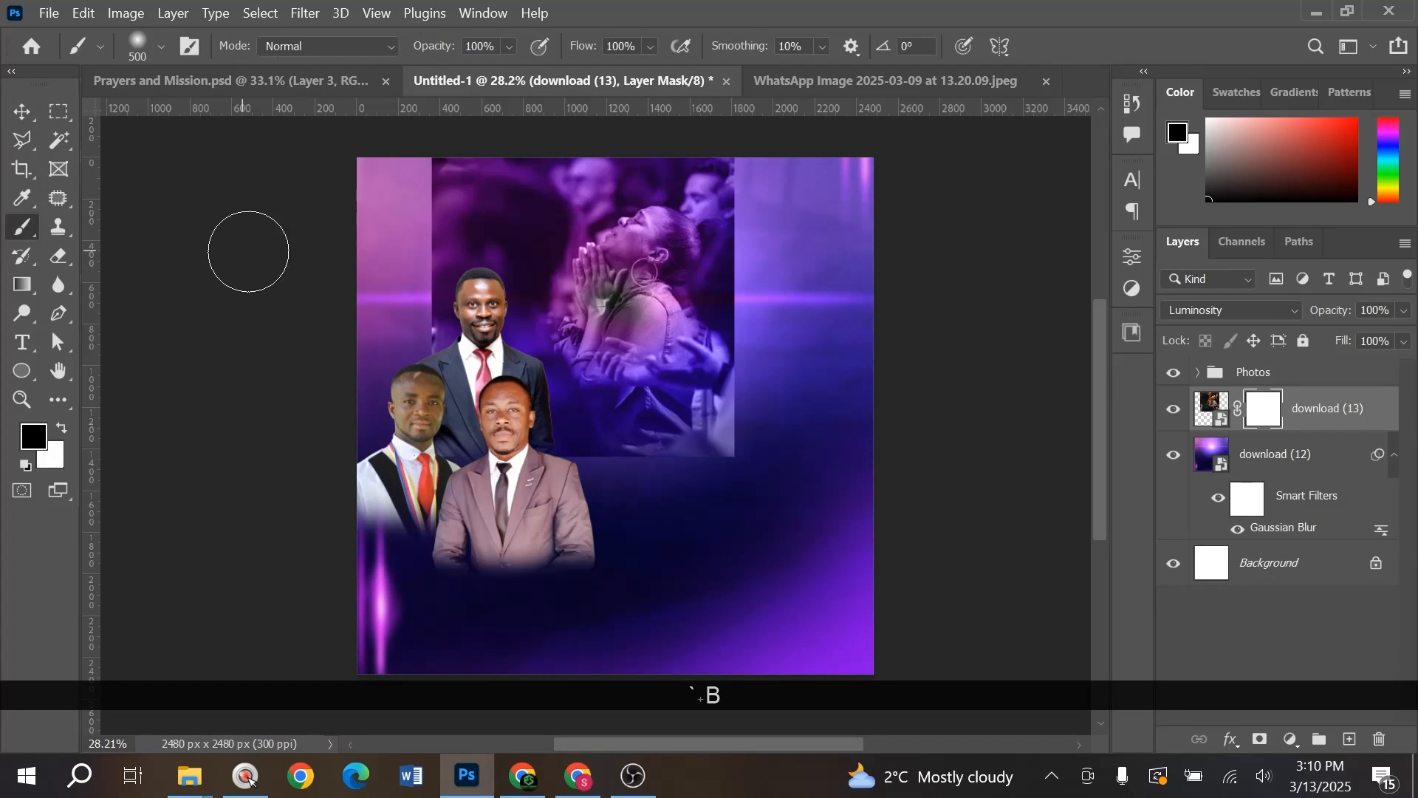
{"action": "key", "text": "bracketright"}
{"action": "key", "text": "bracketright"}
{"action": "key", "text": "bracketright"}
{"action": "left_click_drag", "start_coordinate": [771, 358], "coordinate": [747, 437]}
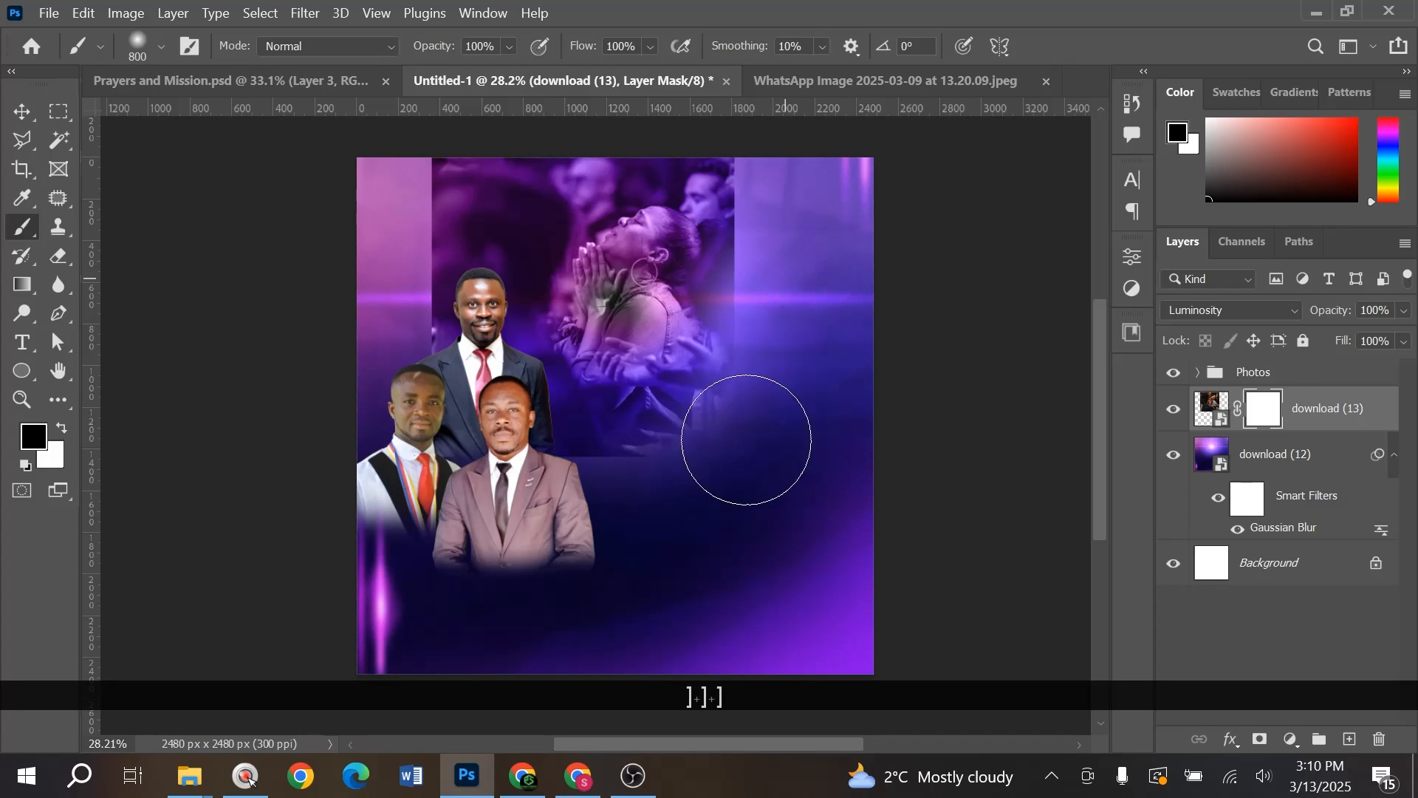
{"action": "mouse_move", "coordinate": [378, 377]}
{"action": "left_mouse_down"}
{"action": "mouse_move", "coordinate": [405, 197]}
{"action": "mouse_move", "coordinate": [402, 396]}
{"action": "mouse_move", "coordinate": [529, 554]}
{"action": "left_mouse_up"}
{"action": "mouse_move", "coordinate": [785, 222]}
{"action": "left_mouse_down"}
{"action": "mouse_move", "coordinate": [642, 124]}
{"action": "mouse_move", "coordinate": [493, 133]}
{"action": "mouse_move", "coordinate": [443, 174]}
{"action": "mouse_move", "coordinate": [454, 155]}
{"action": "mouse_move", "coordinate": [395, 322]}
{"action": "mouse_move", "coordinate": [450, 551]}
{"action": "left_mouse_up"}
{"action": "mouse_move", "coordinate": [811, 343]}
{"action": "left_mouse_down"}
{"action": "mouse_move", "coordinate": [787, 238]}
{"action": "mouse_move", "coordinate": [818, 406]}
{"action": "mouse_move", "coordinate": [788, 567]}
{"action": "left_mouse_up"}
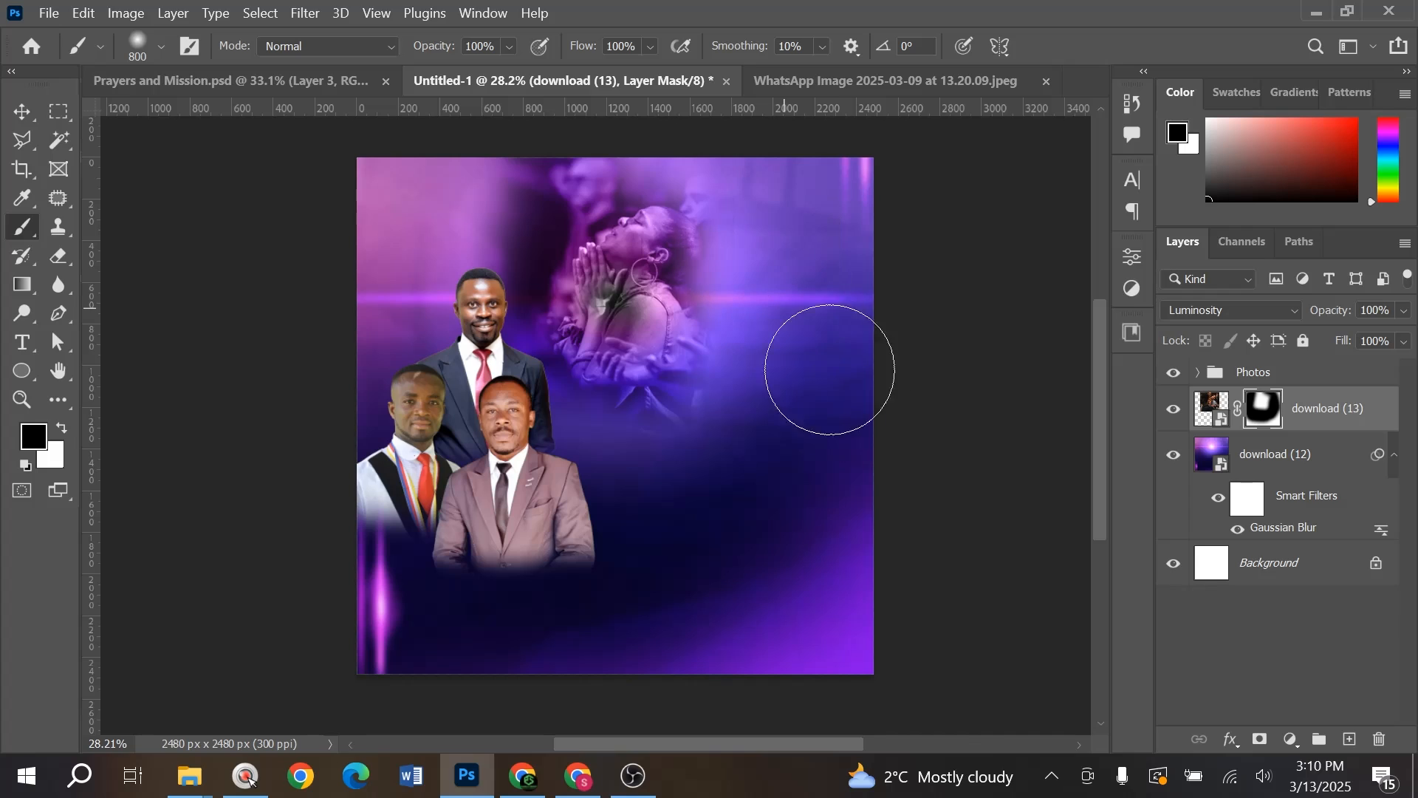
- Lower the crowd photo layer's opacity to 63%
{"action": "key", "text": "v"}
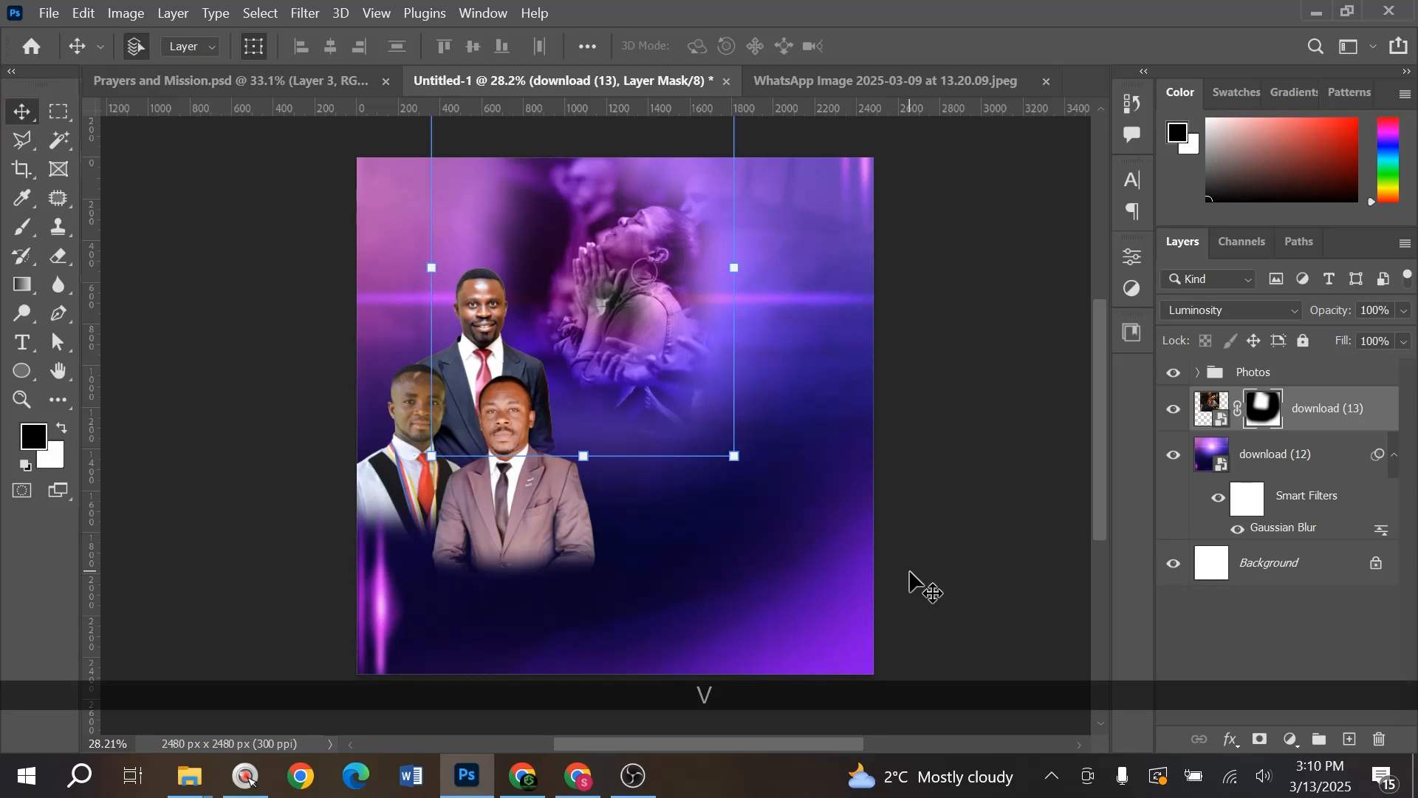
{"action": "left_click", "coordinate": [978, 481]}
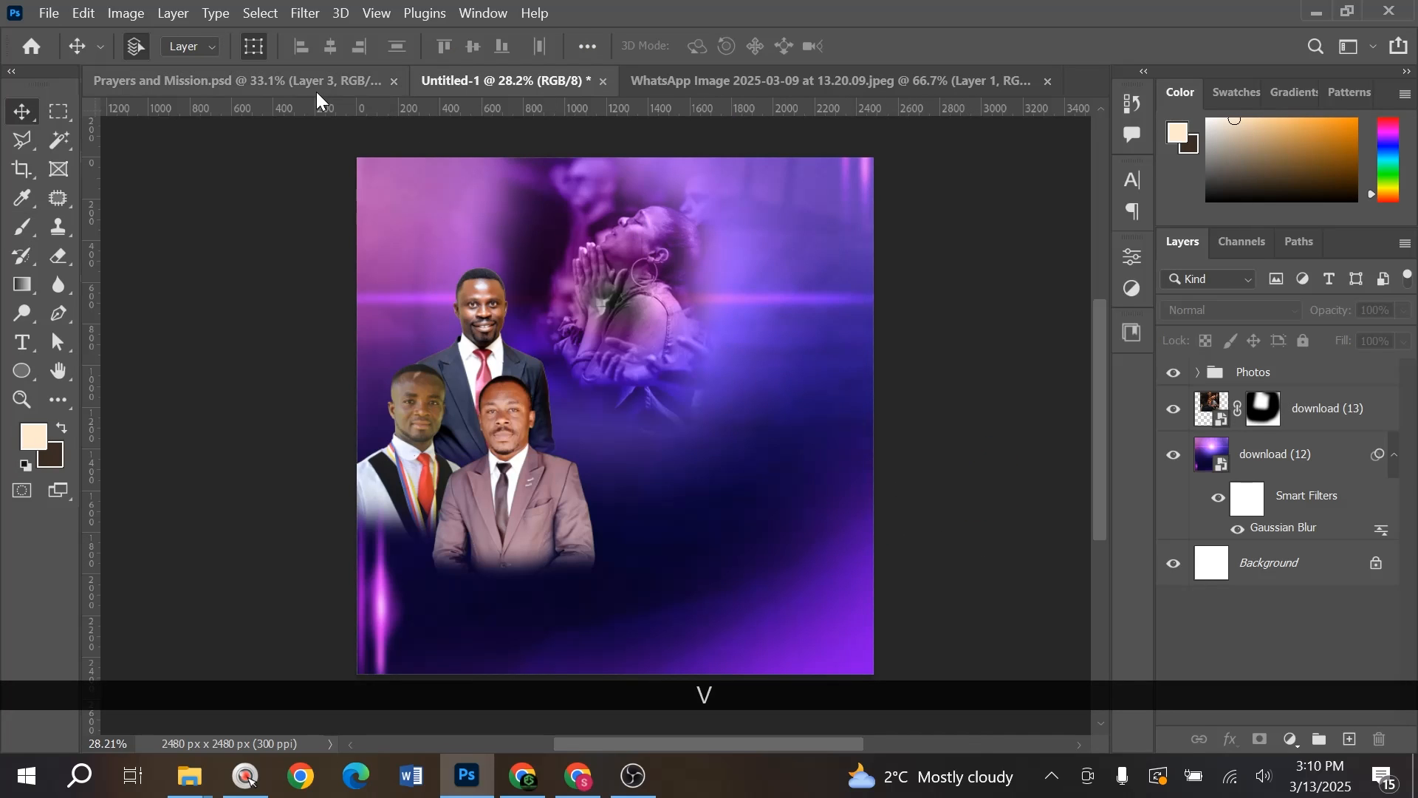
{"action": "left_click", "coordinate": [627, 303]}
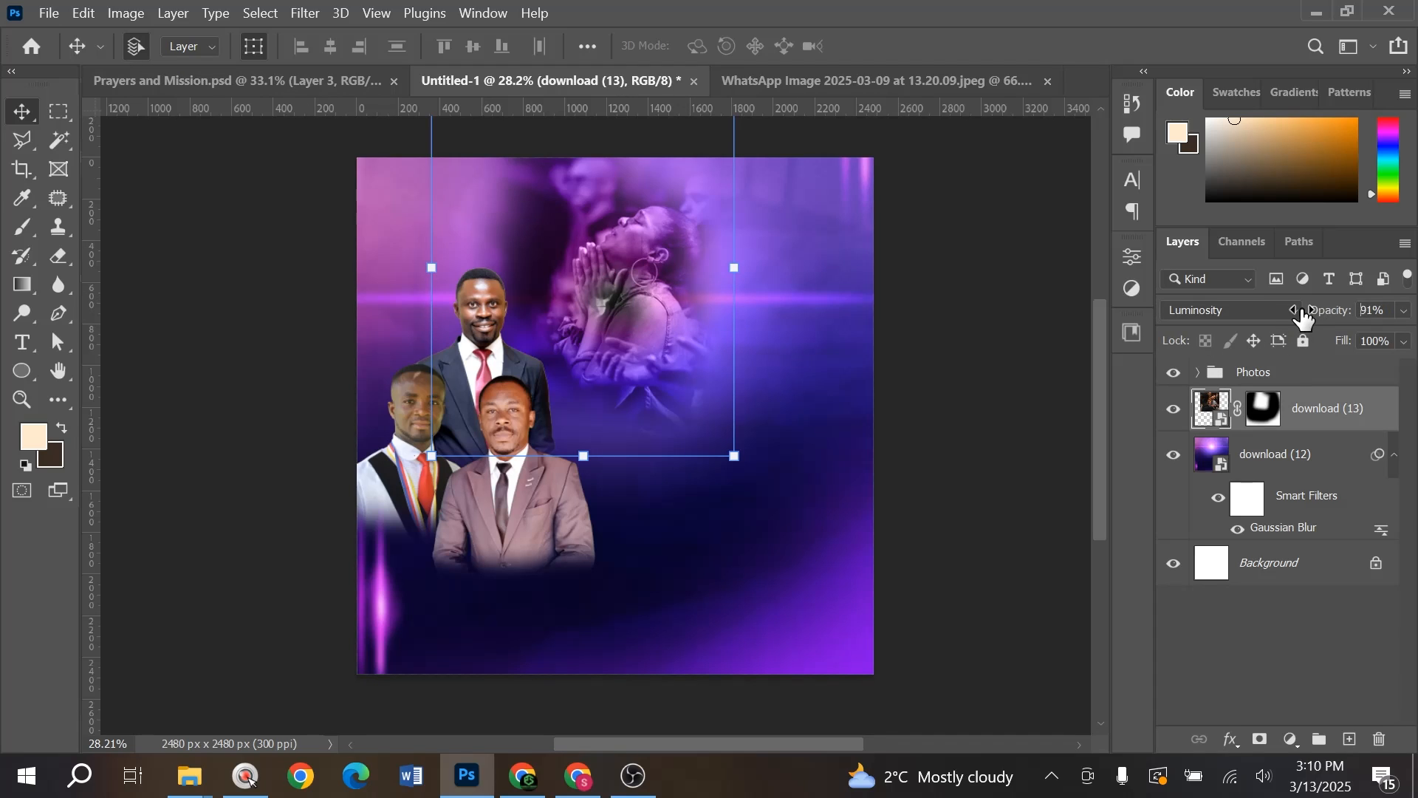
{"action": "left_click_drag", "start_coordinate": [1287, 314], "coordinate": [1281, 318]}
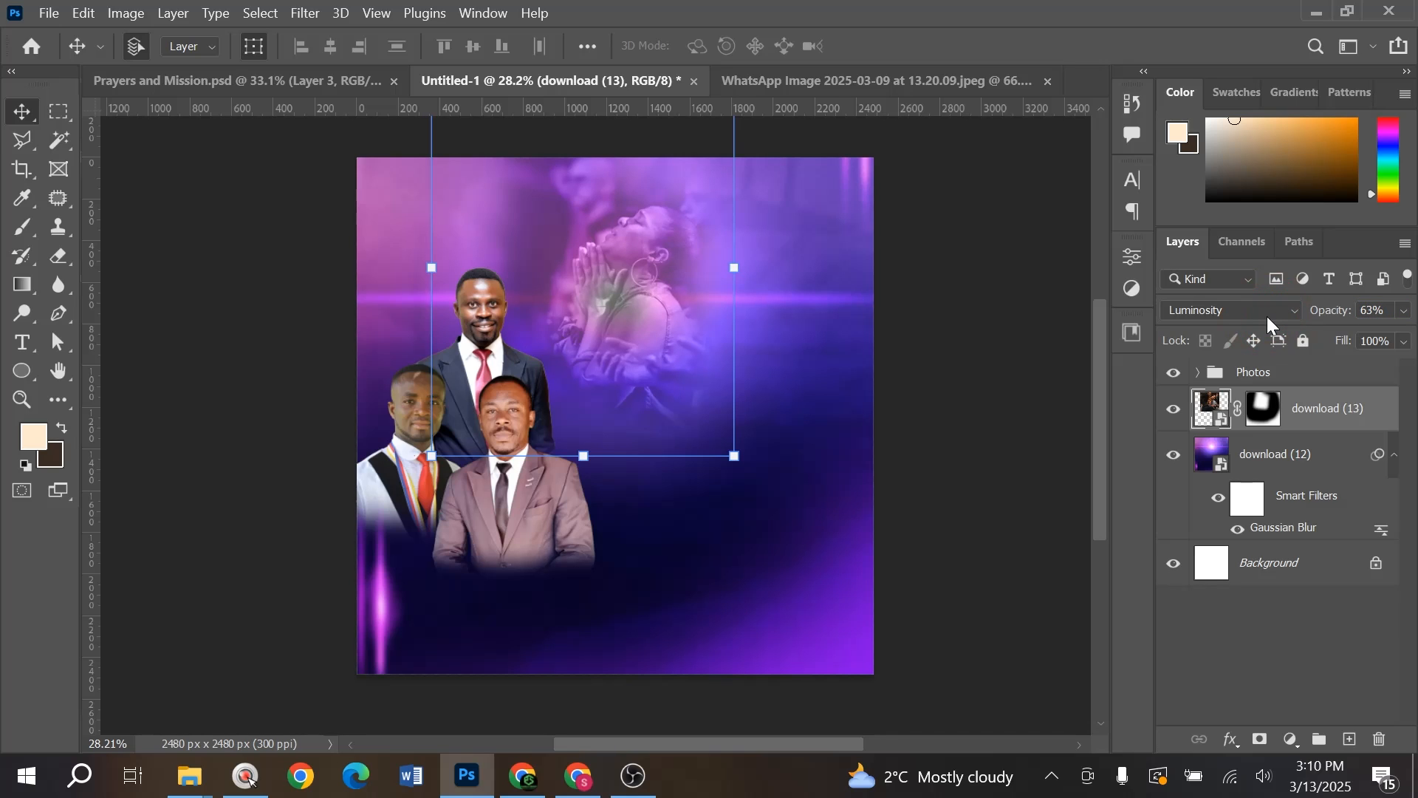
{"action": "left_click", "coordinate": [302, 88]}
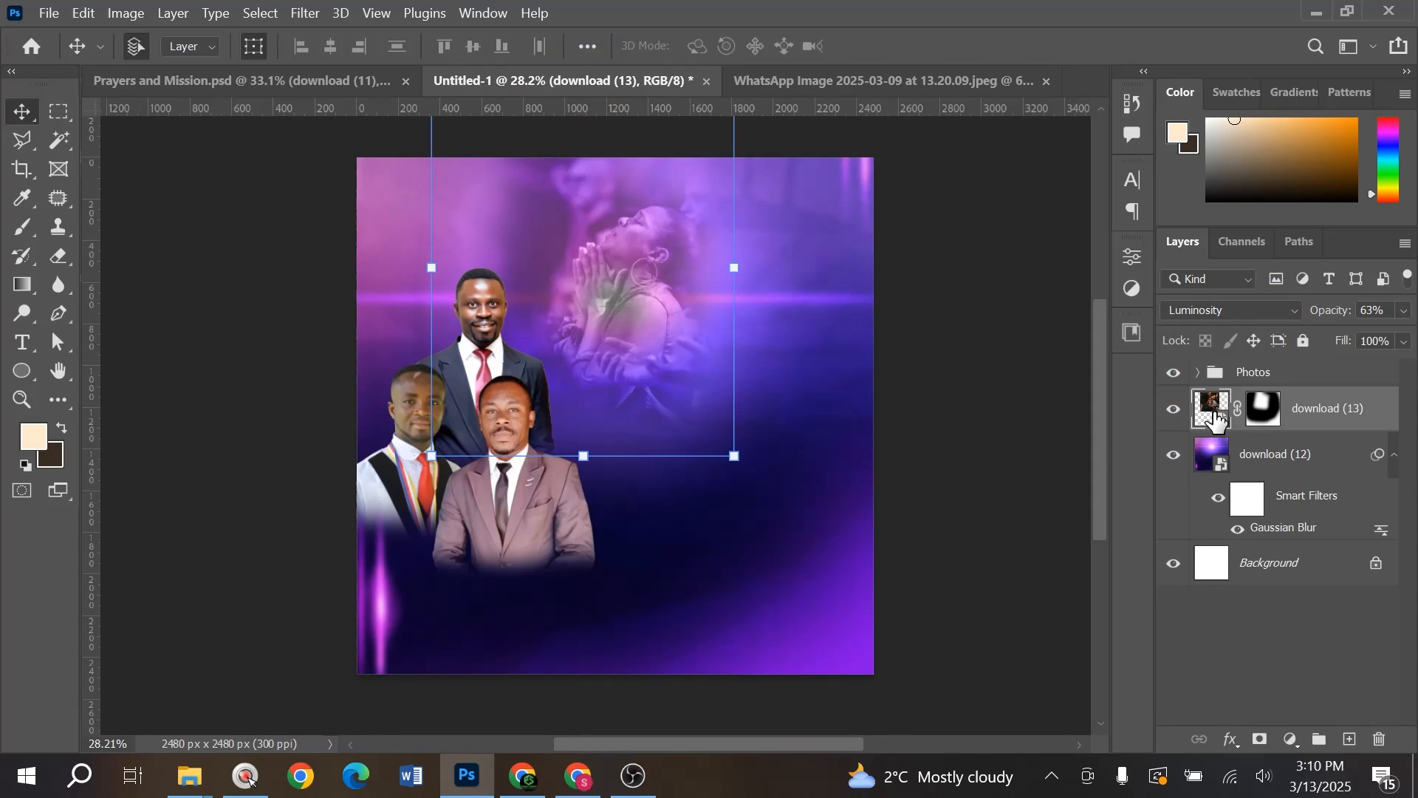
- Bring the download (11) temple image into the flyer and stretch it across
{"action": "key", "text": "alt+Tab"}
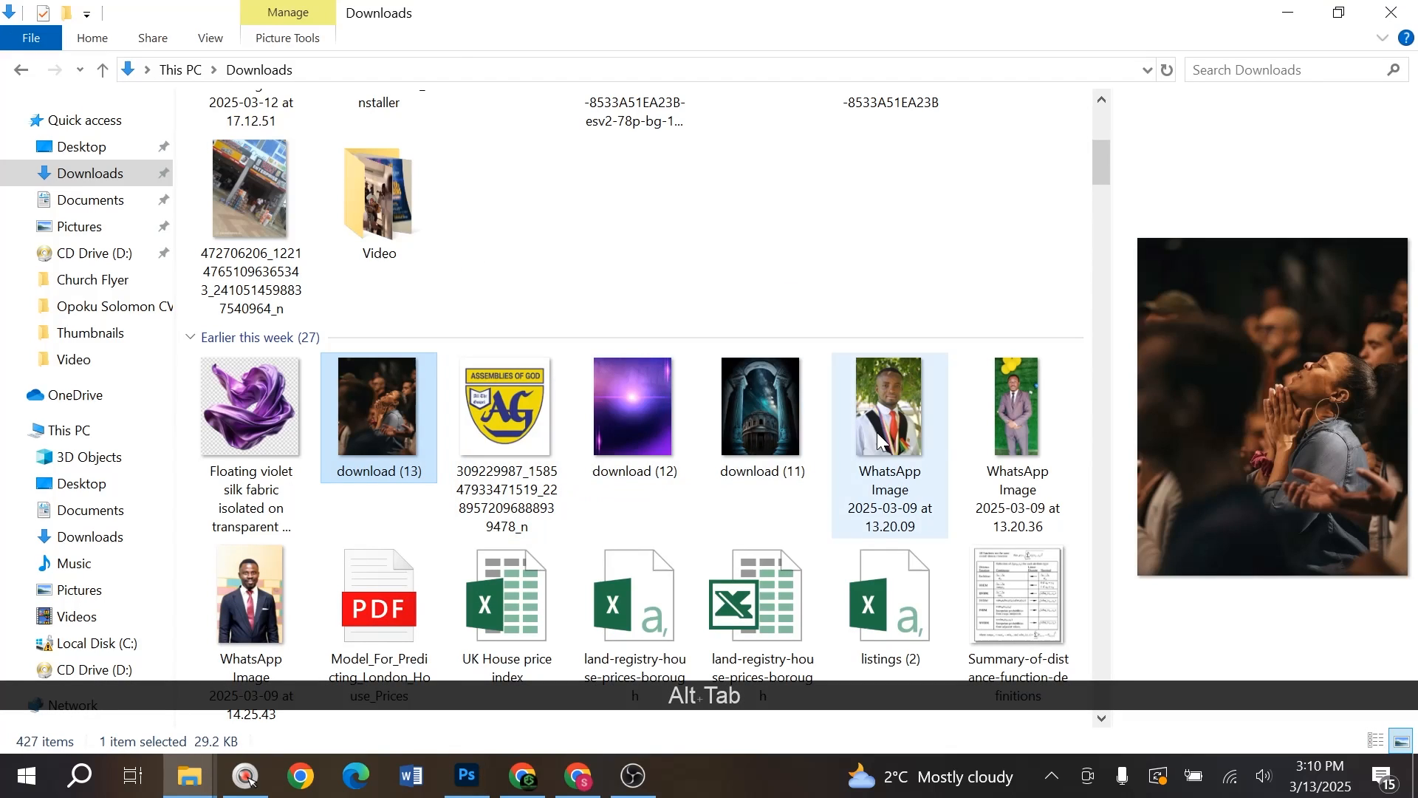
{"action": "left_click_drag", "start_coordinate": [759, 415], "coordinate": [586, 467]}
{"action": "key", "text": "alt+Tab"}
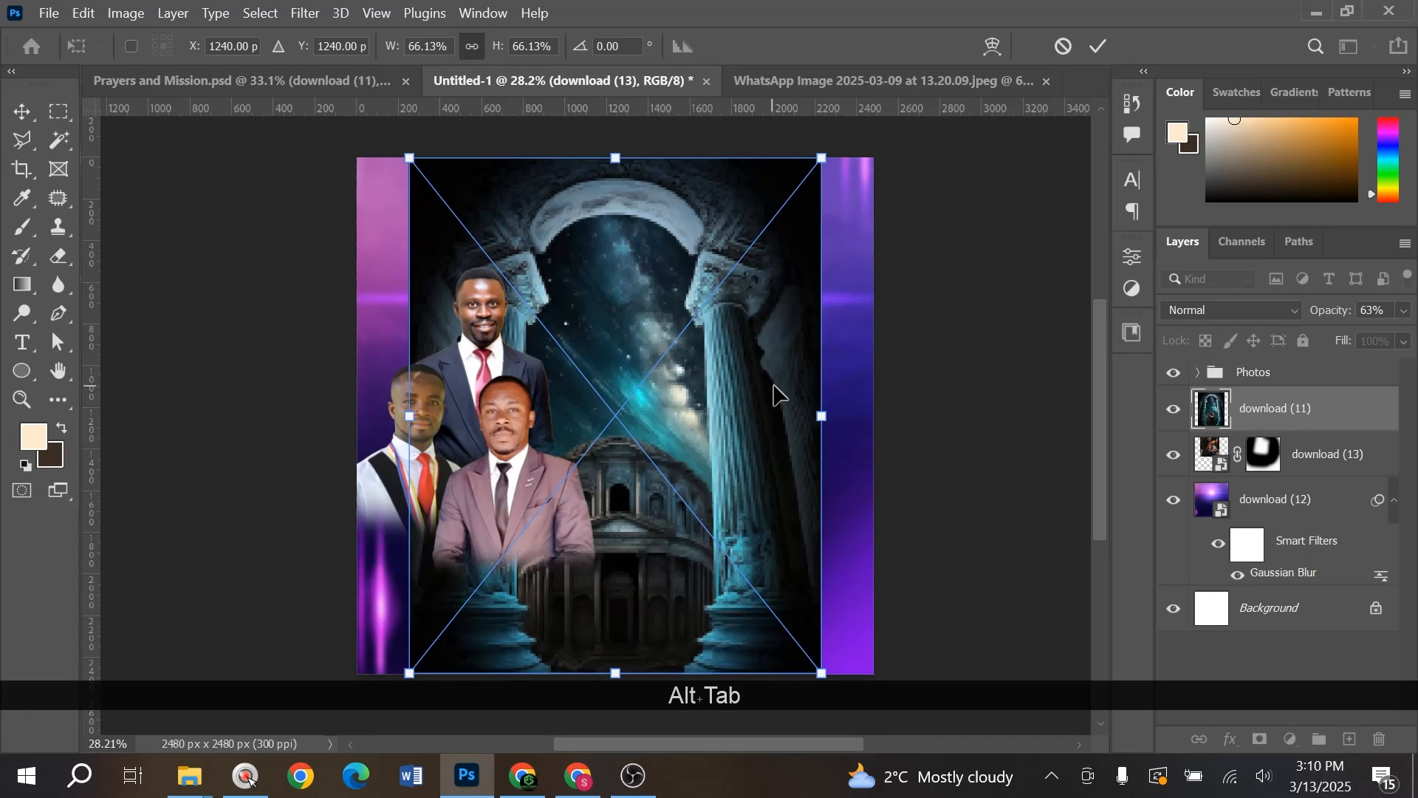
{"action": "mouse_move", "coordinate": [857, 405]}
{"action": "left_mouse_down"}
{"action": "mouse_move", "coordinate": [884, 392]}
{"action": "mouse_move", "coordinate": [875, 406]}
{"action": "left_mouse_up"}
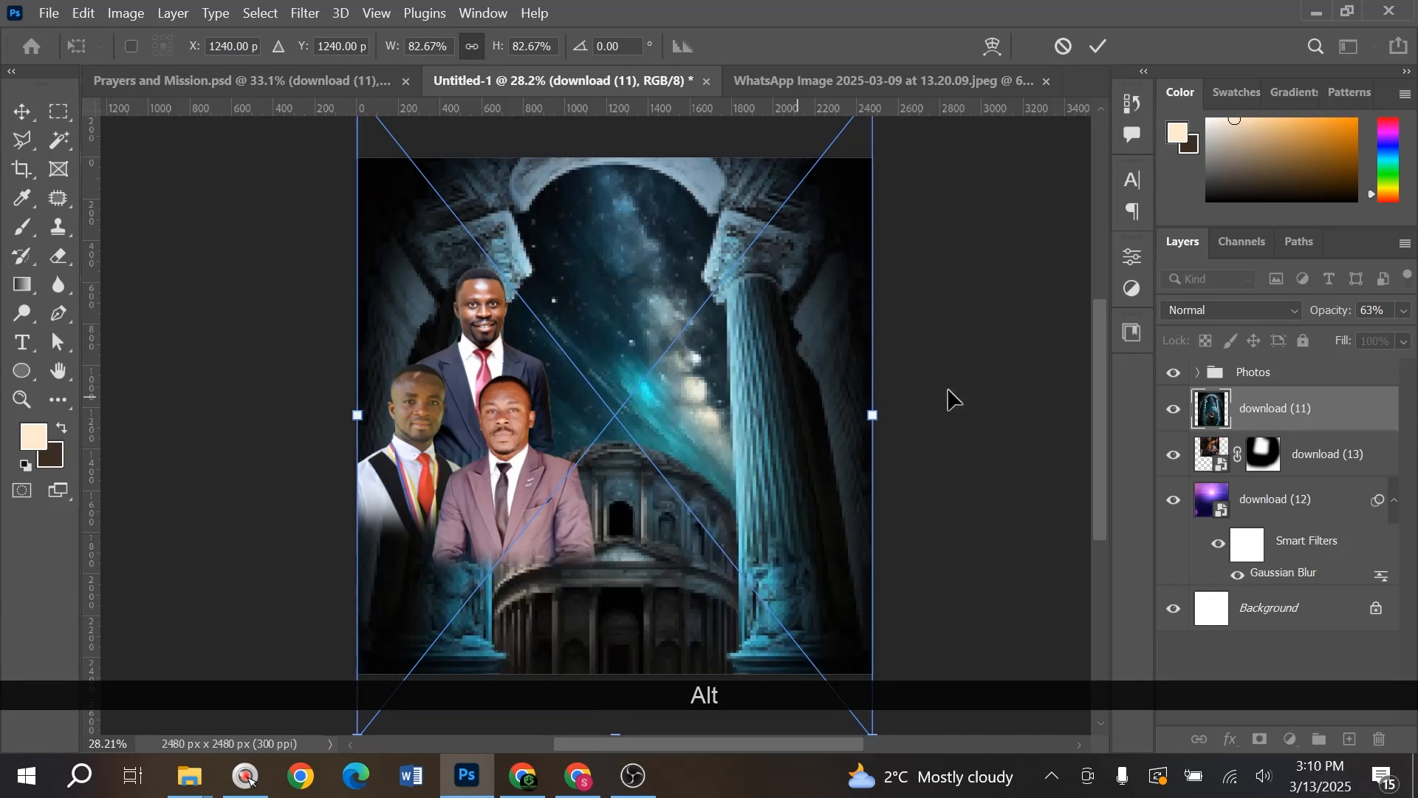
- Blend the temple image in Soft Light, enlarge it slightly, and commit it
{"action": "left_click", "coordinate": [1230, 311]}
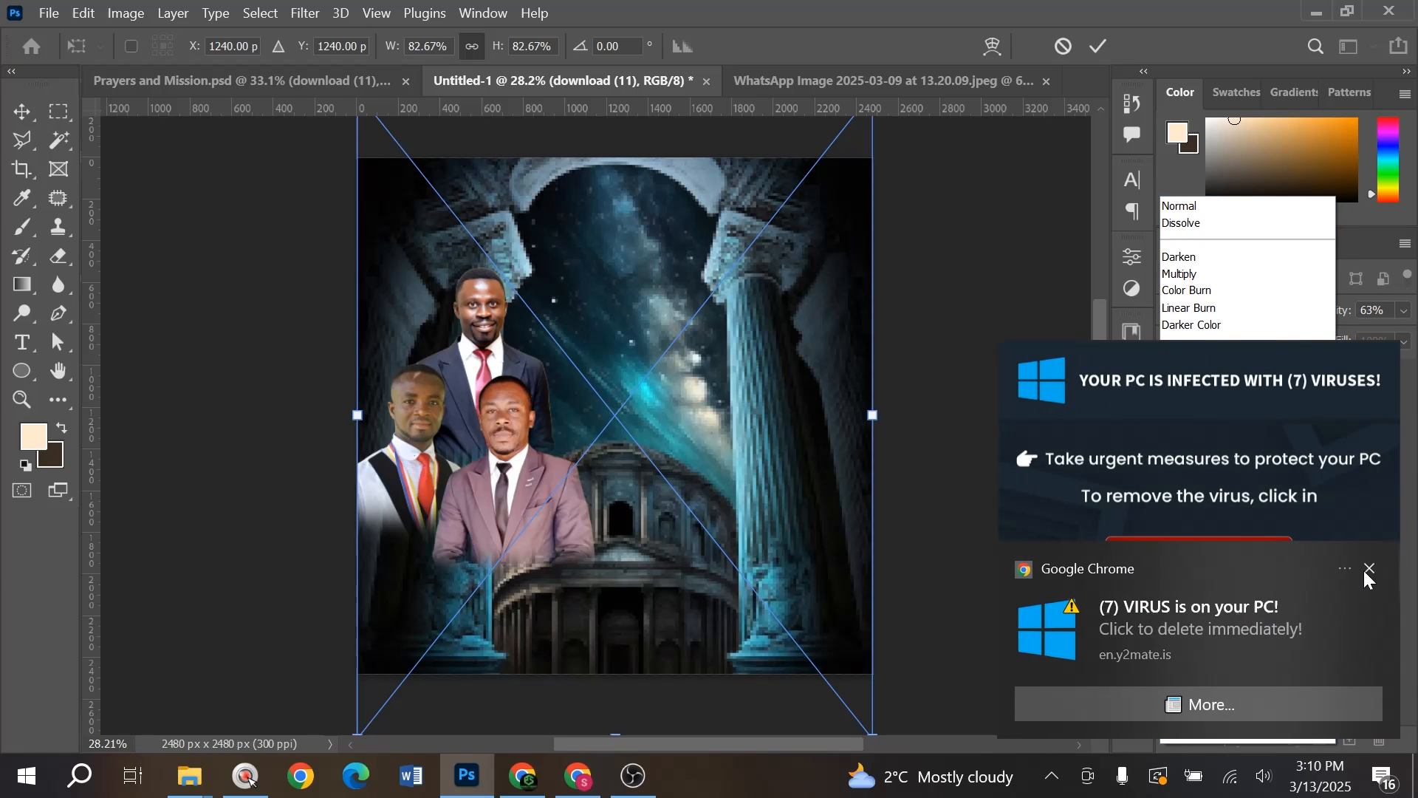
{"action": "left_click", "coordinate": [1367, 571]}
{"action": "left_click", "coordinate": [1217, 307]}
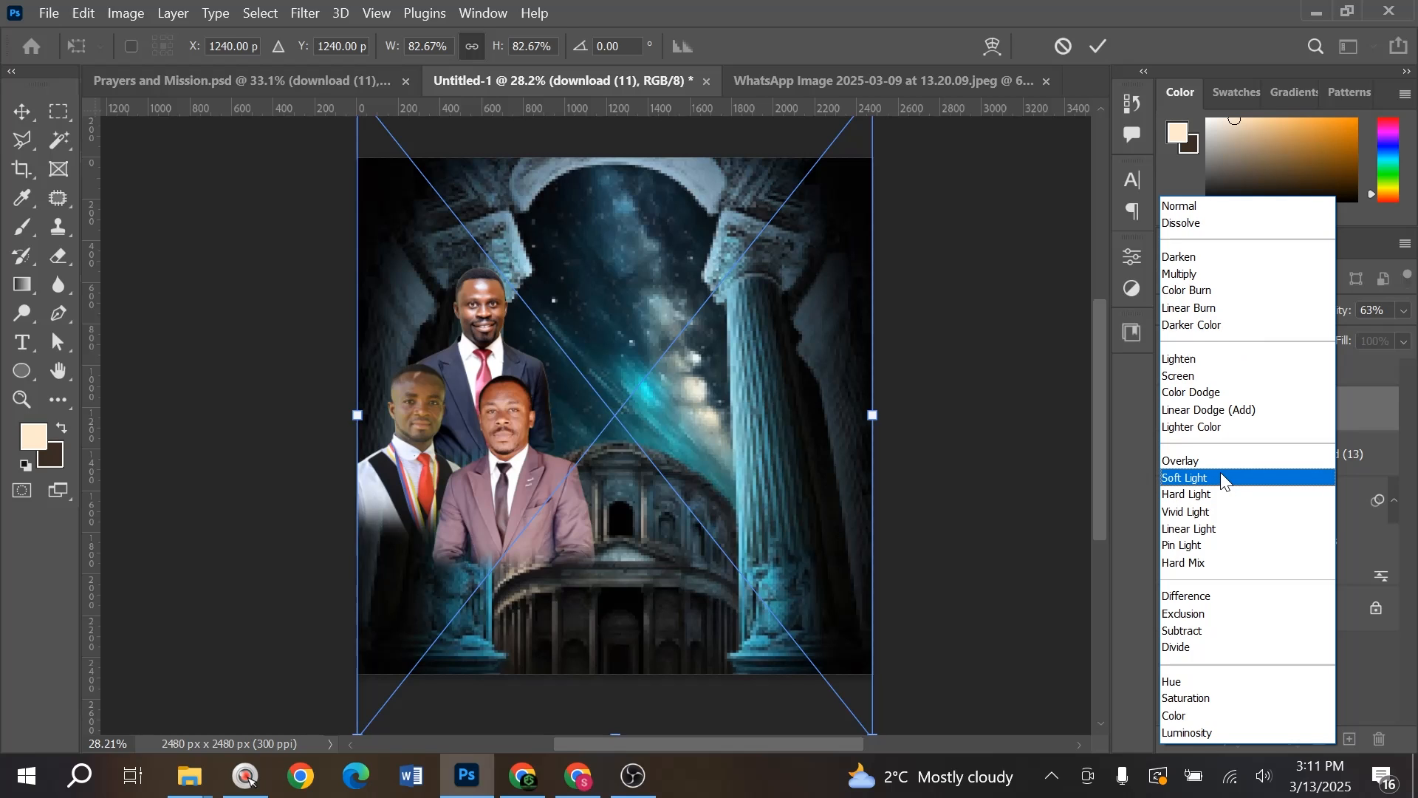
{"action": "left_click", "coordinate": [1221, 478]}
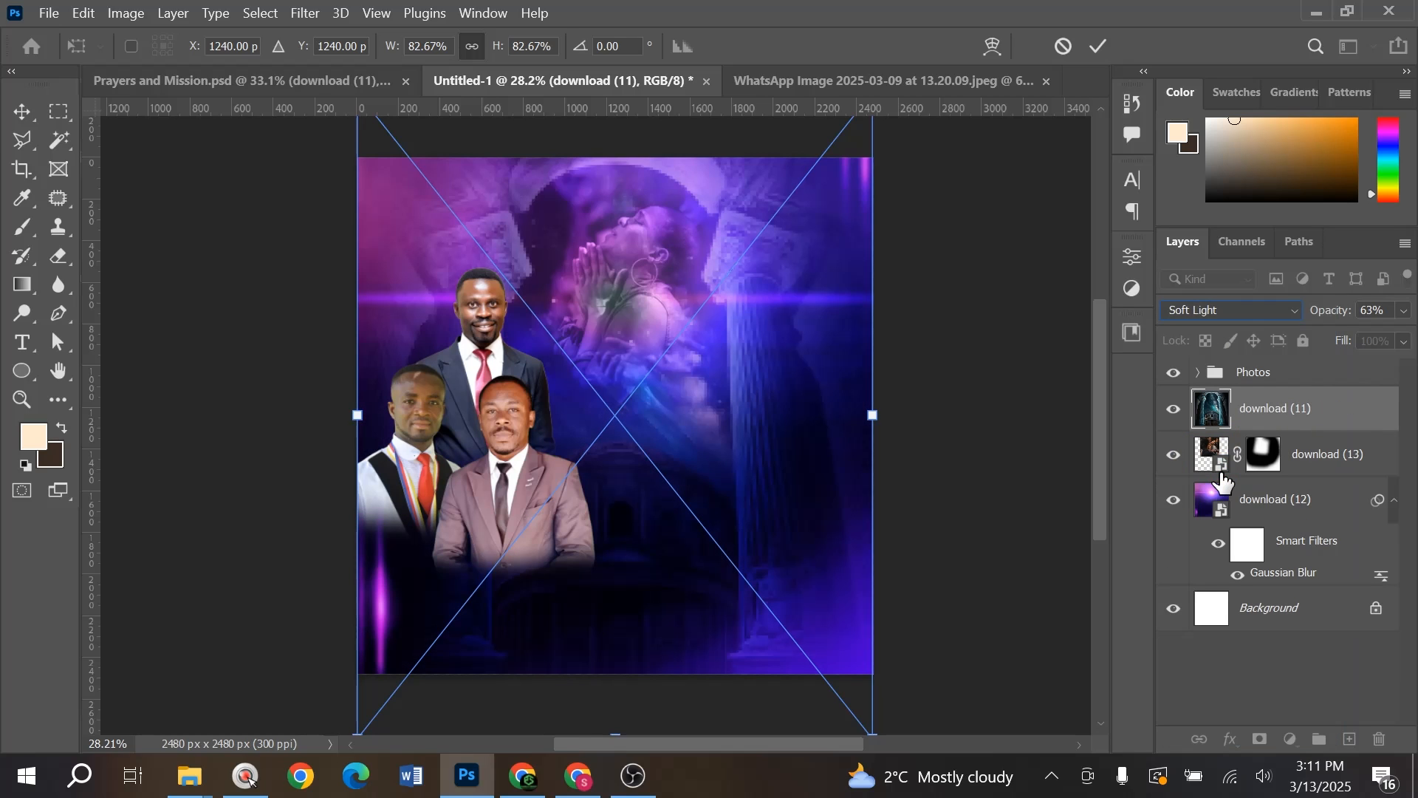
{"action": "left_click_drag", "start_coordinate": [793, 379], "coordinate": [803, 379]}
{"action": "left_click_drag", "start_coordinate": [886, 412], "coordinate": [792, 427]}
{"action": "key", "text": "Return"}
{"action": "mouse_move", "coordinate": [668, 316]}
{"action": "left_mouse_down"}
{"action": "mouse_move", "coordinate": [655, 318]}
{"action": "mouse_move", "coordinate": [668, 318]}
{"action": "left_mouse_up"}
{"action": "key", "text": "ctrl+z"}
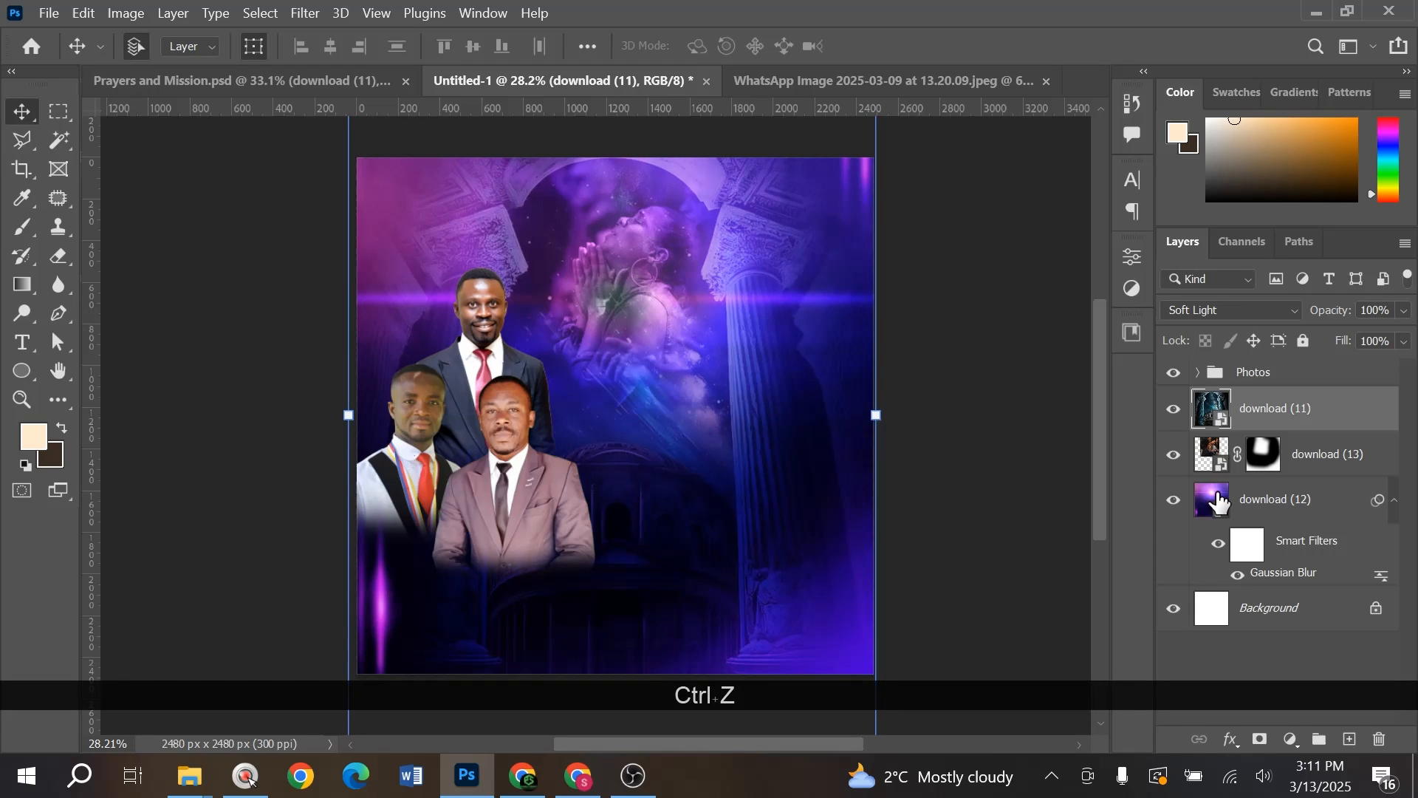
- Shift the download (13) crowd photo slightly and fit the flyer in the window
{"action": "left_click", "coordinate": [1308, 458]}
{"action": "left_click_drag", "start_coordinate": [658, 310], "coordinate": [668, 313]}
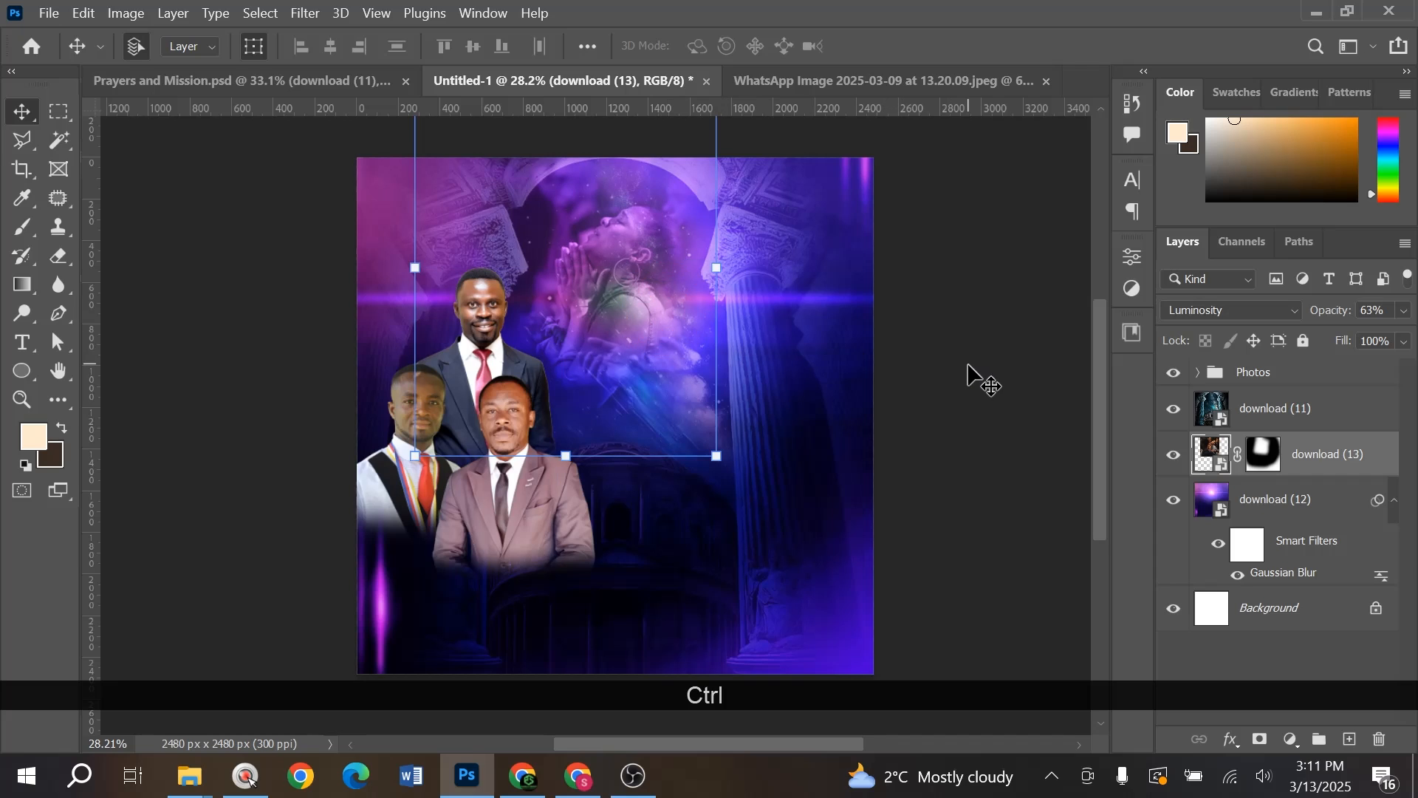
{"action": "left_click", "coordinate": [968, 369], "text": "ctrl"}
{"action": "key", "text": "ctrl+0"}
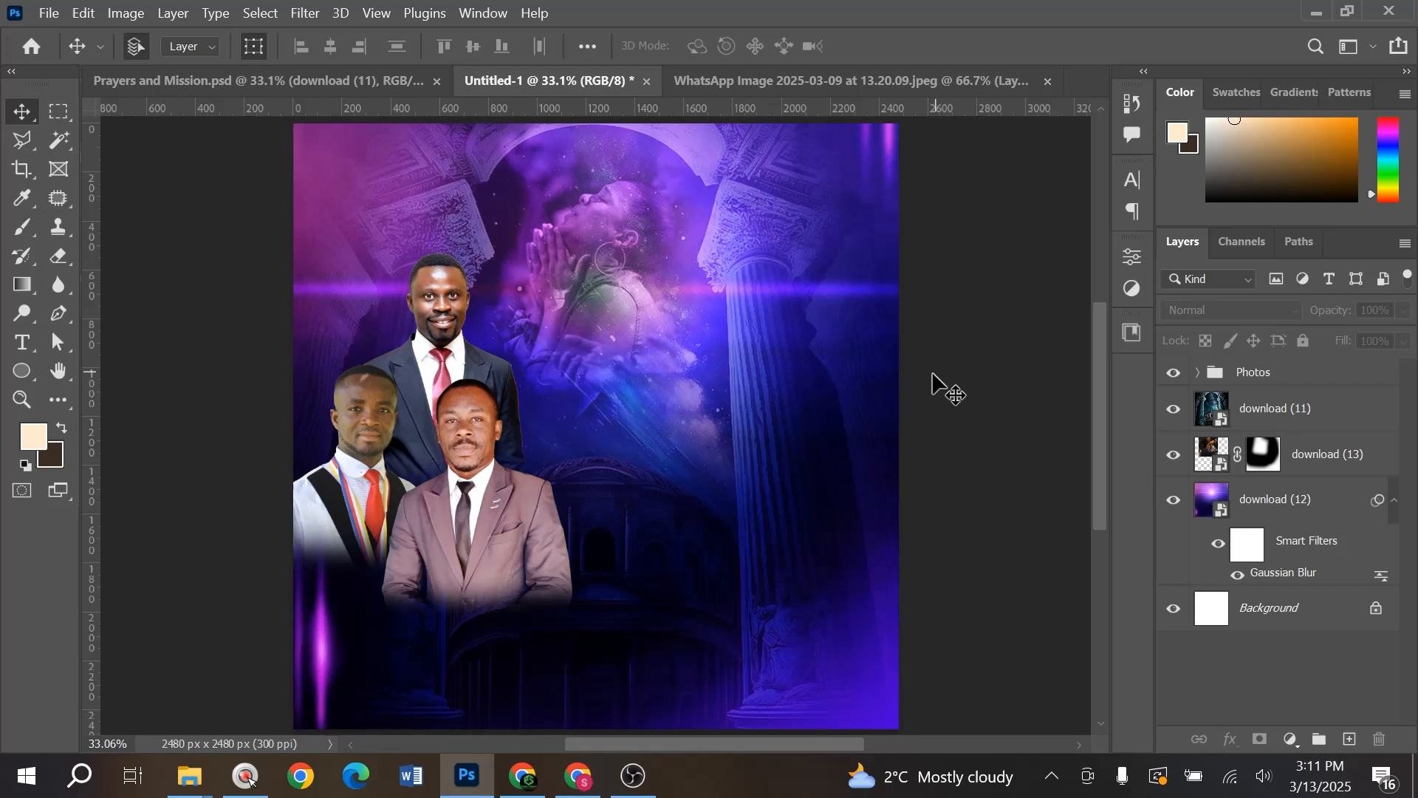
- Nudge the front, dark-suited and white-robed men right and slightly down
{"action": "left_click_drag", "start_coordinate": [463, 464], "coordinate": [473, 465]}
{"action": "left_click", "coordinate": [442, 321]}
{"action": "left_click_drag", "start_coordinate": [441, 323], "coordinate": [453, 330]}
{"action": "left_click_drag", "start_coordinate": [365, 544], "coordinate": [384, 546]}
{"action": "left_click_drag", "start_coordinate": [514, 574], "coordinate": [509, 544]}
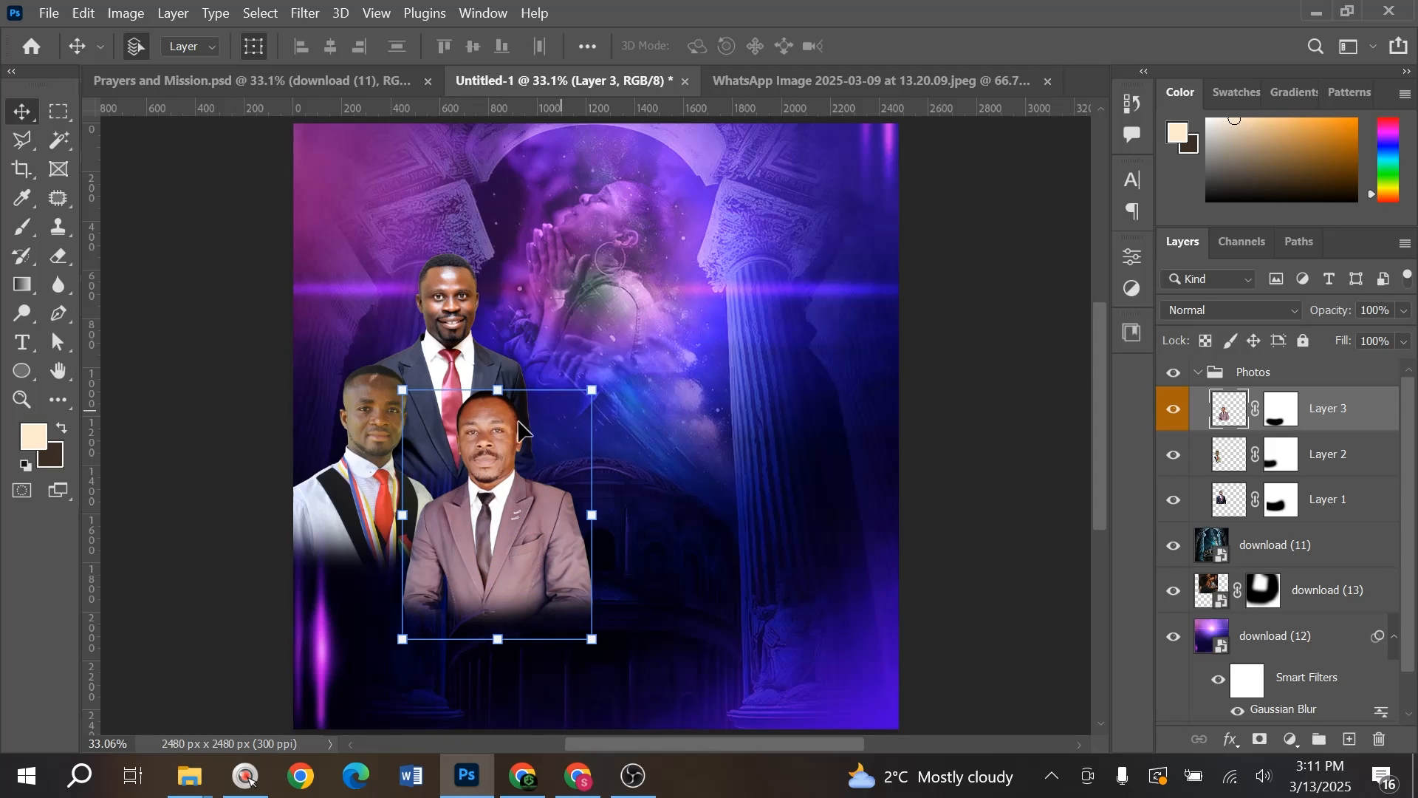
- On a new layer, paint a sampled blue glow behind the front man's head and shoulder
{"action": "left_click", "coordinate": [1327, 460]}
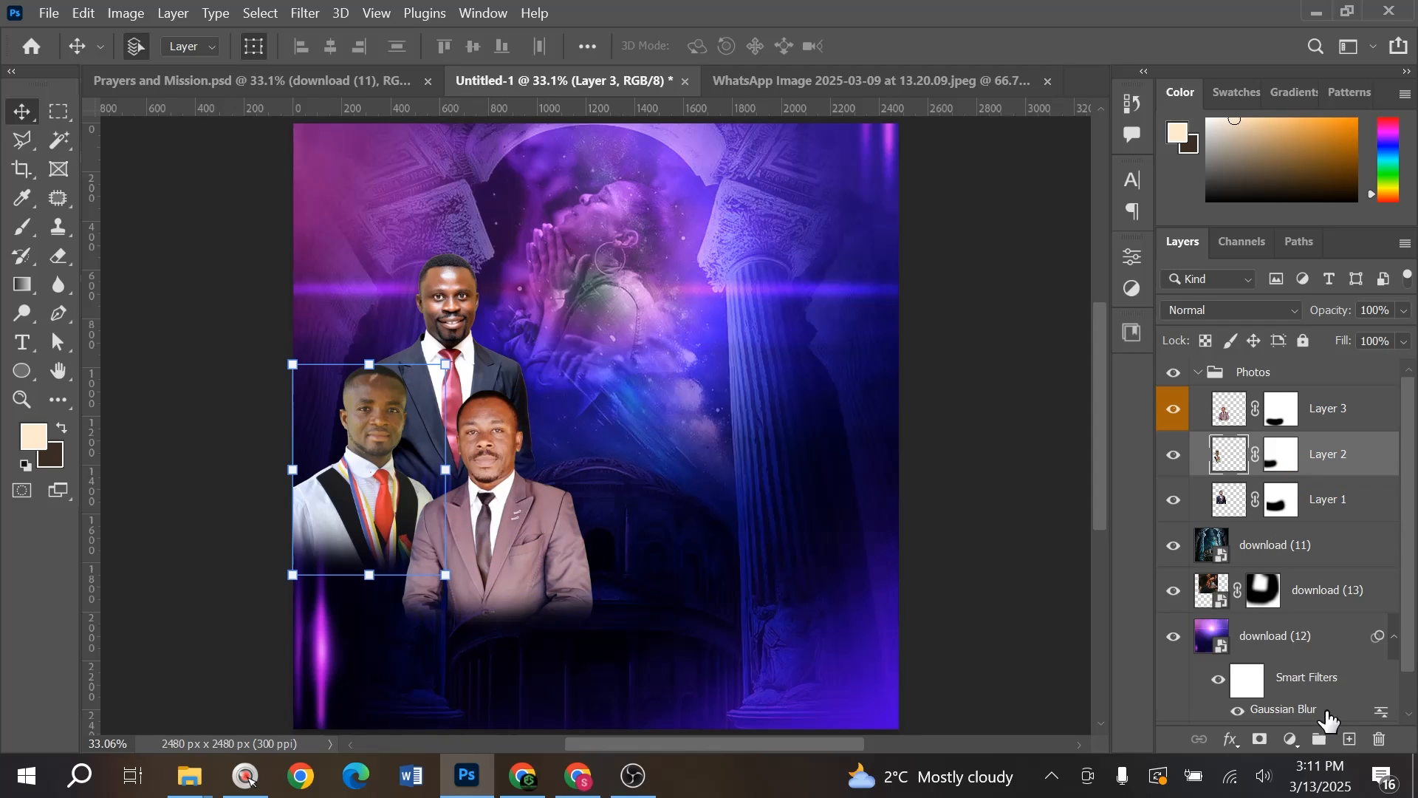
{"action": "left_click", "coordinate": [1351, 741]}
{"action": "key", "text": "b"}
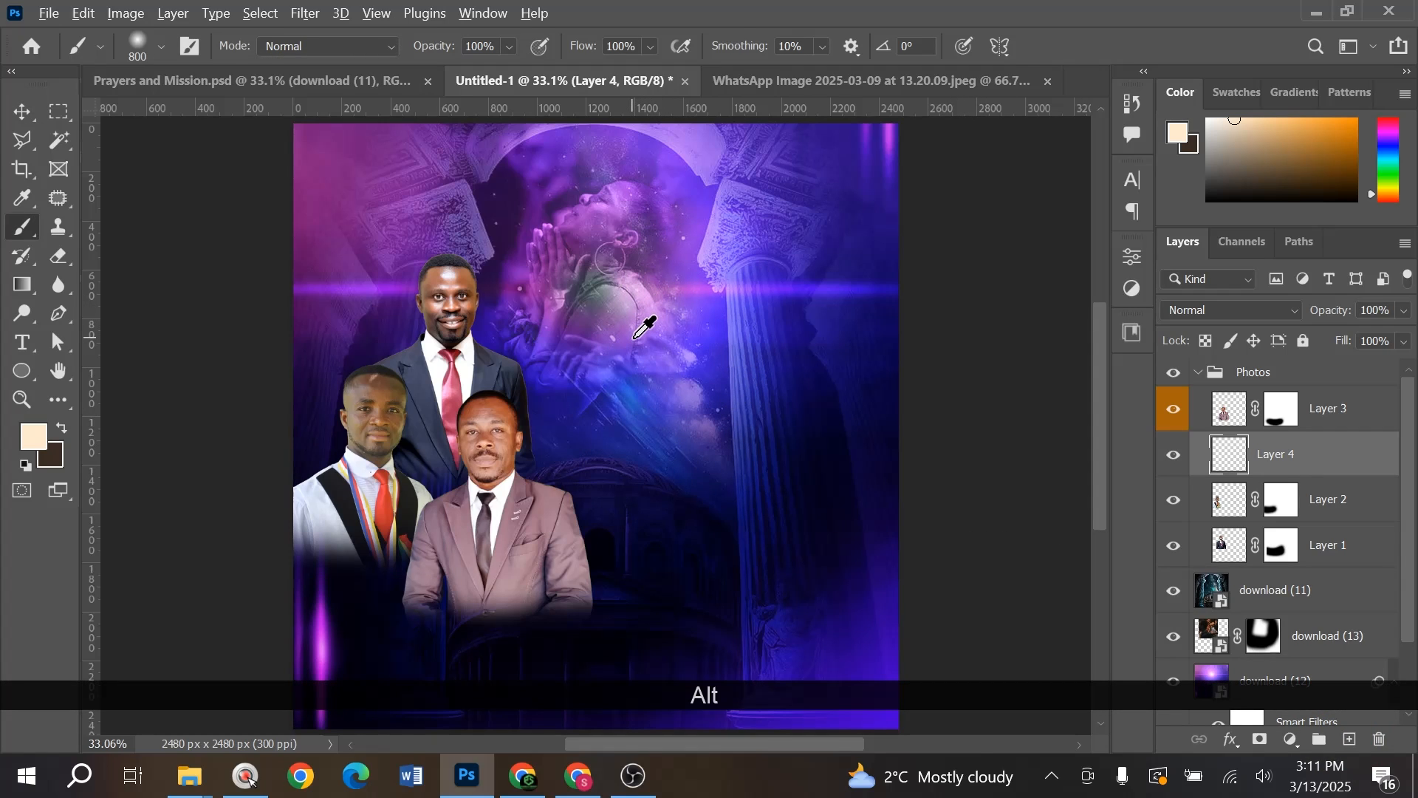
{"action": "left_click", "coordinate": [635, 339], "text": "alt"}
{"action": "left_click", "coordinate": [696, 291], "text": "alt"}
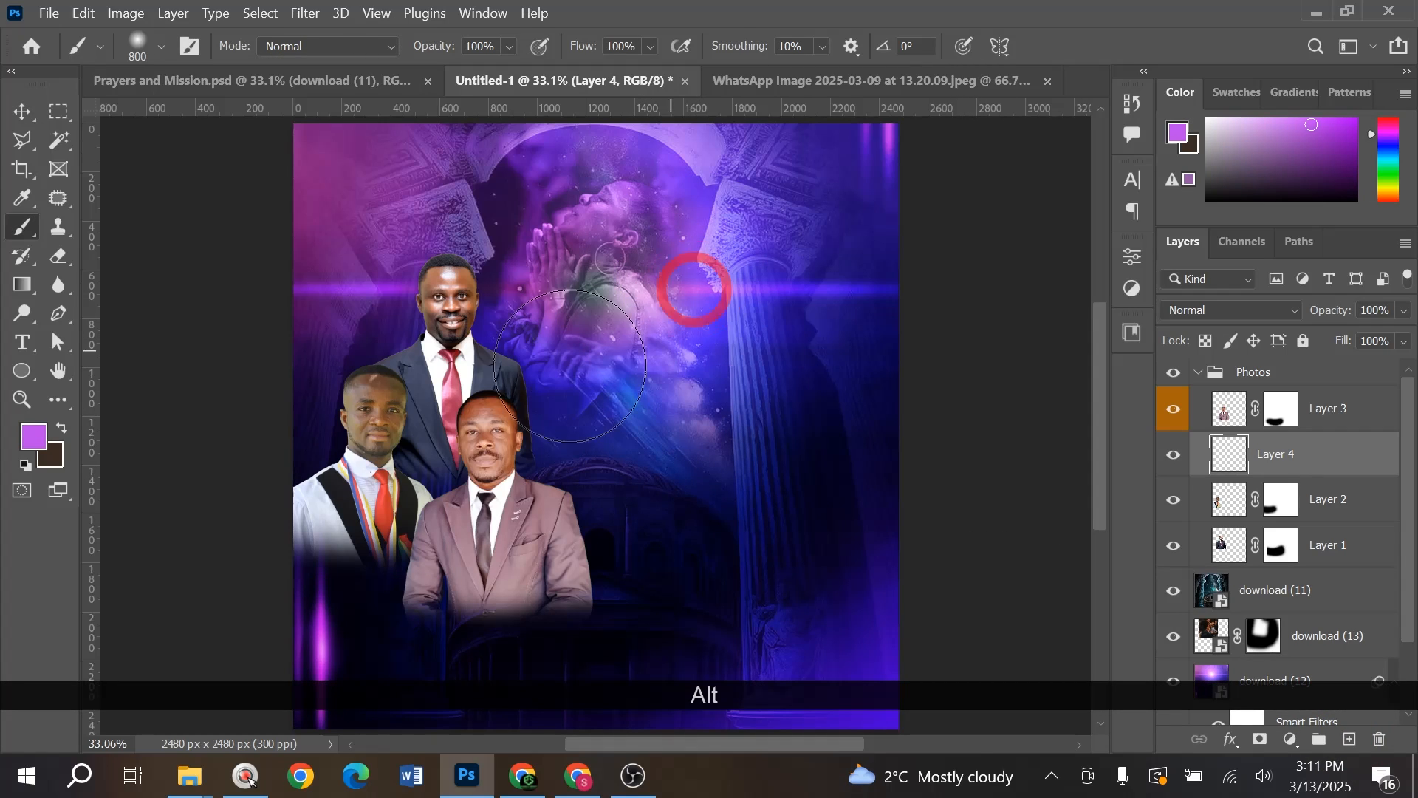
{"action": "left_click", "coordinate": [706, 329], "text": "alt"}
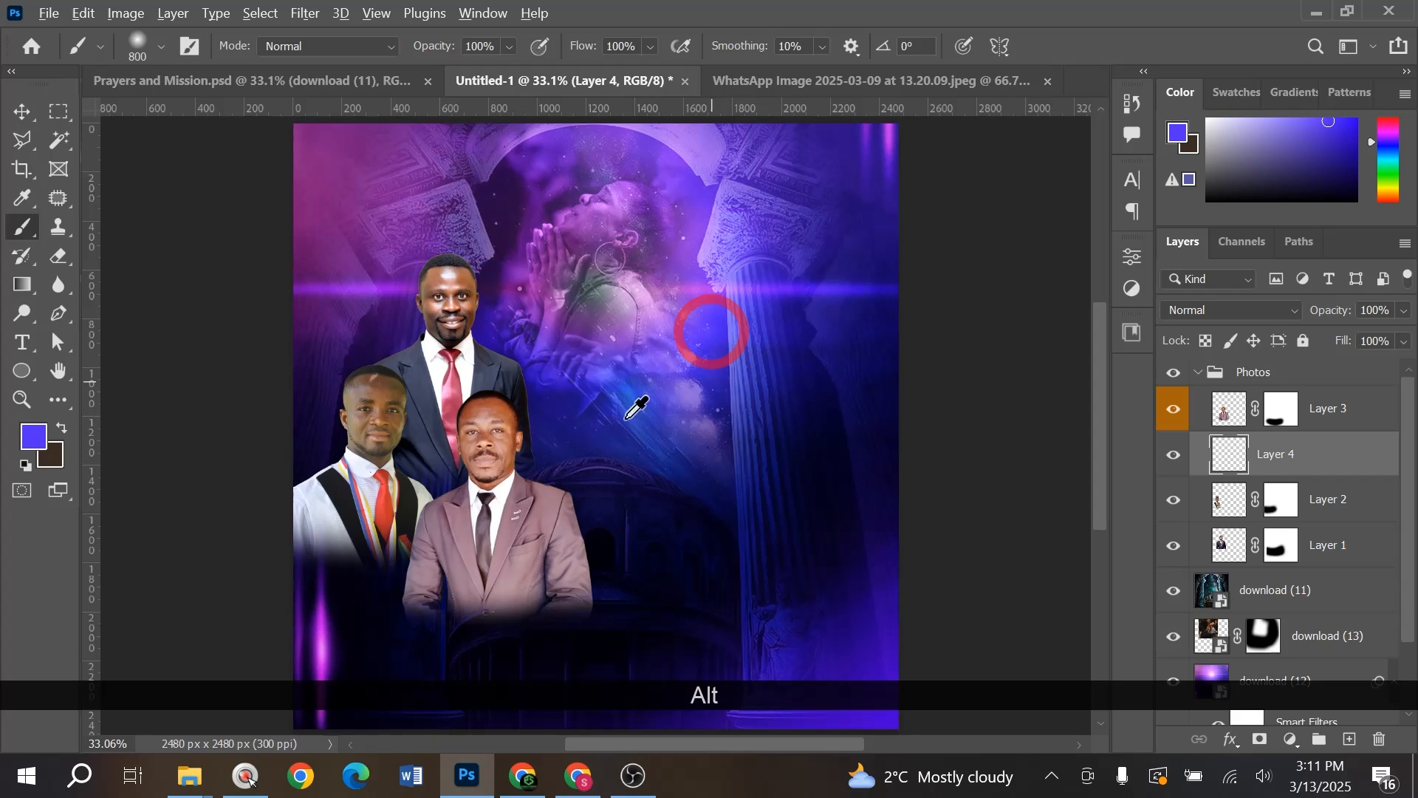
{"action": "left_click", "coordinate": [461, 504]}
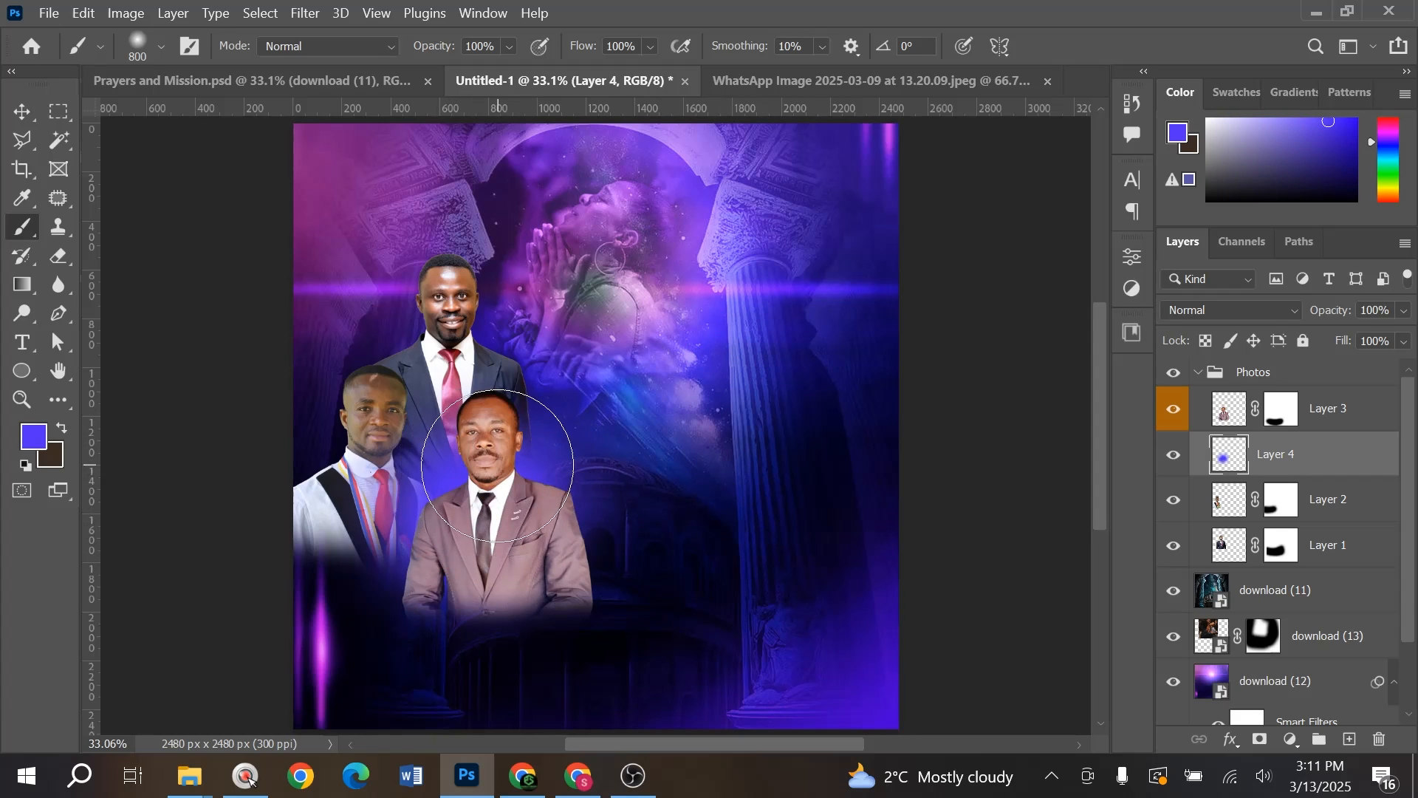
{"action": "left_click", "coordinate": [491, 491]}
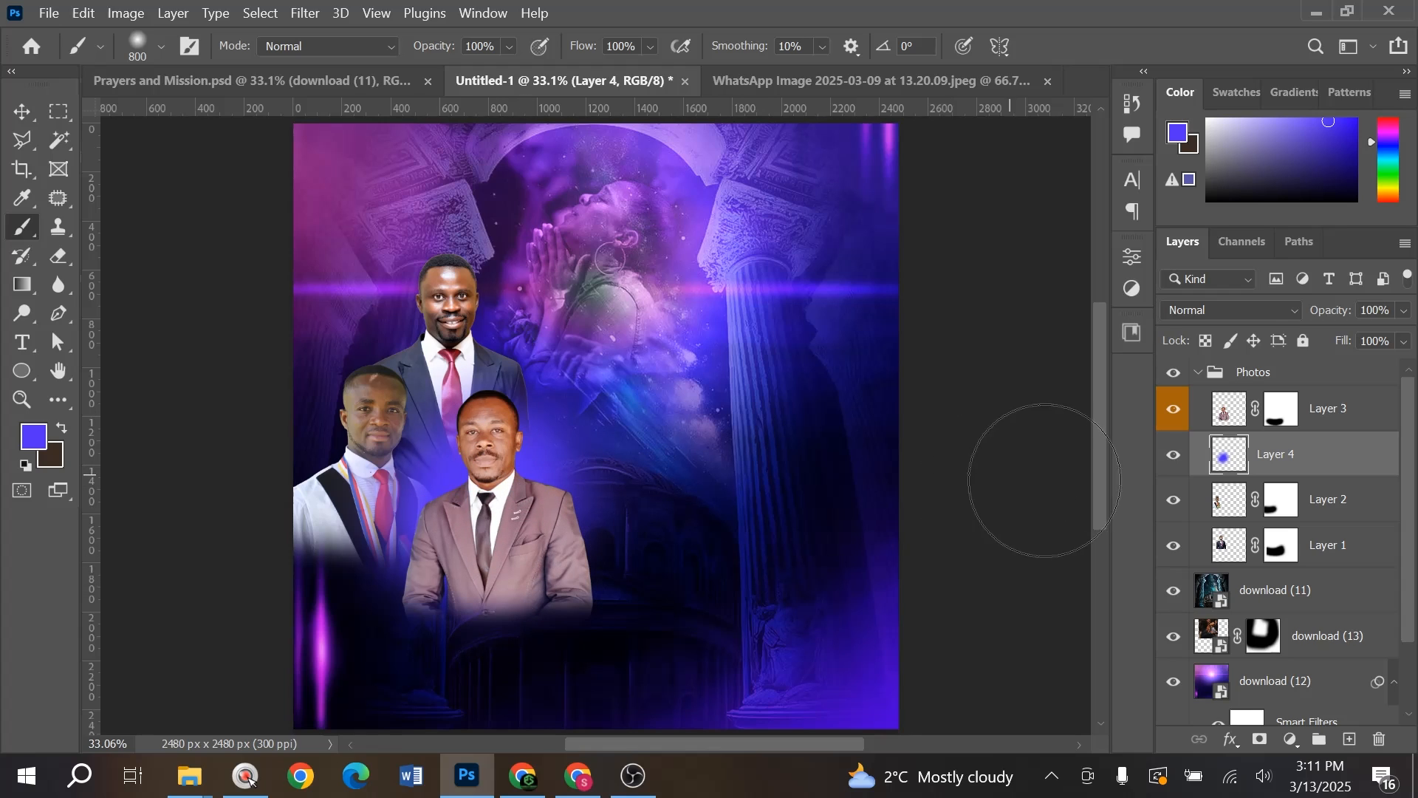
- Keep the glow in Normal mode, lower it to 79% opacity, and narrow it slightly
{"action": "key", "text": "v"}
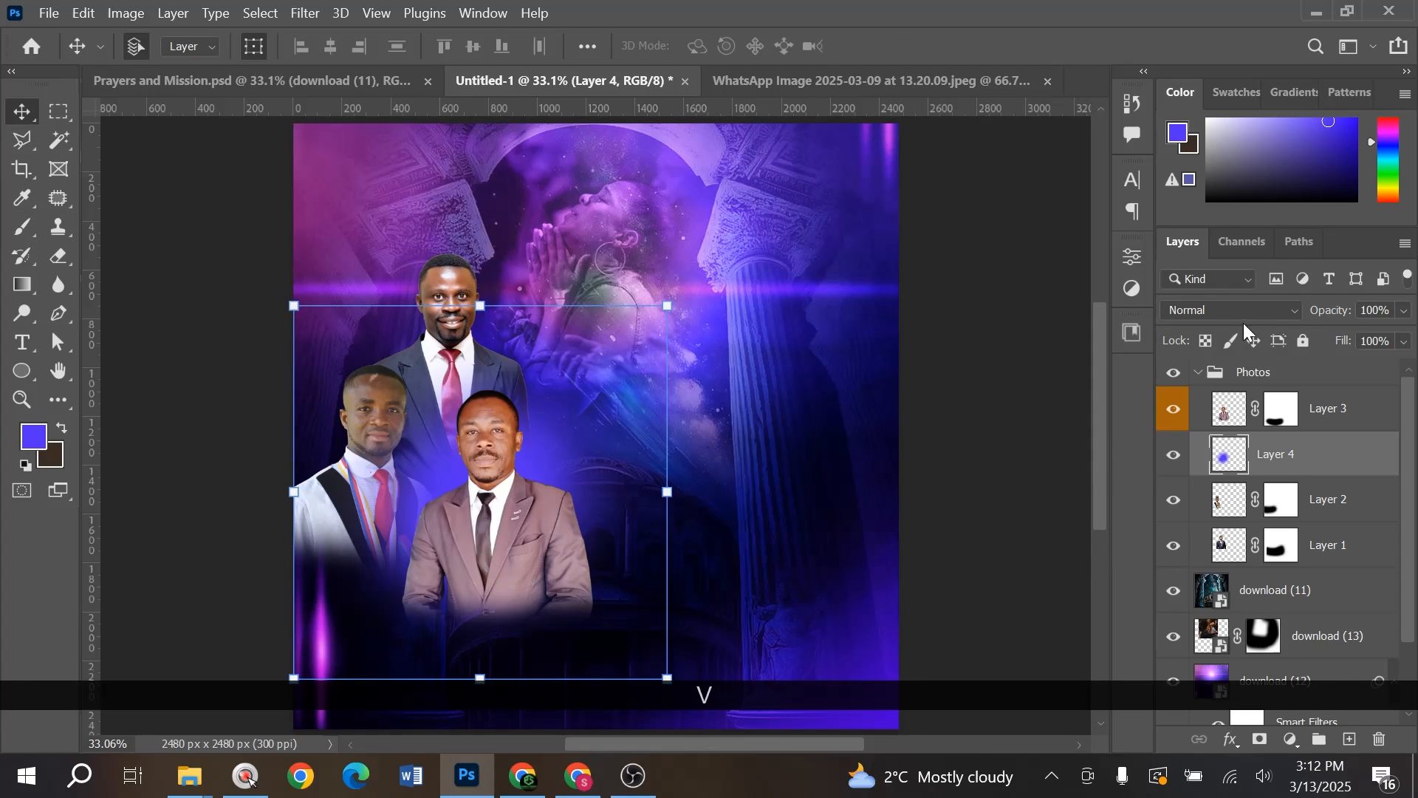
{"action": "left_click", "coordinate": [1215, 311]}
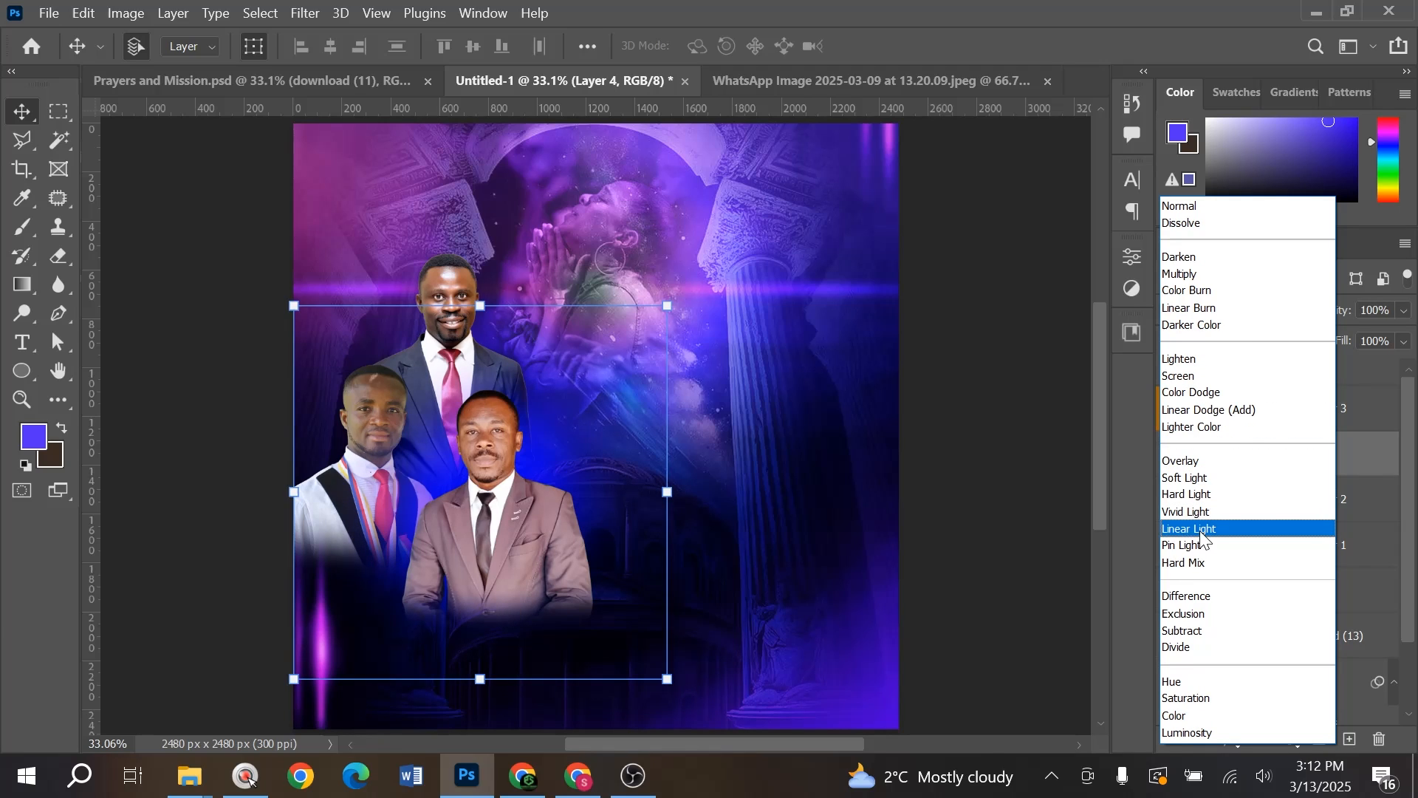
{"action": "left_click", "coordinate": [1177, 208]}
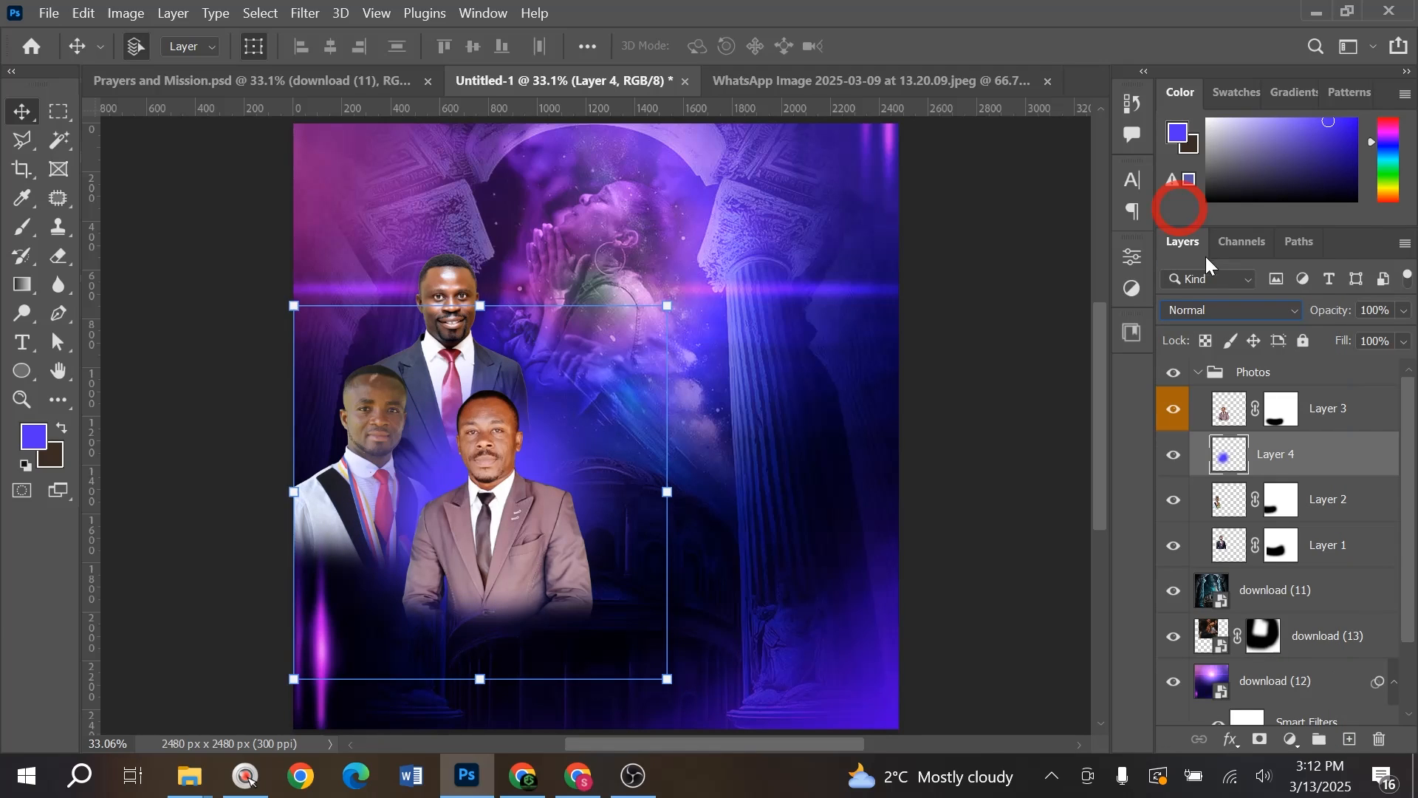
{"action": "left_click", "coordinate": [1304, 321]}
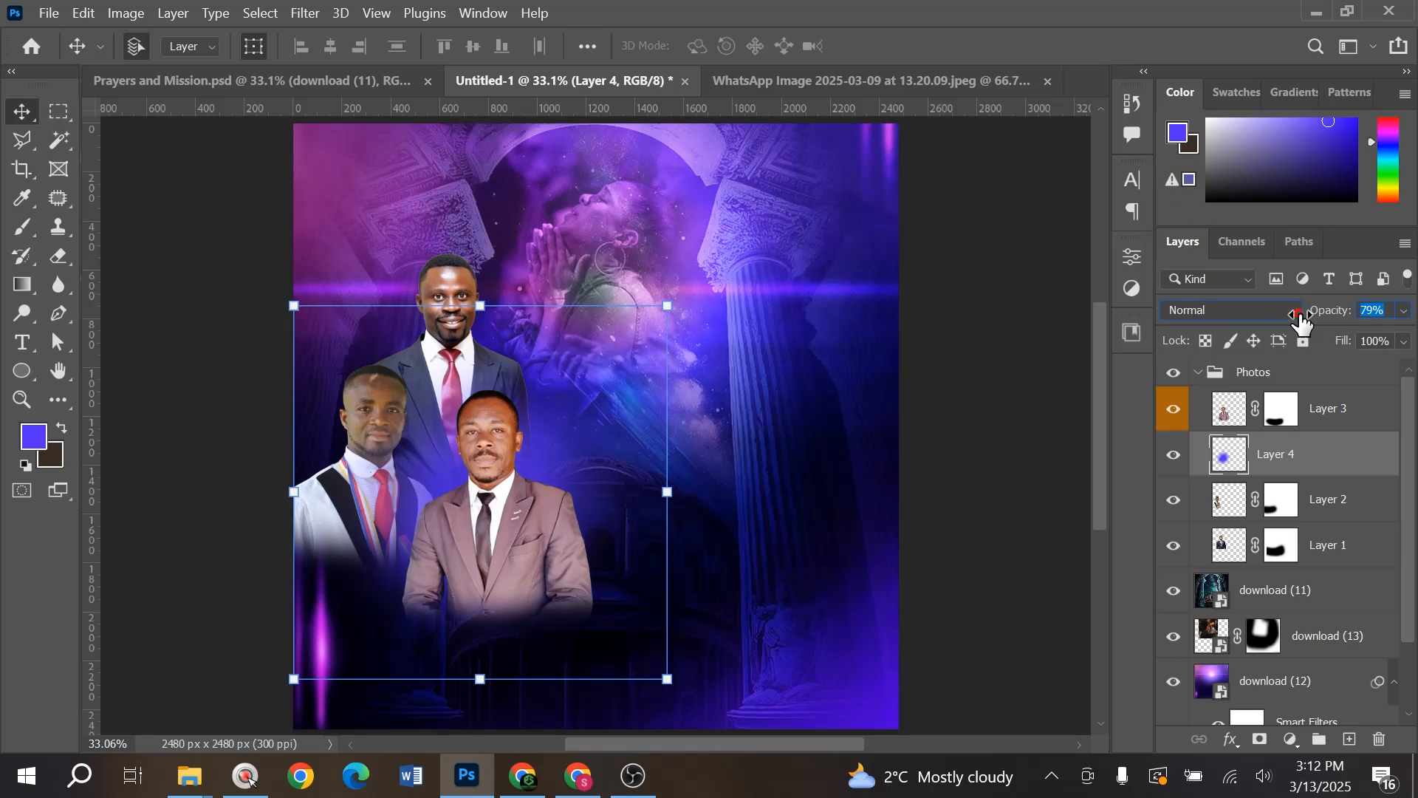
{"action": "left_click_drag", "start_coordinate": [668, 492], "coordinate": [654, 494]}
{"action": "double_click", "coordinate": [574, 482]}
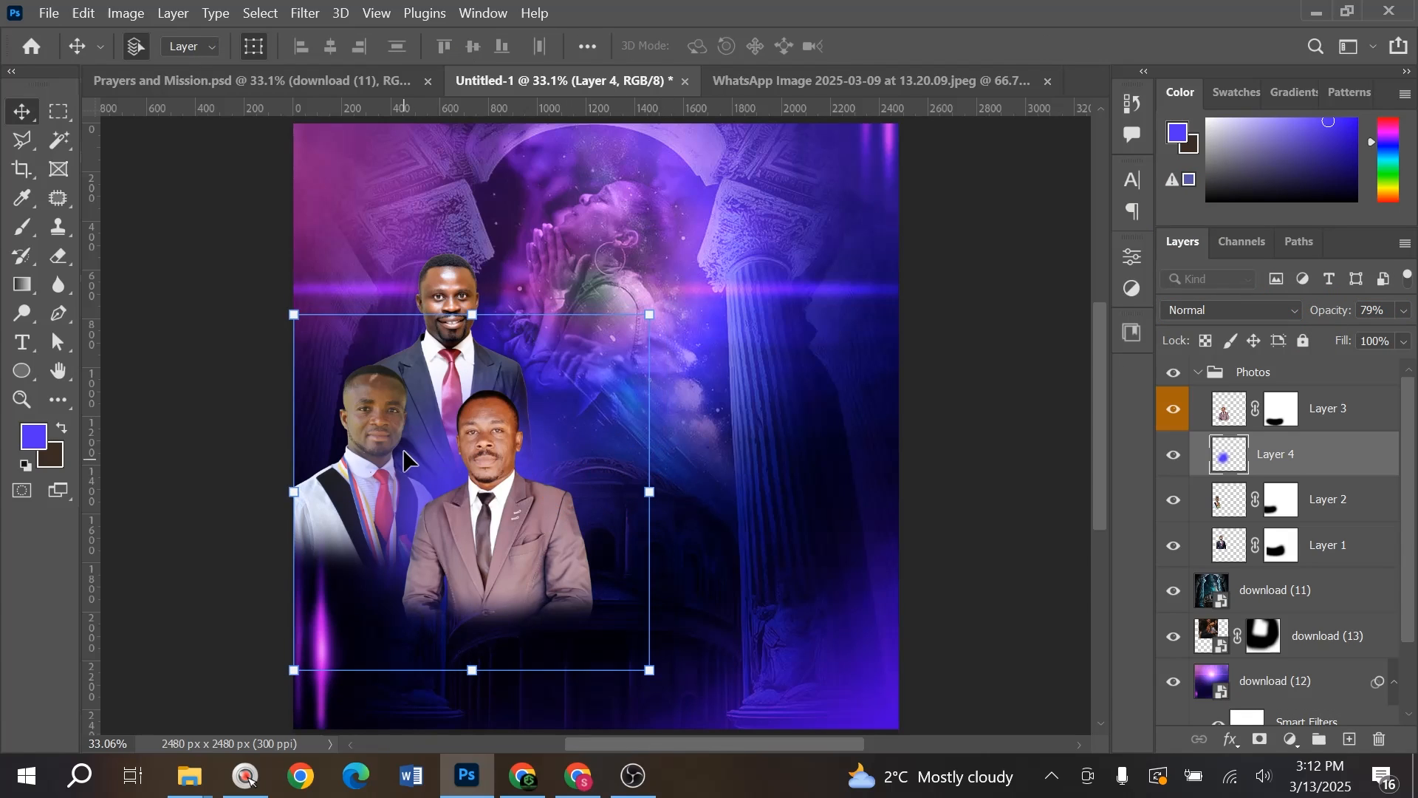
{"action": "left_click", "coordinate": [378, 416]}
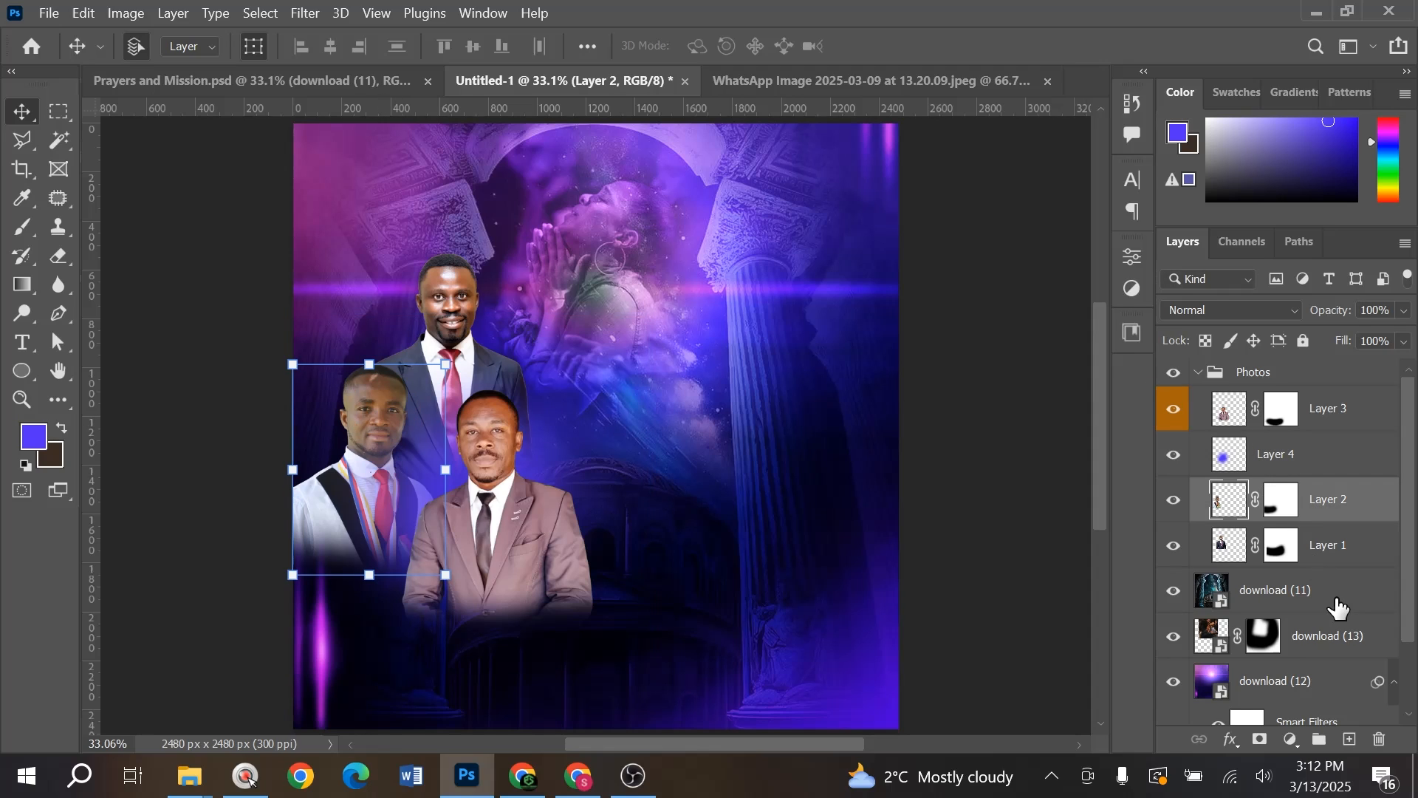
- Add Layer 5 above Layer 1, sample light purple, and paint a glow, undoing the extra stroke
{"action": "left_click", "coordinate": [1334, 549]}
{"action": "left_click", "coordinate": [1351, 740]}
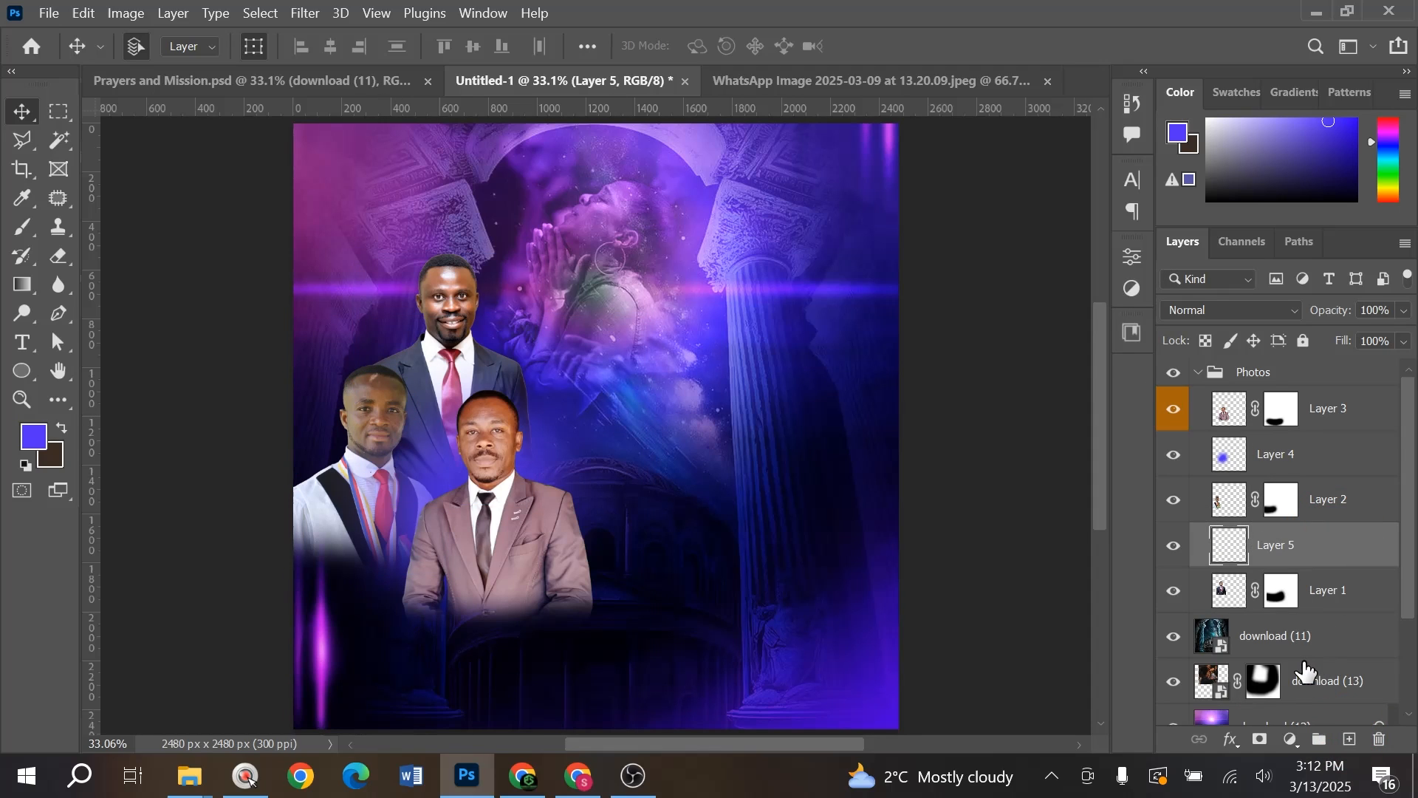
{"action": "key", "text": "b"}
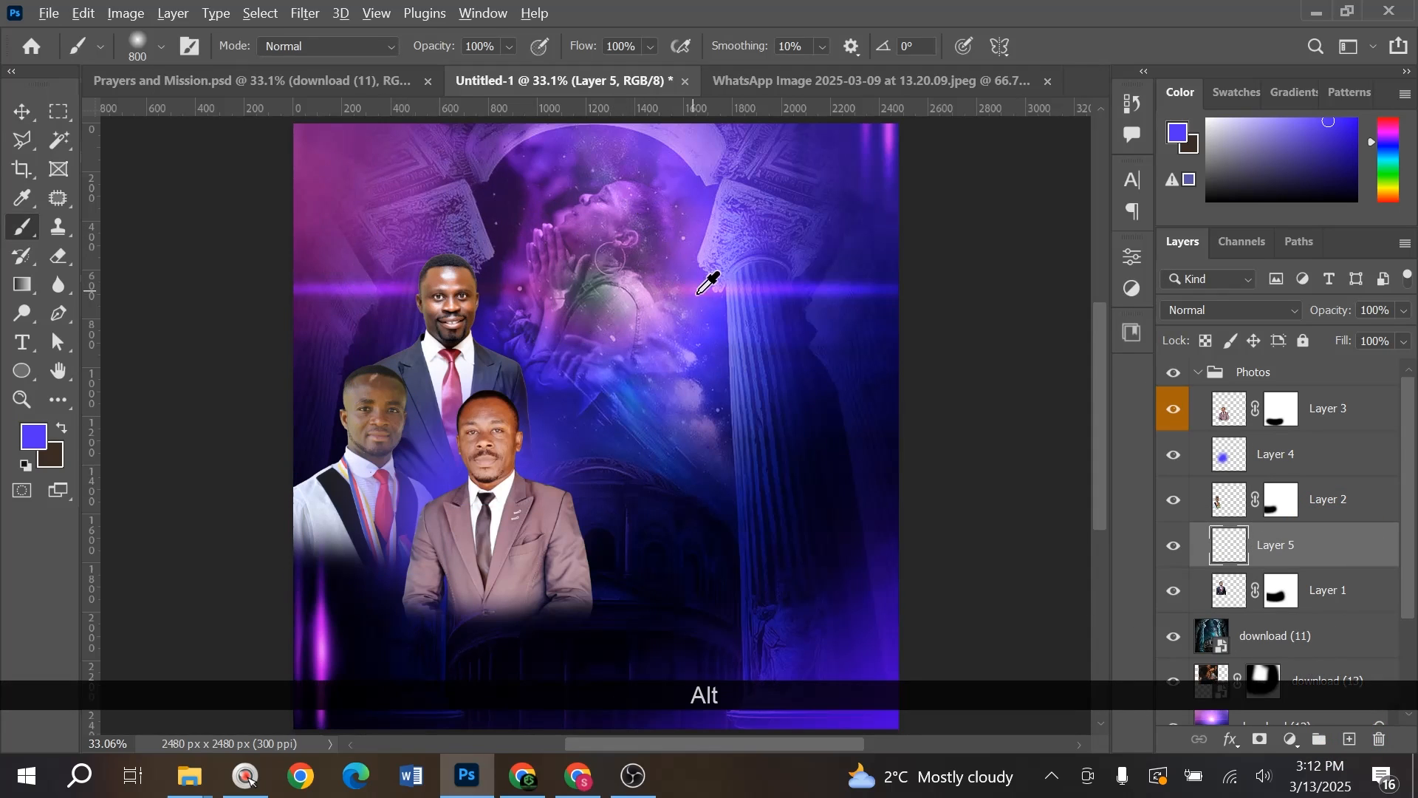
{"action": "left_click", "coordinate": [702, 286], "text": "alt"}
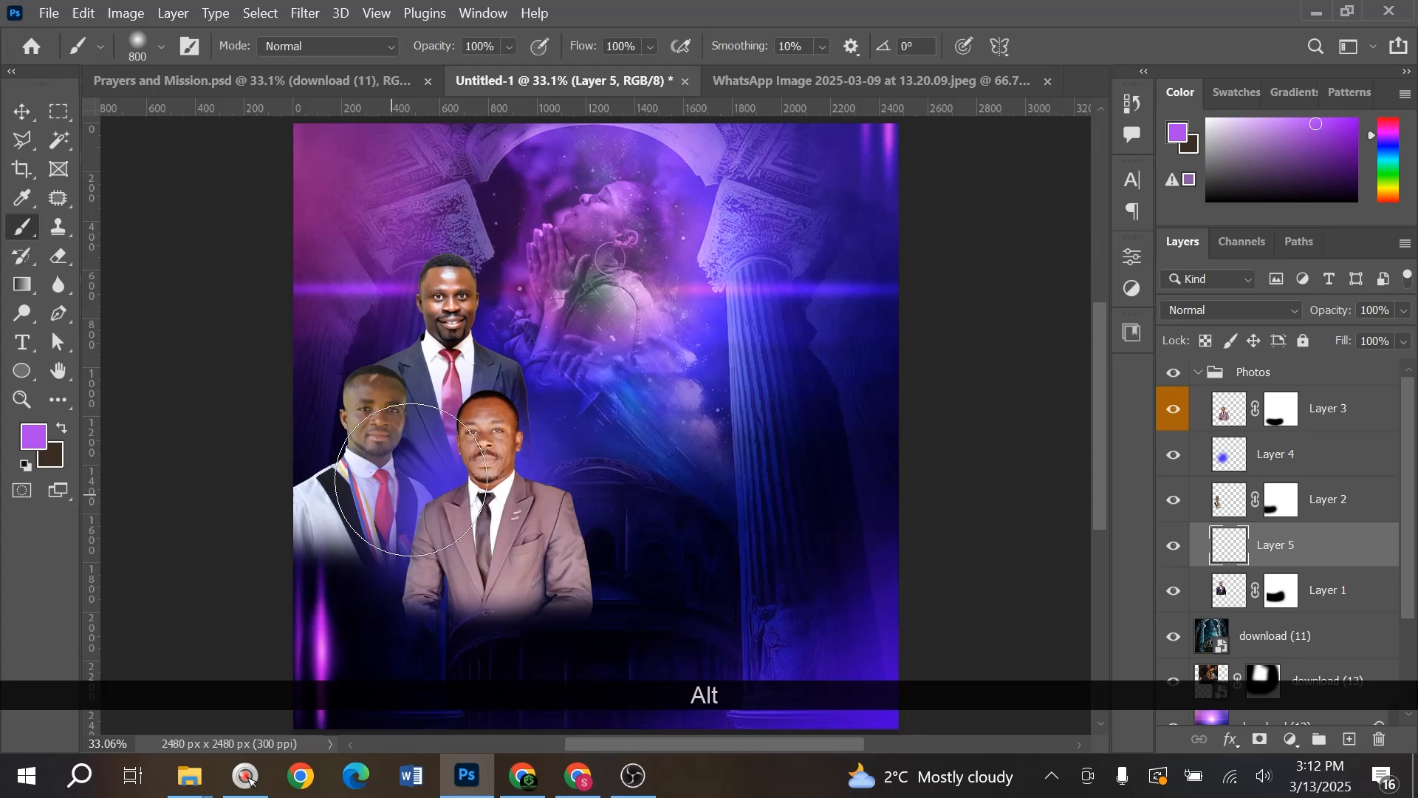
{"action": "left_click_drag", "start_coordinate": [1288, 126], "coordinate": [1286, 115]}
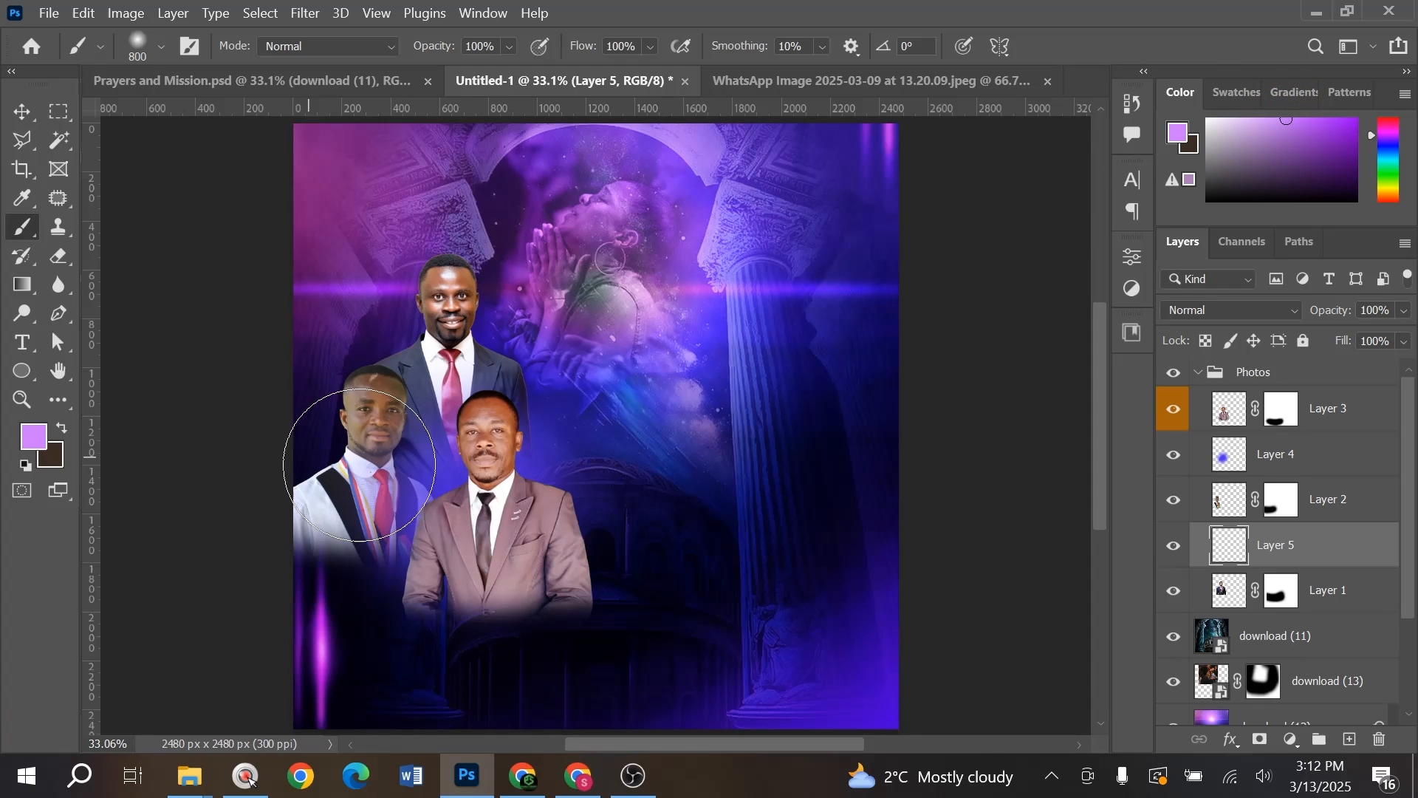
{"action": "left_click", "coordinate": [321, 469]}
{"action": "key", "text": "ctrl+z"}
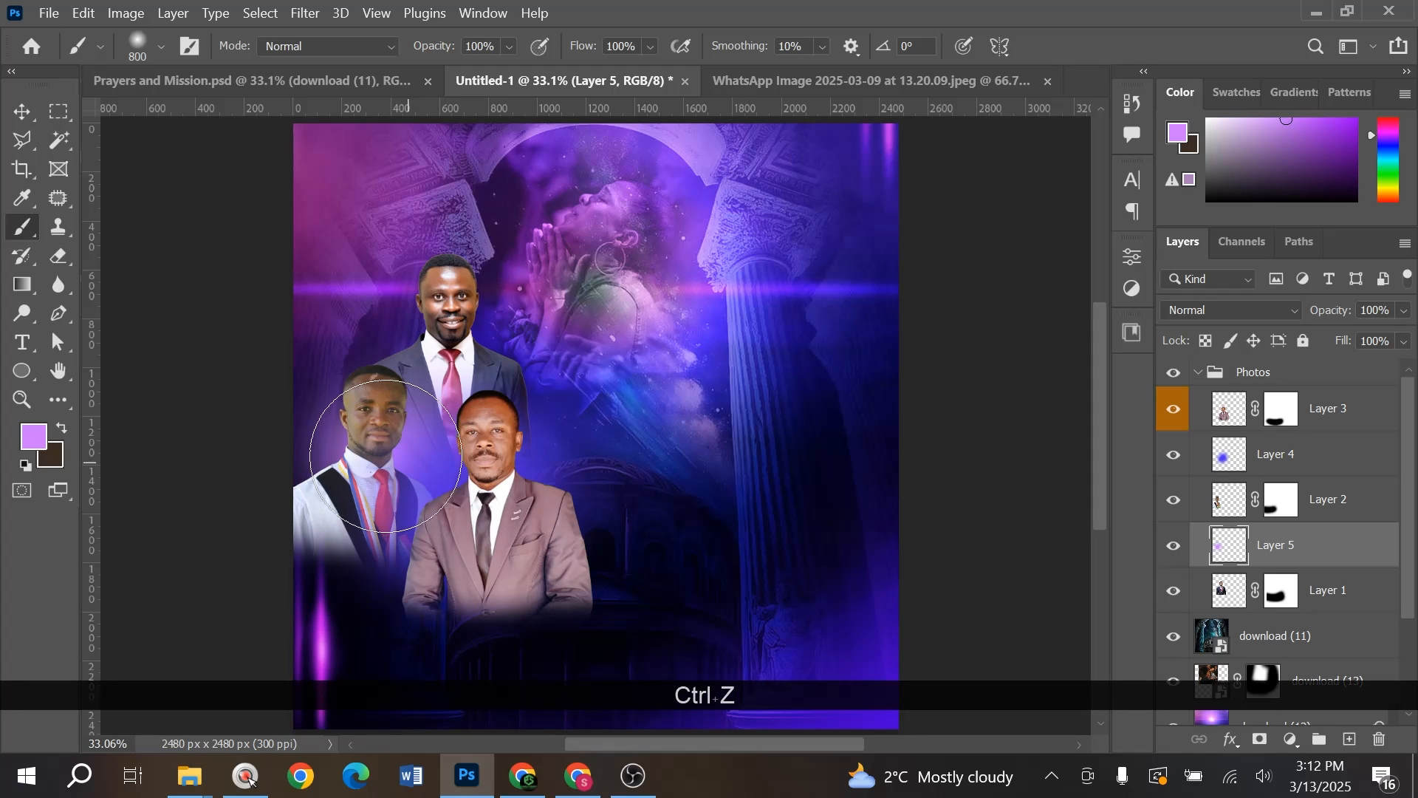
{"action": "key", "text": "v"}
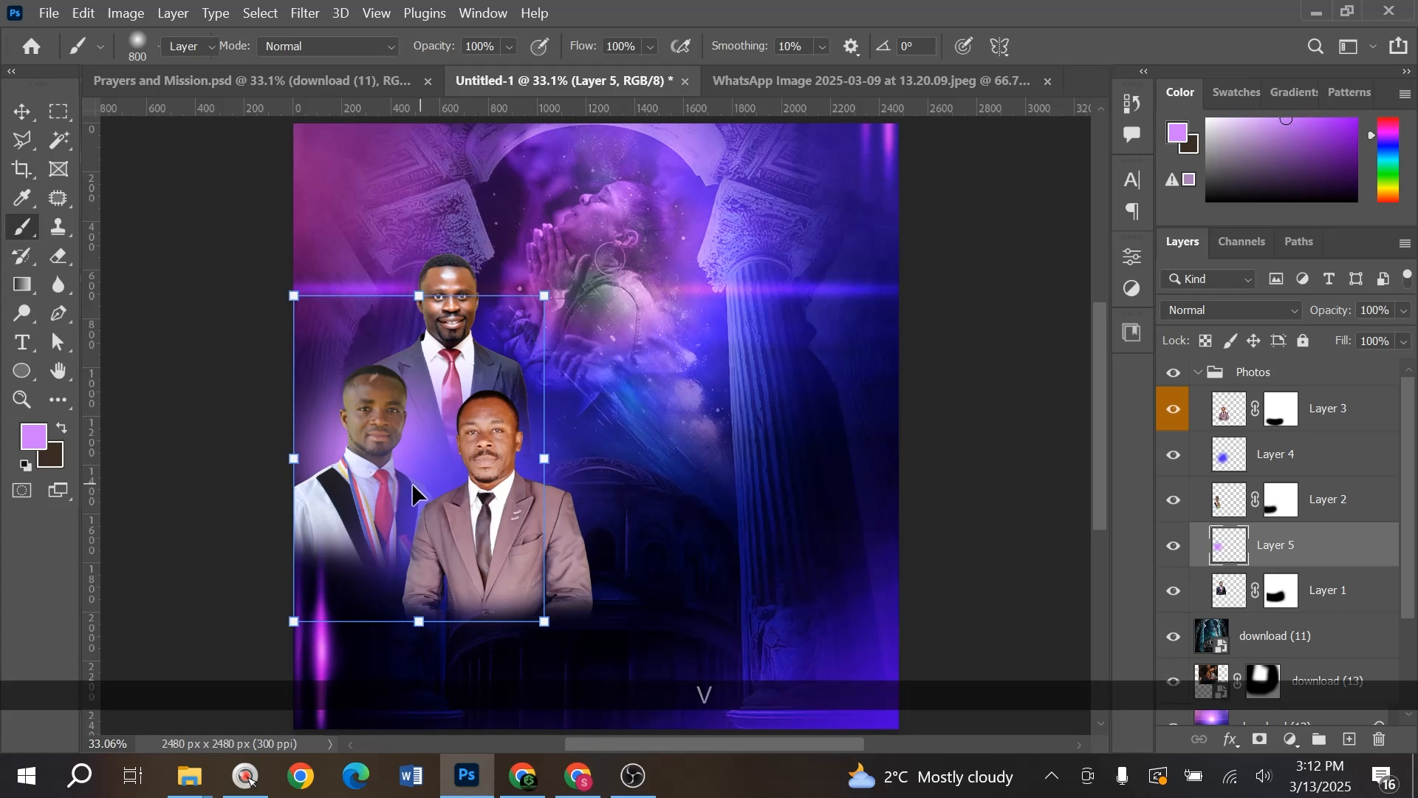
{"action": "key", "text": "ctrl"}
- Widen the purple glow evenly on both sides behind the men, keeping Normal blend mode
{"action": "left_click_drag", "start_coordinate": [399, 464], "coordinate": [397, 464]}
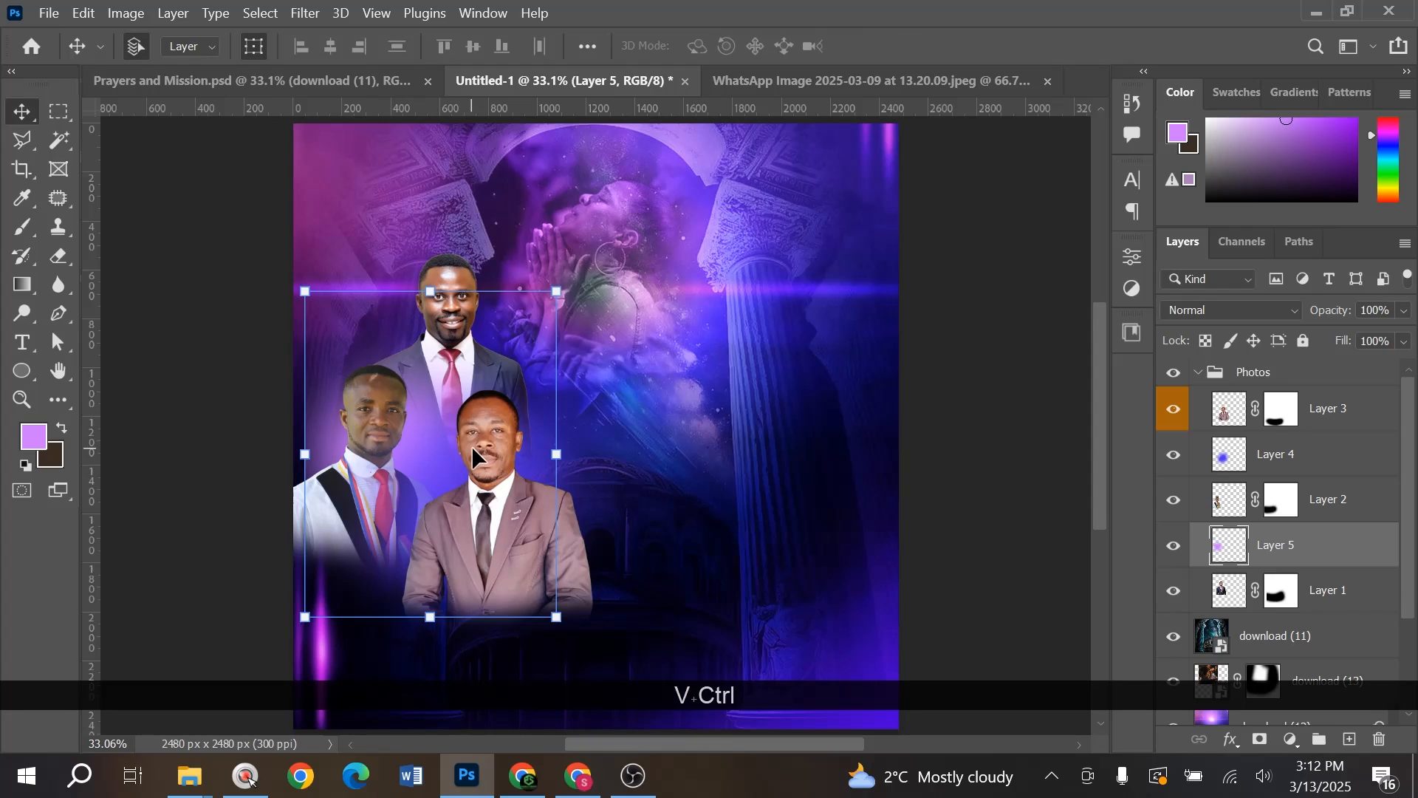
{"action": "left_click_drag", "start_coordinate": [565, 452], "coordinate": [508, 503]}
{"action": "double_click", "coordinate": [508, 503]}
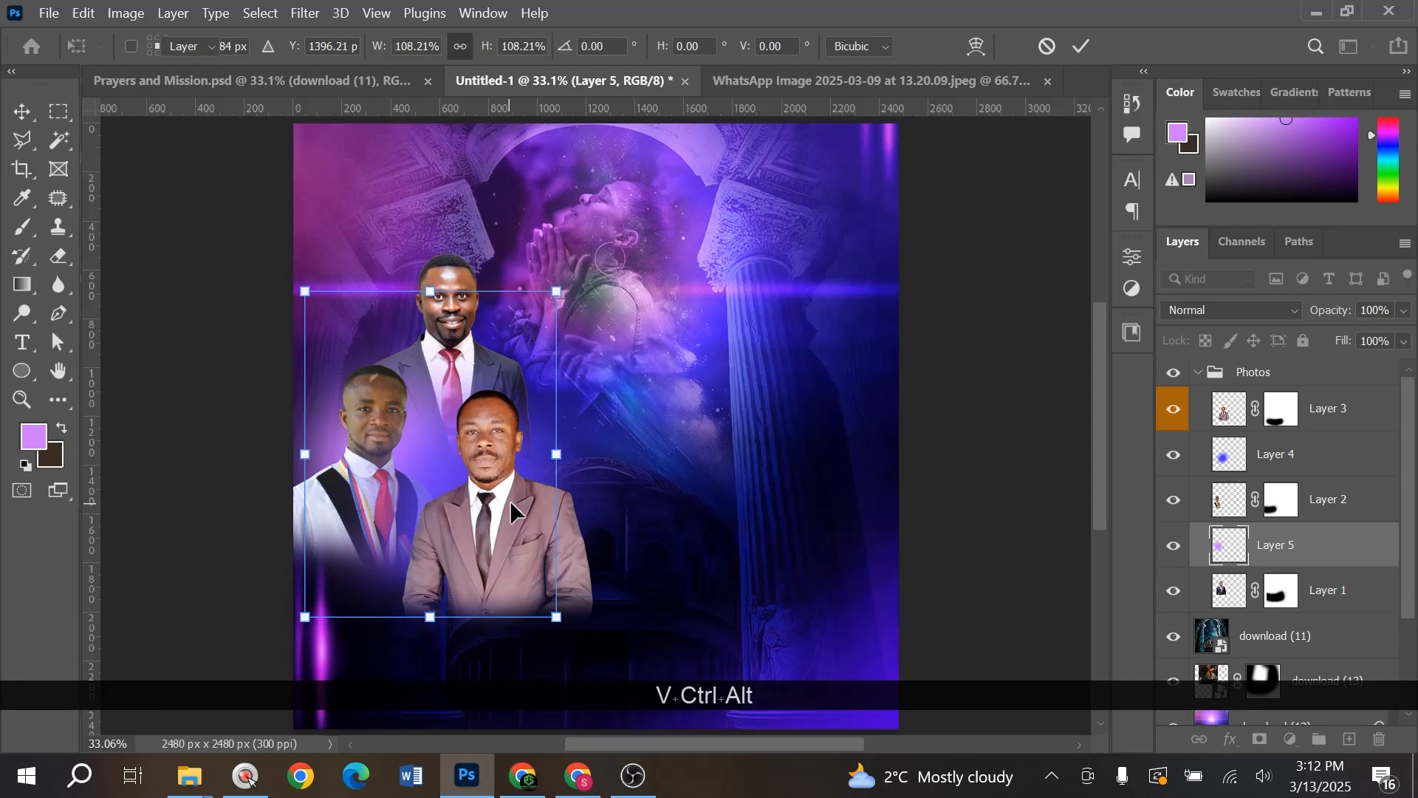
{"action": "left_click", "coordinate": [1232, 316]}
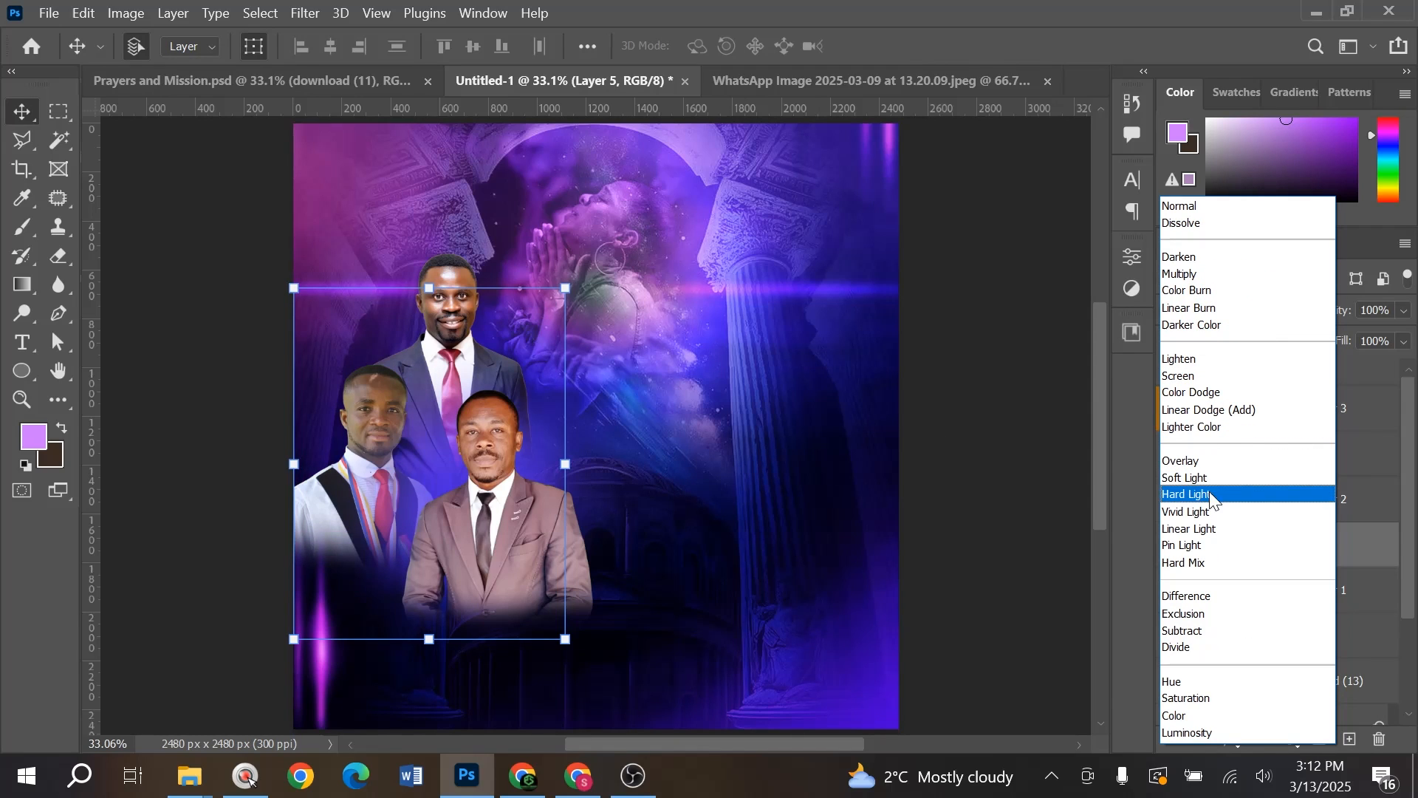
{"action": "left_click", "coordinate": [451, 513]}
- Enlarge the man in white slightly from his centre, to about 103%
{"action": "left_click", "coordinate": [339, 492]}
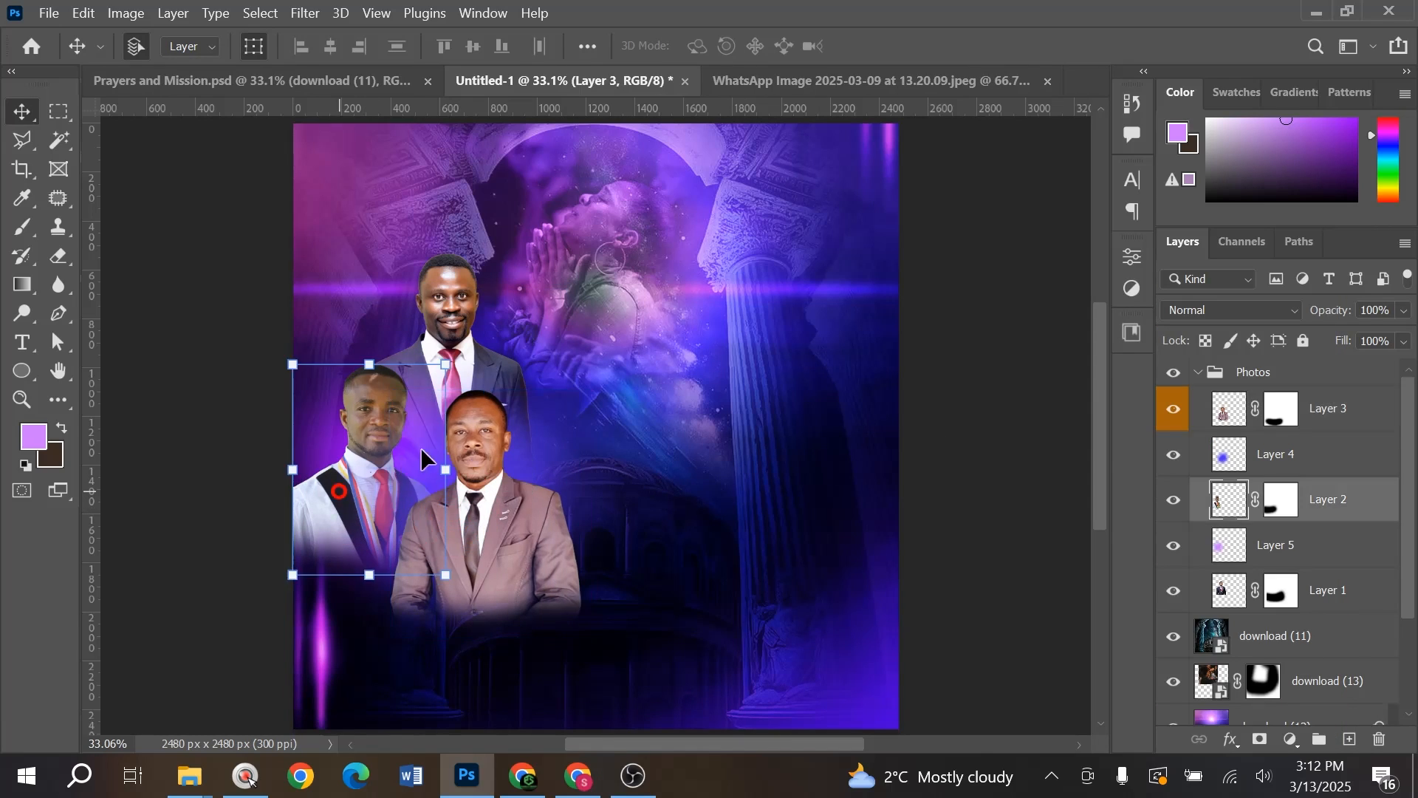
{"action": "left_click_drag", "start_coordinate": [449, 364], "coordinate": [454, 361]}
{"action": "key", "text": "Return"}
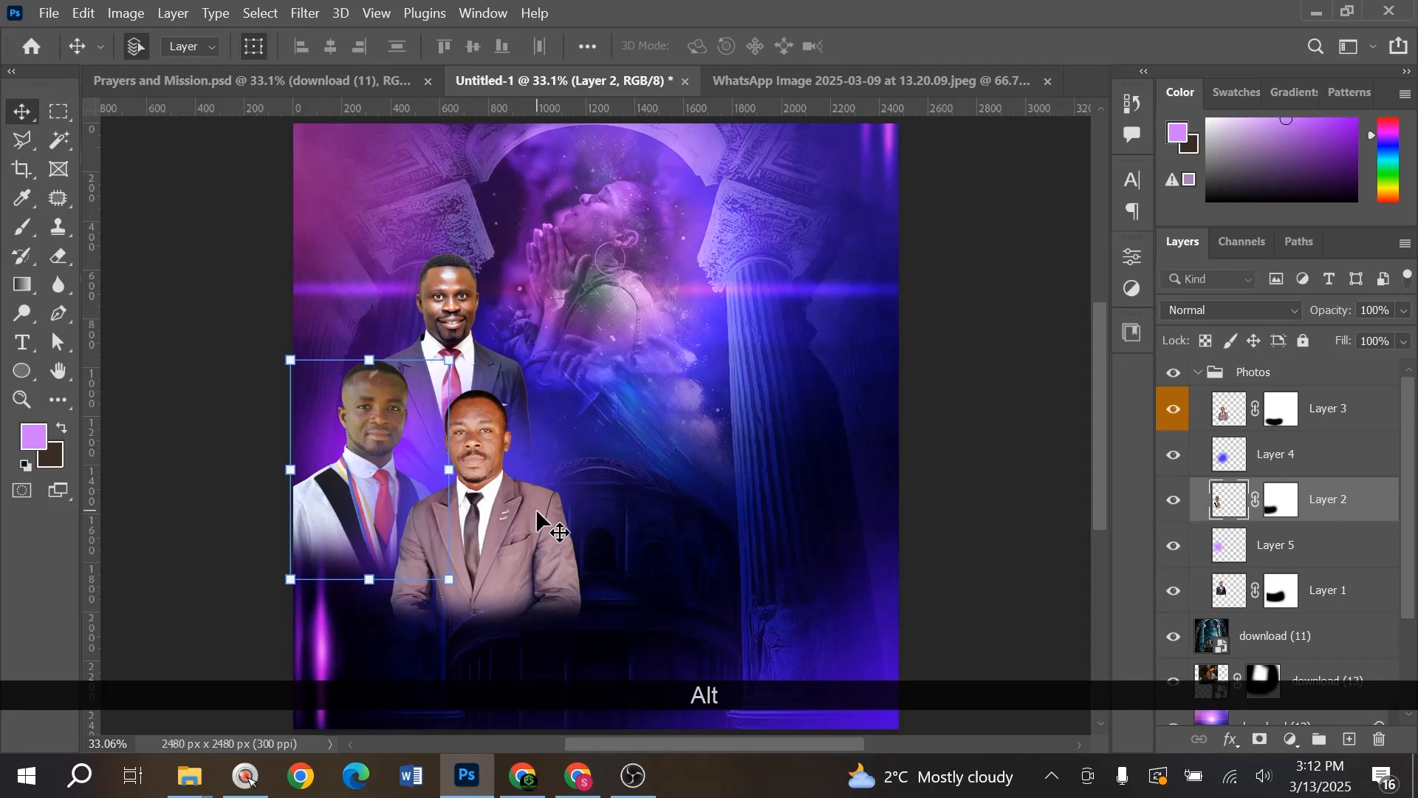
- Shift the brown-suited man slightly to the right beside the man in white
{"action": "left_click", "coordinate": [535, 508]}
{"action": "left_click_drag", "start_coordinate": [538, 509], "coordinate": [550, 513]}
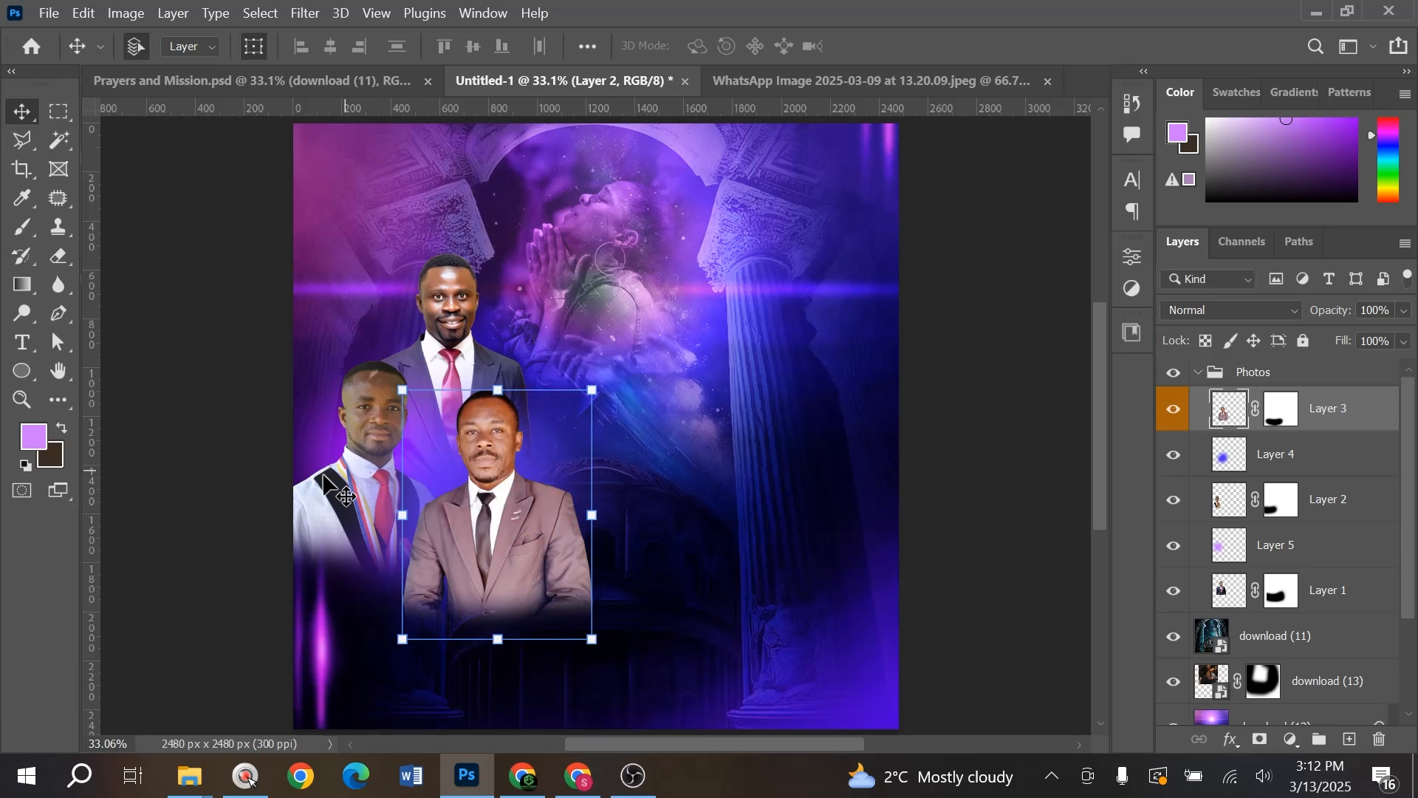
{"action": "left_click", "coordinate": [349, 476]}
- Brighten the man in white's highlights and deepen his shadows with Levels
{"action": "key", "text": "ctrl+l"}
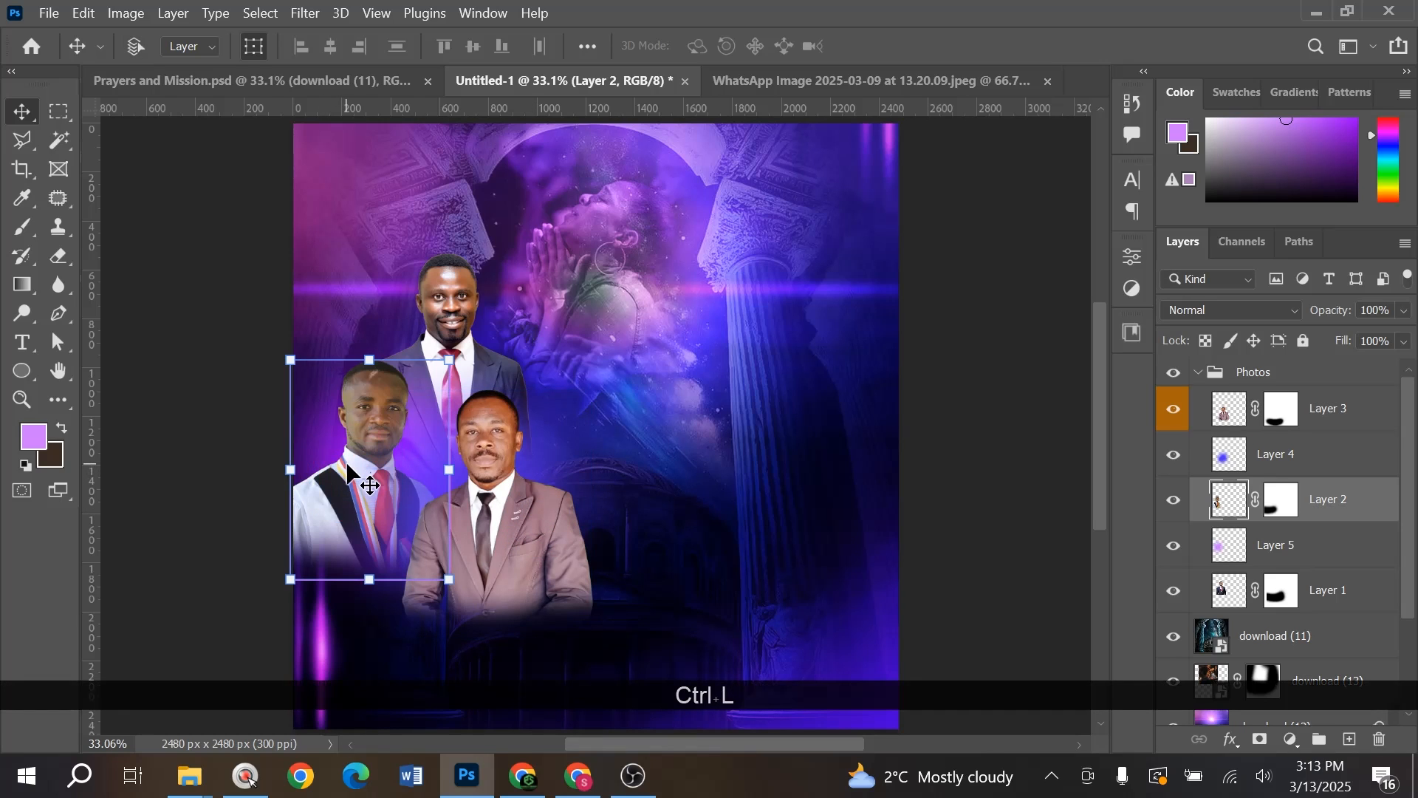
{"action": "key", "text": "Escape"}
{"action": "key", "text": "ctrl+l"}
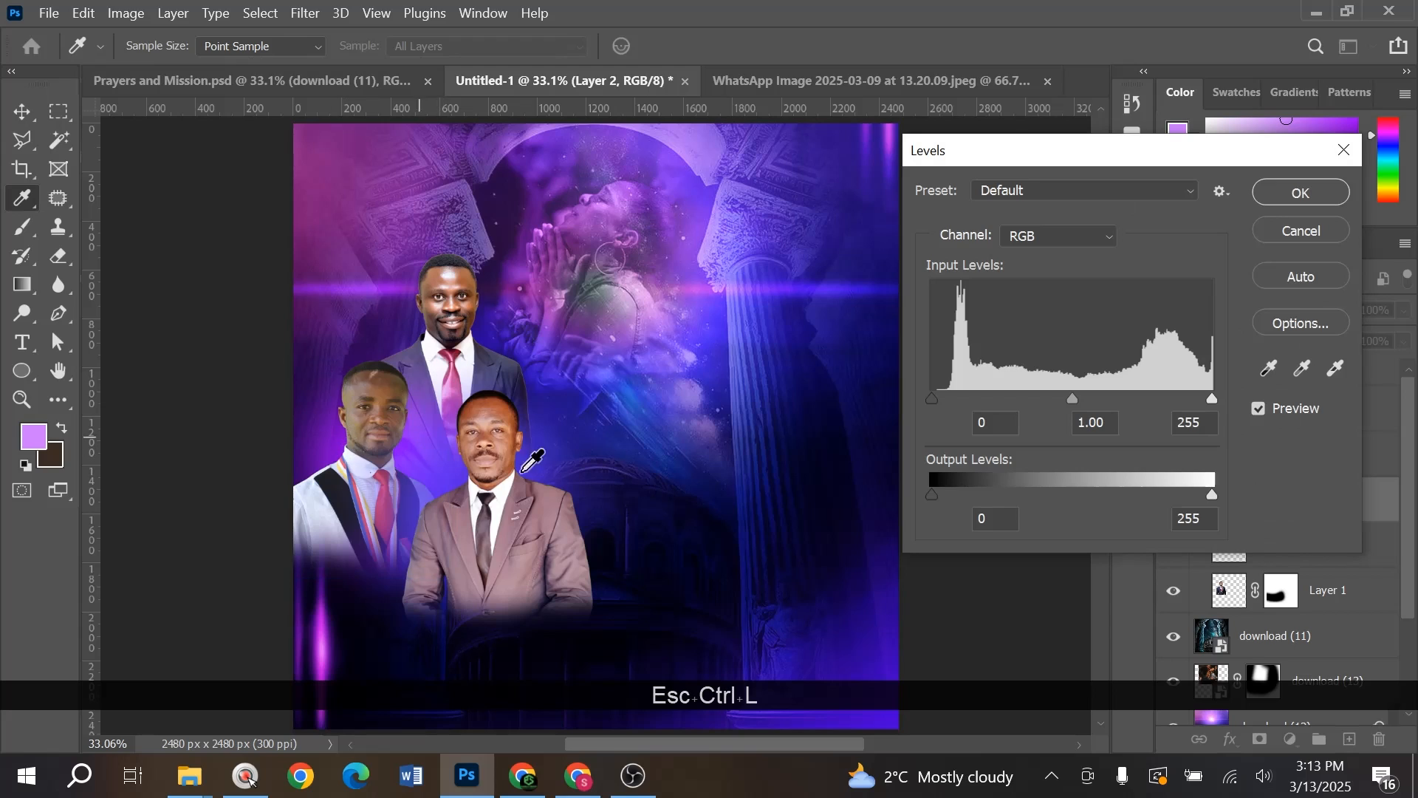
{"action": "left_click_drag", "start_coordinate": [1211, 399], "coordinate": [1178, 399]}
{"action": "left_click_drag", "start_coordinate": [933, 399], "coordinate": [943, 398]}
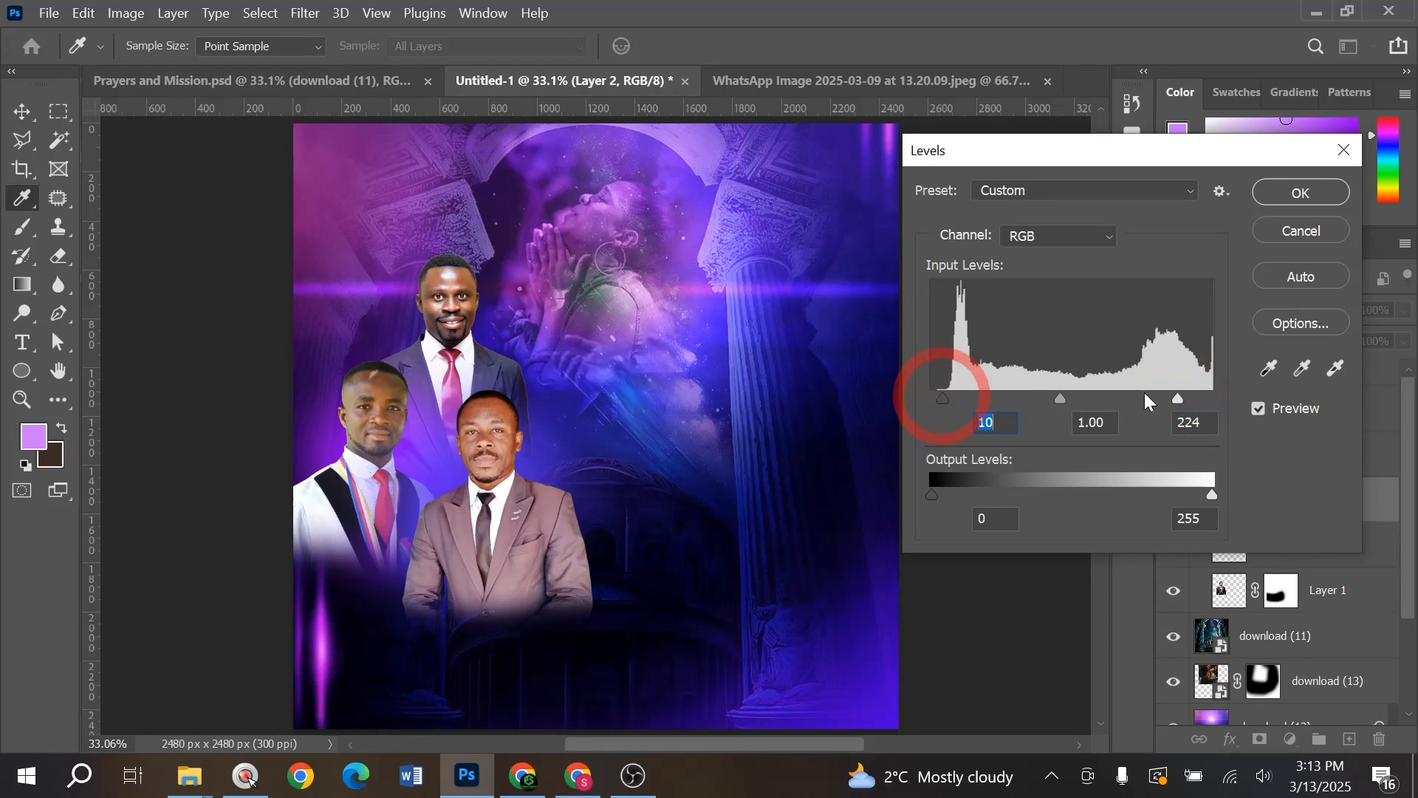
{"action": "left_click_drag", "start_coordinate": [1178, 399], "coordinate": [1163, 399]}
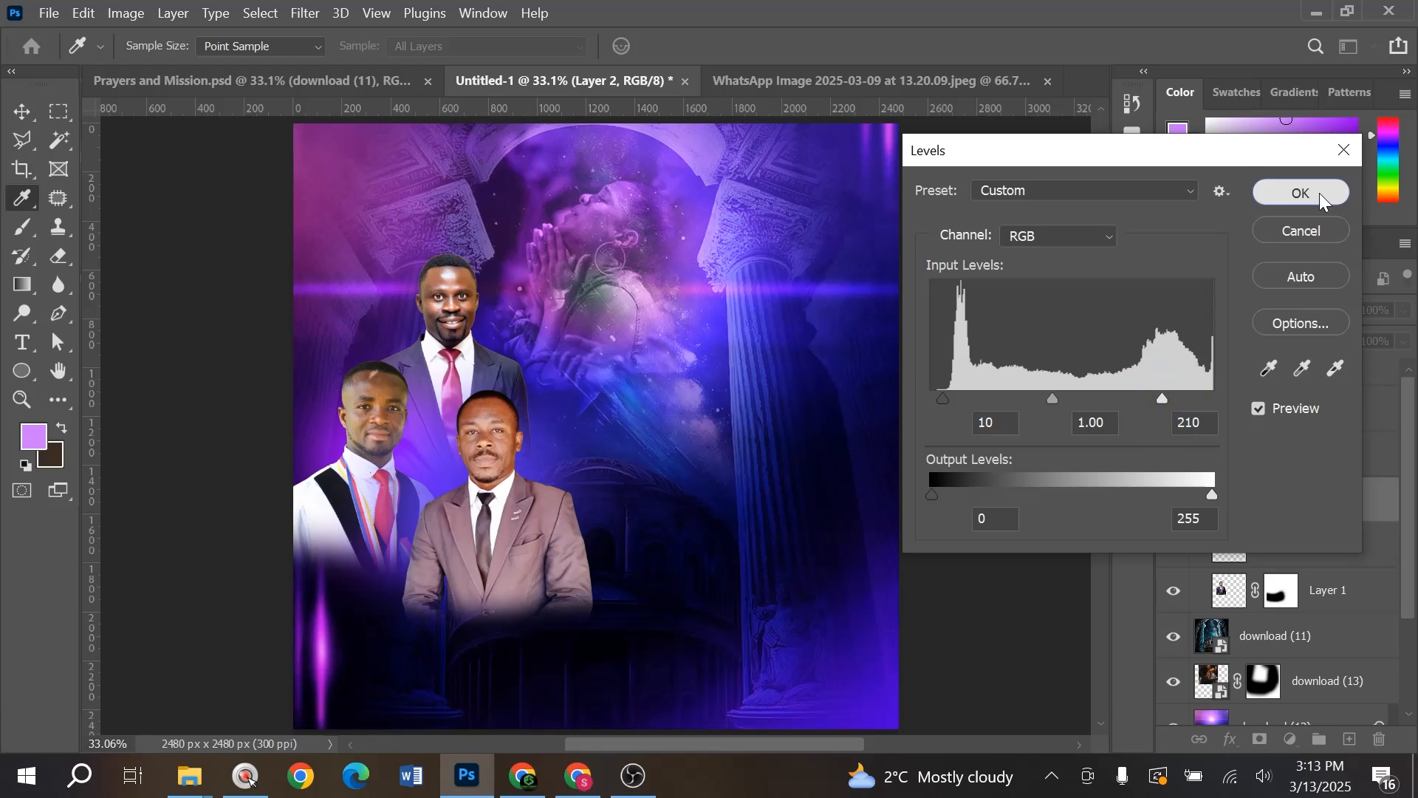
{"action": "left_click", "coordinate": [1320, 193]}
- Lift his midtones with Curves and warm his tones toward yellow and red with Color Balance
{"action": "key", "text": "ctrl+m"}
{"action": "left_click_drag", "start_coordinate": [917, 278], "coordinate": [917, 266]}
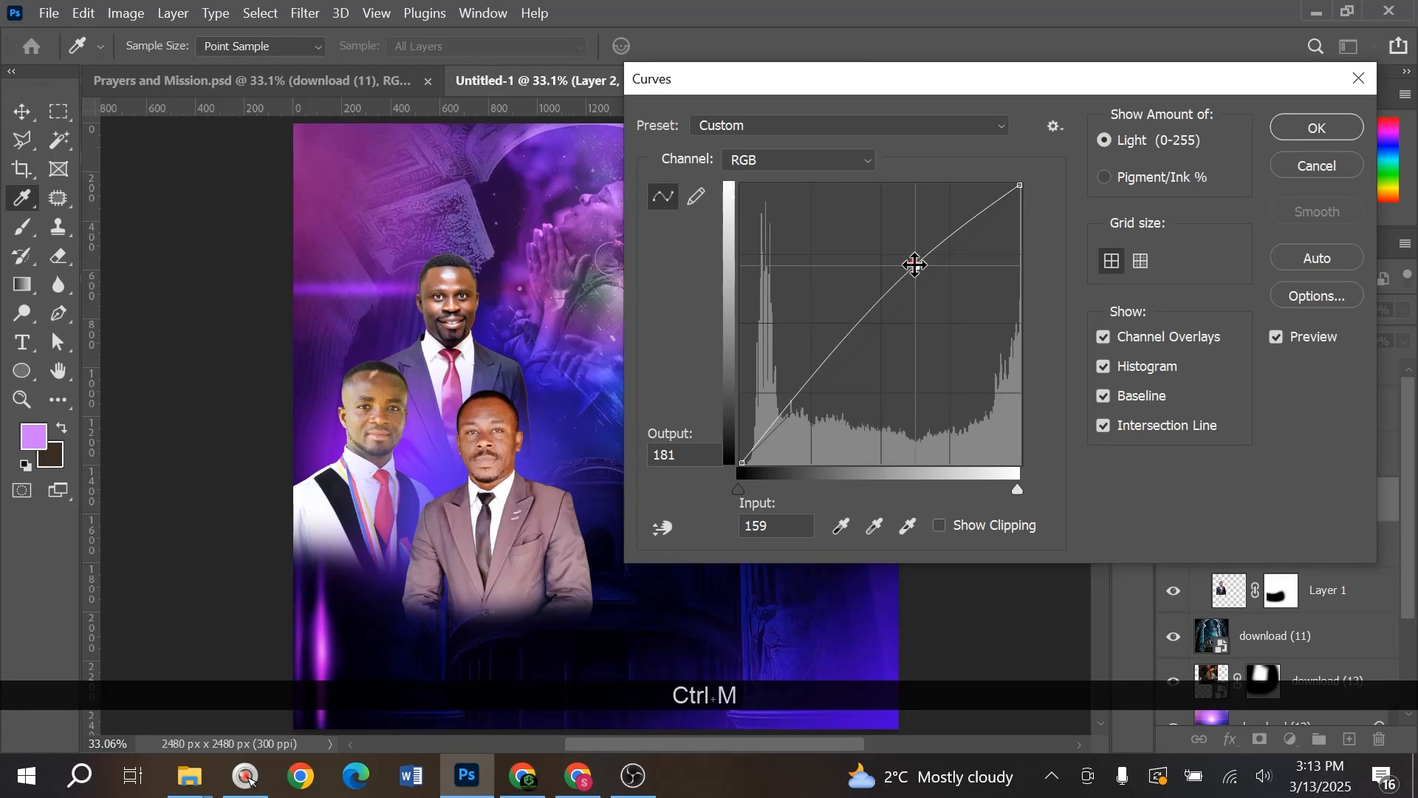
{"action": "left_click", "coordinate": [1279, 122]}
{"action": "key", "text": "ctrl+b"}
{"action": "left_click_drag", "start_coordinate": [956, 280], "coordinate": [935, 283]}
{"action": "left_click_drag", "start_coordinate": [969, 234], "coordinate": [970, 229]}
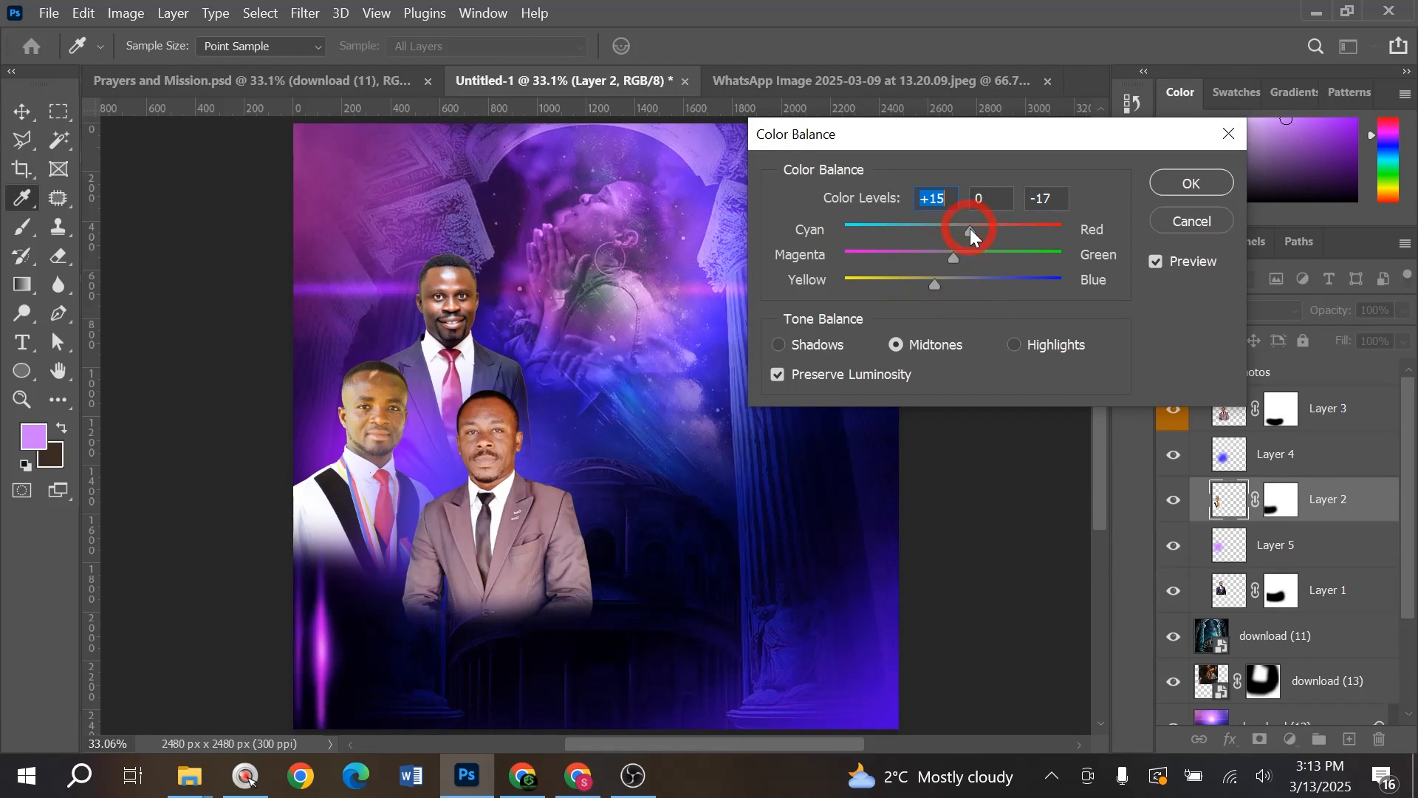
{"action": "left_click", "coordinate": [1195, 189]}
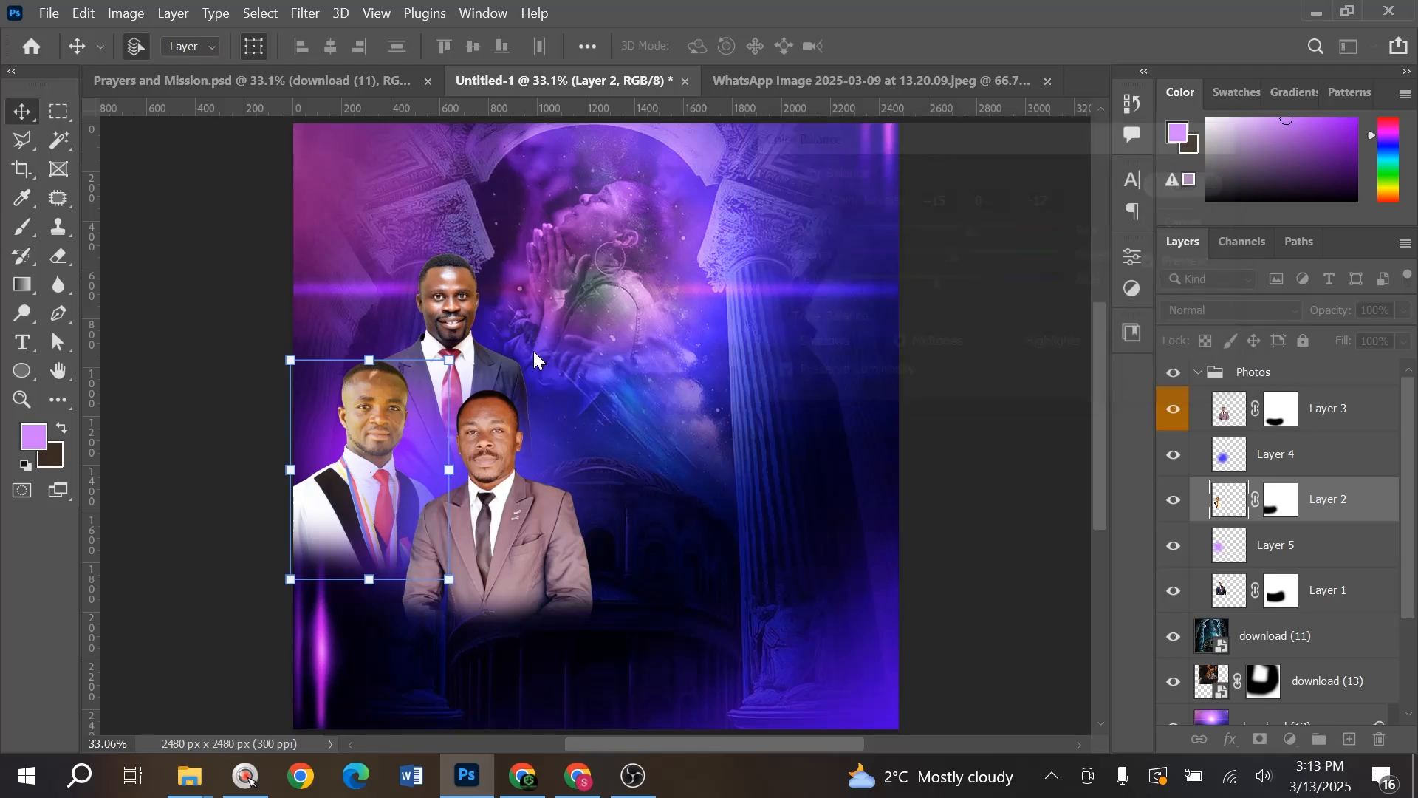
- Enlarge the top dark-suited man on Layer 1 to about 109%
{"action": "left_click", "coordinate": [482, 310], "text": "ctrl"}
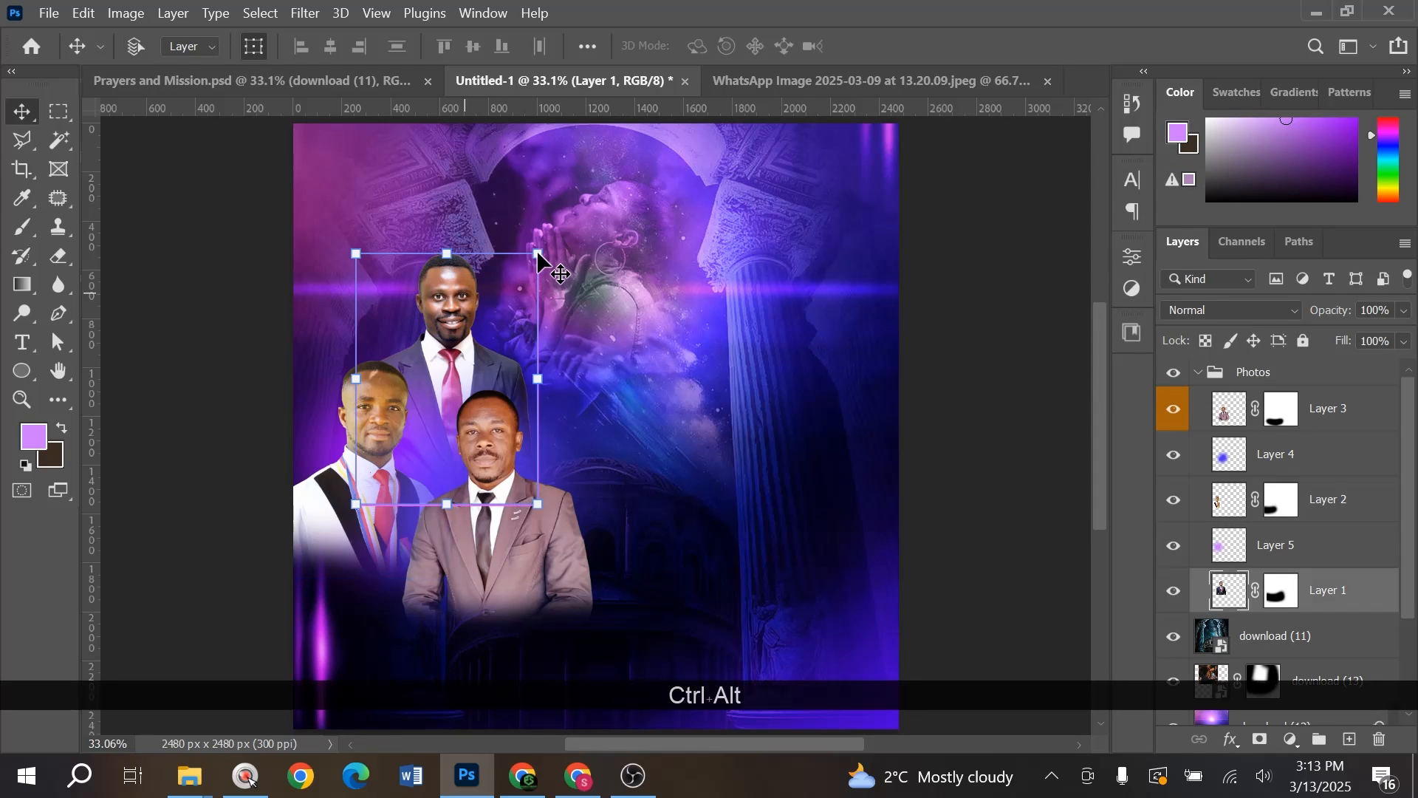
{"action": "mouse_move", "coordinate": [538, 254]}
{"action": "left_mouse_down"}
{"action": "mouse_move", "coordinate": [547, 237]}
{"action": "mouse_move", "coordinate": [537, 253]}
{"action": "left_mouse_up"}
{"action": "left_click", "coordinate": [470, 300]}
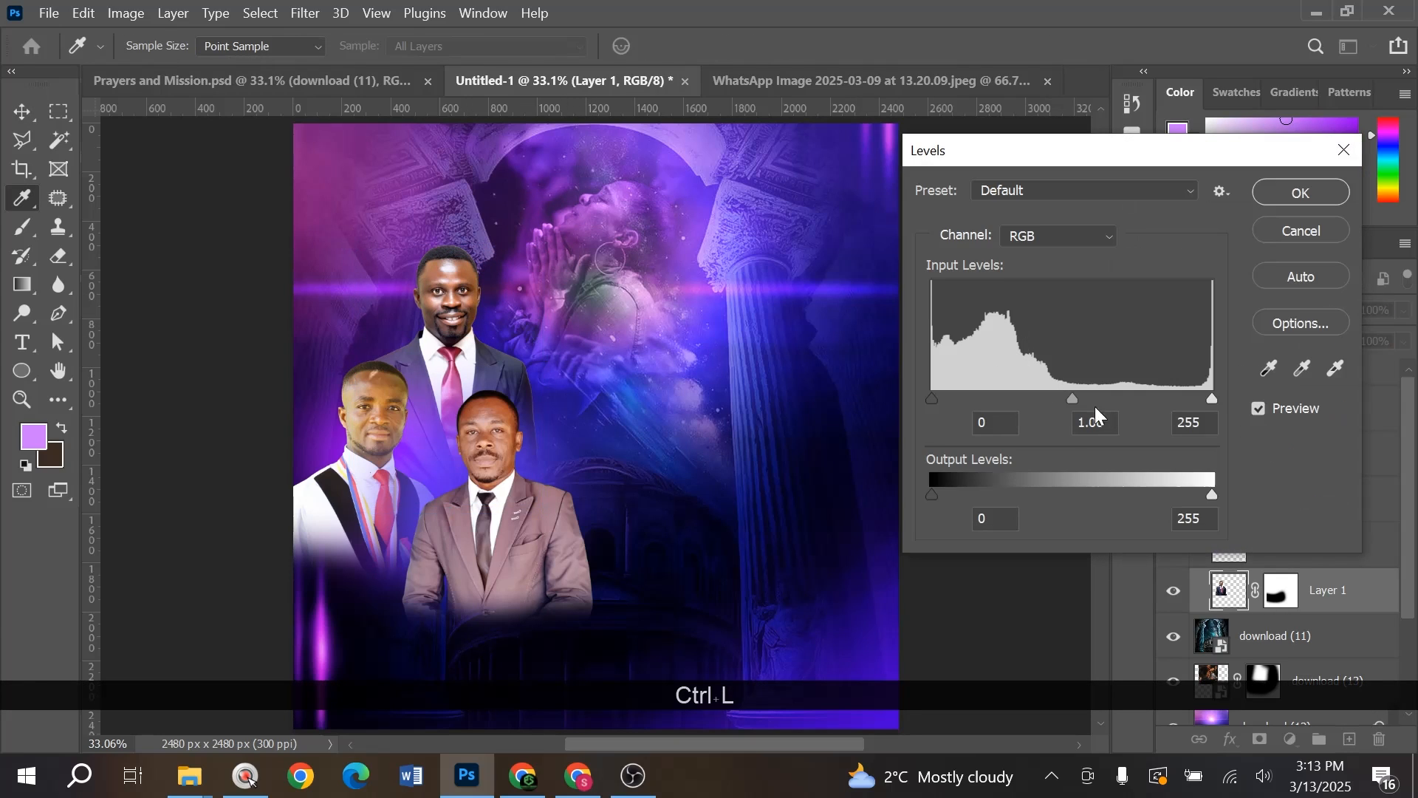
- Brighten the Layer 1 portrait with Levels, white input set to 241
{"action": "left_click_drag", "start_coordinate": [1200, 399], "coordinate": [1197, 399]}
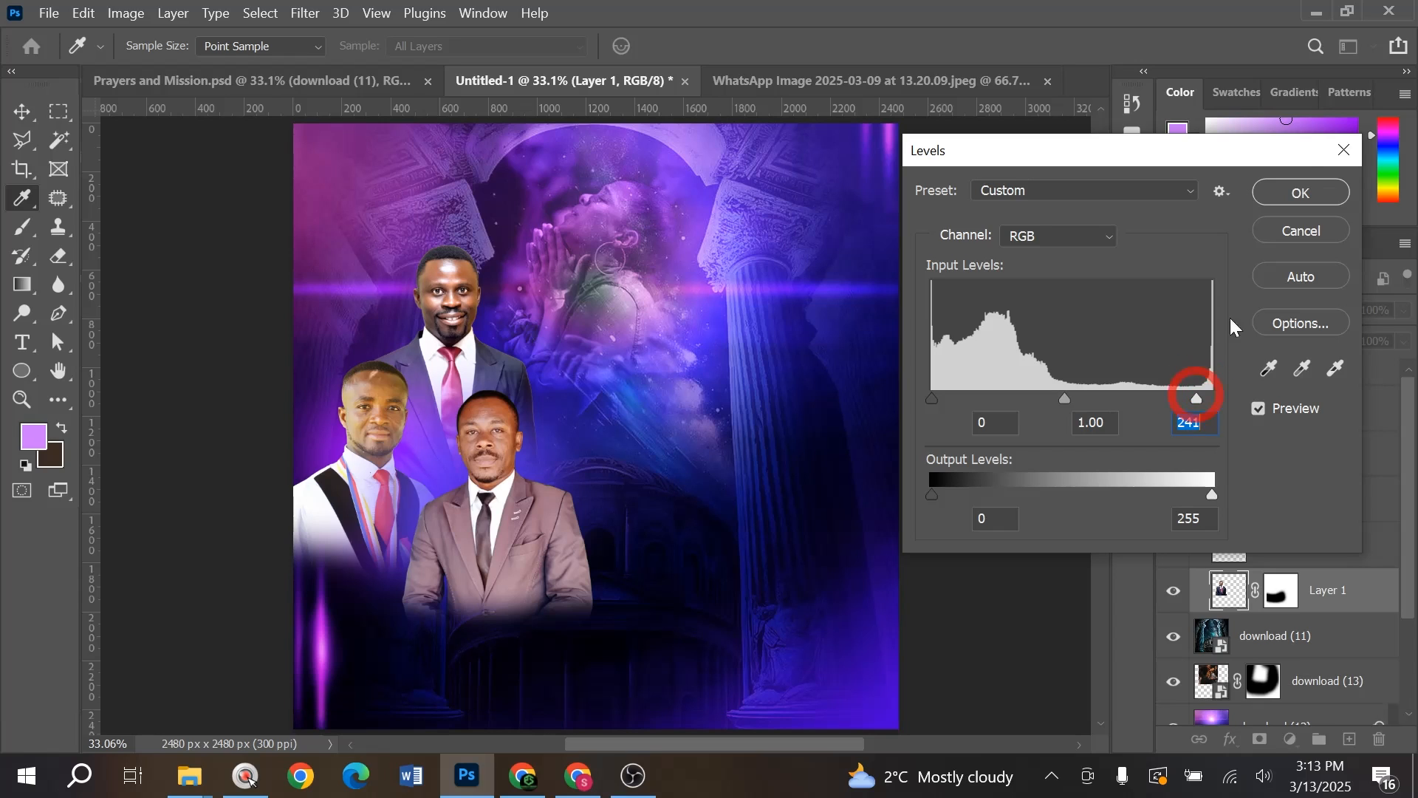
{"action": "left_click", "coordinate": [1301, 192]}
{"action": "left_click", "coordinate": [964, 368], "text": "ctrl"}
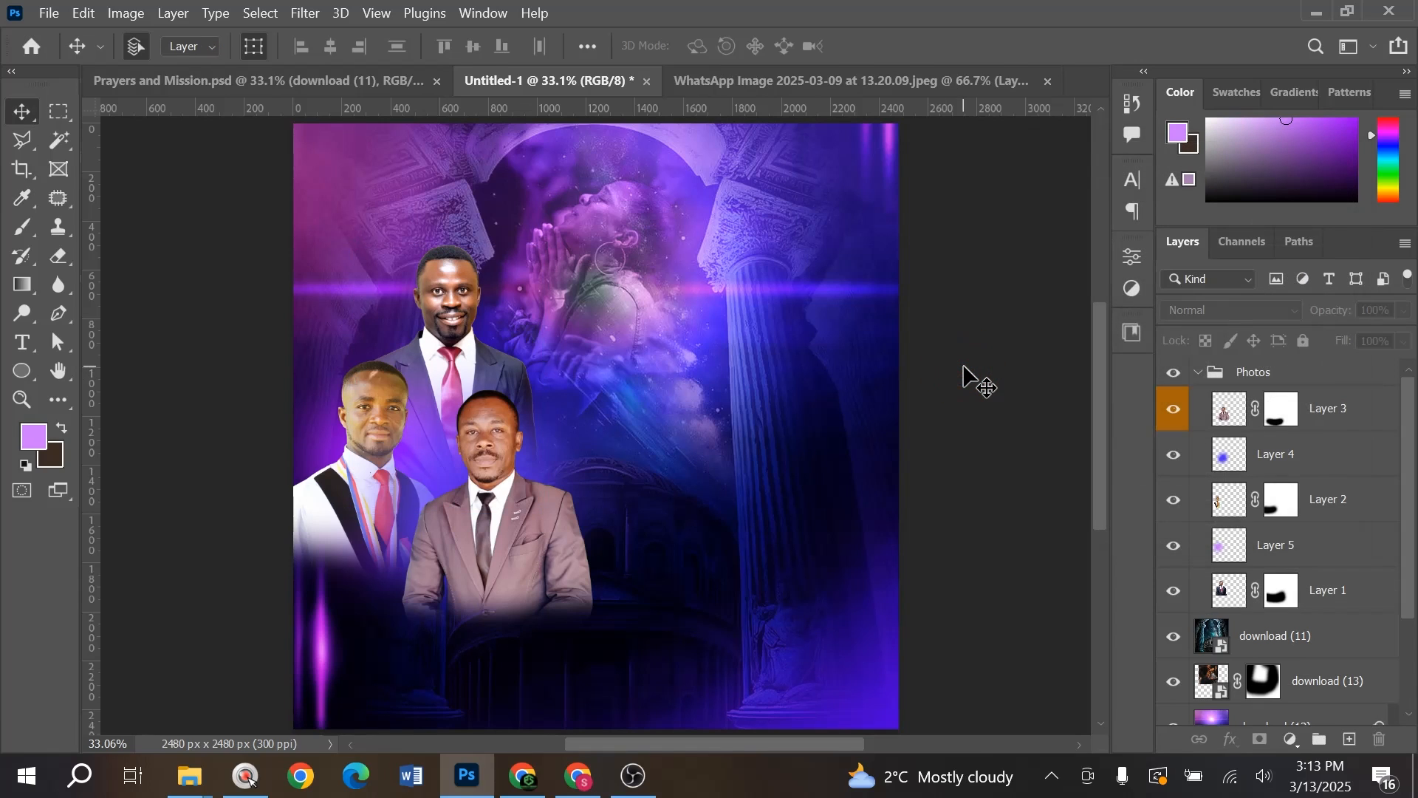
{"action": "key", "text": "ctrl+0"}
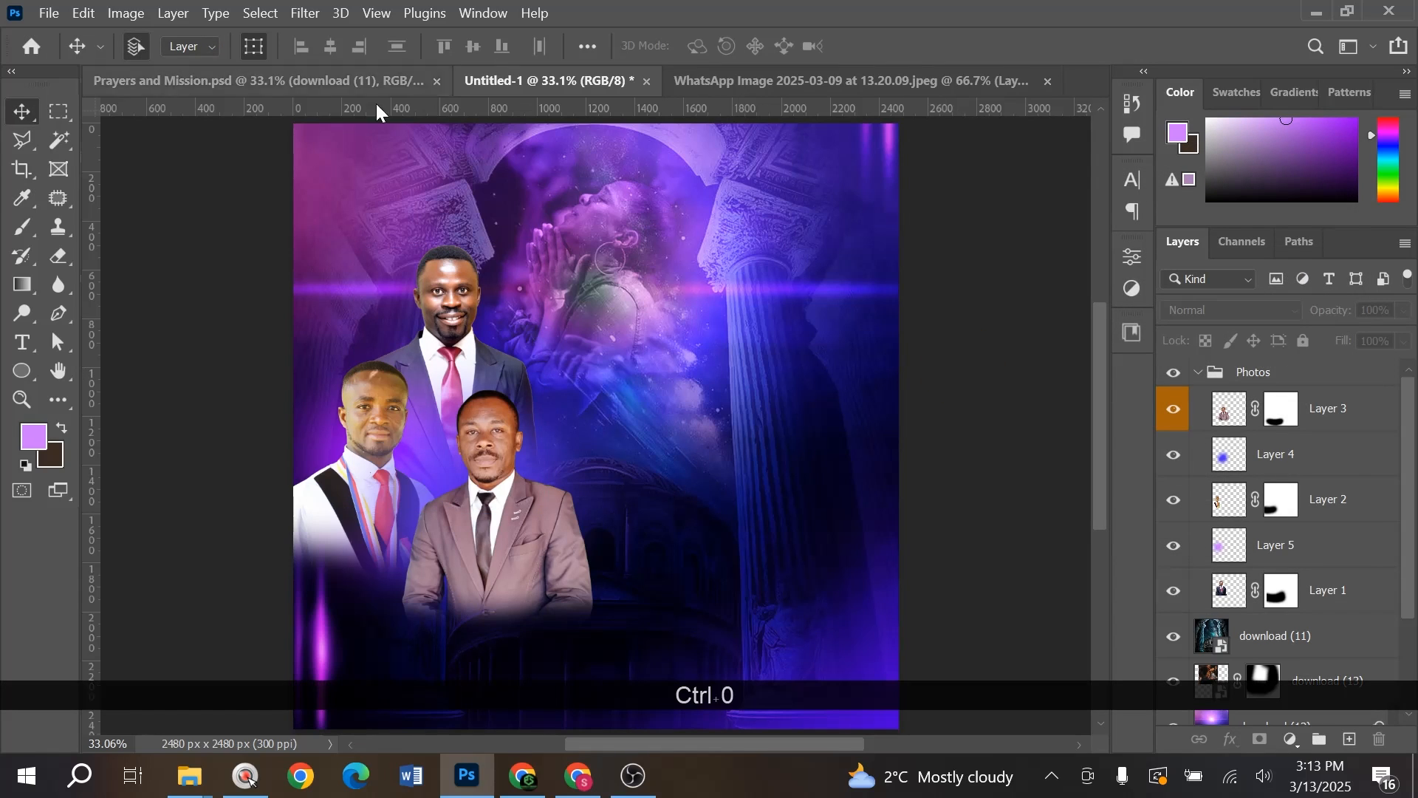
{"action": "left_click", "coordinate": [303, 82]}
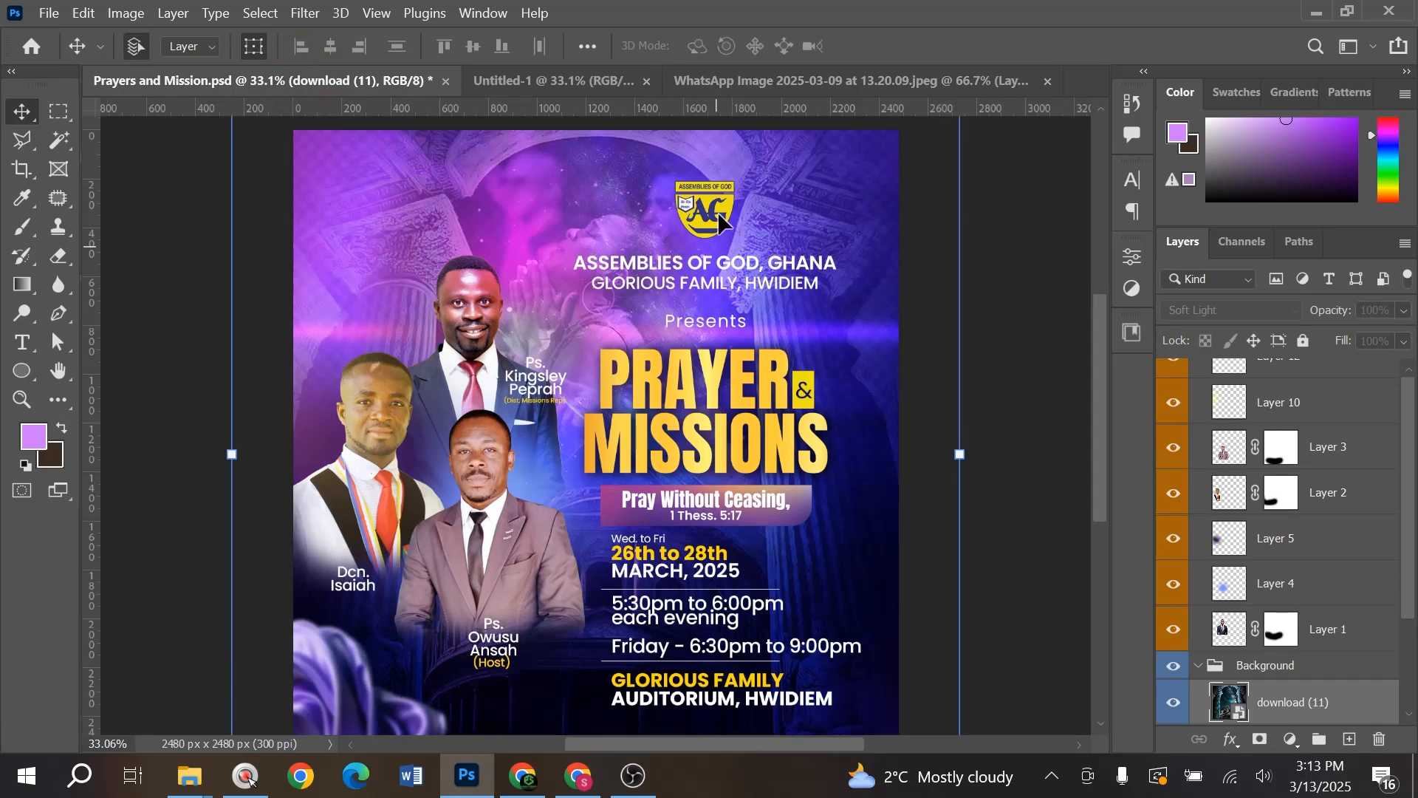
{"action": "left_click", "coordinate": [1018, 193]}
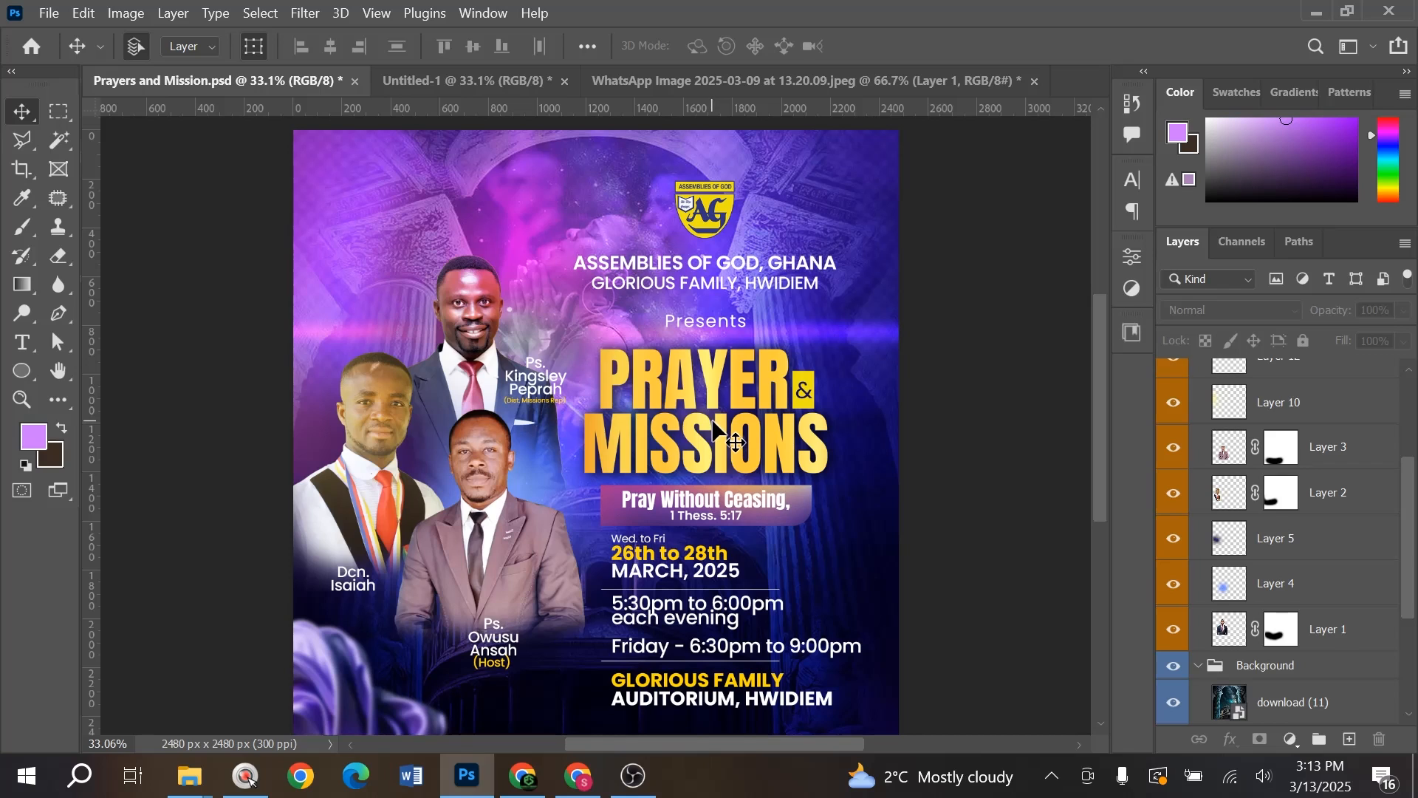
{"action": "left_click", "coordinate": [466, 80]}
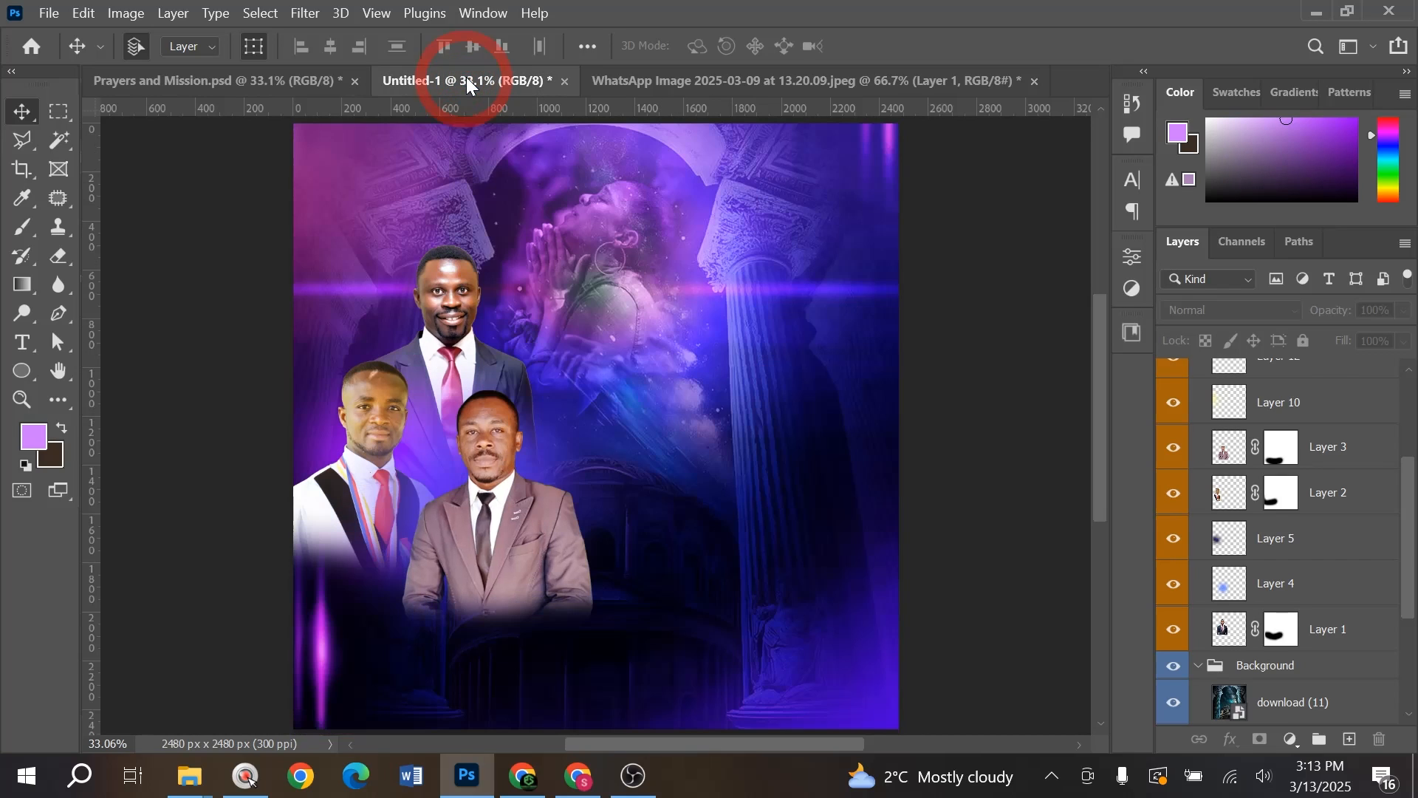
{"action": "key", "text": "alt+Tab"}
- Preview the Assemblies of God logo, then place it on the flyer scaled to about 18%
{"action": "left_click", "coordinate": [512, 406]}
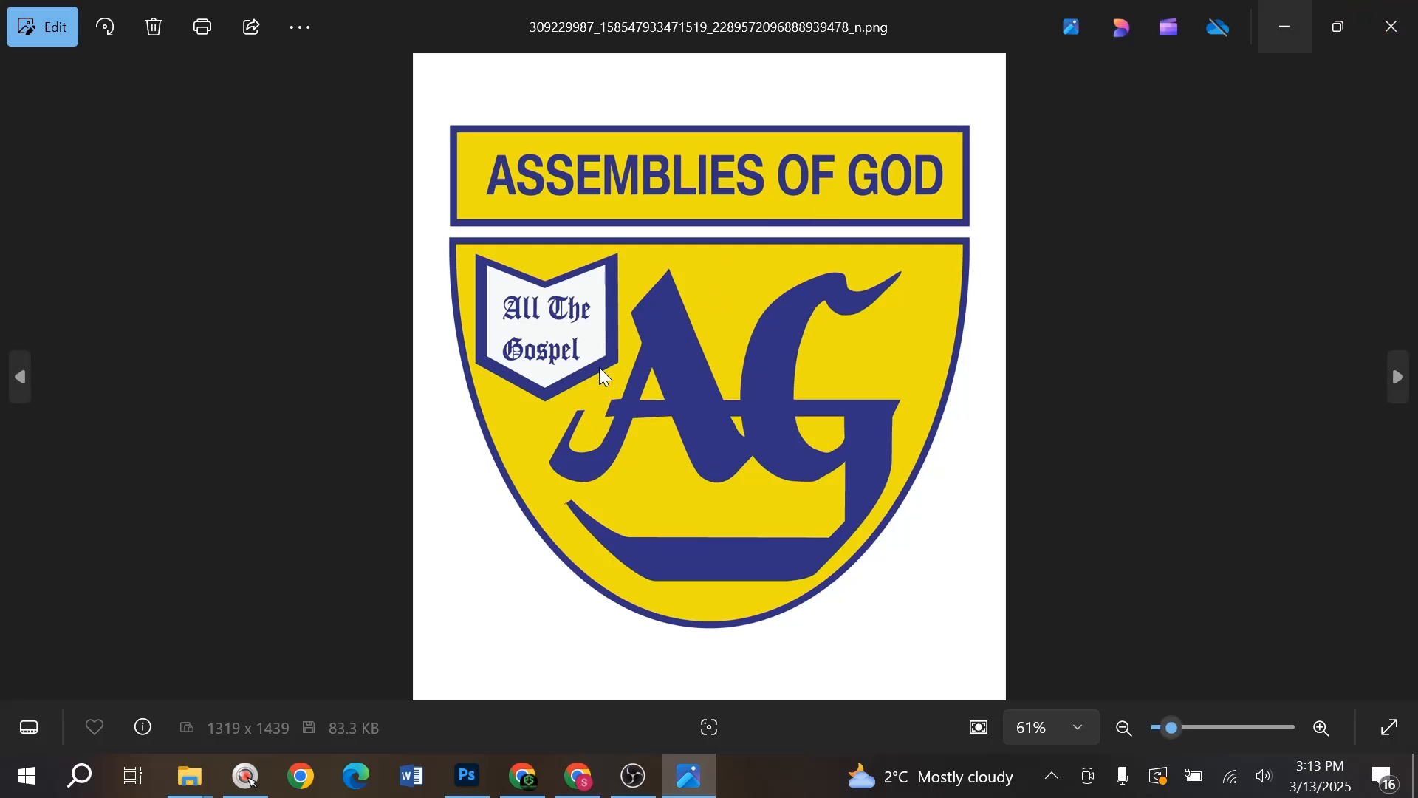
{"action": "left_click", "coordinate": [1415, 30]}
{"action": "left_click_drag", "start_coordinate": [558, 421], "coordinate": [749, 465]}
{"action": "left_click_drag", "start_coordinate": [868, 434], "coordinate": [448, 474]}
- Confirm the logo placement and mask out its white backing using a Magic Wand selection
{"action": "key", "text": "Return"}
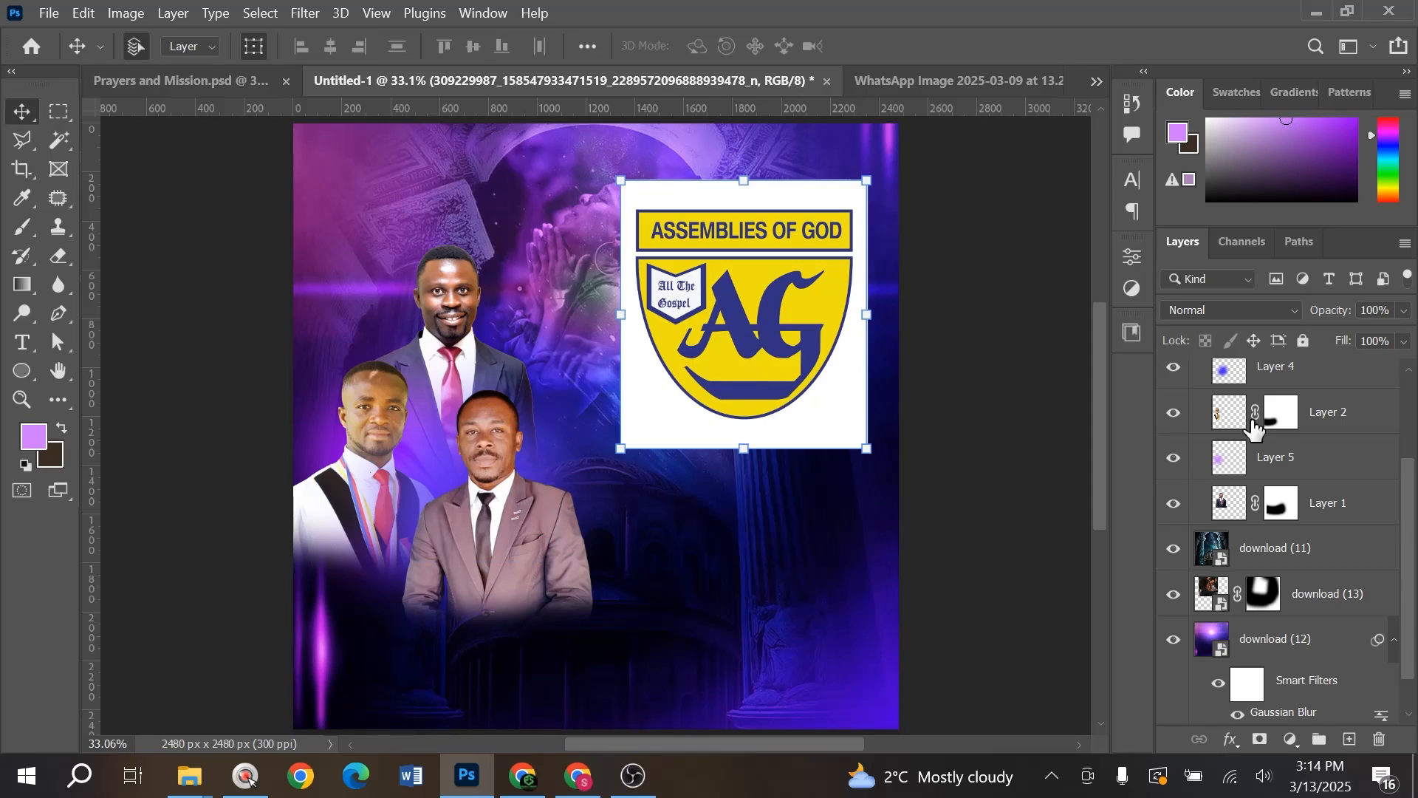
{"action": "scroll", "coordinate": [1300, 532], "scroll_direction": "up", "scroll_amount": 3}
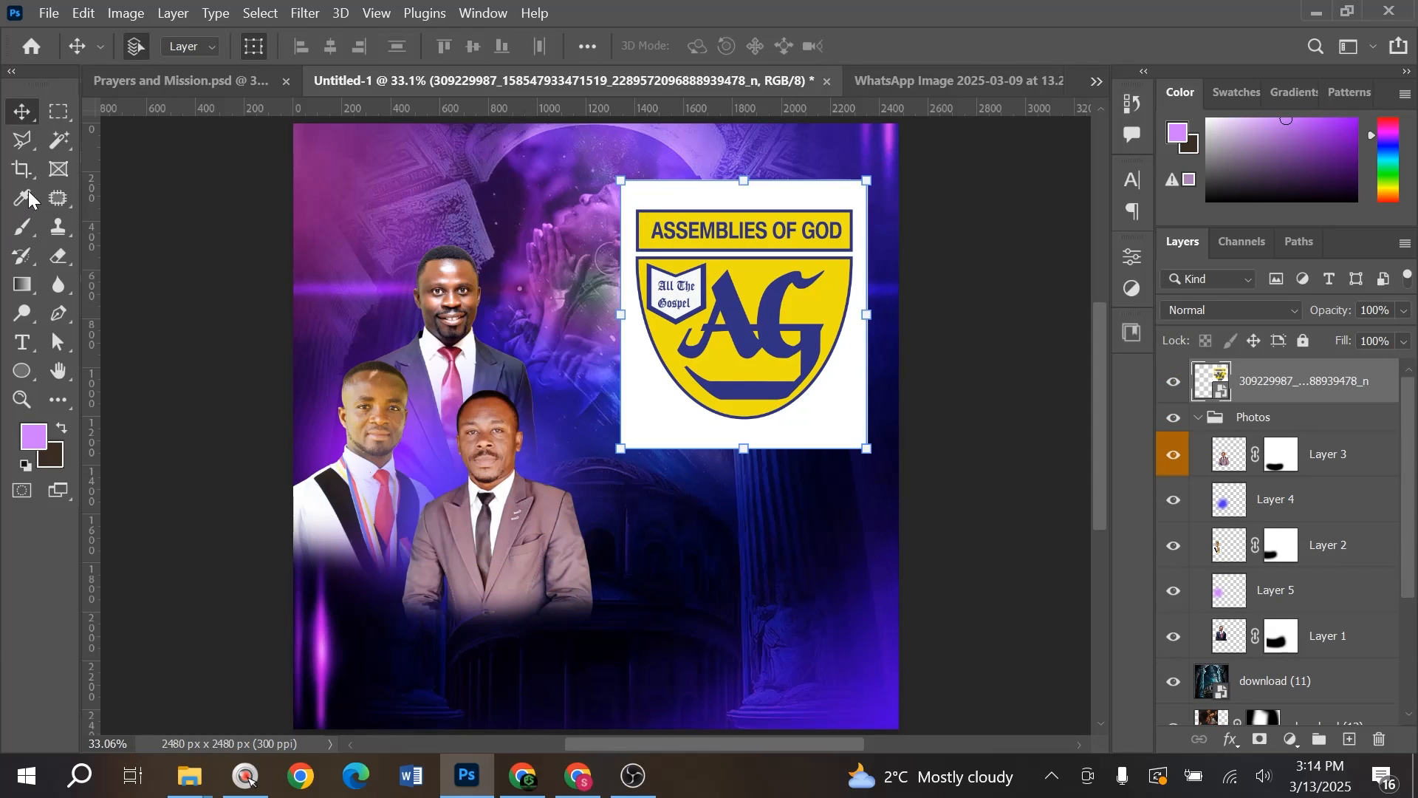
{"action": "left_click", "coordinate": [60, 140]}
{"action": "left_click", "coordinate": [649, 396]}
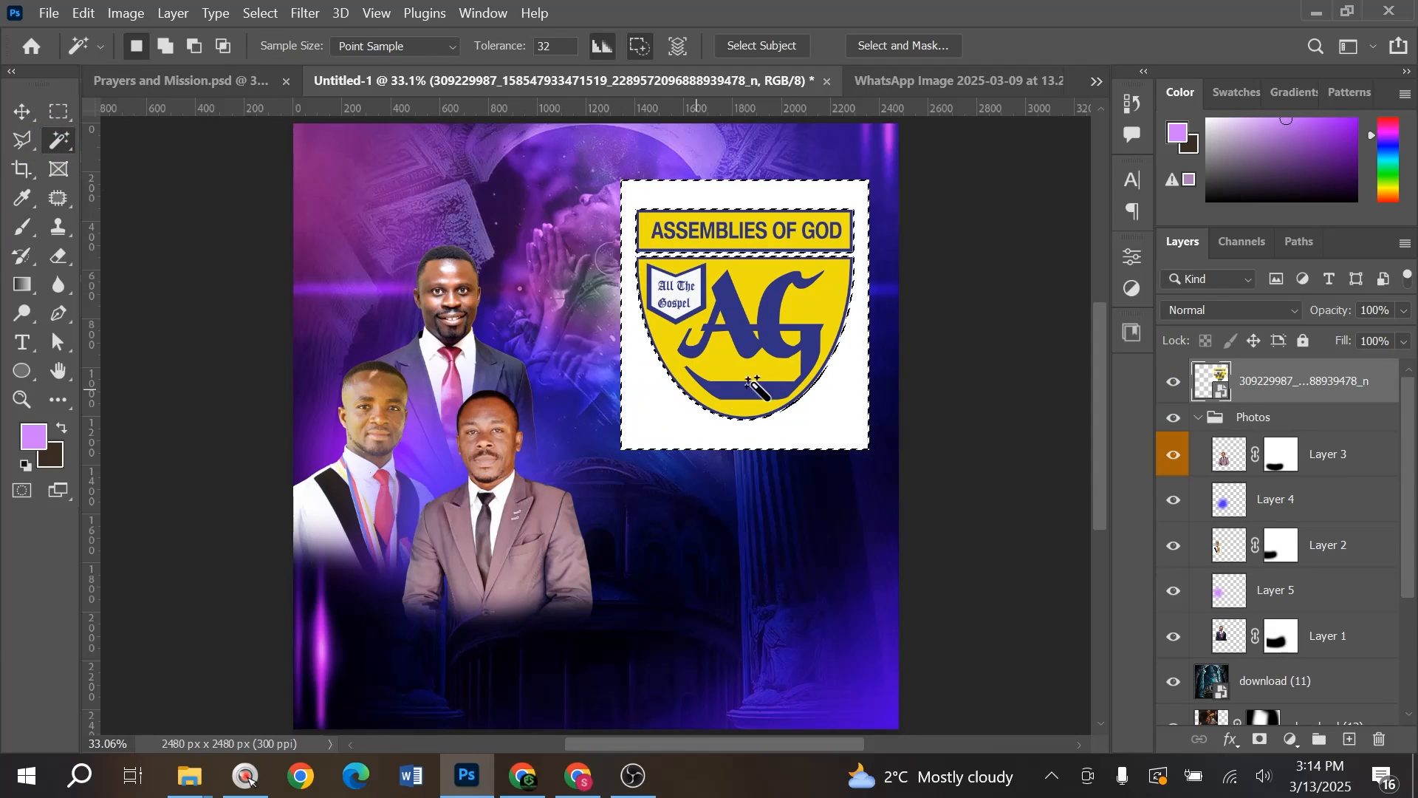
{"action": "left_click", "coordinate": [1259, 742], "text": "alt"}
- Shrink the logo to a small emblem, about 27%, near the top centre
{"action": "key", "text": "v"}
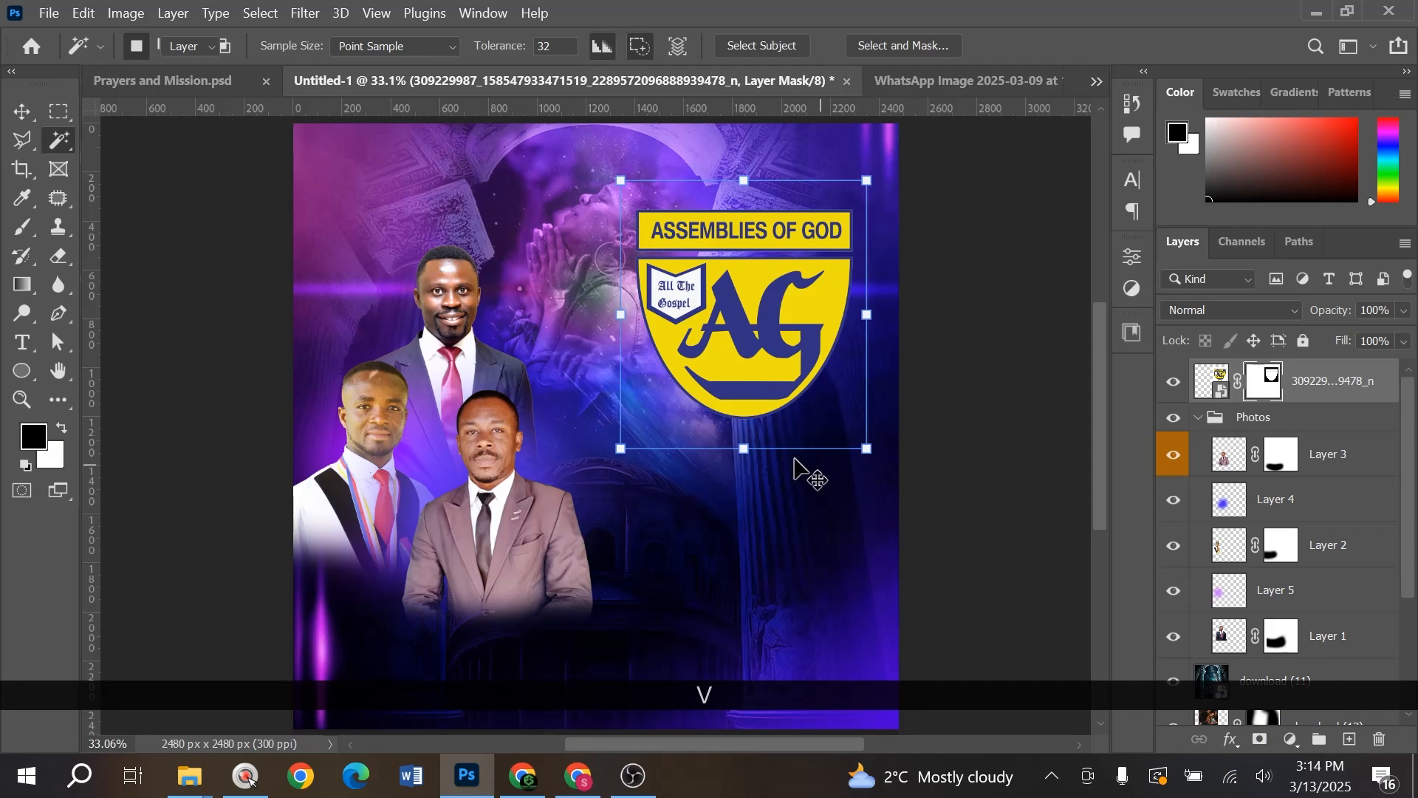
{"action": "key", "text": "ctrl+t"}
{"action": "left_click_drag", "start_coordinate": [744, 448], "coordinate": [729, 218]}
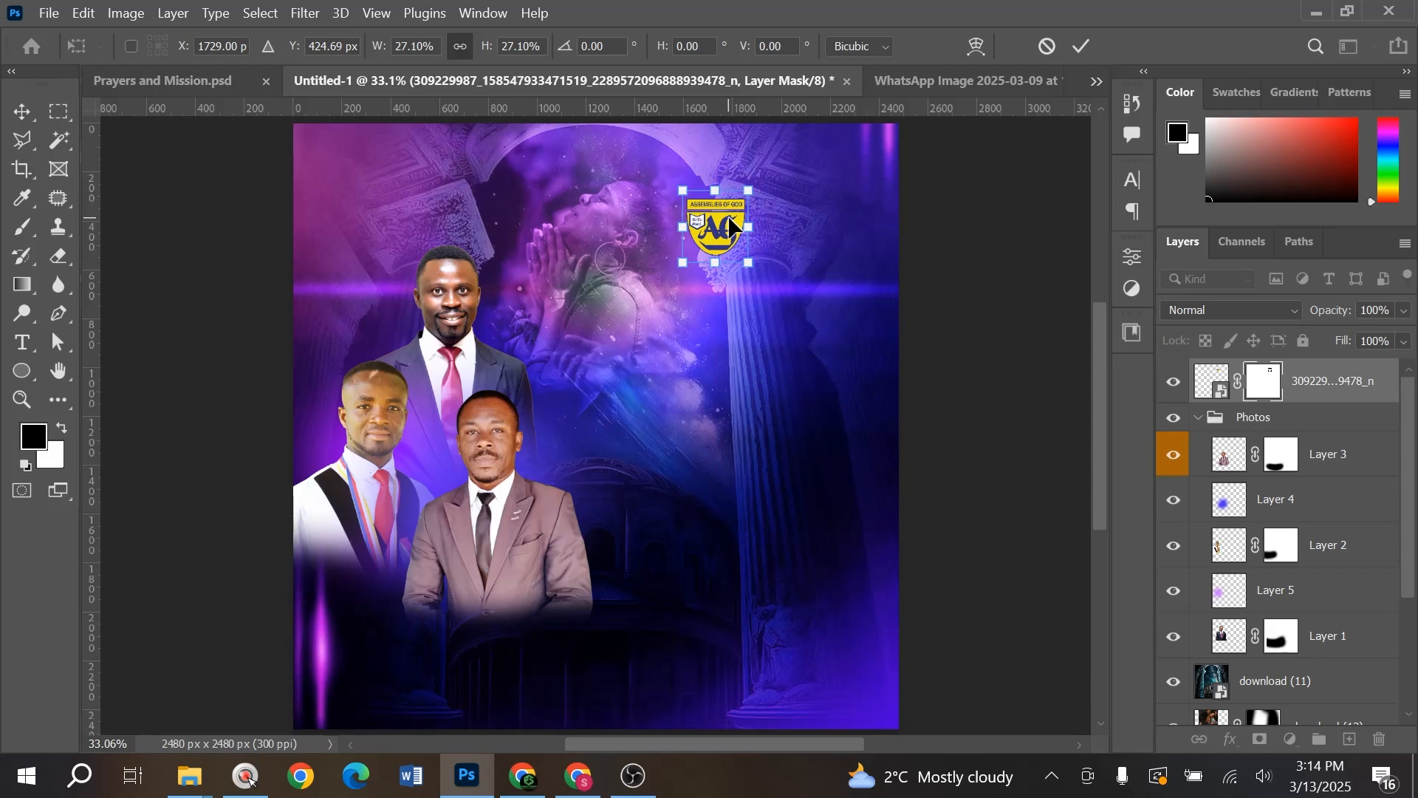
{"action": "key", "text": "Return"}
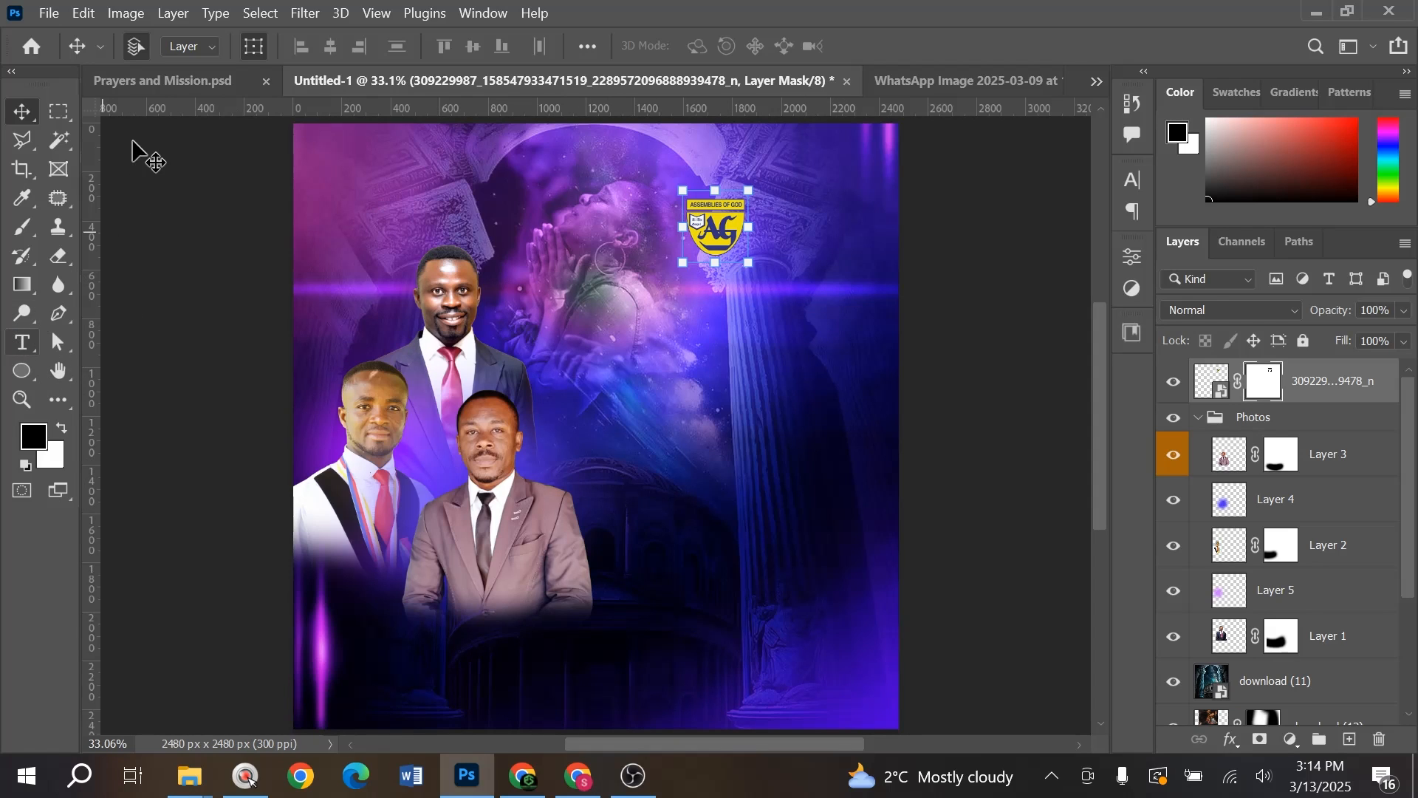
- Copy the ASSEMBLIES OF GOD, GHANA heading lines from Prayers and Mission into the flyer, undoing the tilt, and nudge the logo above them
{"action": "left_click", "coordinate": [151, 82]}
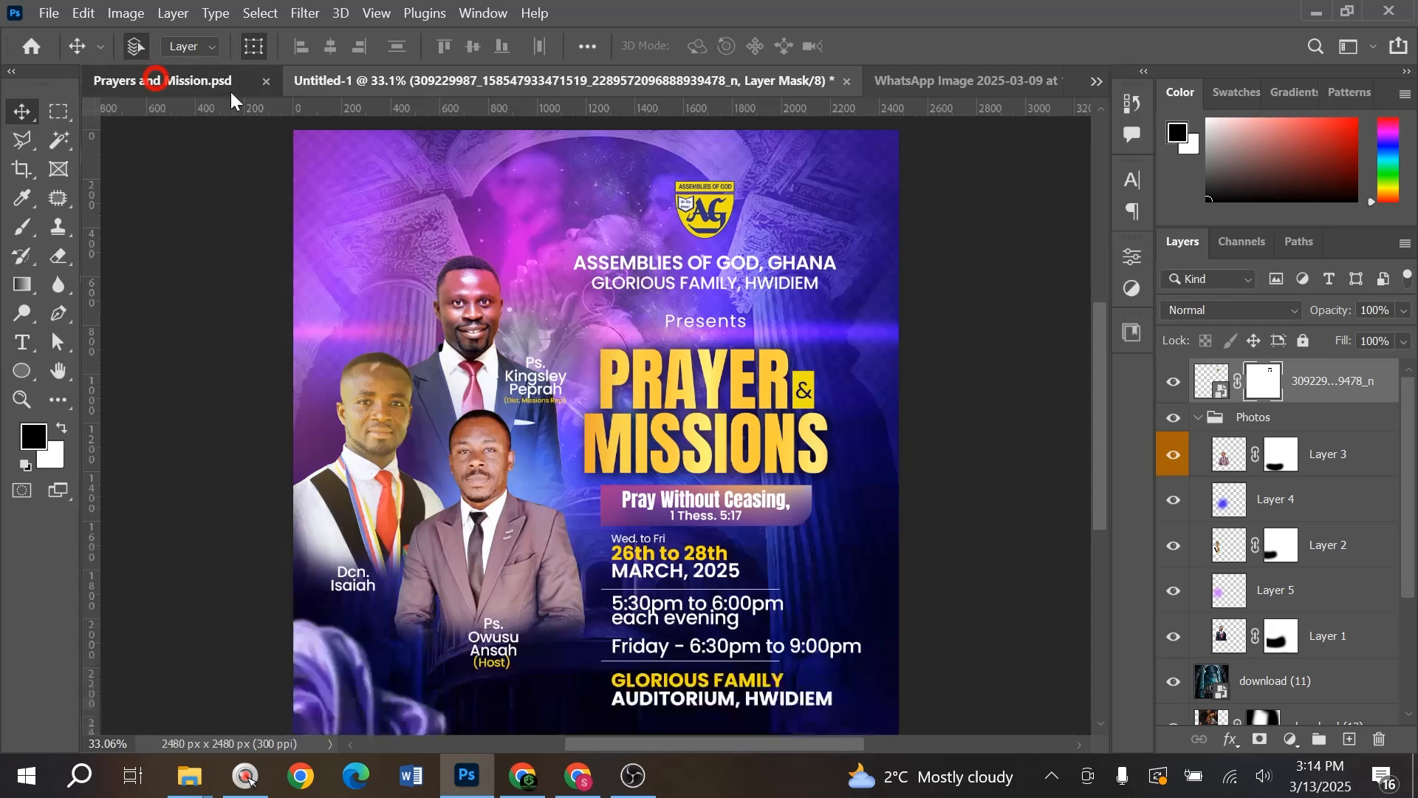
{"action": "left_click", "coordinate": [718, 264], "text": "ctrl"}
{"action": "scroll", "coordinate": [746, 314], "scroll_direction": "up", "scroll_amount": 3}
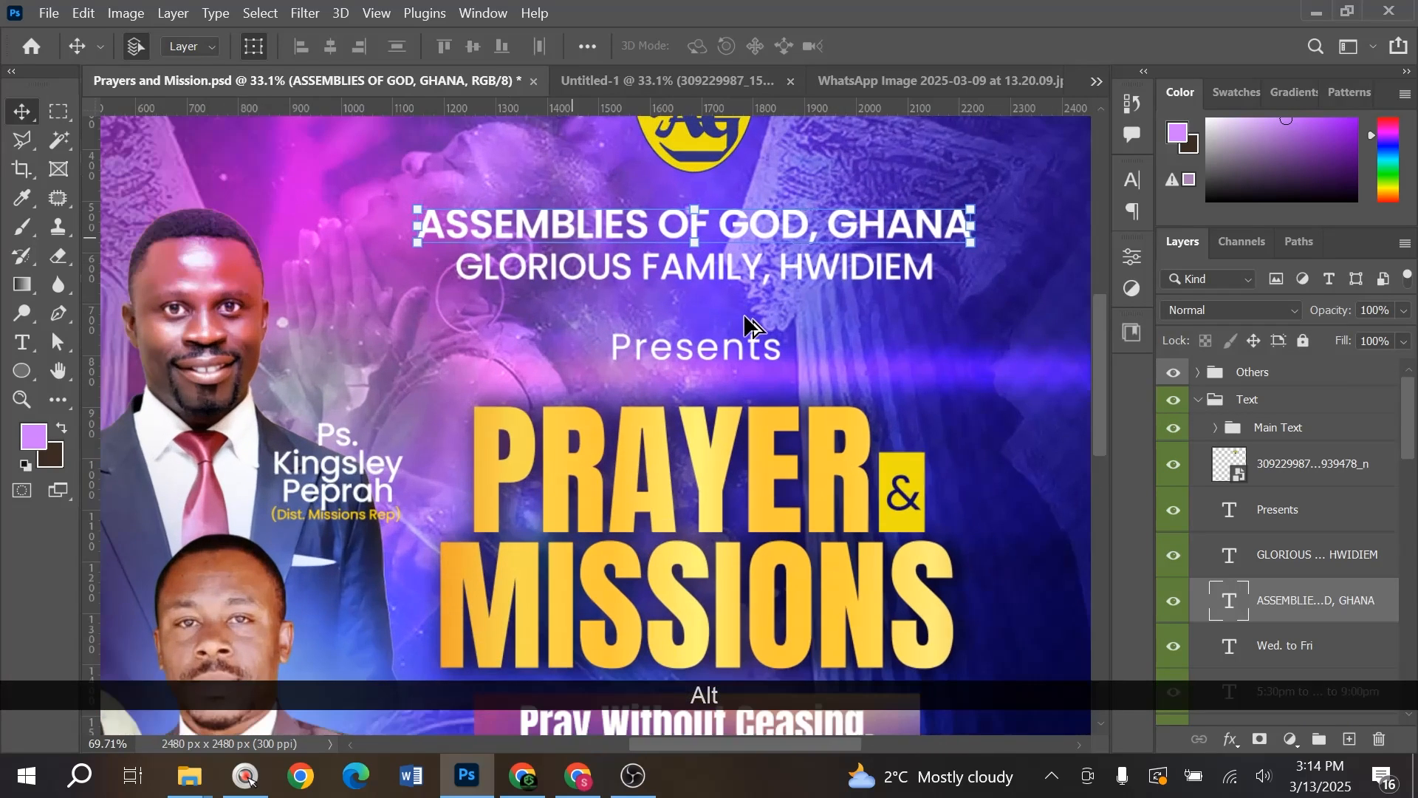
{"action": "scroll", "coordinate": [745, 317], "scroll_direction": "up", "scroll_amount": 3}
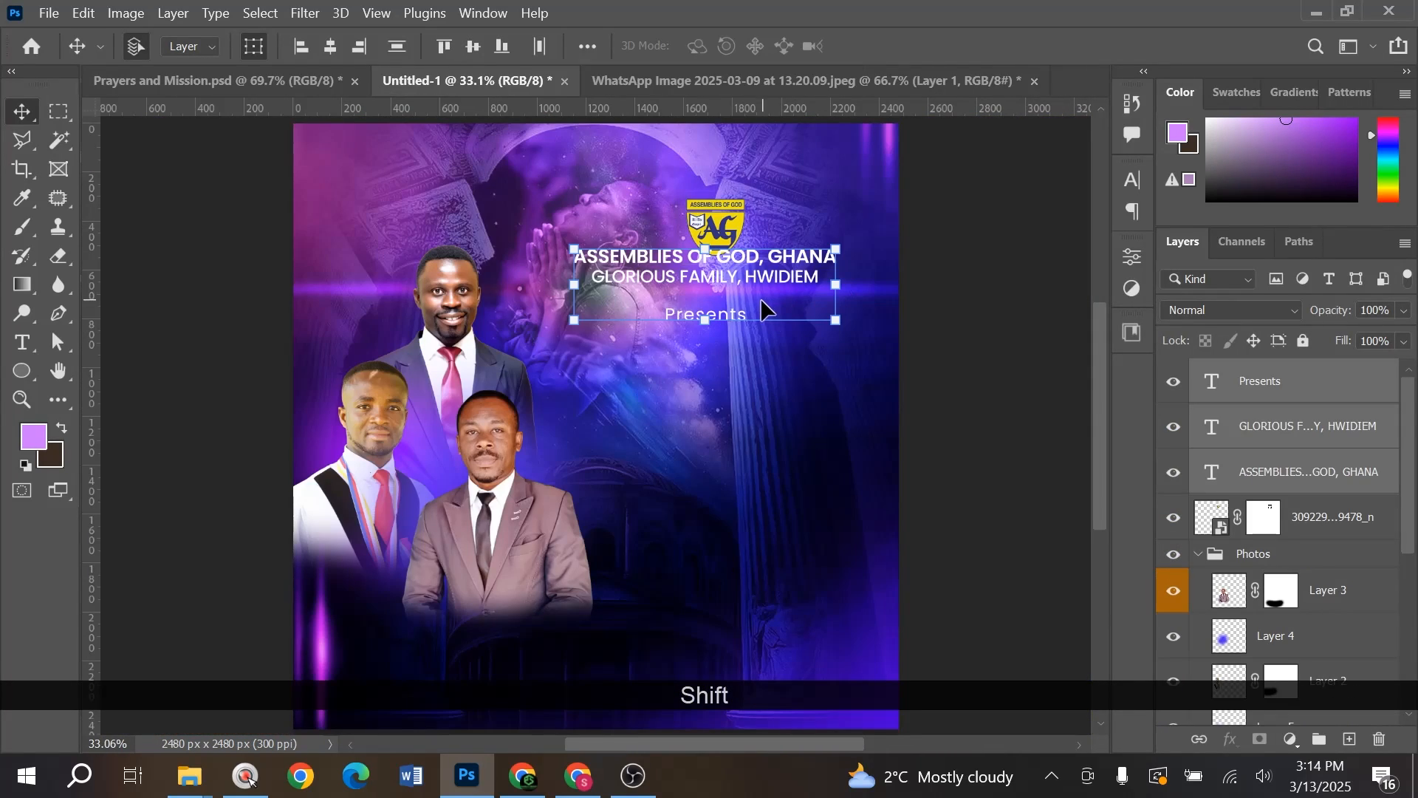
{"action": "left_click_drag", "start_coordinate": [717, 229], "coordinate": [715, 210]}
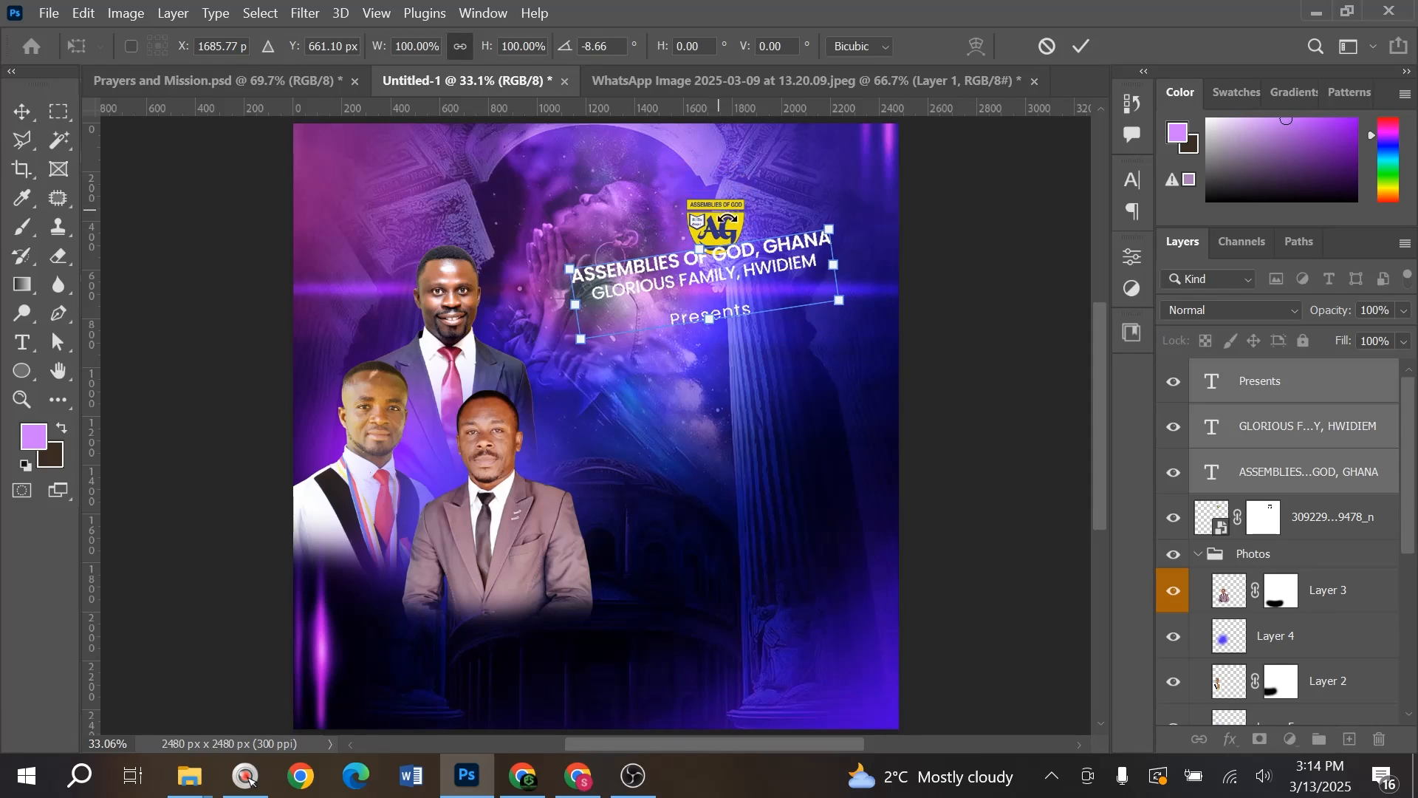
{"action": "key", "text": "ctrl+z"}
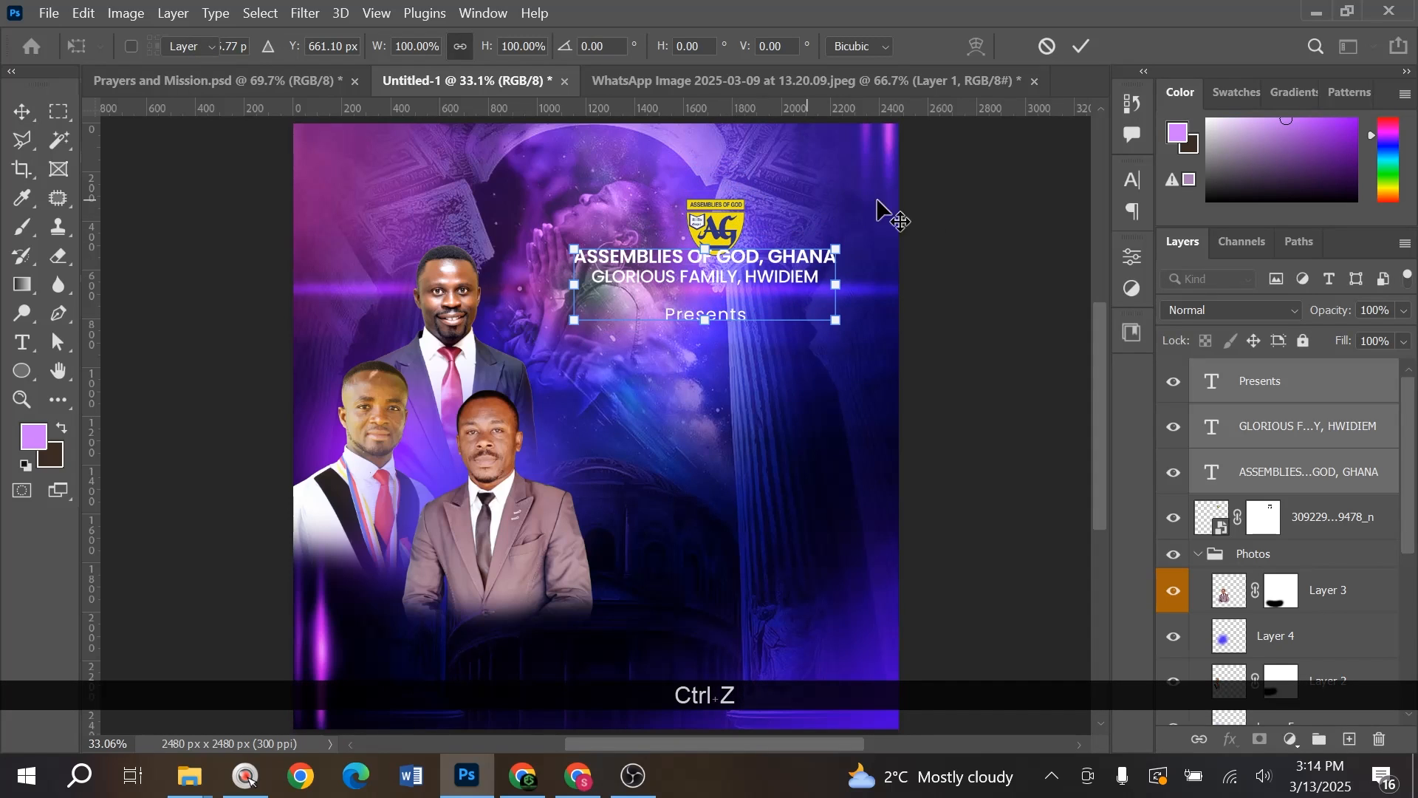
{"action": "left_click", "coordinate": [988, 214]}
{"action": "left_click_drag", "start_coordinate": [731, 214], "coordinate": [702, 195]}
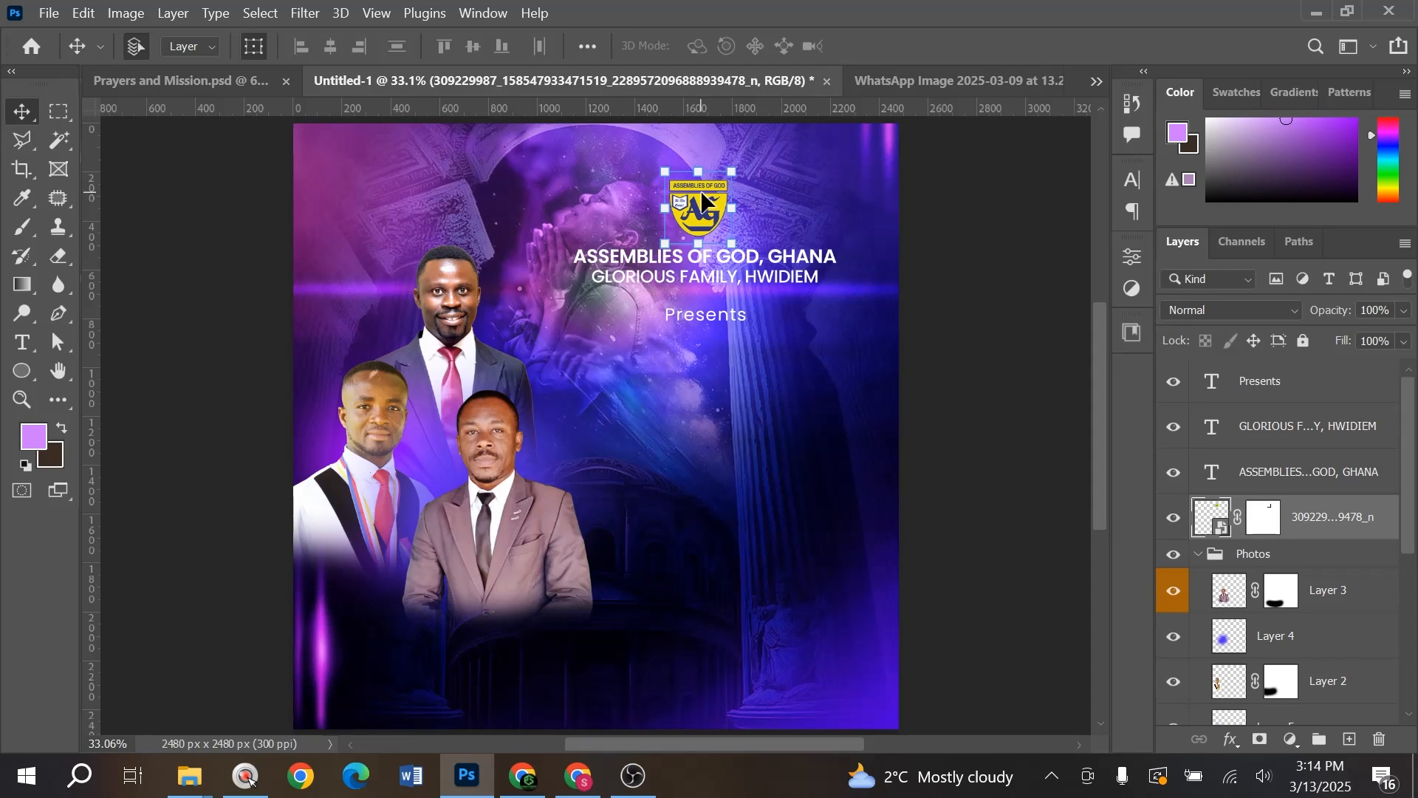
- Type a two-line 'PRAYER / MISSIONS' title in capitals below Presents
{"action": "left_click", "coordinate": [22, 342]}
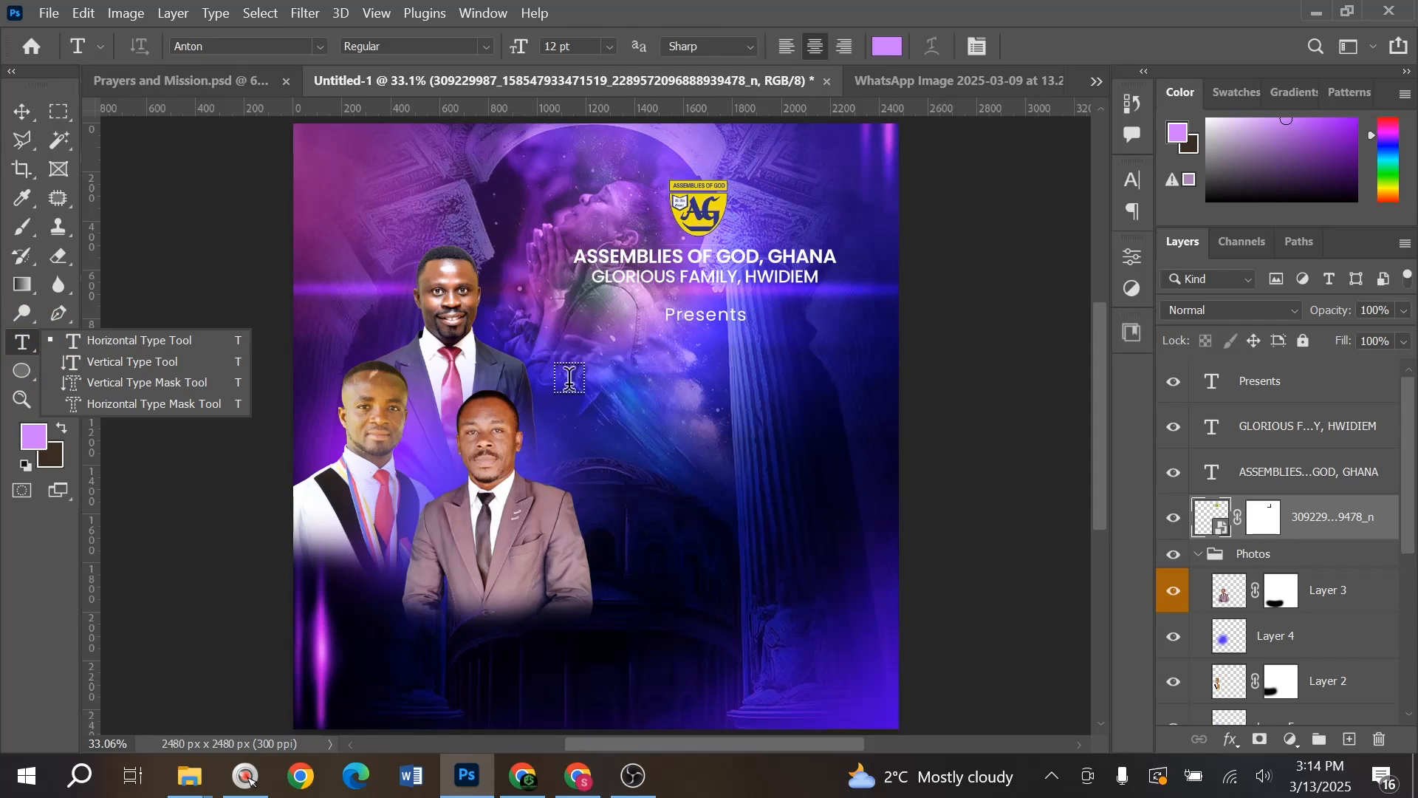
{"action": "left_click", "coordinate": [632, 394]}
{"action": "left_click", "coordinate": [632, 396]}
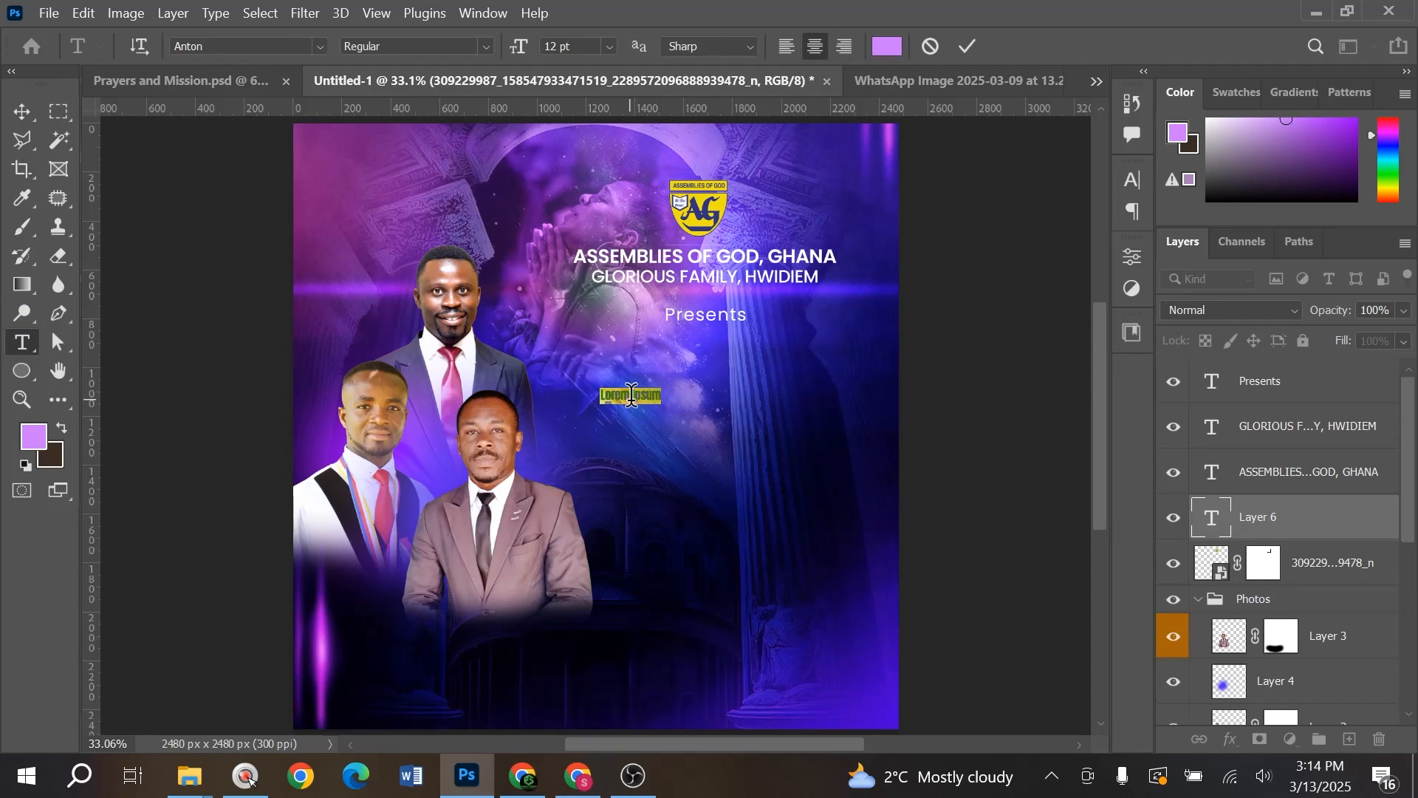
{"action": "type", "text": "MI"}
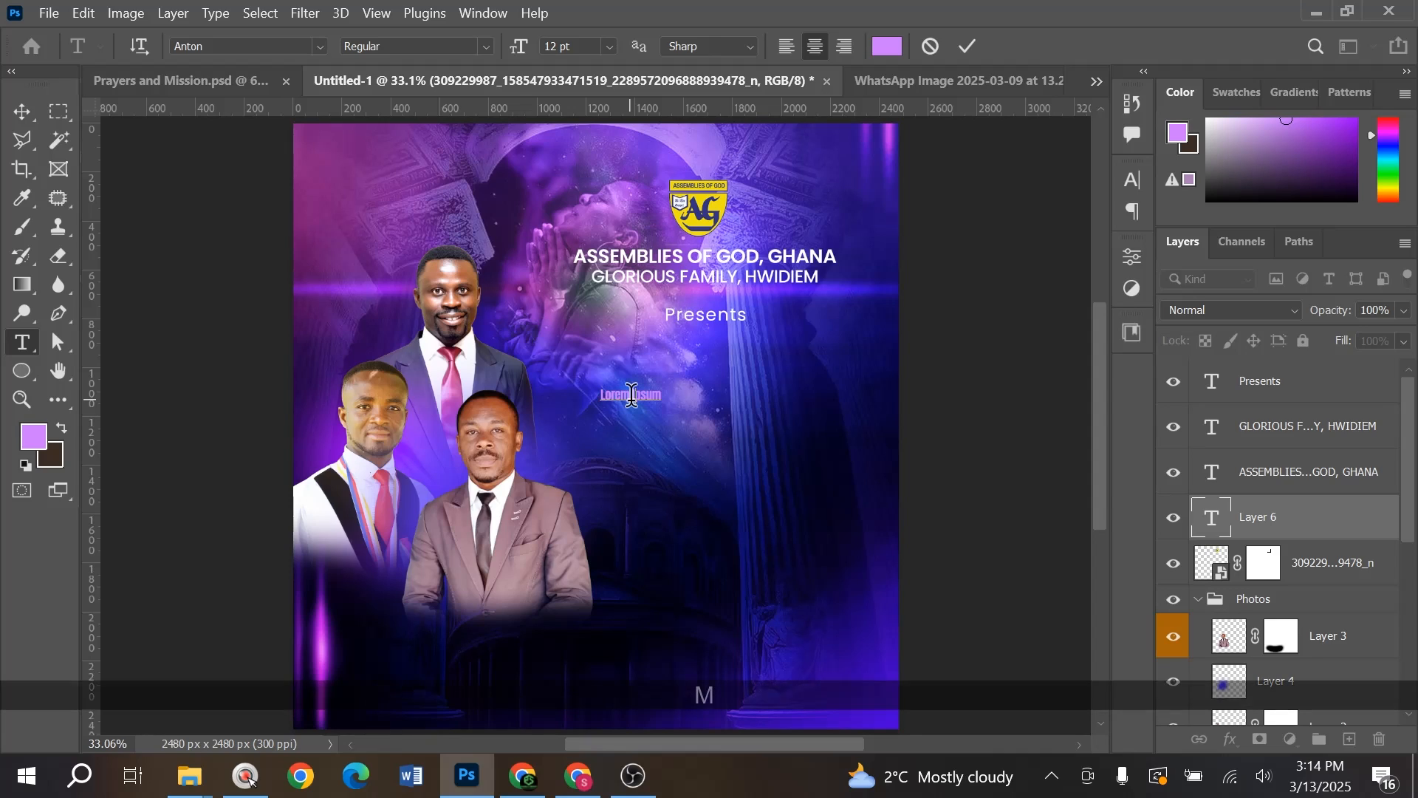
{"action": "type", "text": "SS"}
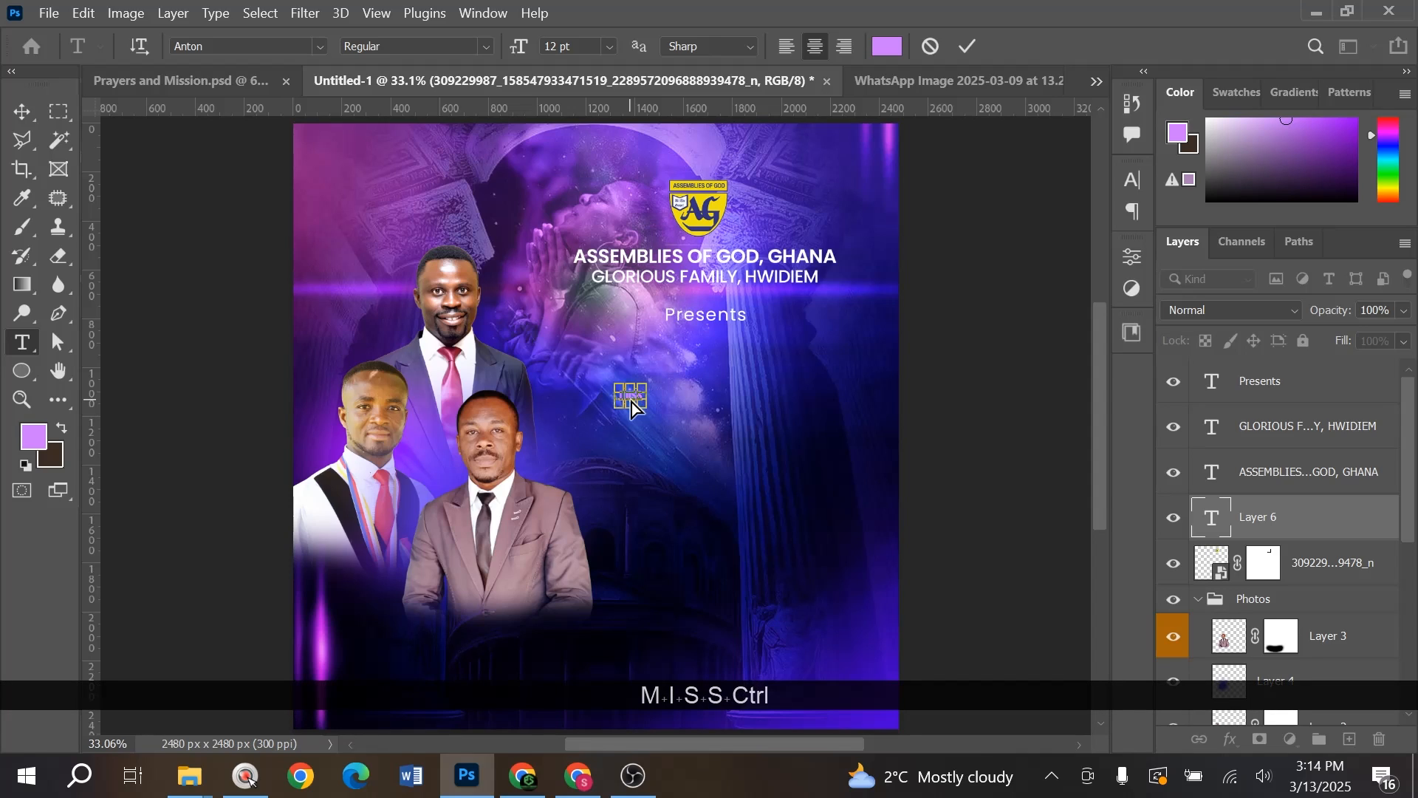
{"action": "key", "text": "ctrl+a"}
{"action": "key", "text": "Caps_Lock"}
{"action": "type", "text": "m"}
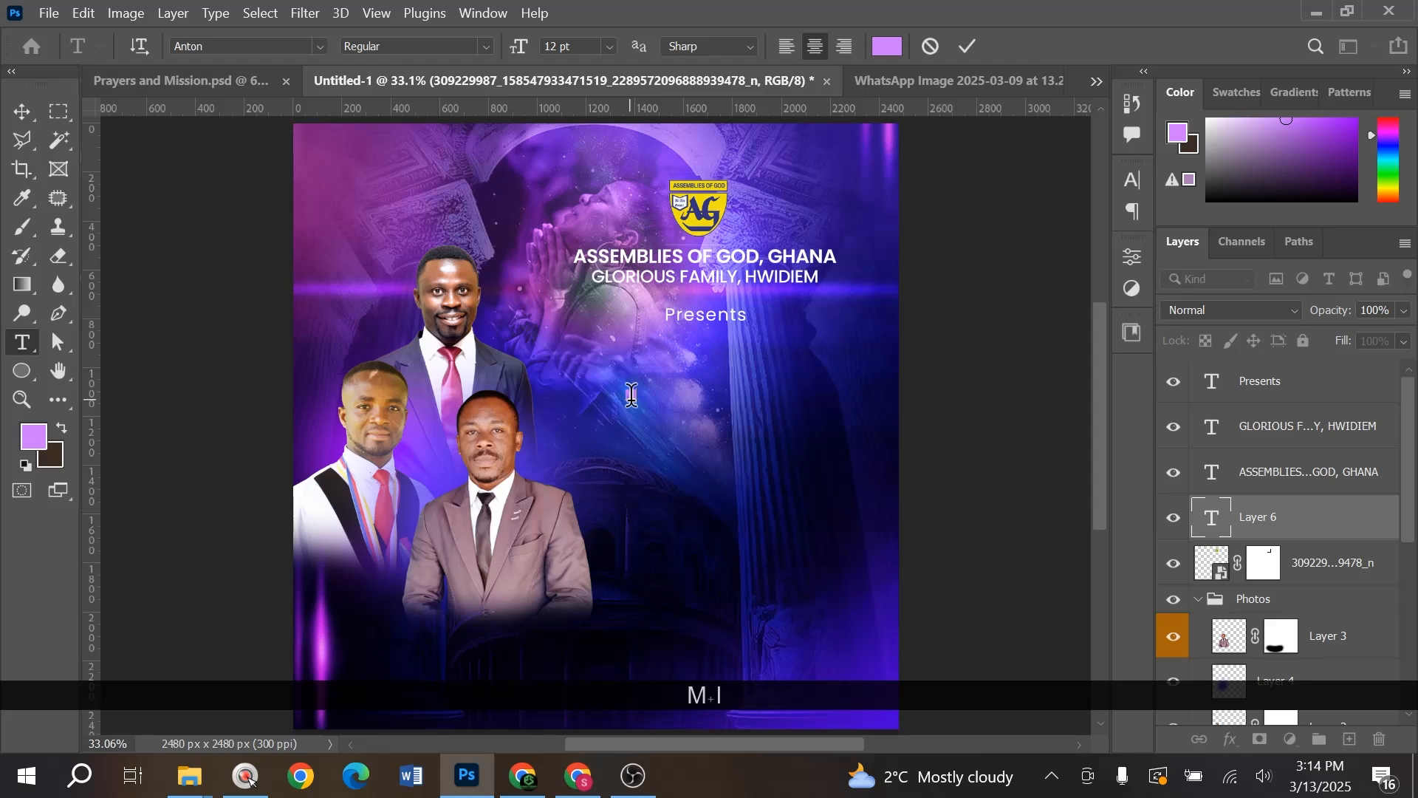
{"action": "key", "text": "ctrl+a"}
{"action": "type", "text": "PRAYER"}
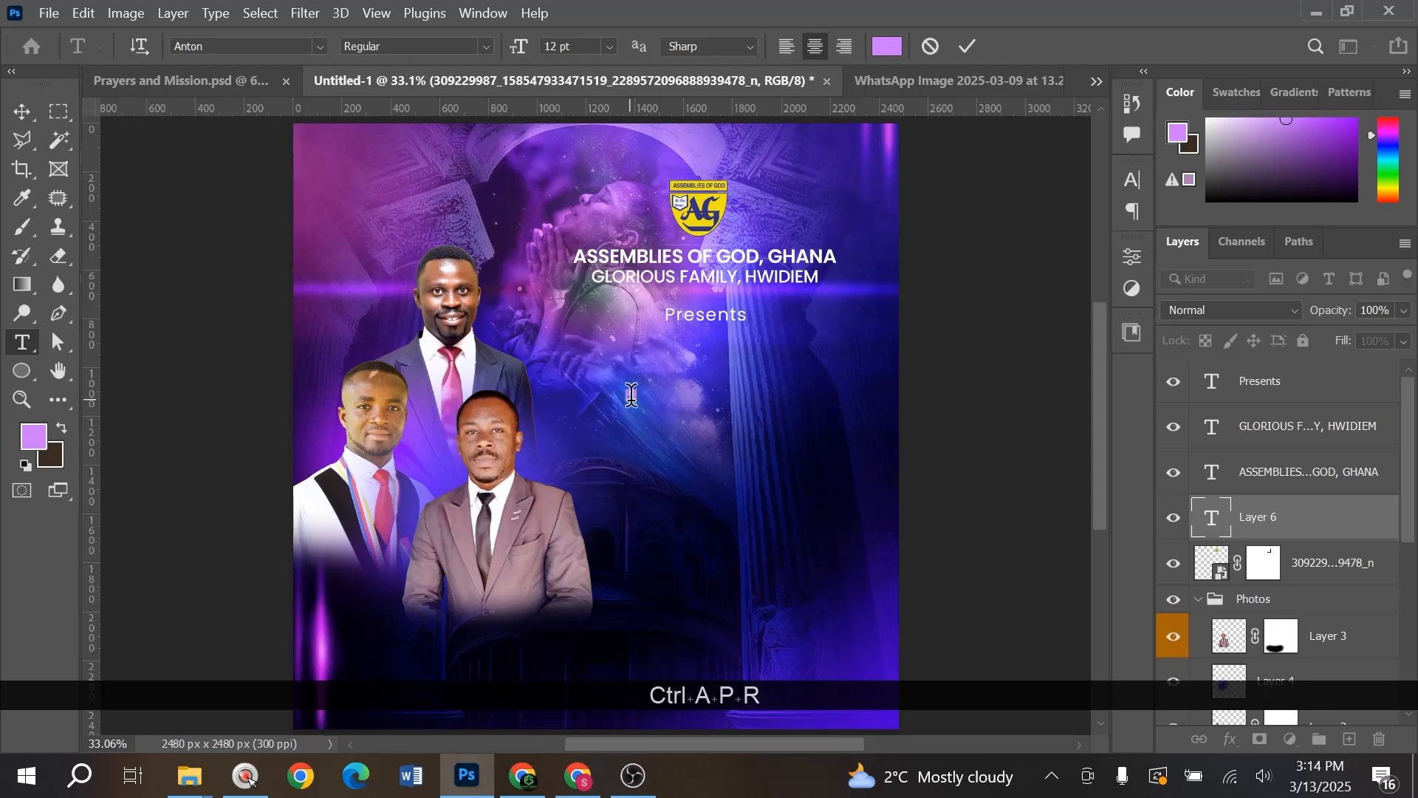
{"action": "key", "text": "Return"}
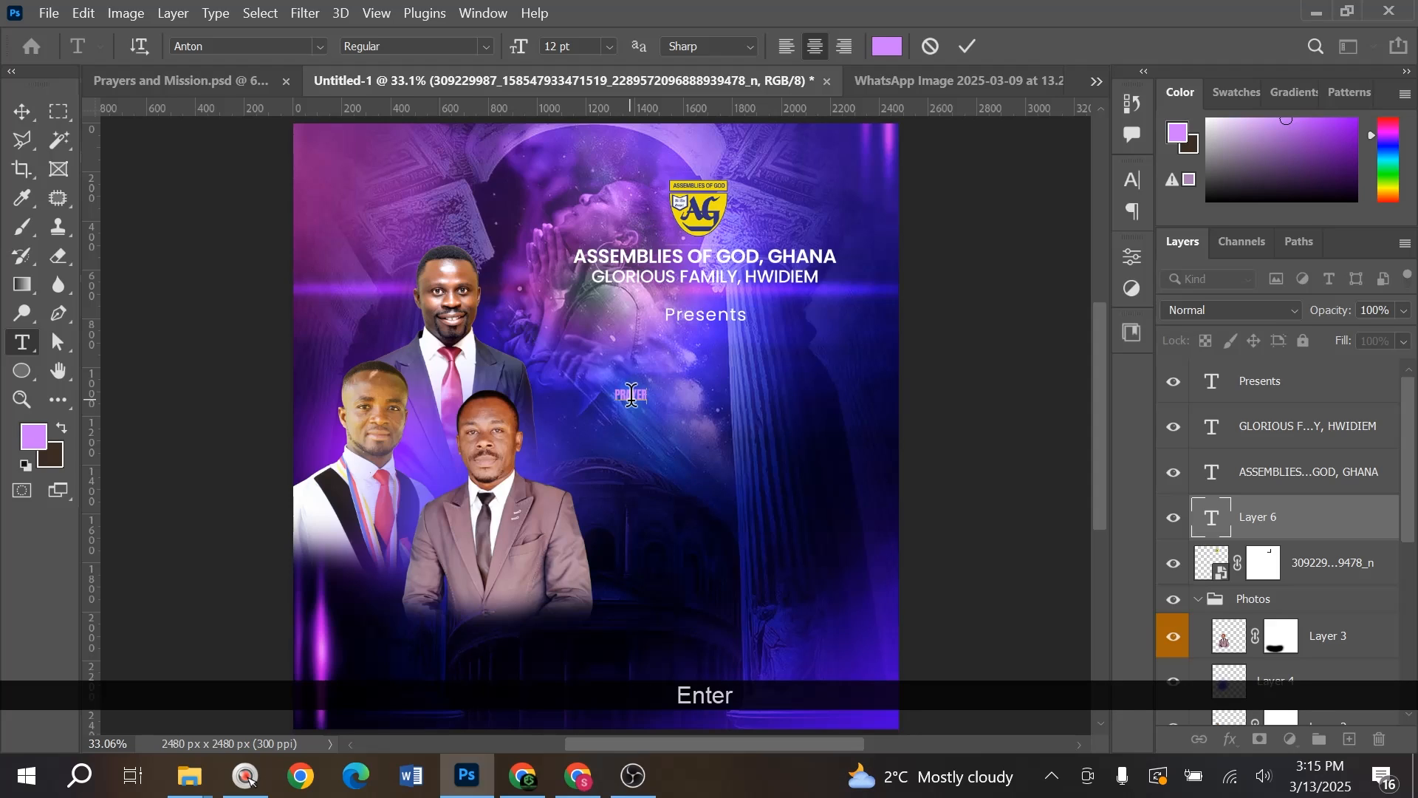
{"action": "type", "text": "MISSS"}
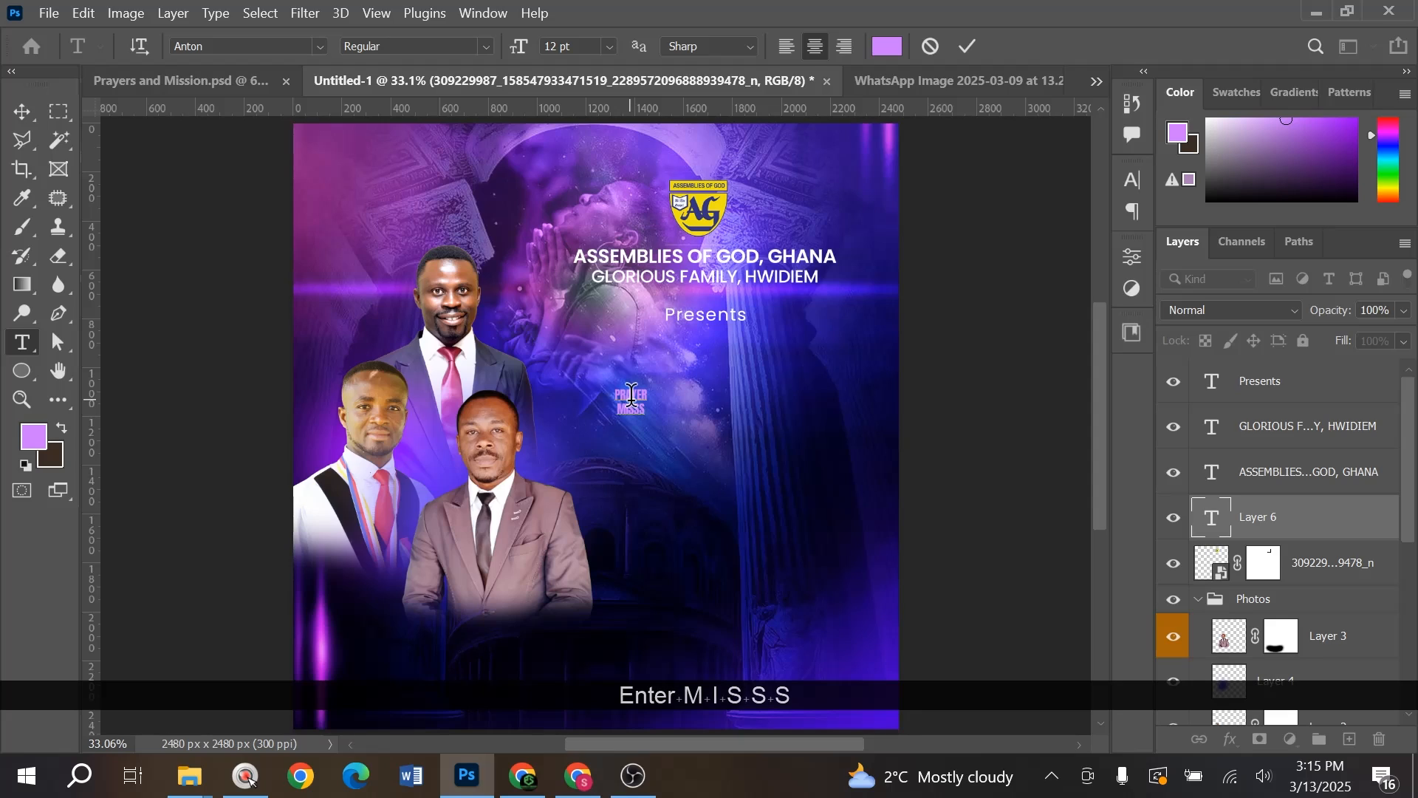
{"action": "key", "text": "BackSpace"}
{"action": "type", "text": "IONS"}
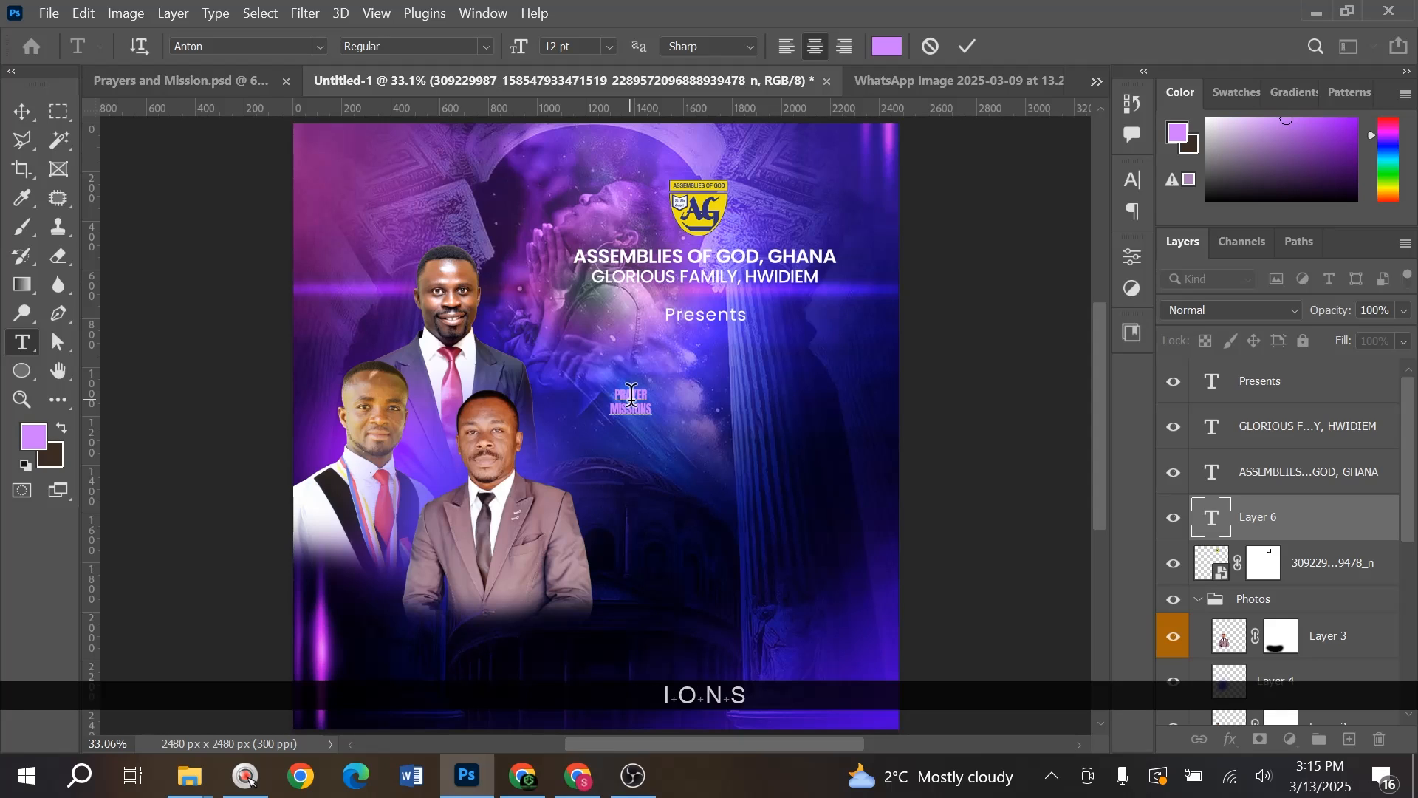
{"action": "key", "text": "ctrl+a"}
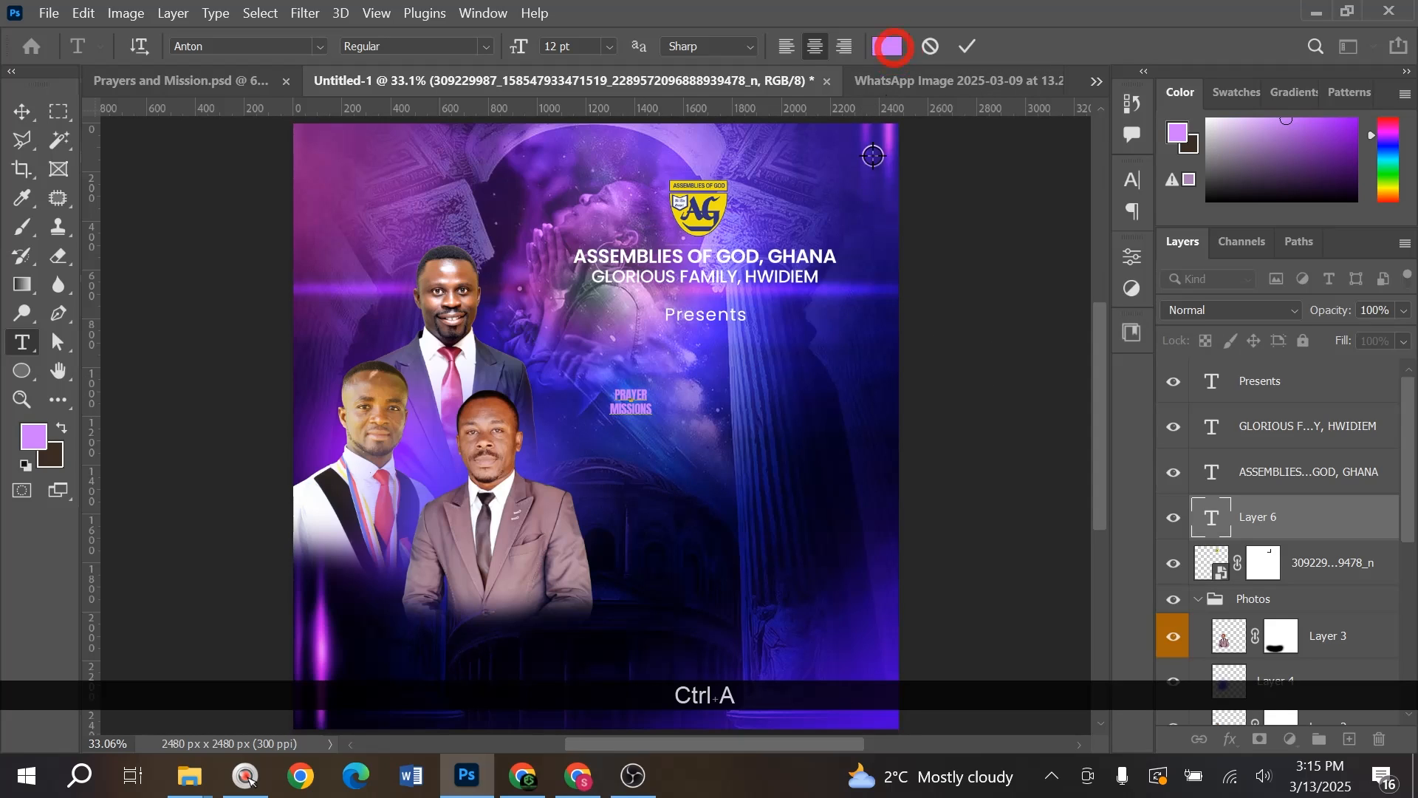
- Make the title text white (#ffffff) and commit it
{"action": "left_click", "coordinate": [887, 46]}
{"action": "type", "text": "ffffff"}
{"action": "left_click", "coordinate": [1325, 360]}
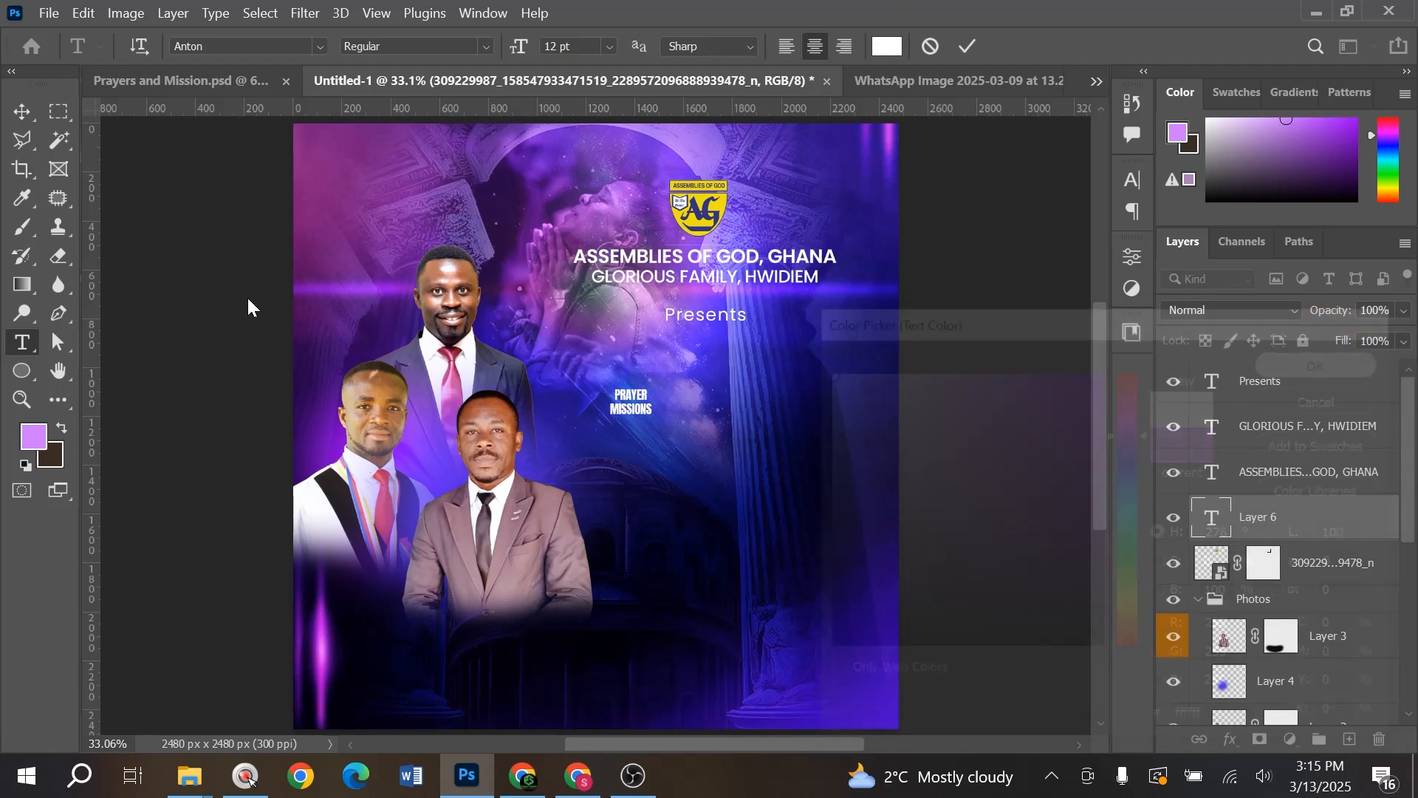
{"action": "left_click", "coordinate": [20, 112]}
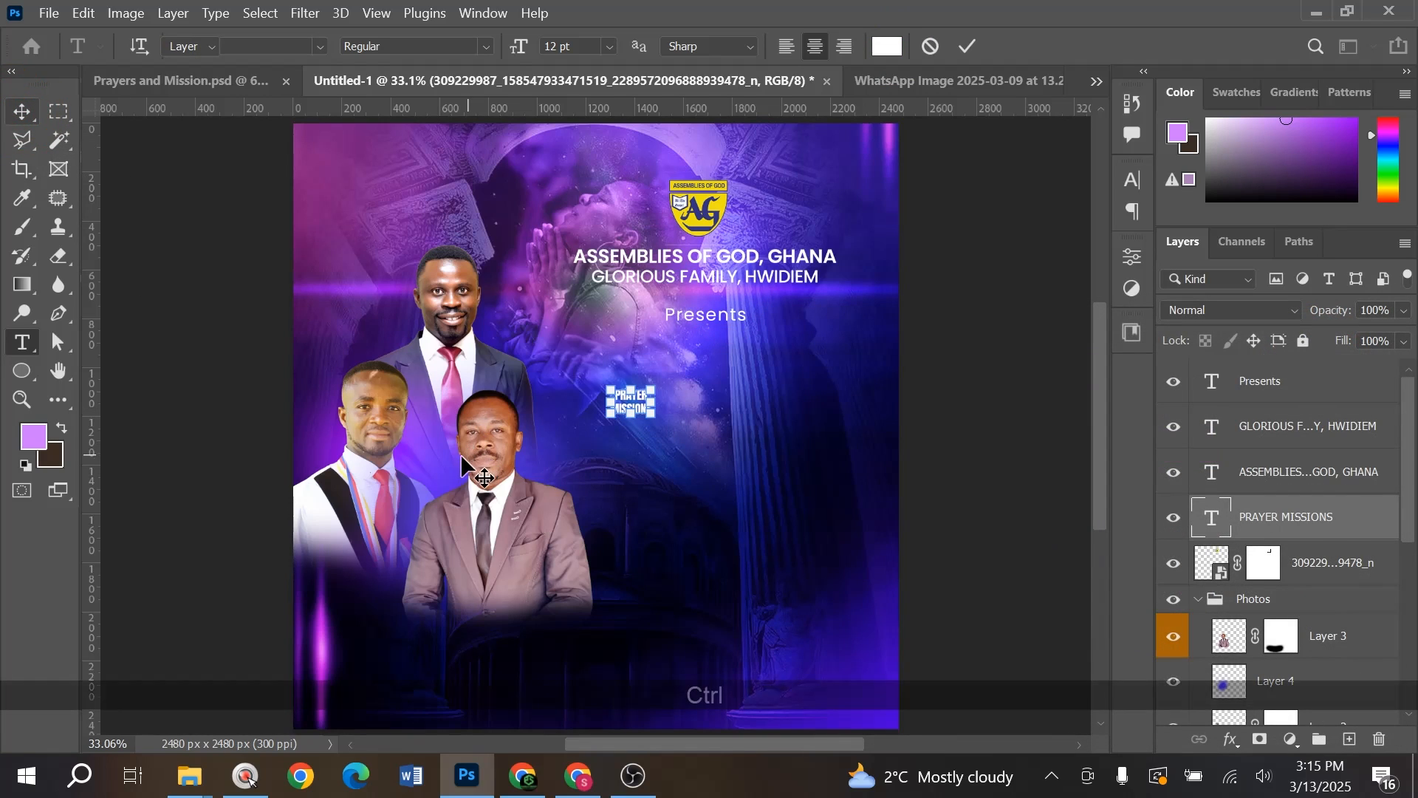
- Enlarge the title about six times, tighten its line spacing, then shrink it slightly to 70.5 pt
{"action": "key", "text": "ctrl+t"}
{"action": "left_click_drag", "start_coordinate": [654, 421], "coordinate": [865, 569]}
{"action": "key", "text": "Return"}
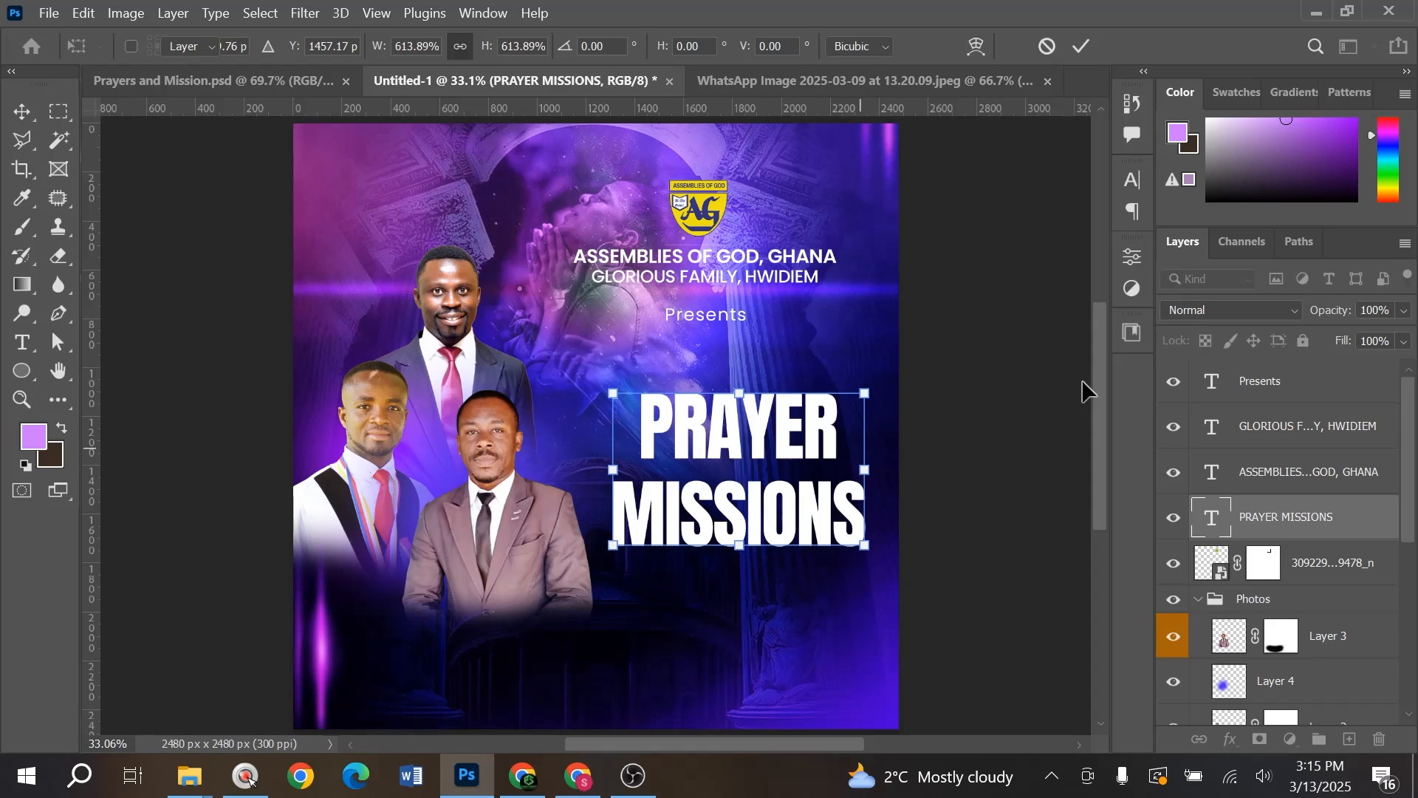
{"action": "left_click", "coordinate": [1131, 180]}
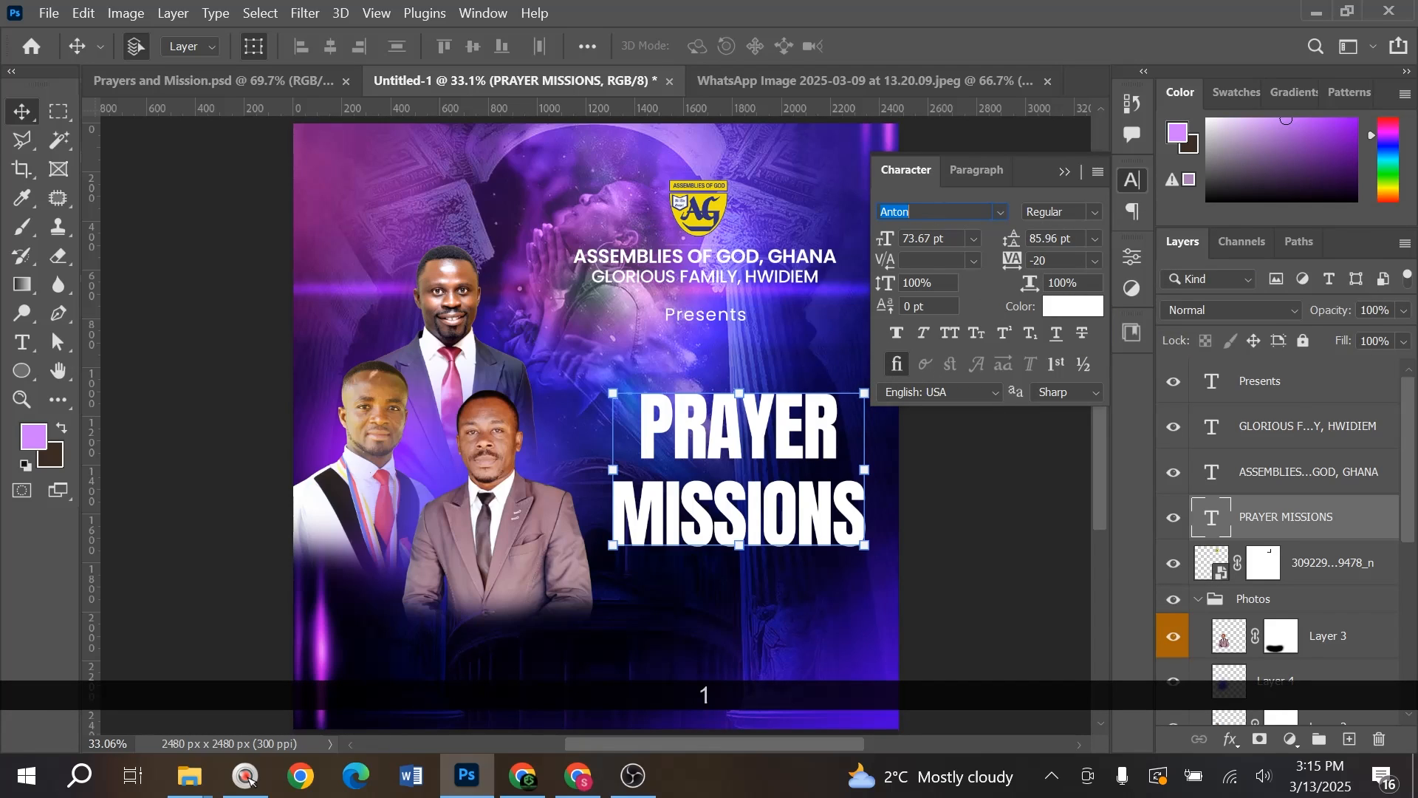
{"action": "left_click_drag", "start_coordinate": [1008, 250], "coordinate": [999, 247]}
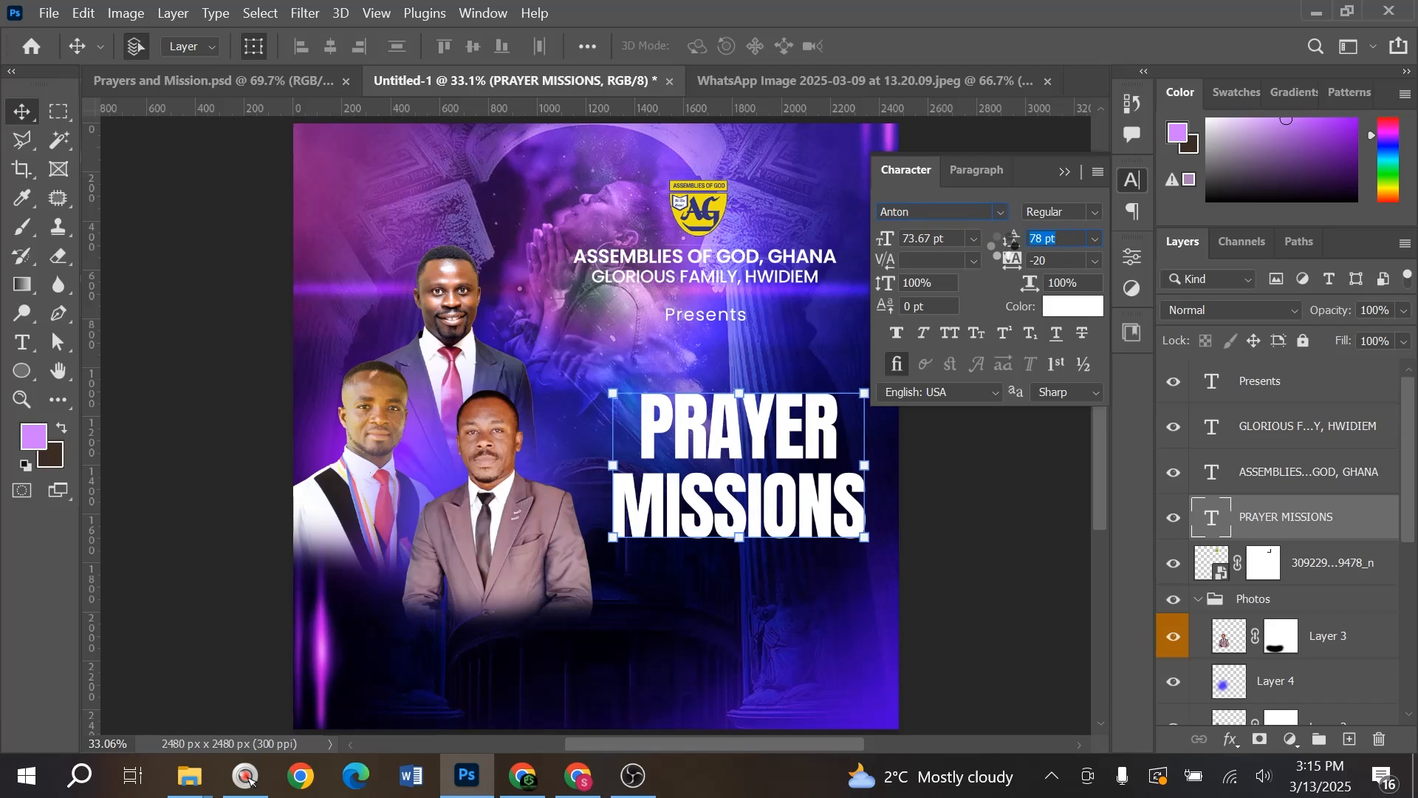
{"action": "key", "text": "ctrl+t"}
{"action": "left_click_drag", "start_coordinate": [840, 439], "coordinate": [836, 440]}
{"action": "double_click", "coordinate": [758, 427]}
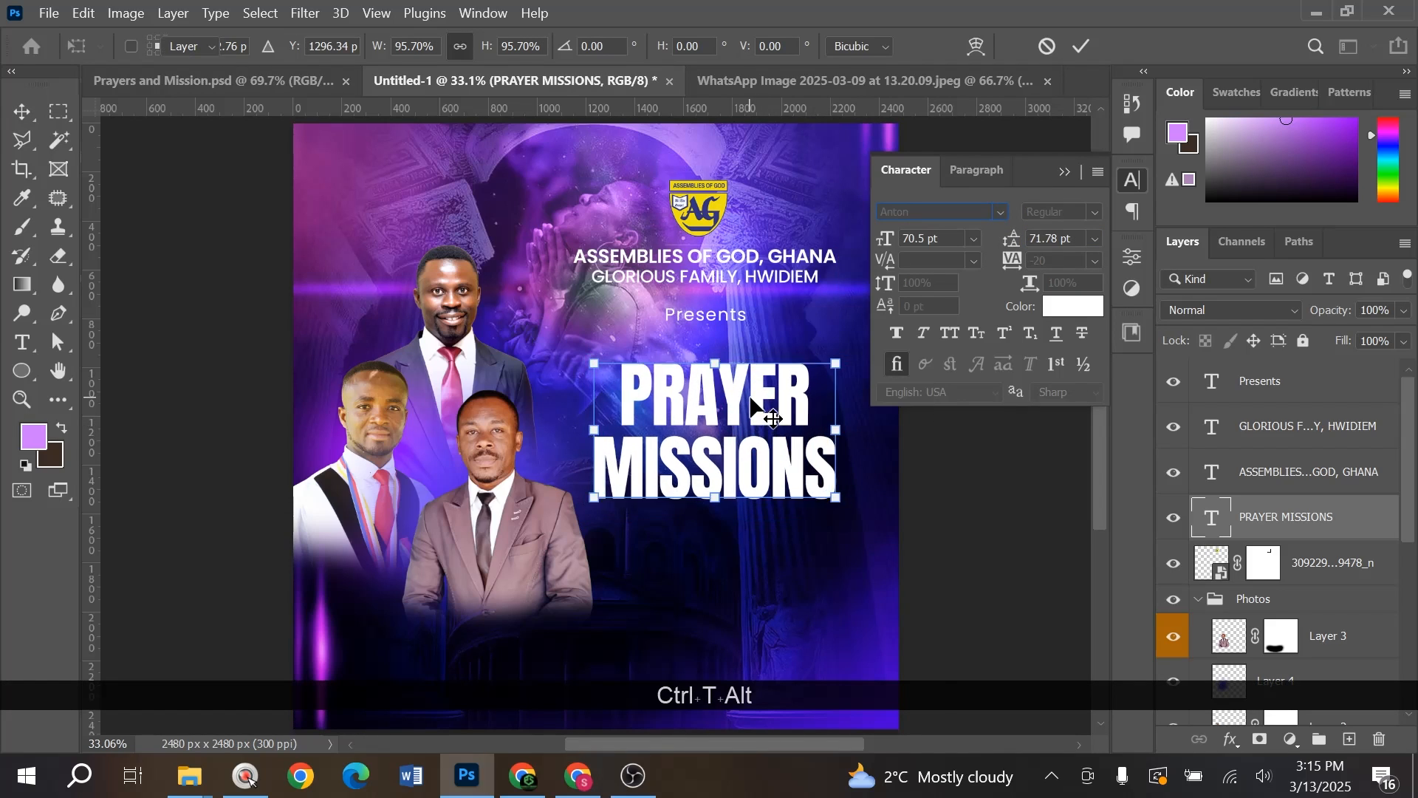
- Reopen the title for editing and select the word PRAYER
{"action": "scroll", "coordinate": [765, 411], "scroll_direction": "up", "scroll_amount": 3}
{"action": "left_click", "coordinate": [715, 397]}
{"action": "double_click", "coordinate": [717, 397]}
{"action": "left_click_drag", "start_coordinate": [792, 375], "coordinate": [371, 360]}
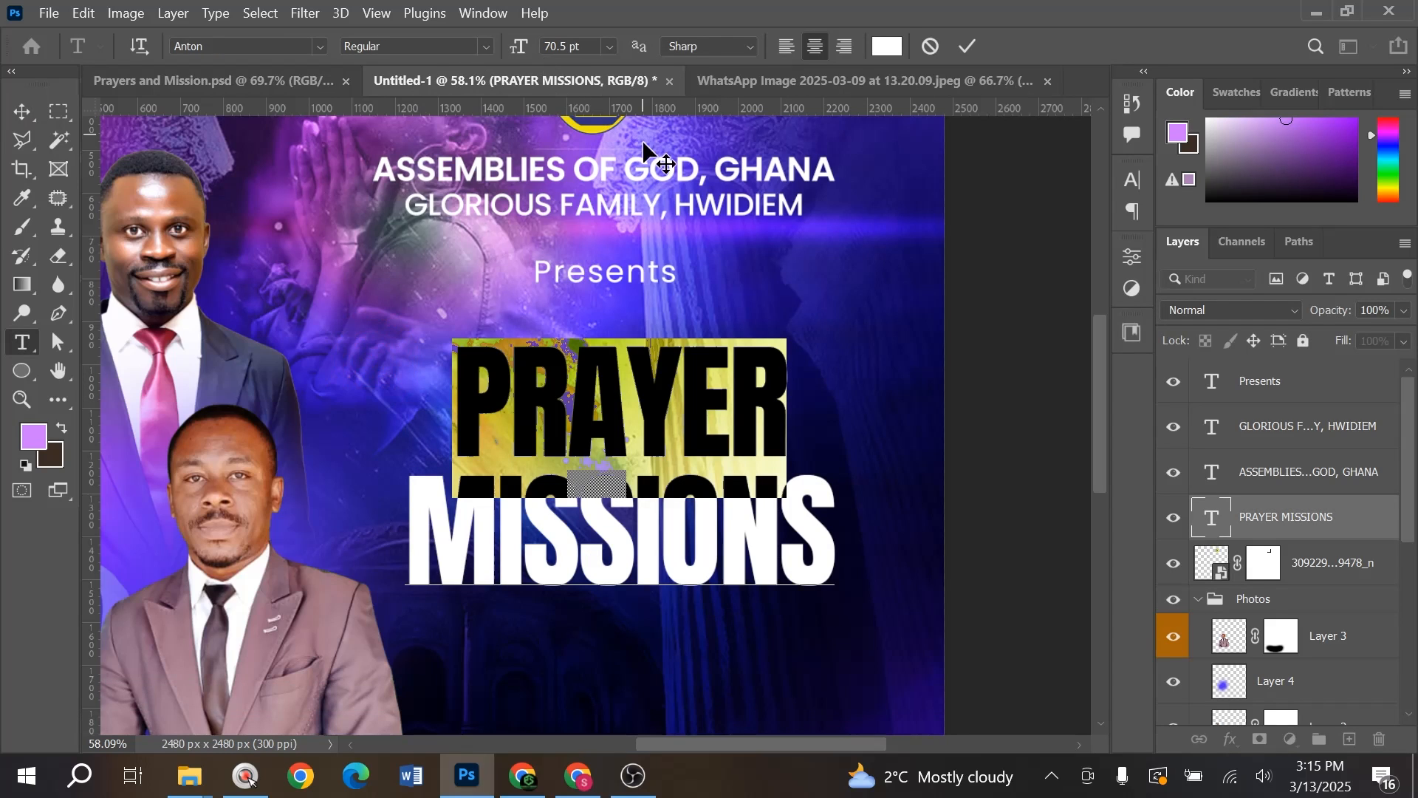
- Check the Prayers and Mission.psd reference, then return to the Untitled-1 flyer
{"action": "left_click", "coordinate": [268, 82]}
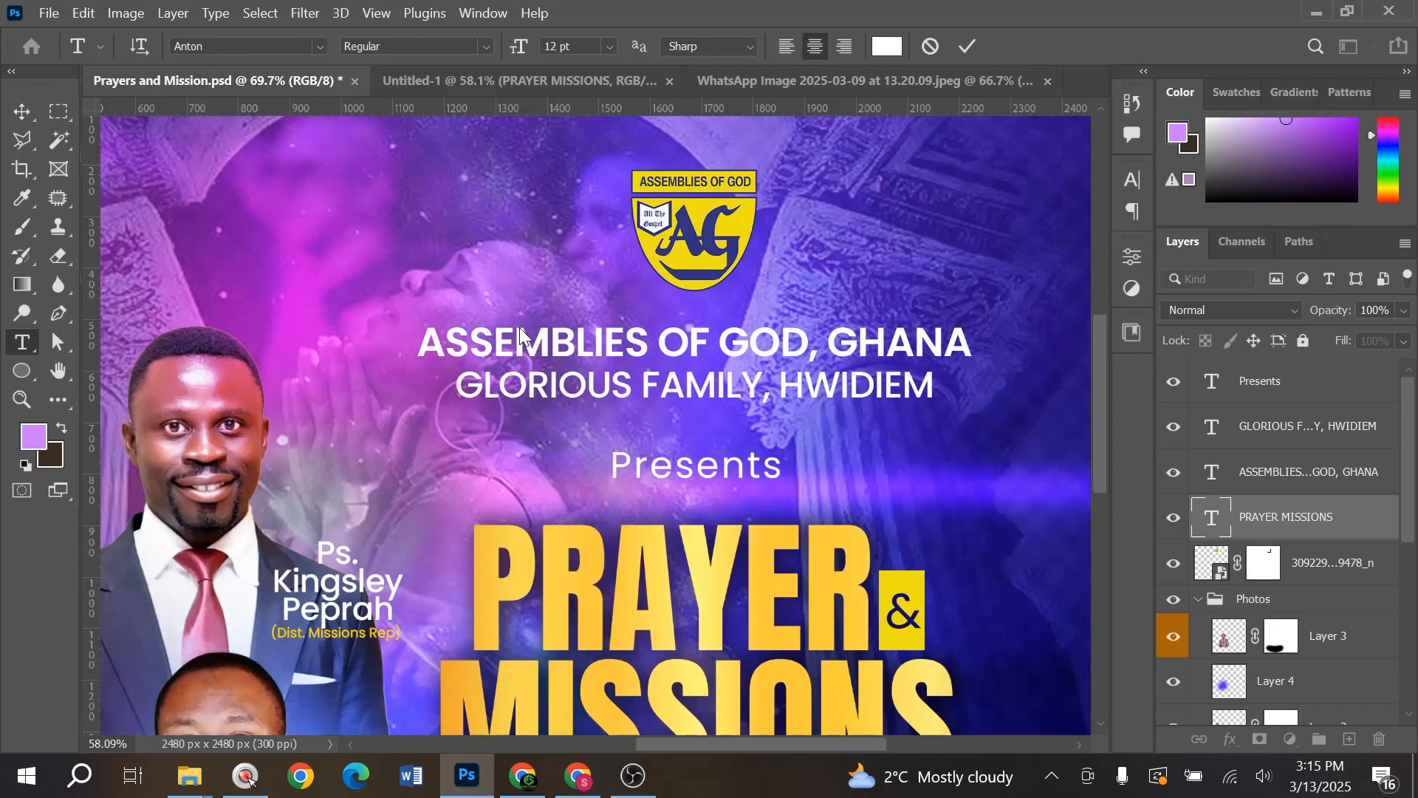
{"action": "key", "text": "v"}
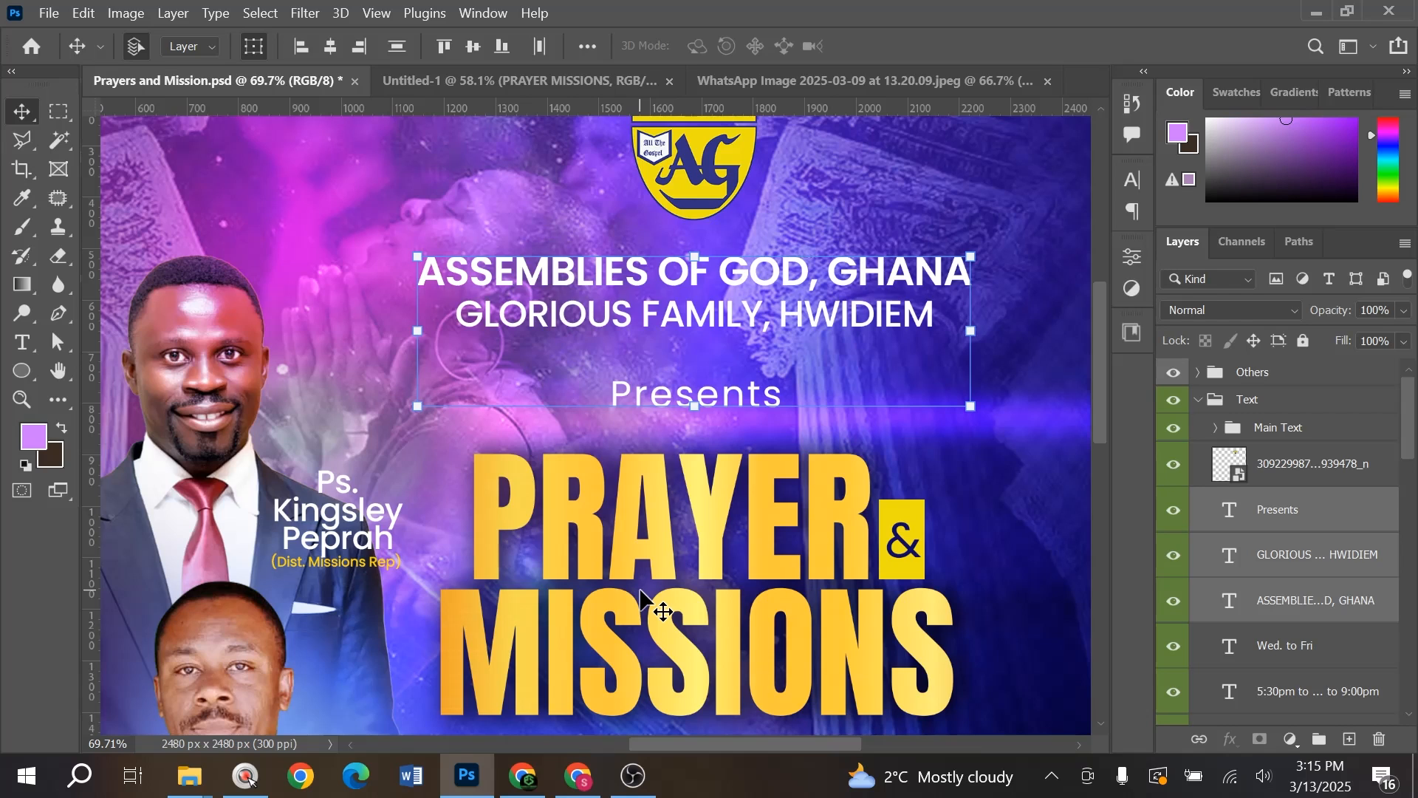
{"action": "left_click", "coordinate": [452, 78]}
{"action": "scroll", "coordinate": [918, 441], "scroll_direction": "up", "scroll_amount": 1}
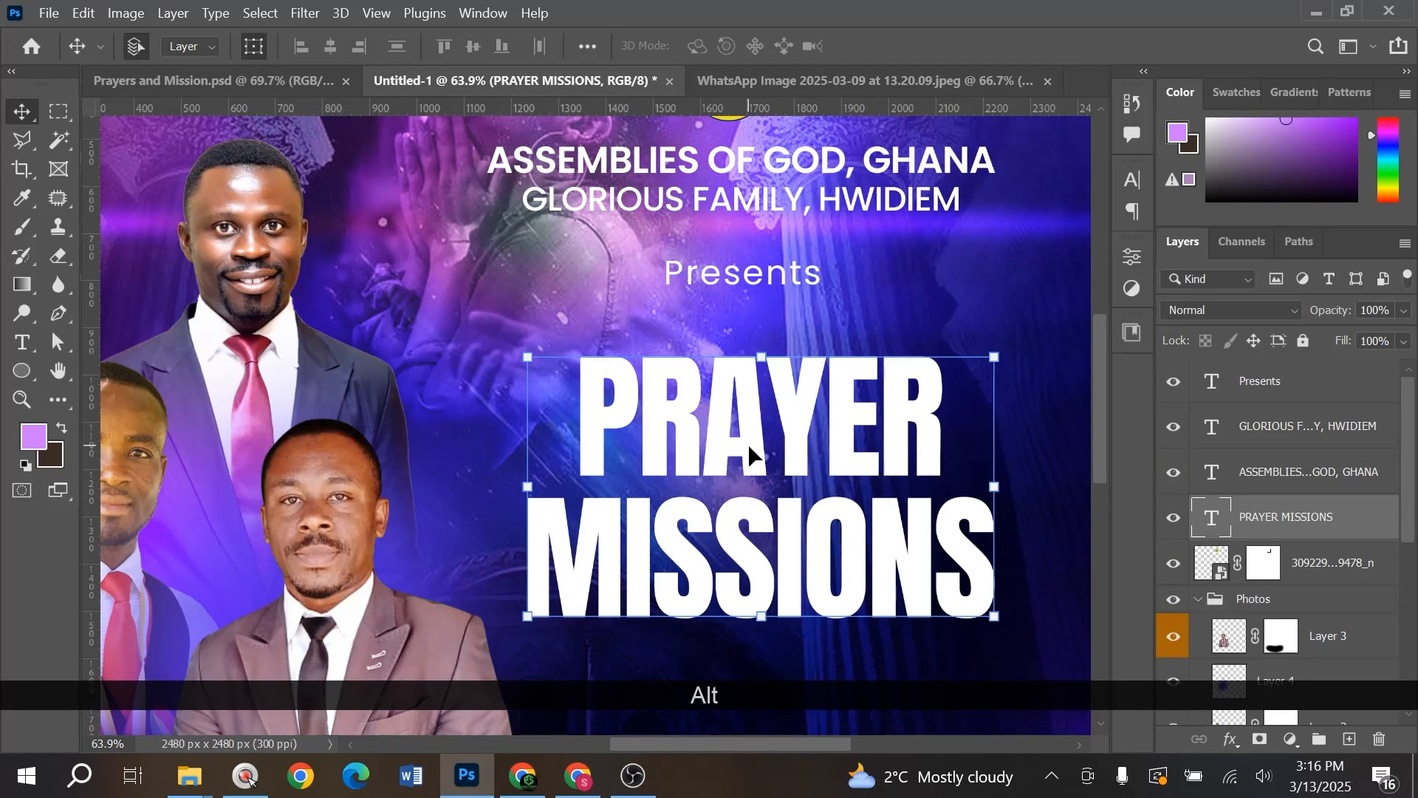
- Left-align the PRAYER MISSIONS title and move it left and slightly down
{"action": "double_click", "coordinate": [579, 425]}
{"action": "left_click", "coordinate": [577, 425]}
{"action": "key", "text": "ctrl+a"}
{"action": "left_click", "coordinate": [780, 41]}
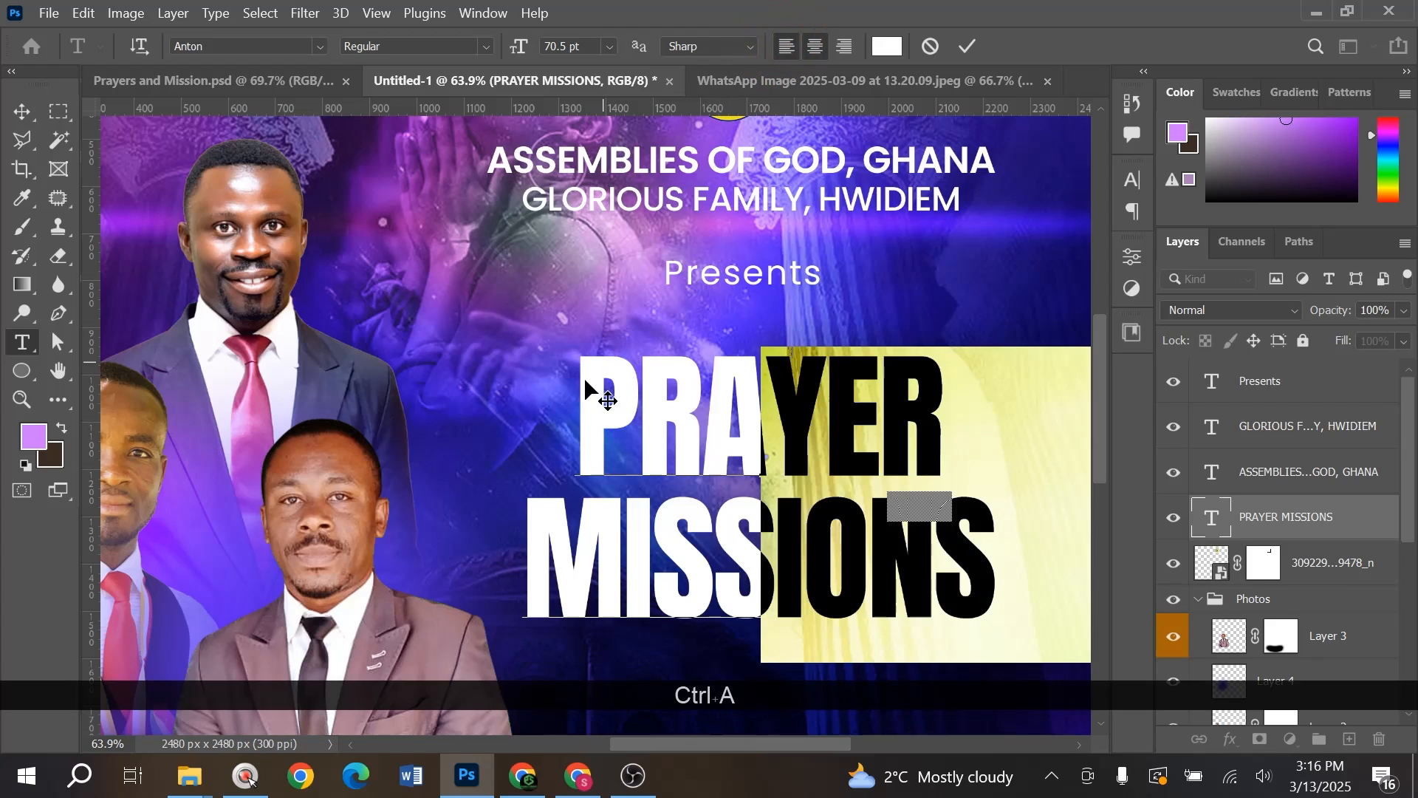
{"action": "left_click_drag", "start_coordinate": [847, 414], "coordinate": [643, 447]}
- Trim the leading spaces before PRAYER so it sits centred above MISSIONS, and commit
{"action": "left_click", "coordinate": [575, 446]}
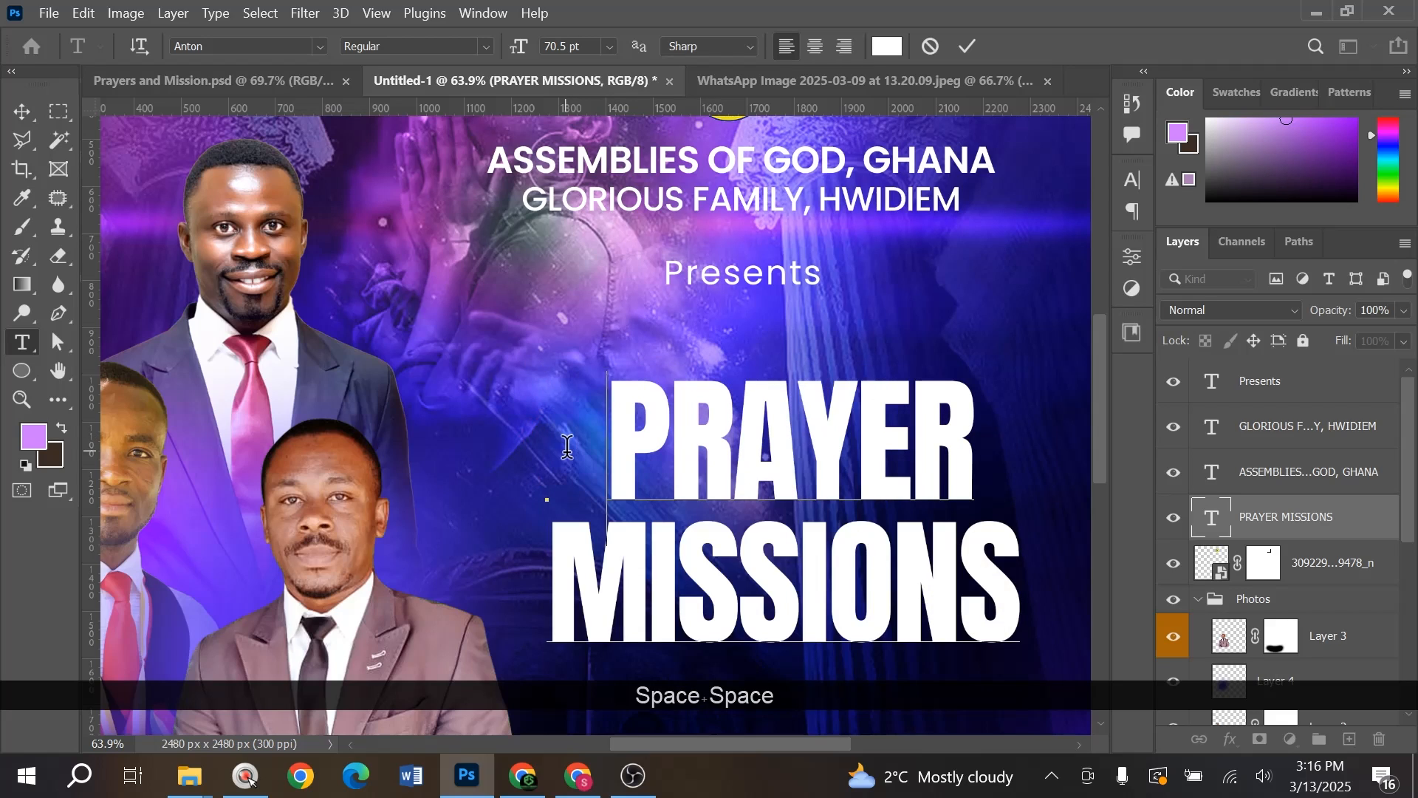
{"action": "key", "text": "BackSpace"}
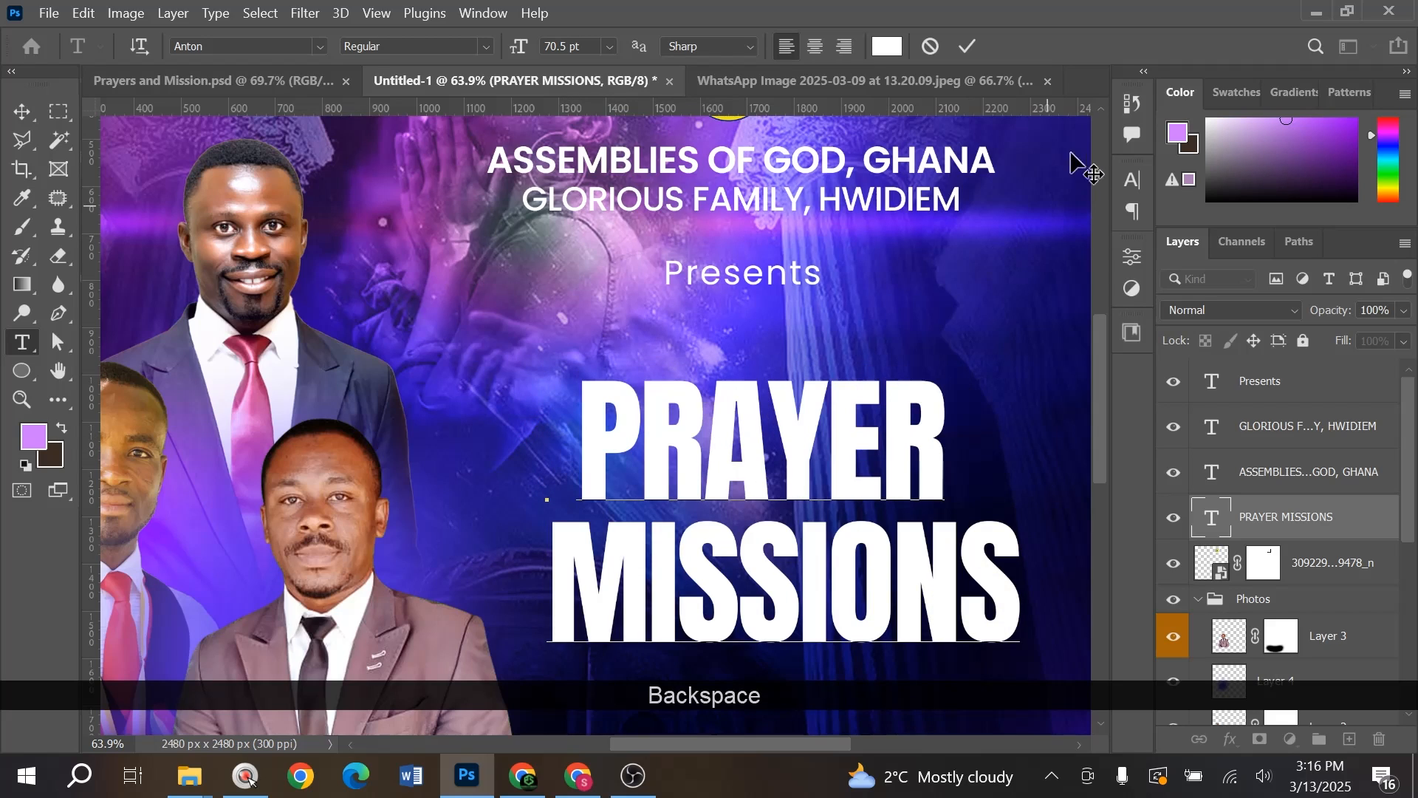
{"action": "left_click", "coordinate": [967, 46]}
{"action": "key", "text": "v"}
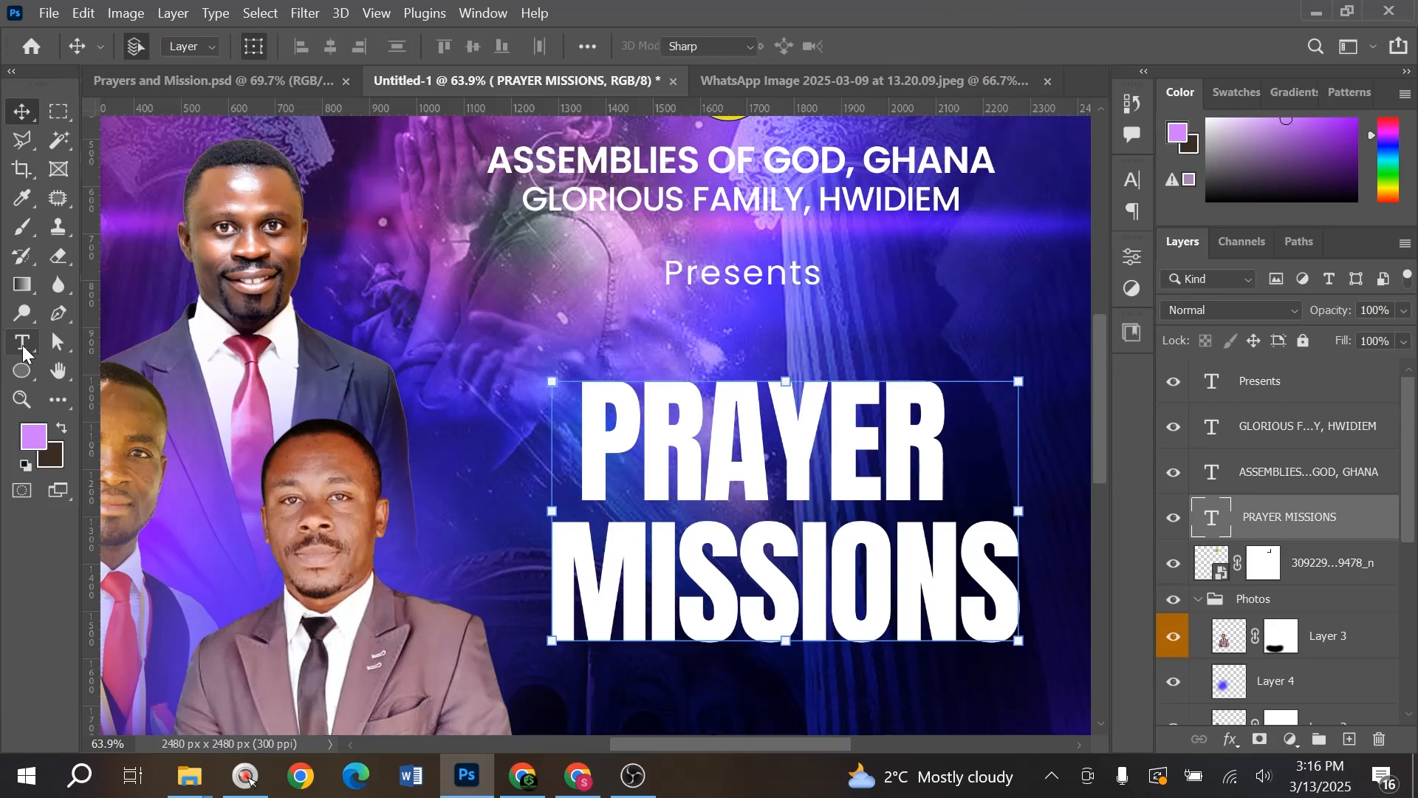
{"action": "left_click", "coordinate": [23, 353]}
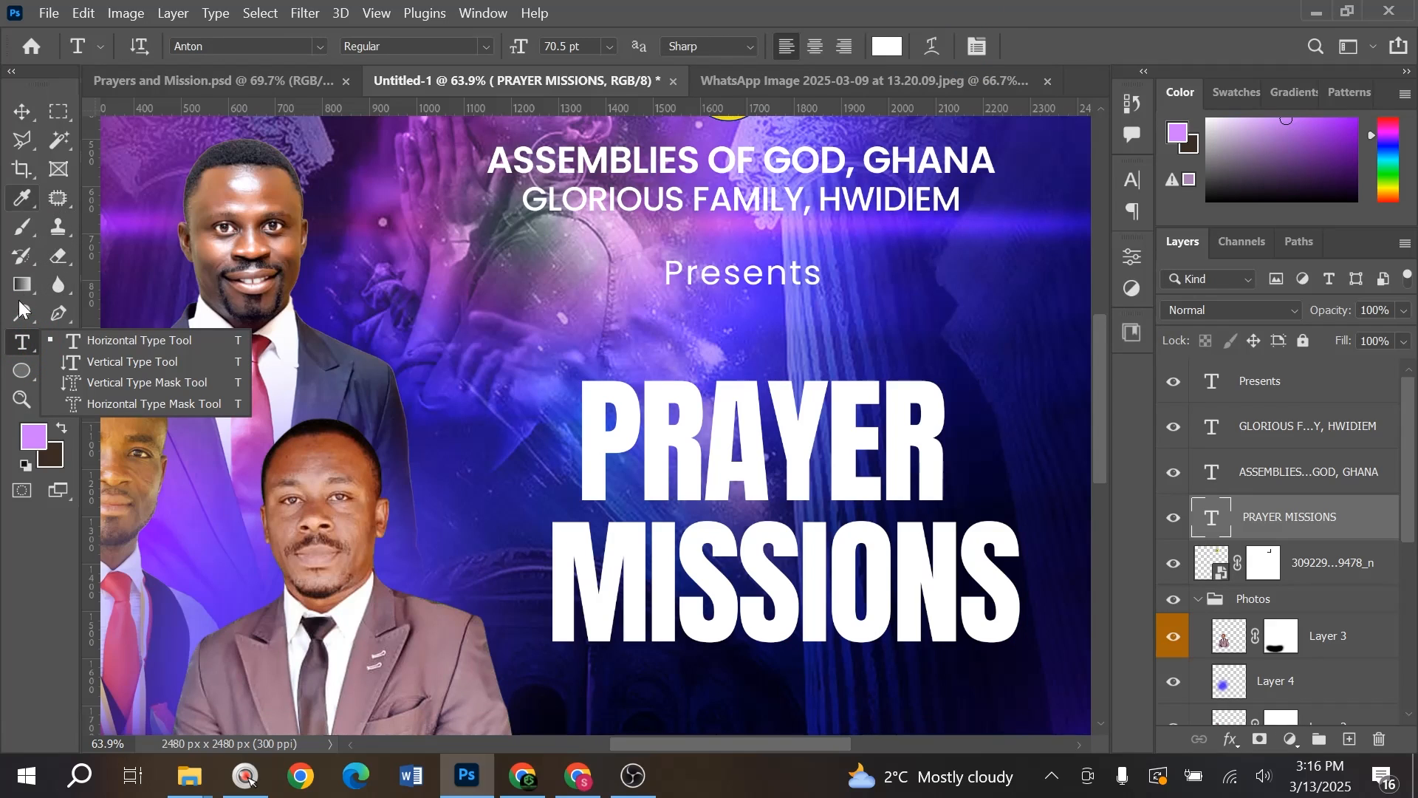
- Draw a small rectangle to the right of PRAYER with the Rectangle Tool
{"action": "left_click", "coordinate": [22, 371]}
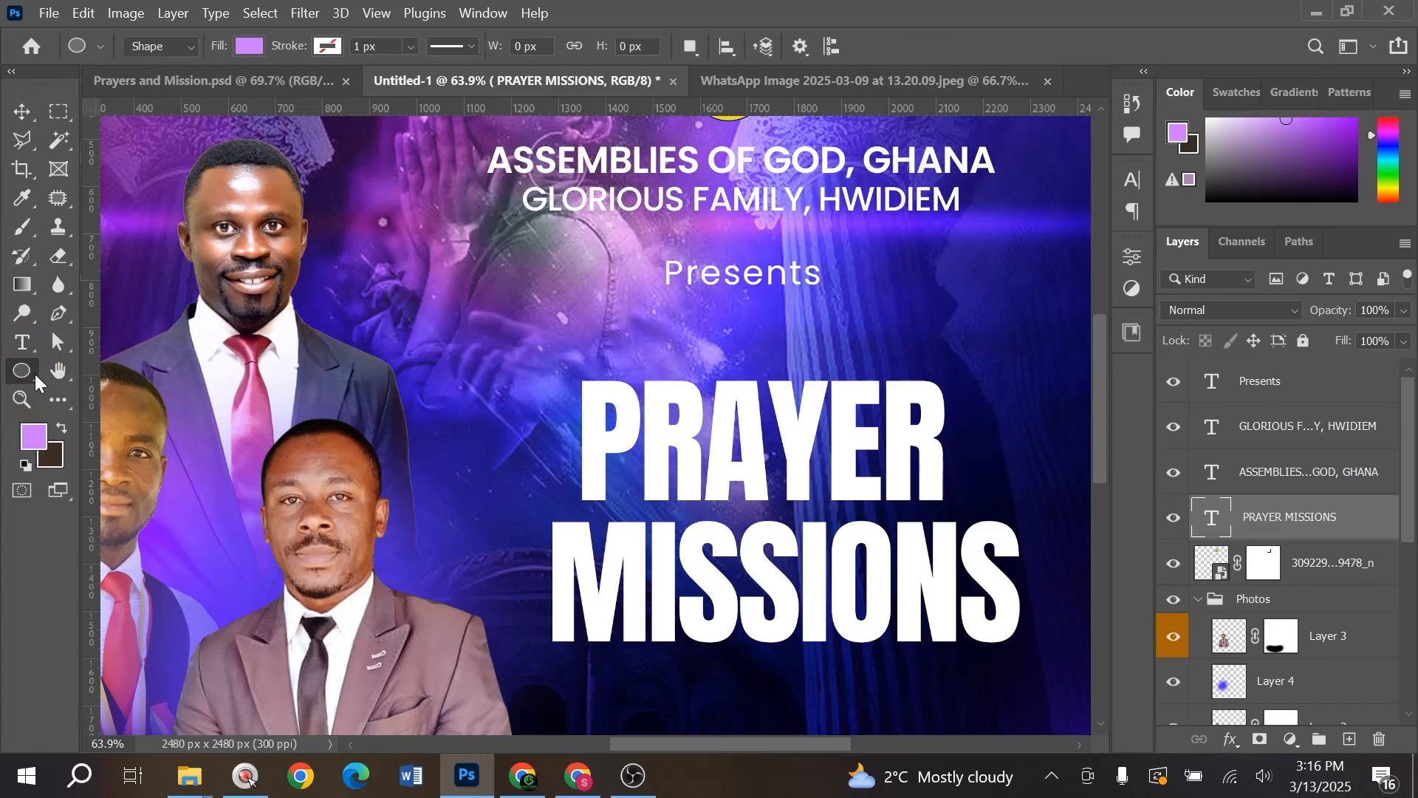
{"action": "right_click", "coordinate": [31, 375]}
{"action": "left_click", "coordinate": [80, 381]}
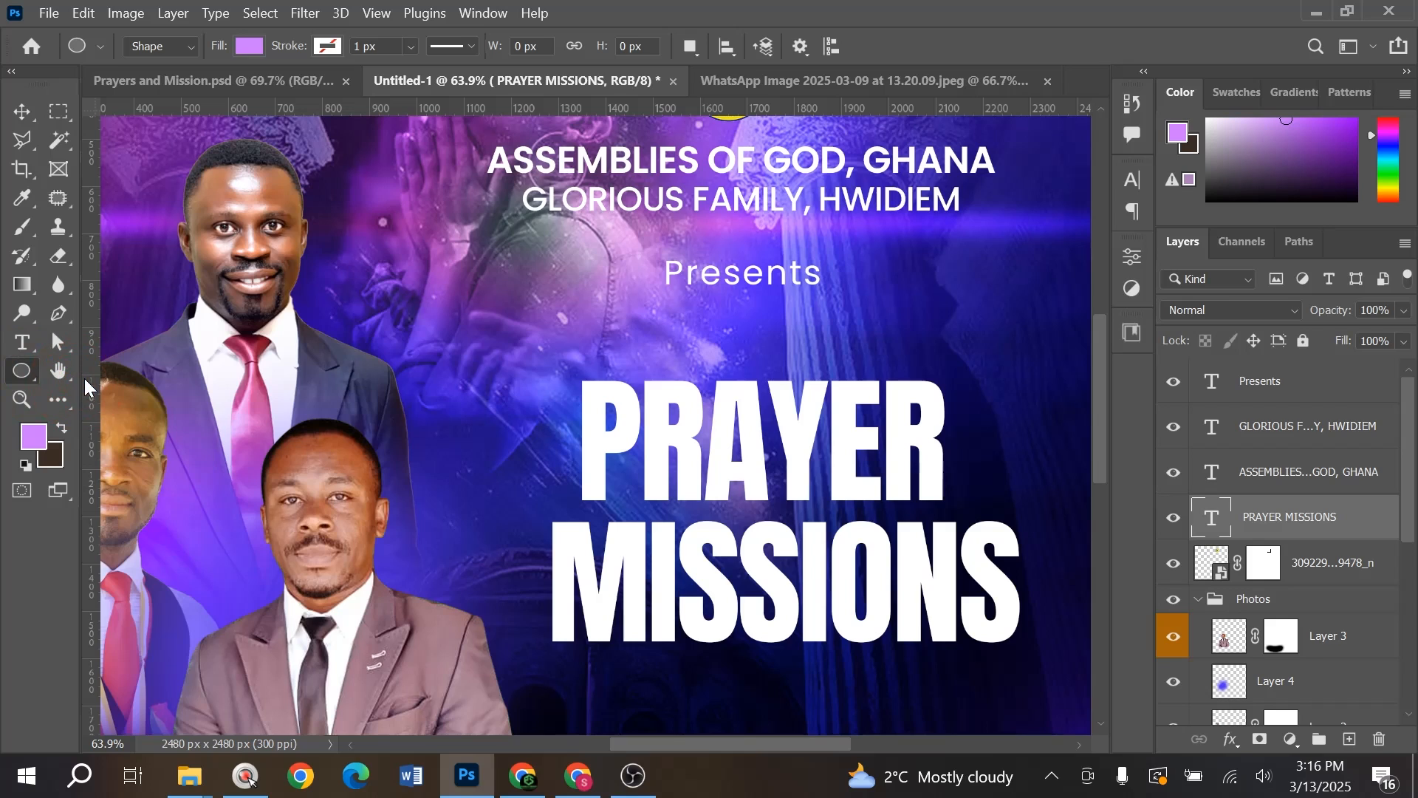
{"action": "right_click", "coordinate": [29, 371]}
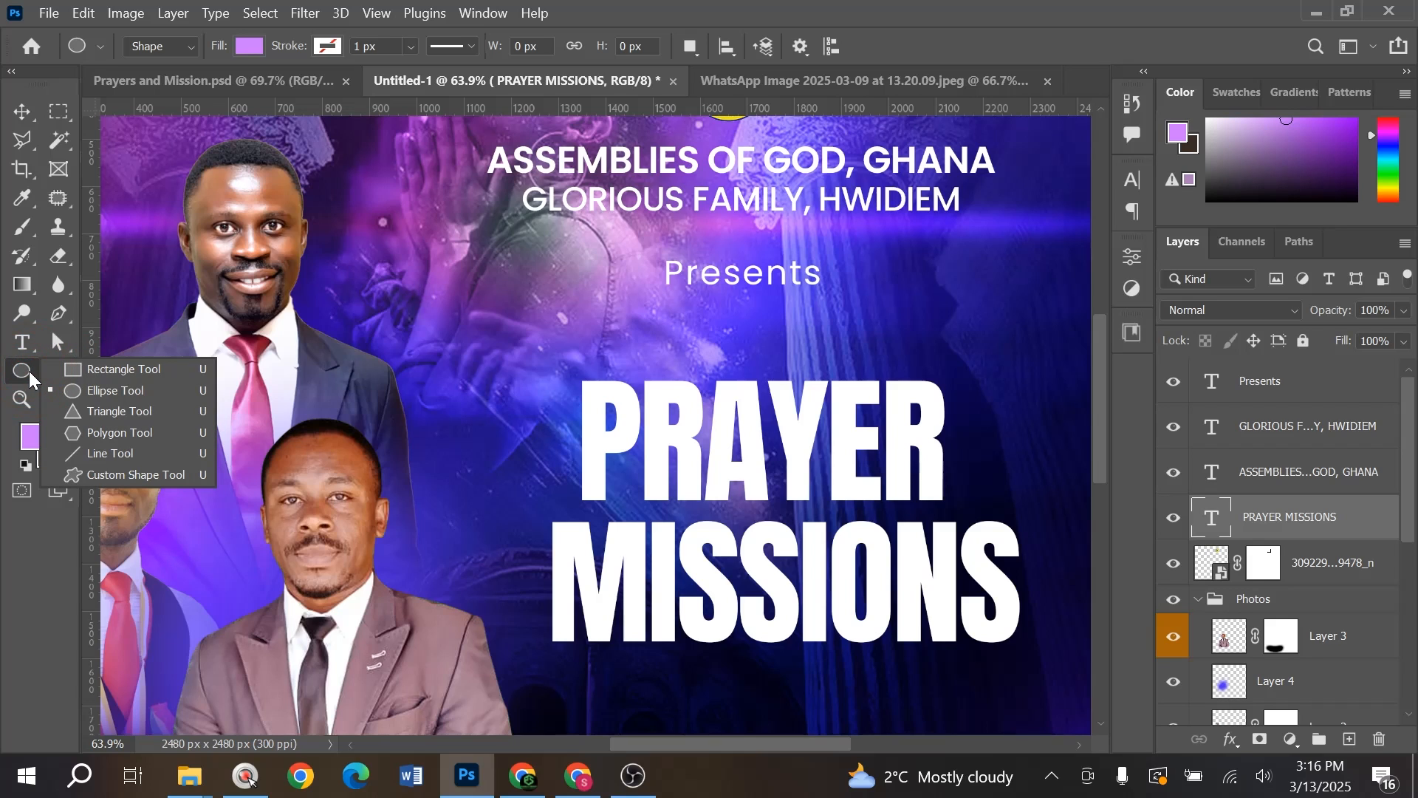
{"action": "left_click", "coordinate": [71, 367]}
{"action": "key", "text": "alt"}
{"action": "scroll", "coordinate": [992, 477], "scroll_direction": "up", "scroll_amount": 3}
{"action": "left_click_drag", "start_coordinate": [988, 462], "coordinate": [822, 472]}
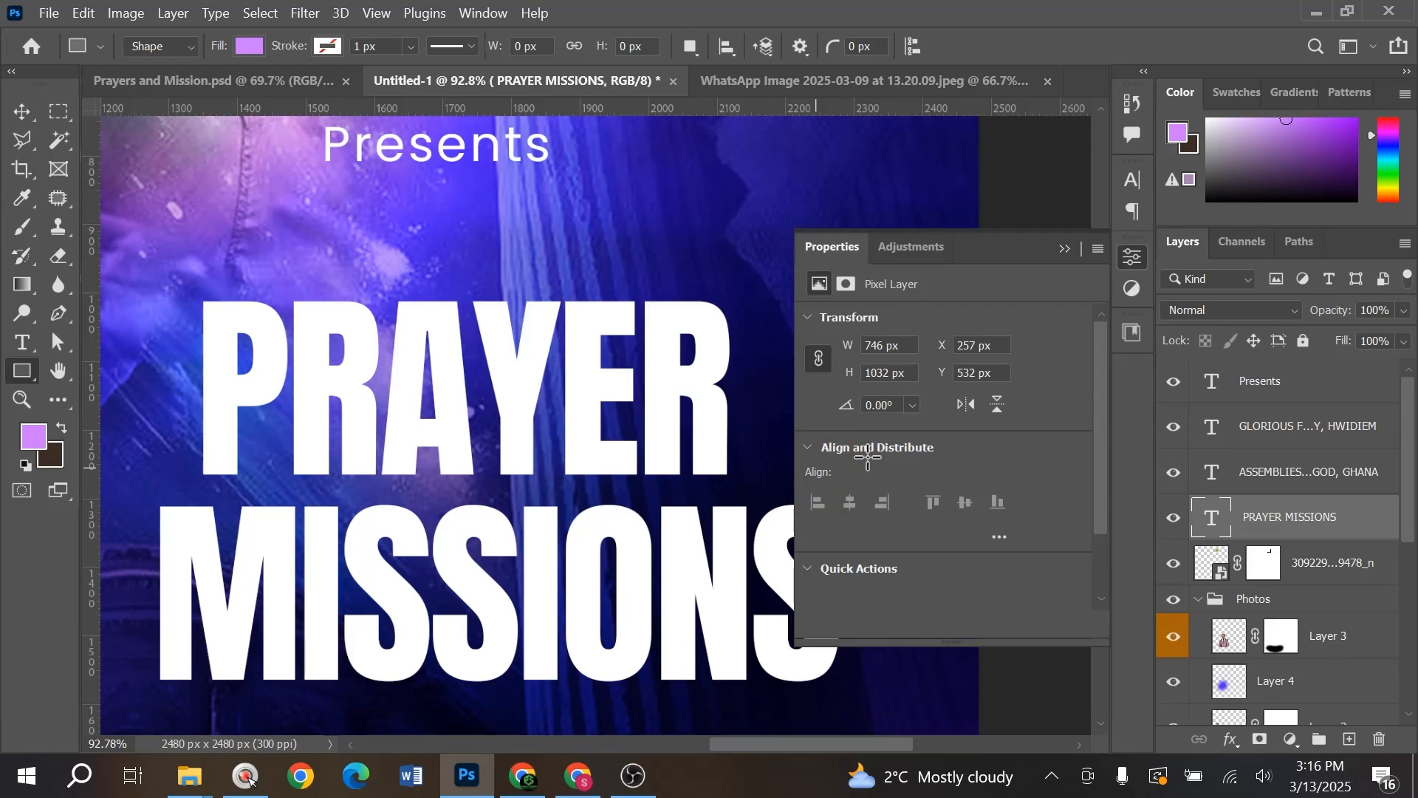
{"action": "key", "text": "v"}
{"action": "left_click", "coordinate": [1066, 249]}
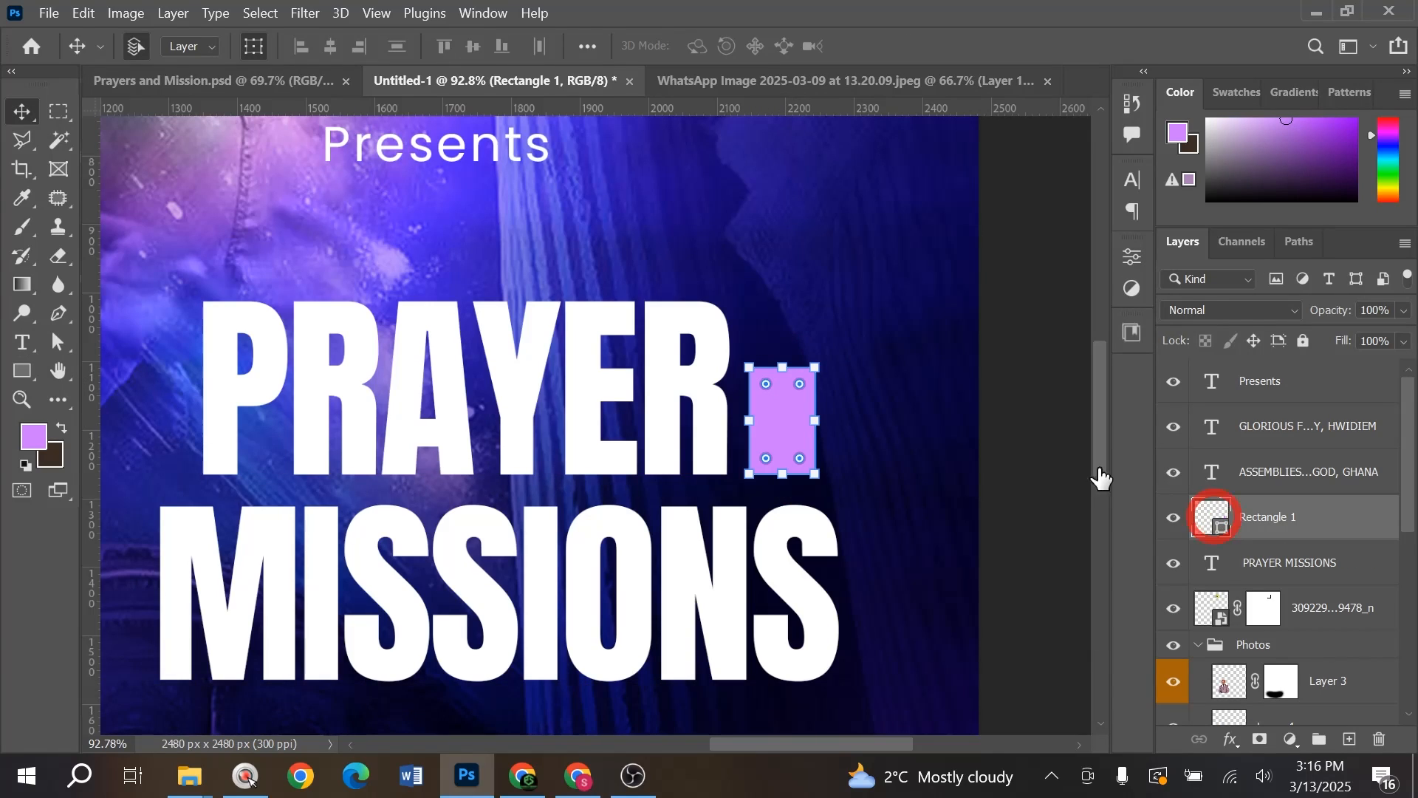
- Fill the rectangle with the logo's yellow (#efe110), replacing an initial orange fill
{"action": "double_click", "coordinate": [1212, 517]}
{"action": "left_click", "coordinate": [1125, 618]}
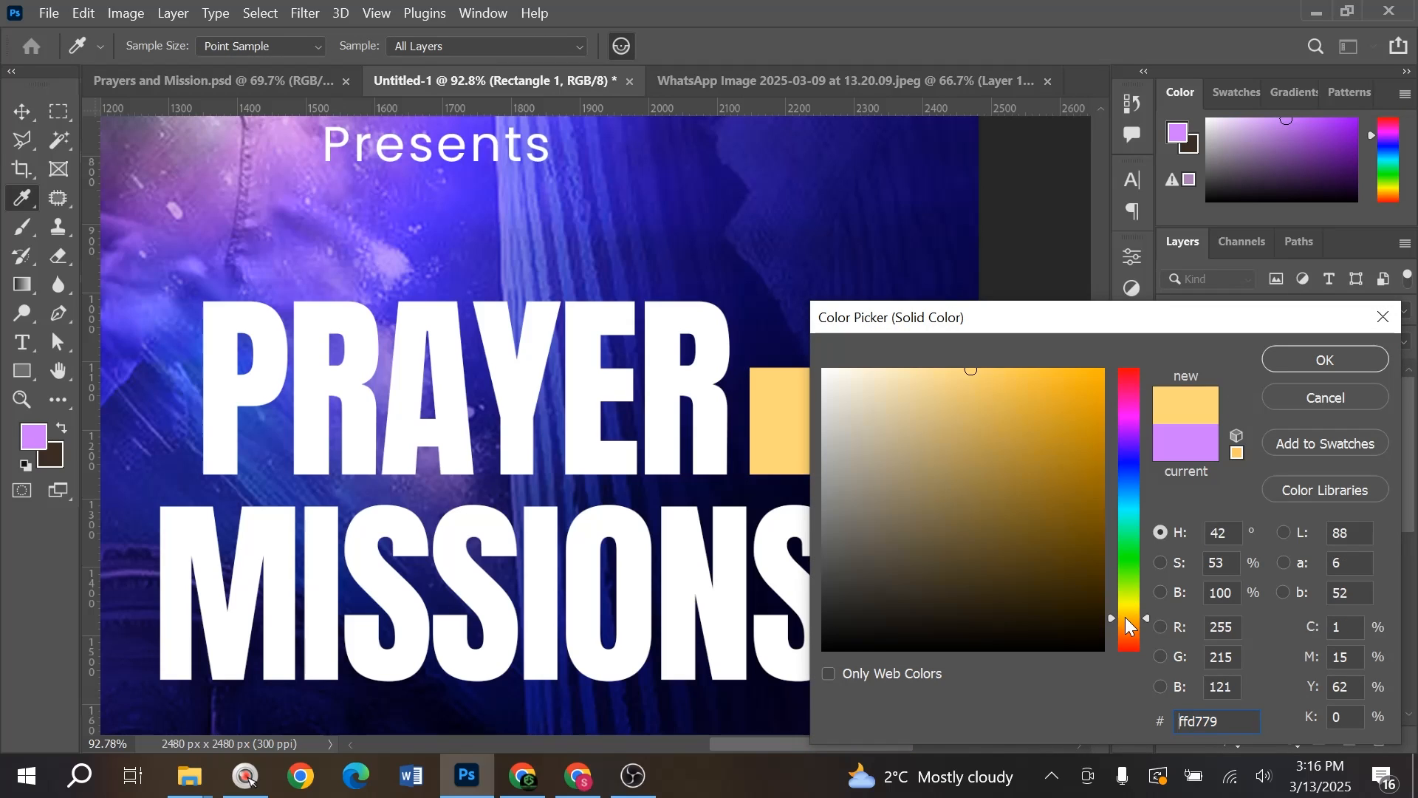
{"action": "left_click_drag", "start_coordinate": [1079, 402], "coordinate": [1104, 396]}
{"action": "left_click", "coordinate": [1270, 360]}
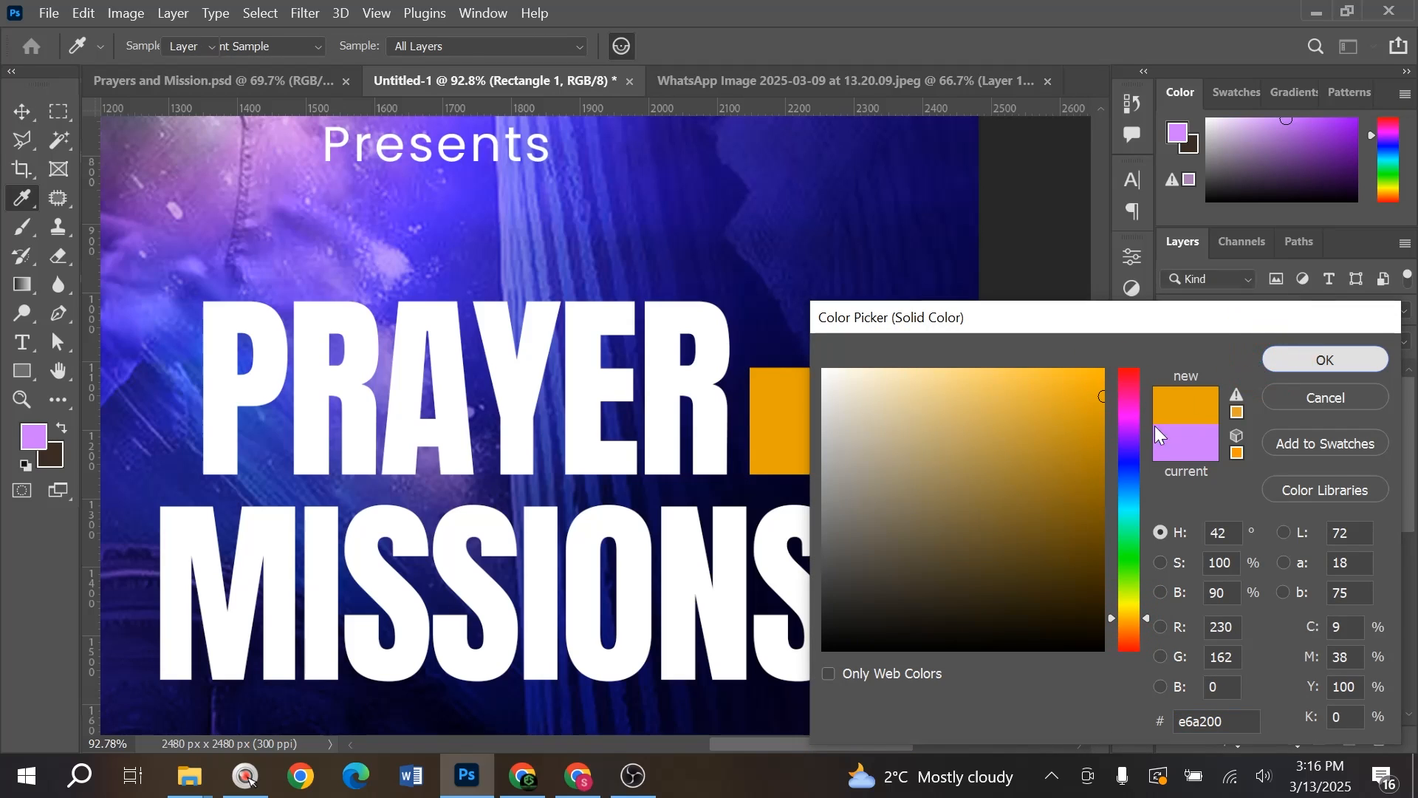
{"action": "left_click", "coordinate": [224, 78]}
{"action": "left_click", "coordinate": [454, 82]}
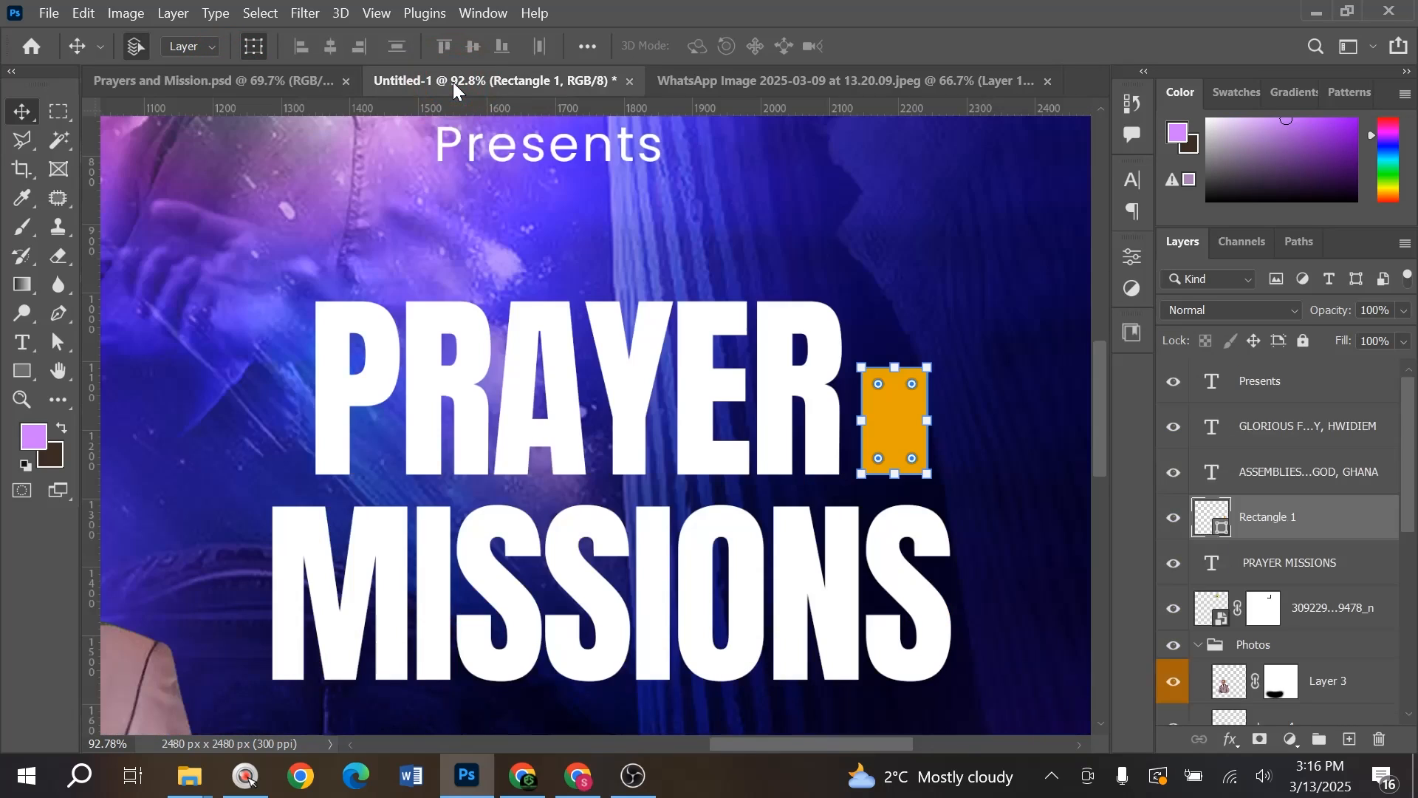
{"action": "scroll", "coordinate": [694, 445], "scroll_direction": "down", "scroll_amount": 1}
{"action": "scroll", "coordinate": [693, 493], "scroll_direction": "up", "scroll_amount": 5}
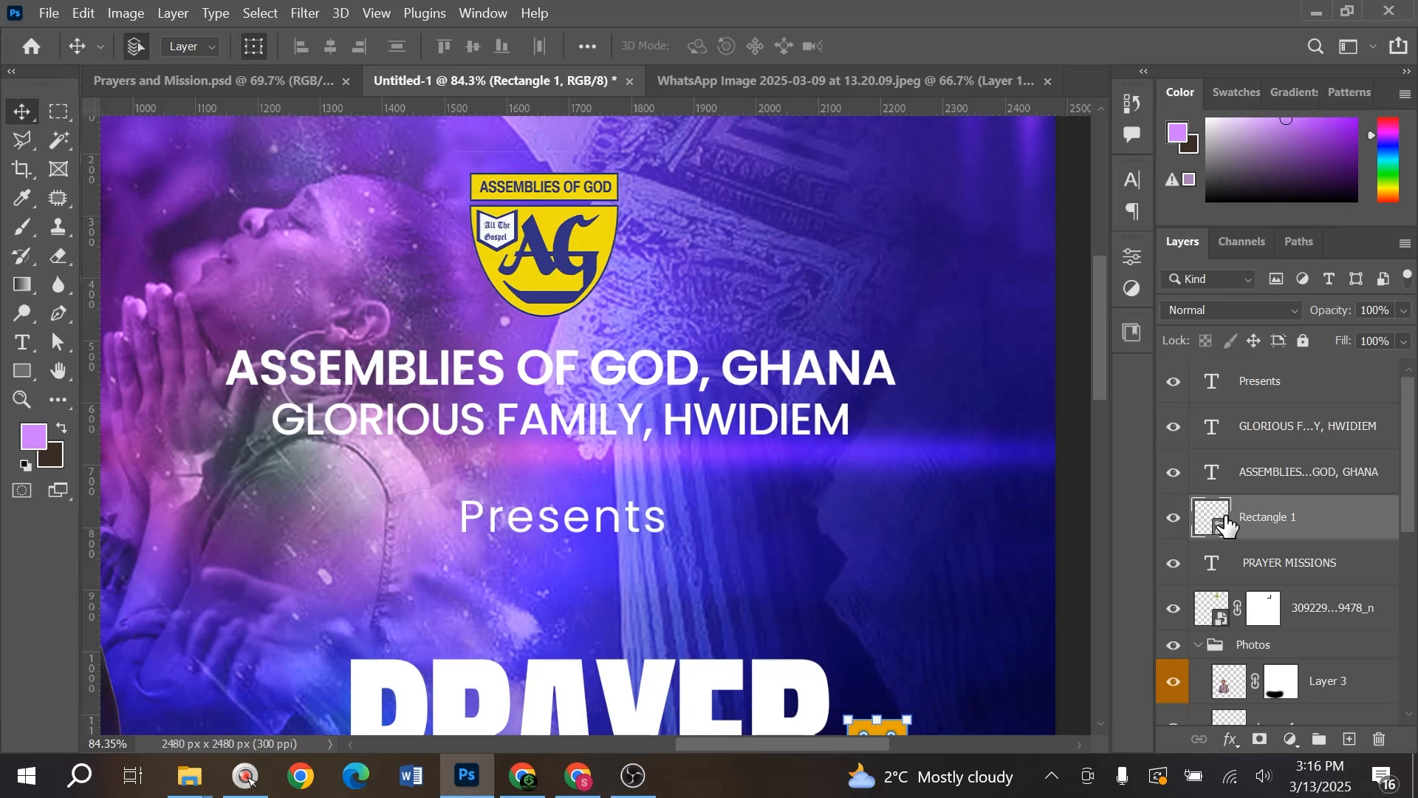
{"action": "left_click", "coordinate": [605, 238]}
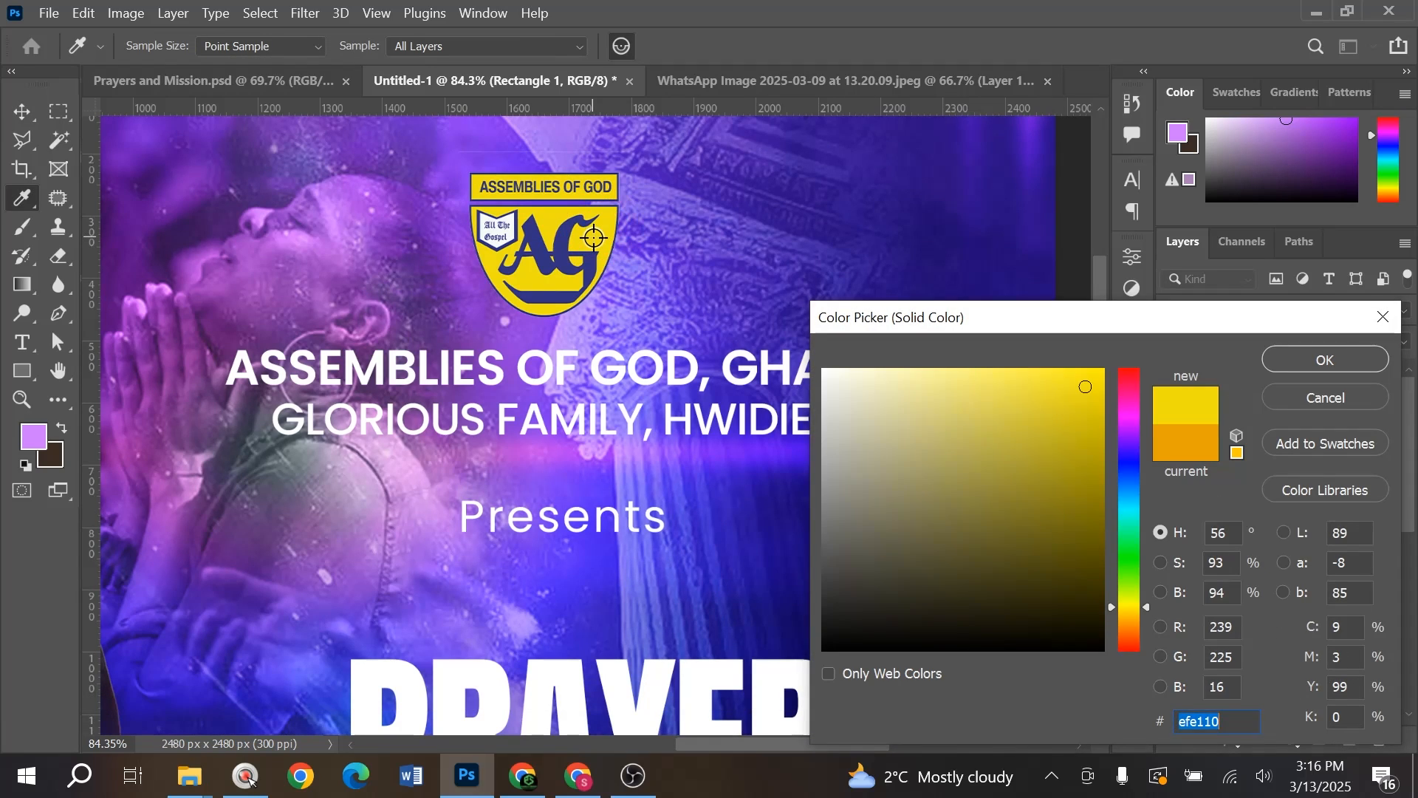
{"action": "left_click", "coordinate": [1325, 359]}
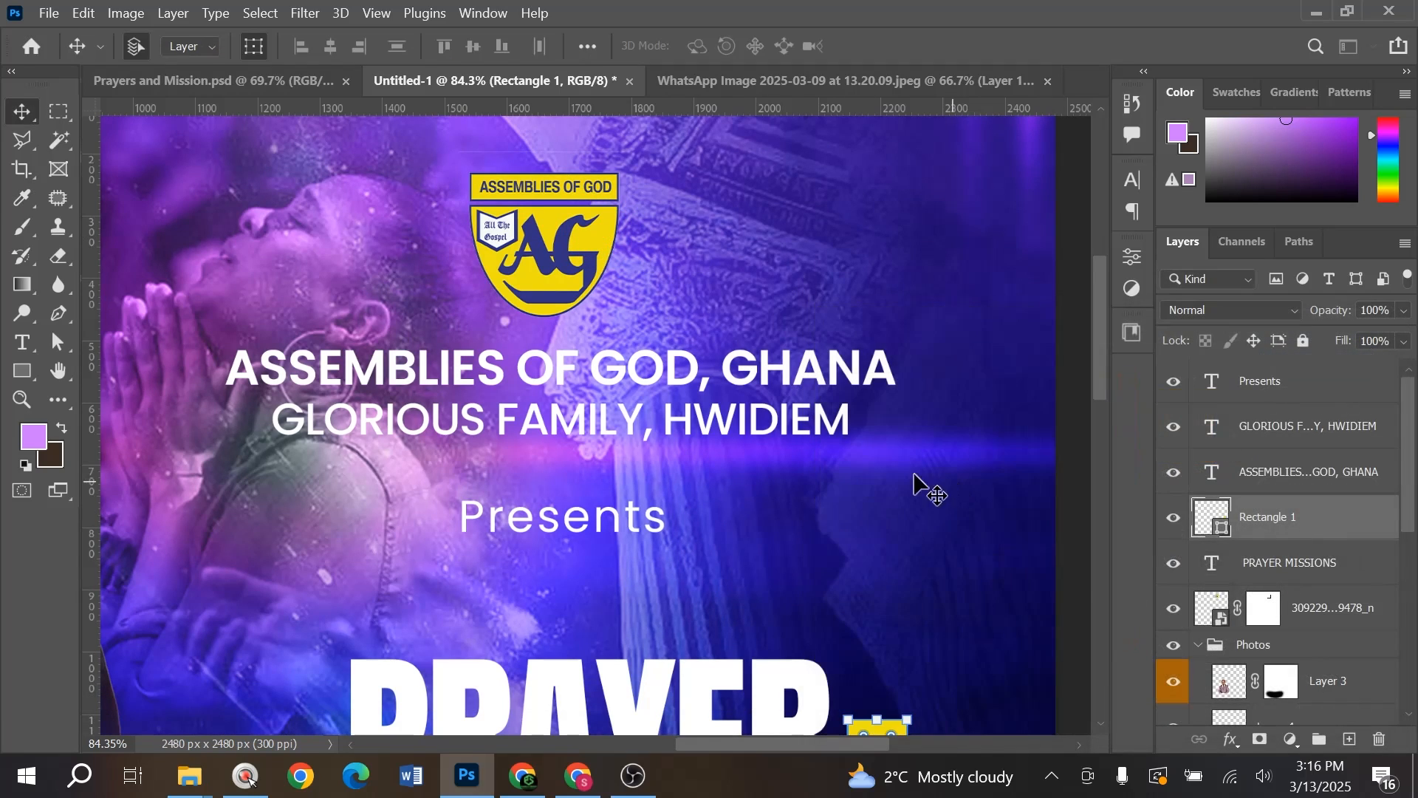
{"action": "scroll", "coordinate": [928, 490], "scroll_direction": "down", "scroll_amount": 5}
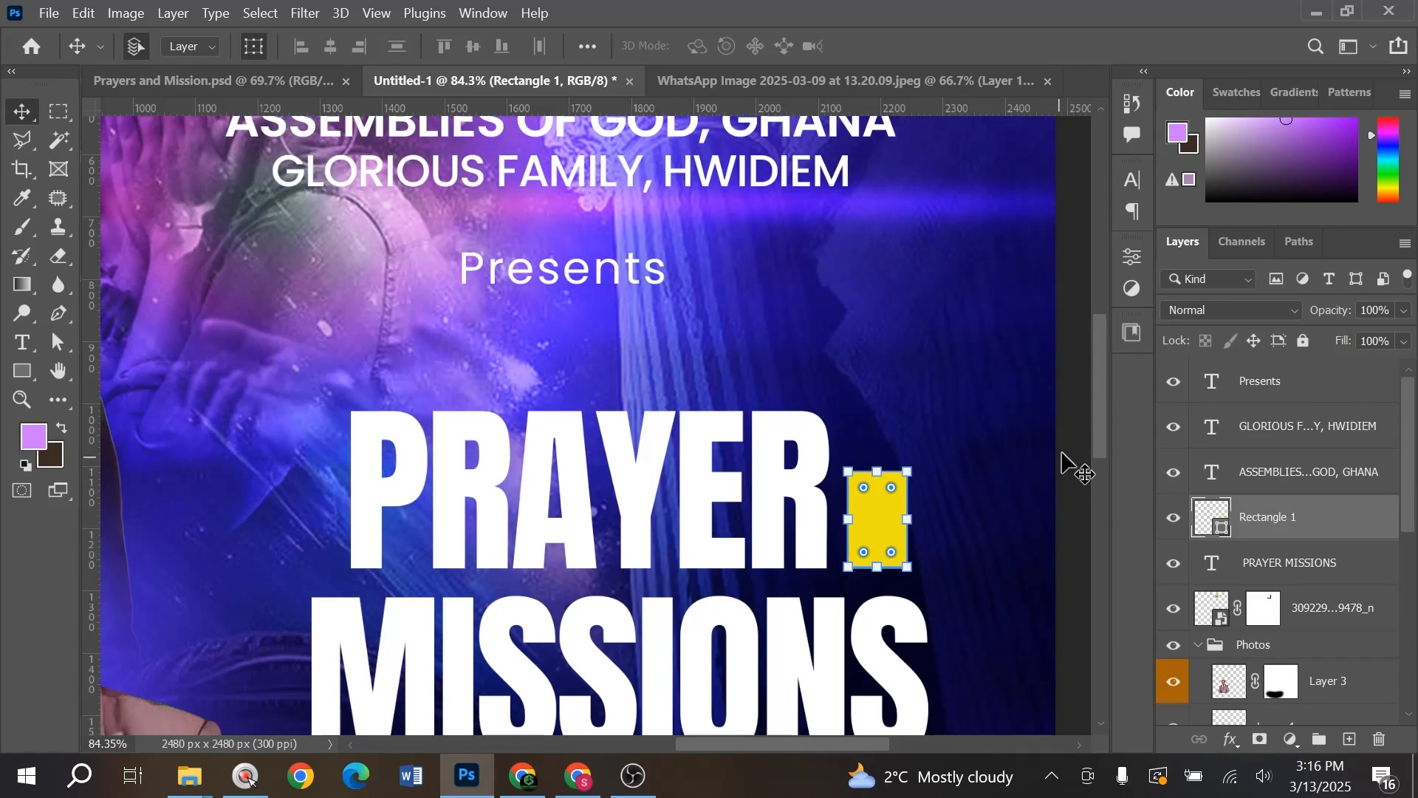
{"action": "scroll", "coordinate": [928, 589], "scroll_direction": "up", "scroll_amount": 5}
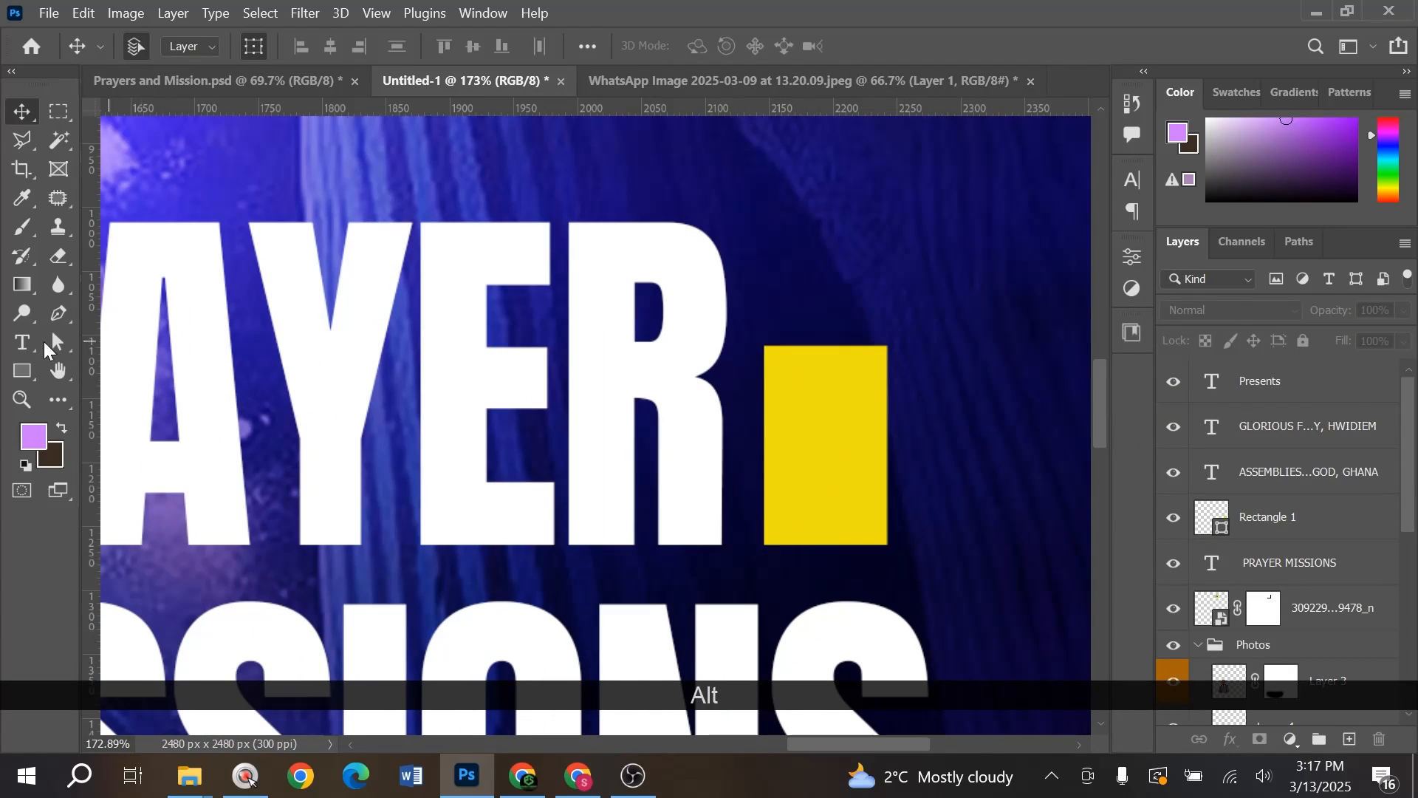
- Type an '&' on the yellow rectangle in Poppins SemiBold
{"action": "left_click", "coordinate": [22, 342]}
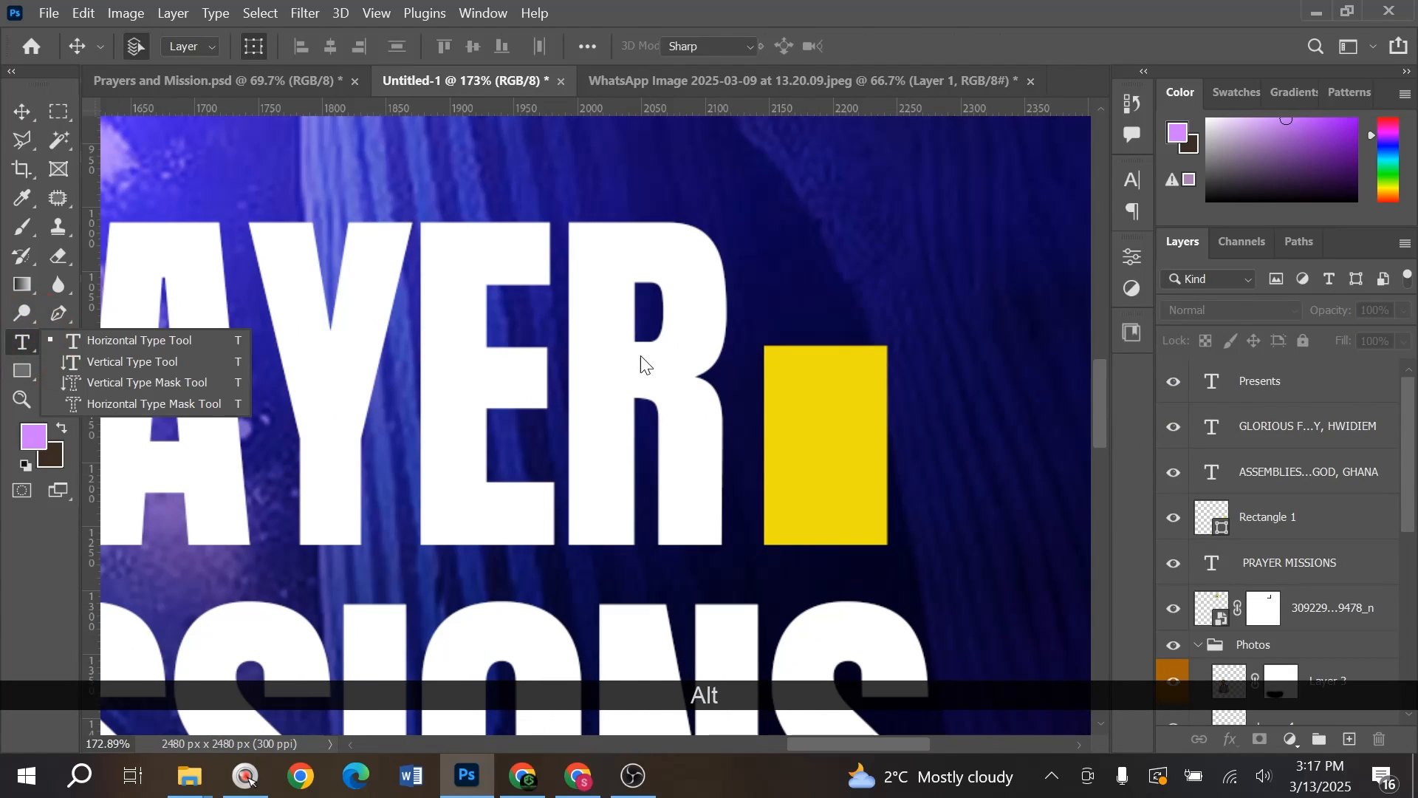
{"action": "left_click", "coordinate": [813, 459]}
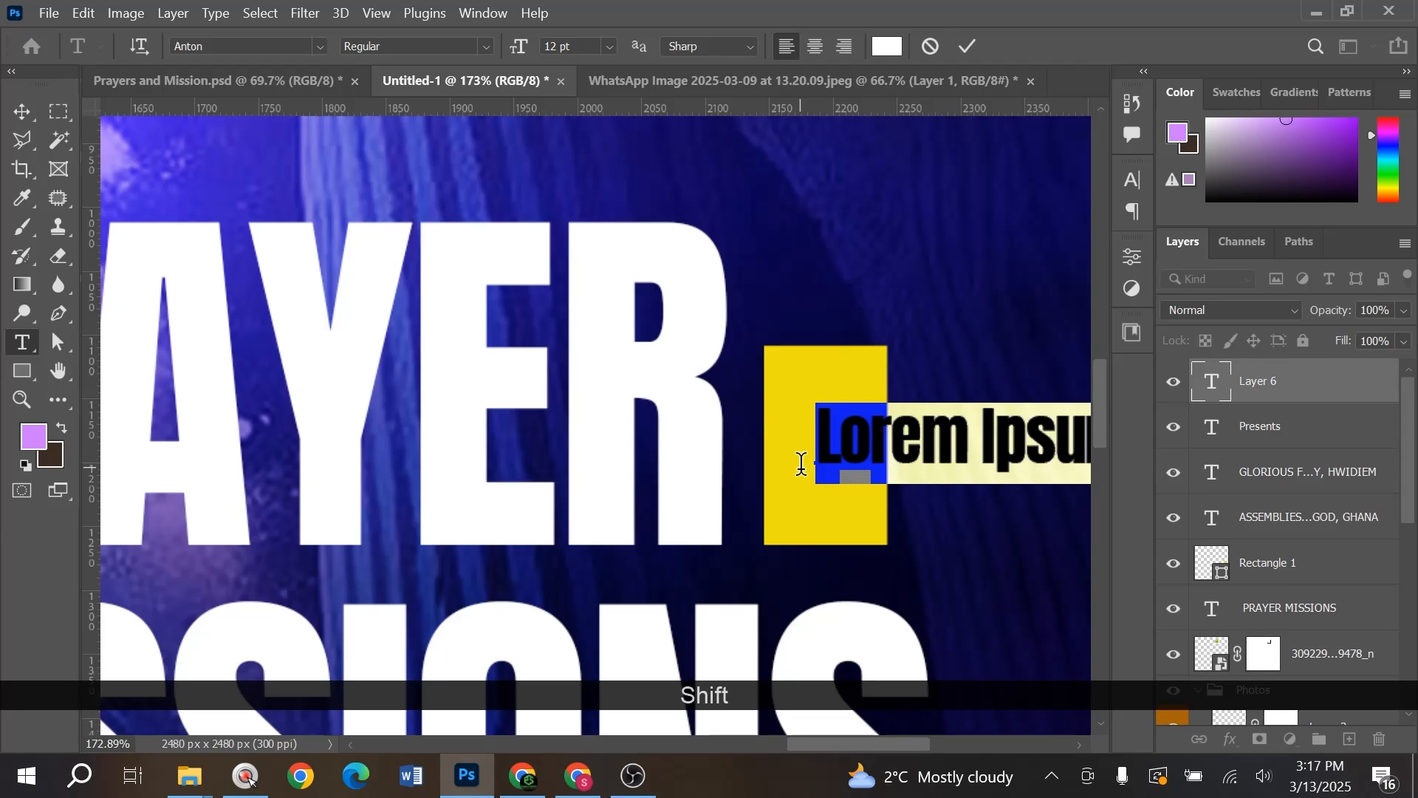
{"action": "type", "text": "&"}
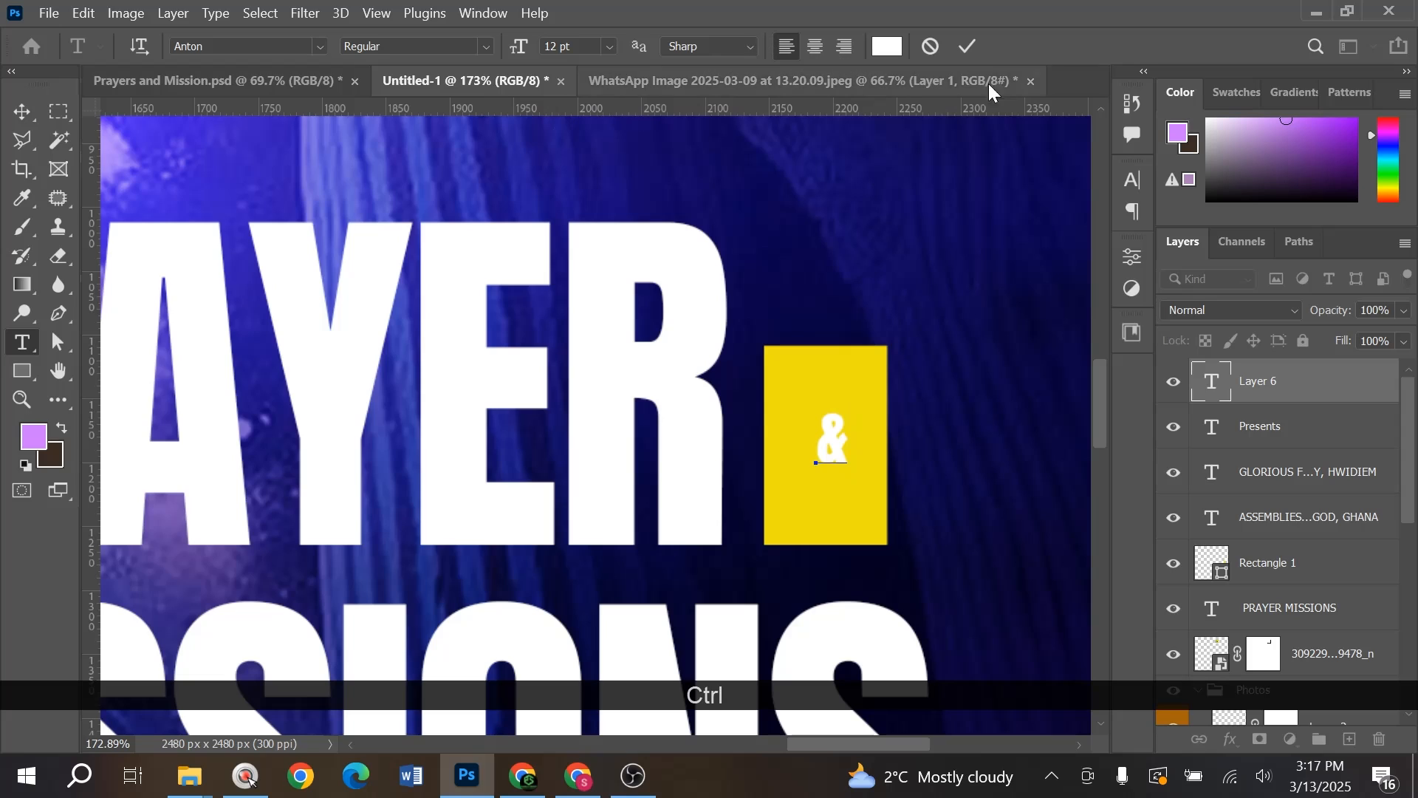
{"action": "left_click", "coordinate": [320, 47]}
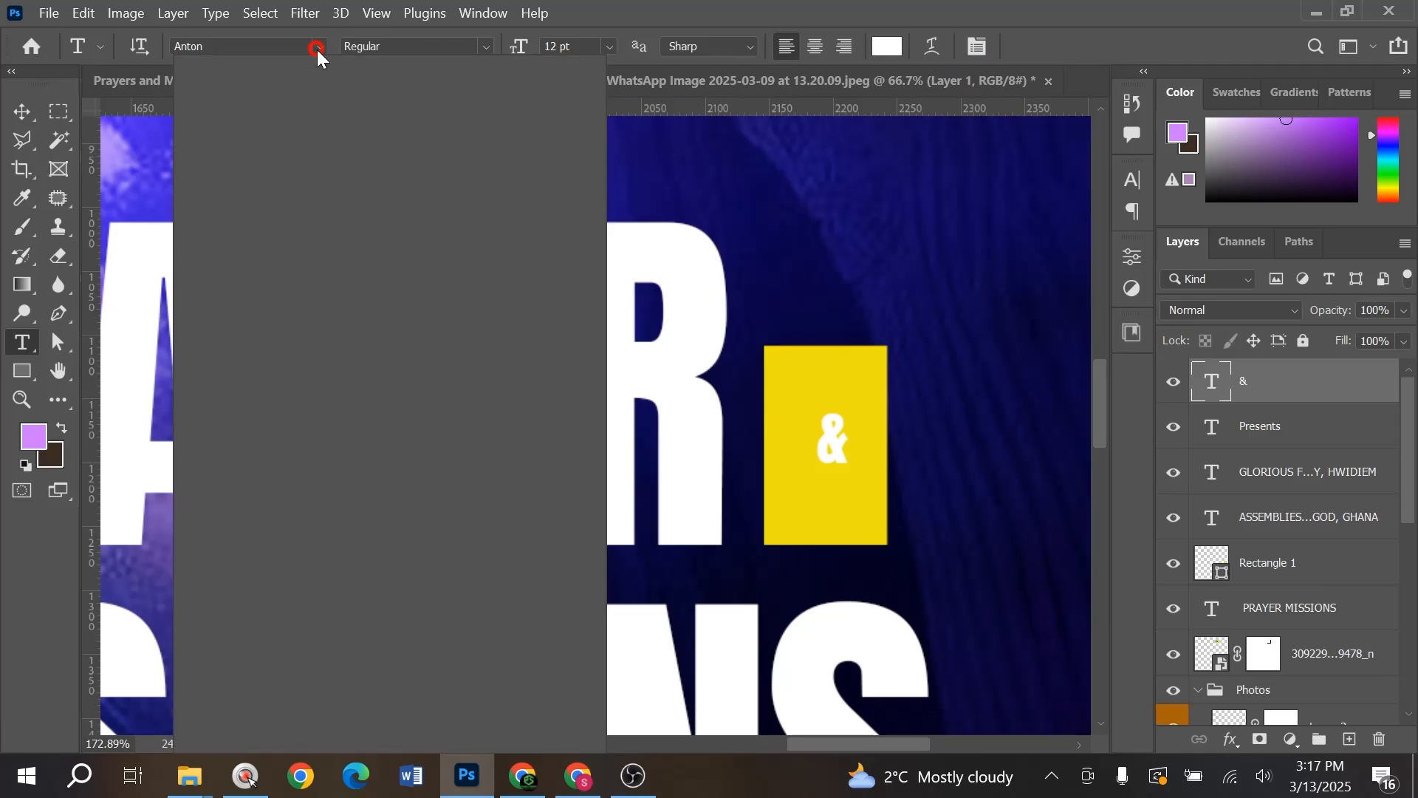
{"action": "left_click", "coordinate": [419, 159]}
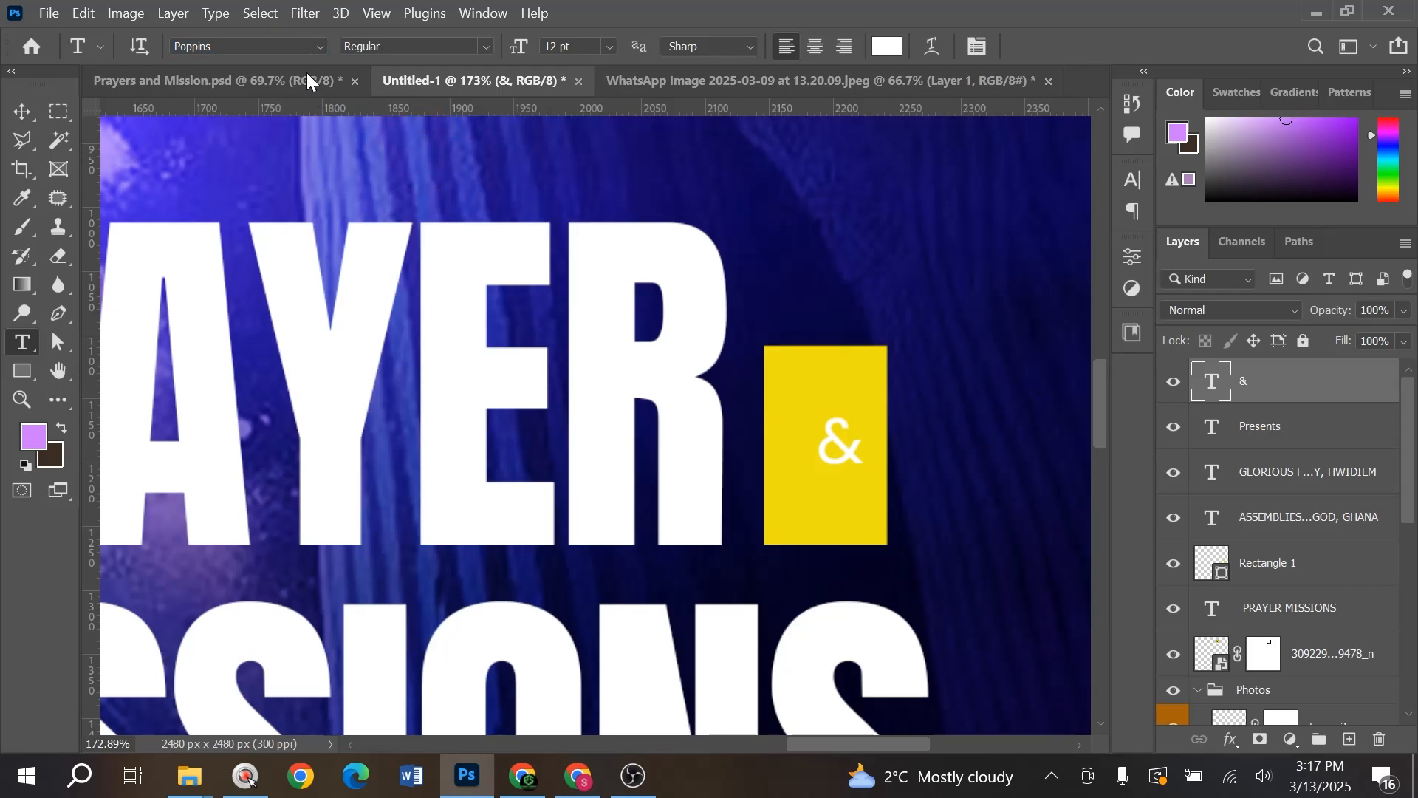
{"action": "left_click", "coordinate": [481, 54]}
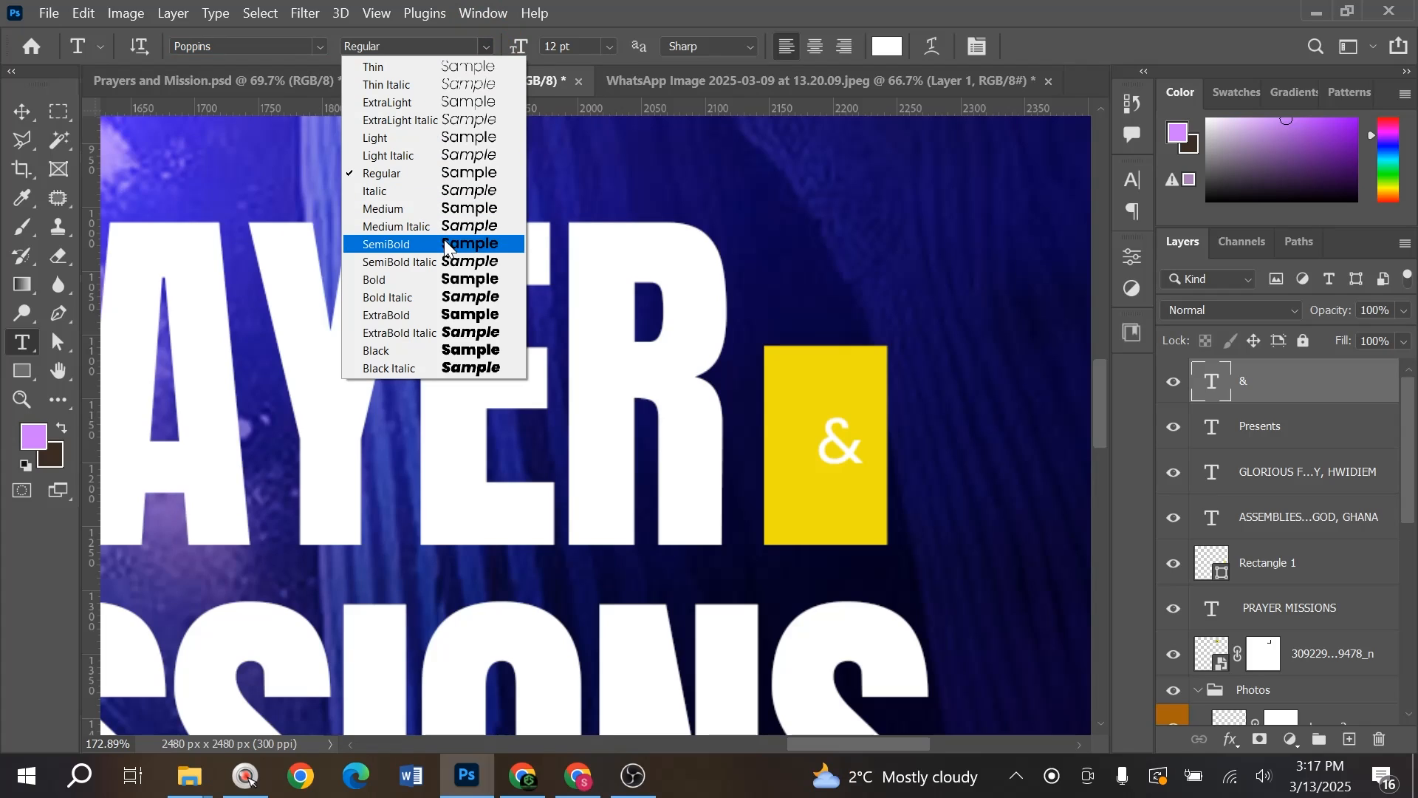
{"action": "left_click", "coordinate": [384, 253]}
- Scale the '&' to about 147% and colour it dark navy (#070245) sampled from the canvas
{"action": "key", "text": "v"}
{"action": "key", "text": "ctrl+t"}
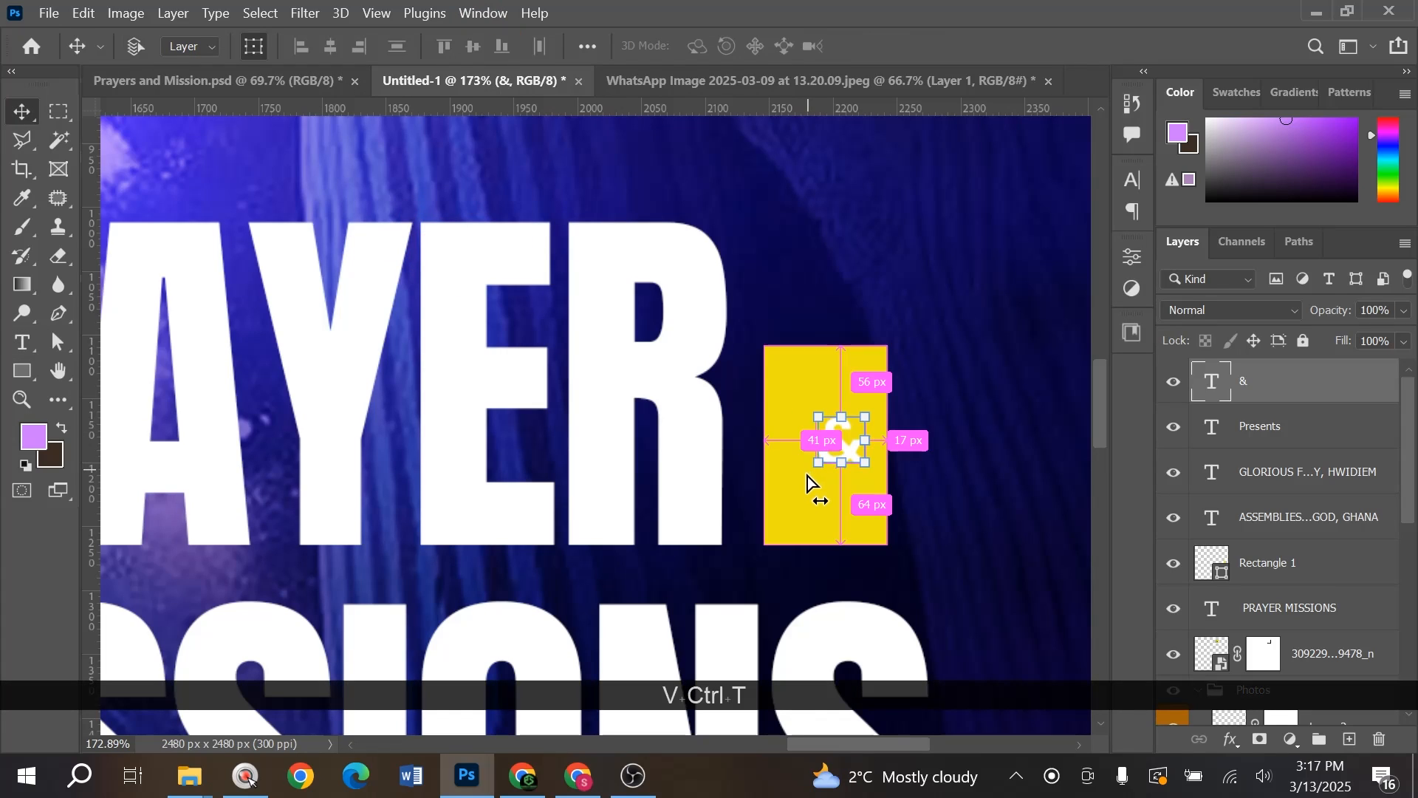
{"action": "mouse_move", "coordinate": [819, 502]}
{"action": "left_mouse_down"}
{"action": "mouse_move", "coordinate": [791, 538]}
{"action": "mouse_move", "coordinate": [795, 489]}
{"action": "mouse_move", "coordinate": [830, 486]}
{"action": "left_mouse_up"}
{"action": "key", "text": "Return"}
{"action": "left_click", "coordinate": [1131, 180]}
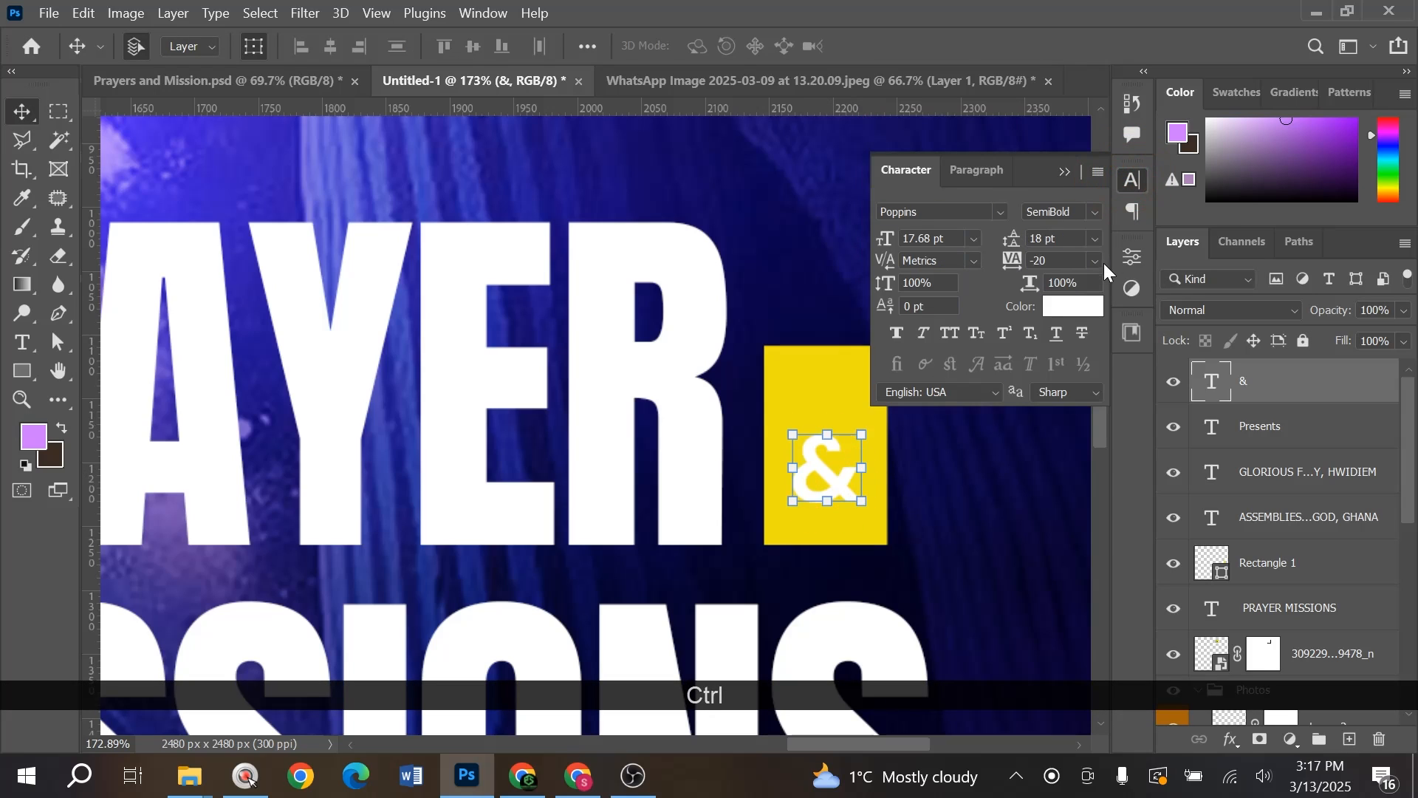
{"action": "left_click", "coordinate": [1074, 307]}
{"action": "left_click", "coordinate": [773, 286]}
{"action": "left_click", "coordinate": [1326, 360]}
- Position the pasted gold-gradient Layer 6 slightly lower over the title area
{"action": "key", "text": "v"}
{"action": "scroll", "coordinate": [702, 443], "scroll_direction": "down", "scroll_amount": 4}
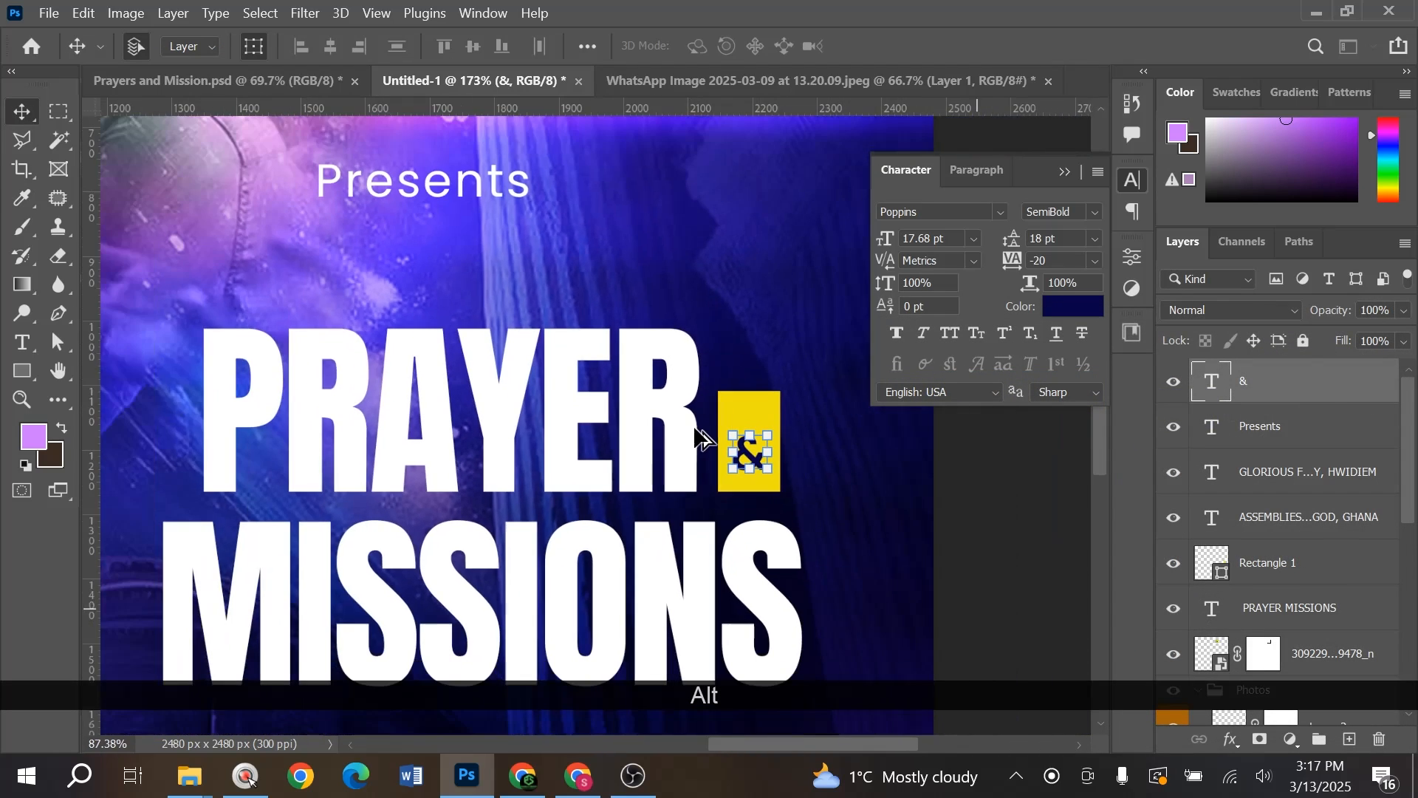
{"action": "scroll", "coordinate": [702, 438], "scroll_direction": "down", "scroll_amount": 2}
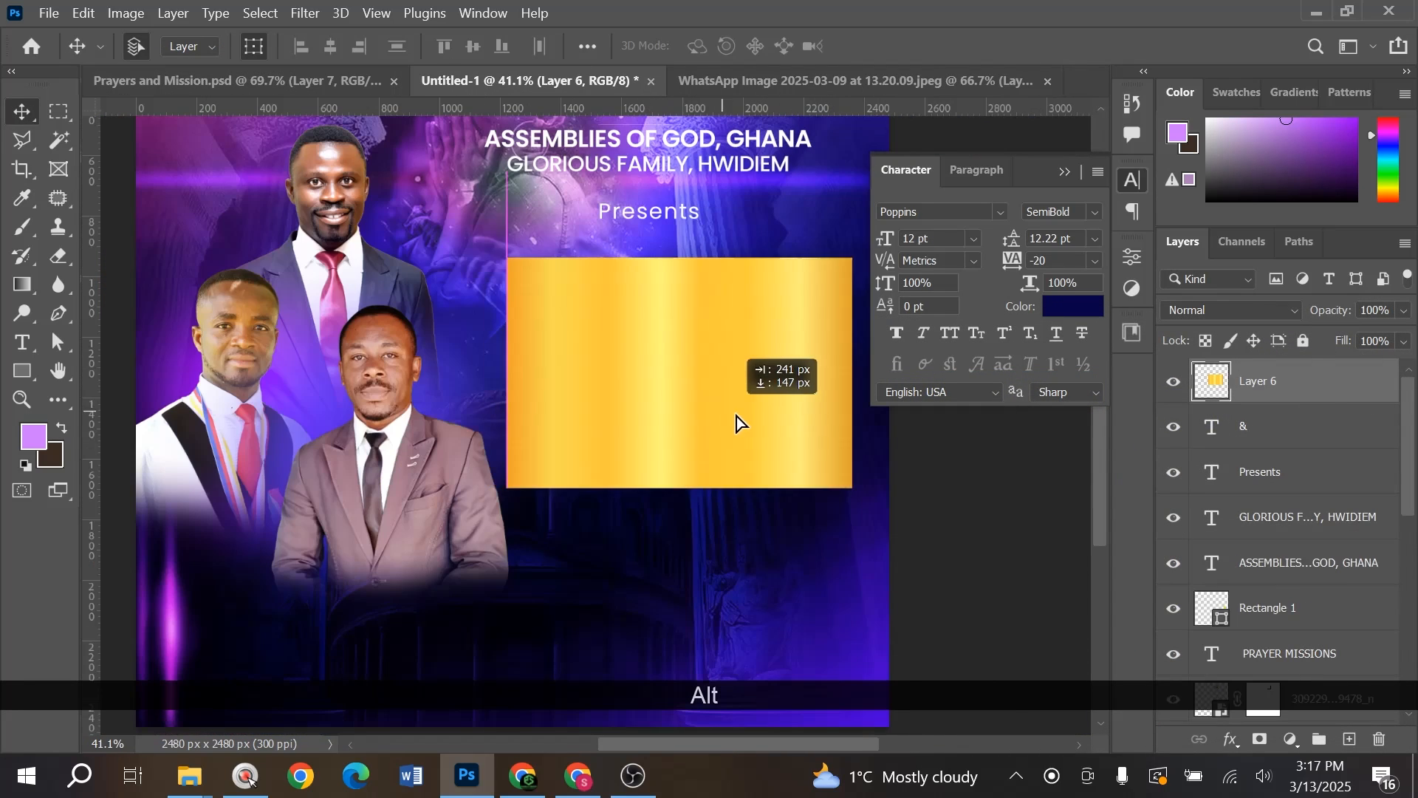
{"action": "left_click_drag", "start_coordinate": [738, 418], "coordinate": [681, 383]}
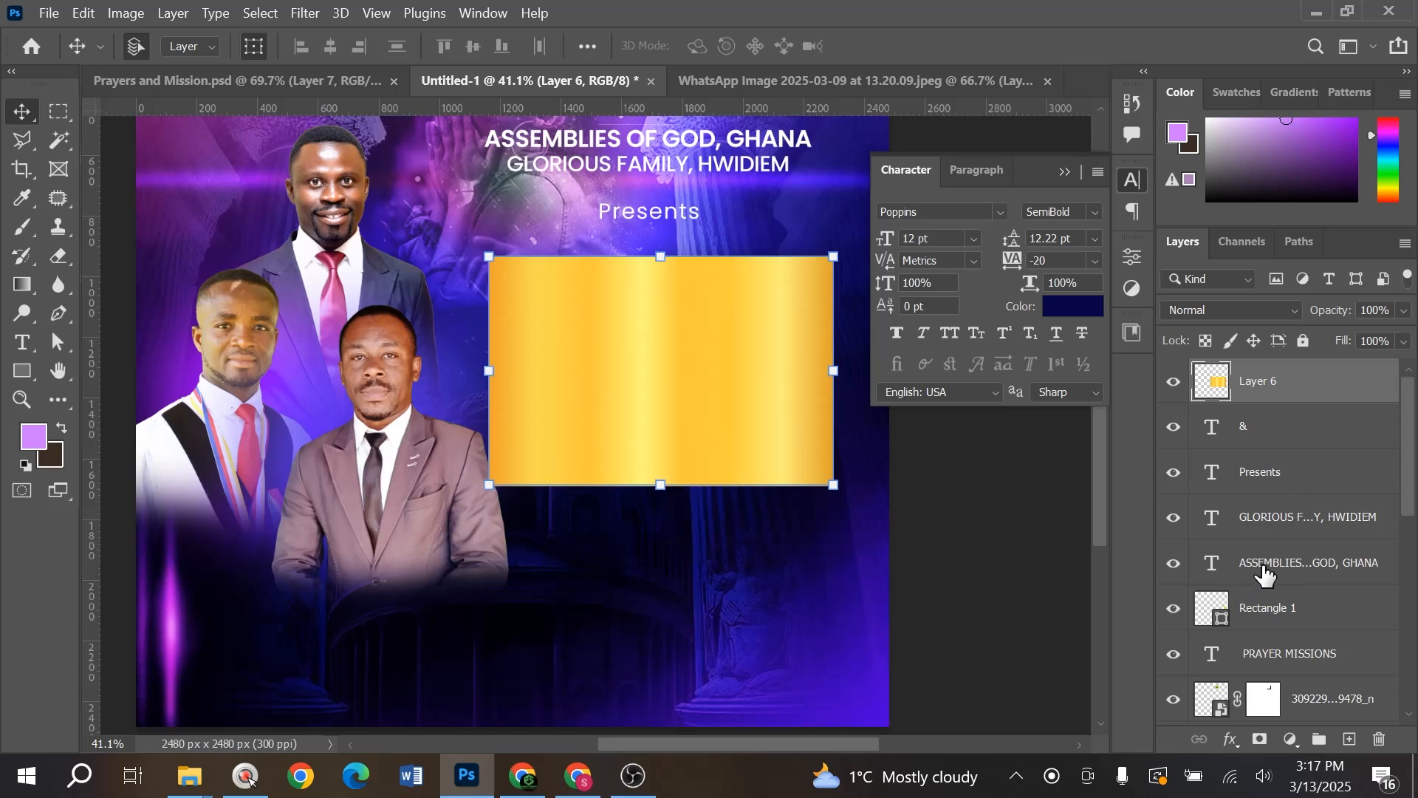
- Clip gold gradient Layer 6 to the PRAYER MISSIONS text and nudge the gradient up-right
{"action": "left_click_drag", "start_coordinate": [1278, 662], "coordinate": [1261, 403]}
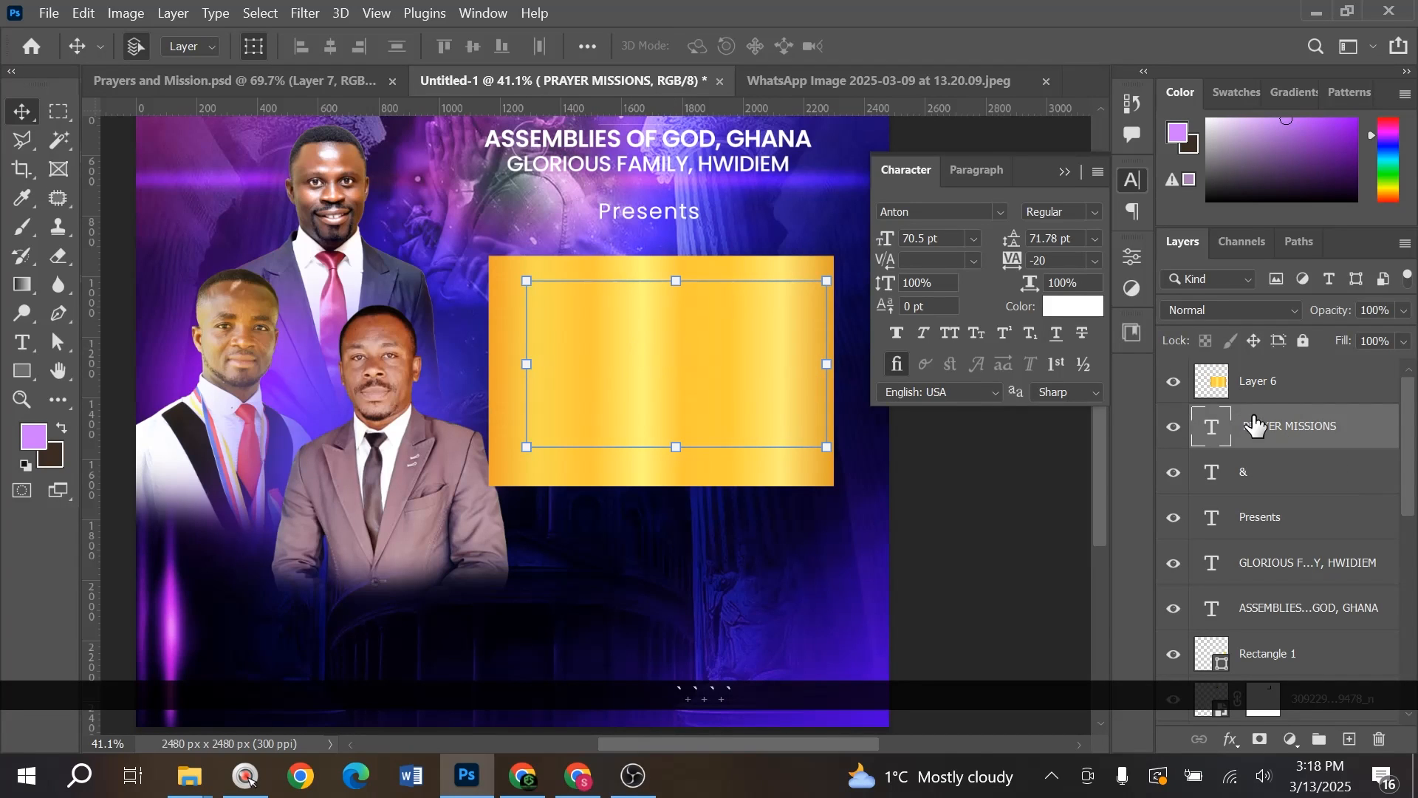
{"action": "left_click", "coordinate": [1267, 393]}
{"action": "right_click", "coordinate": [1267, 384]}
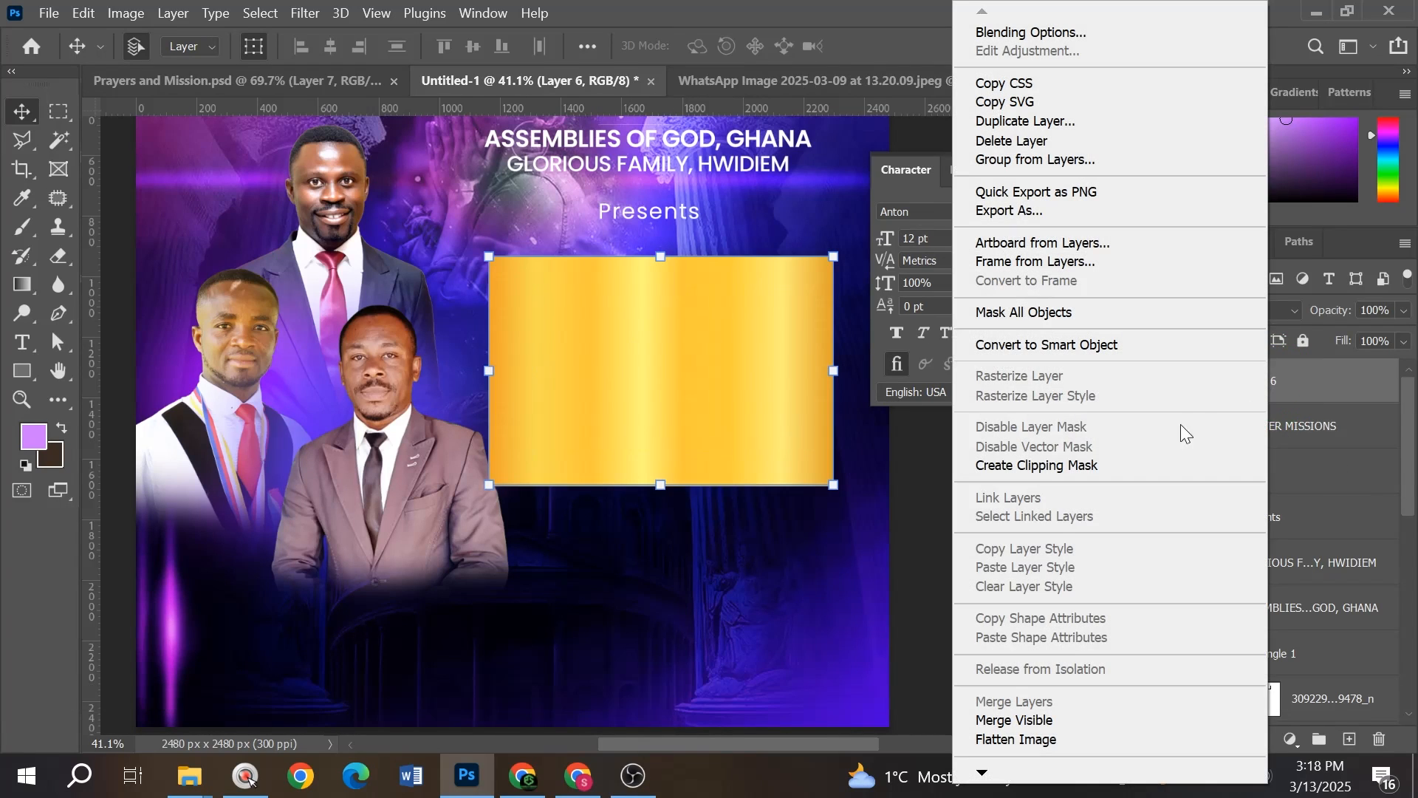
{"action": "left_click", "coordinate": [1055, 464]}
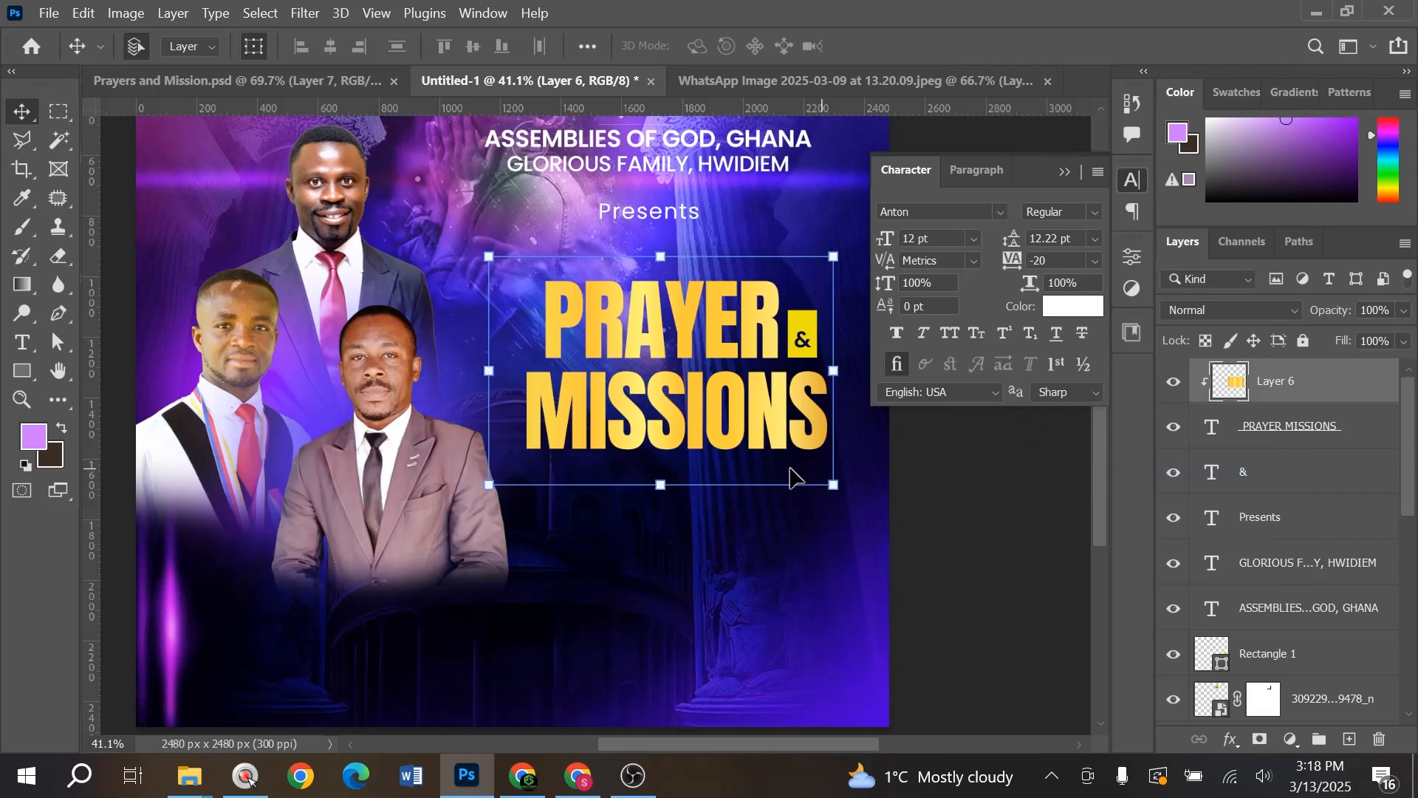
{"action": "left_click_drag", "start_coordinate": [765, 425], "coordinate": [783, 418]}
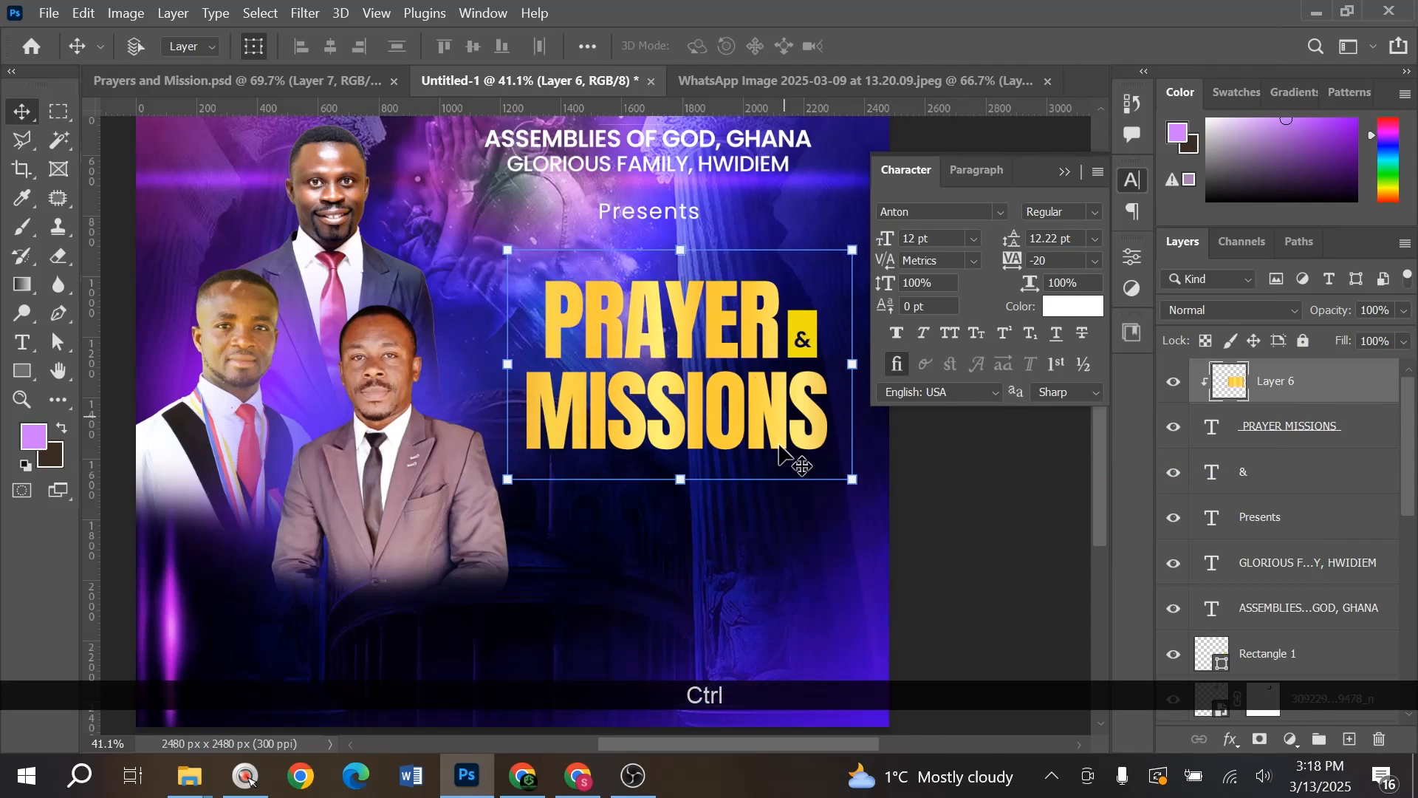
- Try grouping the gold layer with the title, undo it, and select the PRAYER MISSIONS layer
{"action": "left_click", "coordinate": [1300, 428], "text": "shift"}
{"action": "key", "text": "ctrl+g"}
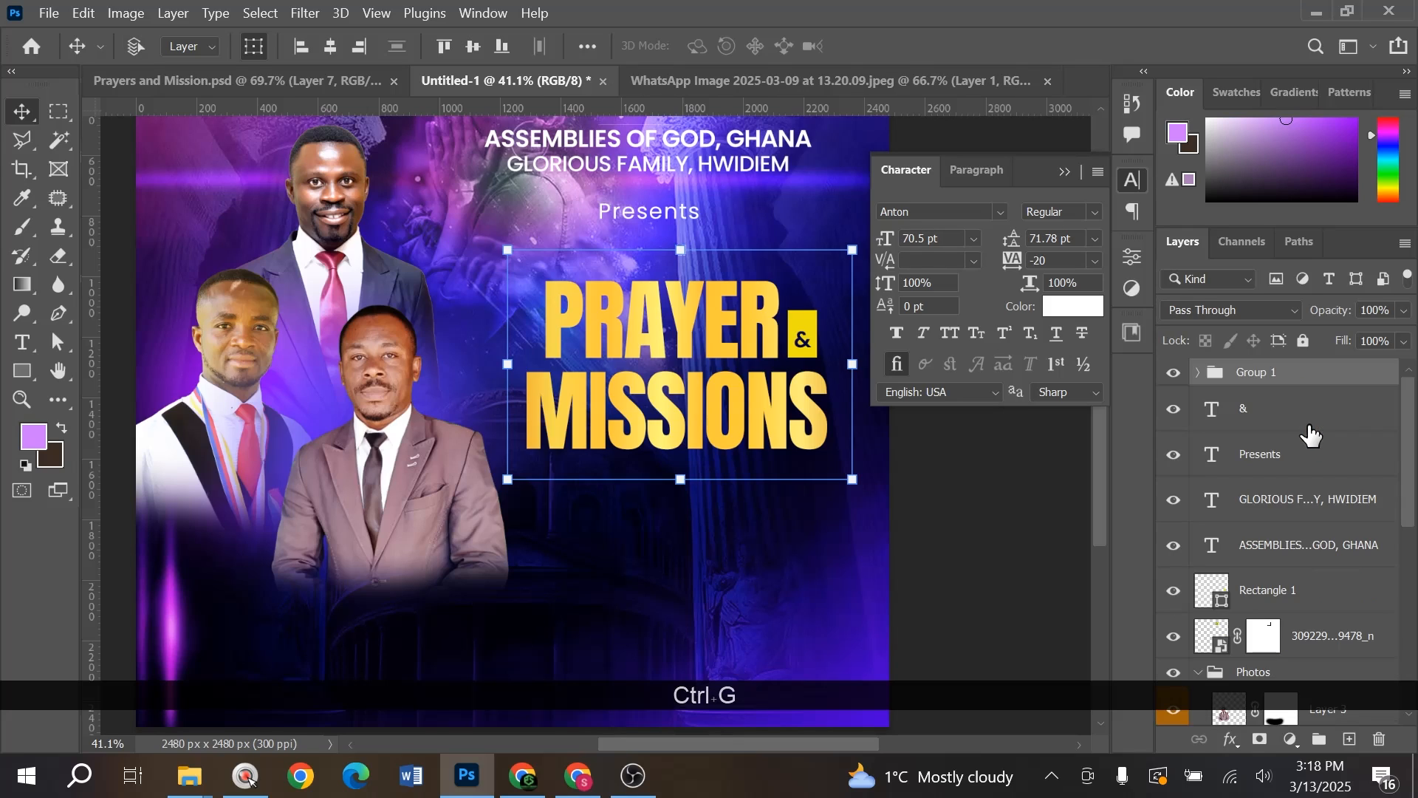
{"action": "key", "text": "ctrl+z"}
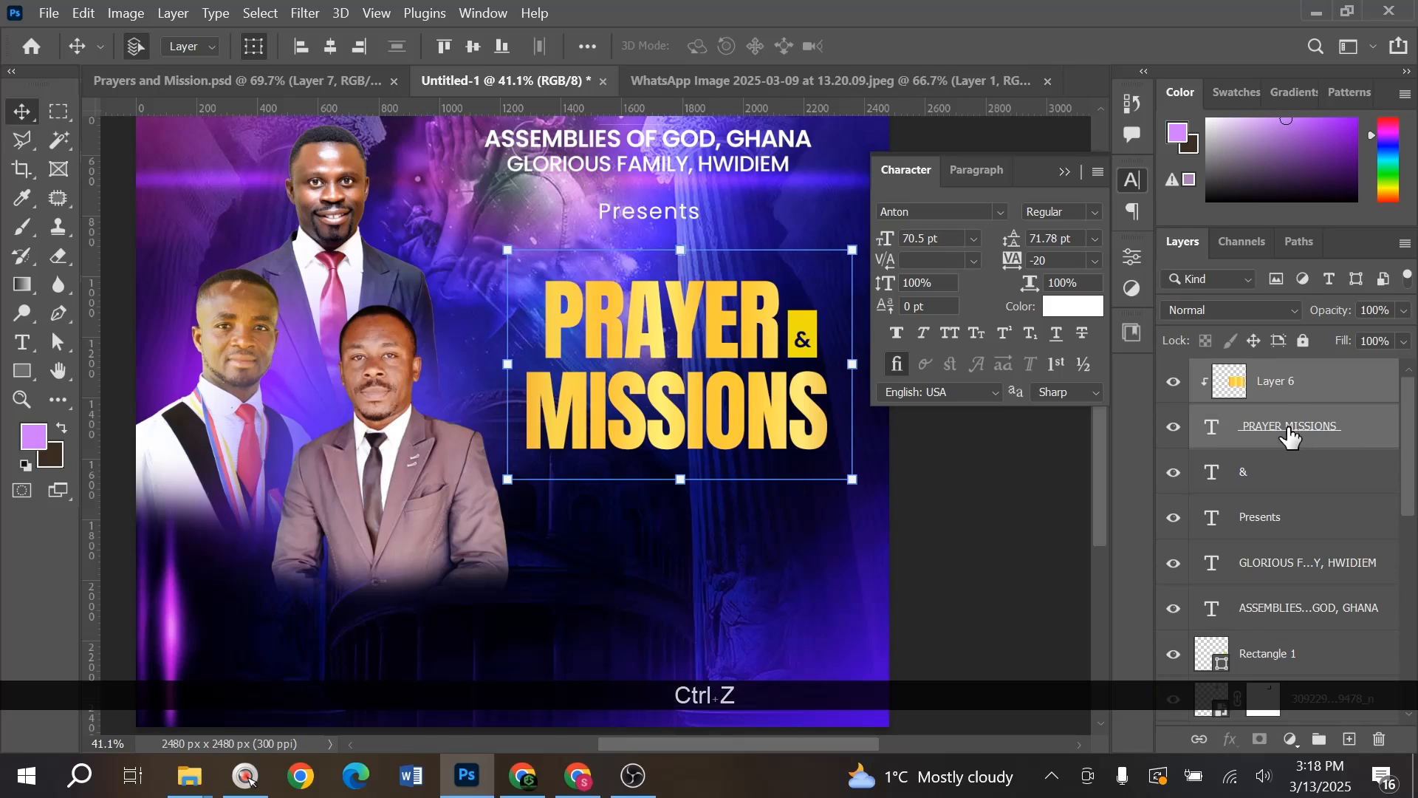
{"action": "left_click", "coordinate": [1299, 450]}
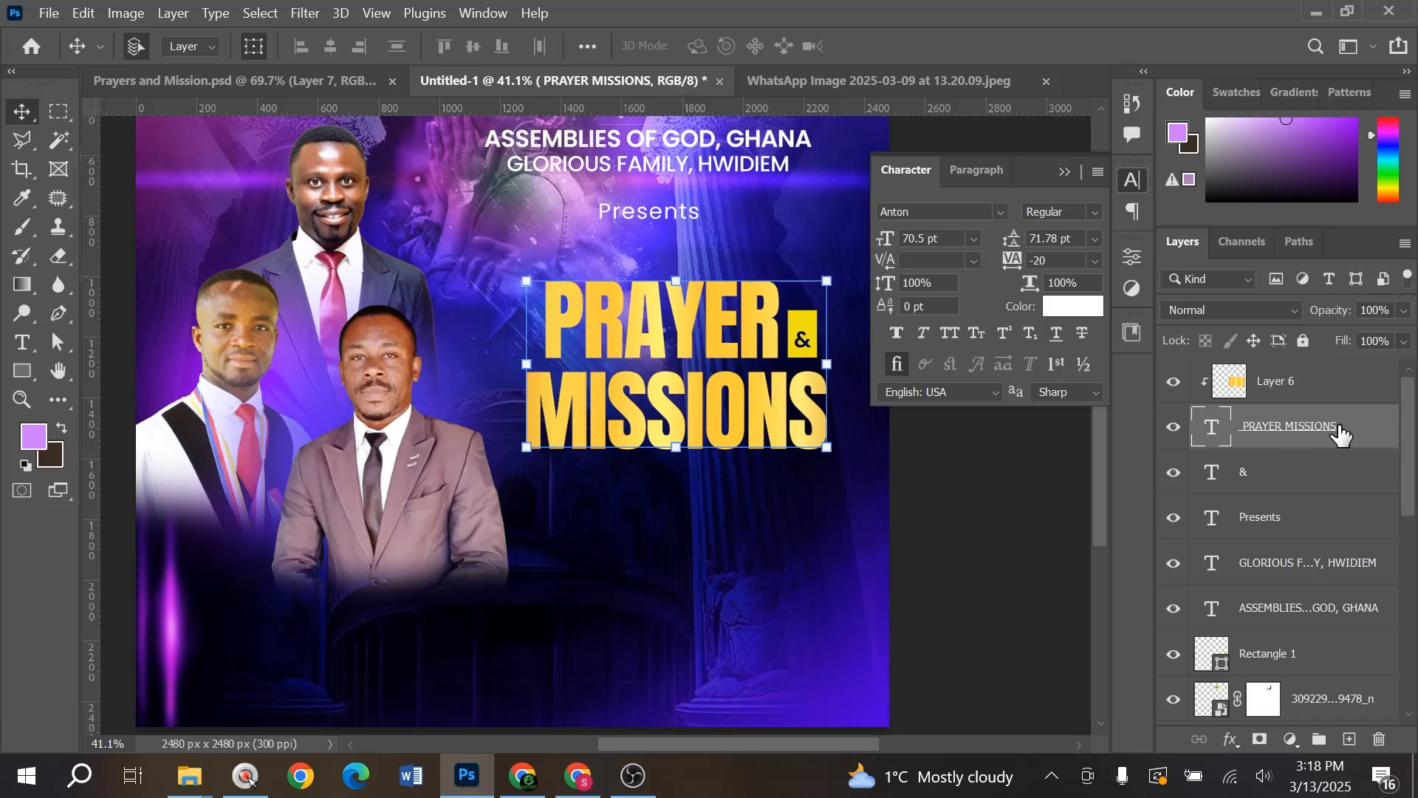
- Add a Multiply drop shadow to the title: 67% opacity, 21 px distance, 38 px size
{"action": "left_click", "coordinate": [1230, 739]}
{"action": "left_click", "coordinate": [1261, 721]}
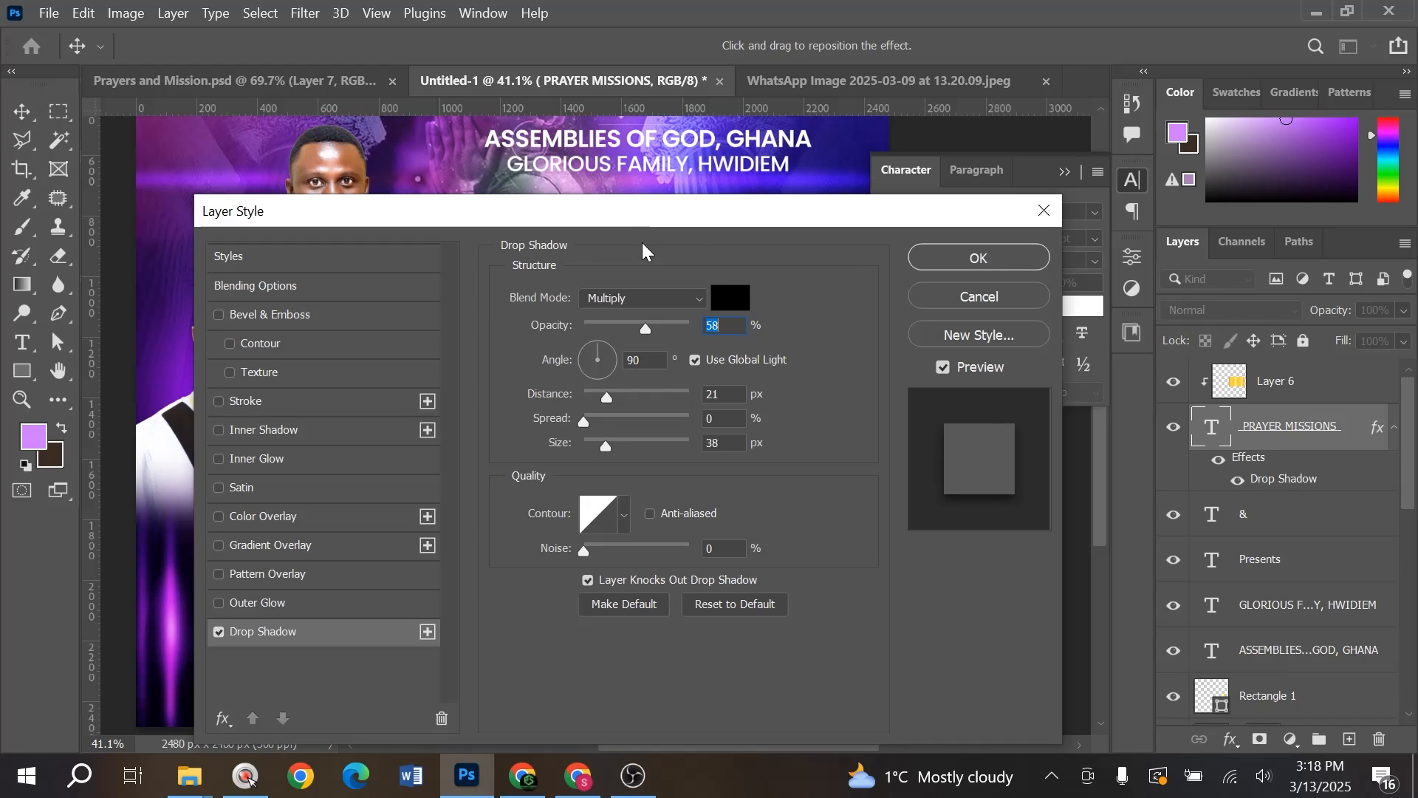
{"action": "left_click_drag", "start_coordinate": [651, 215], "coordinate": [813, 511]}
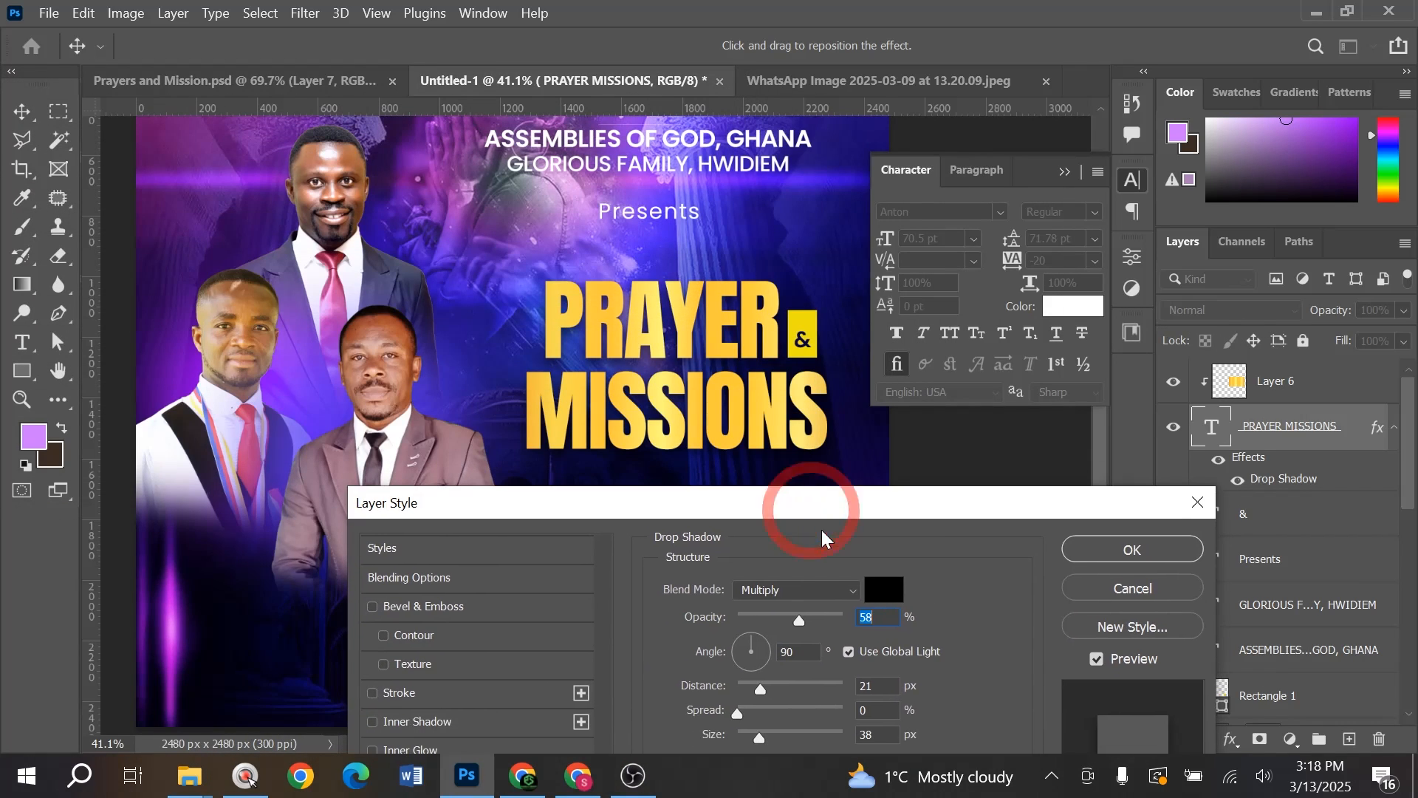
{"action": "left_click_drag", "start_coordinate": [802, 623], "coordinate": [808, 622]}
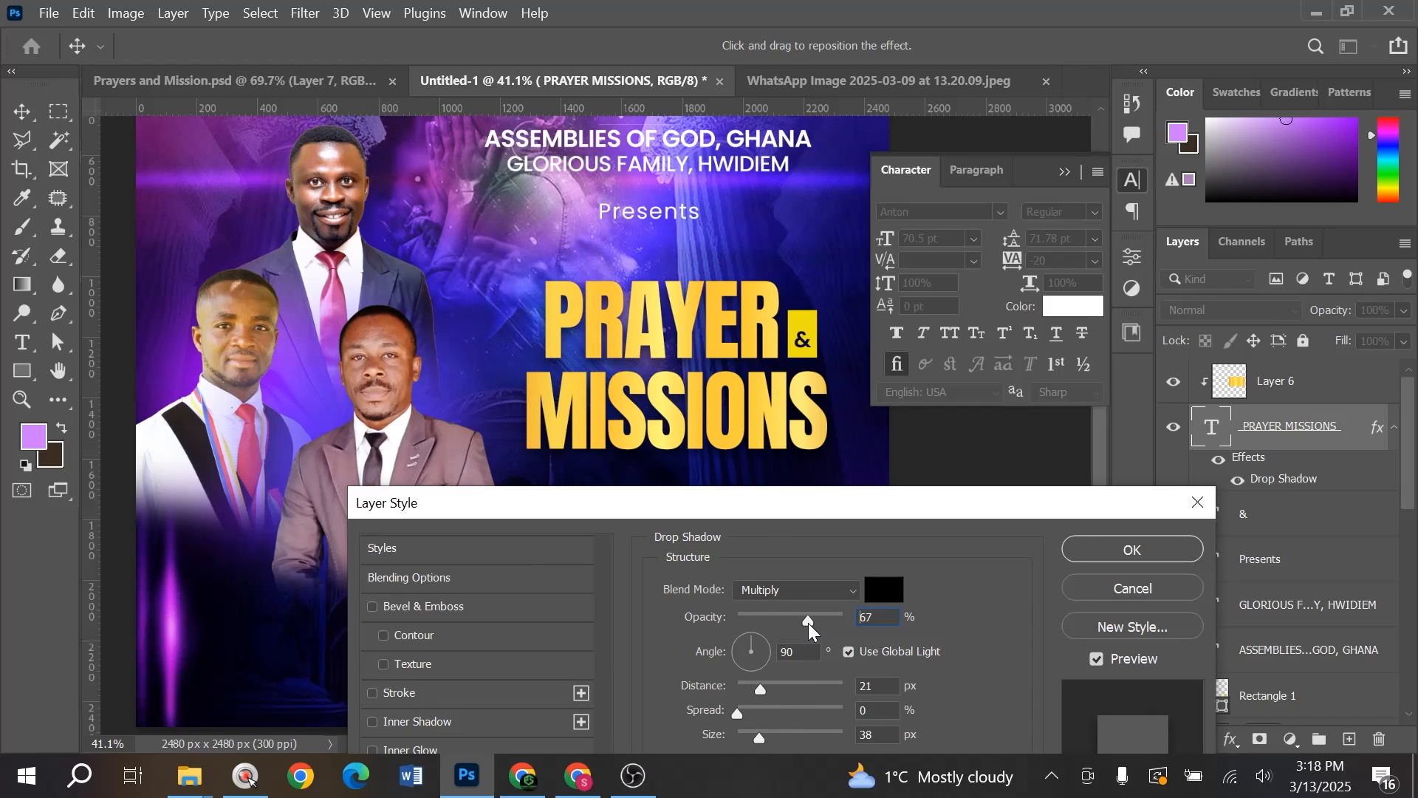
{"action": "left_click_drag", "start_coordinate": [523, 504], "coordinate": [982, 205]}
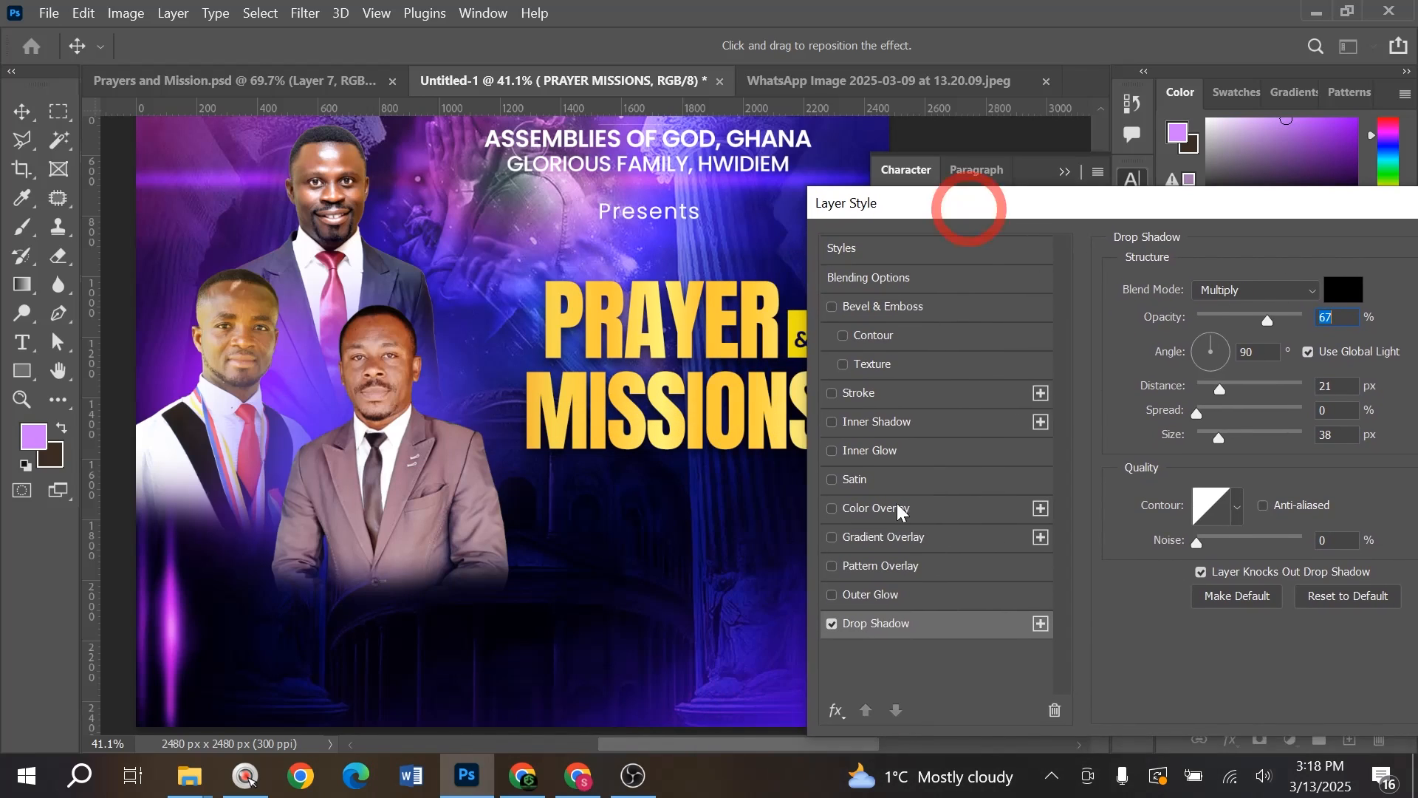
{"action": "left_click", "coordinate": [831, 623]}
{"action": "left_click", "coordinate": [832, 624]}
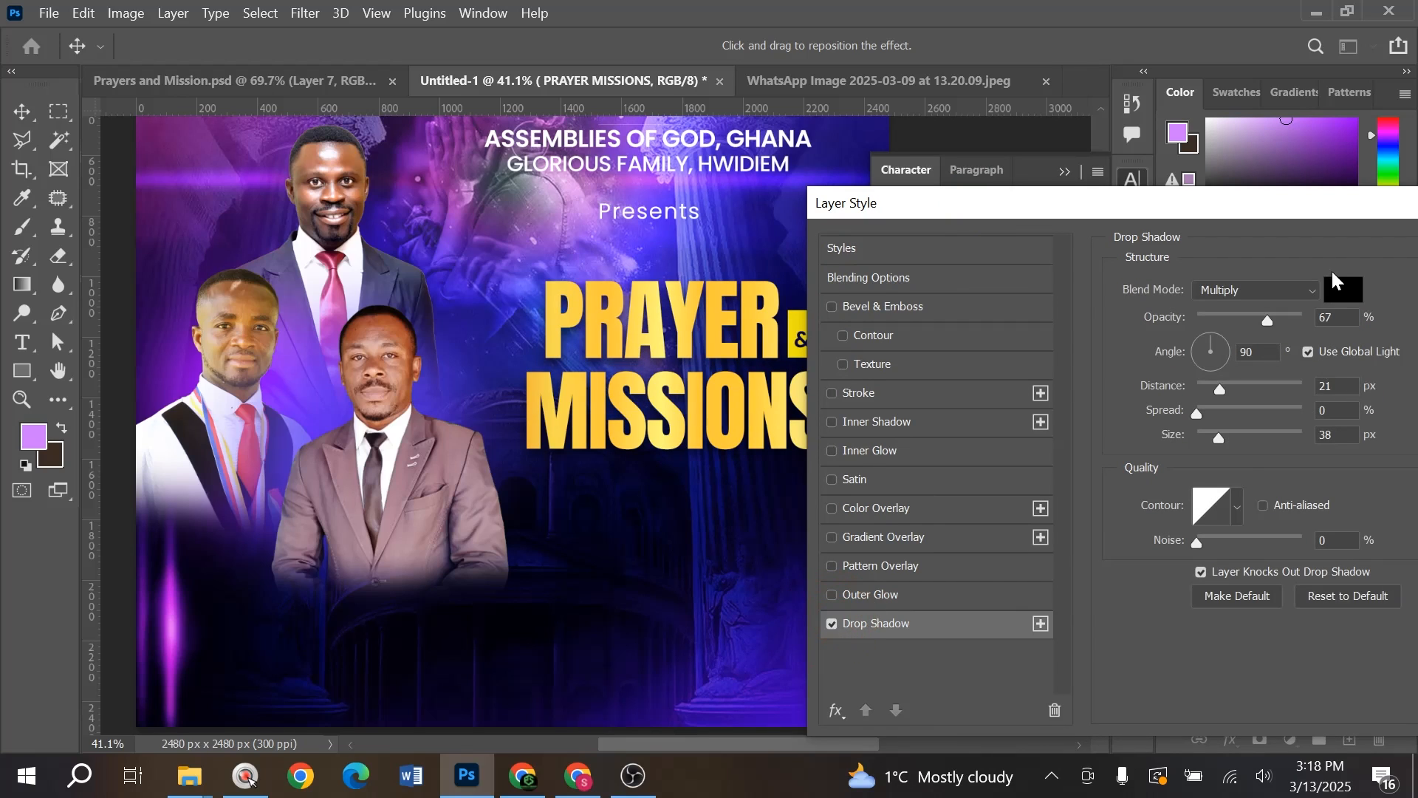
{"action": "key", "text": "Return"}
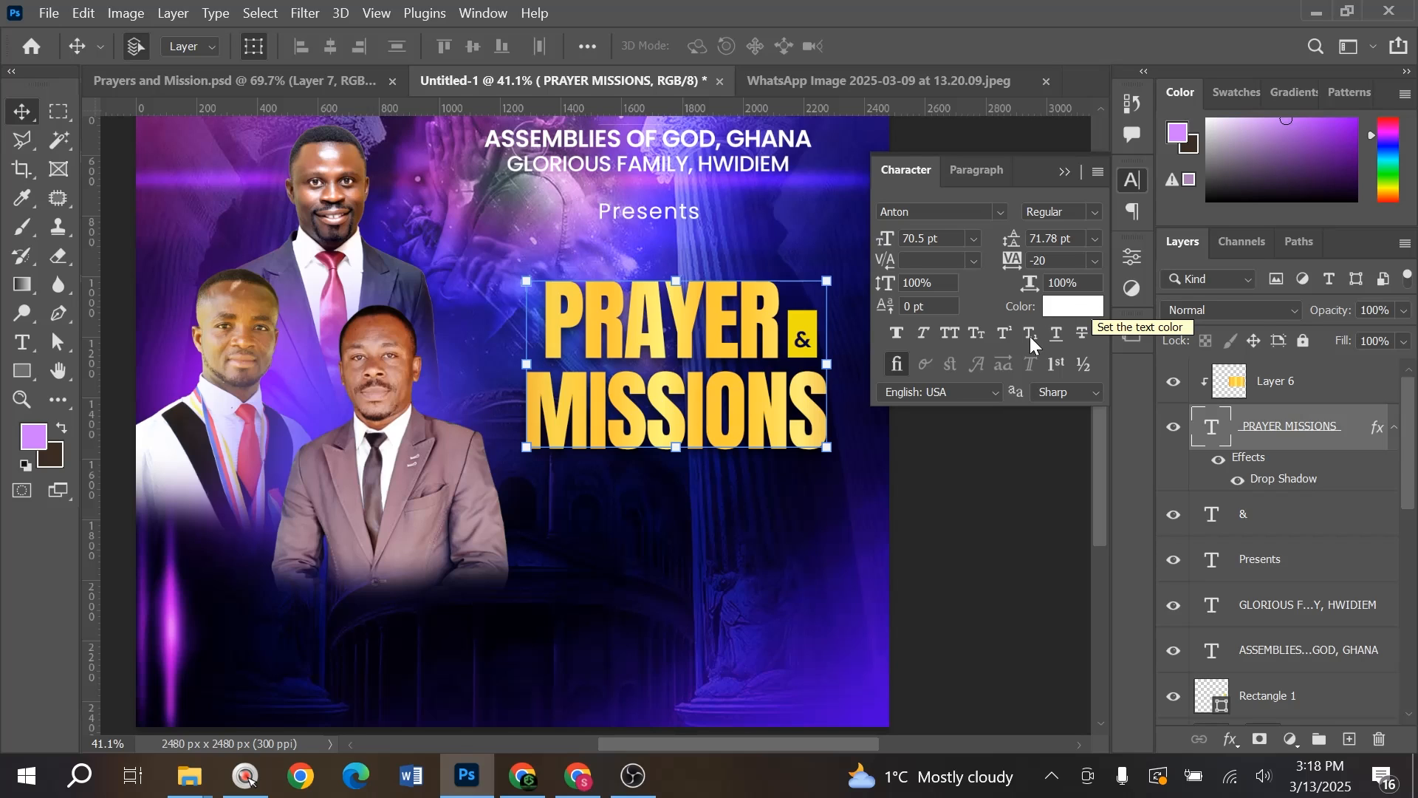
- Shift the gold, title, ampersand and yellow box layers slightly left as one block
{"action": "scroll", "coordinate": [689, 422], "scroll_direction": "down", "scroll_amount": 3}
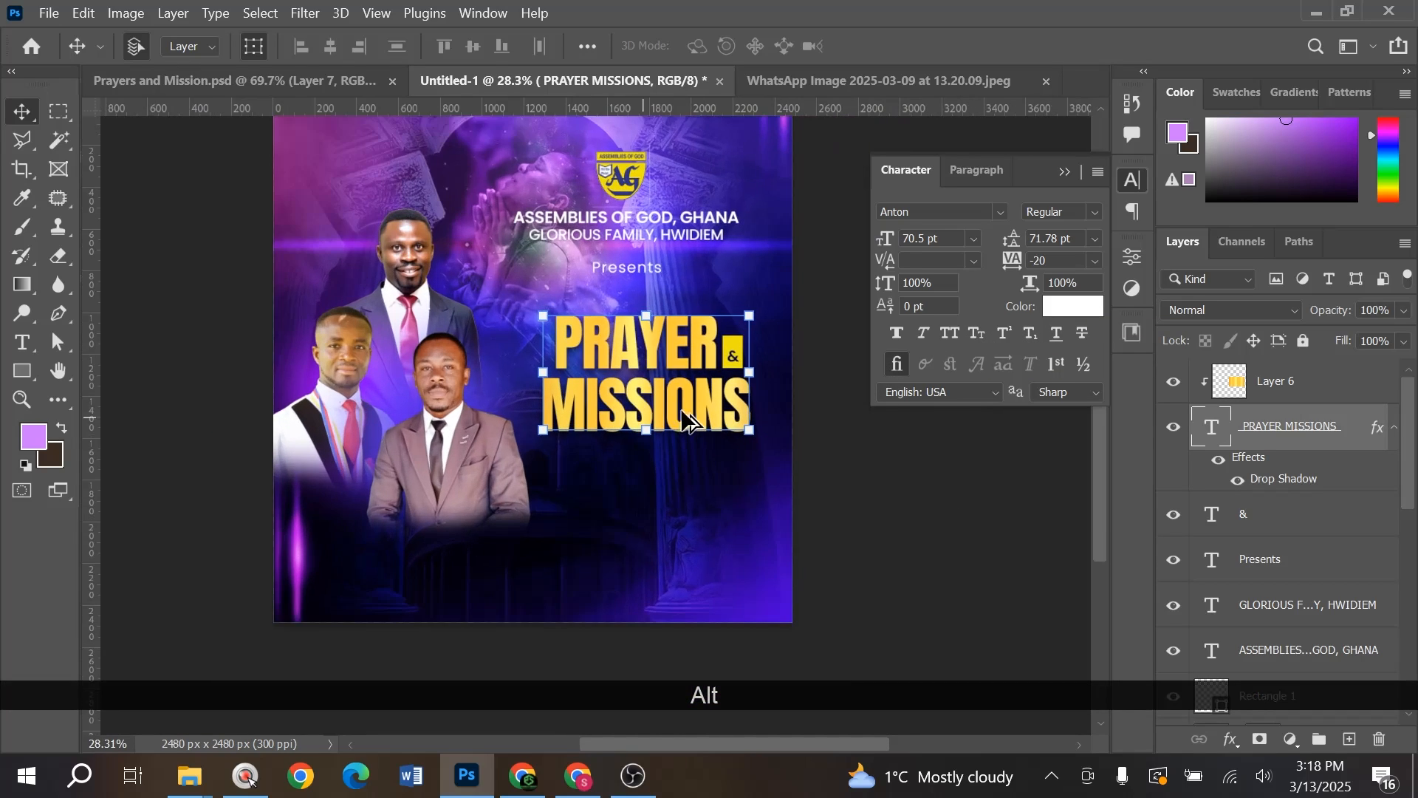
{"action": "scroll", "coordinate": [710, 373], "scroll_direction": "up", "scroll_amount": 1}
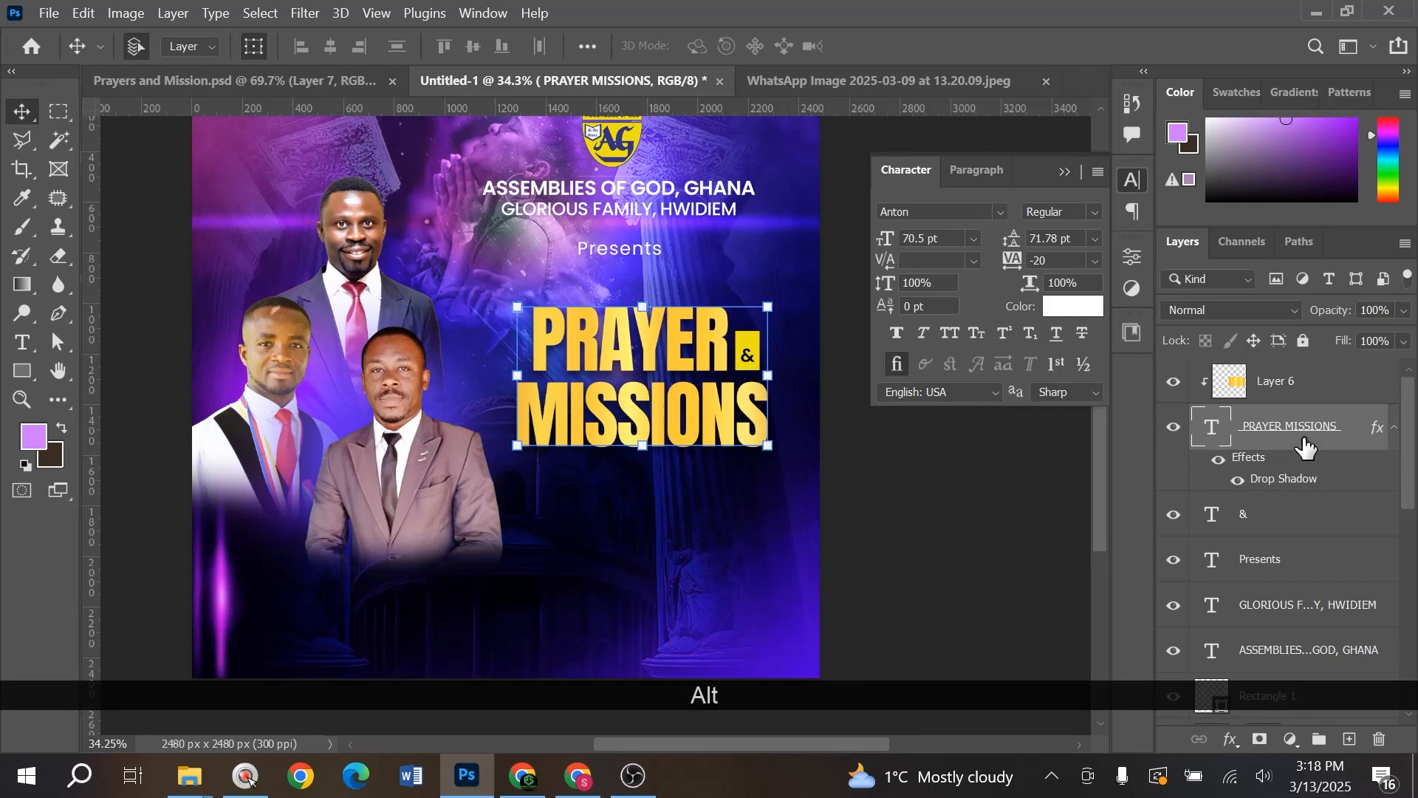
{"action": "left_click", "coordinate": [1282, 397]}
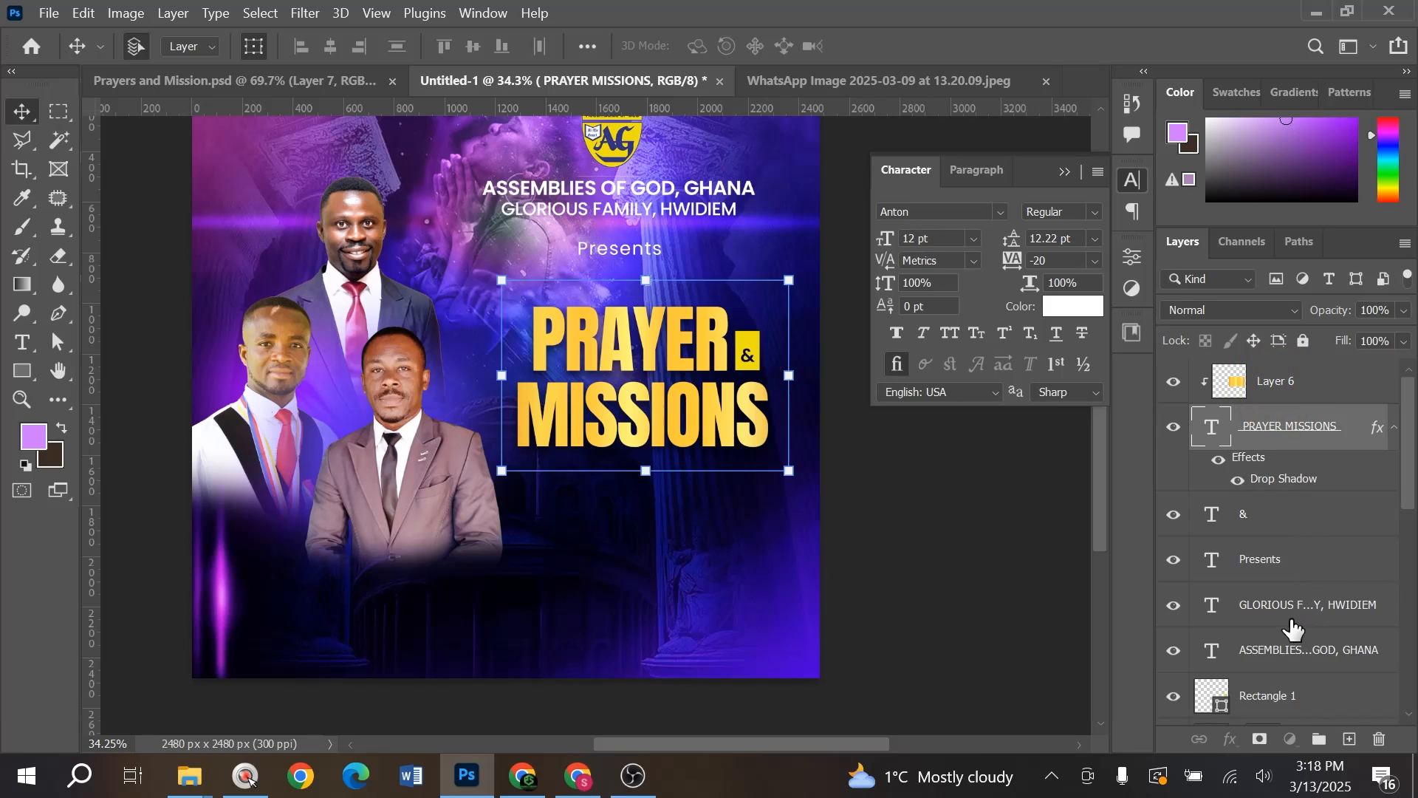
{"action": "left_click", "coordinate": [1266, 529], "text": "shift"}
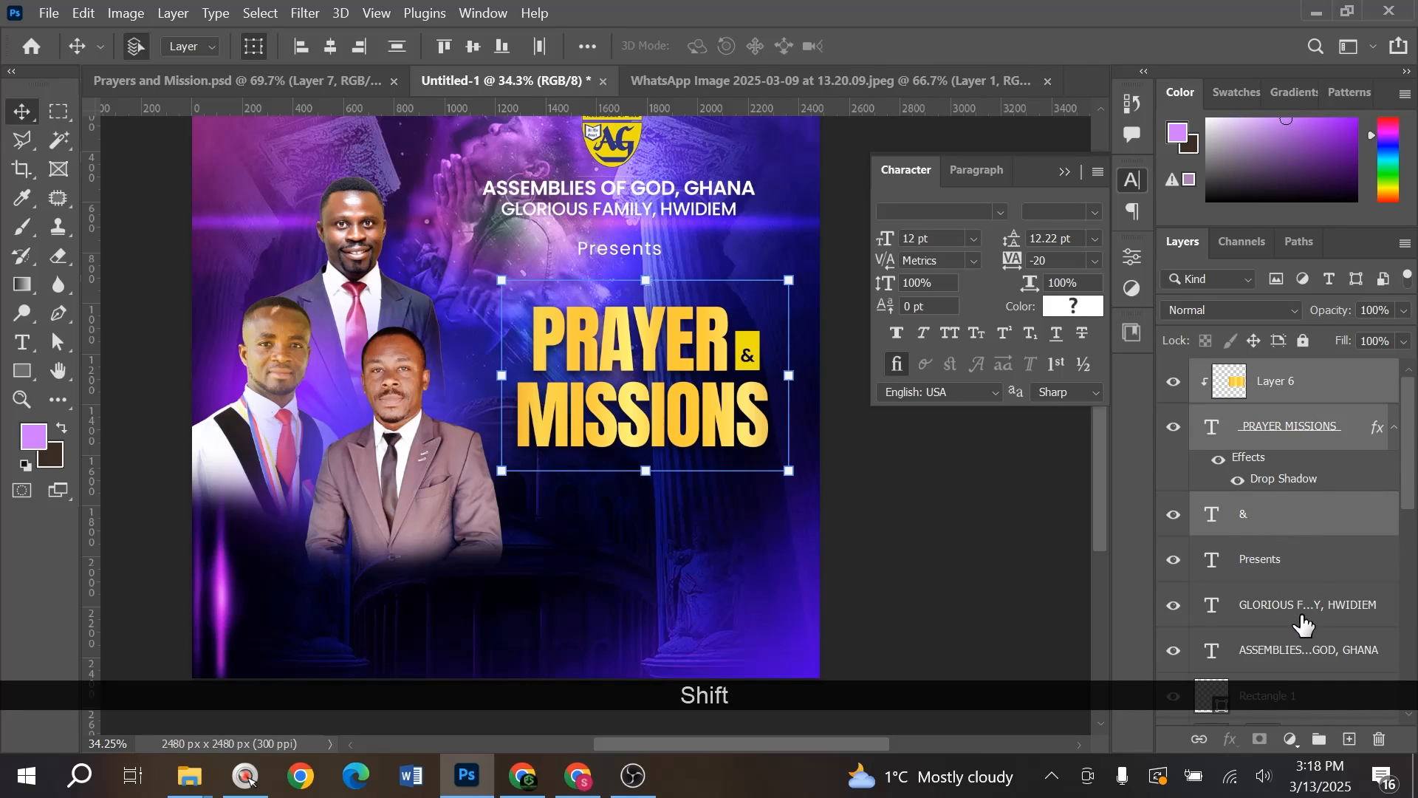
{"action": "scroll", "coordinate": [1303, 624], "scroll_direction": "down", "scroll_amount": 1}
{"action": "left_click", "coordinate": [1281, 650], "text": "ctrl"}
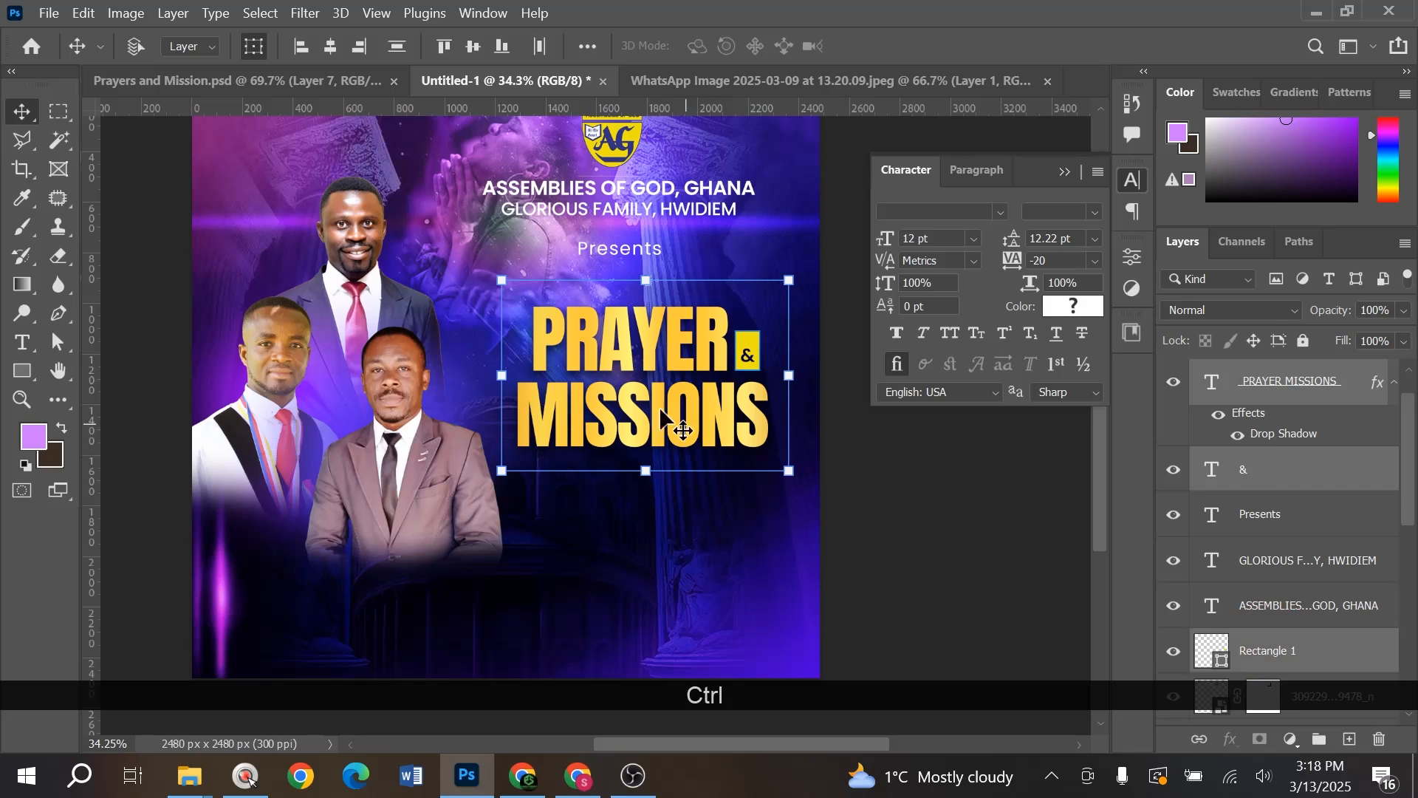
{"action": "left_click_drag", "start_coordinate": [653, 351], "coordinate": [641, 345]}
{"action": "left_click", "coordinate": [914, 502]}
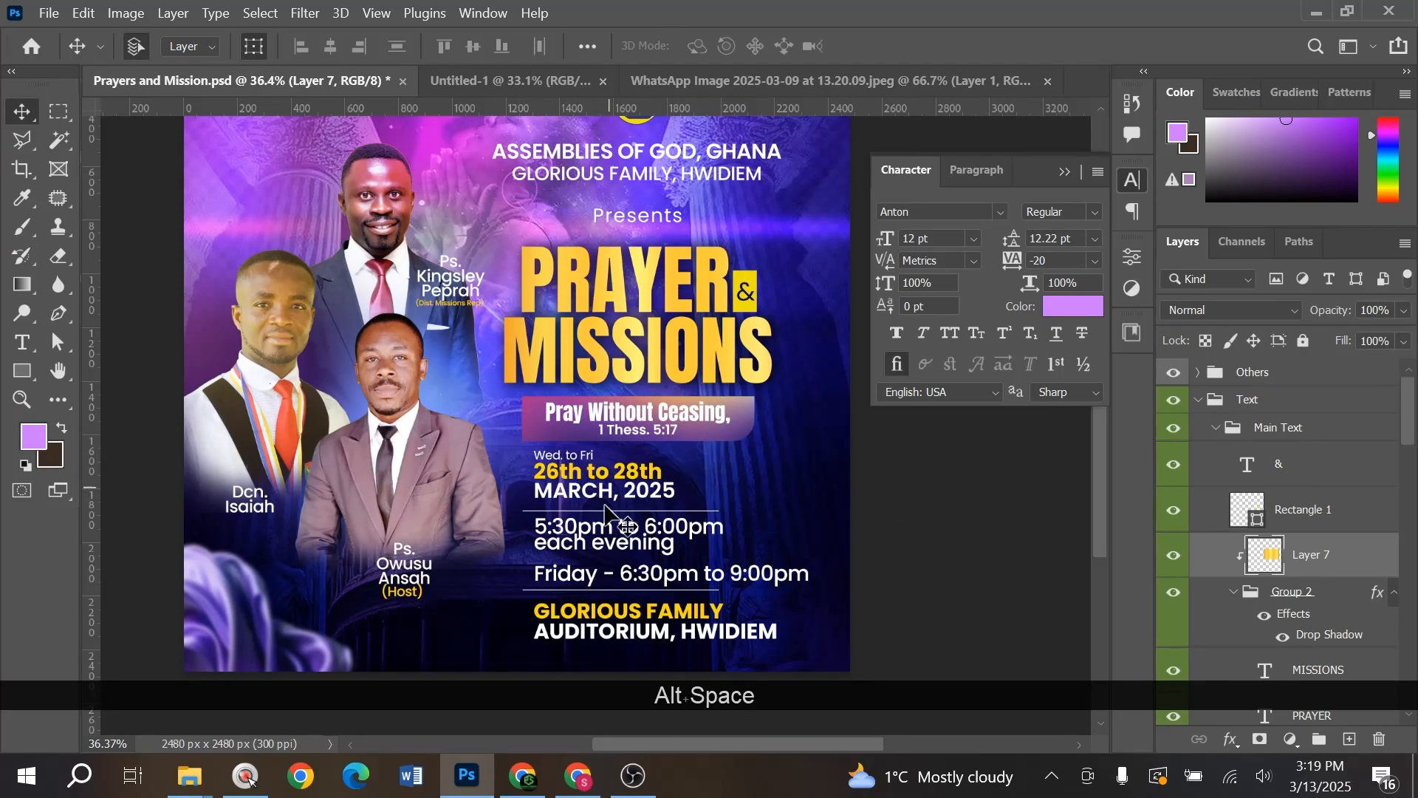
{"action": "left_click", "coordinate": [605, 506]}
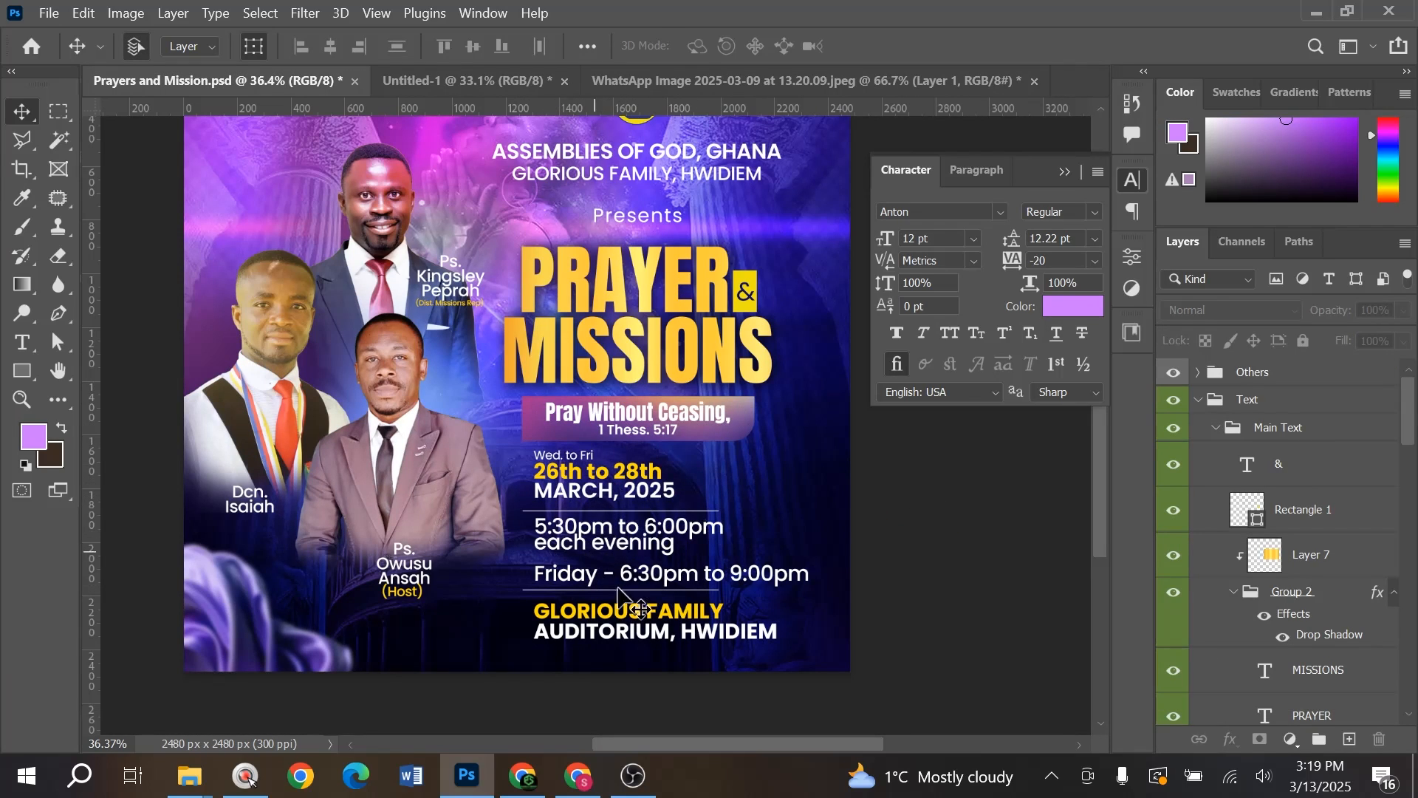
- Group the gold, title and ampersand layers into Group 1 and move the yellow box inside it
{"action": "left_click", "coordinate": [436, 83]}
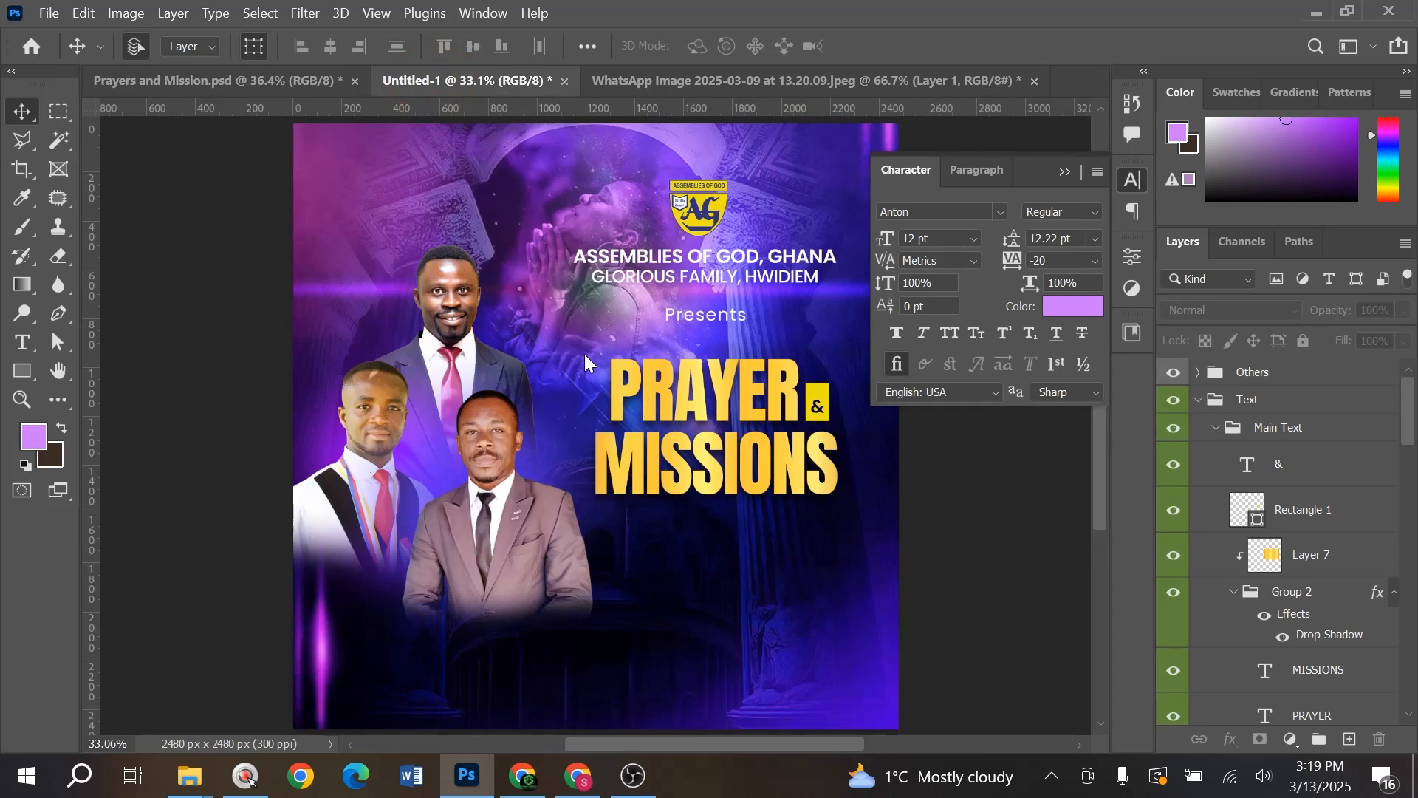
{"action": "left_click_drag", "start_coordinate": [822, 526], "coordinate": [718, 444]}
{"action": "scroll", "coordinate": [611, 388], "scroll_direction": "up", "scroll_amount": 7}
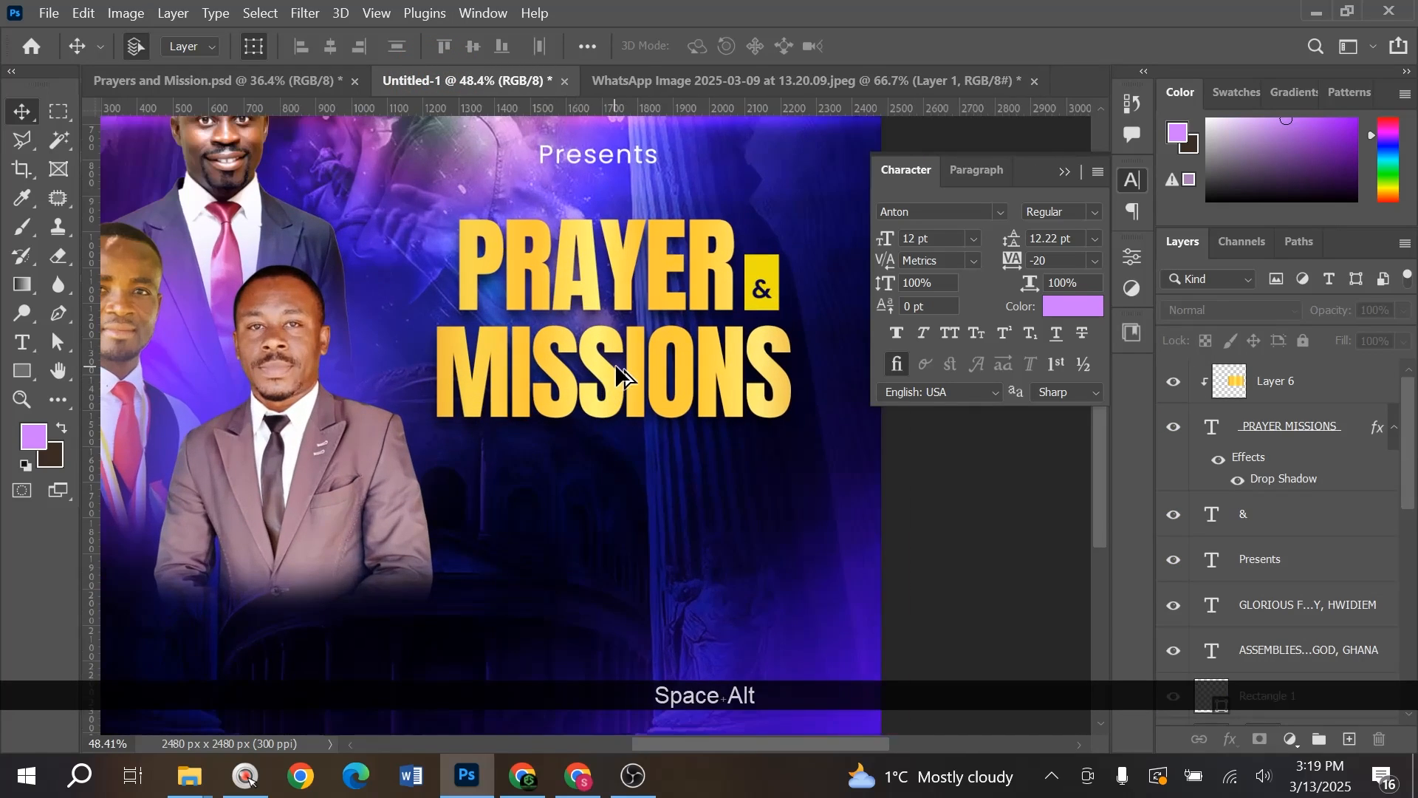
{"action": "left_click", "coordinate": [1314, 401]}
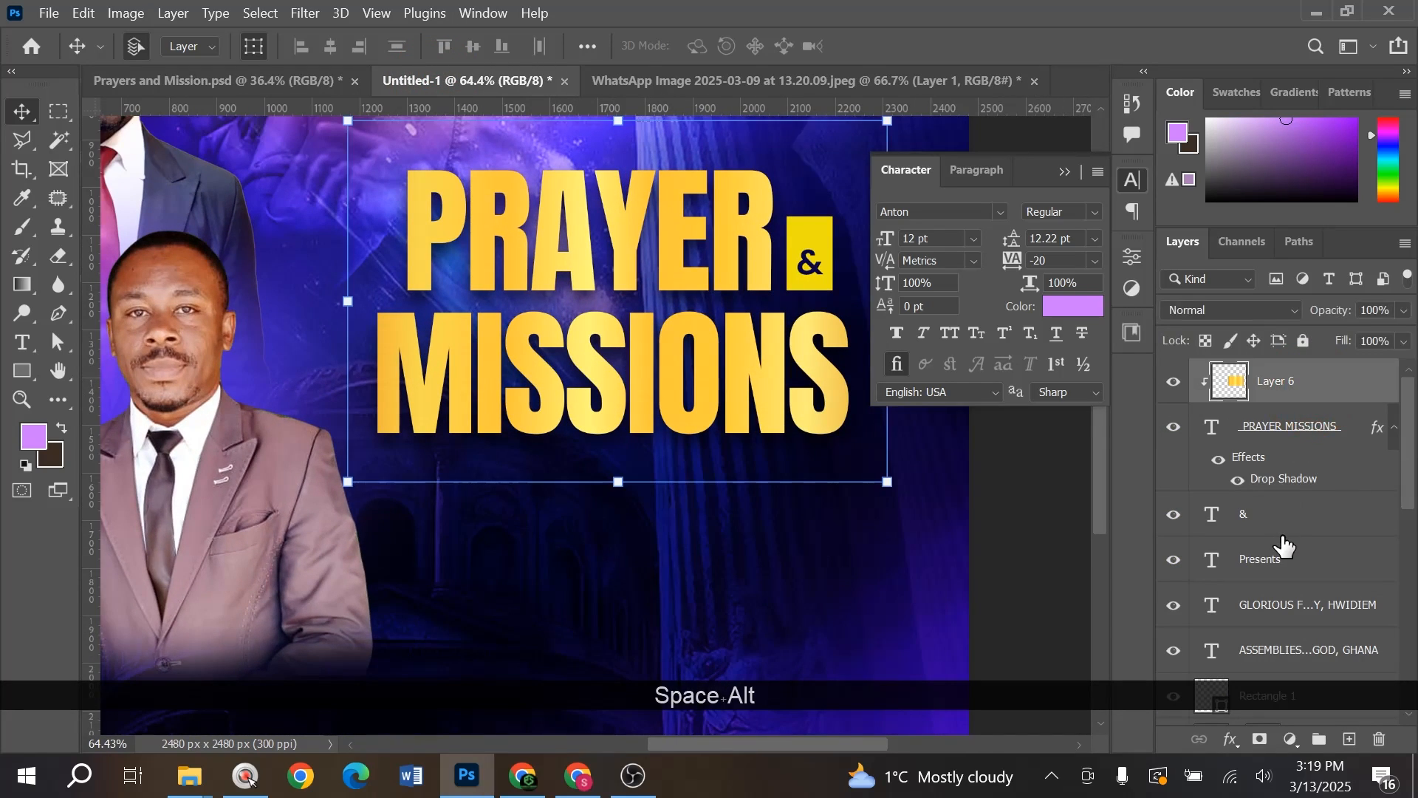
{"action": "left_click", "coordinate": [1285, 512], "text": "shift"}
{"action": "key", "text": "ctrl+shift+g"}
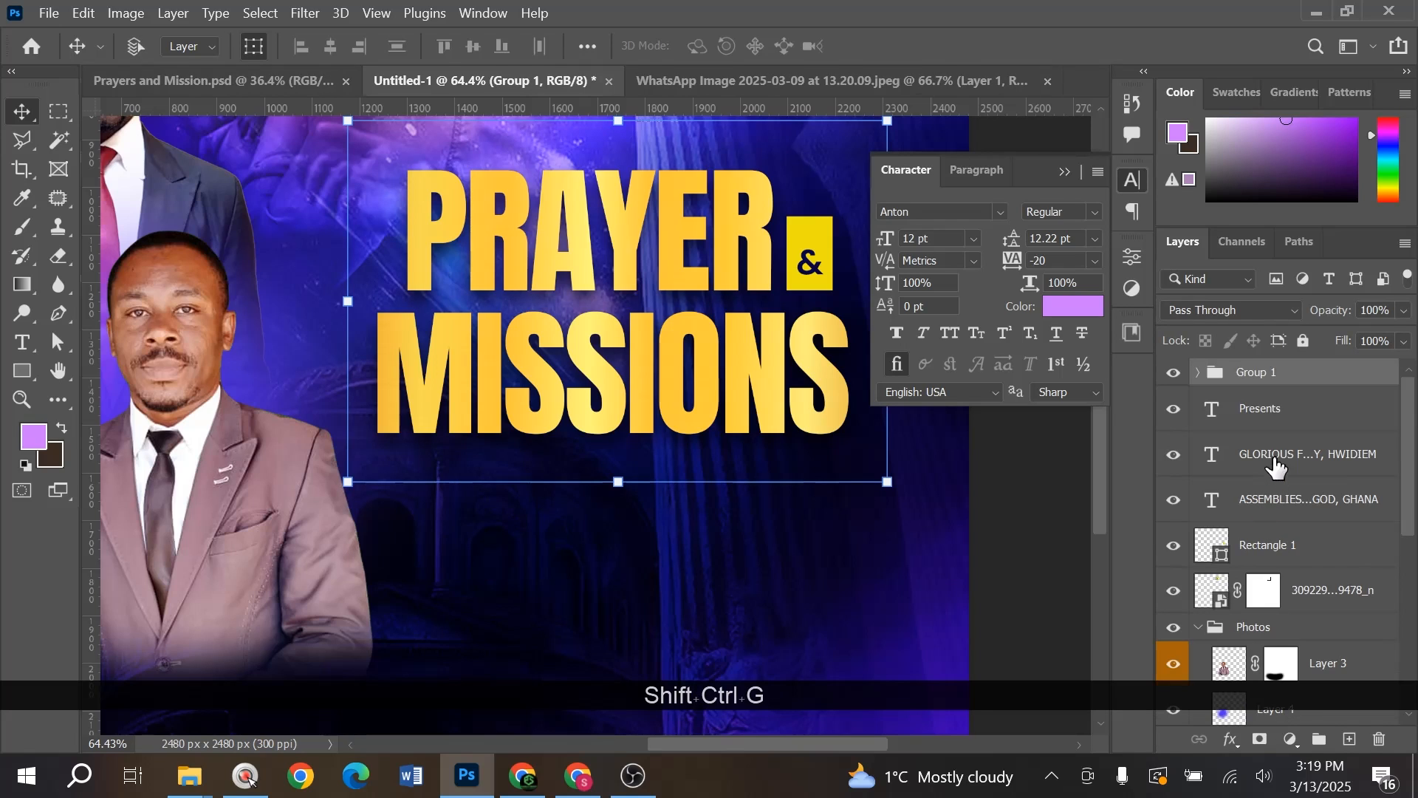
{"action": "left_click", "coordinate": [1174, 372]}
{"action": "left_click", "coordinate": [1174, 372]}
{"action": "scroll", "coordinate": [651, 495], "scroll_direction": "down", "scroll_amount": 3}
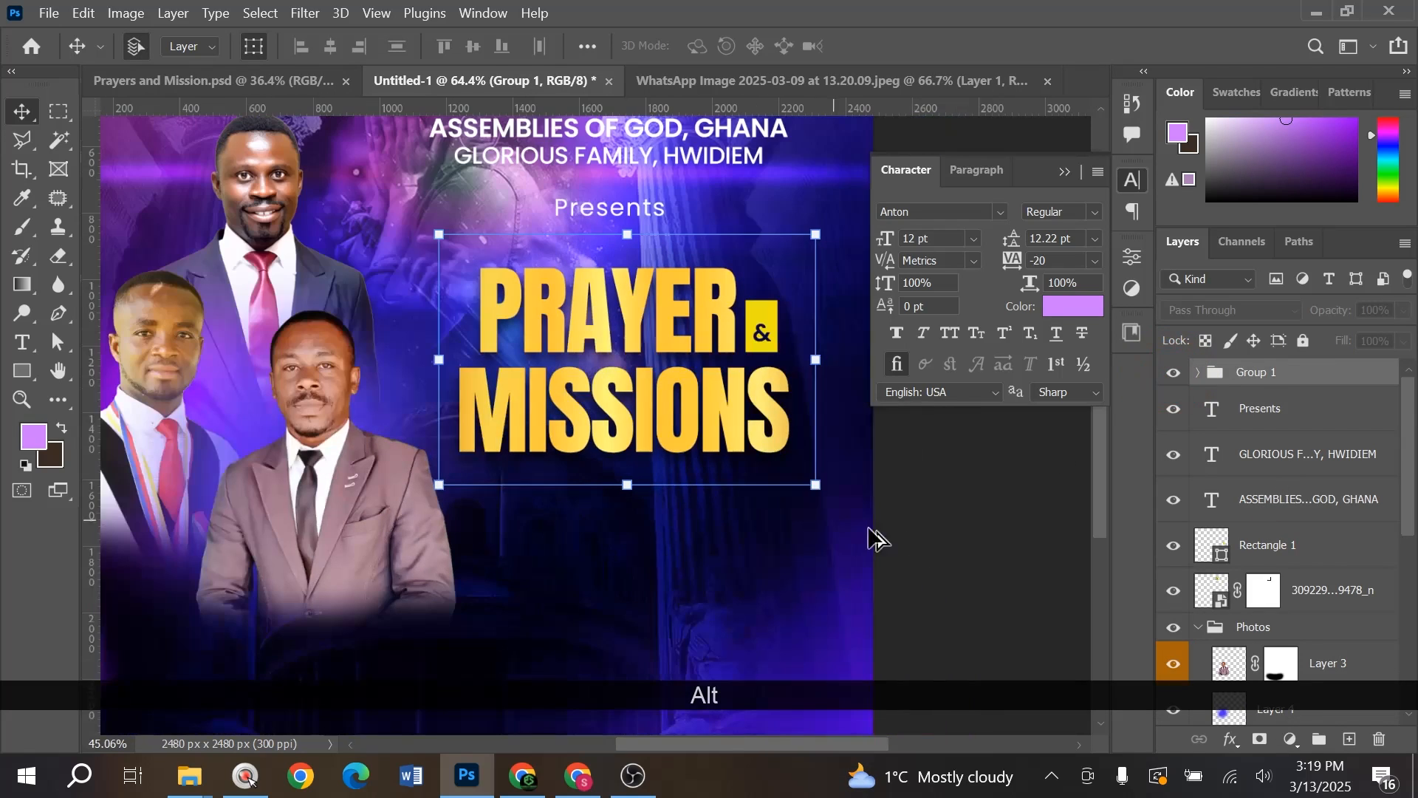
{"action": "left_click_drag", "start_coordinate": [1285, 547], "coordinate": [1282, 374]}
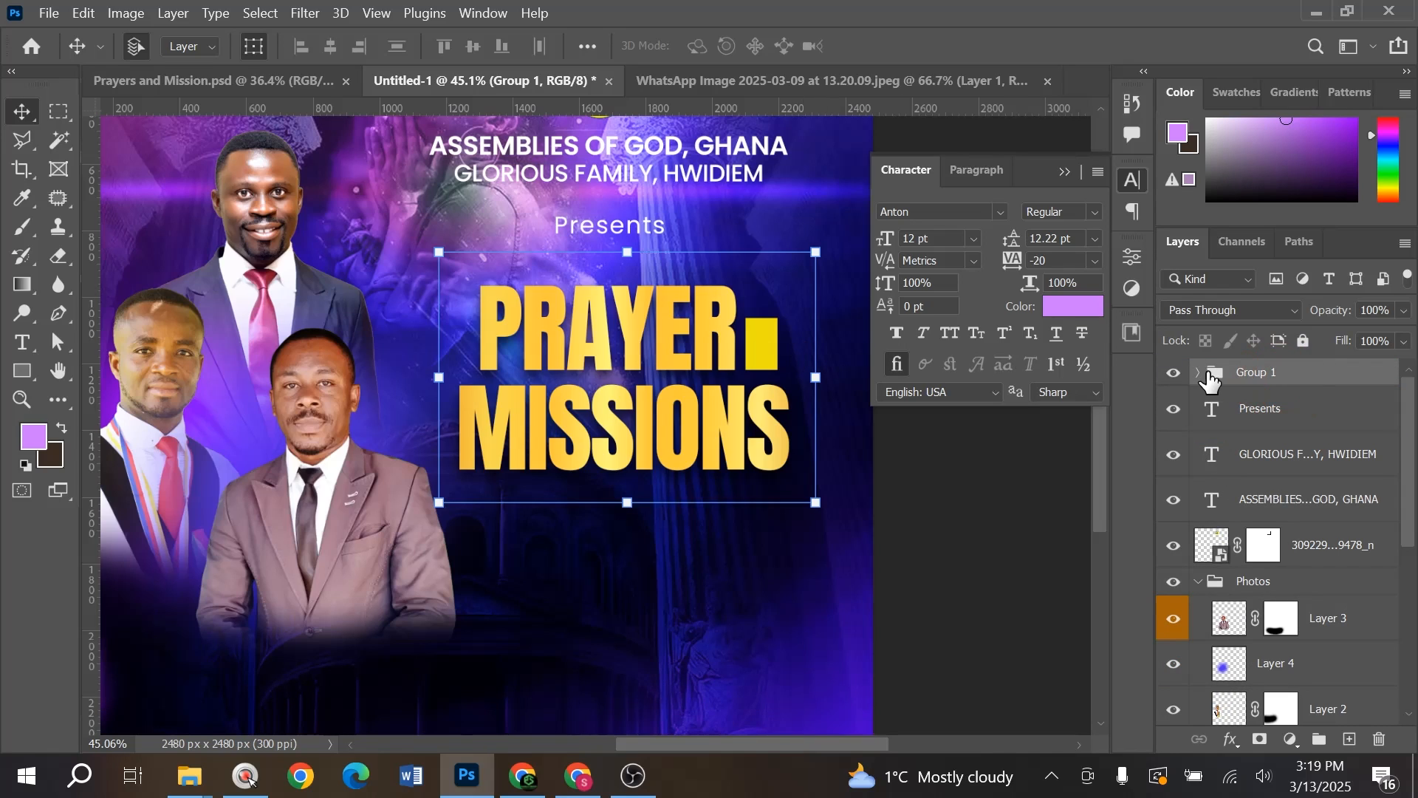
- Draw a lilac 913 × 166 px Rectangle 2 banner below MISSIONS
{"action": "left_click", "coordinate": [22, 370]}
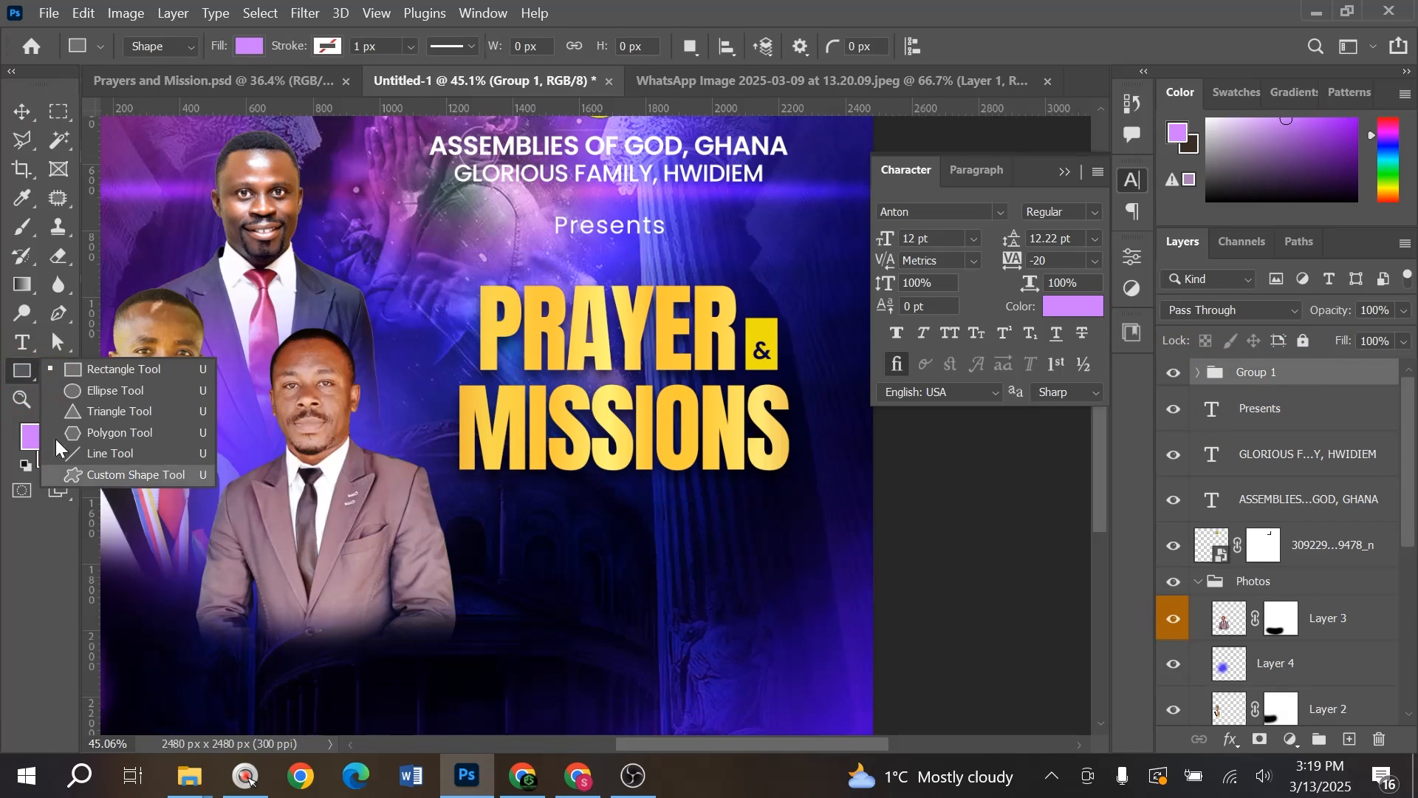
{"action": "left_click_drag", "start_coordinate": [473, 493], "coordinate": [777, 547]}
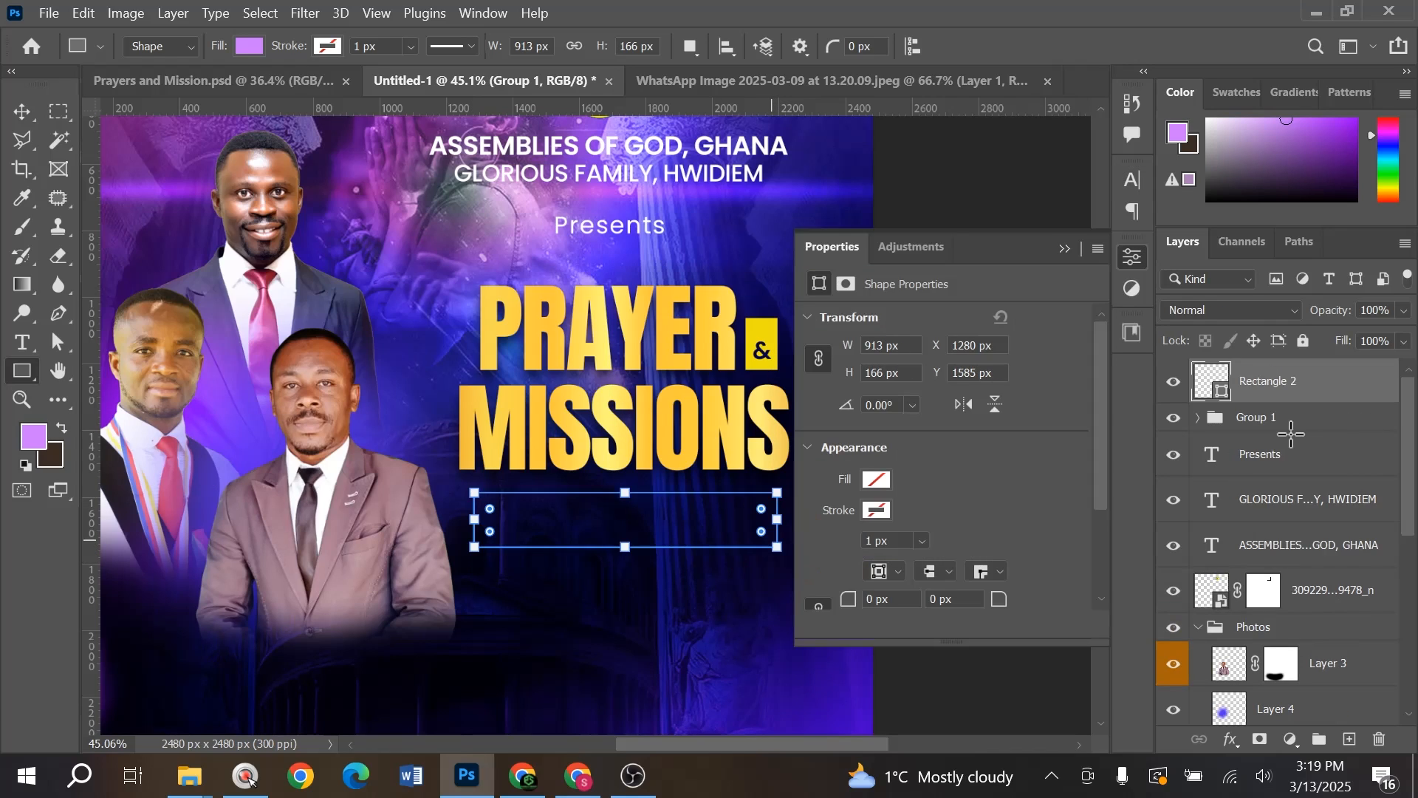
{"action": "key", "text": "v"}
{"action": "left_click", "coordinate": [1294, 404], "text": "ctrl"}
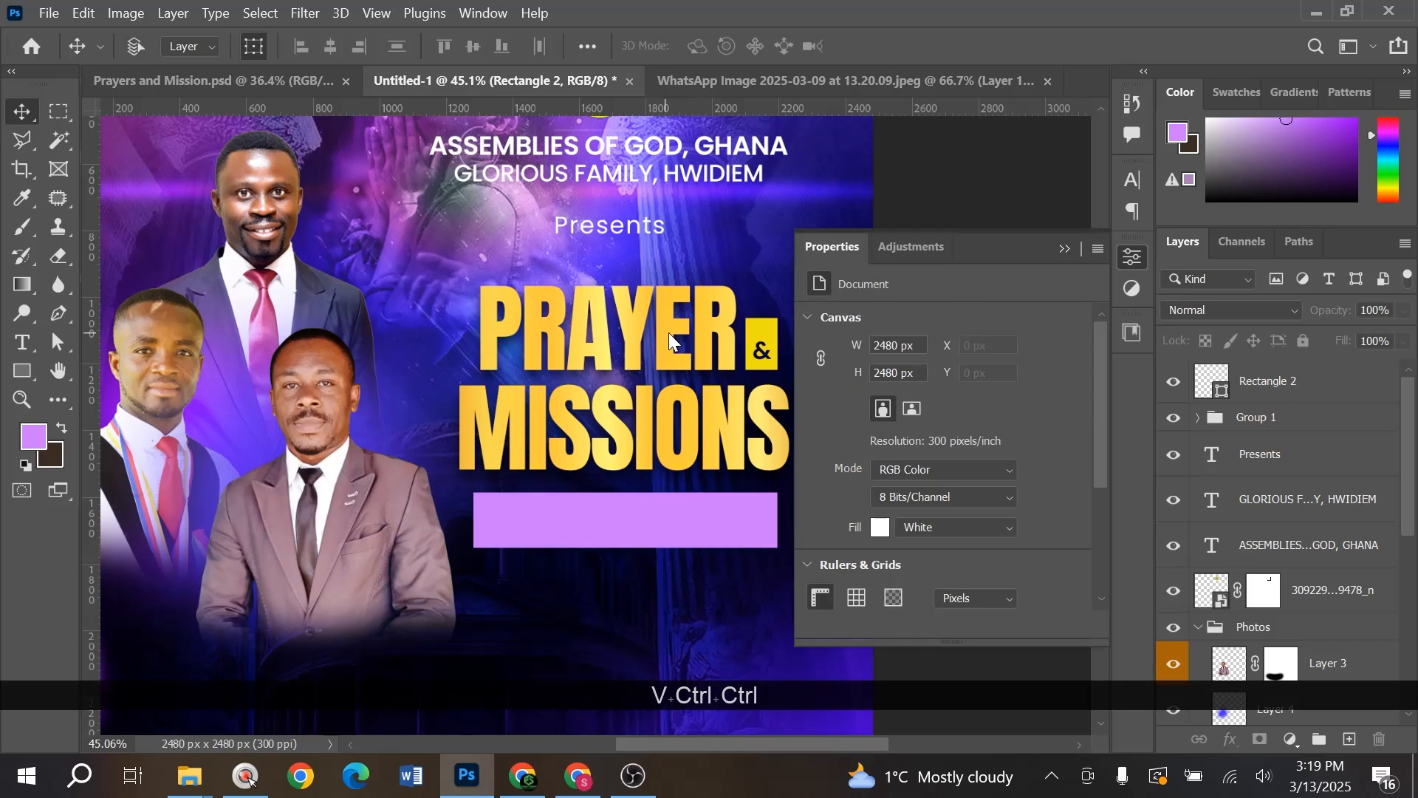
{"action": "left_click", "coordinate": [673, 332], "text": "ctrl"}
{"action": "left_click", "coordinate": [786, 330]}
{"action": "left_click", "coordinate": [1300, 388], "text": "ctrl"}
{"action": "scroll", "coordinate": [600, 517], "scroll_direction": "up", "scroll_amount": 5}
{"action": "left_click", "coordinate": [600, 517]}
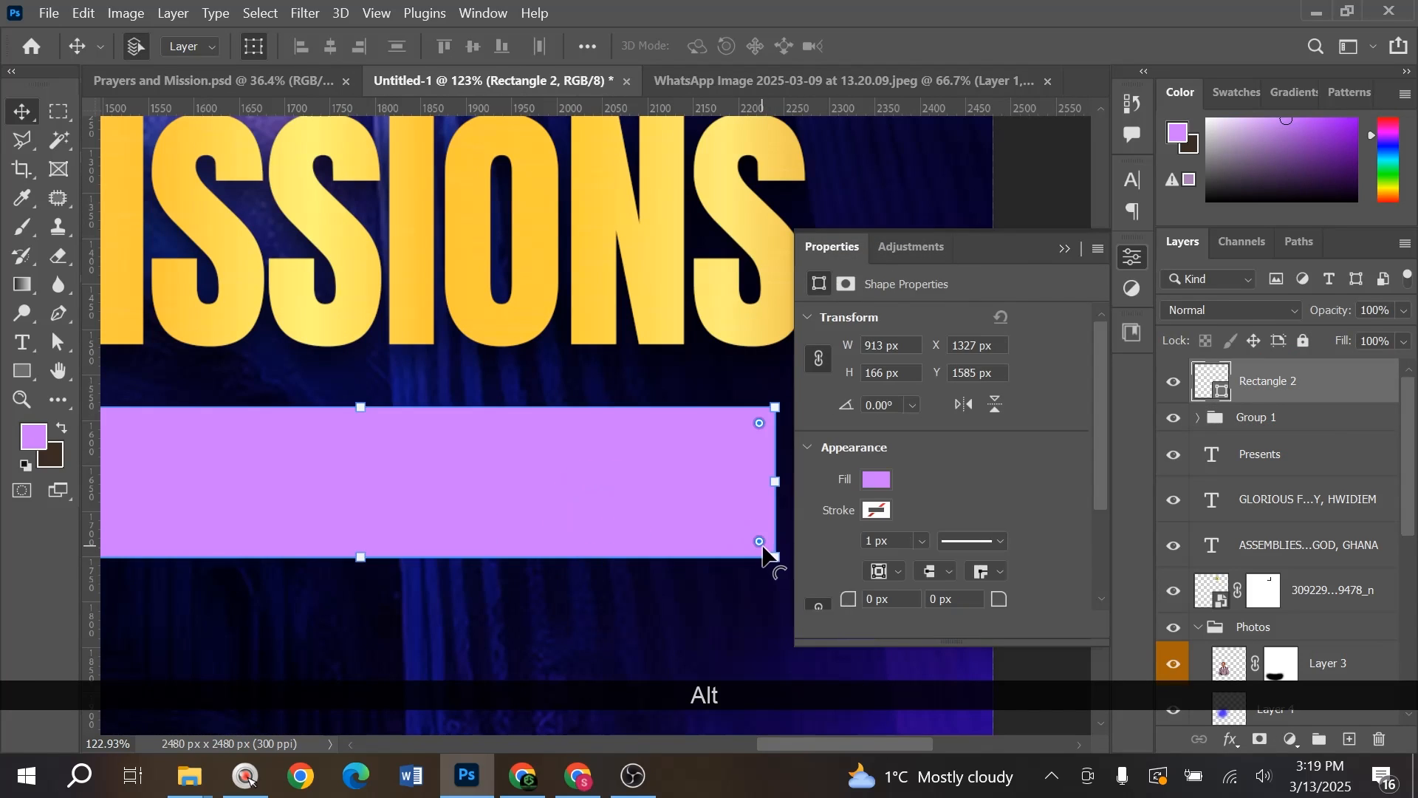
- Round only the banner's bottom-right corner, undoing the extra top-right rounding
{"action": "left_click_drag", "start_coordinate": [760, 544], "coordinate": [743, 481]}
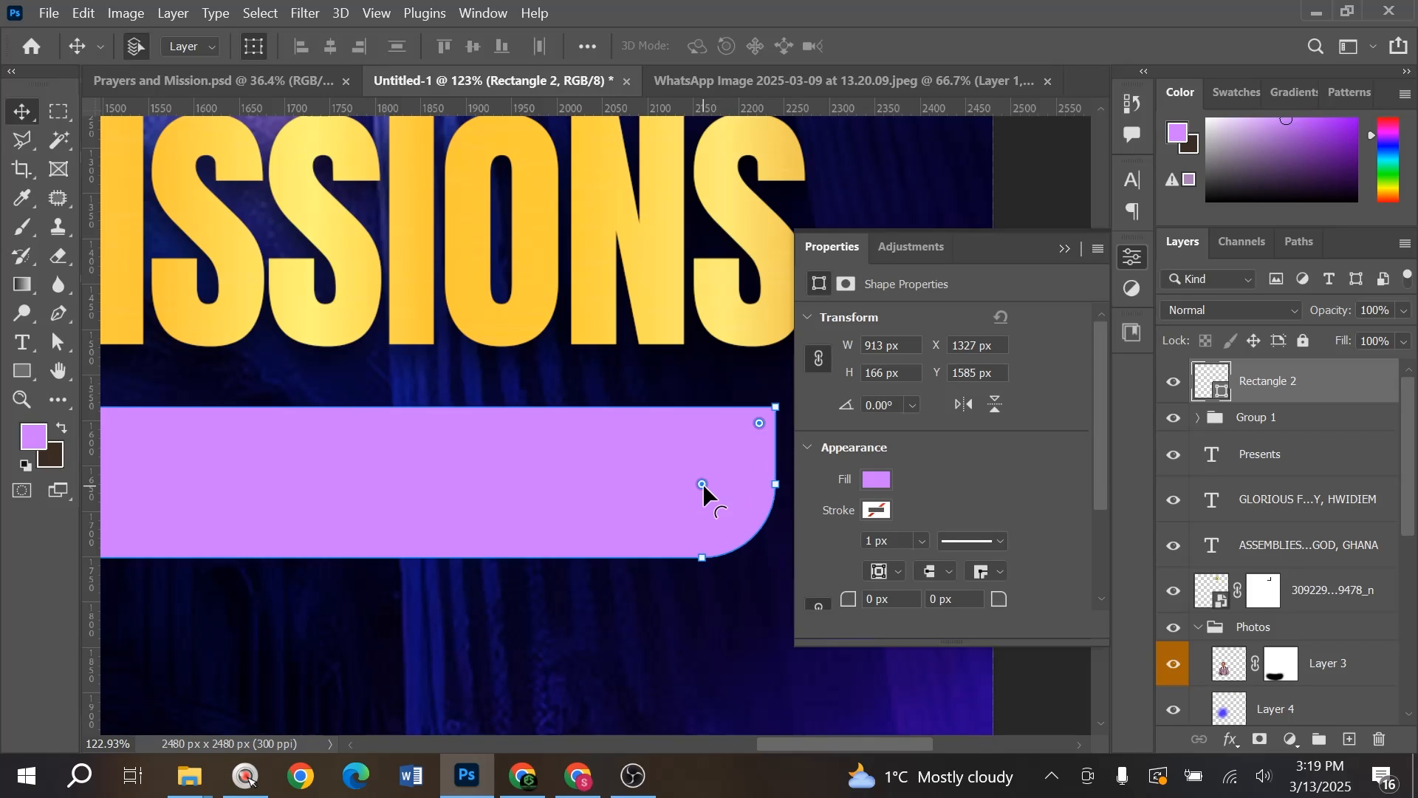
{"action": "left_click_drag", "start_coordinate": [703, 484], "coordinate": [735, 493]}
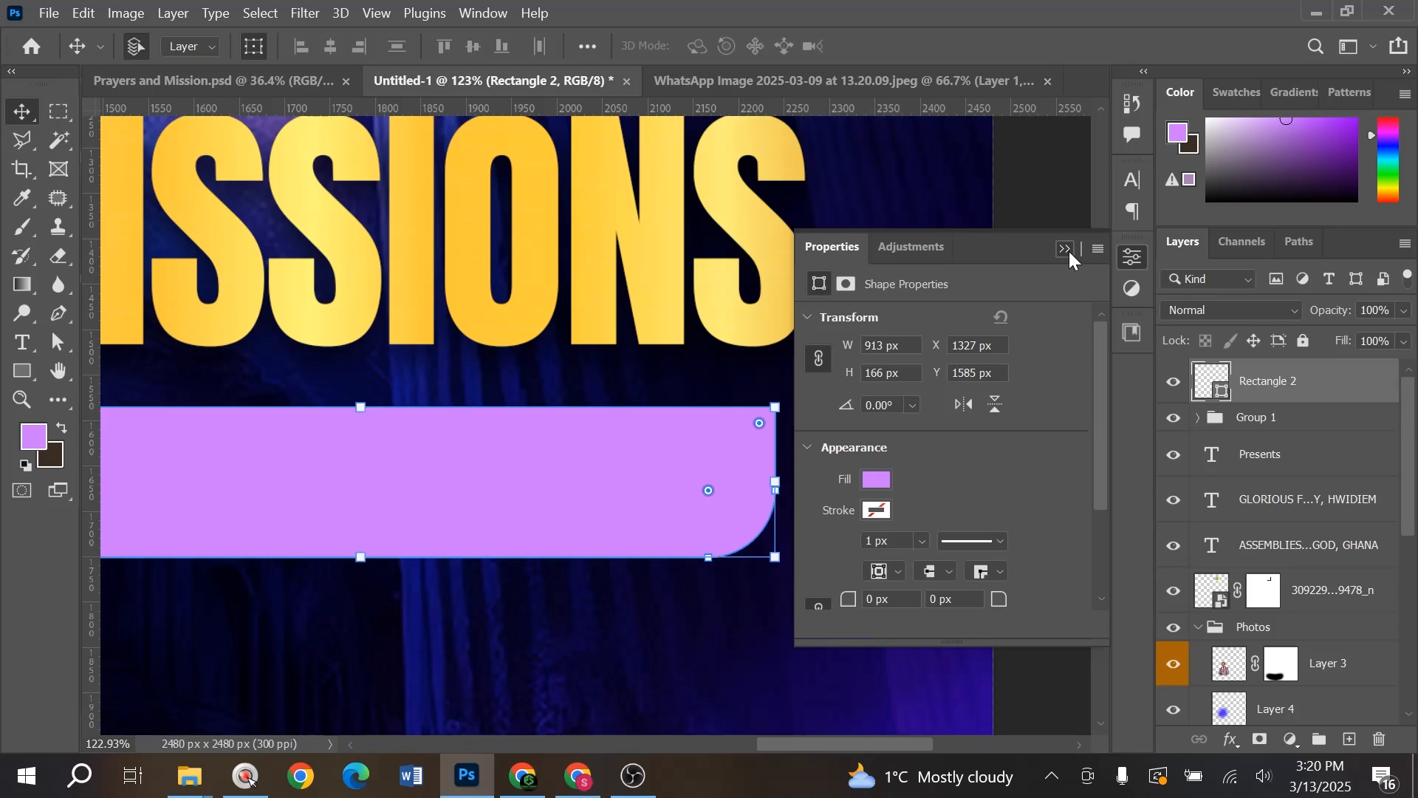
{"action": "left_click", "coordinate": [1064, 249]}
{"action": "left_click", "coordinate": [1023, 369]}
{"action": "left_click", "coordinate": [747, 456]}
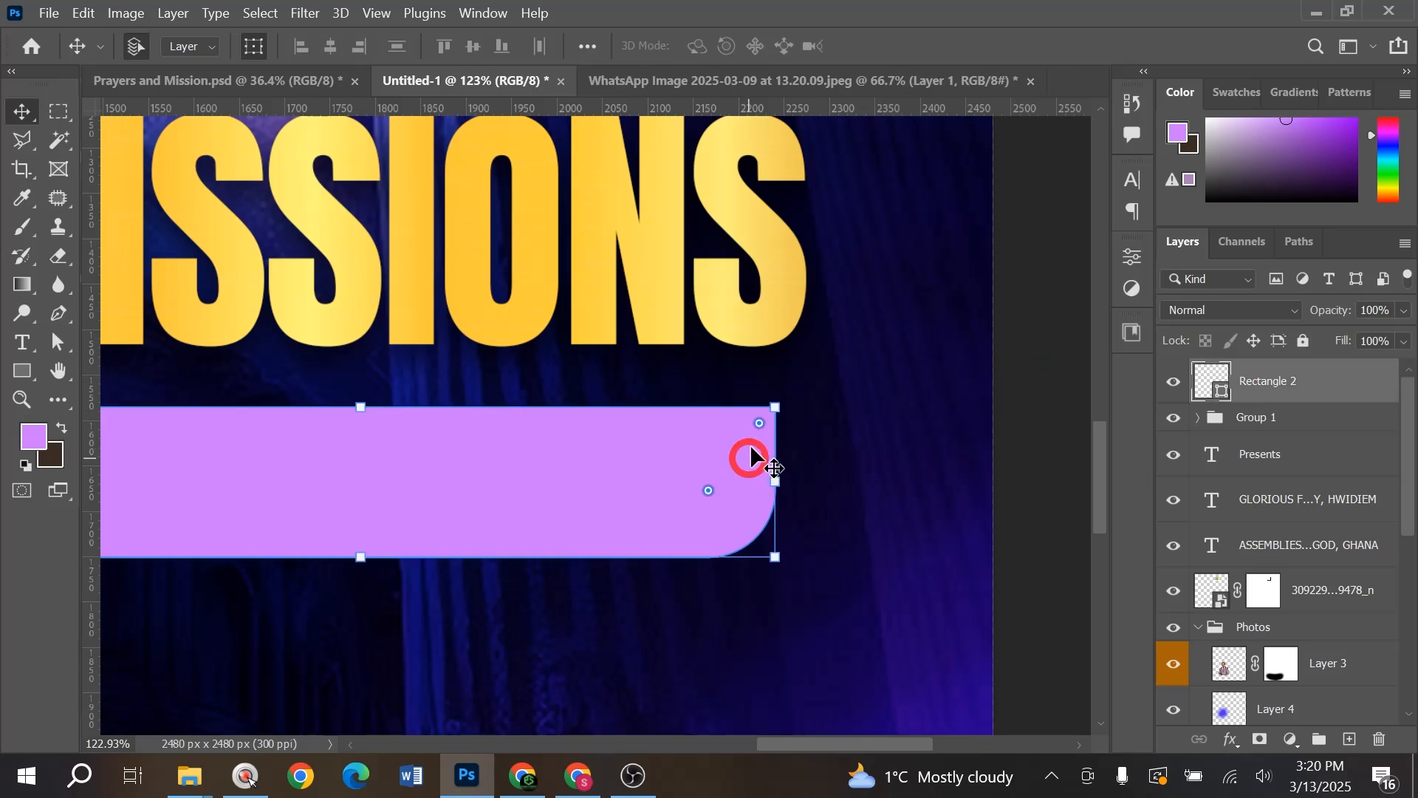
{"action": "left_click_drag", "start_coordinate": [757, 418], "coordinate": [819, 441]}
{"action": "key", "text": "space"}
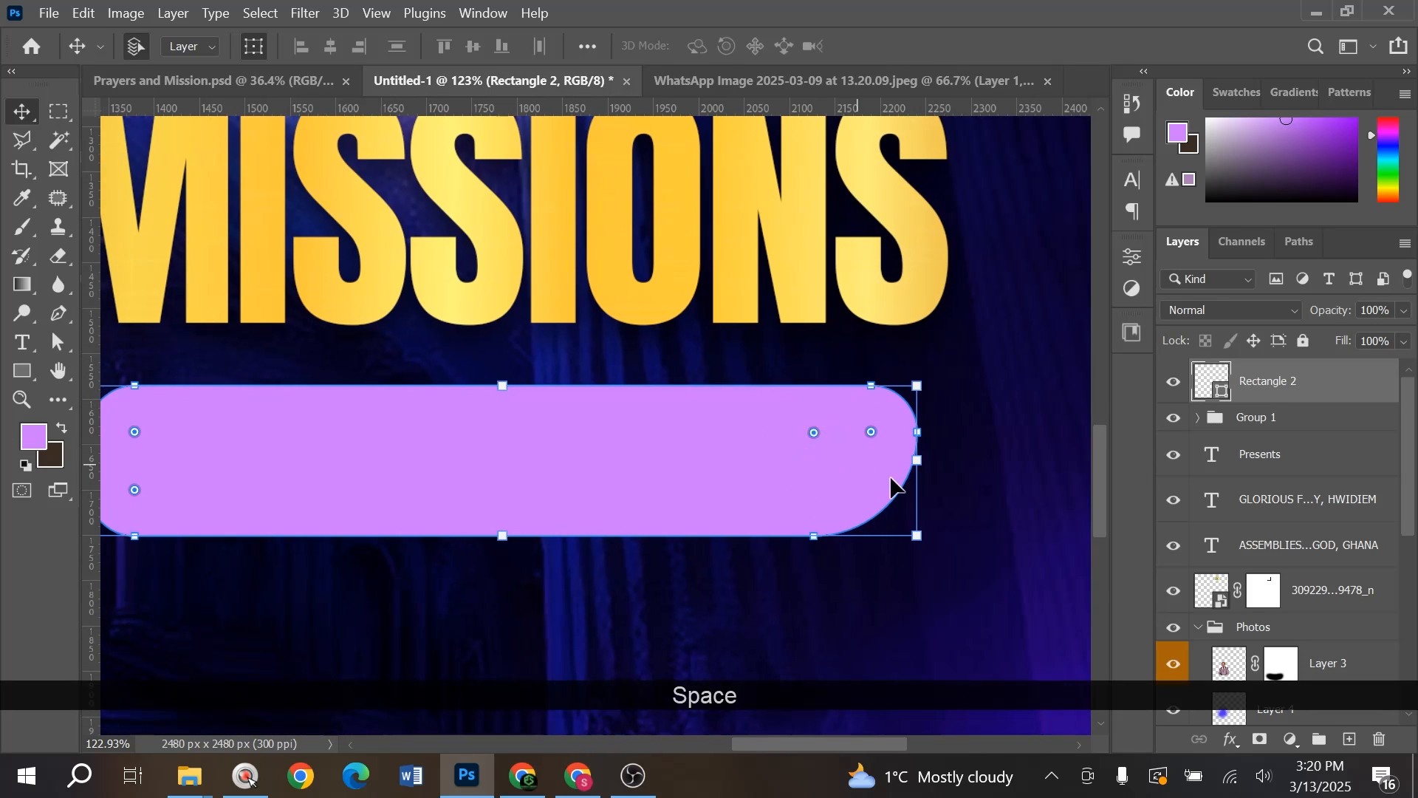
{"action": "key", "text": "ctrl+z"}
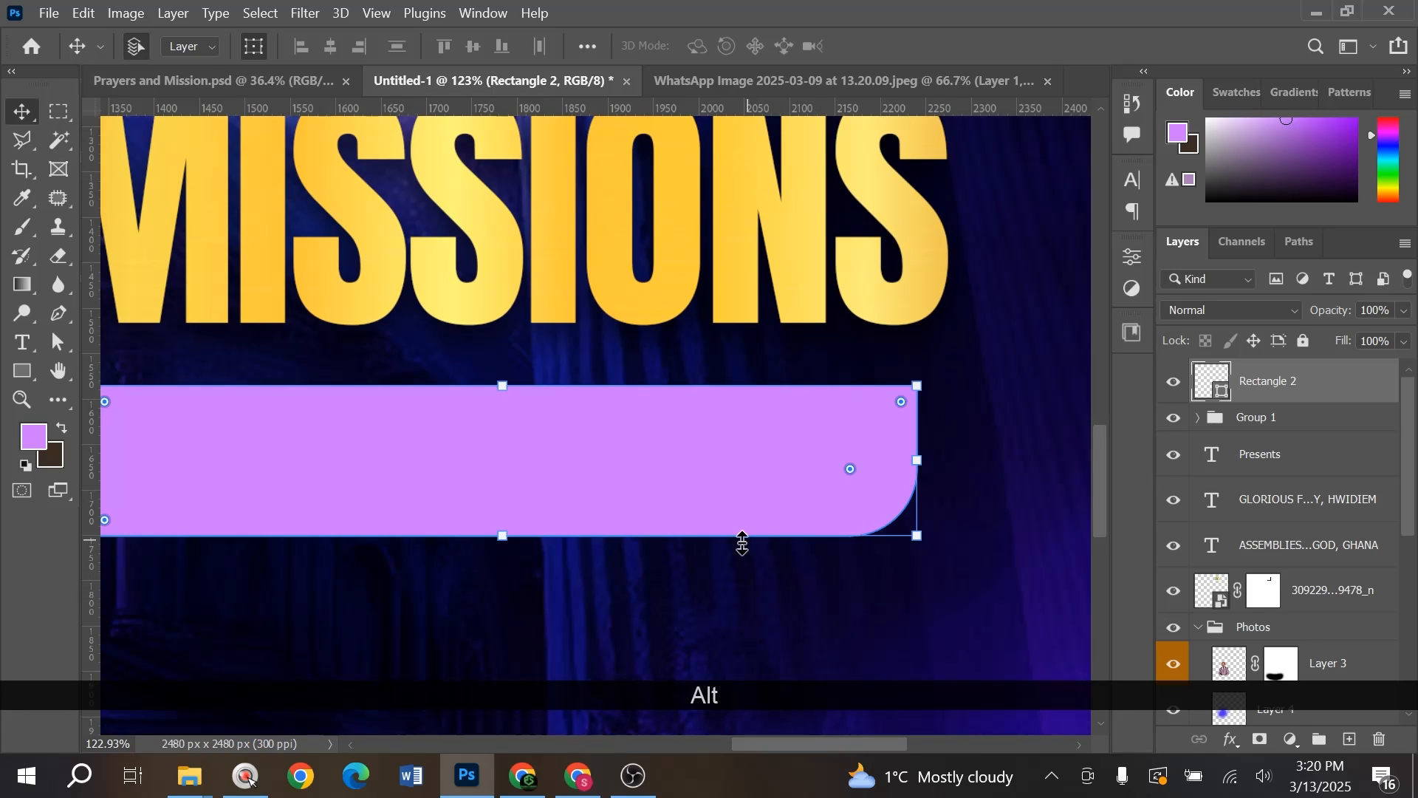
{"action": "scroll", "coordinate": [750, 541], "scroll_direction": "down", "scroll_amount": 4}
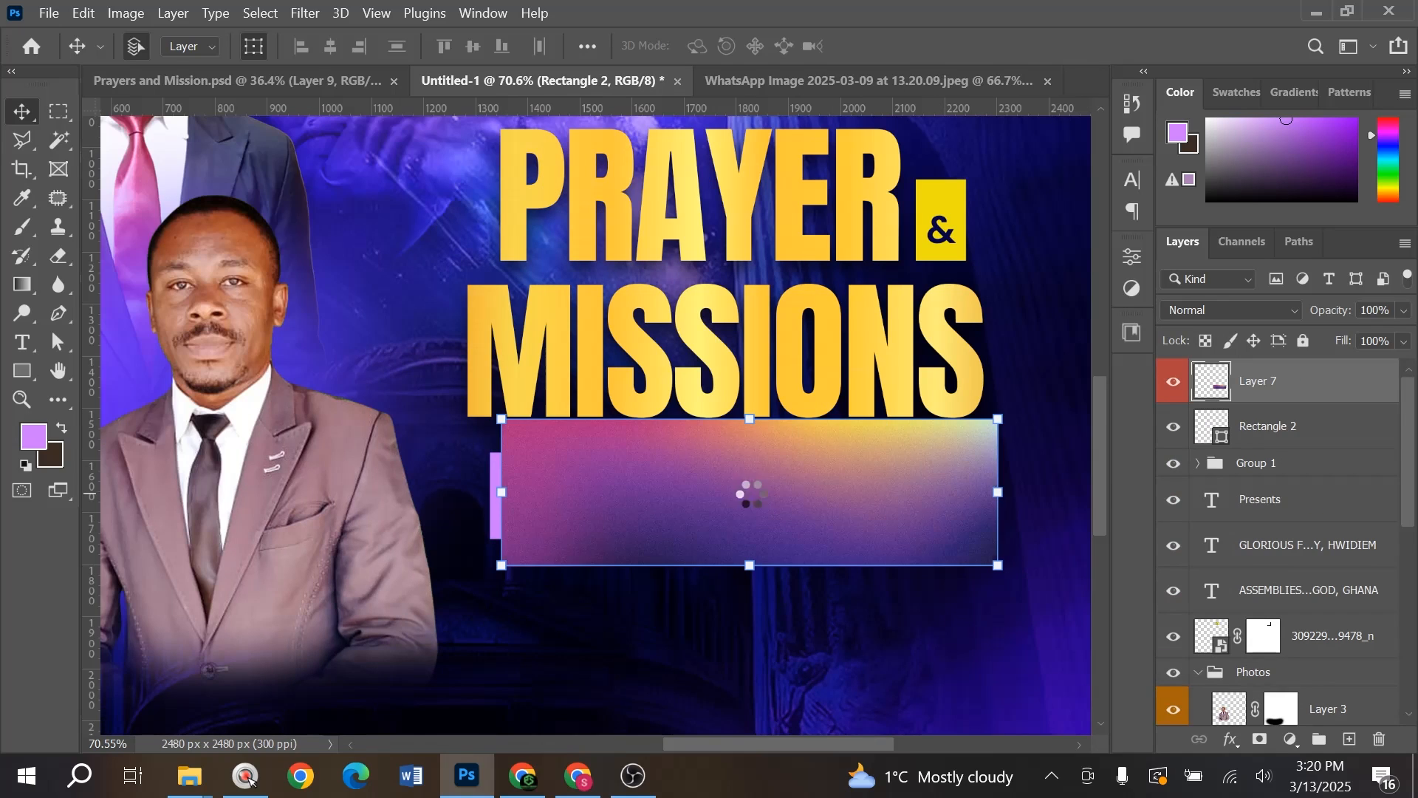
- Clip pink-to-gold gradient Layer 7 to Rectangle 2 and shift the gradient down inside the banner
{"action": "mouse_move", "coordinate": [816, 481]}
{"action": "left_mouse_down"}
{"action": "mouse_move", "coordinate": [745, 503]}
{"action": "mouse_move", "coordinate": [804, 490]}
{"action": "mouse_move", "coordinate": [804, 473]}
{"action": "left_mouse_up"}
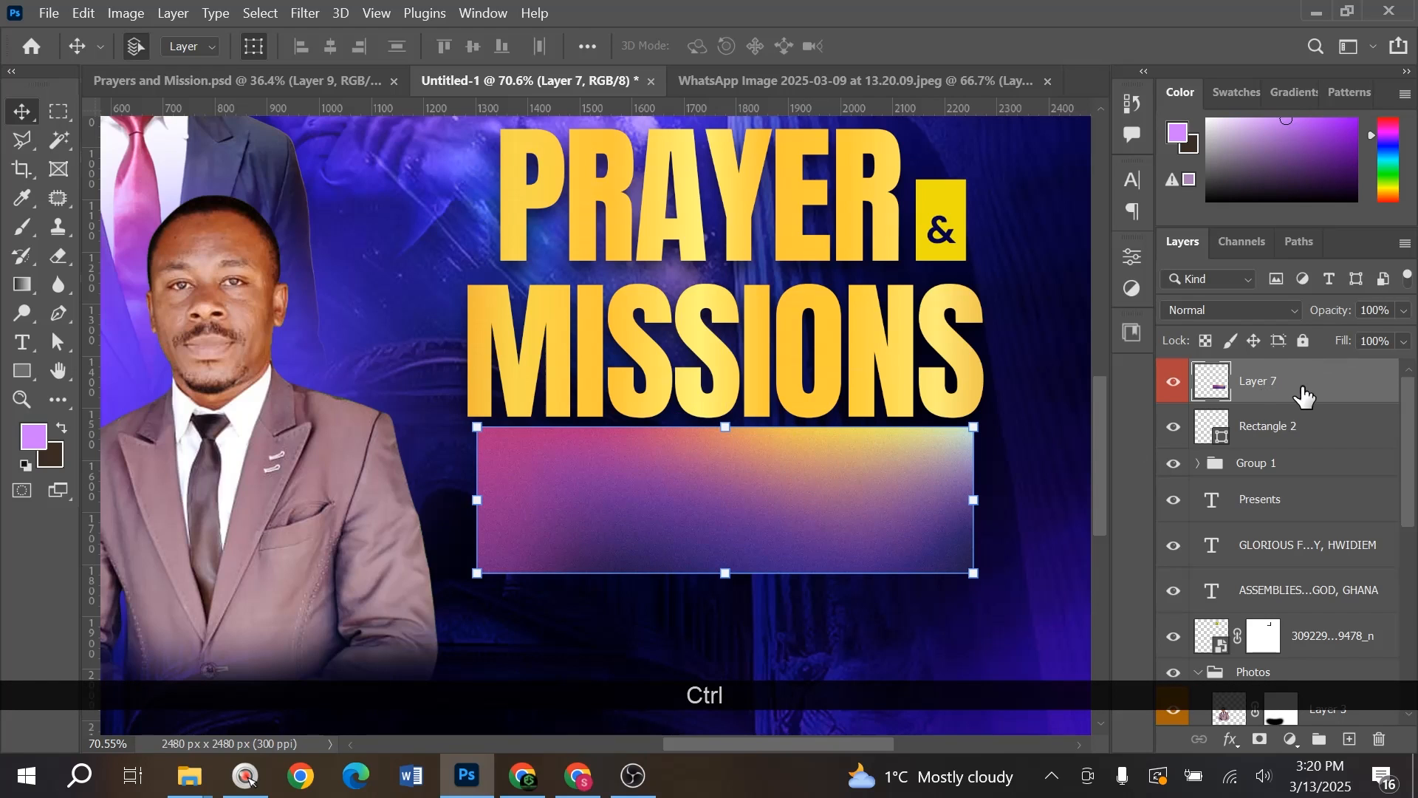
{"action": "right_click", "coordinate": [1304, 397]}
{"action": "left_click", "coordinate": [1061, 465]}
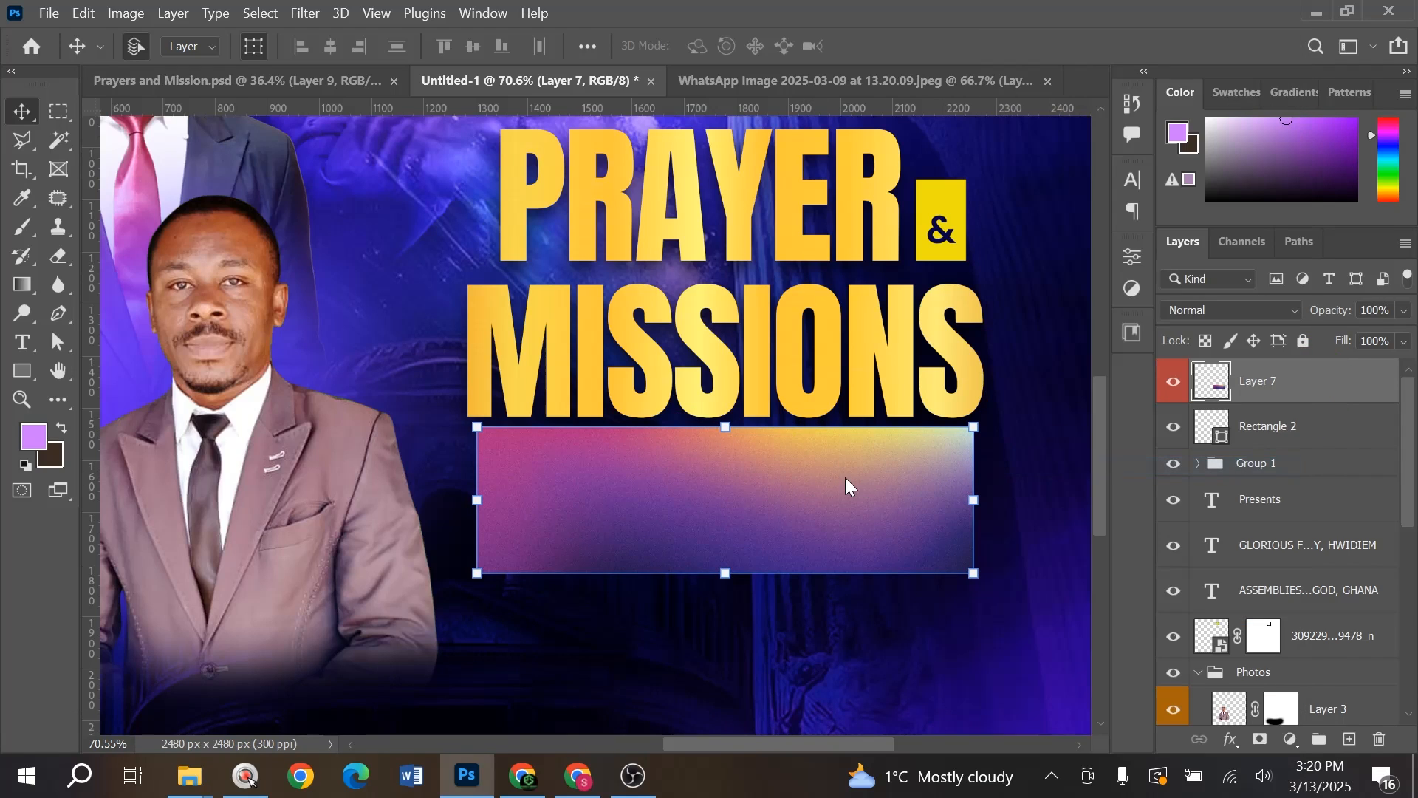
{"action": "mouse_move", "coordinate": [896, 515]}
{"action": "left_mouse_down"}
{"action": "mouse_move", "coordinate": [897, 533]}
{"action": "mouse_move", "coordinate": [897, 515]}
{"action": "left_mouse_up"}
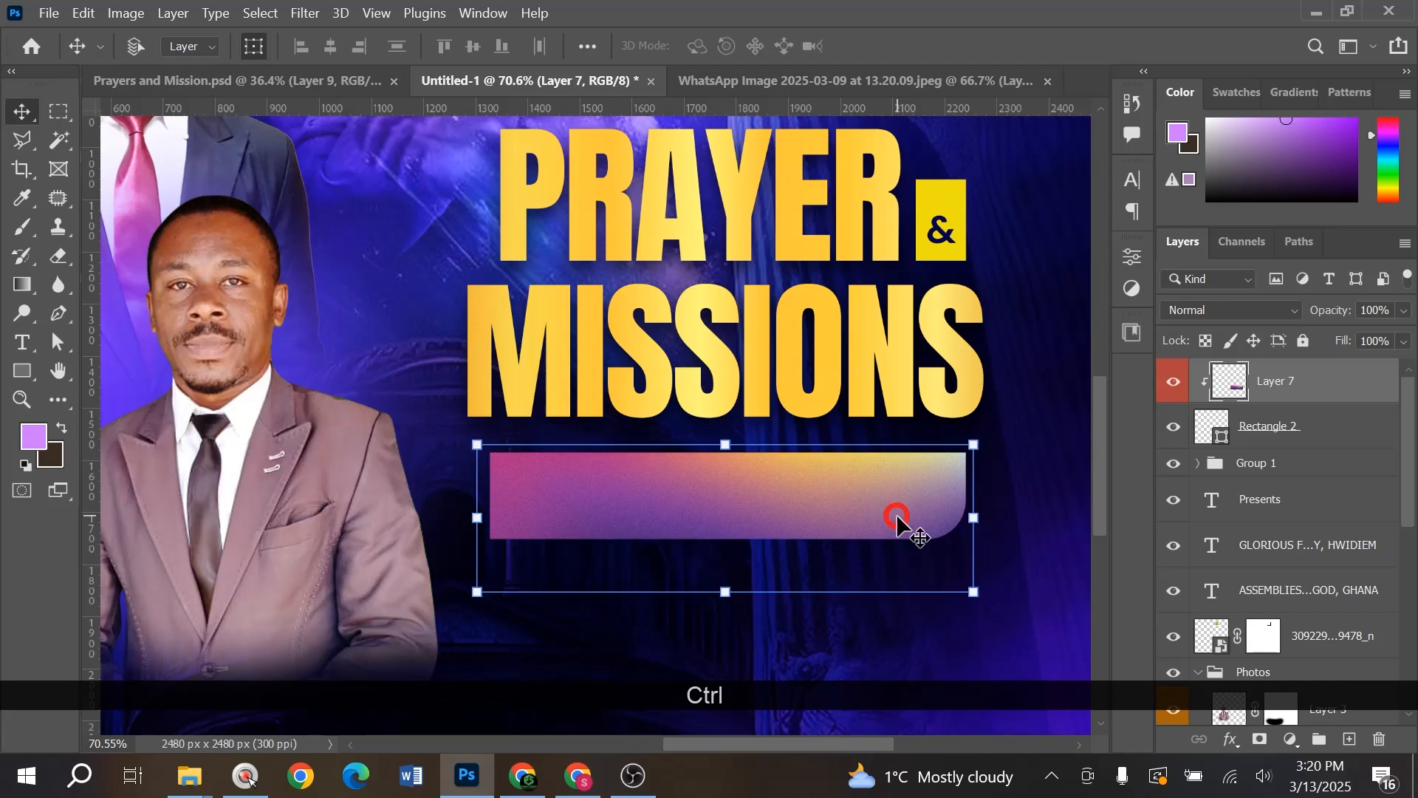
{"action": "scroll", "coordinate": [879, 436], "scroll_direction": "down", "scroll_amount": 5}
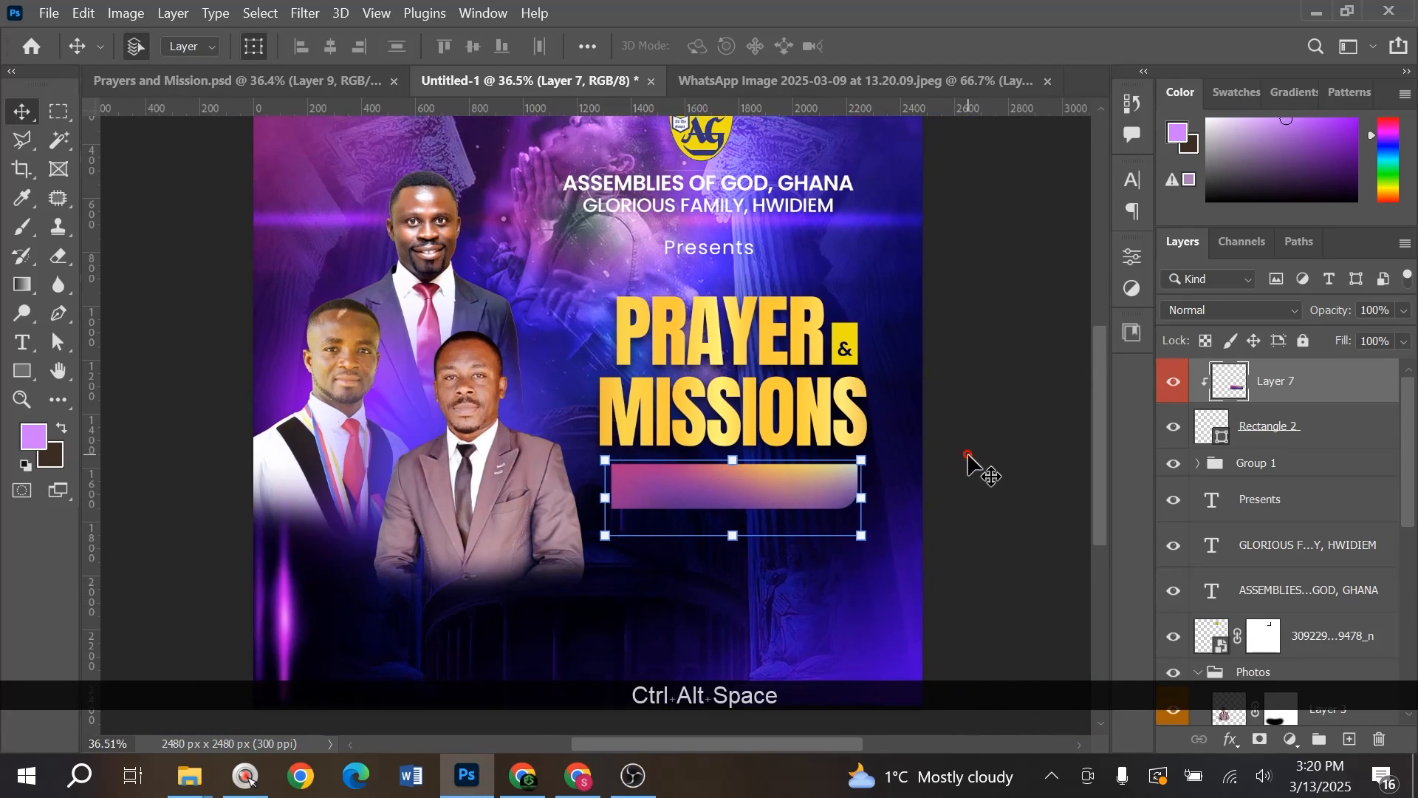
{"action": "left_click", "coordinate": [968, 455]}
{"action": "scroll", "coordinate": [731, 336], "scroll_direction": "up", "scroll_amount": 3}
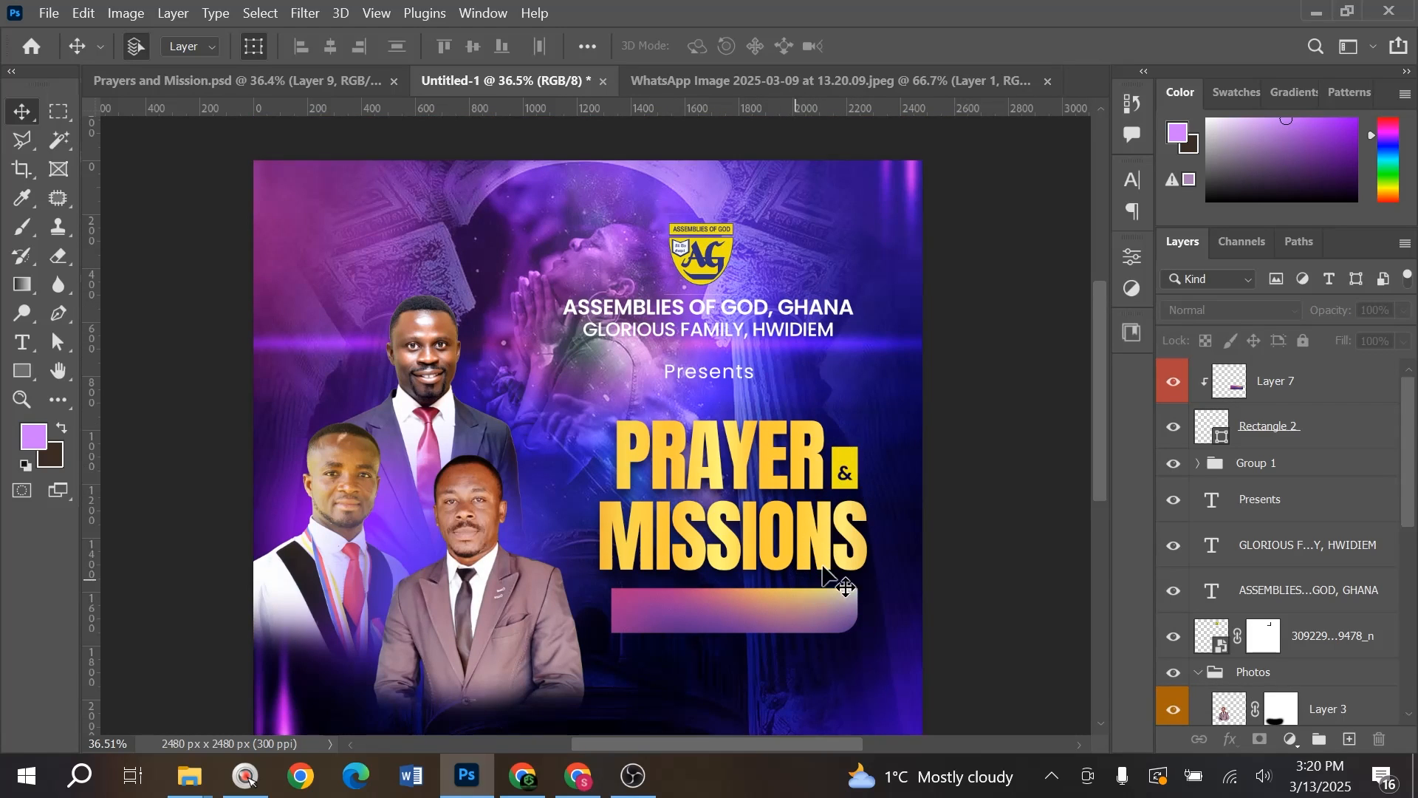
{"action": "scroll", "coordinate": [743, 273], "scroll_direction": "up", "scroll_amount": 1}
- Group the download (11), (12) and (13) background layers together
{"action": "scroll", "coordinate": [1326, 543], "scroll_direction": "down", "scroll_amount": 5}
{"action": "scroll", "coordinate": [1326, 547], "scroll_direction": "down", "scroll_amount": 1}
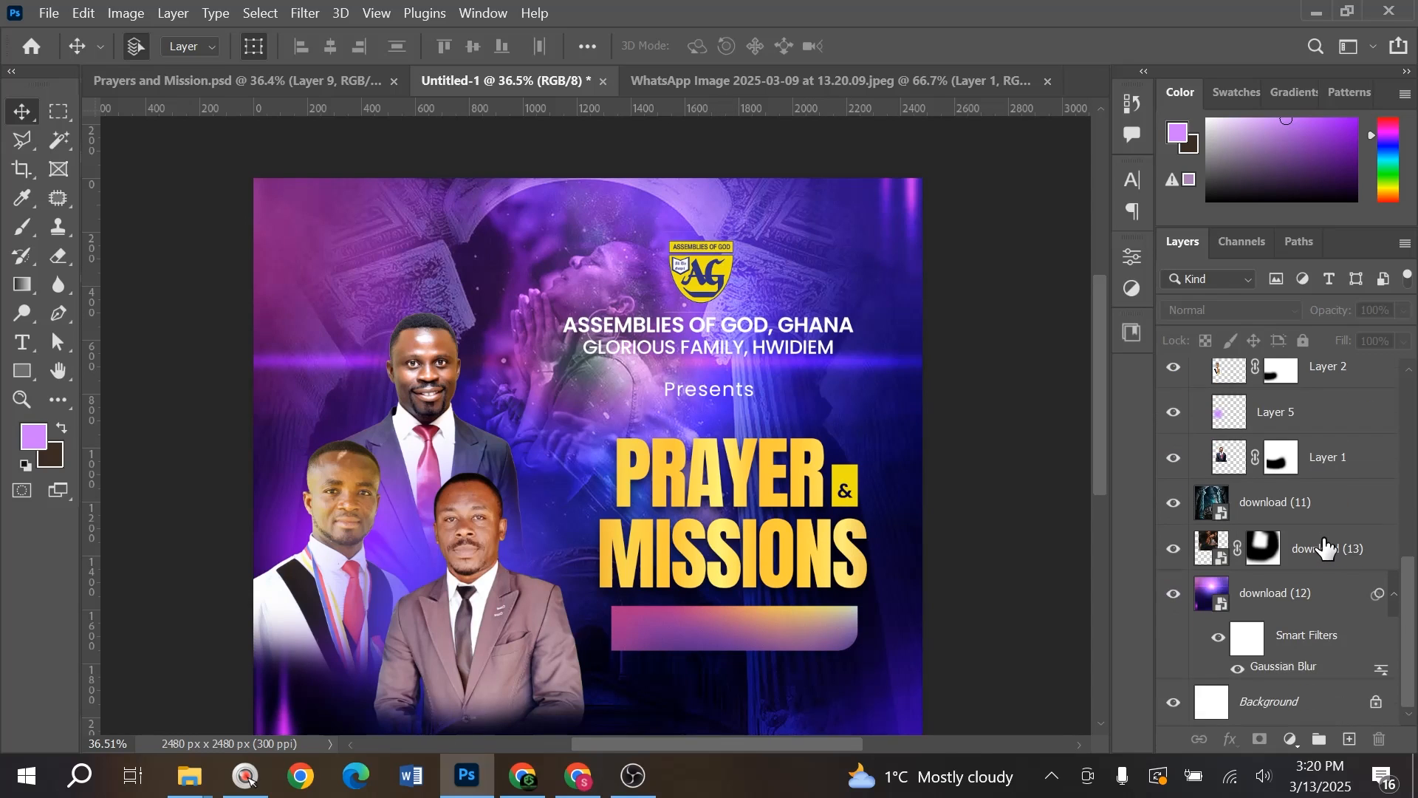
{"action": "left_click", "coordinate": [1323, 505]}
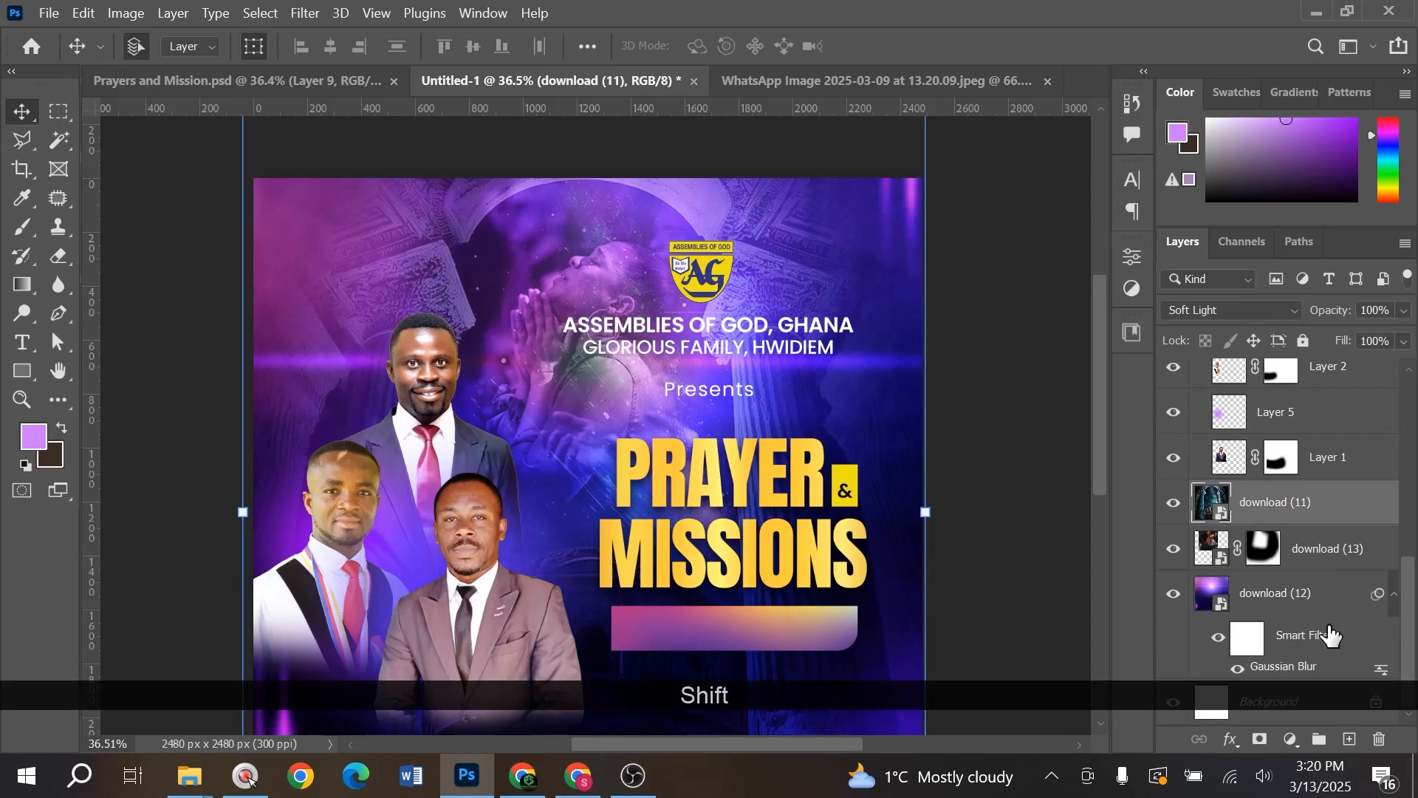
{"action": "left_click", "coordinate": [1329, 634], "text": "shift"}
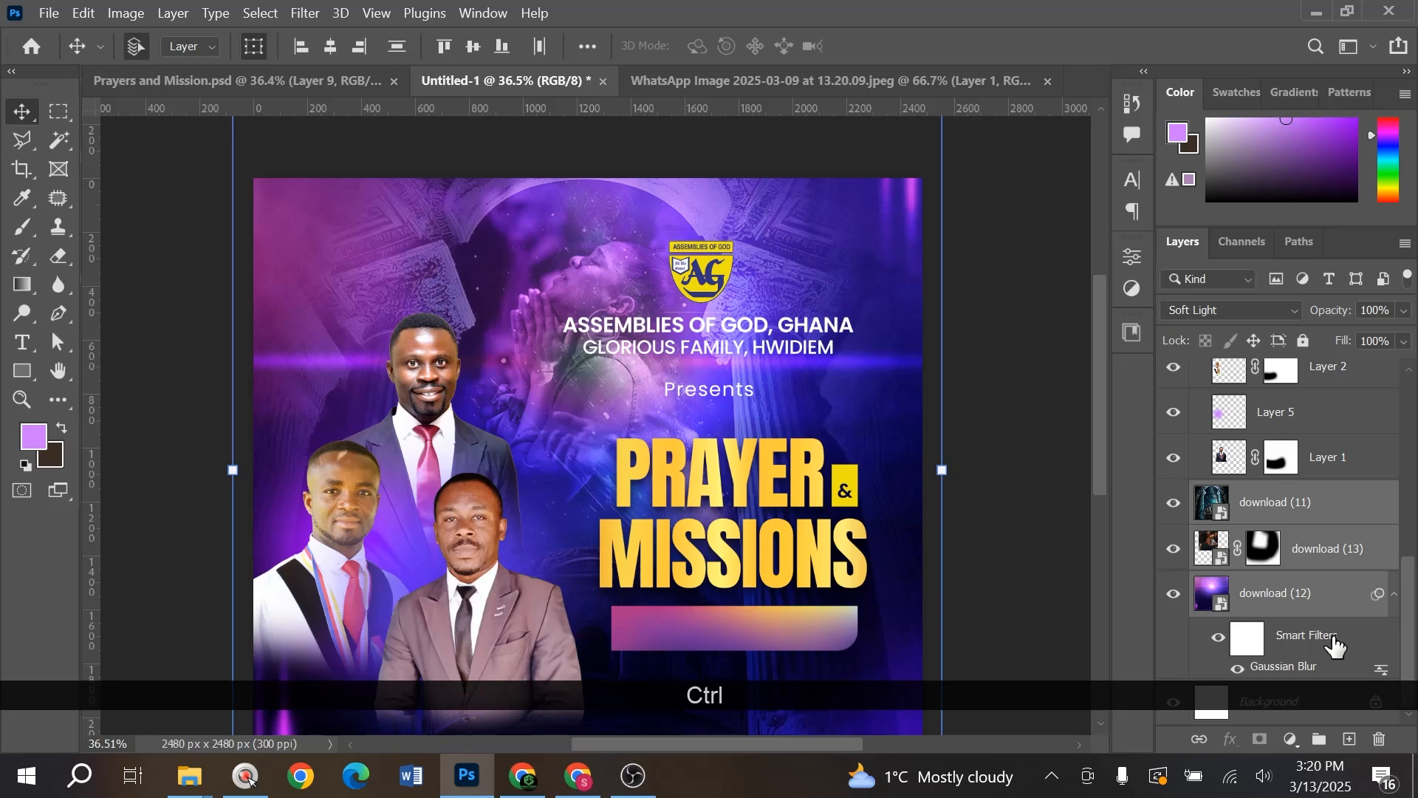
{"action": "left_click", "coordinate": [1328, 651], "text": "ctrl+shift"}
{"action": "key", "text": "ctrl+g"}
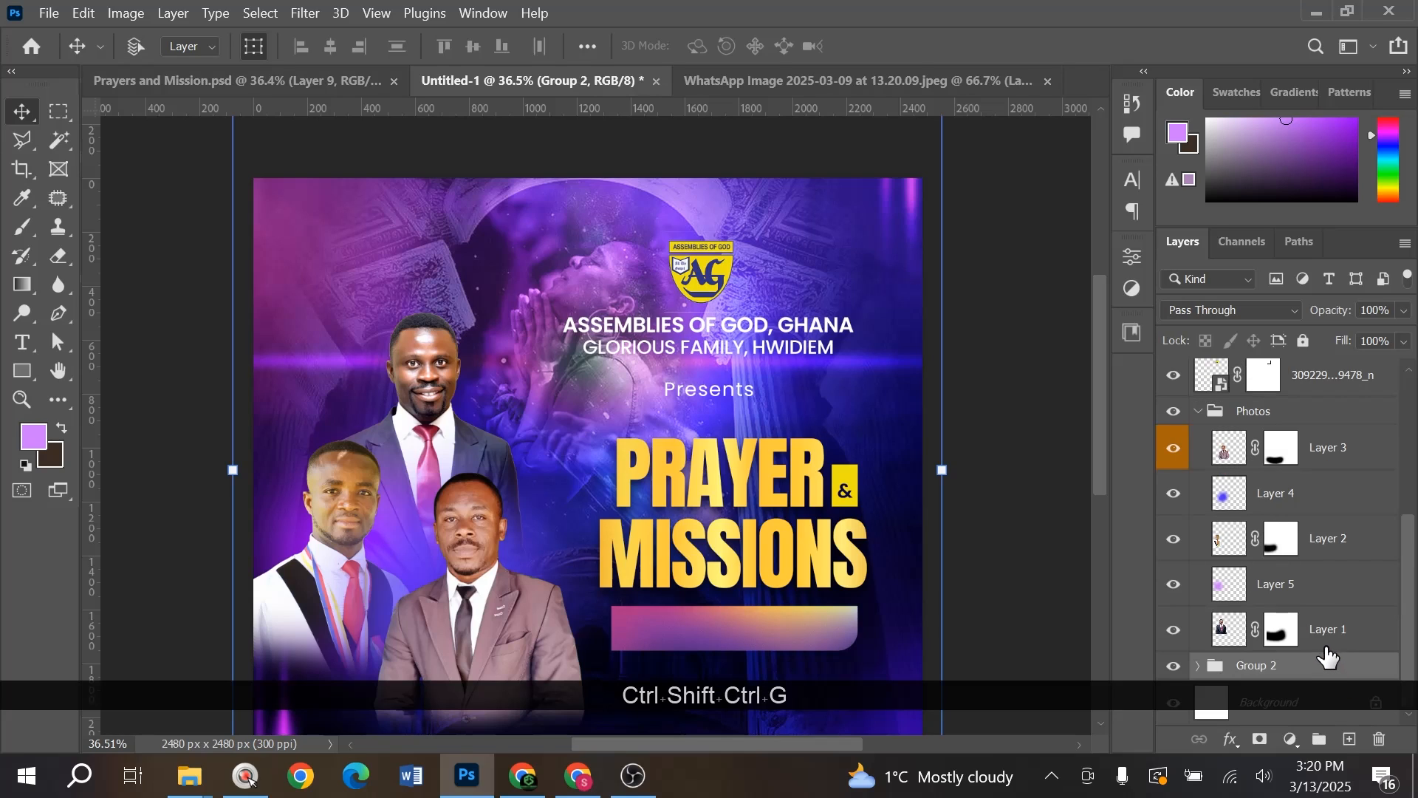
- Name the new group bg, lock it, and collapse the Photos group
{"action": "double_click", "coordinate": [1260, 665]}
{"action": "type", "text": "bg"}
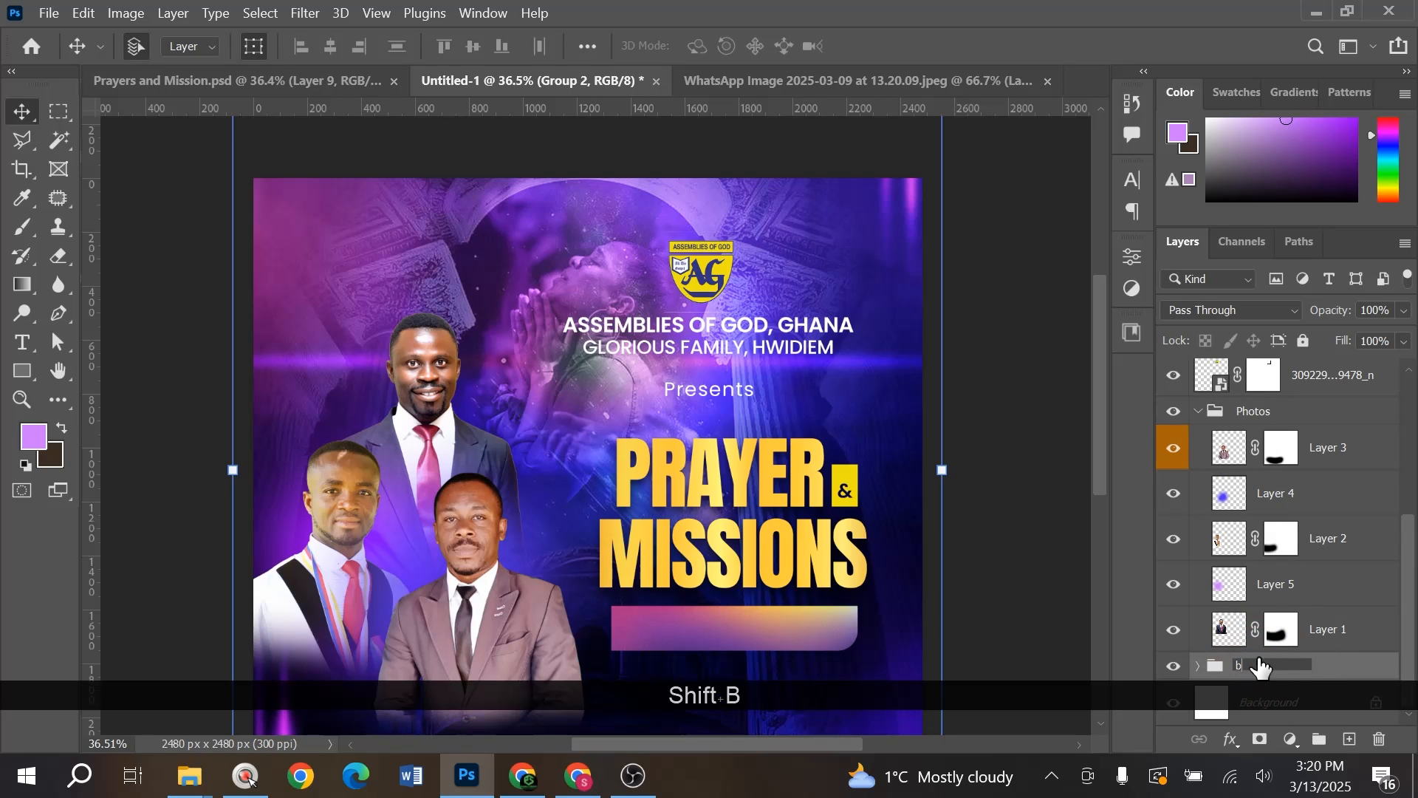
{"action": "left_click", "coordinate": [1345, 673]}
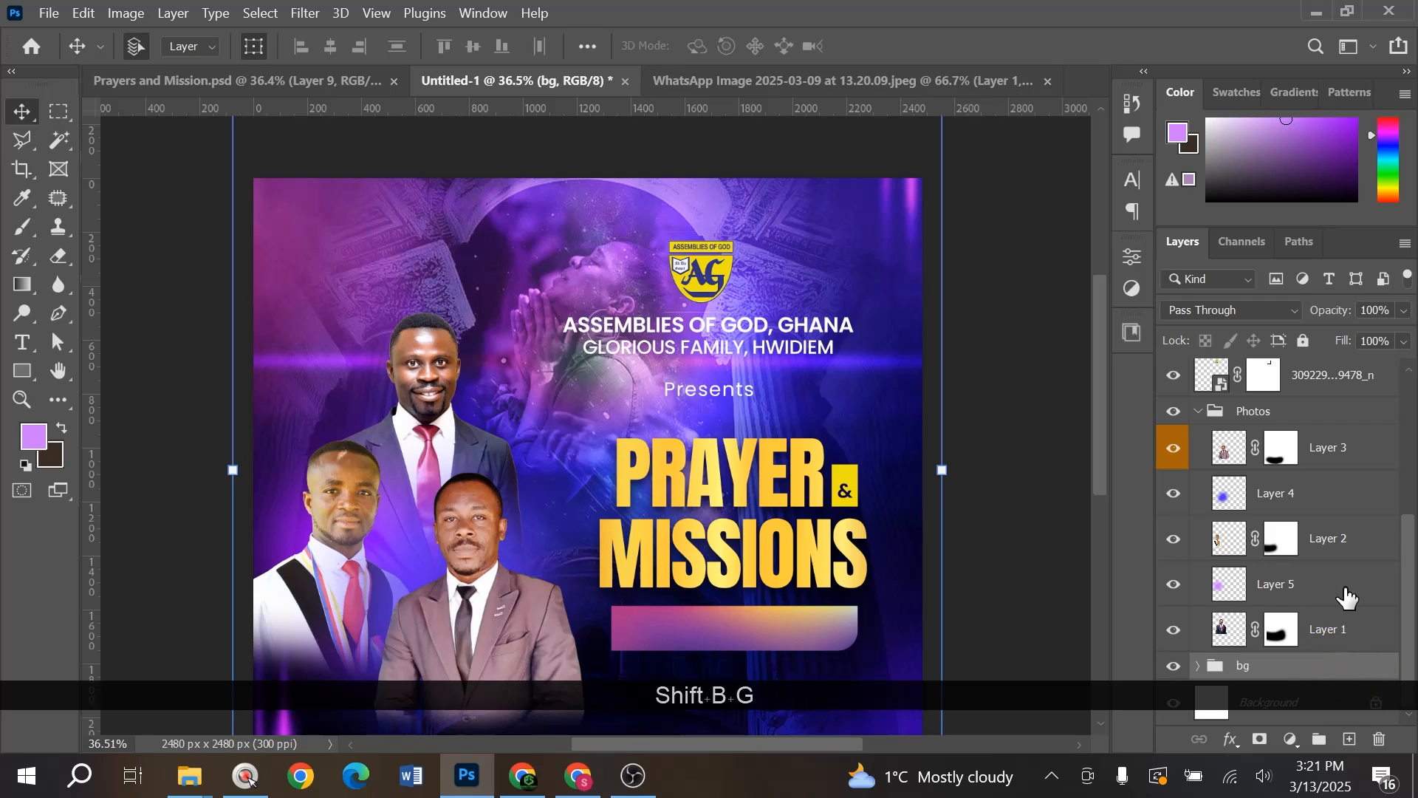
{"action": "key", "text": "ctrl+slash"}
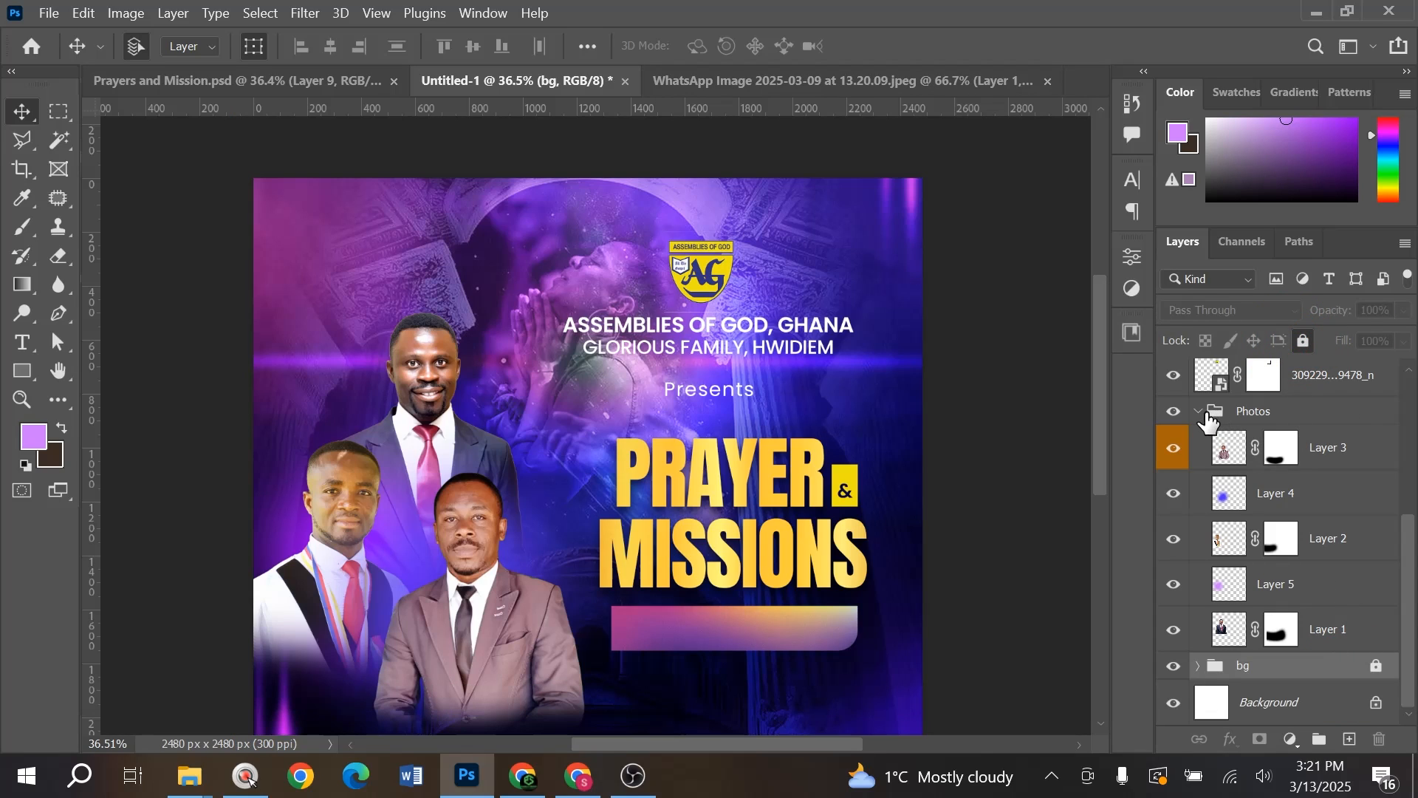
{"action": "left_click", "coordinate": [1201, 412]}
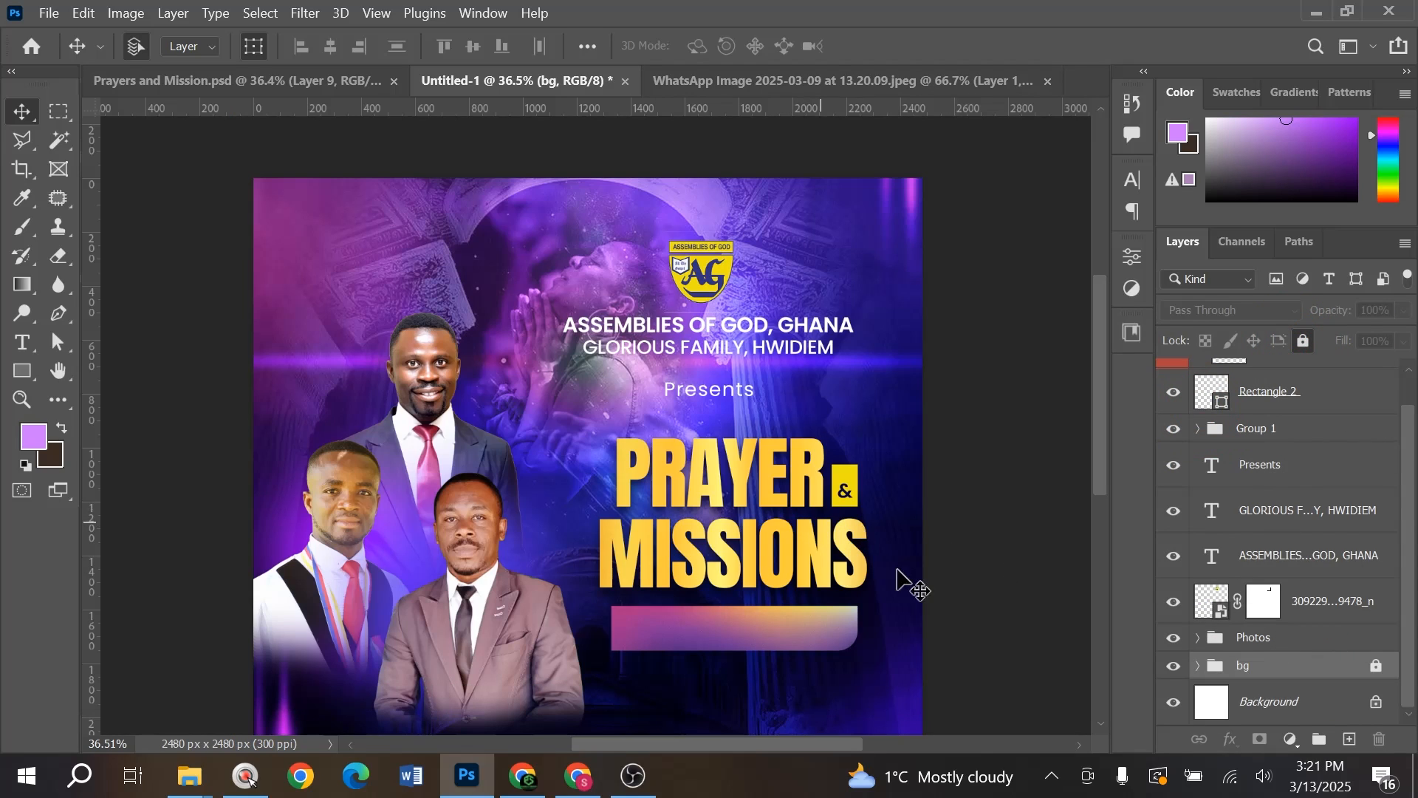
{"action": "left_click_drag", "start_coordinate": [694, 206], "coordinate": [742, 396]}
- Shift the logo and header text slightly right to centre them above the title
{"action": "left_click_drag", "start_coordinate": [722, 288], "coordinate": [733, 286]}
{"action": "scroll", "coordinate": [795, 488], "scroll_direction": "down", "scroll_amount": 1}
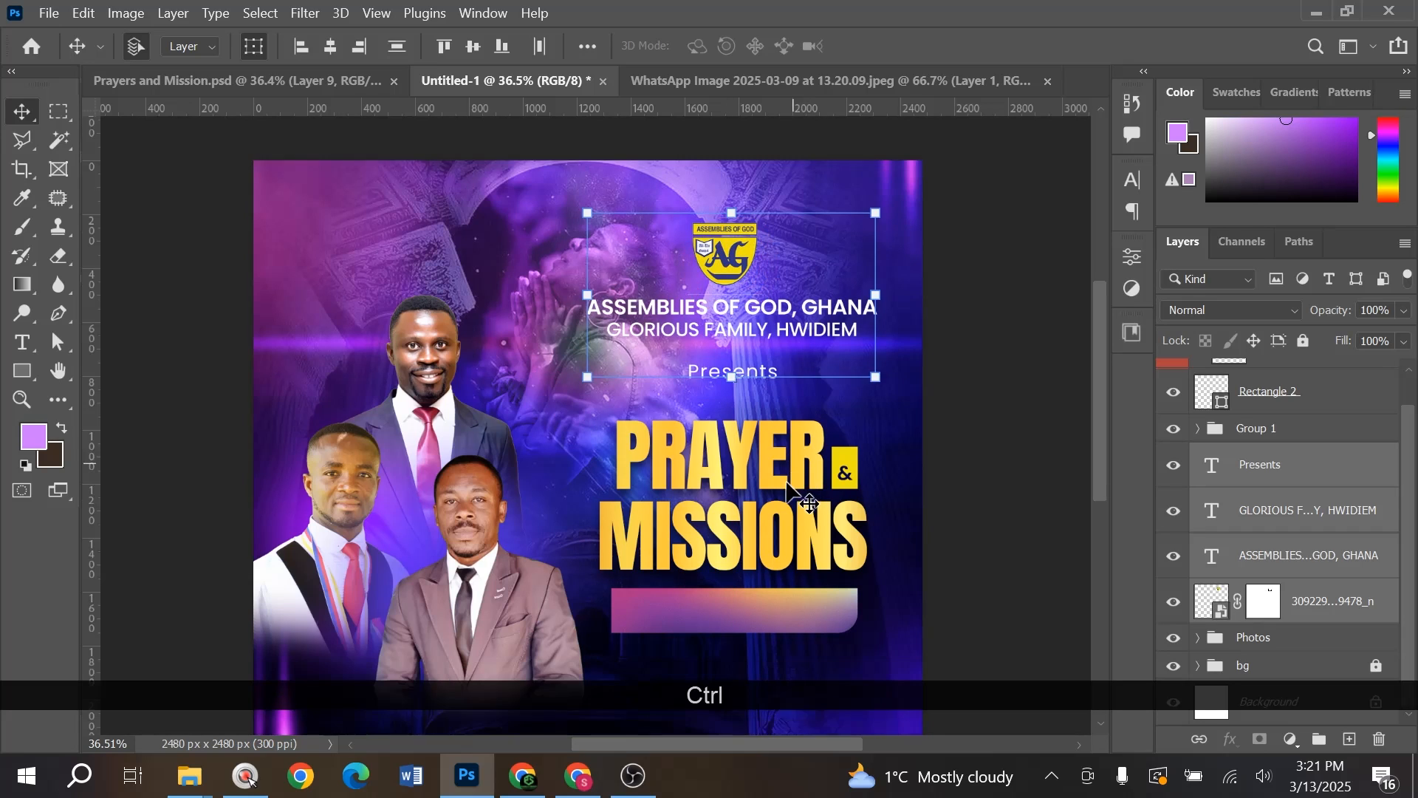
{"action": "scroll", "coordinate": [794, 487], "scroll_direction": "down", "scroll_amount": 5}
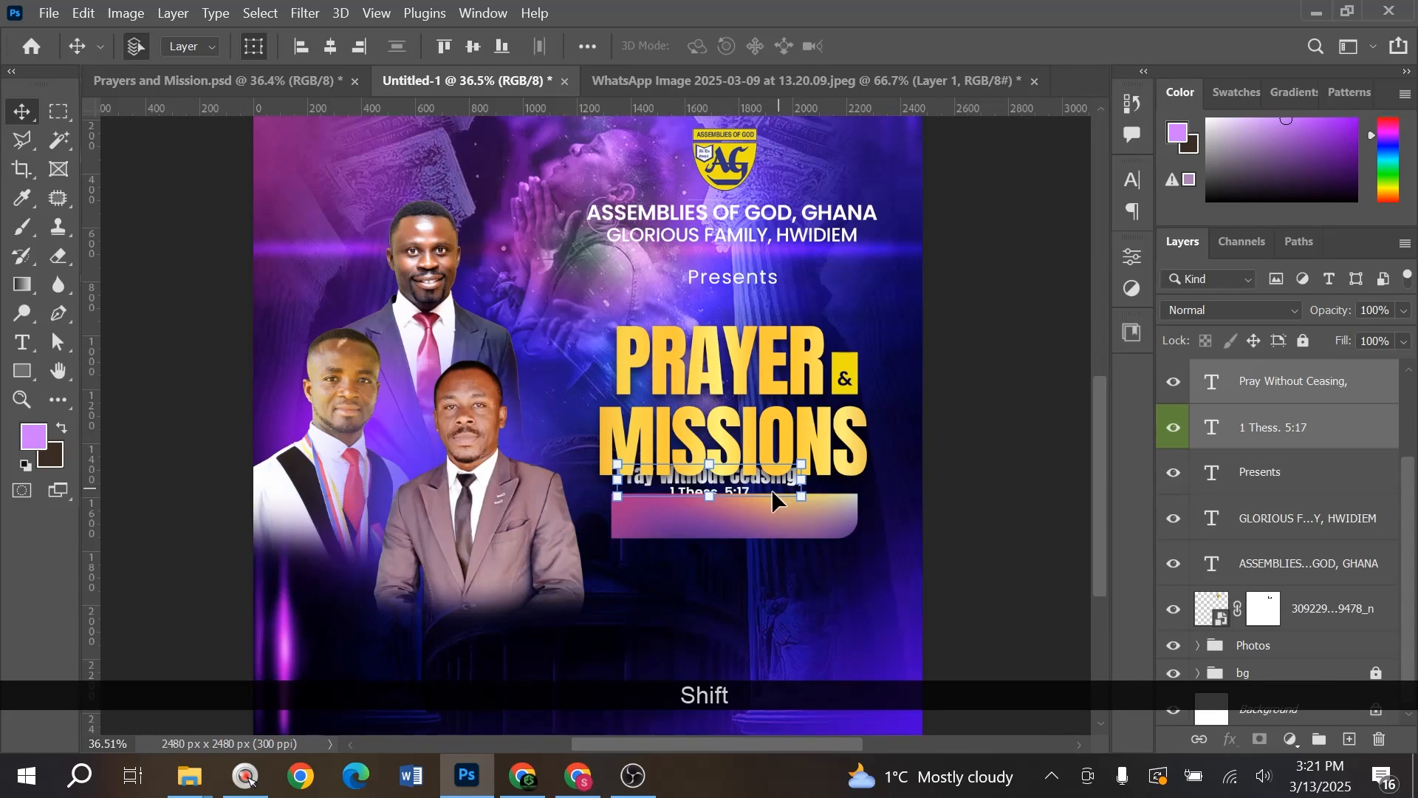
- Place 'Pray Without Ceasing, 1 Thess. 5:17' on the gradient banner and nudge it up
{"action": "scroll", "coordinate": [772, 490], "scroll_direction": "up", "scroll_amount": 3}
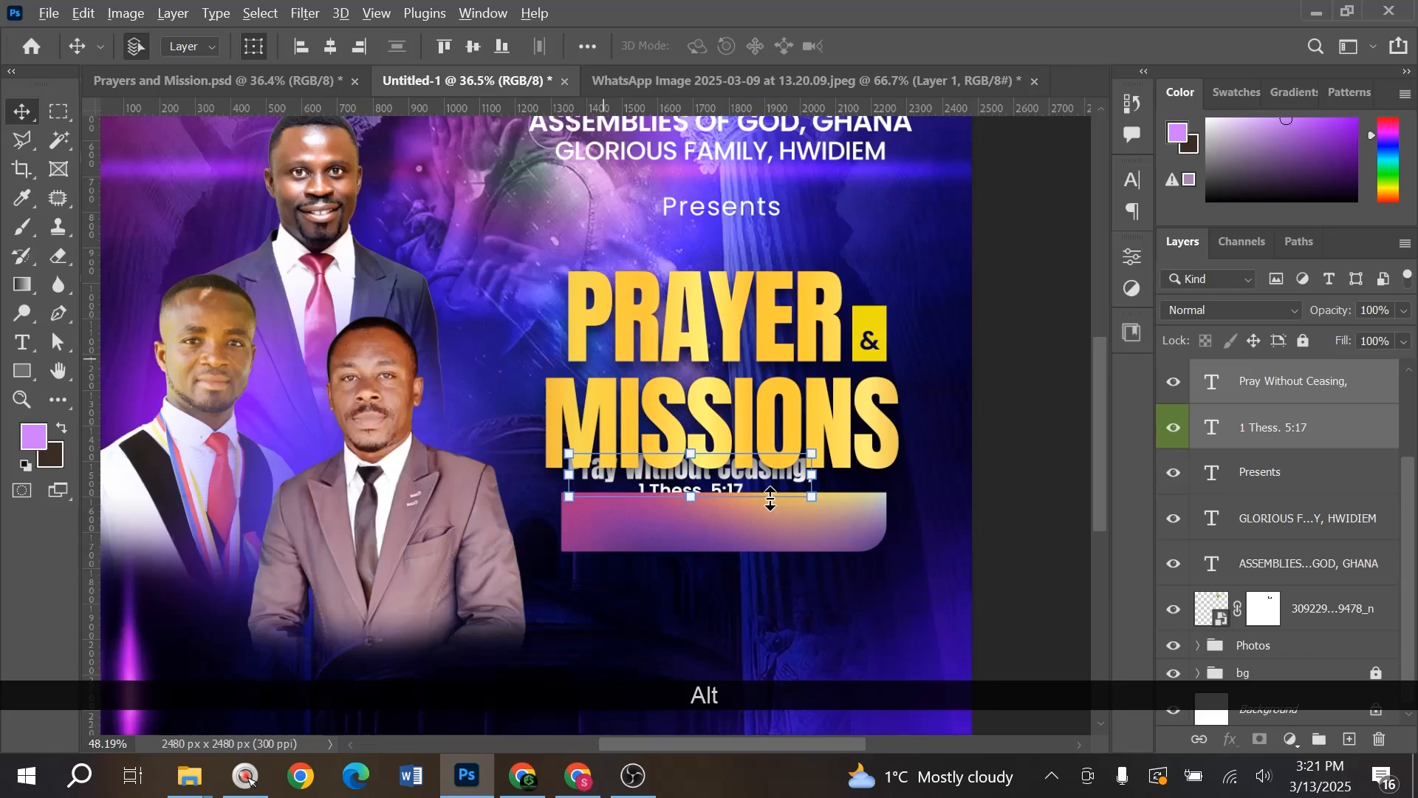
{"action": "left_click_drag", "start_coordinate": [792, 500], "coordinate": [793, 500]}
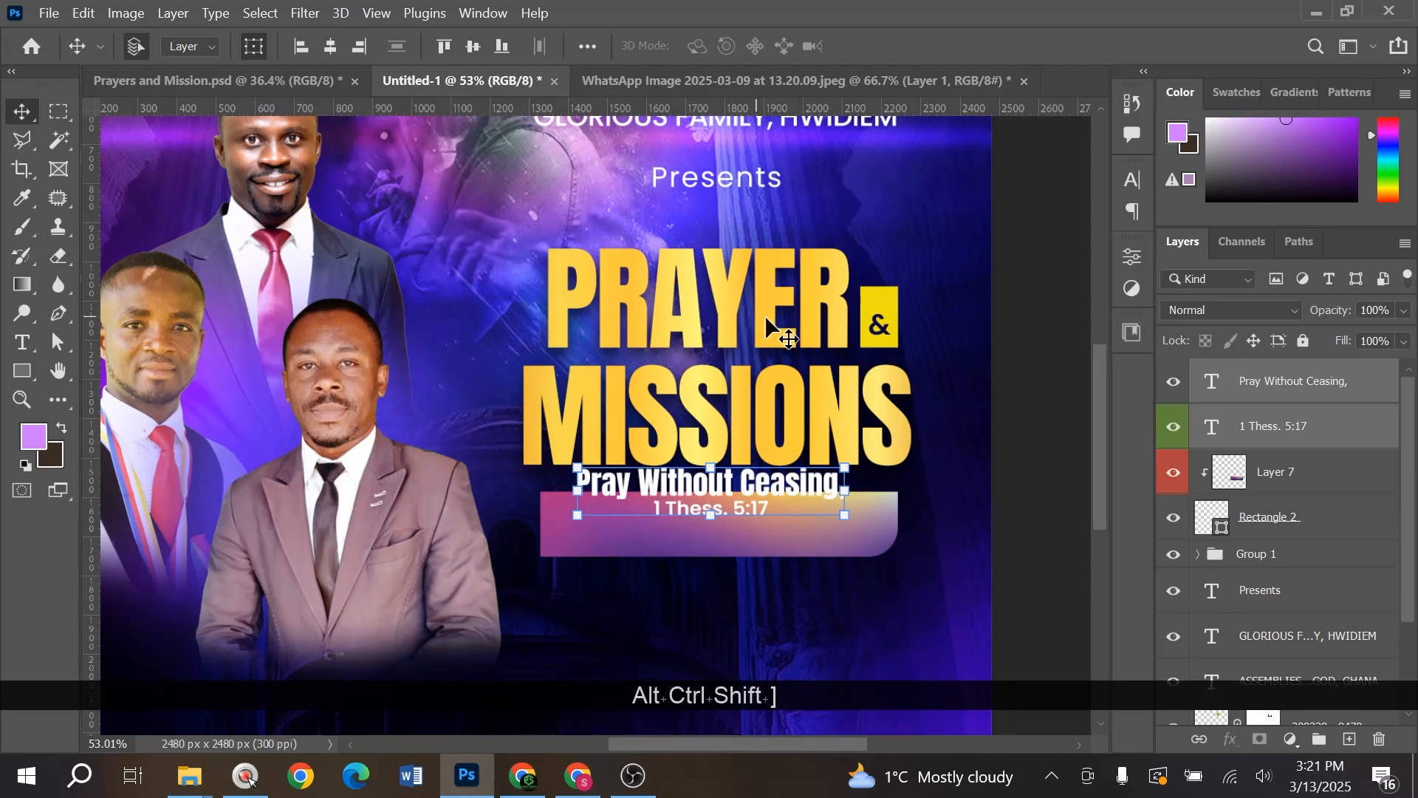
{"action": "left_click", "coordinate": [1275, 557]}
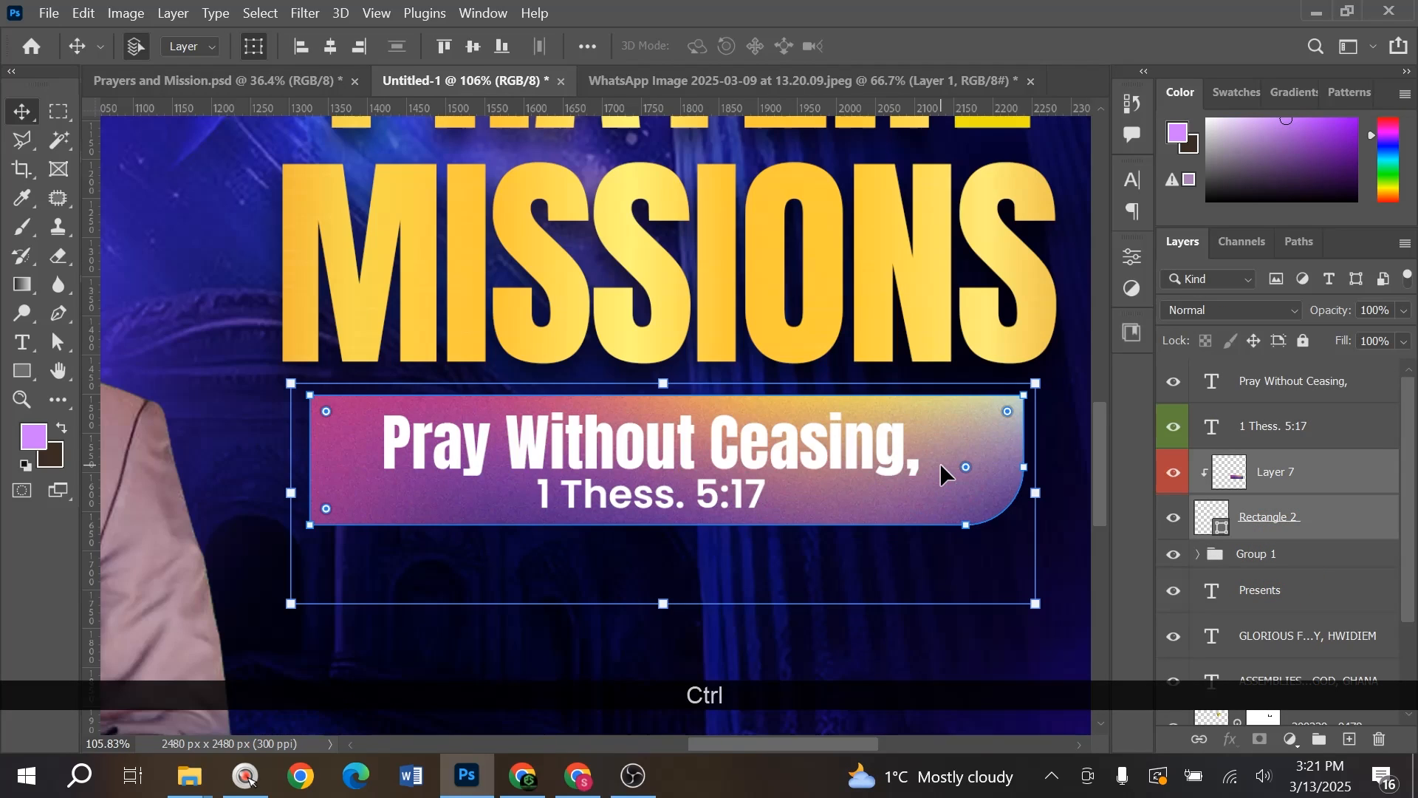
{"action": "key", "text": "Up"}
{"action": "key", "text": "Up"}
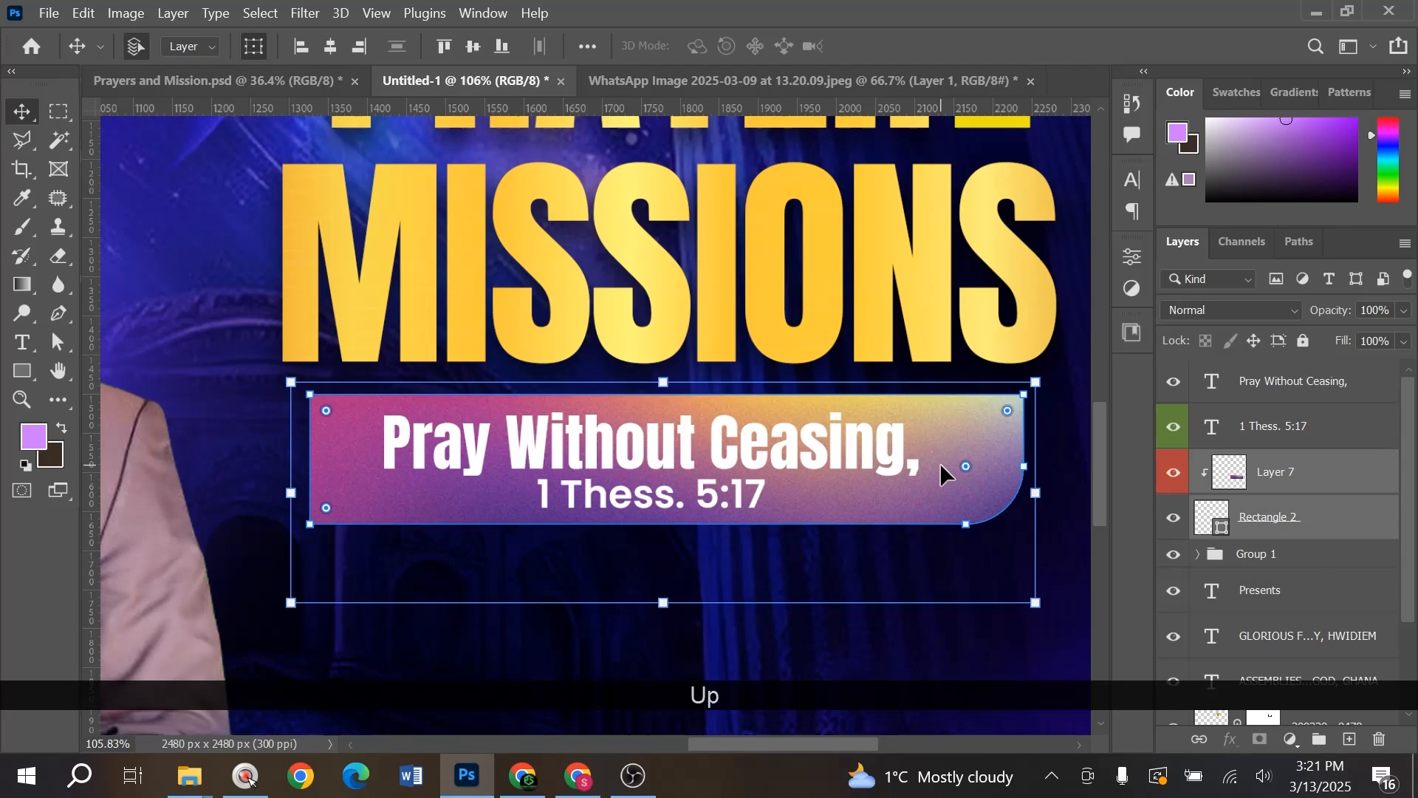
{"action": "scroll", "coordinate": [916, 569], "scroll_direction": "down", "scroll_amount": 5}
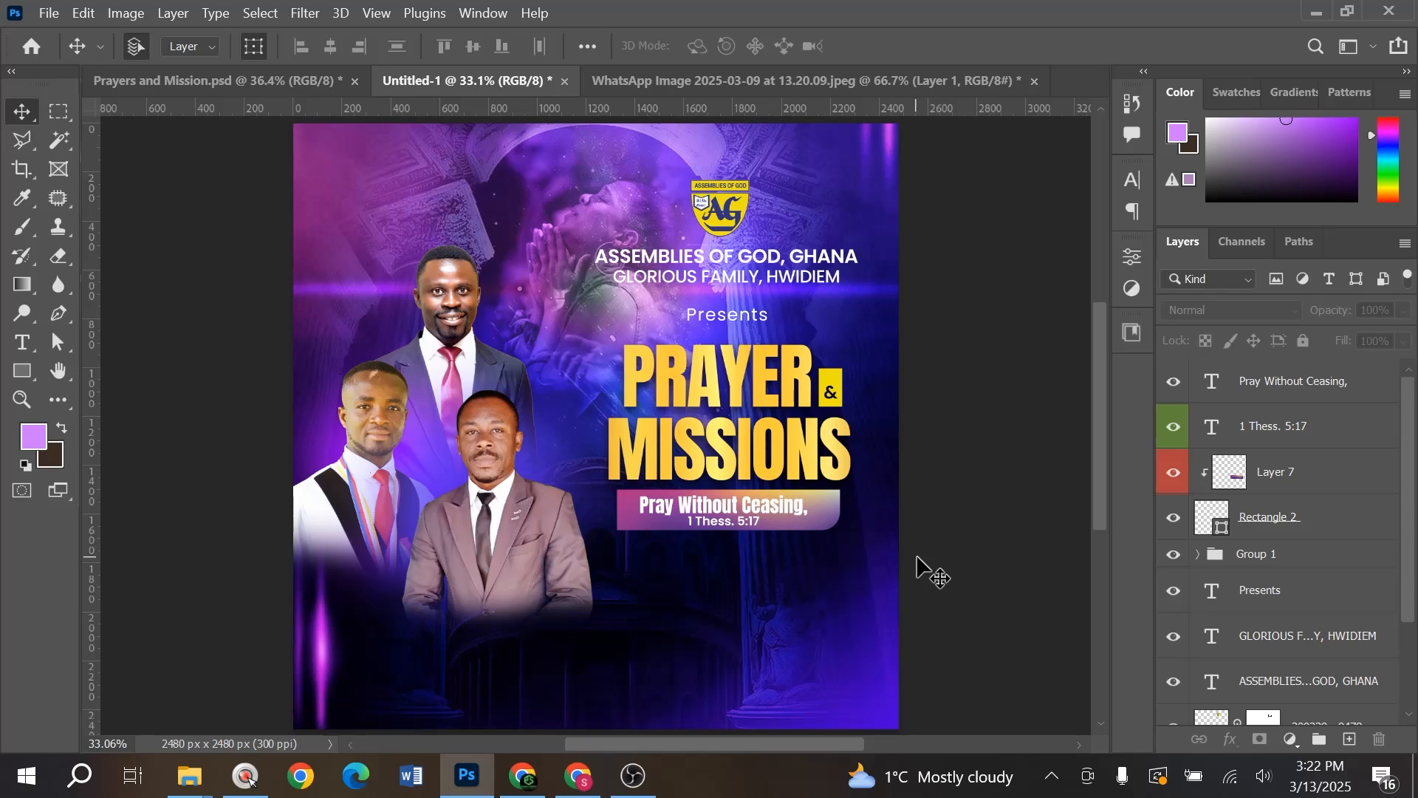
- Open the P 2 mockup from the Church Flyer folder in the photo viewer
{"action": "left_click", "coordinate": [999, 436]}
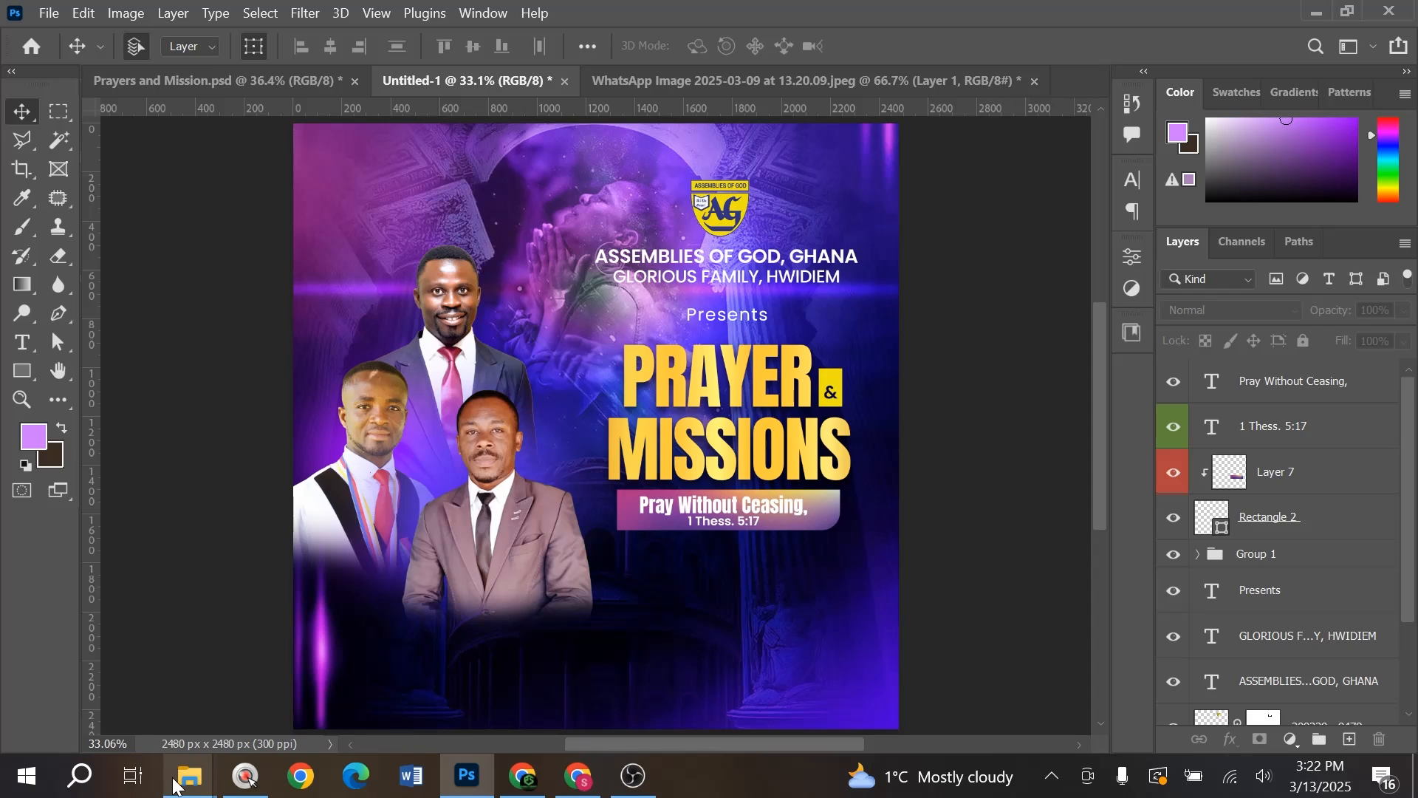
{"action": "mouse_move", "coordinate": [194, 776]}
{"action": "left_click", "coordinate": [345, 700]}
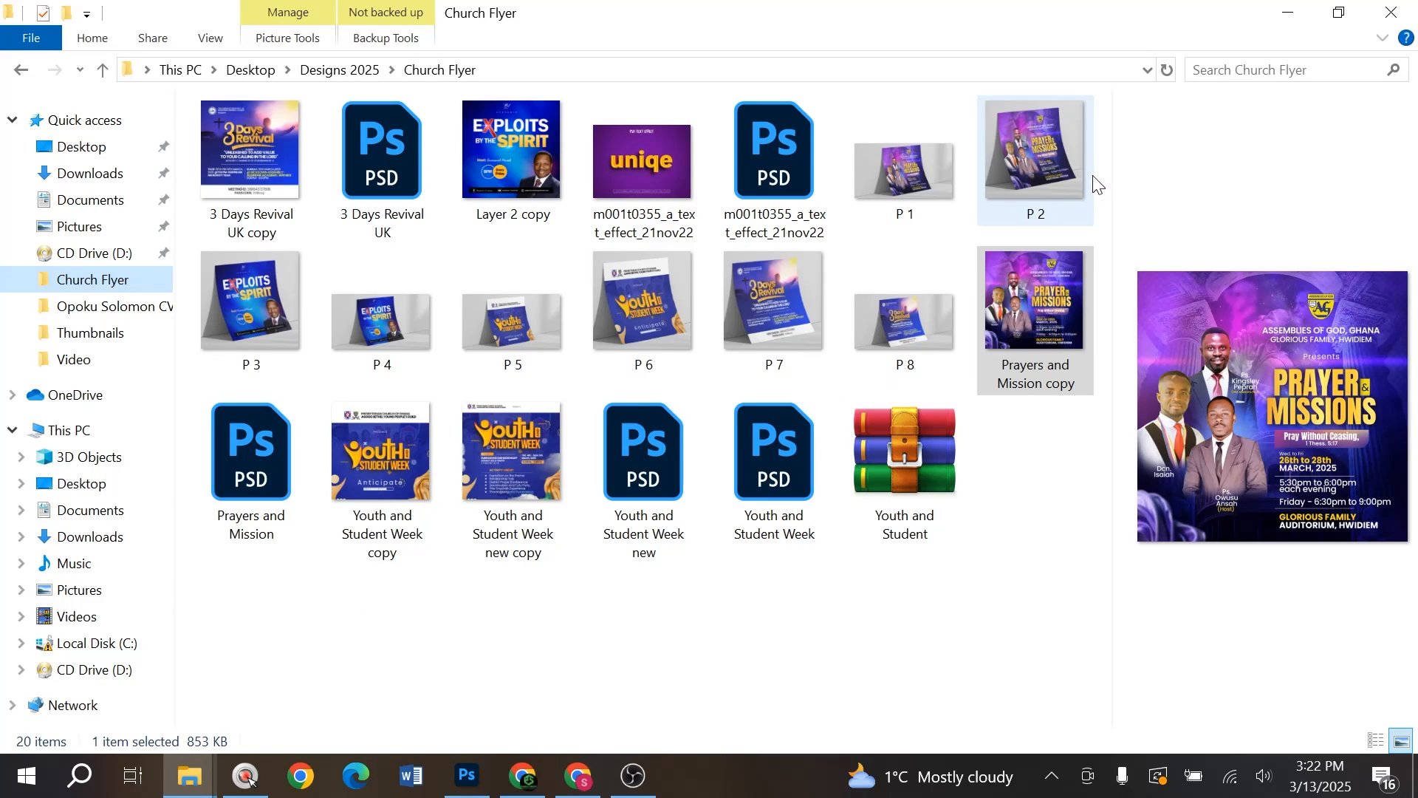
{"action": "left_click", "coordinate": [1035, 167]}
{"action": "double_click", "coordinate": [883, 189]}
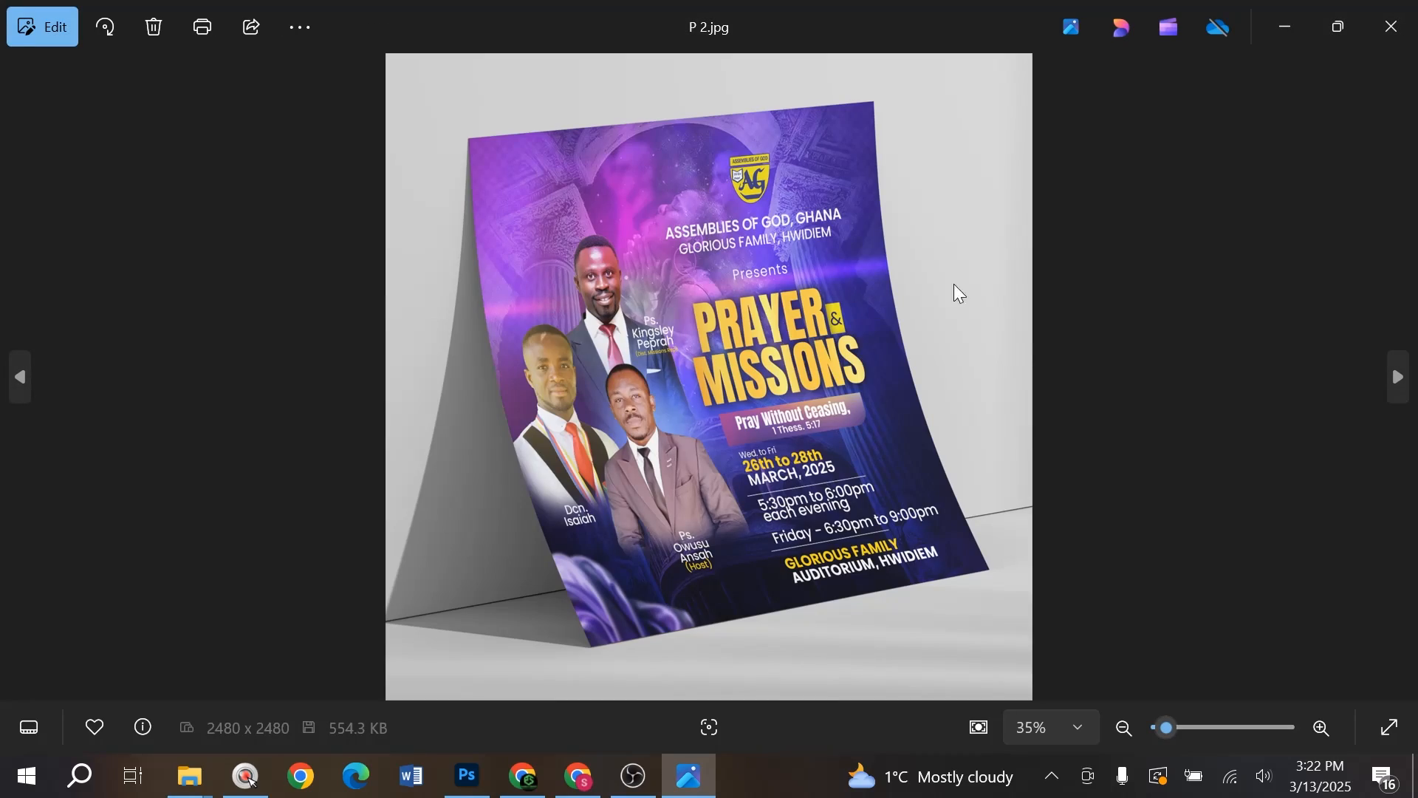
{"action": "double_click", "coordinate": [845, 316]}
{"action": "double_click", "coordinate": [842, 325]}
- Zoom into the mockup's event times, then preview the Prayers and Mission copy flyer
{"action": "double_click", "coordinate": [798, 508]}
{"action": "left_click_drag", "start_coordinate": [628, 543], "coordinate": [722, 657]}
{"action": "left_click_drag", "start_coordinate": [824, 471], "coordinate": [832, 556]}
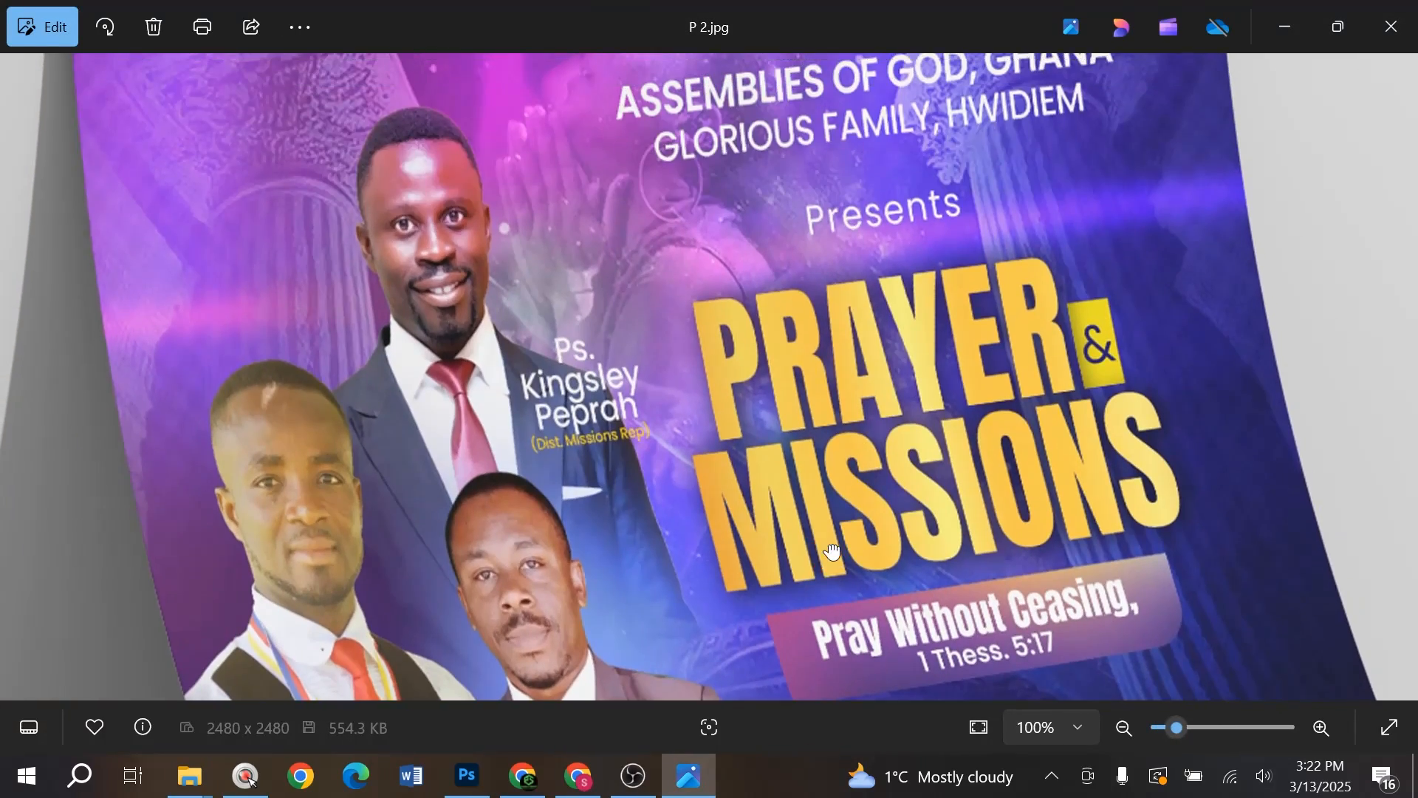
{"action": "double_click", "coordinate": [833, 556]}
{"action": "left_click", "coordinate": [1392, 27]}
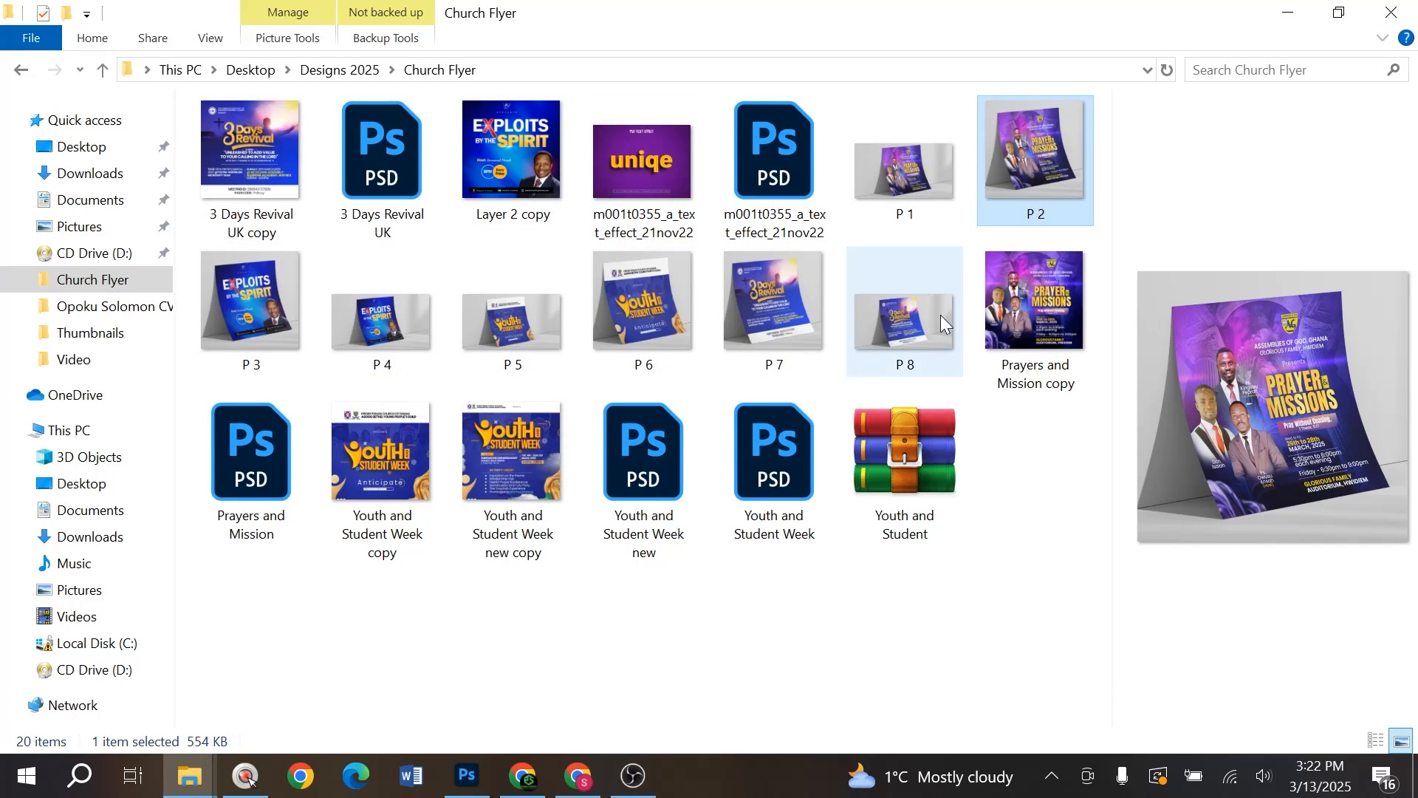
{"action": "left_click", "coordinate": [1010, 299]}
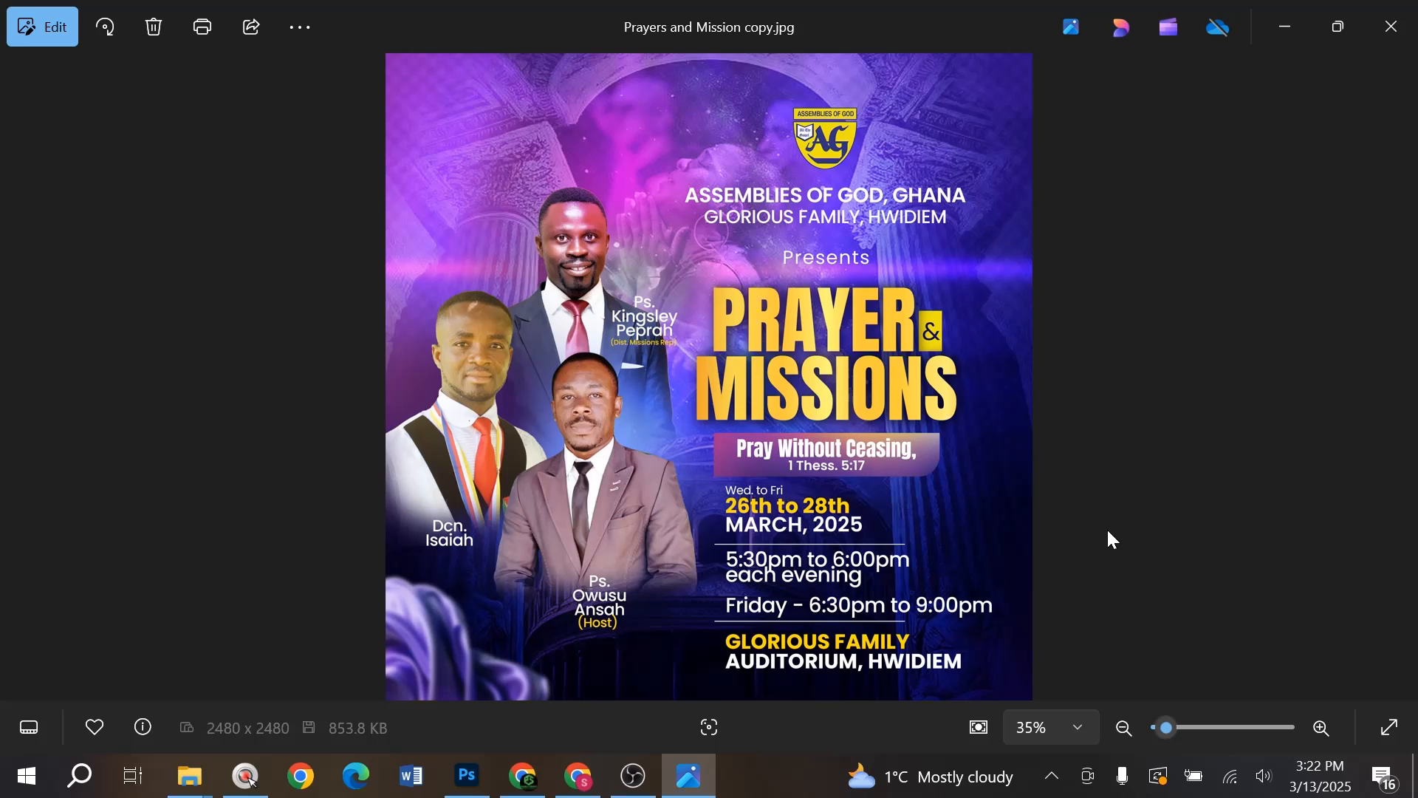
{"action": "left_click", "coordinate": [1380, 29]}
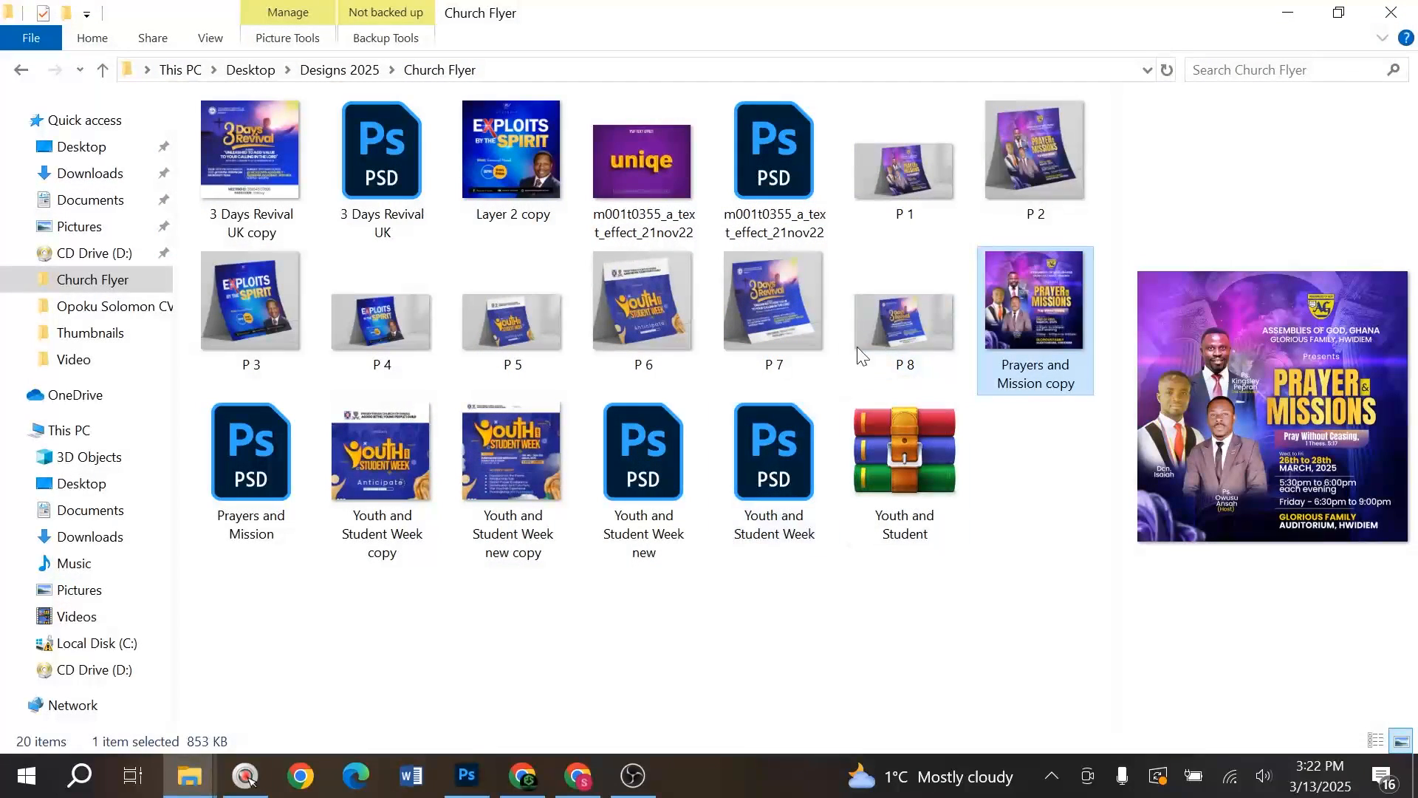
{"action": "key", "text": "alt+Tab"}
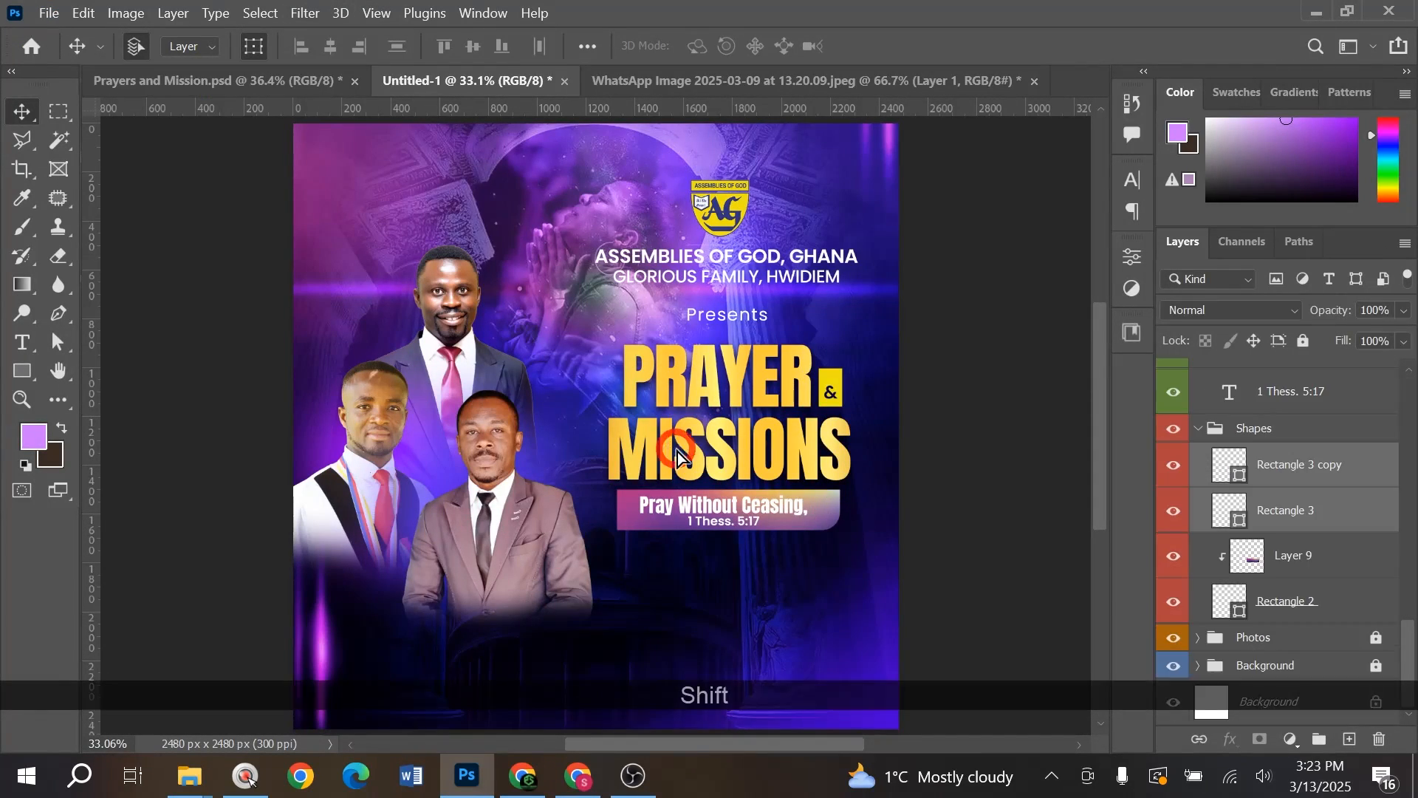
- Bring the date, time and venue layers in at about 96.7%, placed below the banner
{"action": "left_click_drag", "start_coordinate": [676, 445], "coordinate": [714, 493]}
{"action": "scroll", "coordinate": [713, 494], "scroll_direction": "down", "scroll_amount": 1}
{"action": "scroll", "coordinate": [776, 517], "scroll_direction": "down", "scroll_amount": 7}
{"action": "scroll", "coordinate": [794, 526], "scroll_direction": "up", "scroll_amount": 3}
{"action": "scroll", "coordinate": [801, 531], "scroll_direction": "down", "scroll_amount": 4}
{"action": "left_click_drag", "start_coordinate": [600, 350], "coordinate": [609, 357]}
{"action": "left_click_drag", "start_coordinate": [727, 452], "coordinate": [733, 455]}
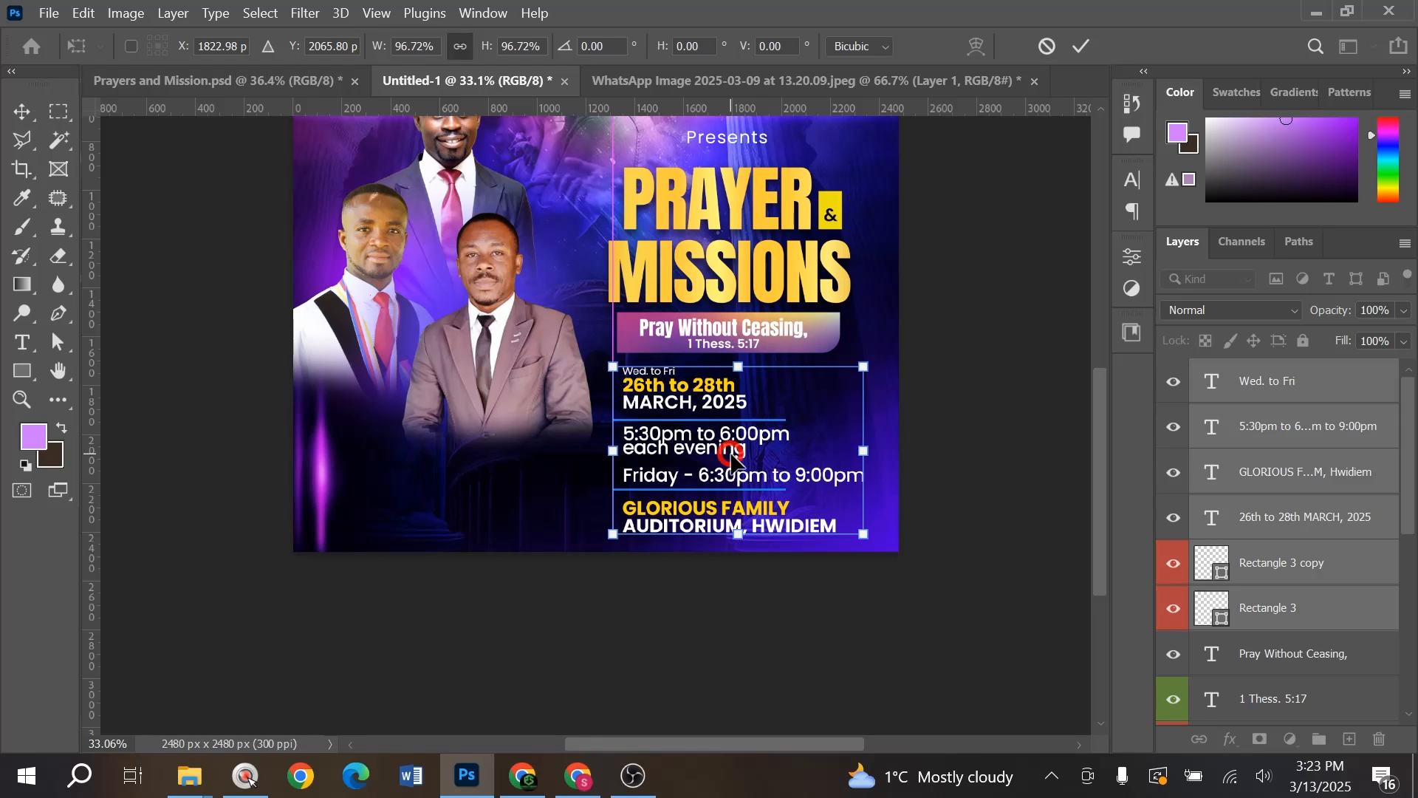
{"action": "left_click", "coordinate": [975, 419]}
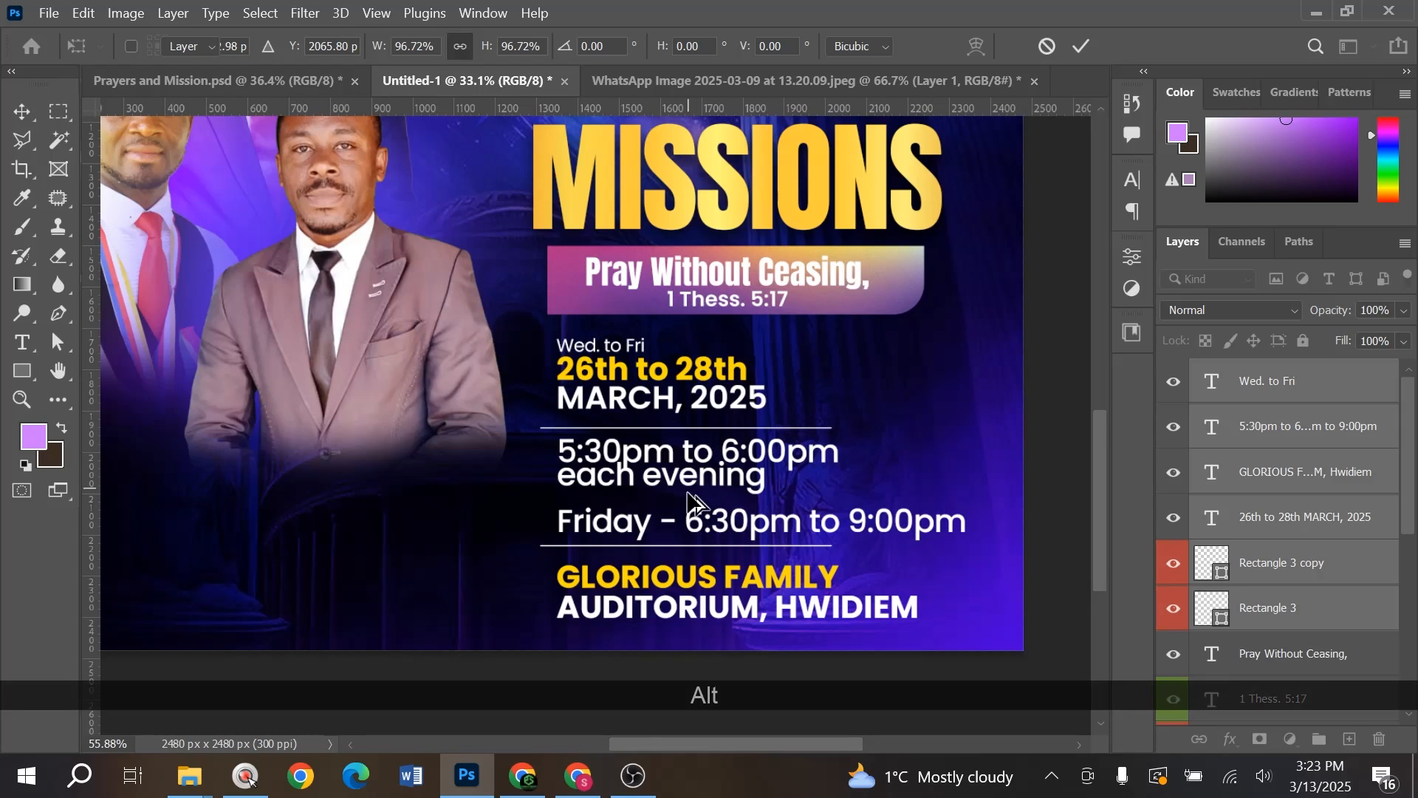
{"action": "scroll", "coordinate": [679, 435], "scroll_direction": "up", "scroll_amount": 4}
{"action": "scroll", "coordinate": [678, 436], "scroll_direction": "up", "scroll_amount": 3}
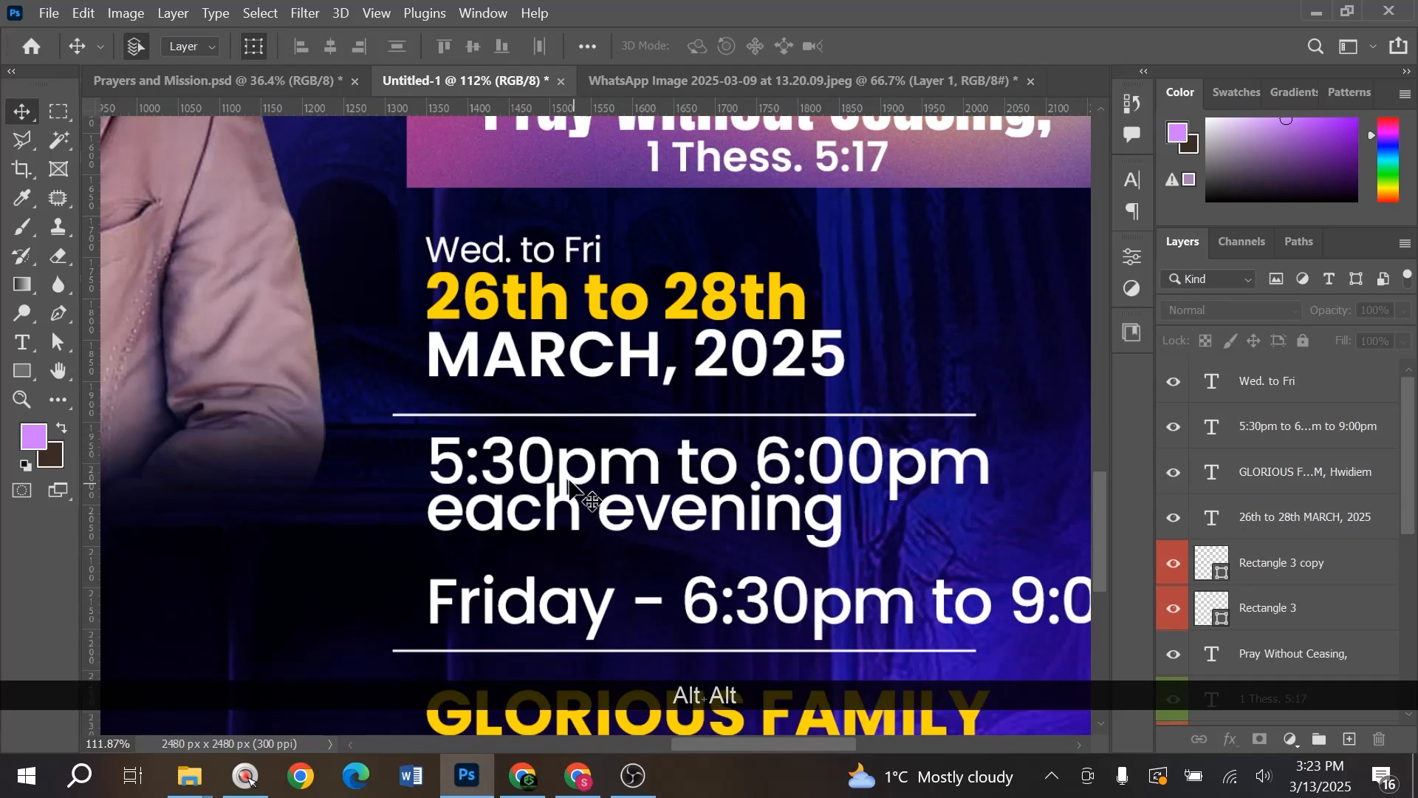
- Try a thin white line under MARCH, 2025, then undo it
{"action": "left_click", "coordinate": [24, 373]}
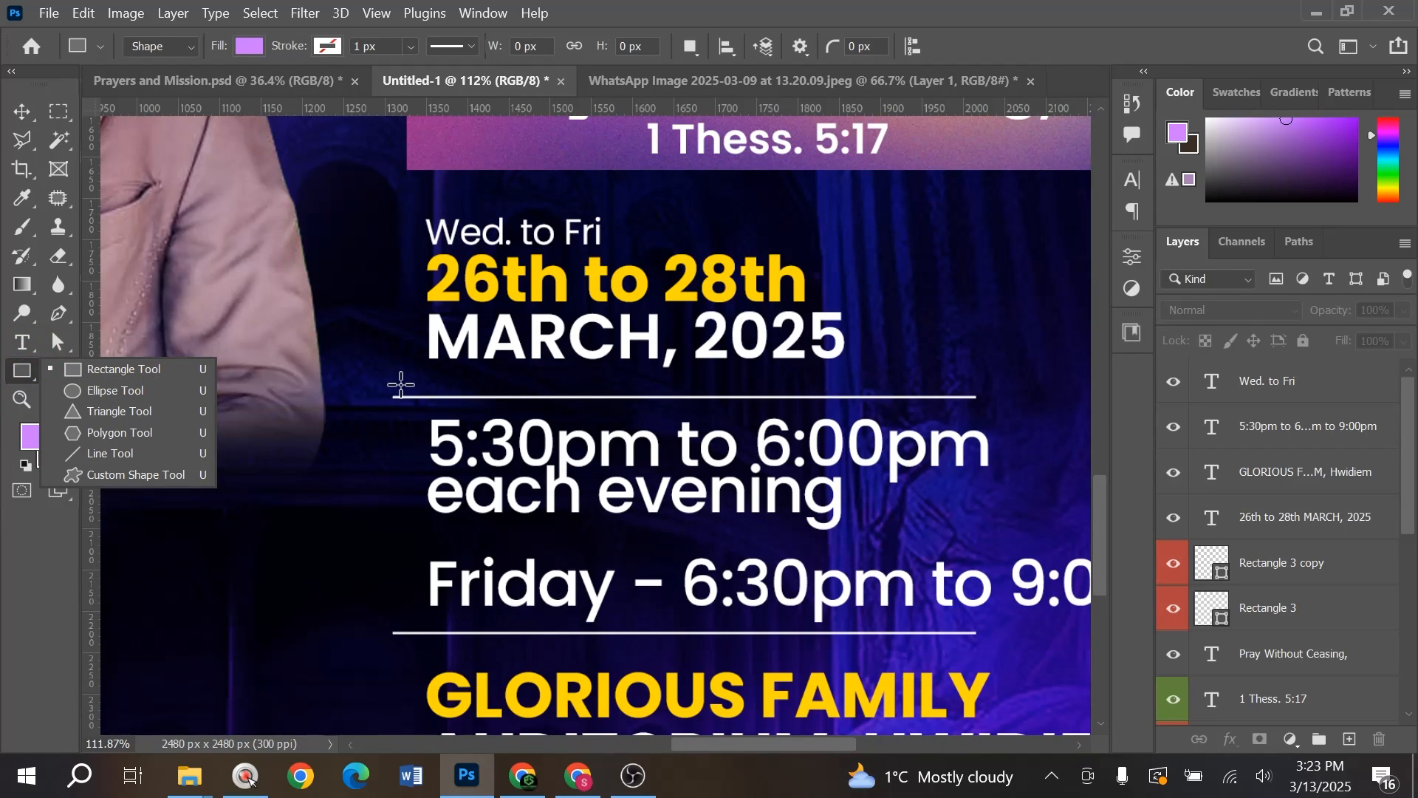
{"action": "left_click_drag", "start_coordinate": [391, 381], "coordinate": [970, 382]}
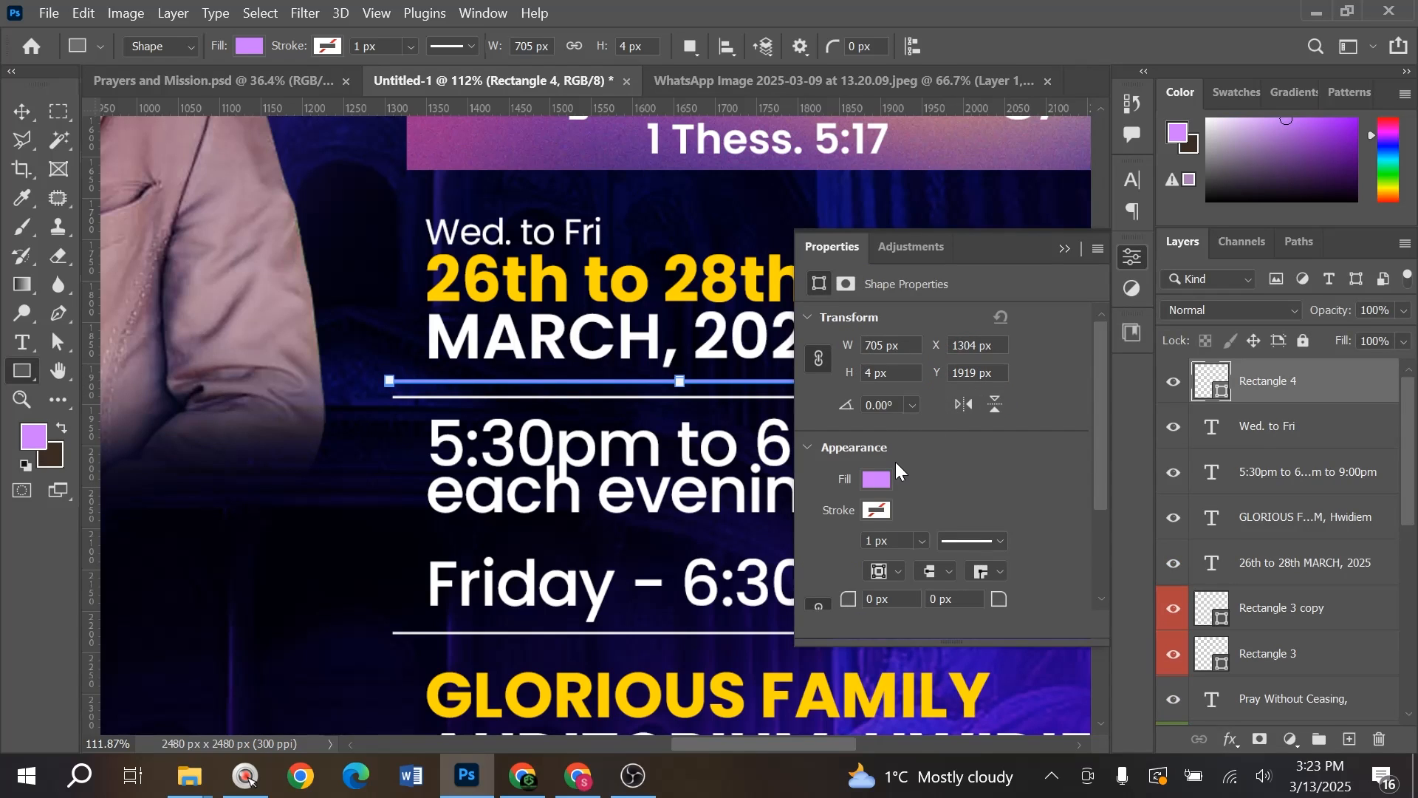
{"action": "left_click", "coordinate": [877, 478]}
{"action": "left_click", "coordinate": [882, 469]}
{"action": "key", "text": "v"}
{"action": "left_click", "coordinate": [1063, 249]}
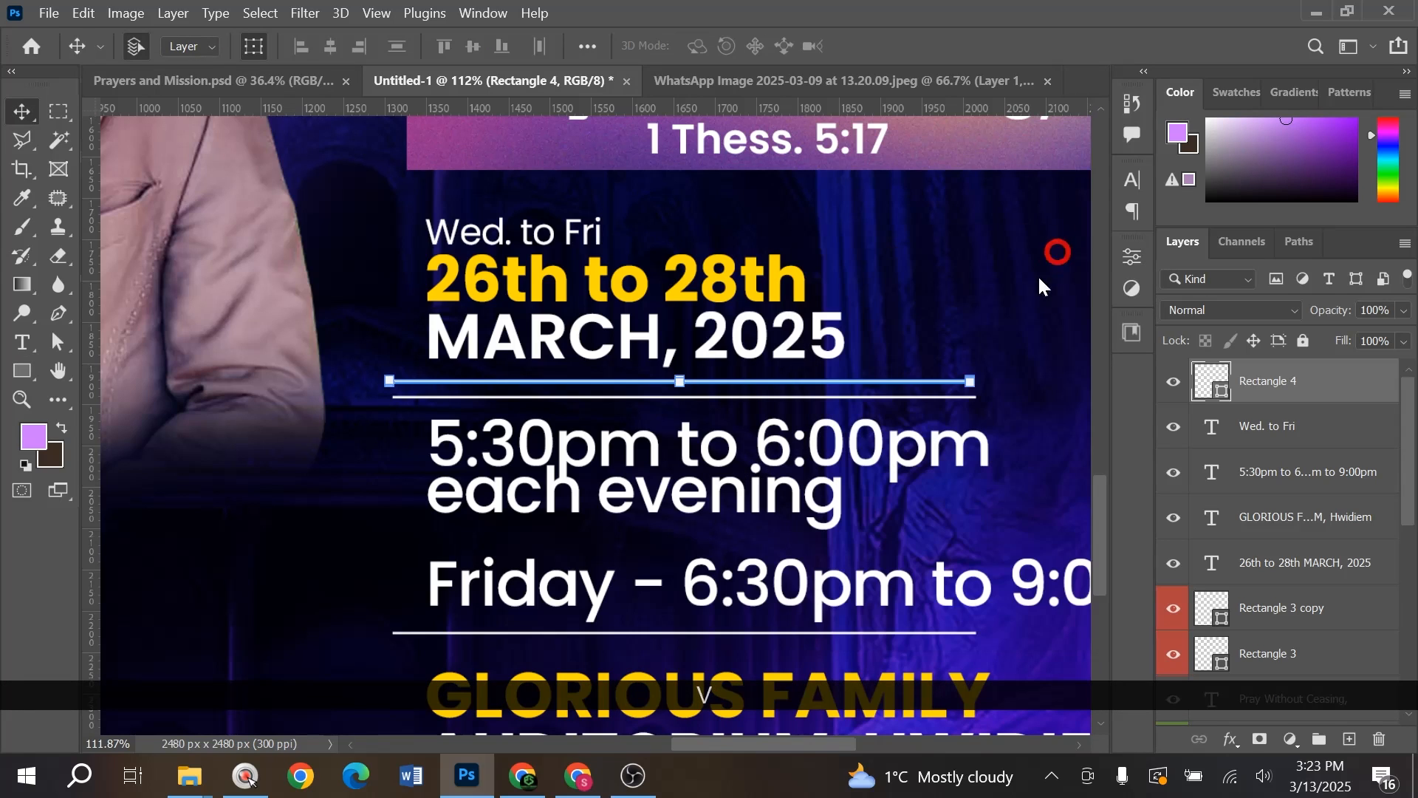
{"action": "left_click", "coordinate": [1023, 330]}
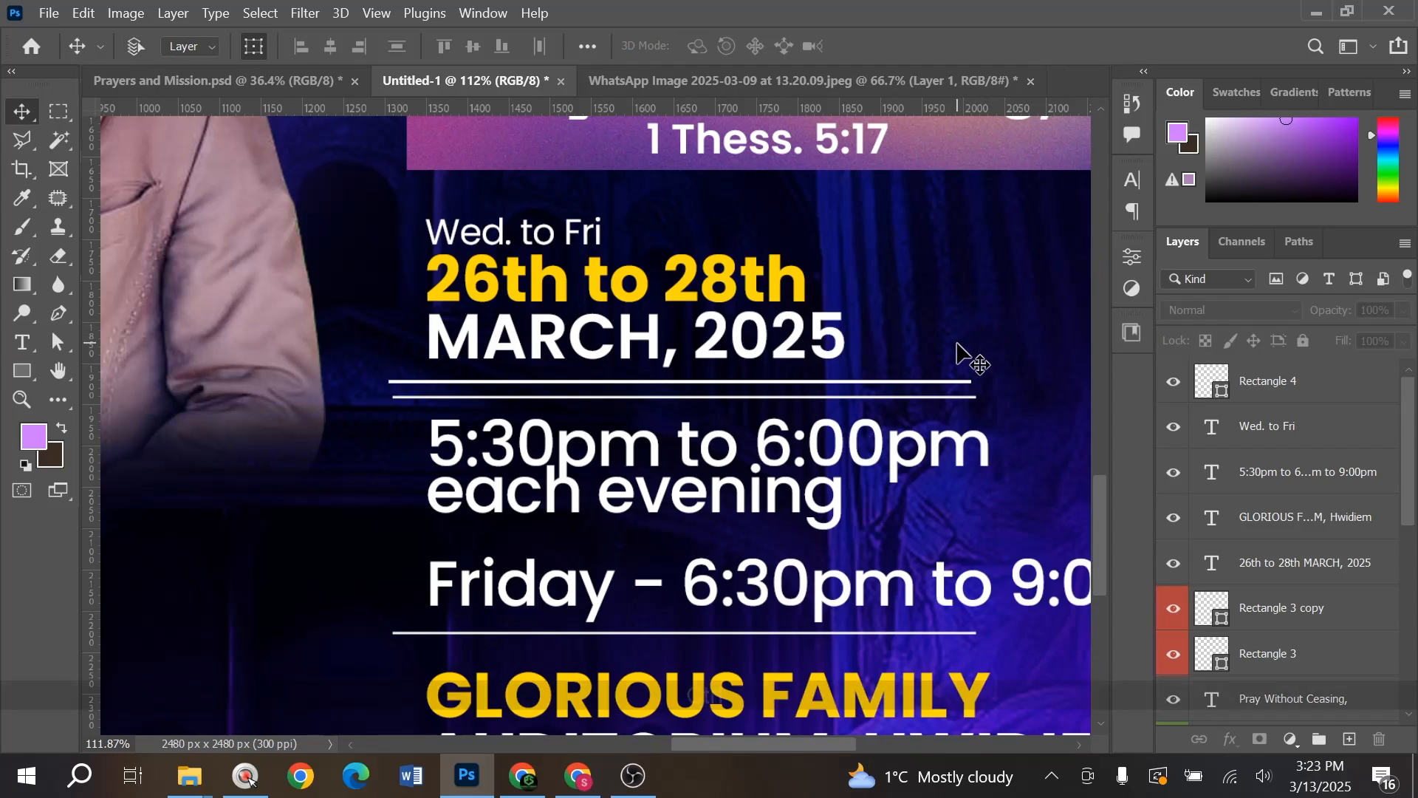
{"action": "key", "text": "ctrl+z"}
{"action": "key", "text": "ctrl+0"}
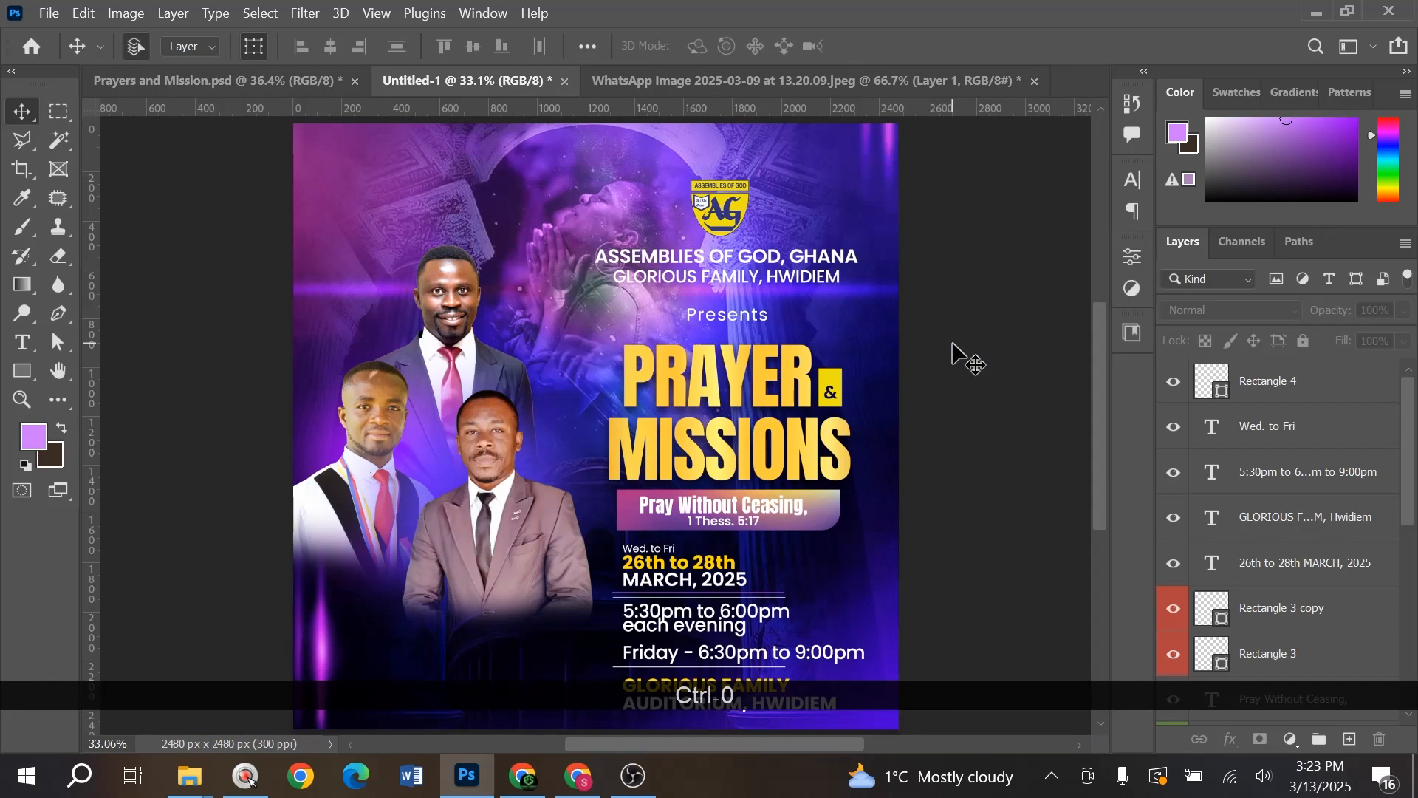
{"action": "key", "text": "ctrl+z"}
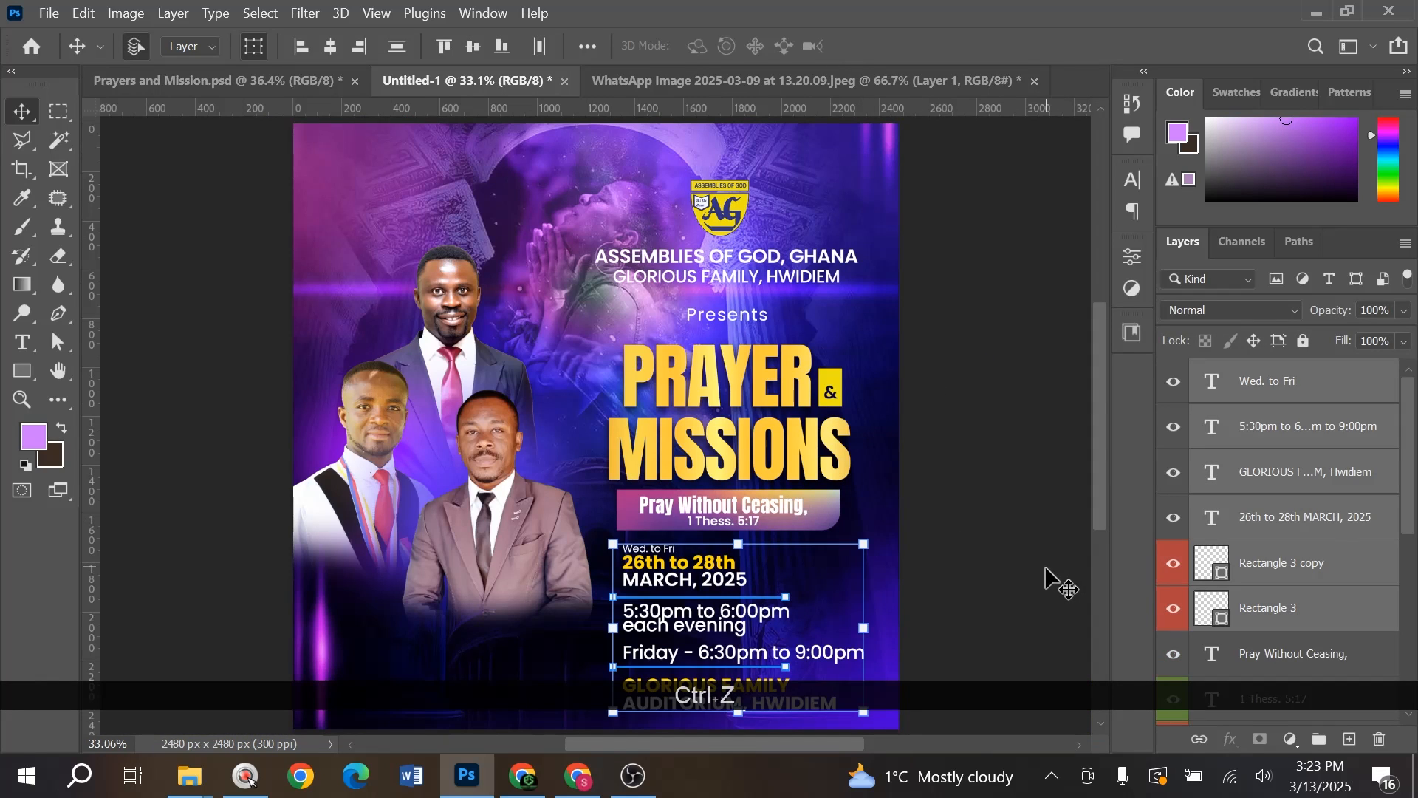
- Duplicate the event times text and move the copy to the left
{"action": "scroll", "coordinate": [680, 589], "scroll_direction": "down", "scroll_amount": 1}
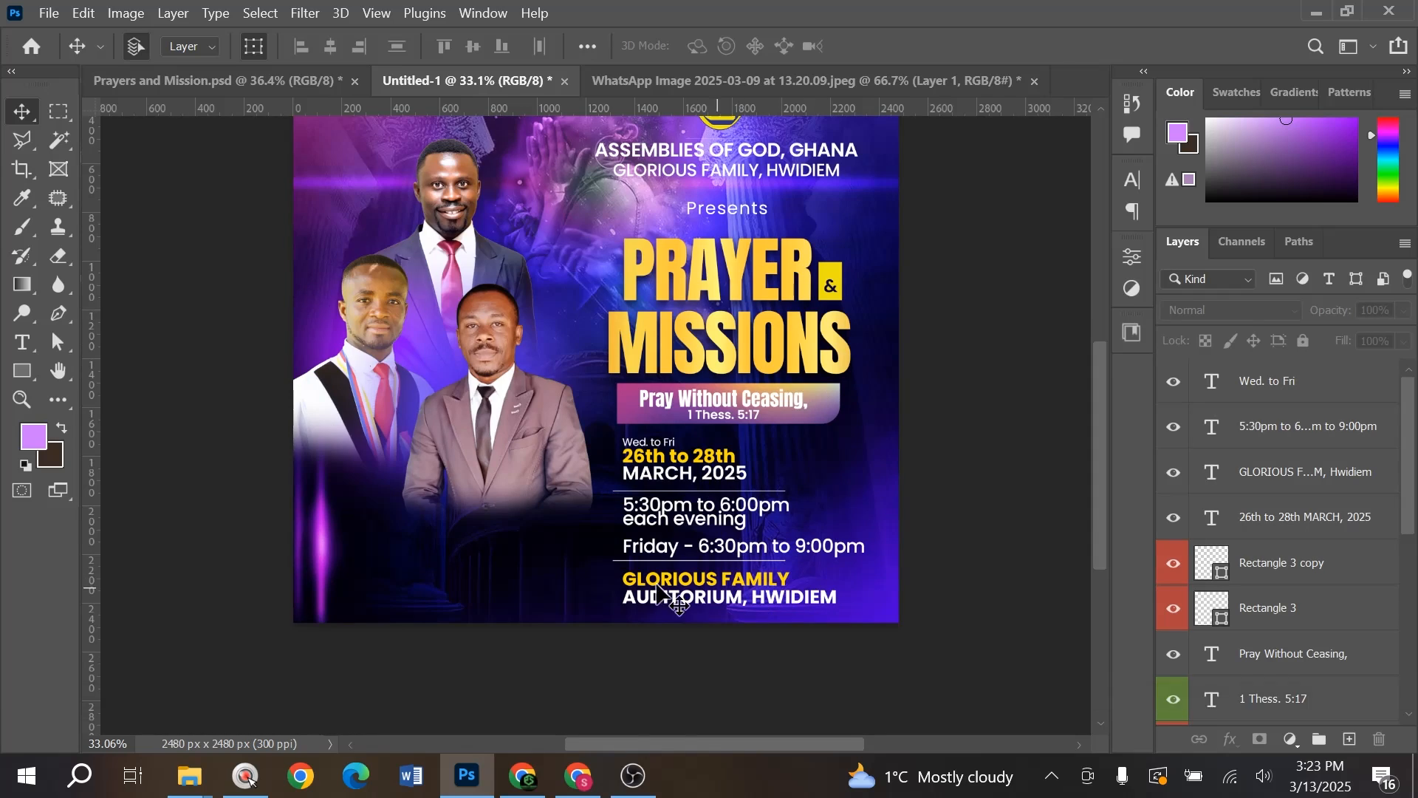
{"action": "scroll", "coordinate": [717, 510], "scroll_direction": "up", "scroll_amount": 2}
{"action": "scroll", "coordinate": [650, 512], "scroll_direction": "up", "scroll_amount": 4}
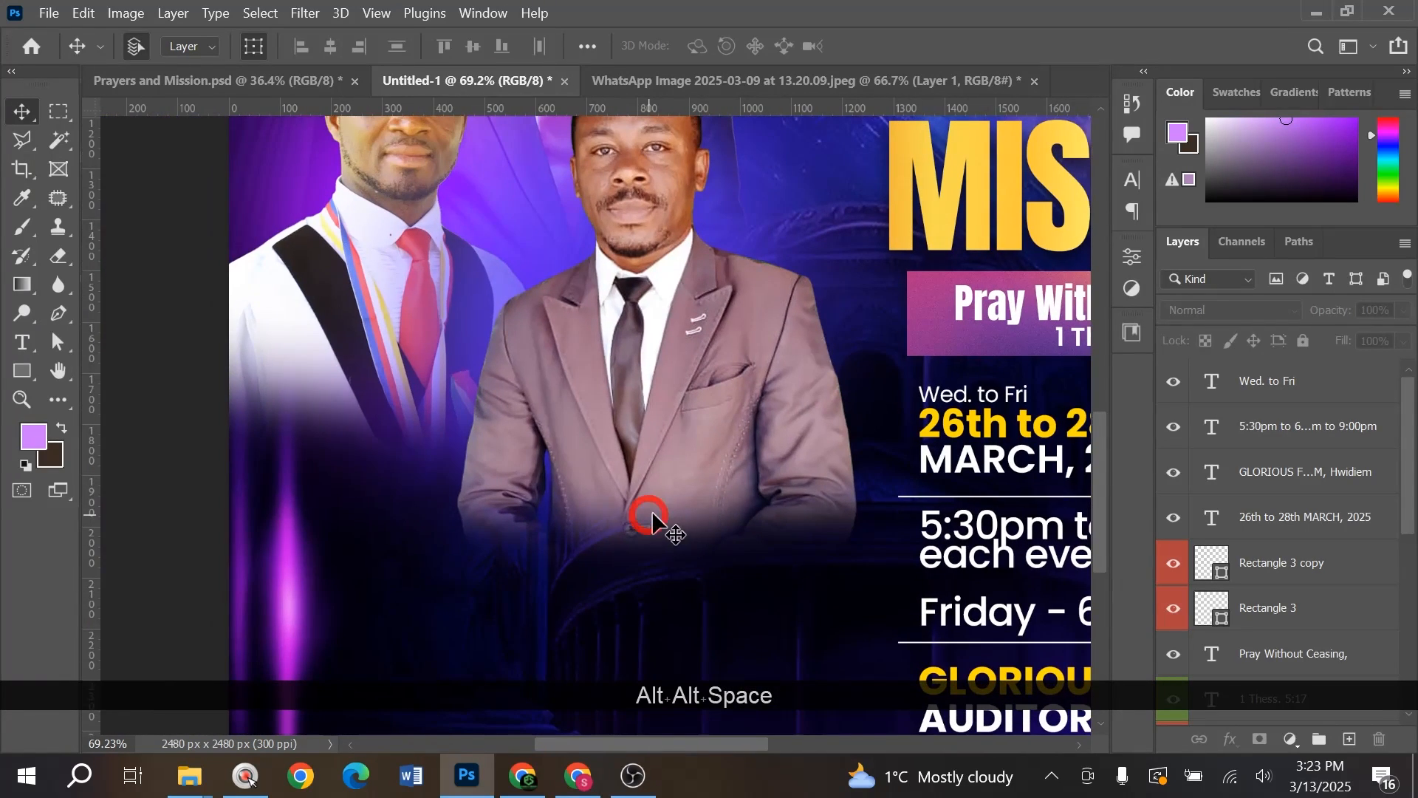
{"action": "left_click_drag", "start_coordinate": [948, 490], "coordinate": [723, 473]}
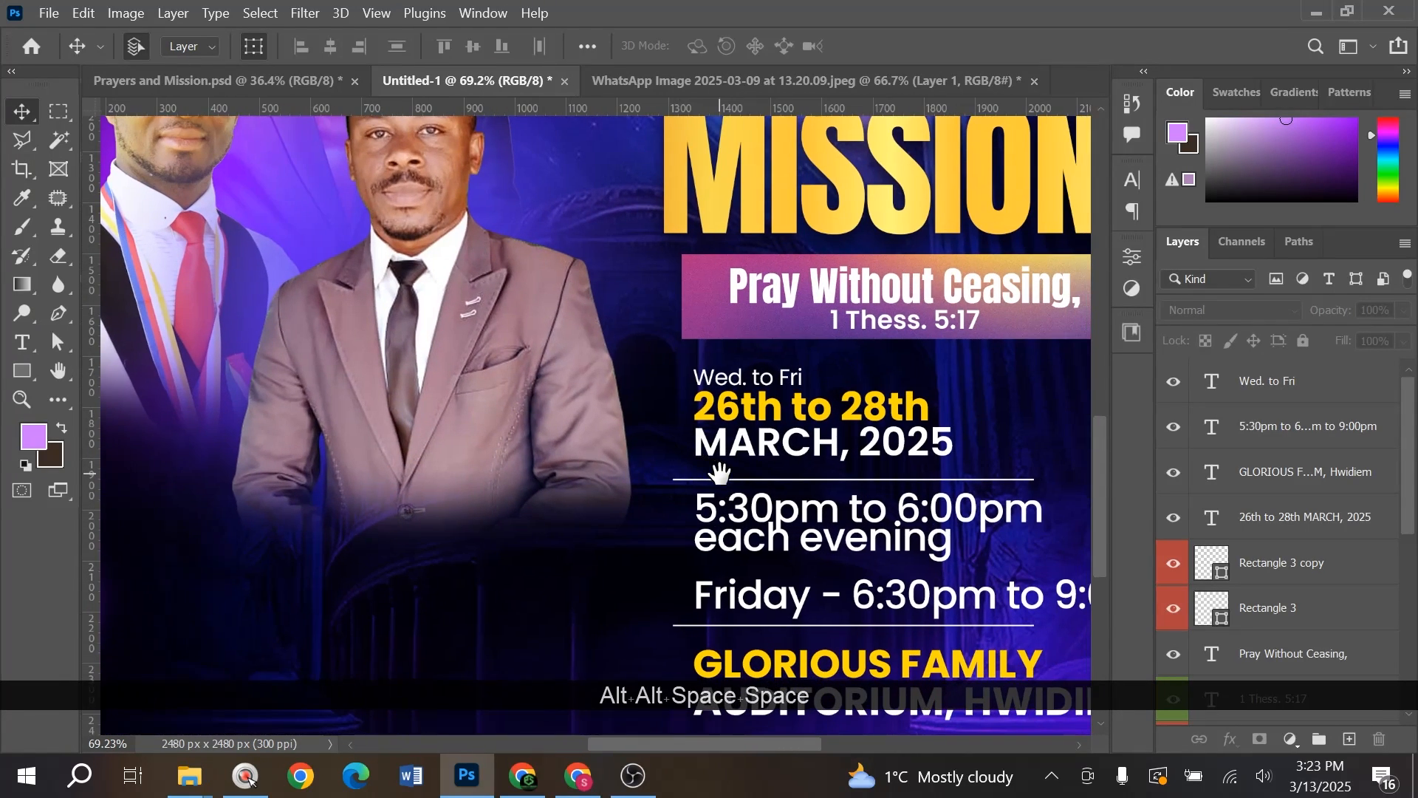
{"action": "left_click_drag", "start_coordinate": [796, 533], "coordinate": [396, 537]}
- Undo the duplicate, then copy the Wed. to Fri text under the host's photo and enlarge it
{"action": "key", "text": "ctrl+z"}
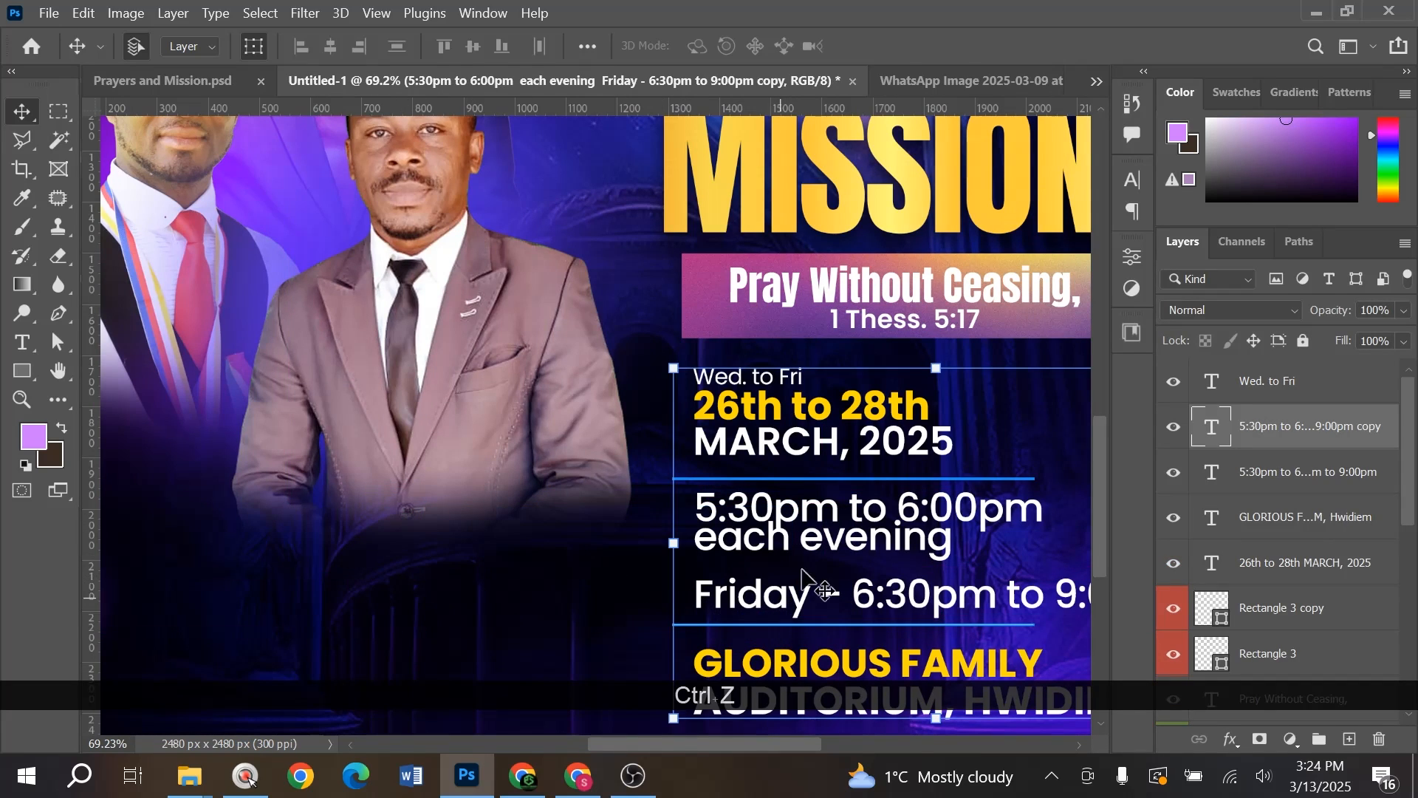
{"action": "left_click", "coordinate": [521, 525]}
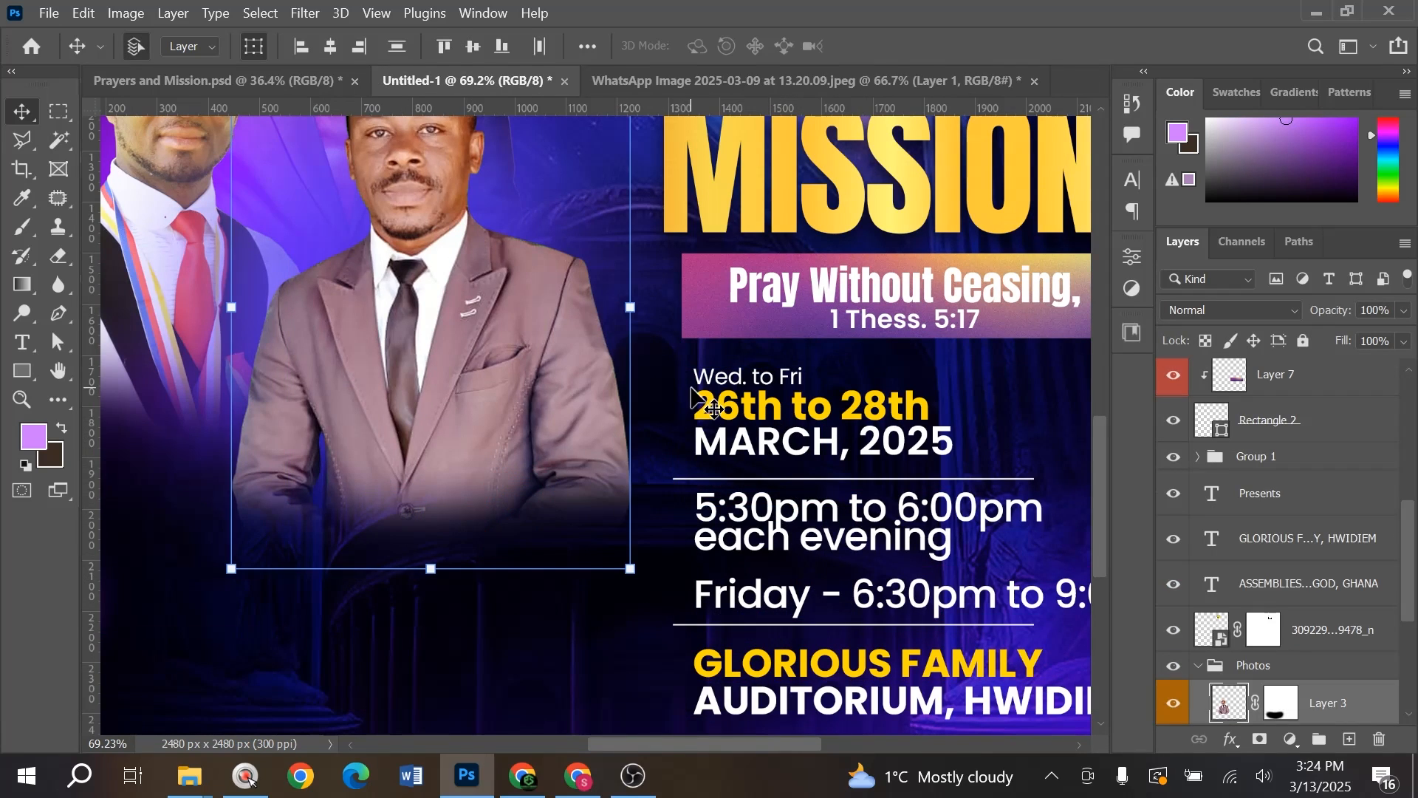
{"action": "left_click_drag", "start_coordinate": [728, 381], "coordinate": [433, 547]}
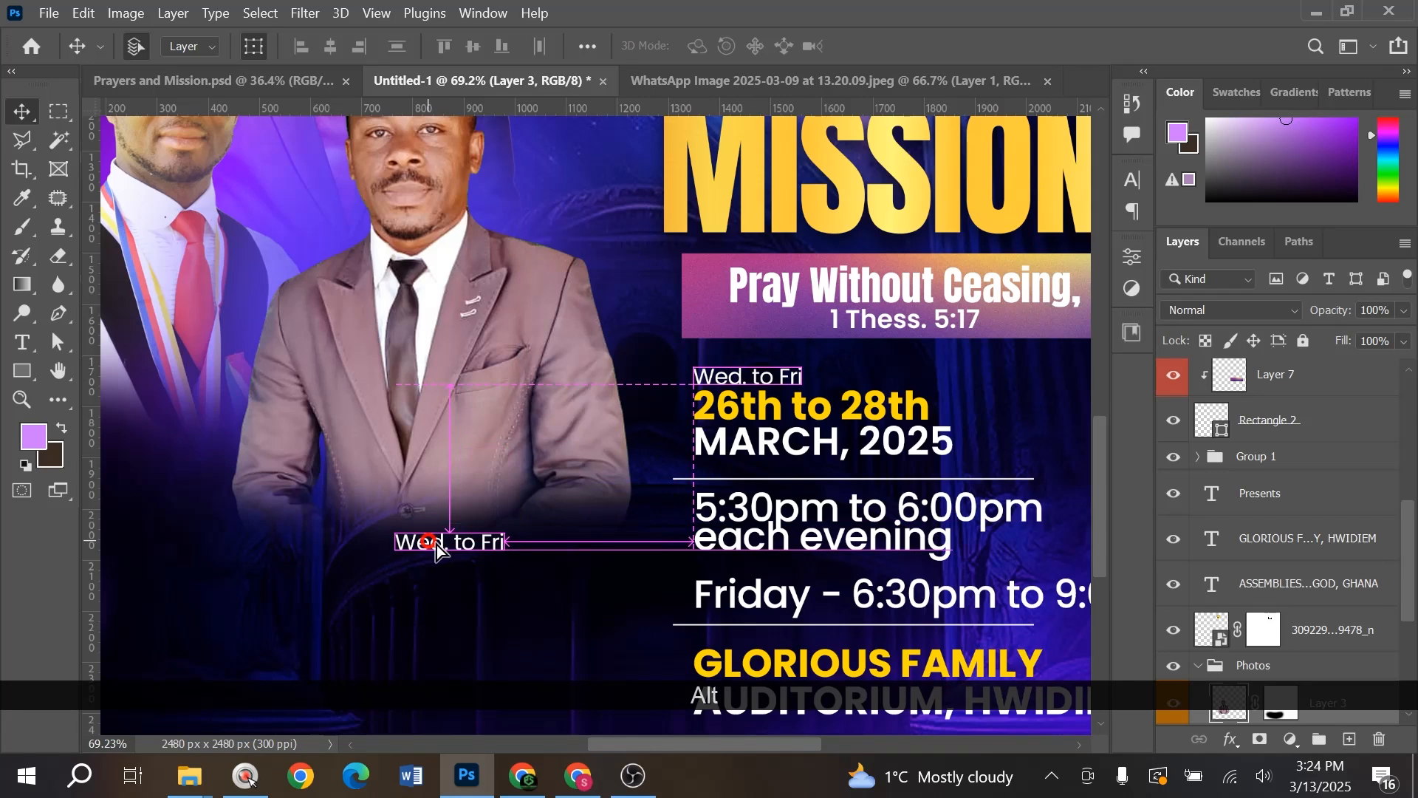
{"action": "key", "text": "ctrl+t"}
{"action": "left_click_drag", "start_coordinate": [529, 520], "coordinate": [553, 517]}
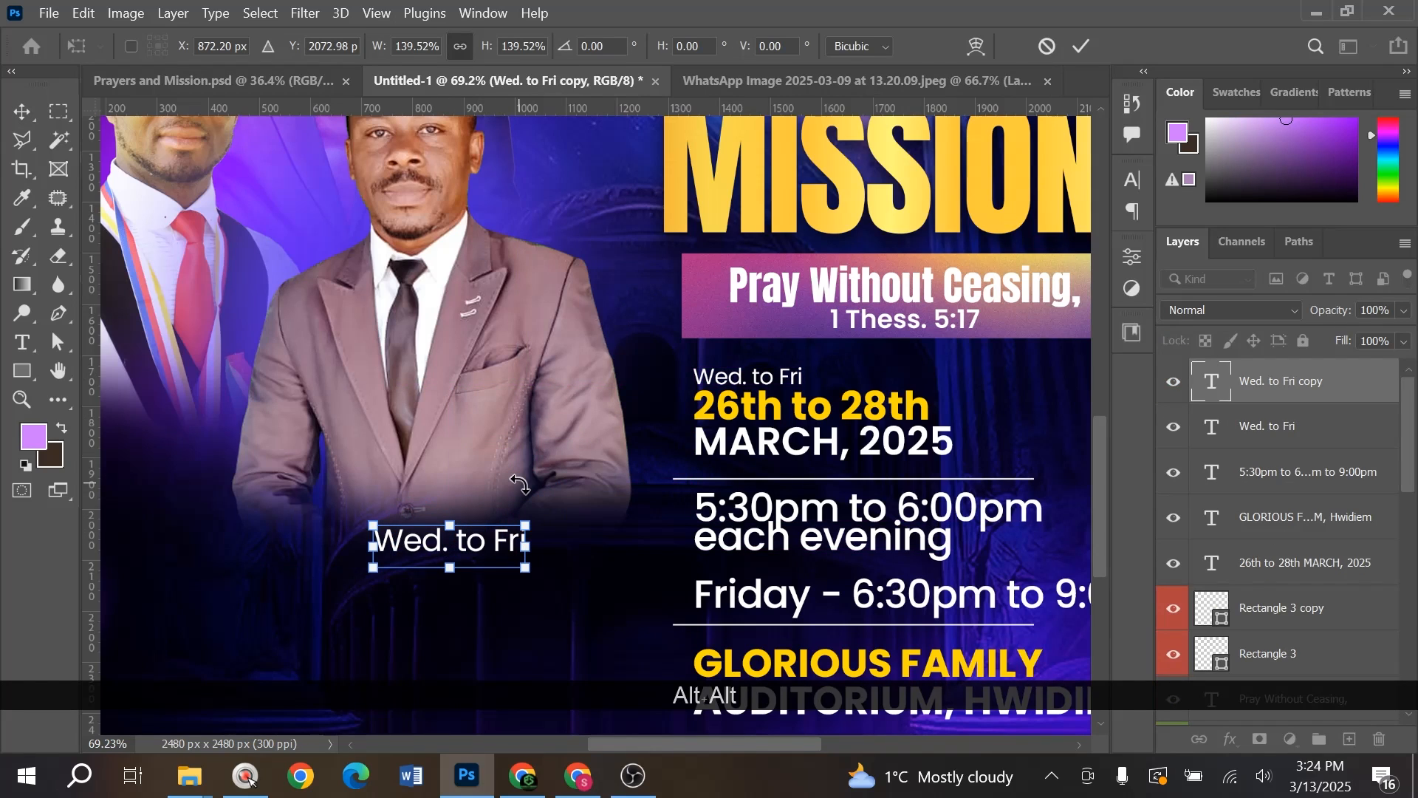
{"action": "key", "text": "Return"}
{"action": "double_click", "coordinate": [479, 538]}
{"action": "type", "text": "P"}
{"action": "key", "text": "BackSpace"}
{"action": "key", "text": "Caps_Lock"}
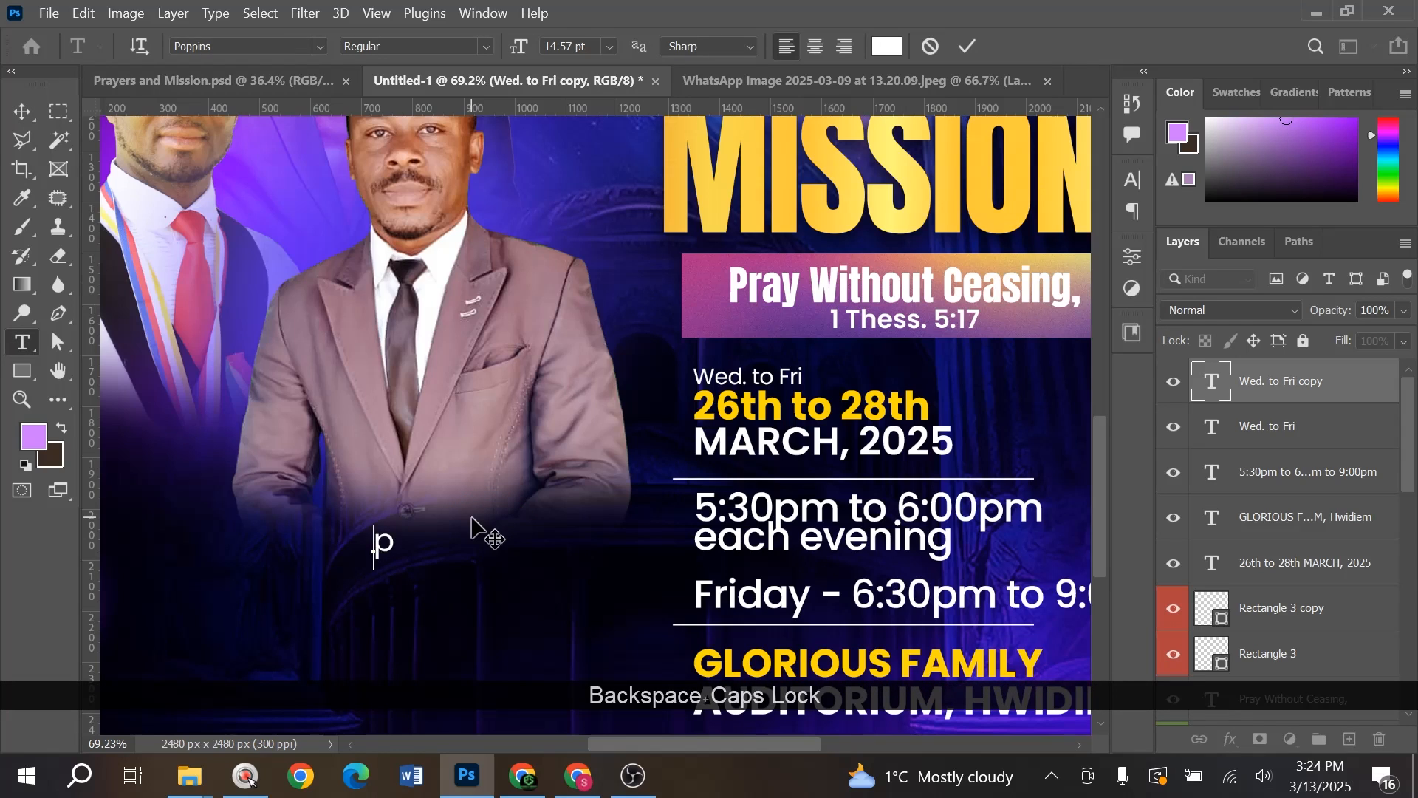
{"action": "type", "text": "Pa"}
{"action": "key", "text": "BackSpace"}
{"action": "type", "text": "s."}
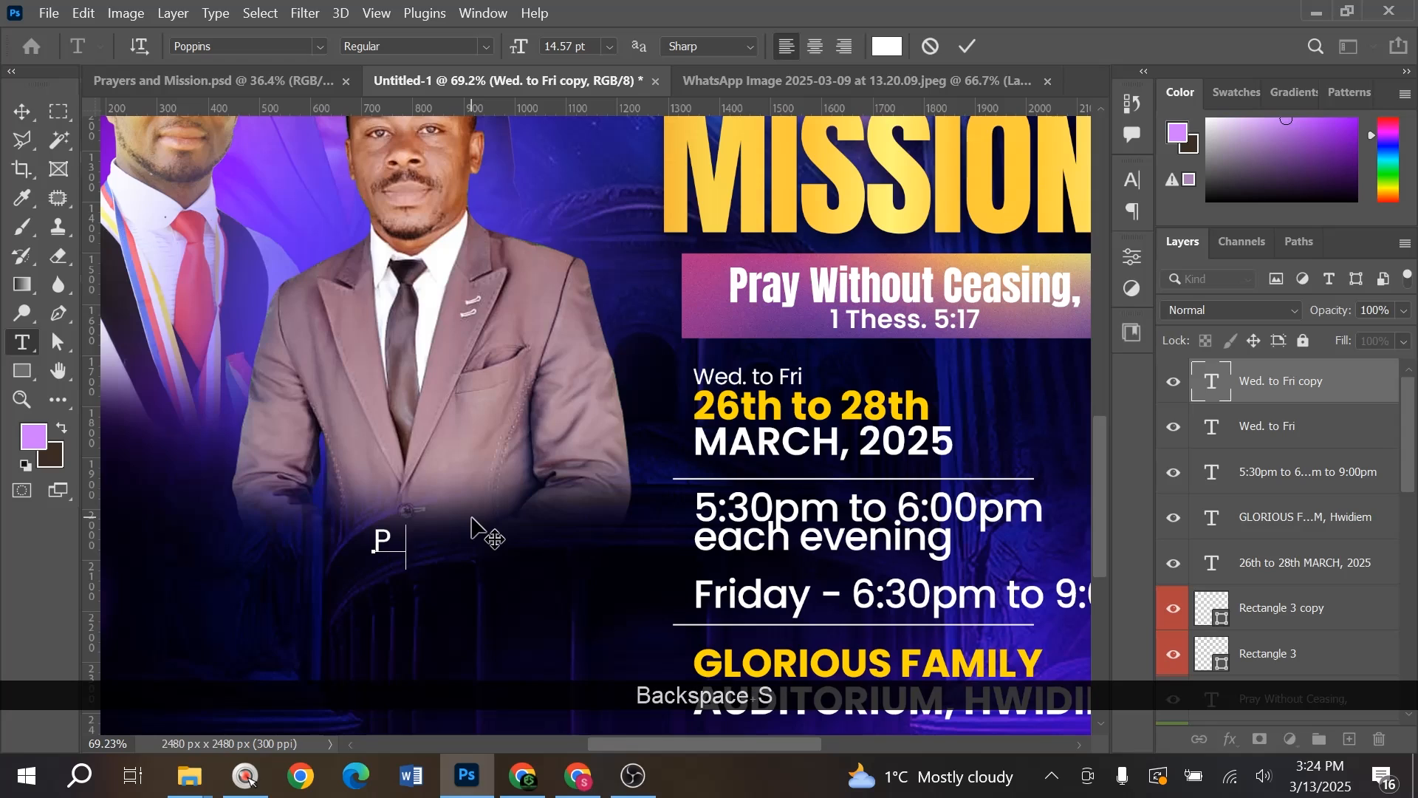
{"action": "key", "text": "Return"}
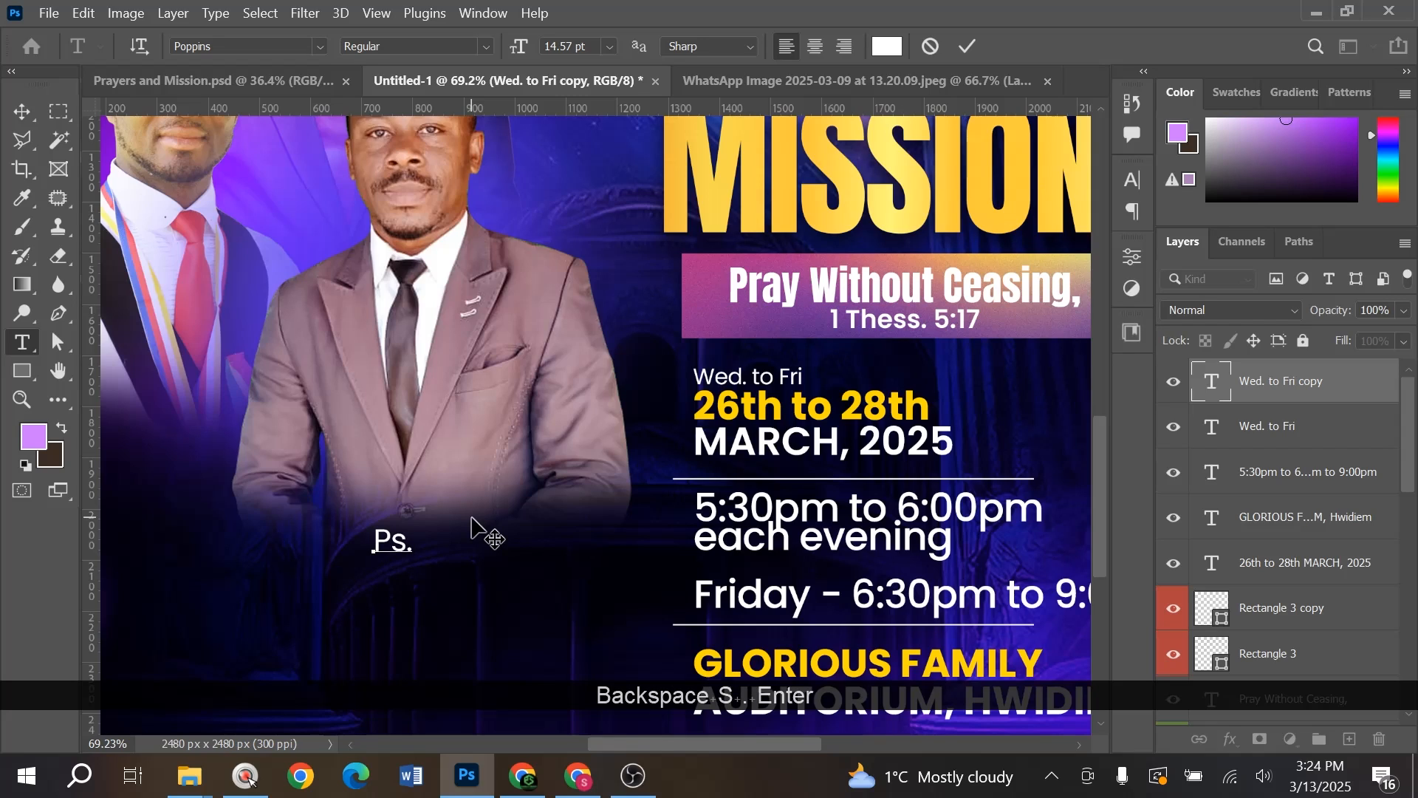
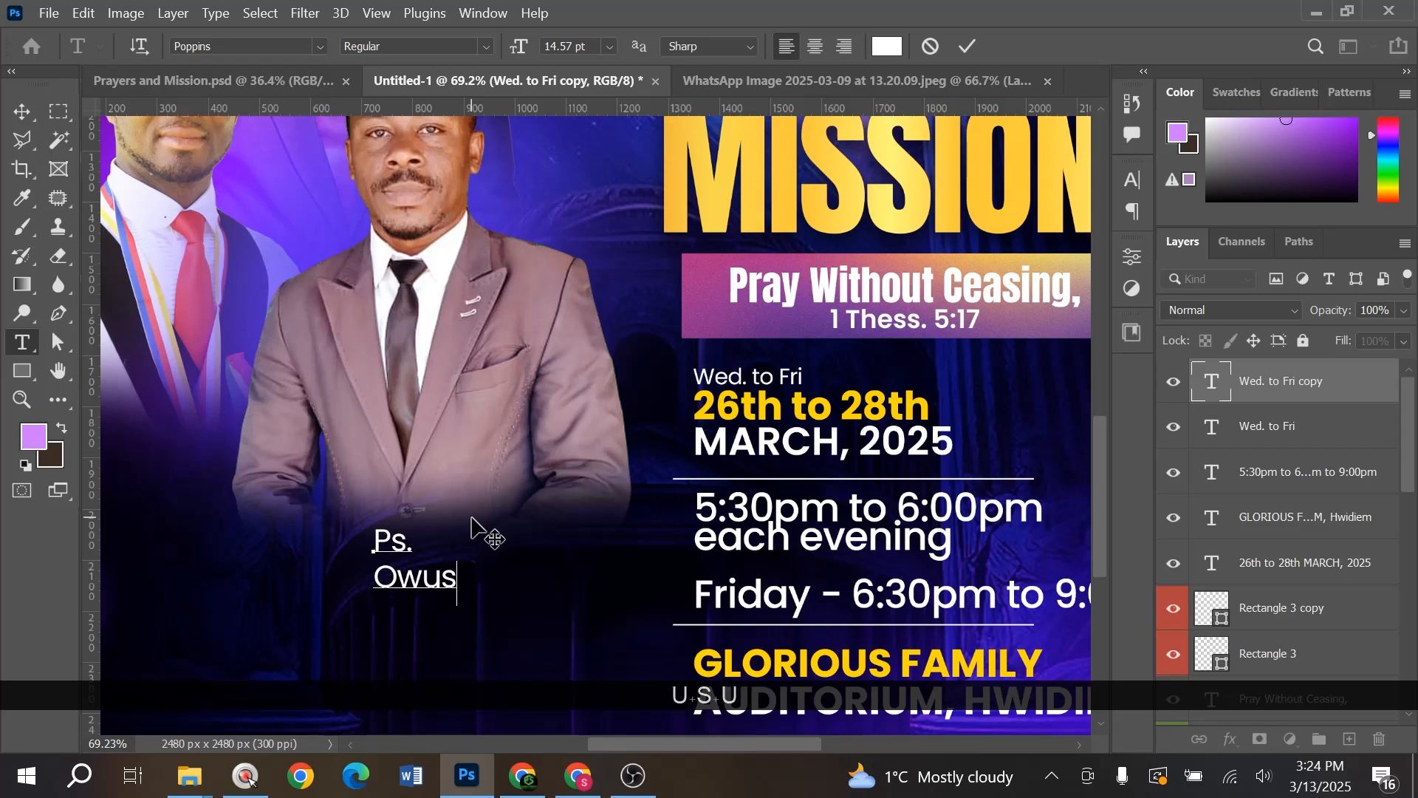
{"action": "key", "text": "Return"}
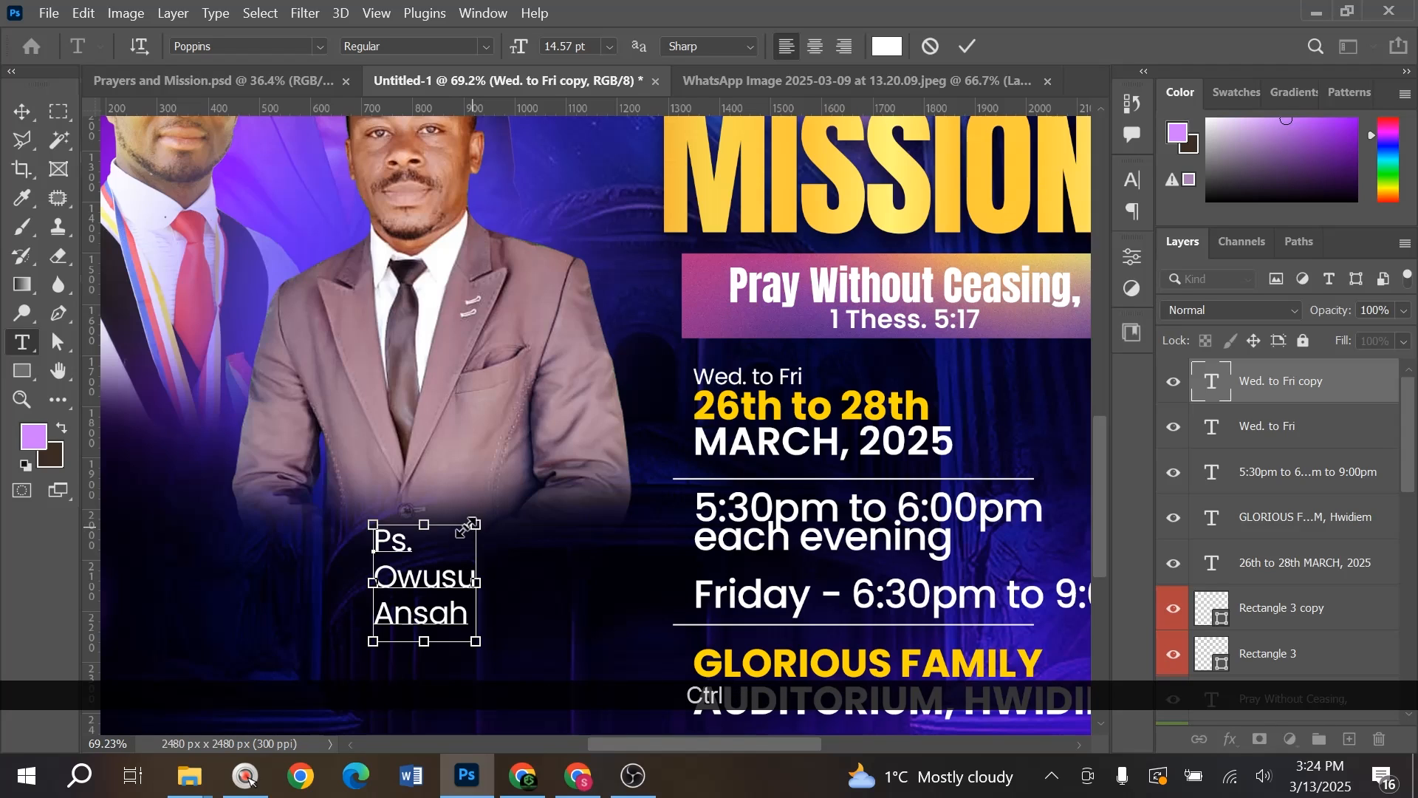
{"action": "key", "text": "ctrl+a"}
{"action": "left_click", "coordinate": [809, 50]}
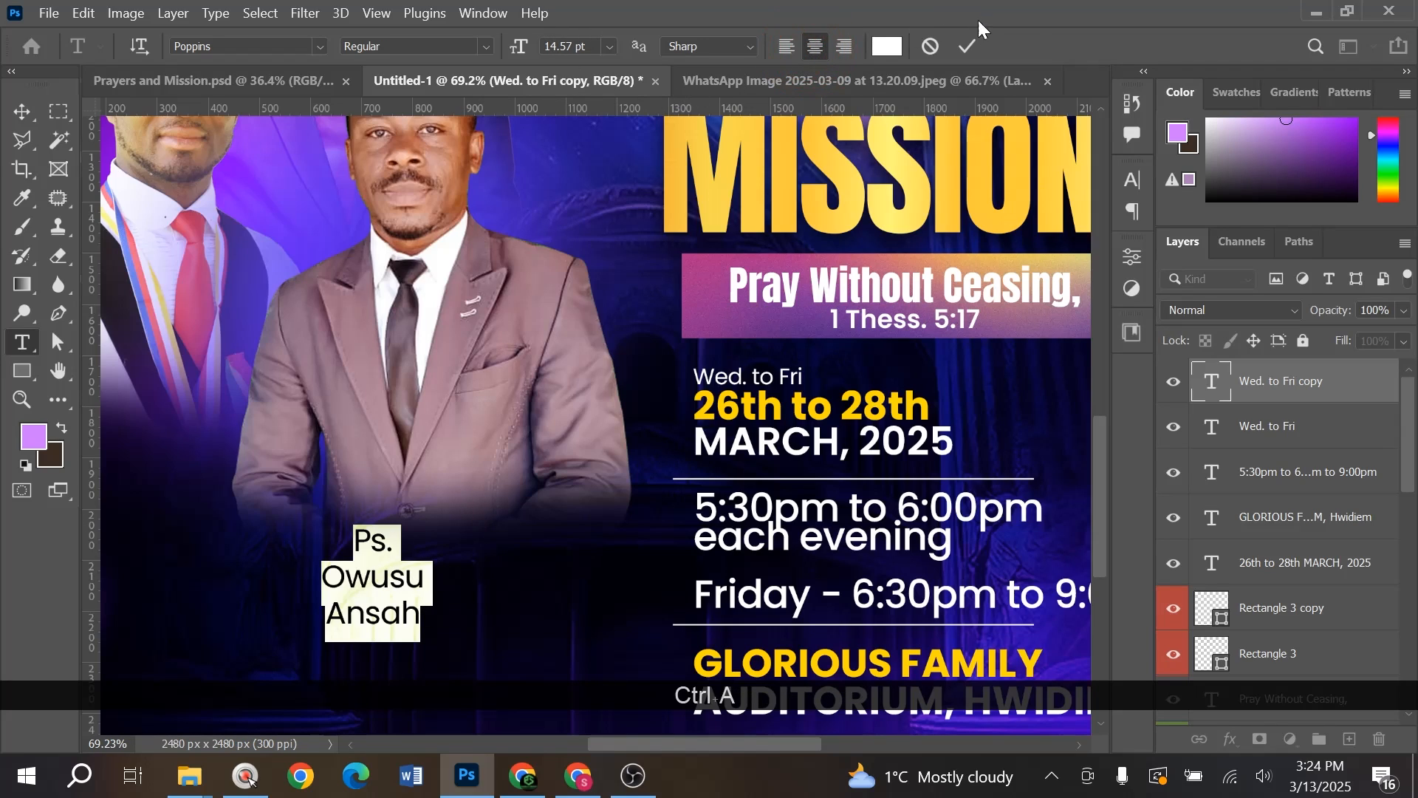
{"action": "left_click", "coordinate": [964, 46]}
- Duplicate the caption, change it to 'Host', and move it just below Ansah
{"action": "left_click_drag", "start_coordinate": [373, 580], "coordinate": [397, 501]}
{"action": "double_click", "coordinate": [397, 488]}
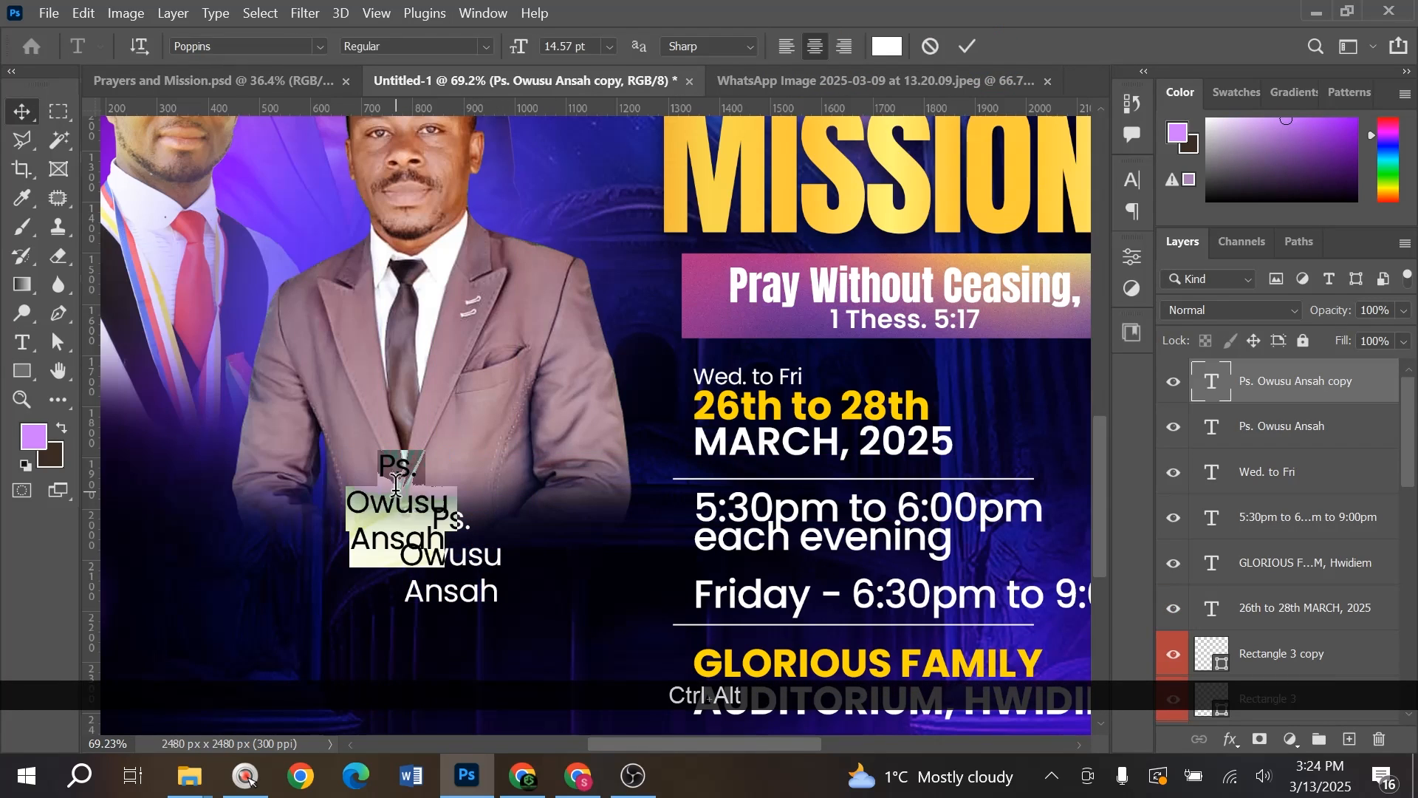
{"action": "type", "text": "Host"}
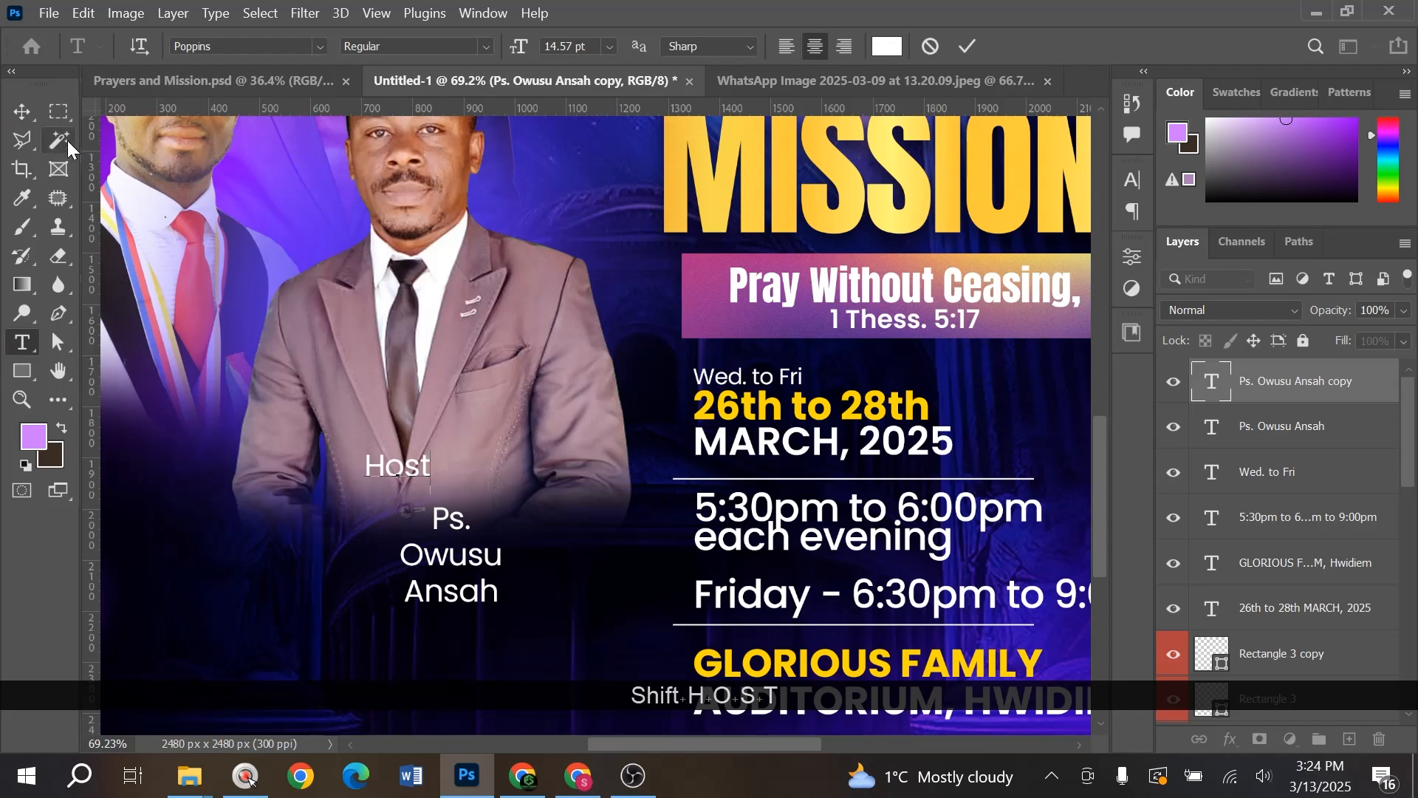
{"action": "key", "text": "ctrl+Return"}
{"action": "left_click_drag", "start_coordinate": [411, 467], "coordinate": [464, 628]}
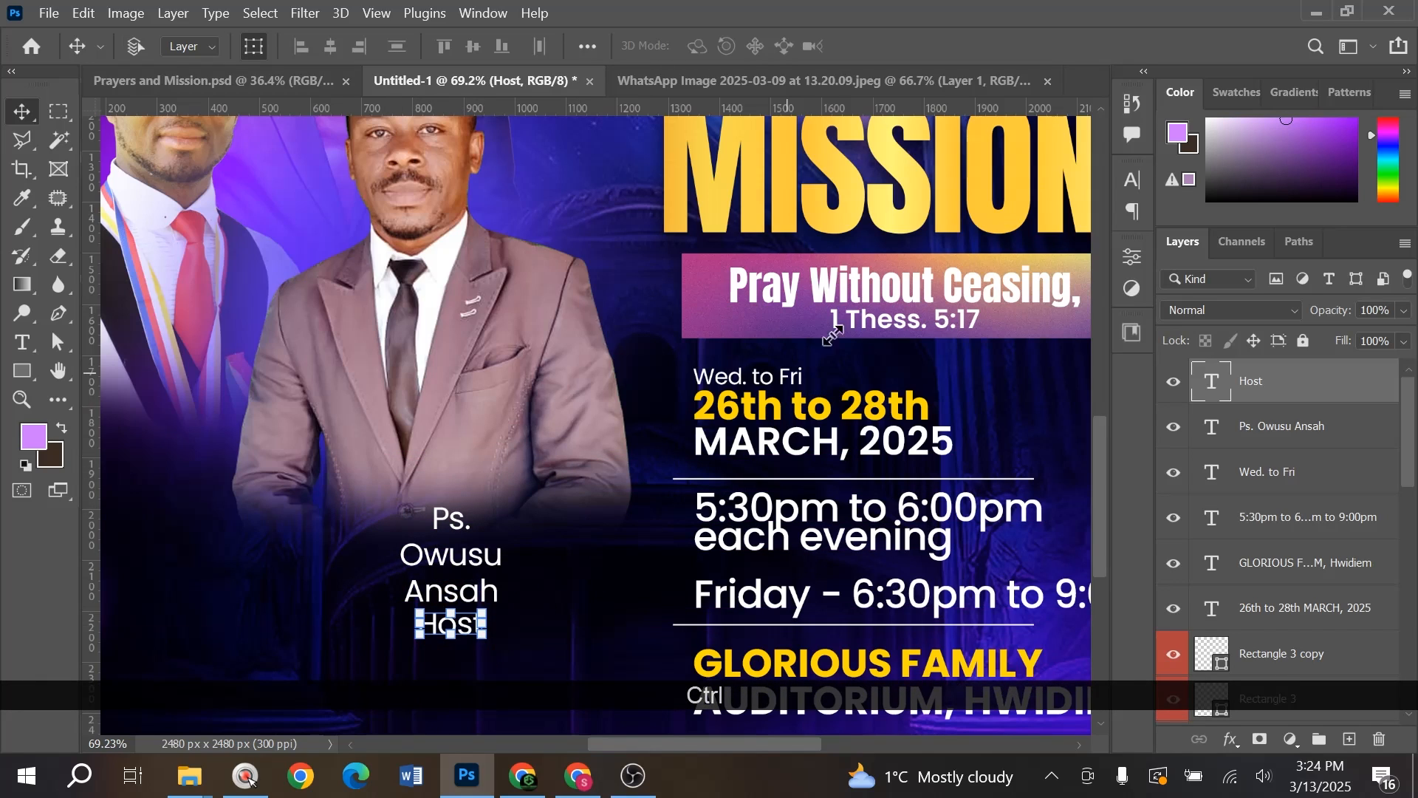
- Colour 'Host' with the yellow sampled from the 26th date text
{"action": "left_click", "coordinate": [1143, 188]}
{"action": "left_click", "coordinate": [1064, 303]}
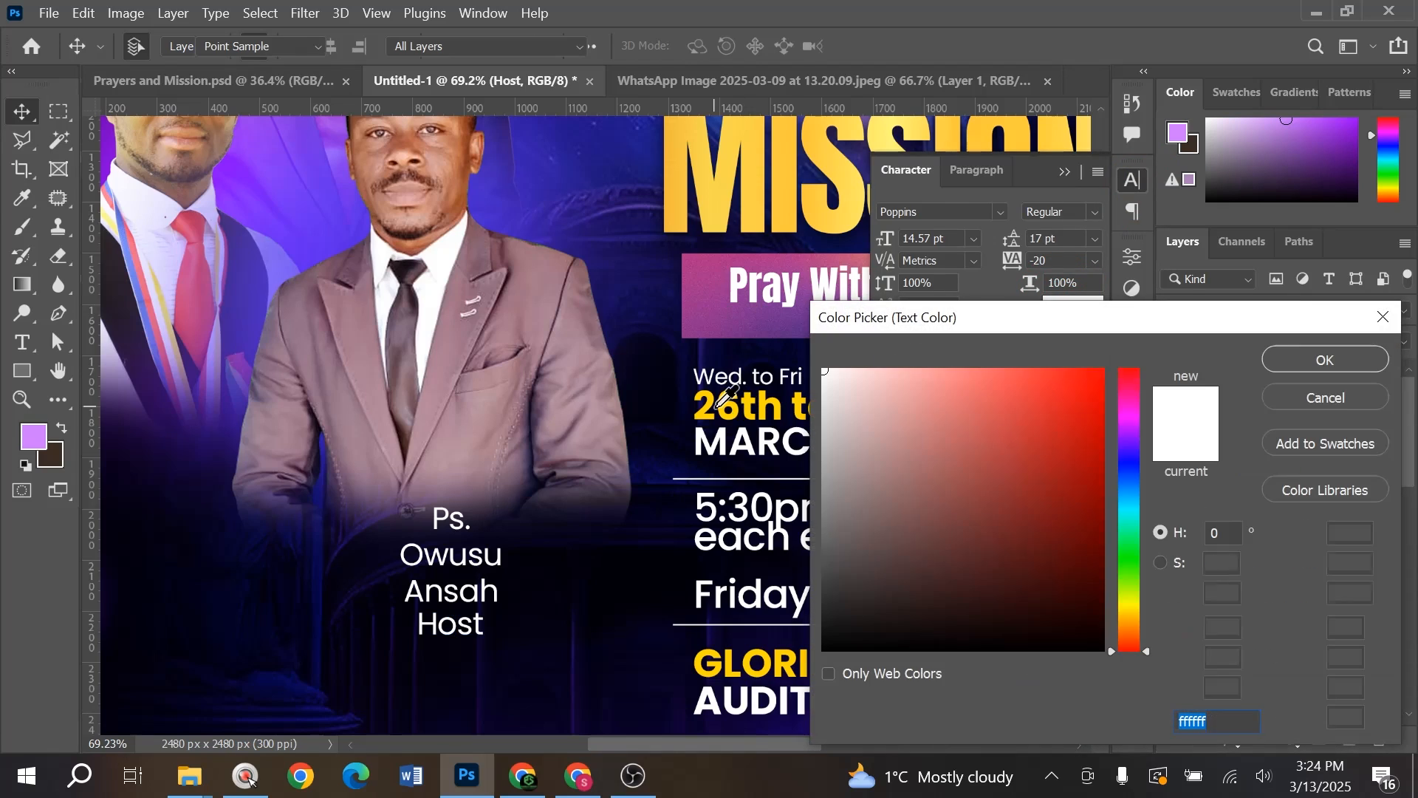
{"action": "left_click", "coordinate": [718, 403]}
{"action": "left_click", "coordinate": [1292, 359]}
{"action": "key", "text": "ctrl+0"}
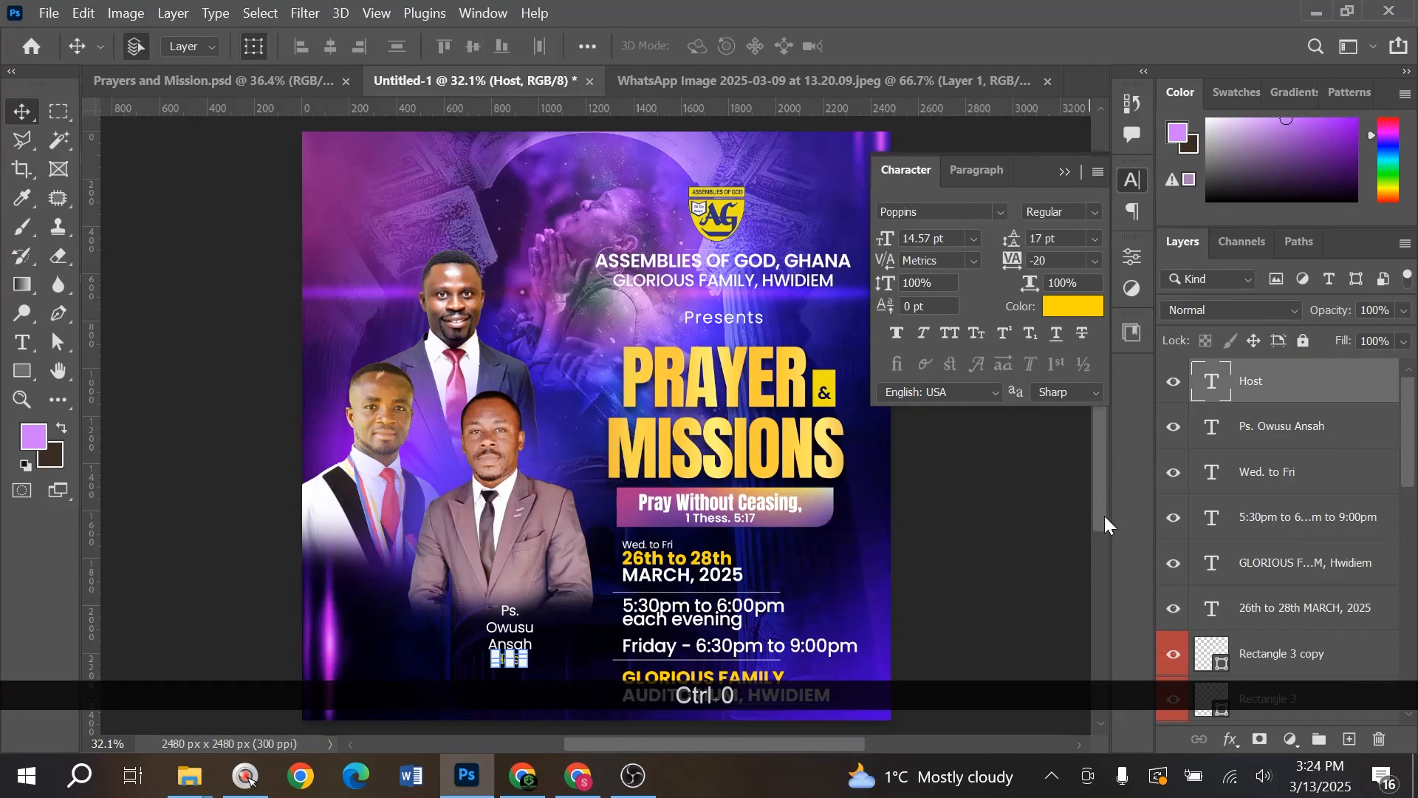
{"action": "left_click", "coordinate": [1049, 516]}
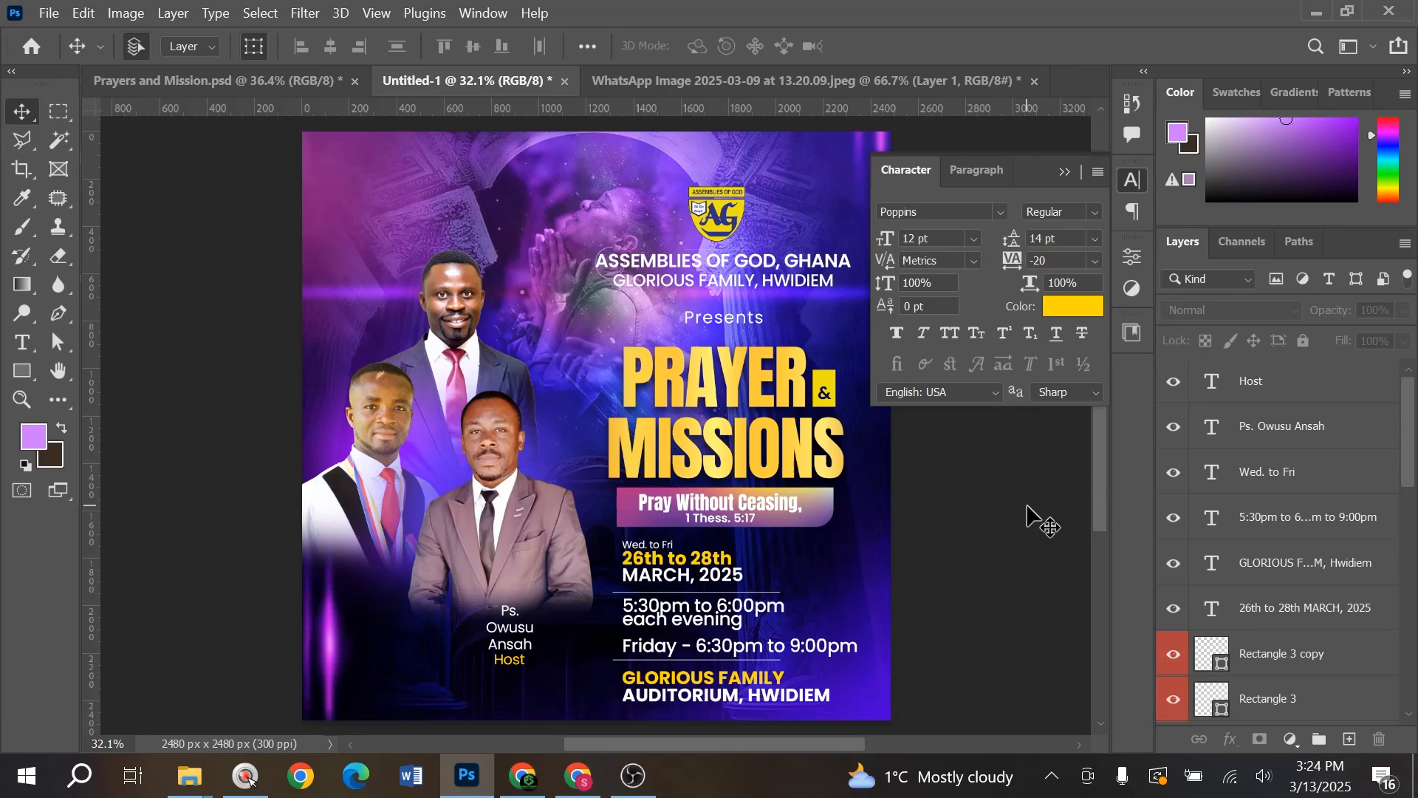
- Paste the three caption text layers in place and deselect them
{"action": "key", "text": "ctrl+shift+v"}
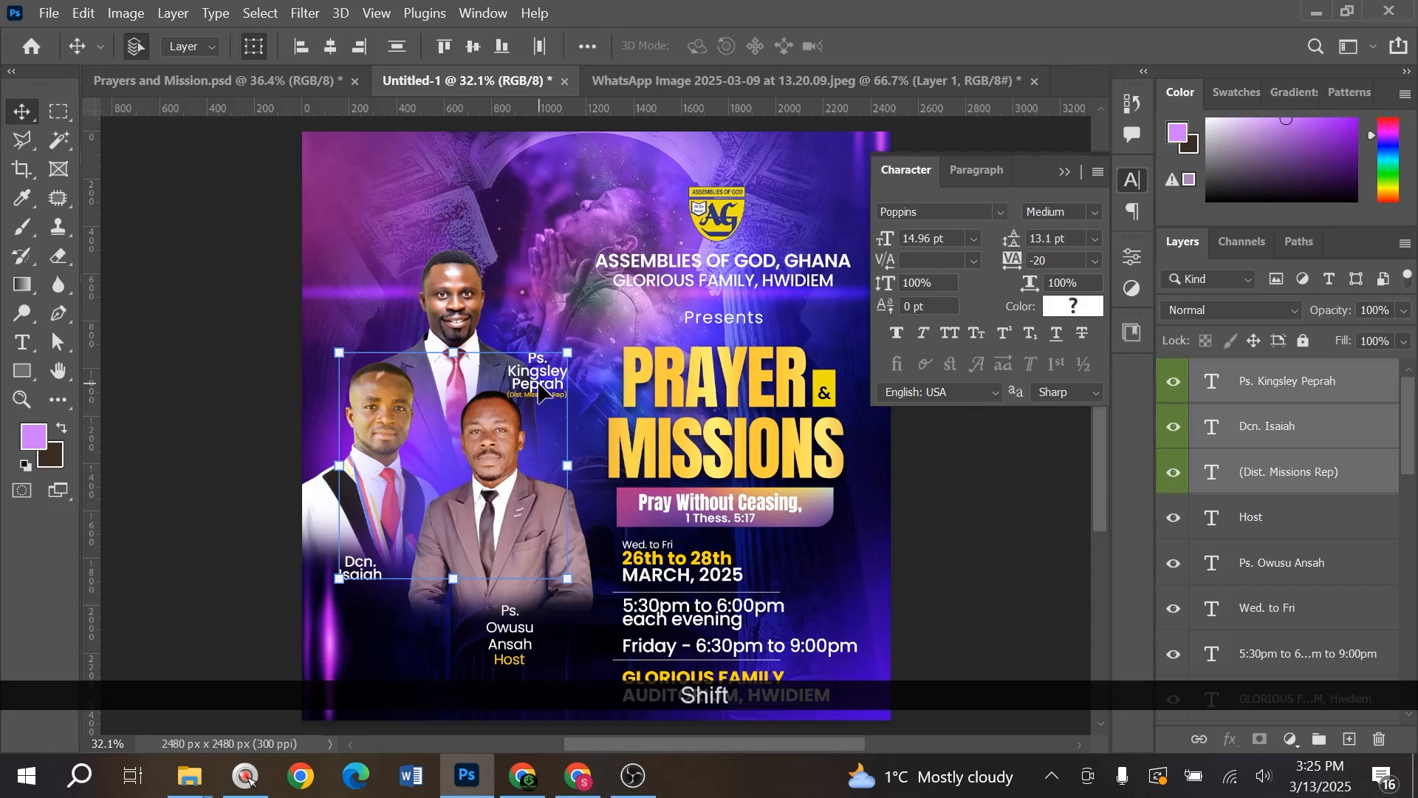
{"action": "left_click", "coordinate": [966, 449]}
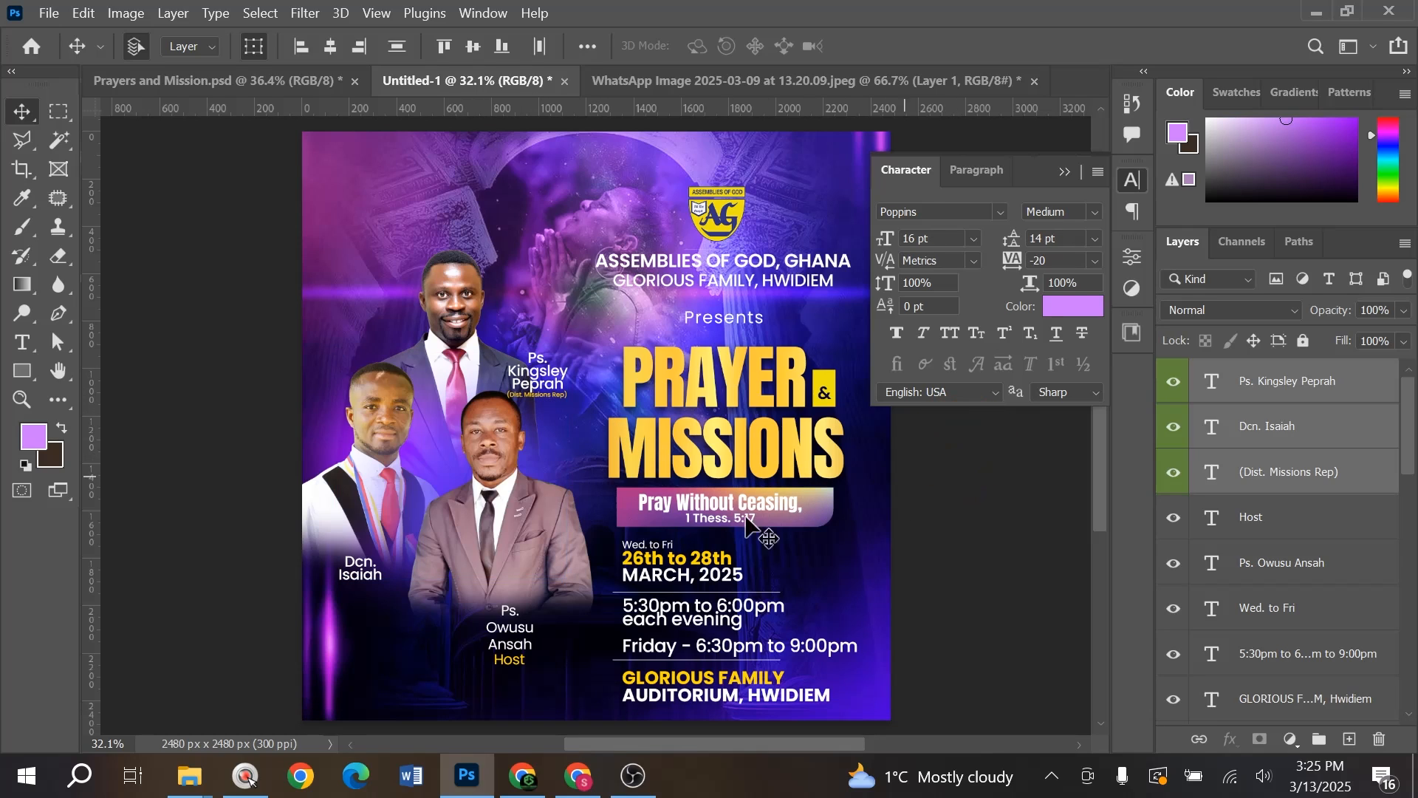
{"action": "scroll", "coordinate": [536, 536], "scroll_direction": "down", "scroll_amount": 2}
{"action": "scroll", "coordinate": [651, 608], "scroll_direction": "up", "scroll_amount": 1}
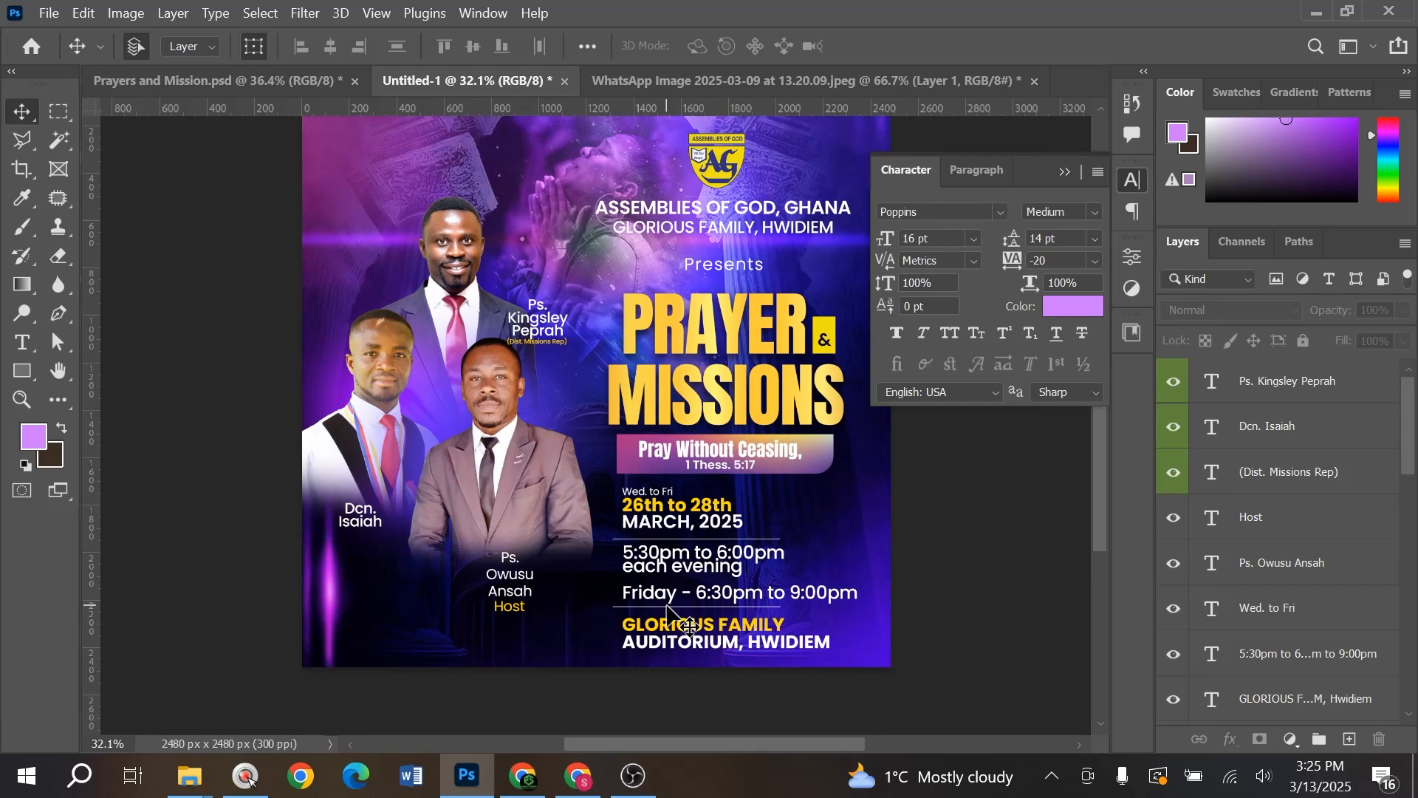
{"action": "scroll", "coordinate": [413, 620], "scroll_direction": "up", "scroll_amount": 1}
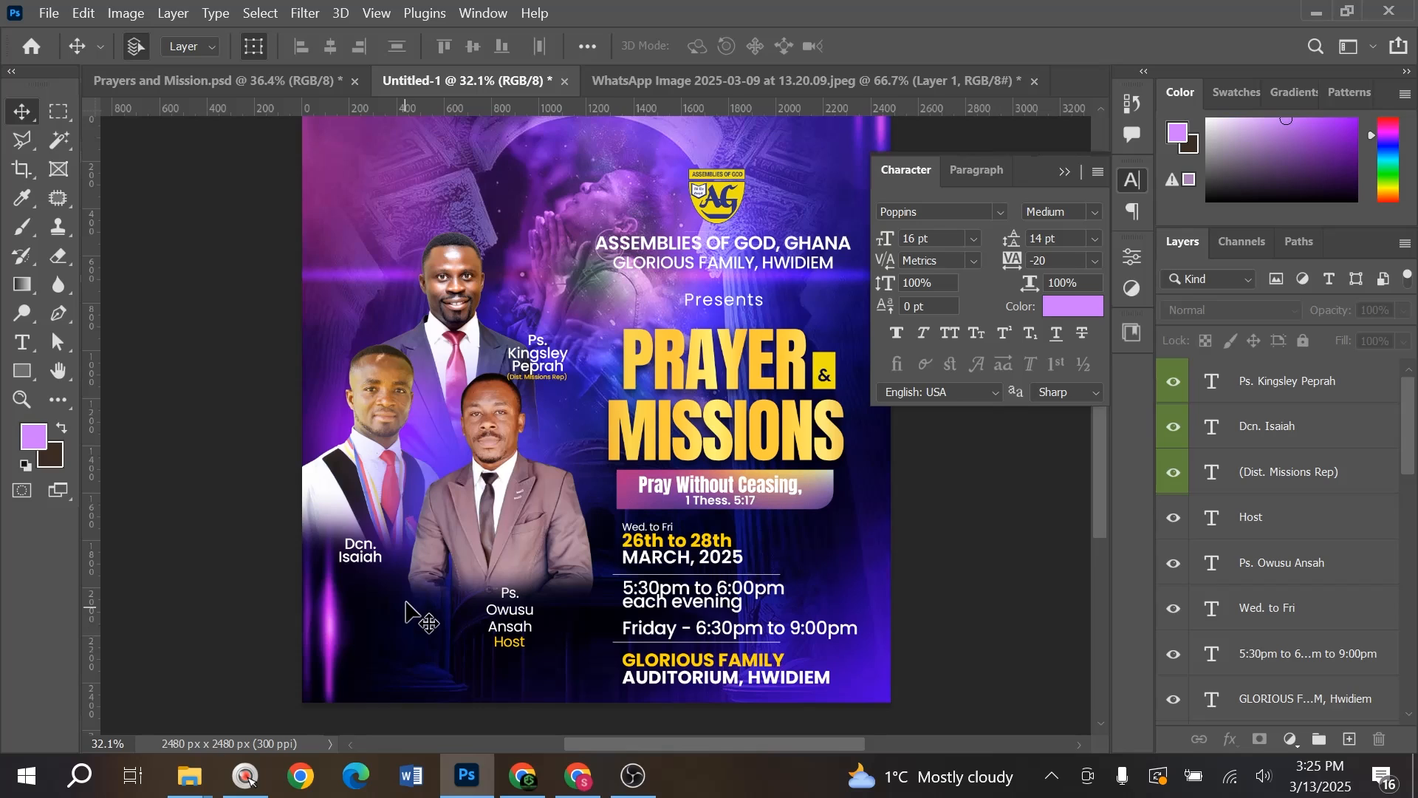
{"action": "scroll", "coordinate": [405, 611], "scroll_direction": "down", "scroll_amount": 2, "text": "alt"}
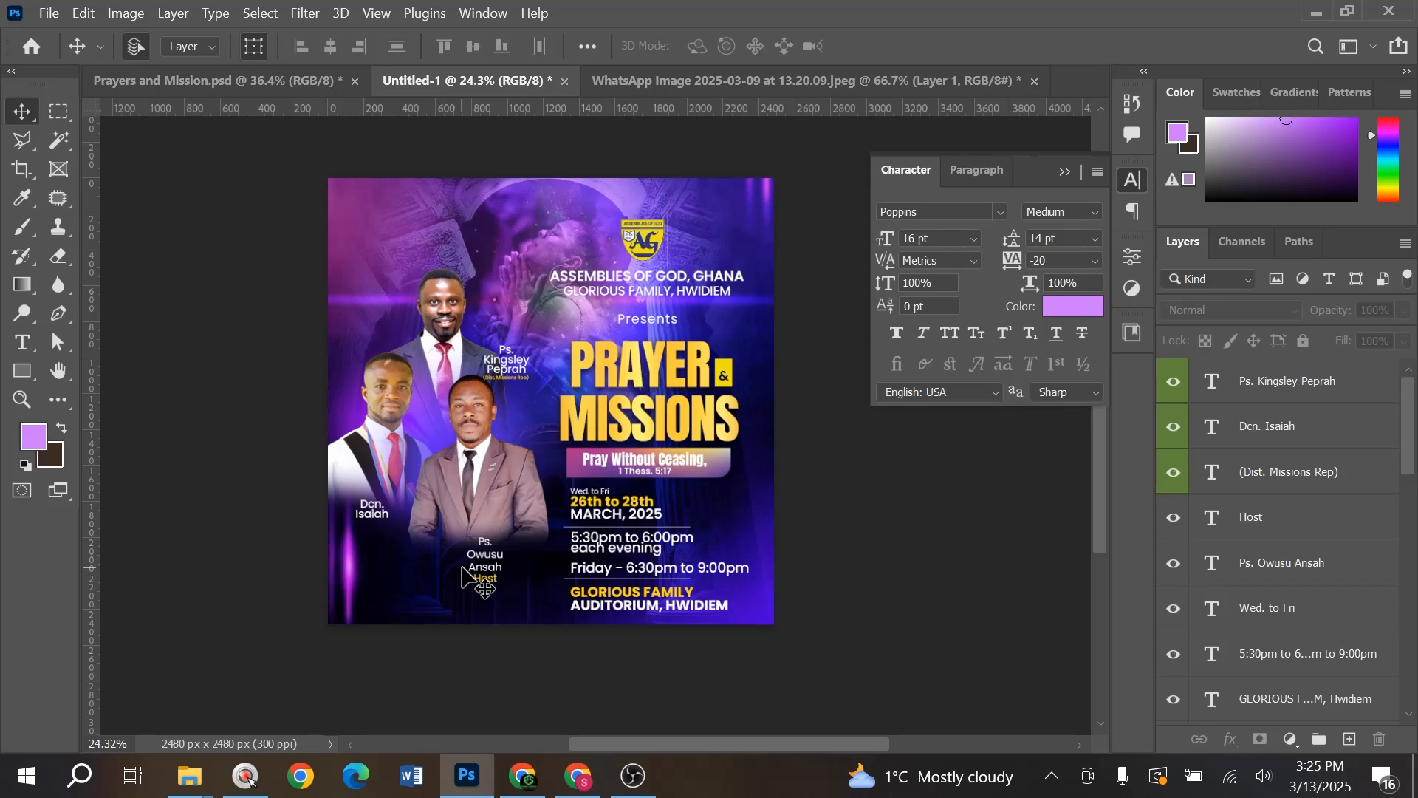
- Go to the Downloads folder and drag the violet silk image toward Photoshop
{"action": "key", "text": "alt+Tab"}
{"action": "key", "text": "alt+Tab"}
{"action": "key", "text": "Tab"}
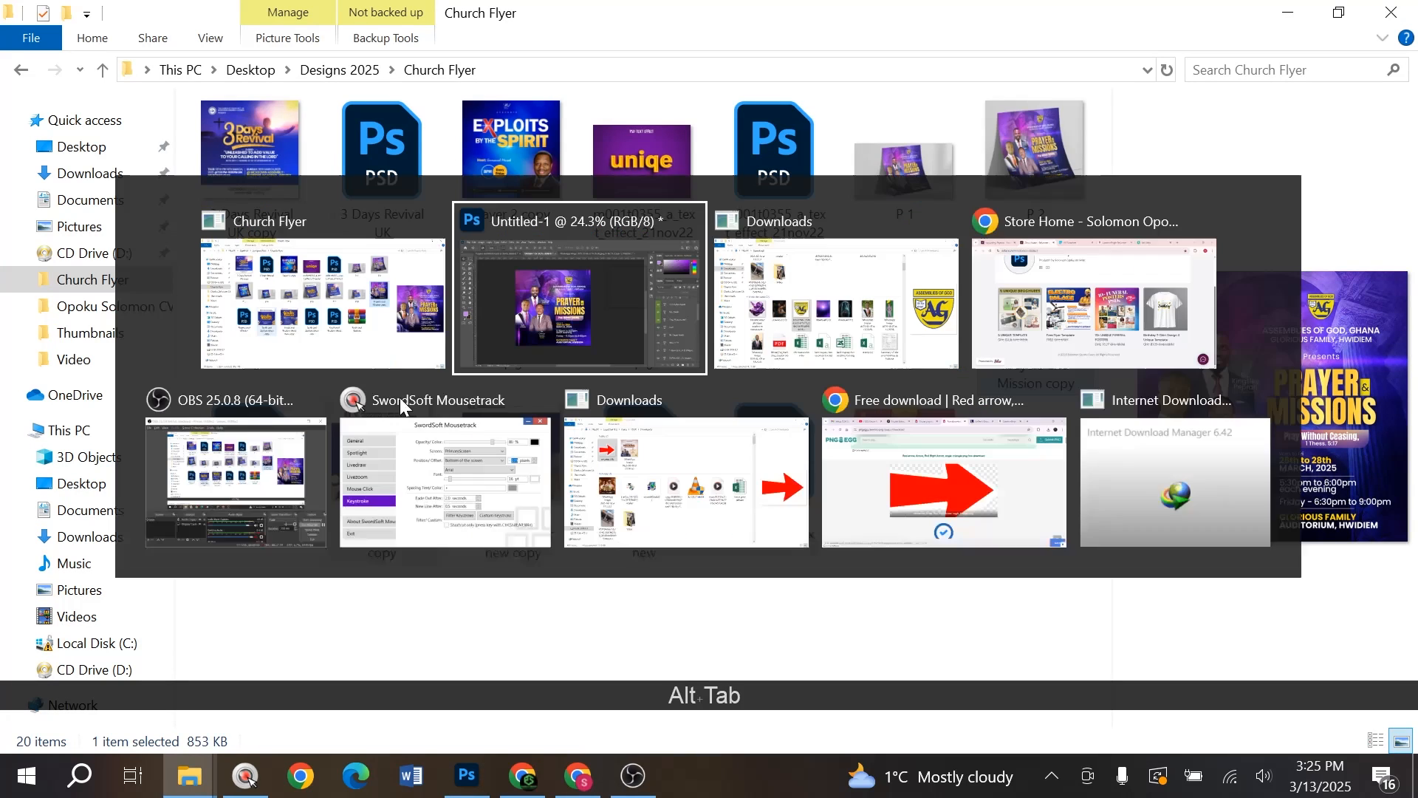
{"action": "left_click_drag", "start_coordinate": [280, 398], "coordinate": [660, 438]}
{"action": "key", "text": "alt"}
{"action": "key", "text": "alt+Tab"}
{"action": "key", "text": "alt+Tab"}
- Drop the violet silk image onto the flyer and scale it to about 62%
{"action": "key", "text": "Tab"}
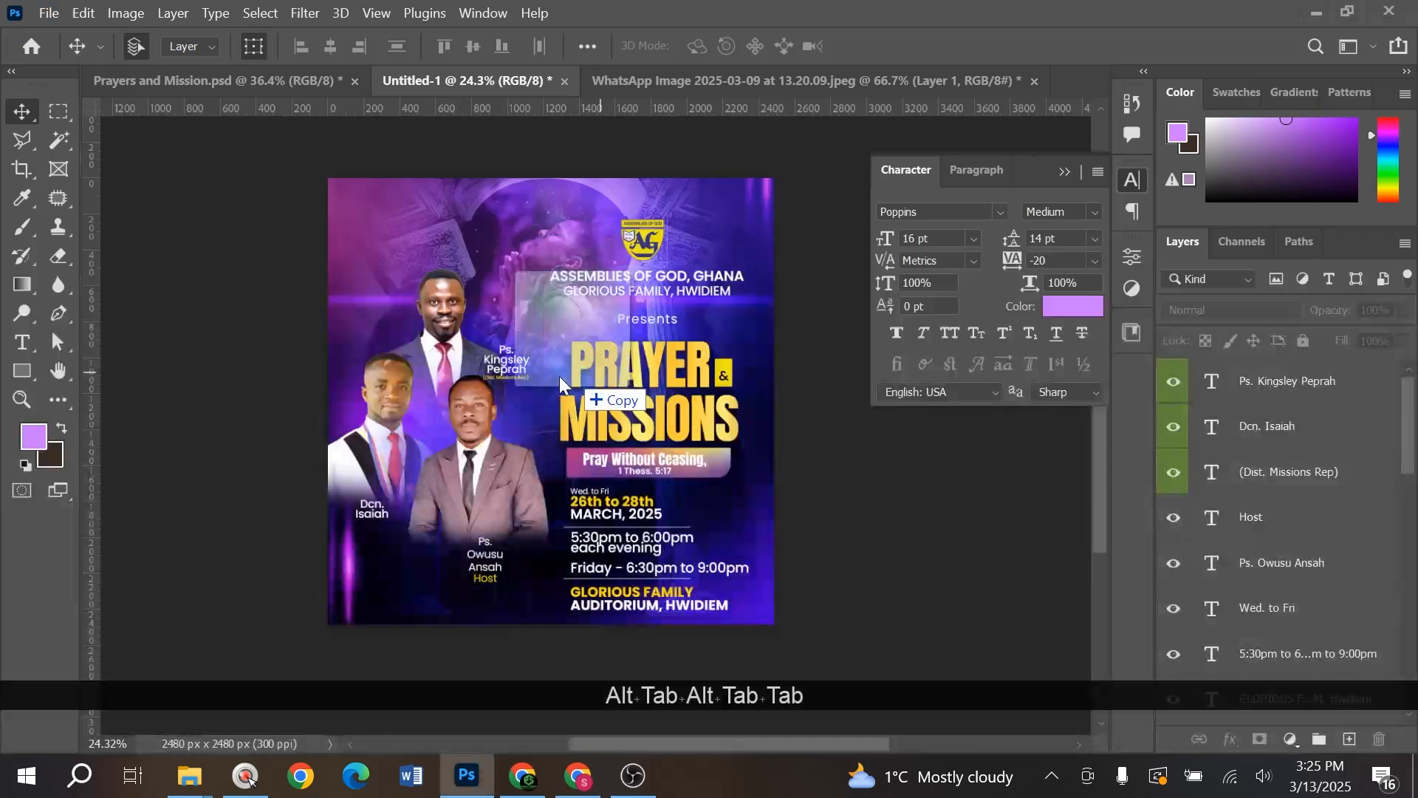
{"action": "left_click_drag", "start_coordinate": [555, 384], "coordinate": [613, 378]}
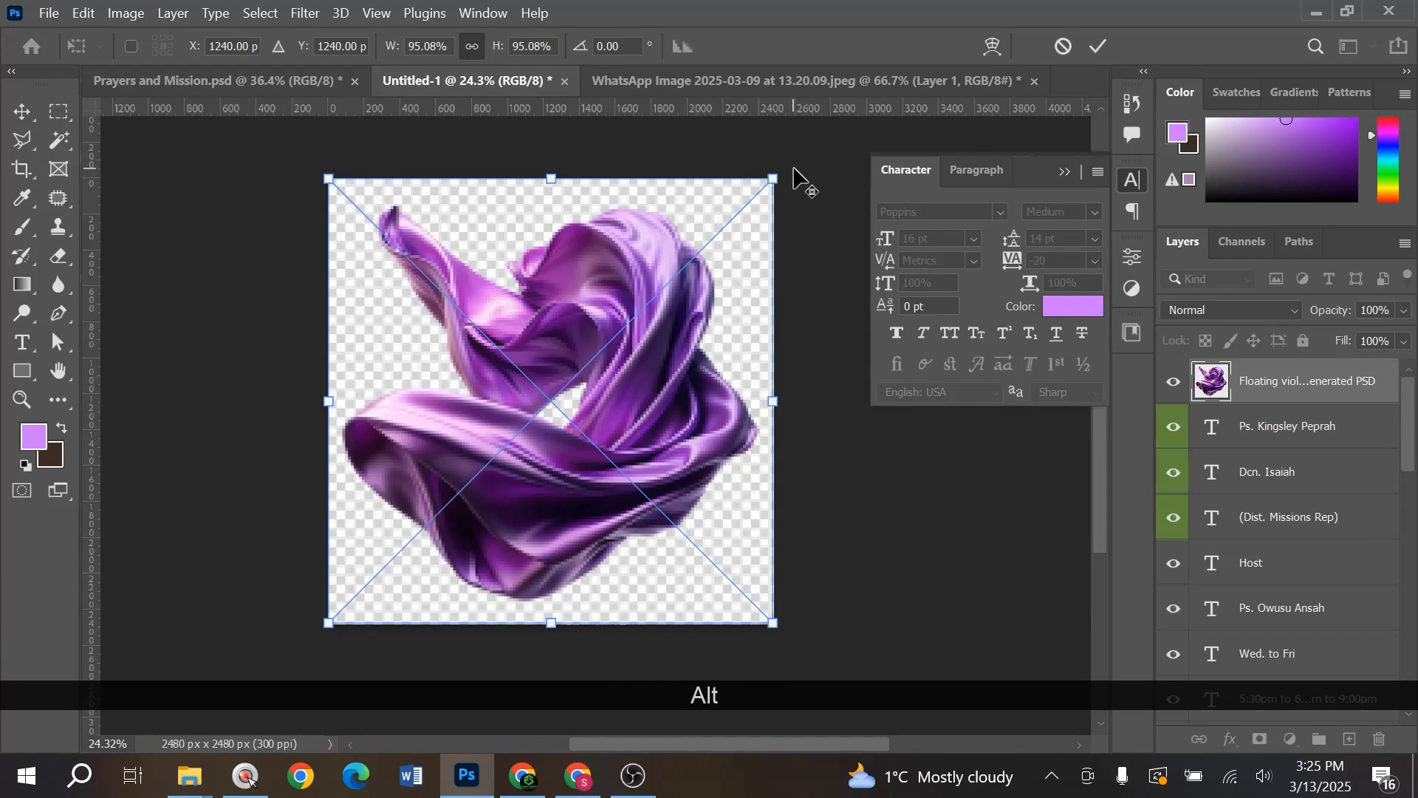
{"action": "key", "text": "alt"}
{"action": "left_click_drag", "start_coordinate": [765, 195], "coordinate": [698, 259]}
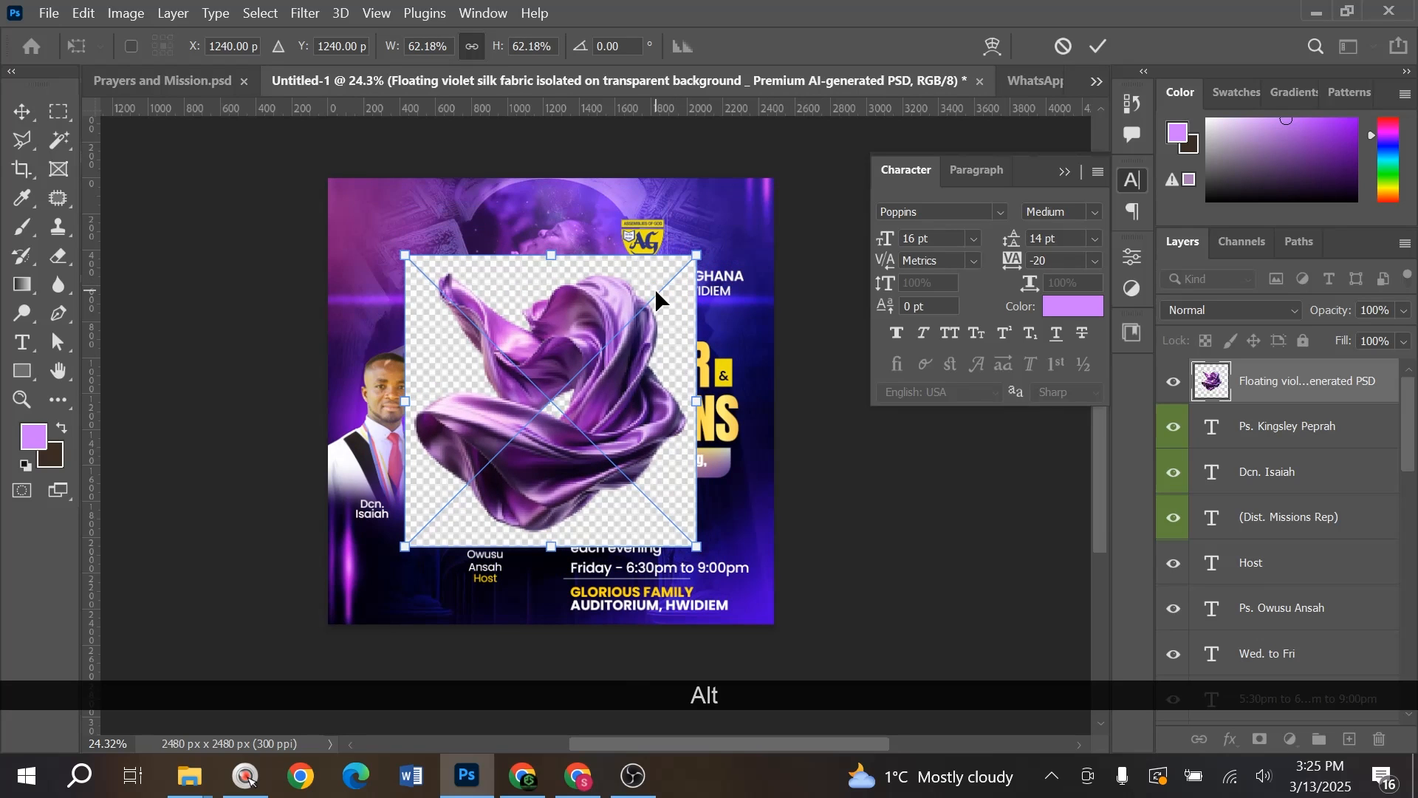
{"action": "left_click", "coordinate": [1261, 410]}
- Rasterize the silk layer, Select Subject on the fabric, and copy it to a new layer
{"action": "right_click", "coordinate": [1291, 404]}
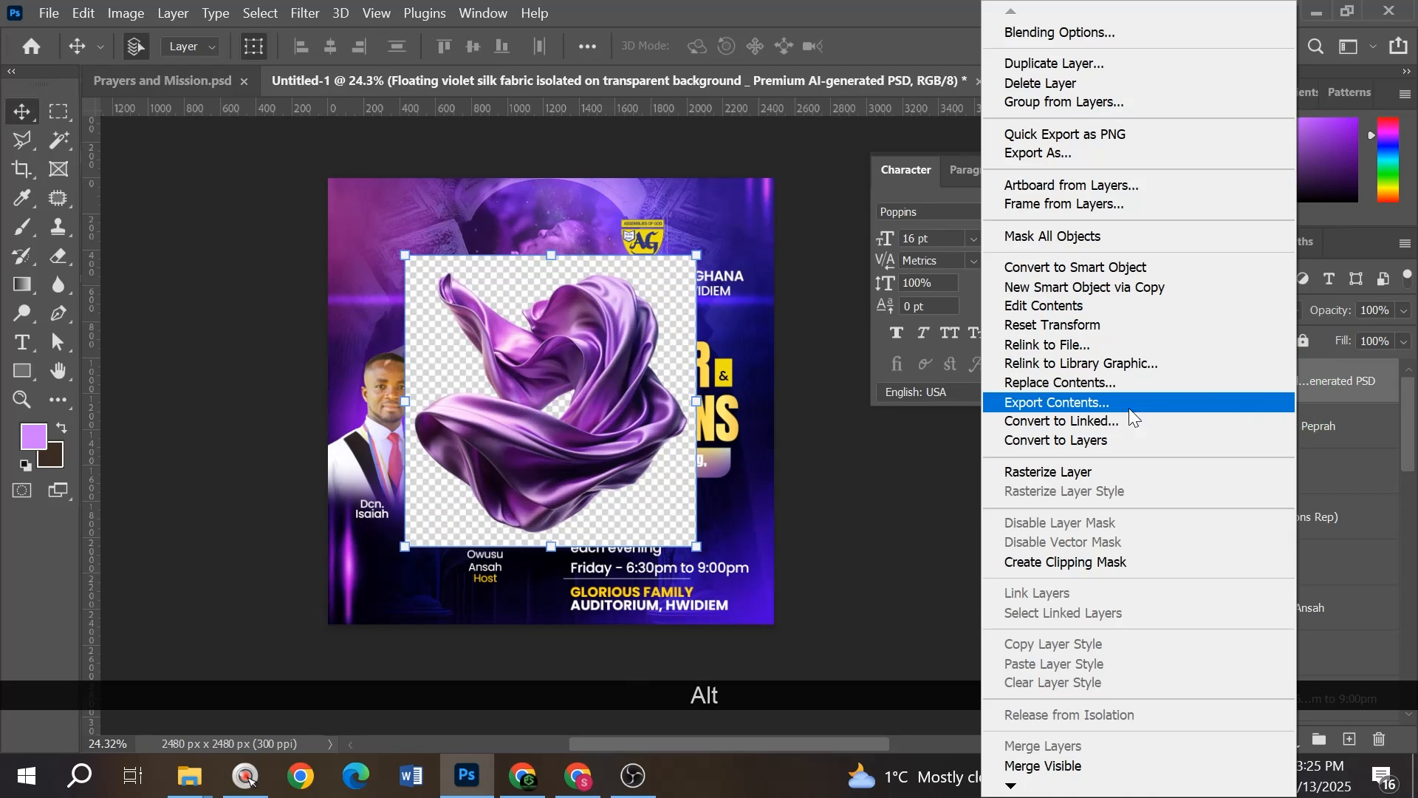
{"action": "left_click", "coordinate": [1078, 474]}
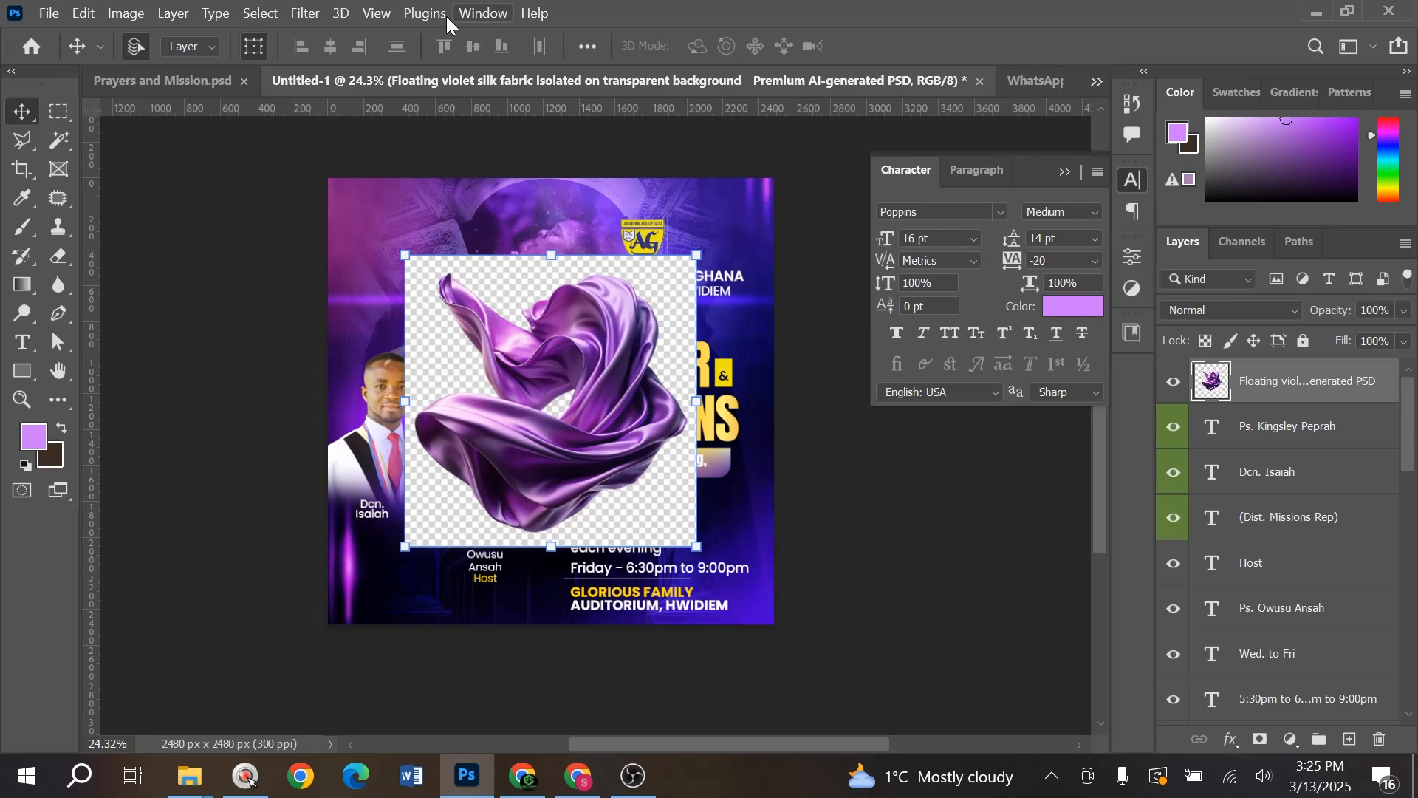
{"action": "left_click", "coordinate": [481, 13]}
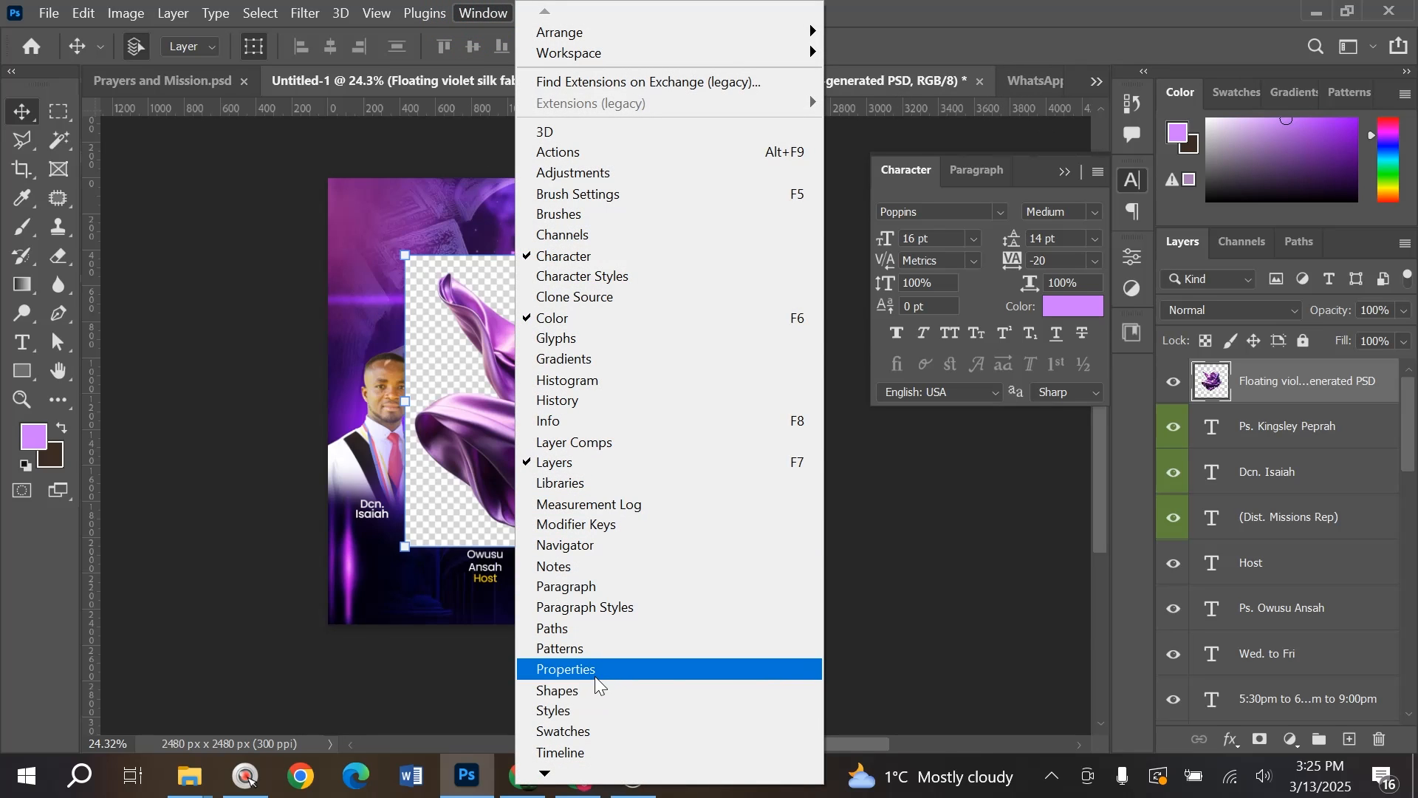
{"action": "left_click", "coordinate": [639, 757]}
{"action": "scroll", "coordinate": [899, 559], "scroll_direction": "down", "scroll_amount": 3}
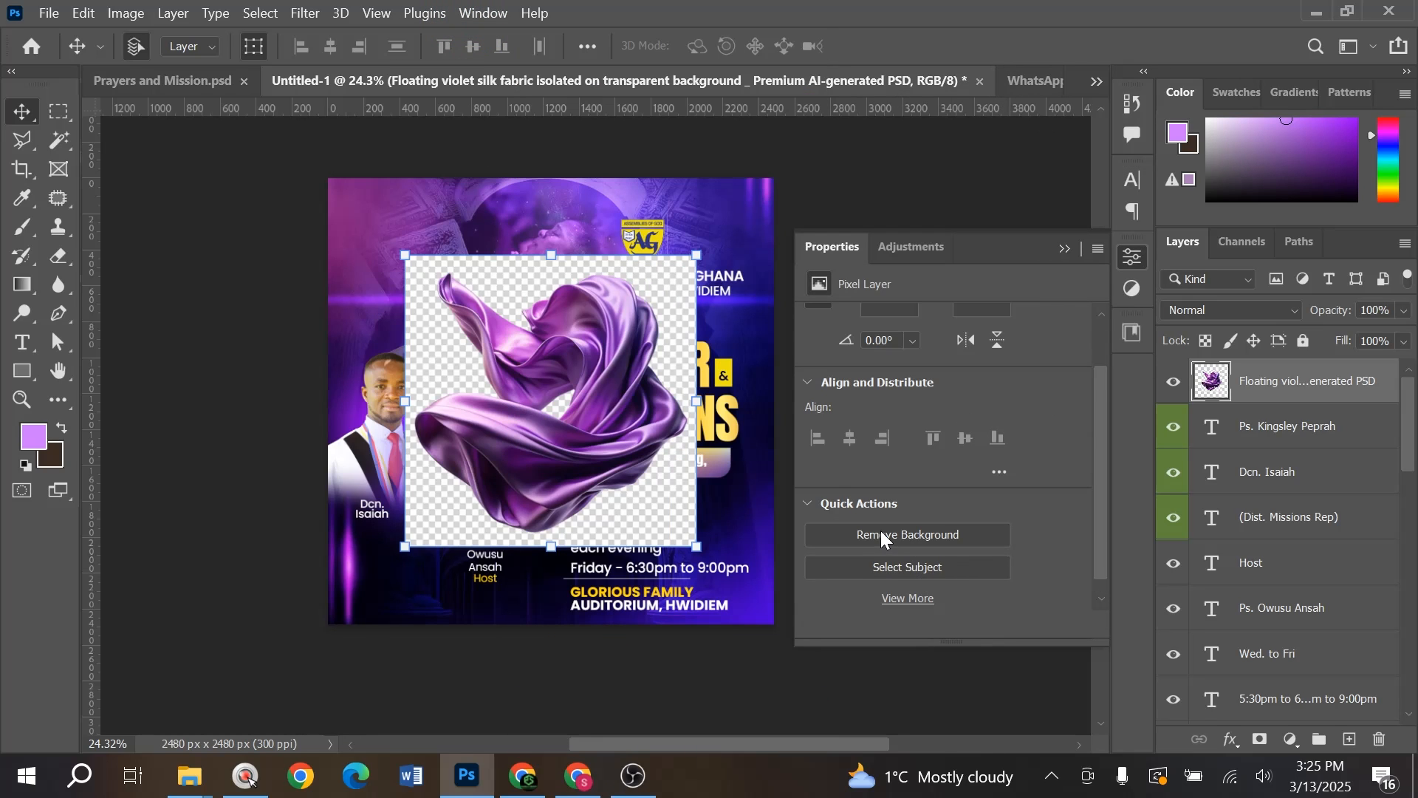
{"action": "left_click", "coordinate": [910, 567]}
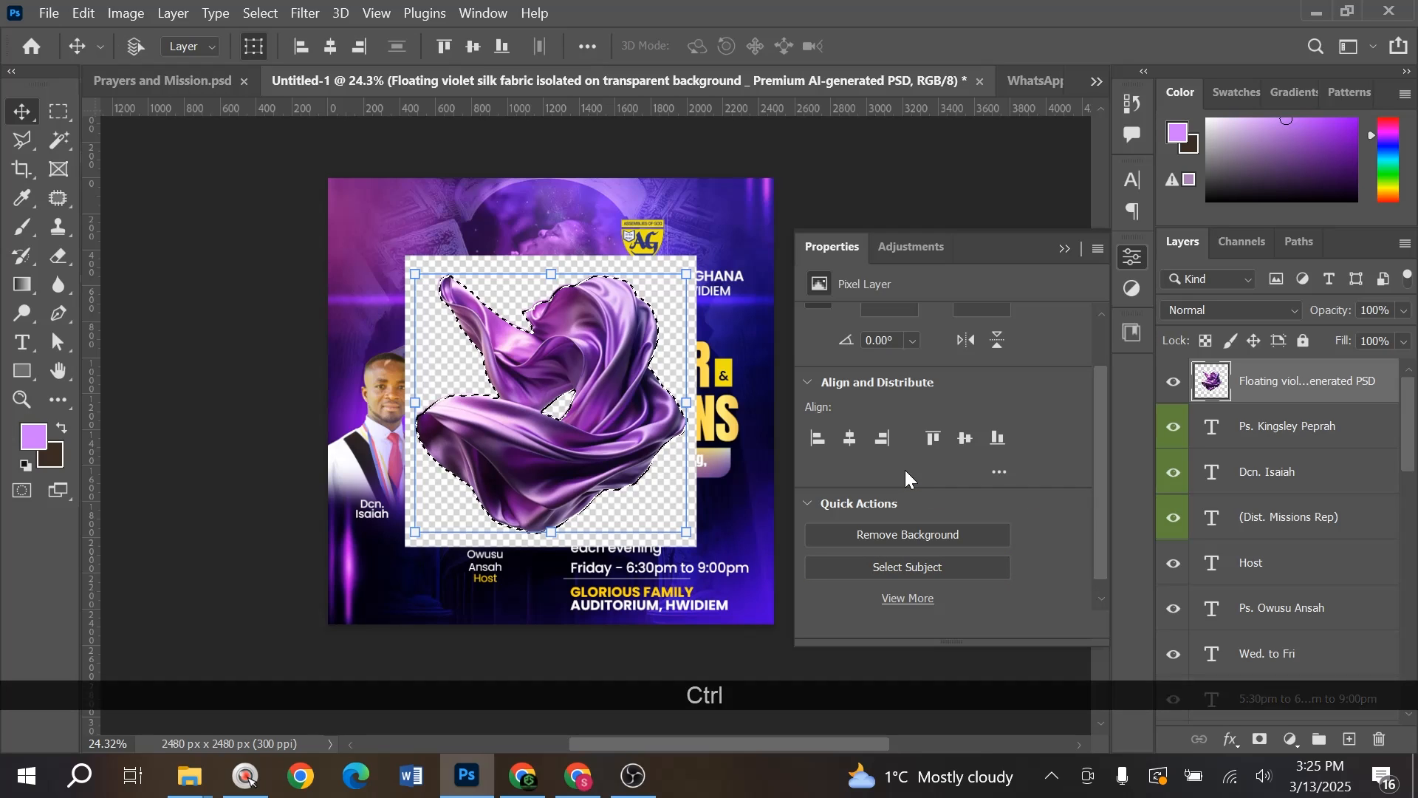
{"action": "key", "text": "ctrl+j"}
- Delete the original silk layer and move the copy to the bottom-left corner
{"action": "left_click", "coordinate": [1304, 436]}
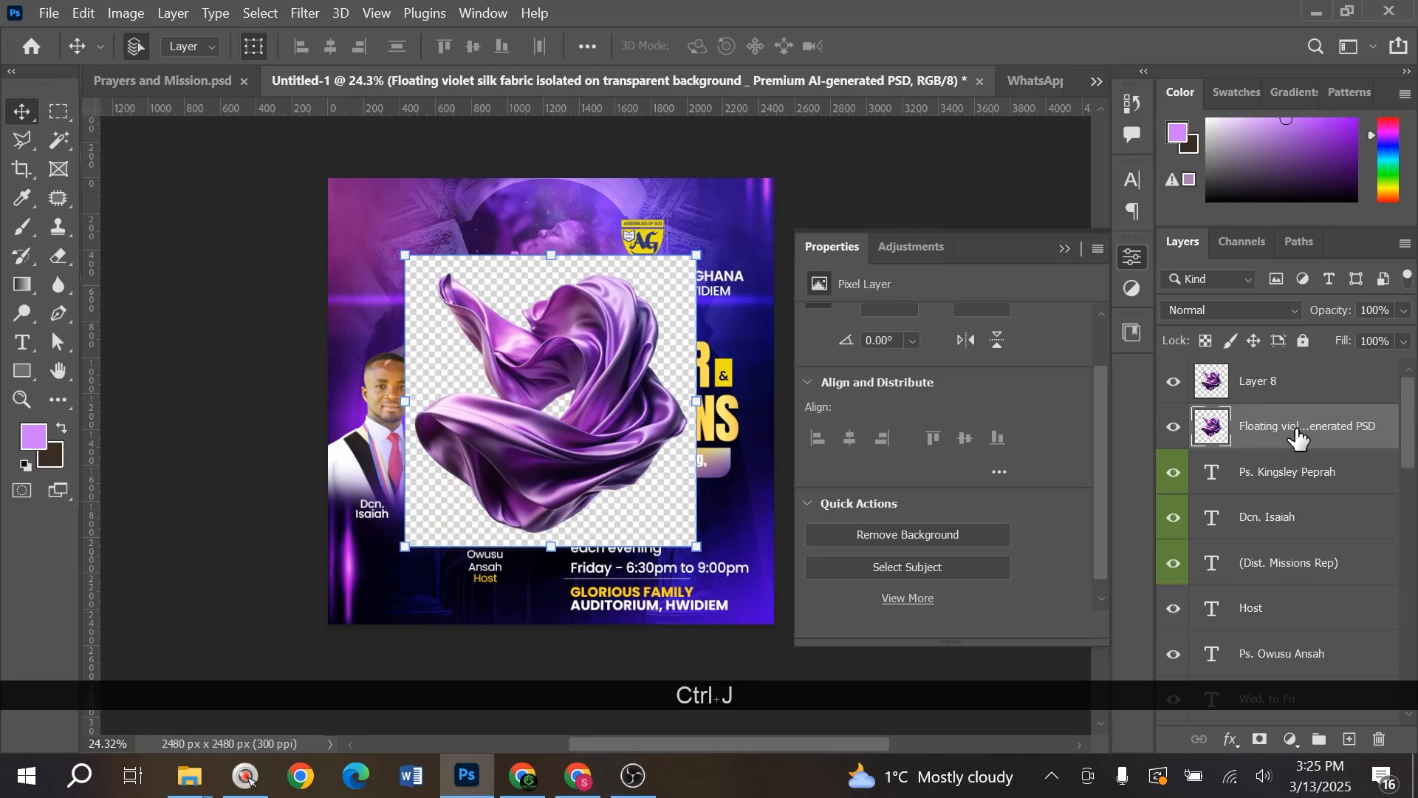
{"action": "key", "text": "Delete"}
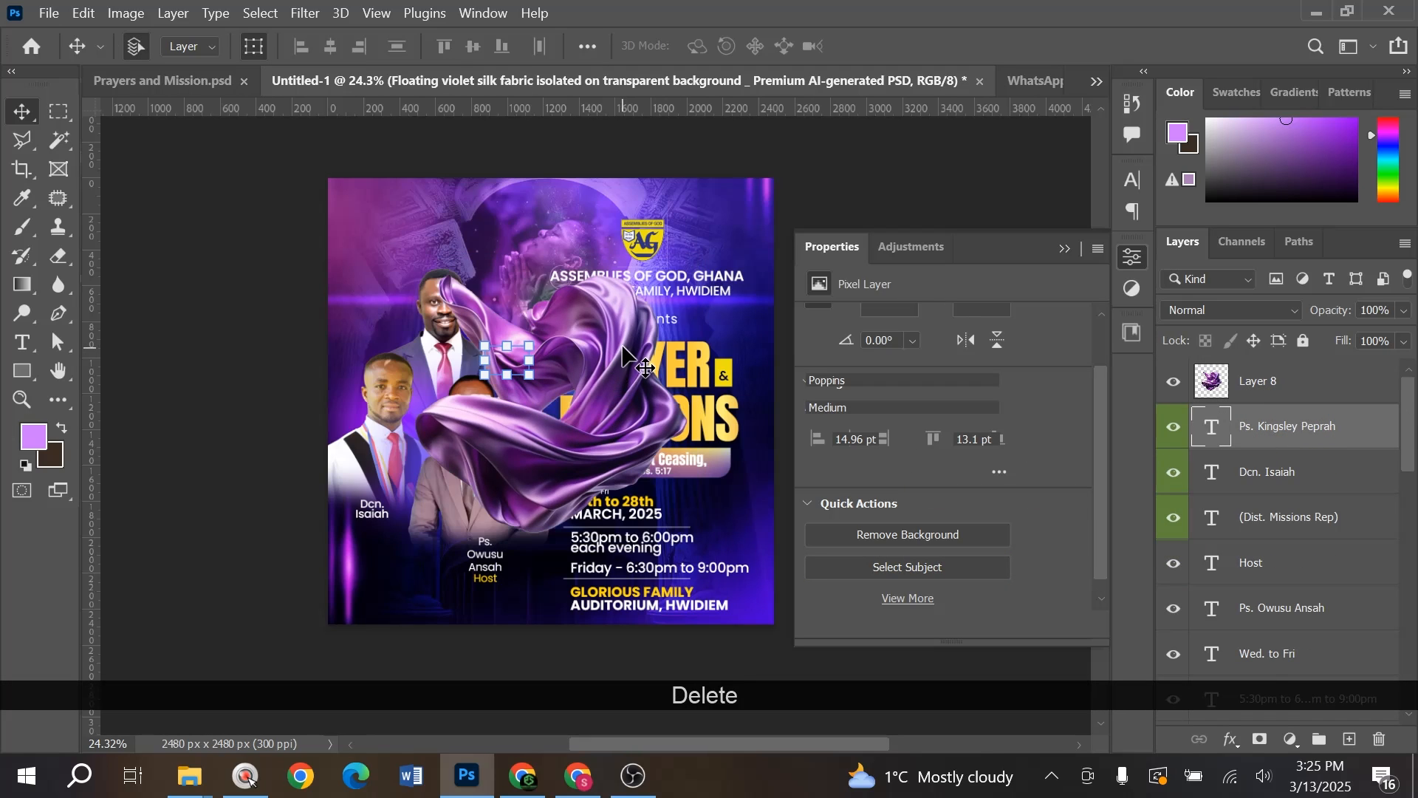
{"action": "left_click_drag", "start_coordinate": [628, 354], "coordinate": [402, 617]}
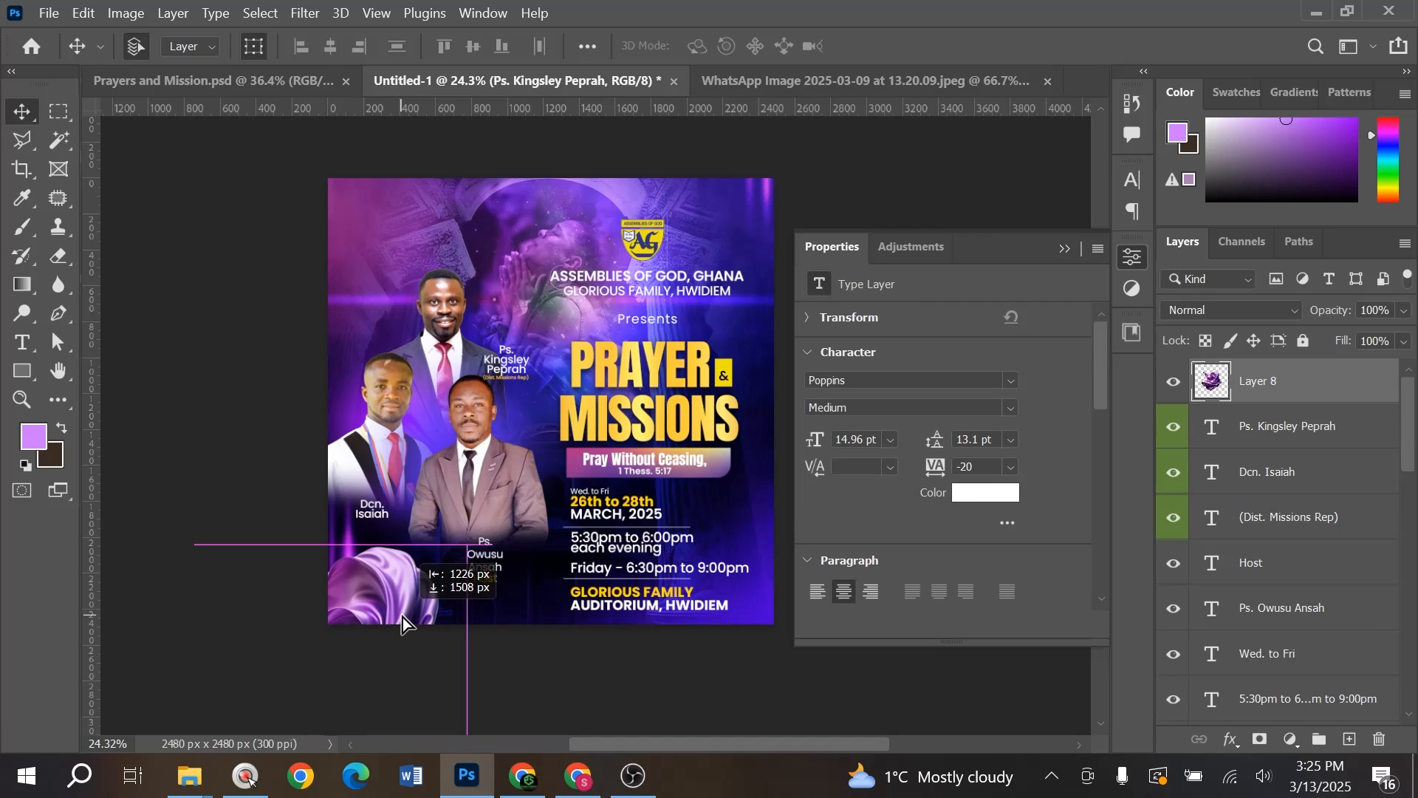
- Shrink and rotate the silk copy so it tilts into the bottom-left corner
{"action": "key", "text": "ctrl+t"}
{"action": "left_click_drag", "start_coordinate": [467, 538], "coordinate": [428, 581]}
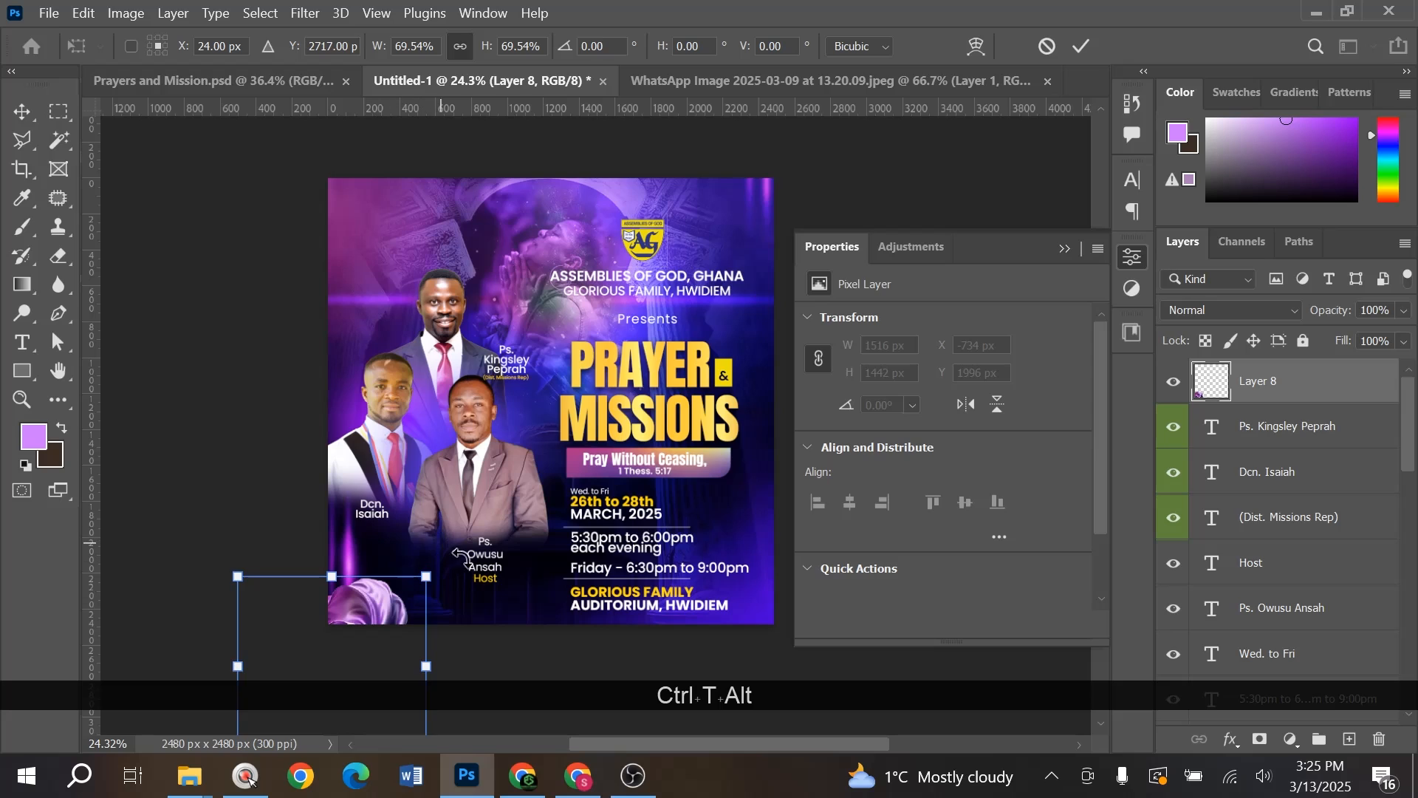
{"action": "mouse_move", "coordinate": [367, 594]}
{"action": "left_mouse_down"}
{"action": "mouse_move", "coordinate": [498, 492]}
{"action": "mouse_move", "coordinate": [317, 494]}
{"action": "mouse_move", "coordinate": [404, 459]}
{"action": "mouse_move", "coordinate": [377, 619]}
{"action": "left_mouse_up"}
{"action": "left_click_drag", "start_coordinate": [533, 501], "coordinate": [522, 473]}
{"action": "left_click_drag", "start_coordinate": [388, 585], "coordinate": [391, 610]}
{"action": "left_click_drag", "start_coordinate": [530, 542], "coordinate": [502, 502]}
{"action": "mouse_move", "coordinate": [383, 628]}
{"action": "left_mouse_down"}
{"action": "mouse_move", "coordinate": [403, 630]}
{"action": "mouse_move", "coordinate": [397, 616]}
{"action": "left_mouse_up"}
{"action": "double_click", "coordinate": [397, 614]}
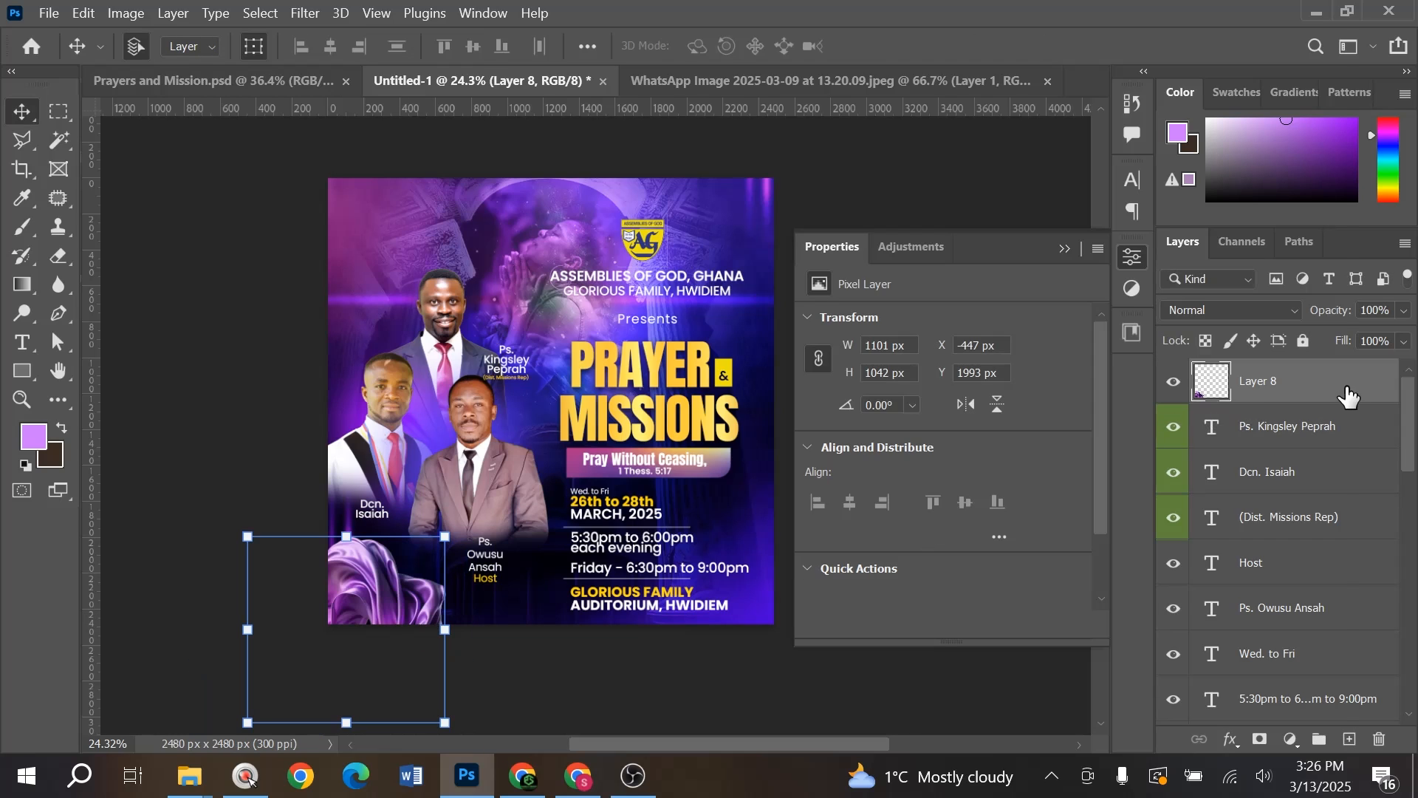
- Convert Layer 8 to a smart object and bring up Gaussian Blur
{"action": "right_click", "coordinate": [1352, 385]}
{"action": "left_click", "coordinate": [1125, 345]}
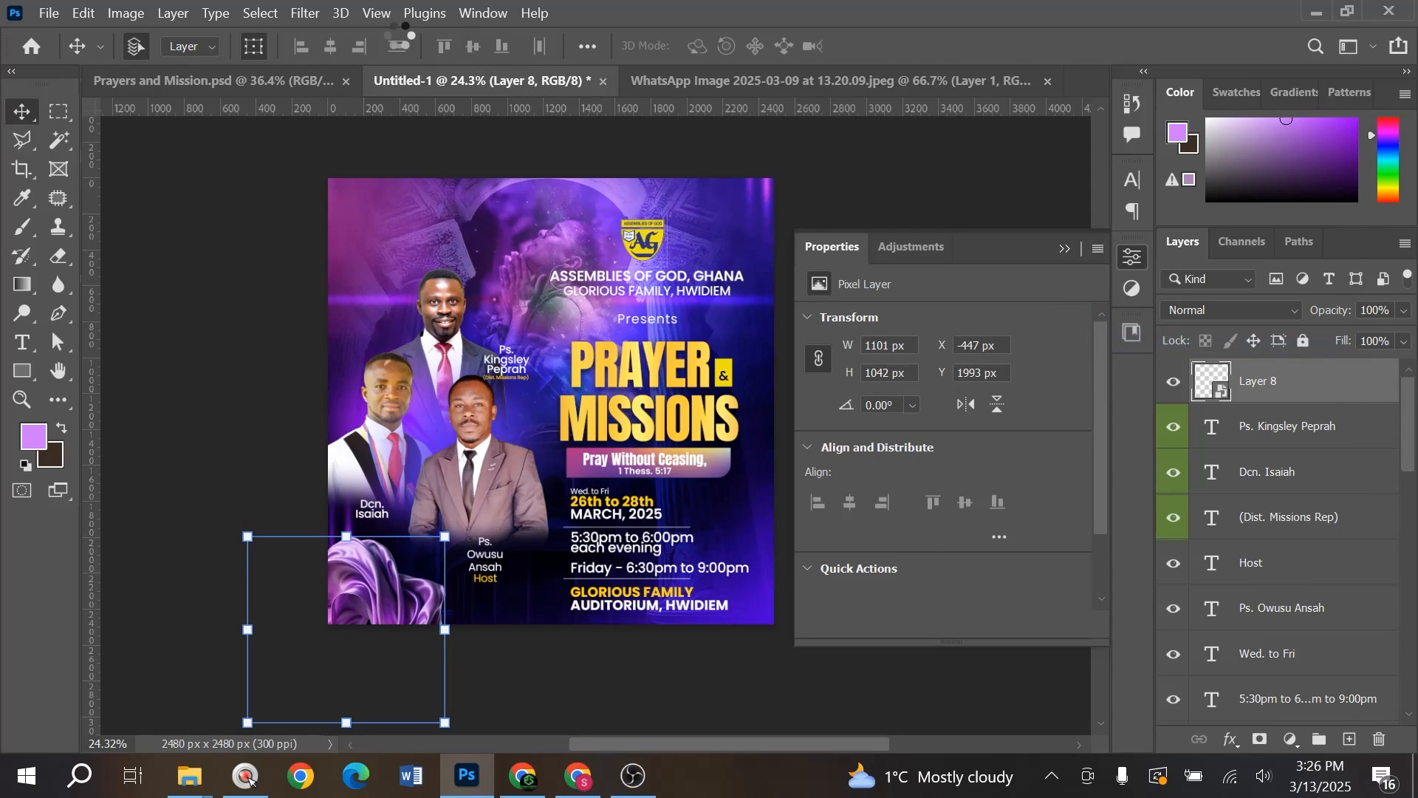
{"action": "left_click", "coordinate": [305, 14]}
{"action": "left_click", "coordinate": [336, 34]}
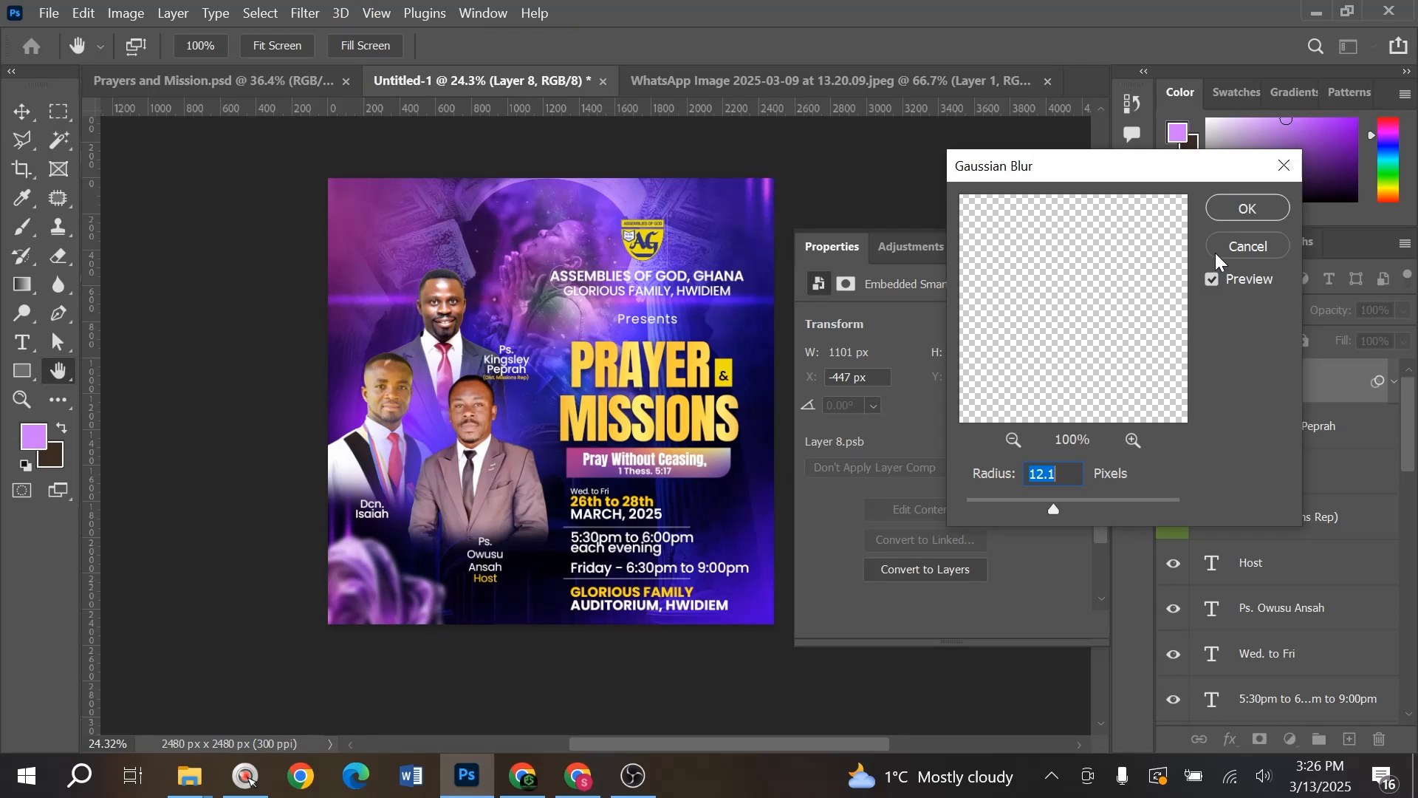
- Apply a 12.1-pixel blur to the silk, nudge it, and compare with Prayers and Mission.psd
{"action": "left_click", "coordinate": [1243, 209]}
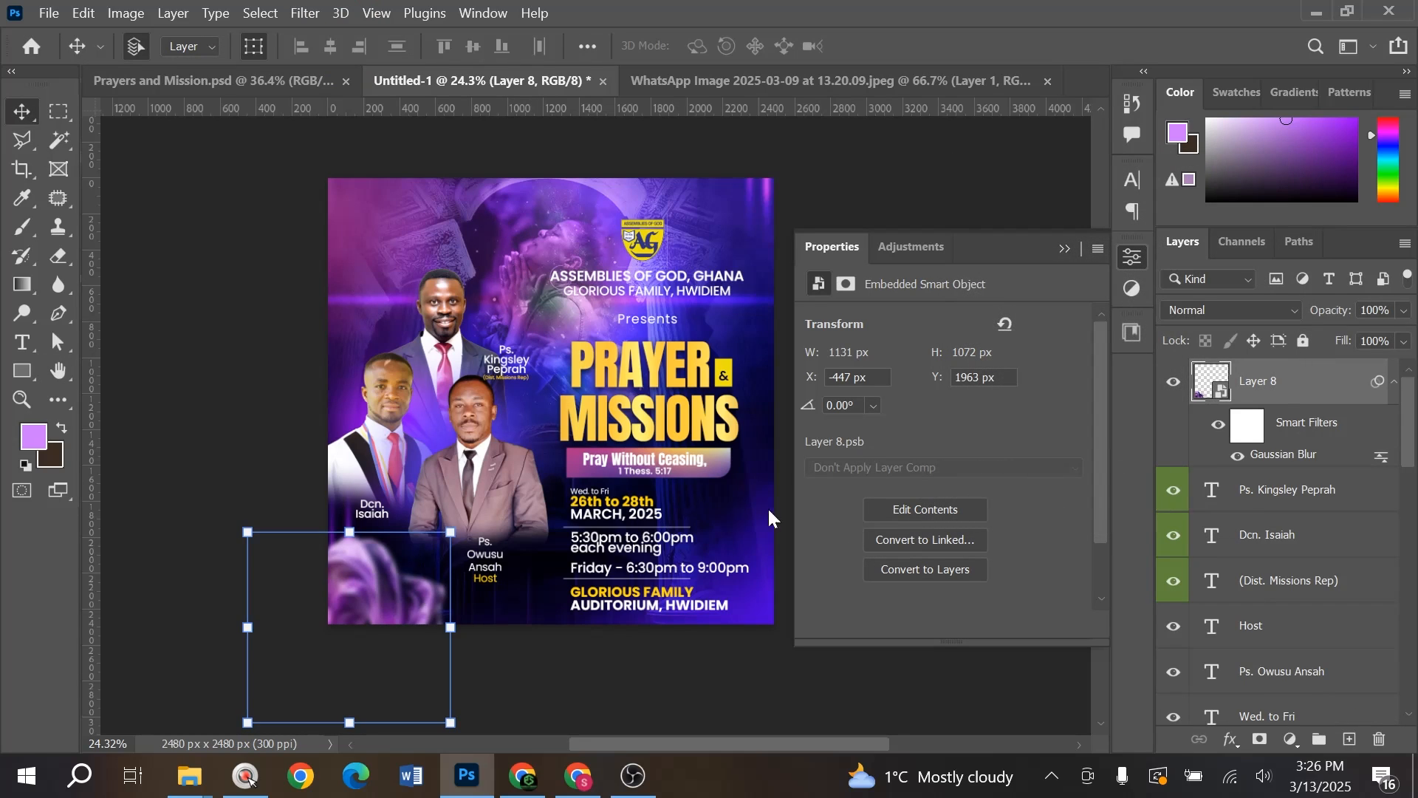
{"action": "left_click_drag", "start_coordinate": [420, 611], "coordinate": [426, 614]}
{"action": "left_click", "coordinate": [256, 82]}
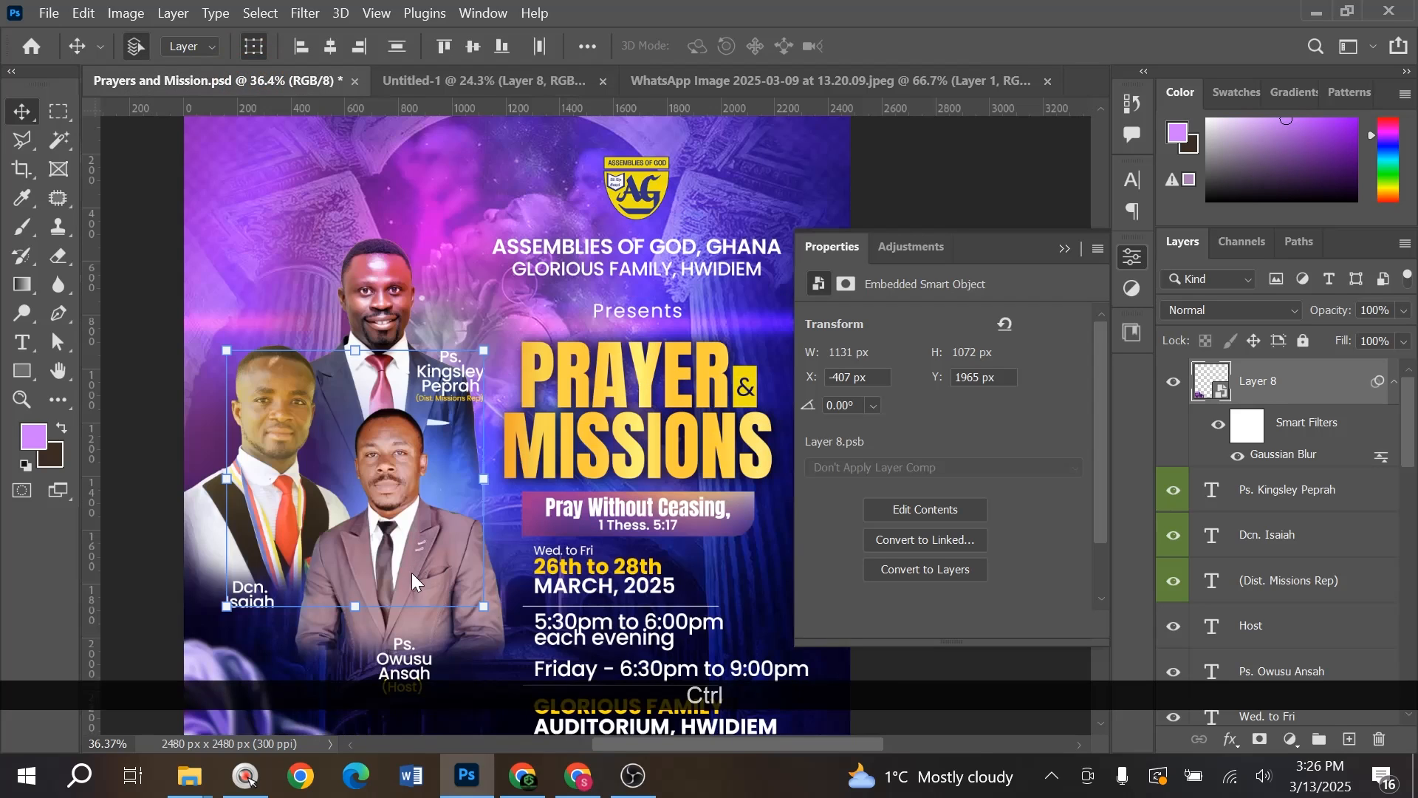
{"action": "scroll", "coordinate": [303, 653], "scroll_direction": "down", "scroll_amount": 1}
{"action": "key", "text": "ctrl+0"}
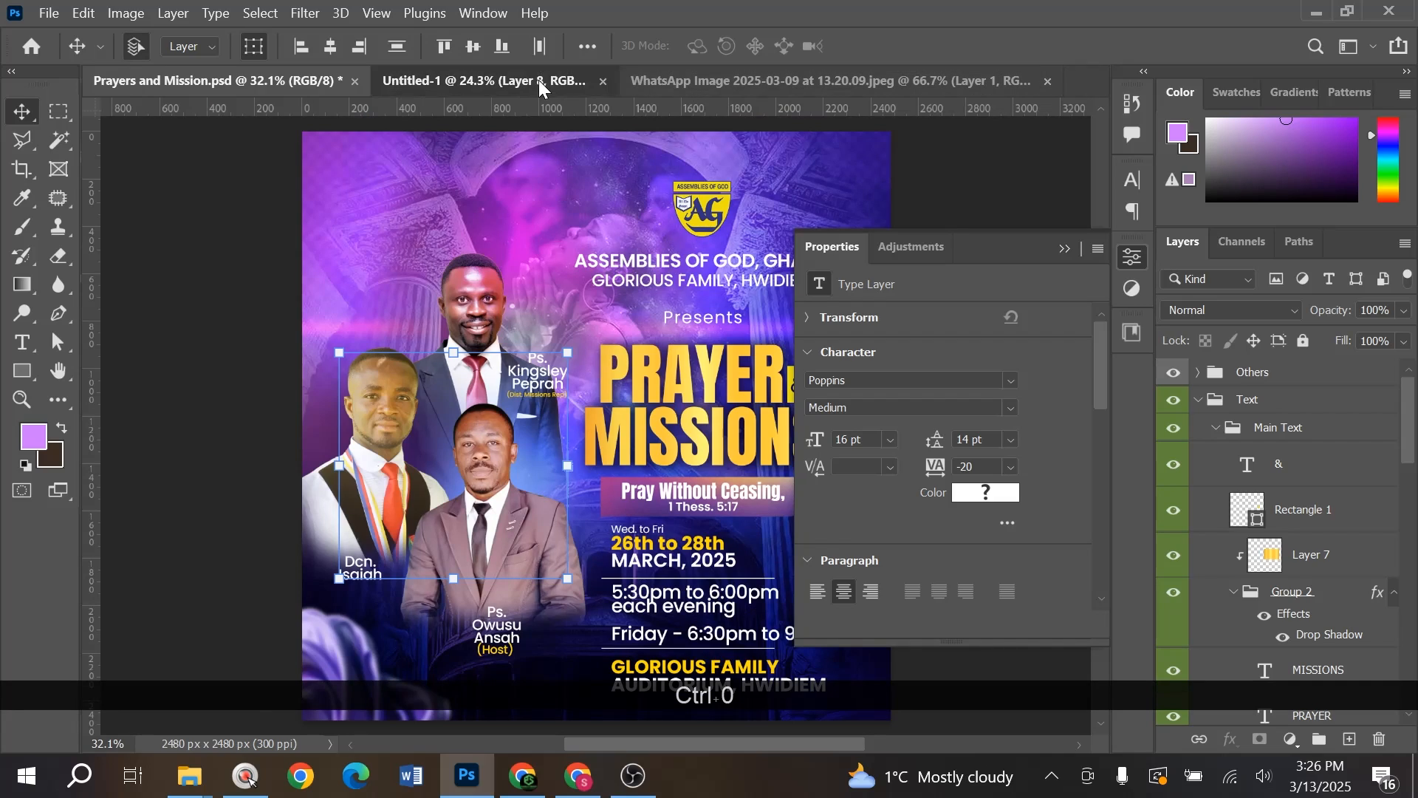
{"action": "left_click", "coordinate": [518, 81]}
{"action": "scroll", "coordinate": [555, 478], "scroll_direction": "down", "scroll_amount": 1}
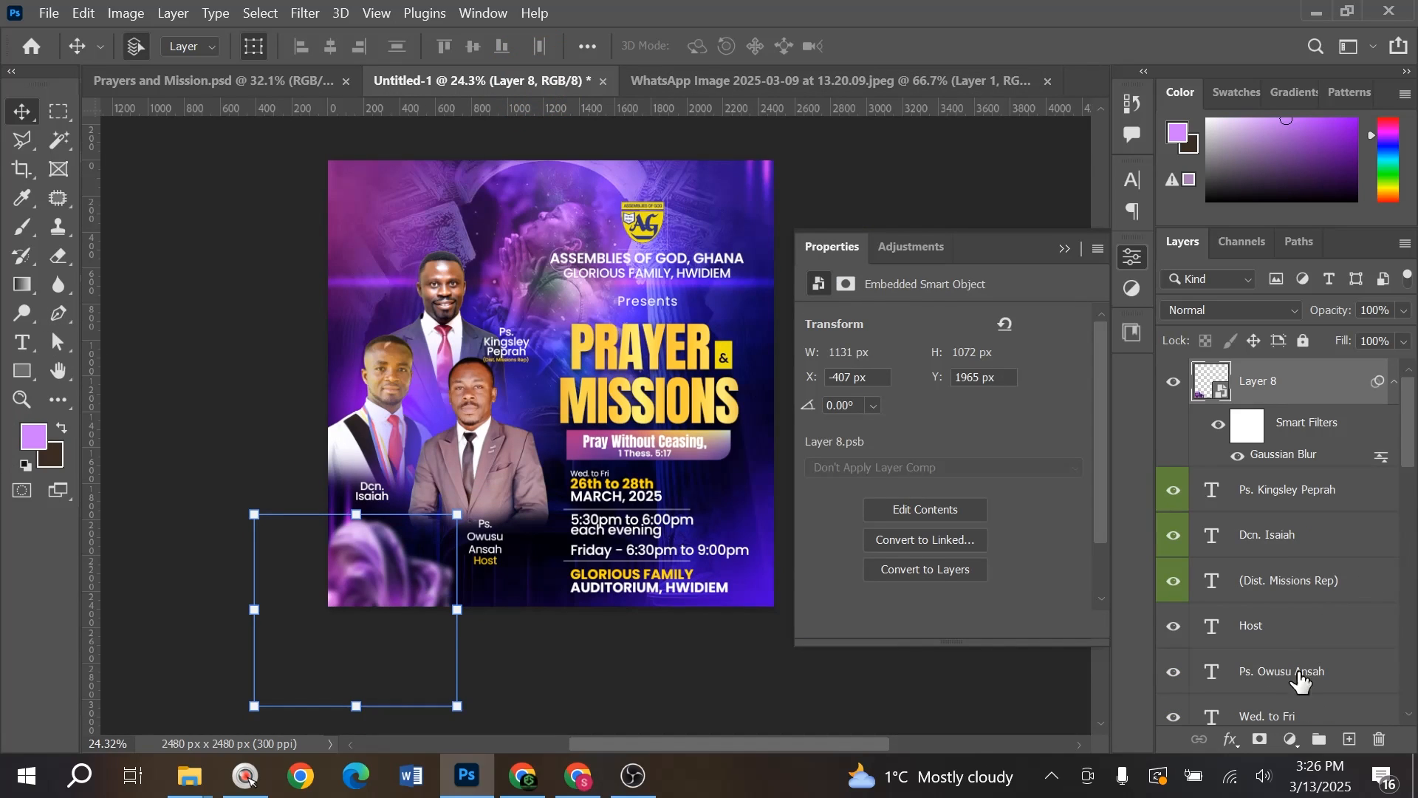
{"action": "left_click", "coordinate": [1289, 739]}
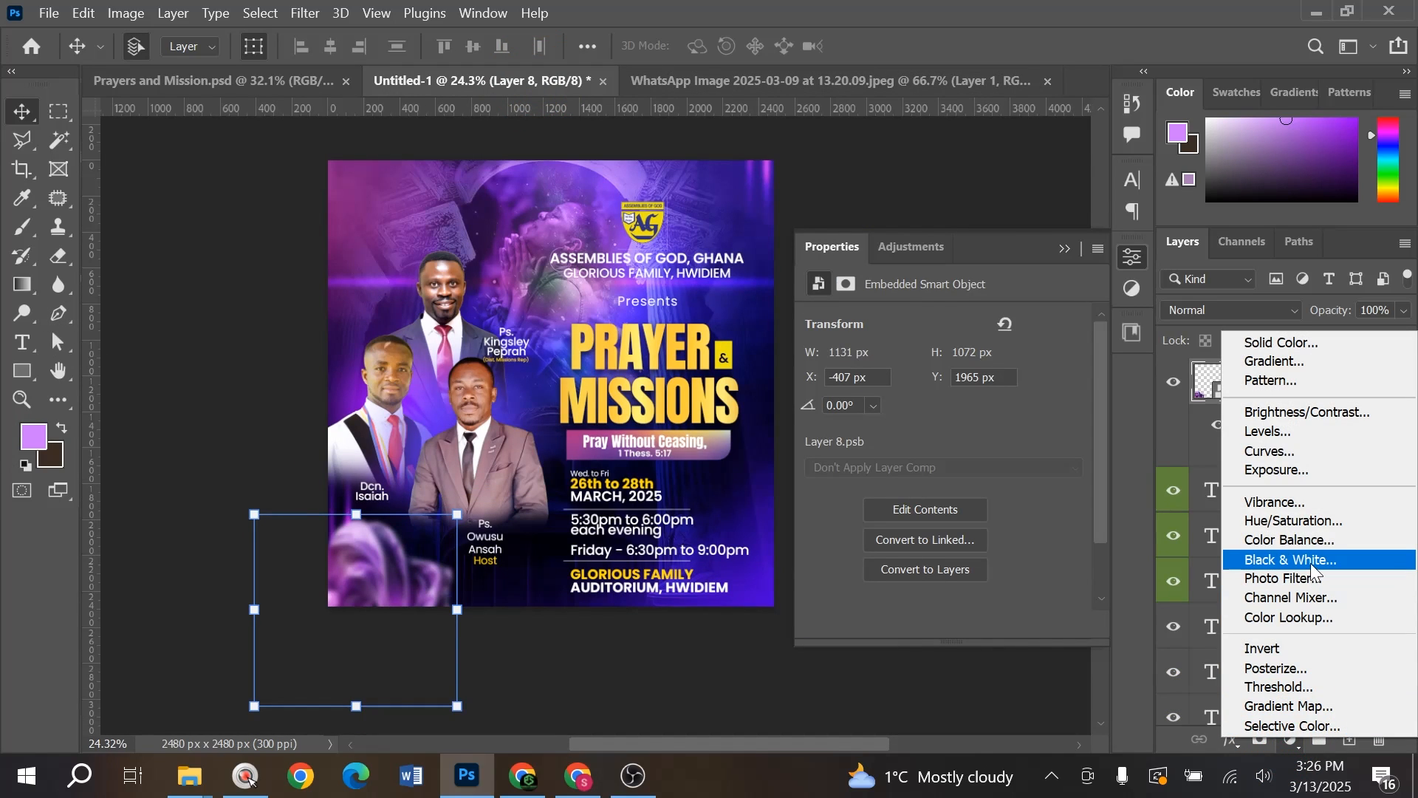
- Add a Hue/Saturation adjustment clipped to Layer 8 with hue shifted to -37
{"action": "left_click", "coordinate": [1301, 521]}
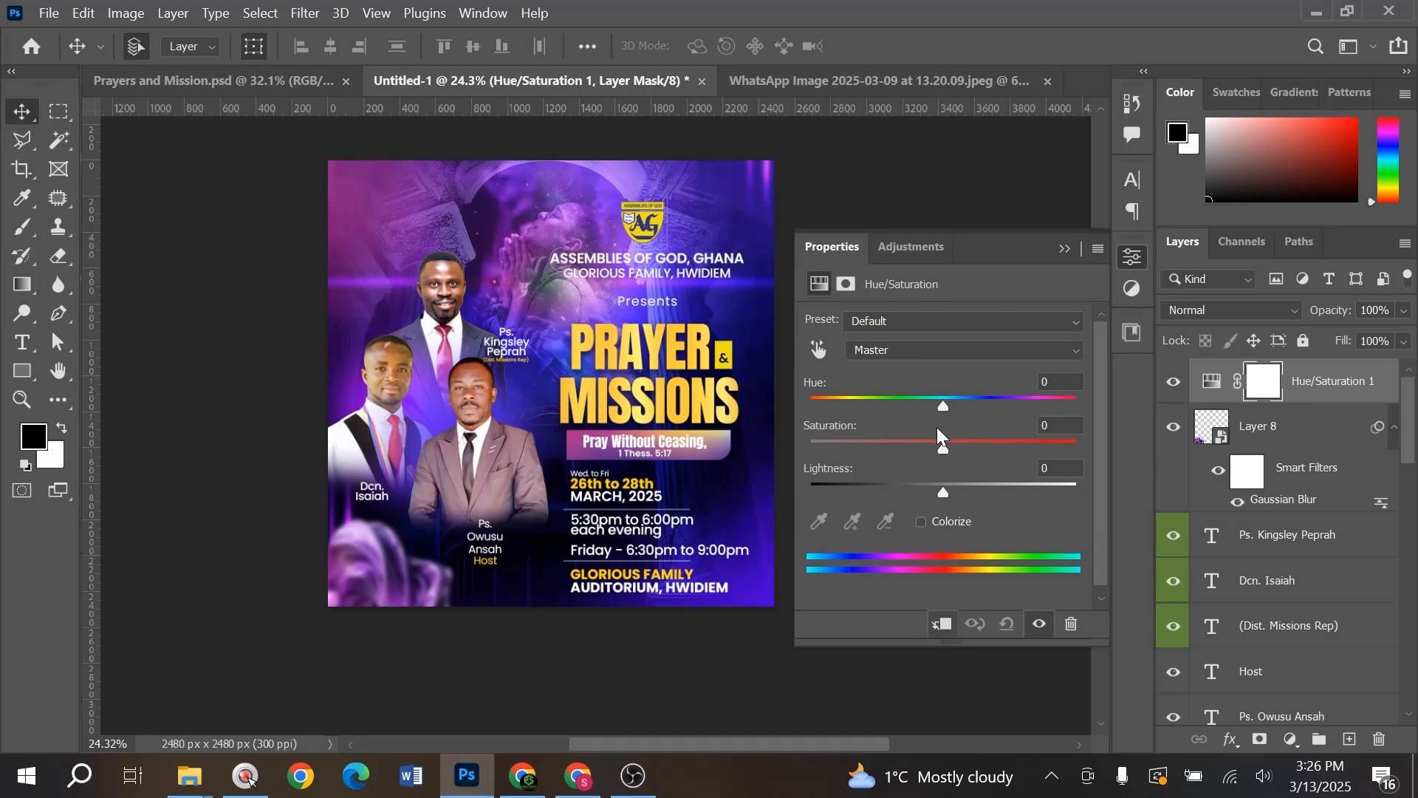
{"action": "left_click_drag", "start_coordinate": [943, 407], "coordinate": [919, 424]}
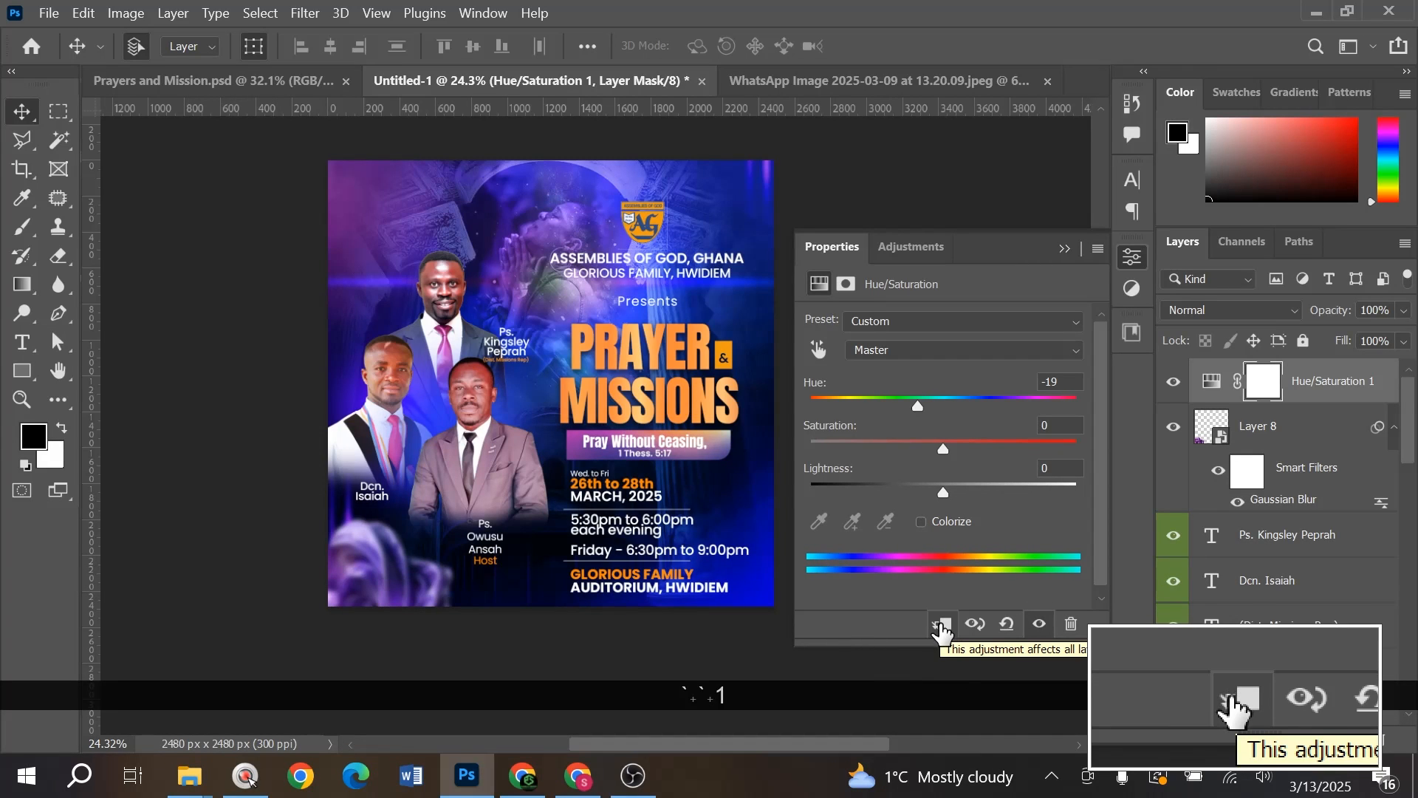
{"action": "left_click", "coordinate": [942, 627]}
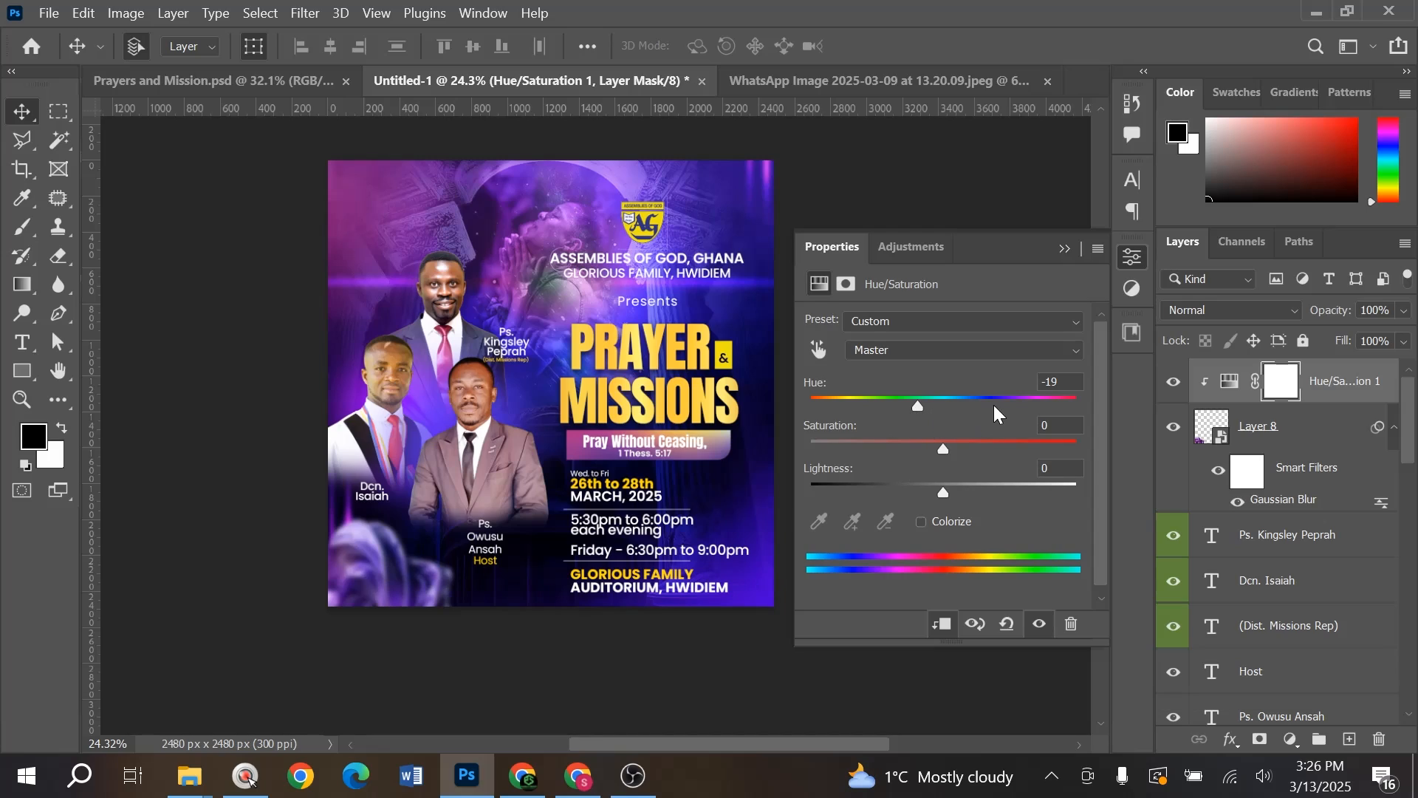
{"action": "mouse_move", "coordinate": [921, 414]}
{"action": "left_mouse_down"}
{"action": "mouse_move", "coordinate": [979, 413]}
{"action": "mouse_move", "coordinate": [847, 422]}
{"action": "mouse_move", "coordinate": [899, 423]}
{"action": "left_mouse_up"}
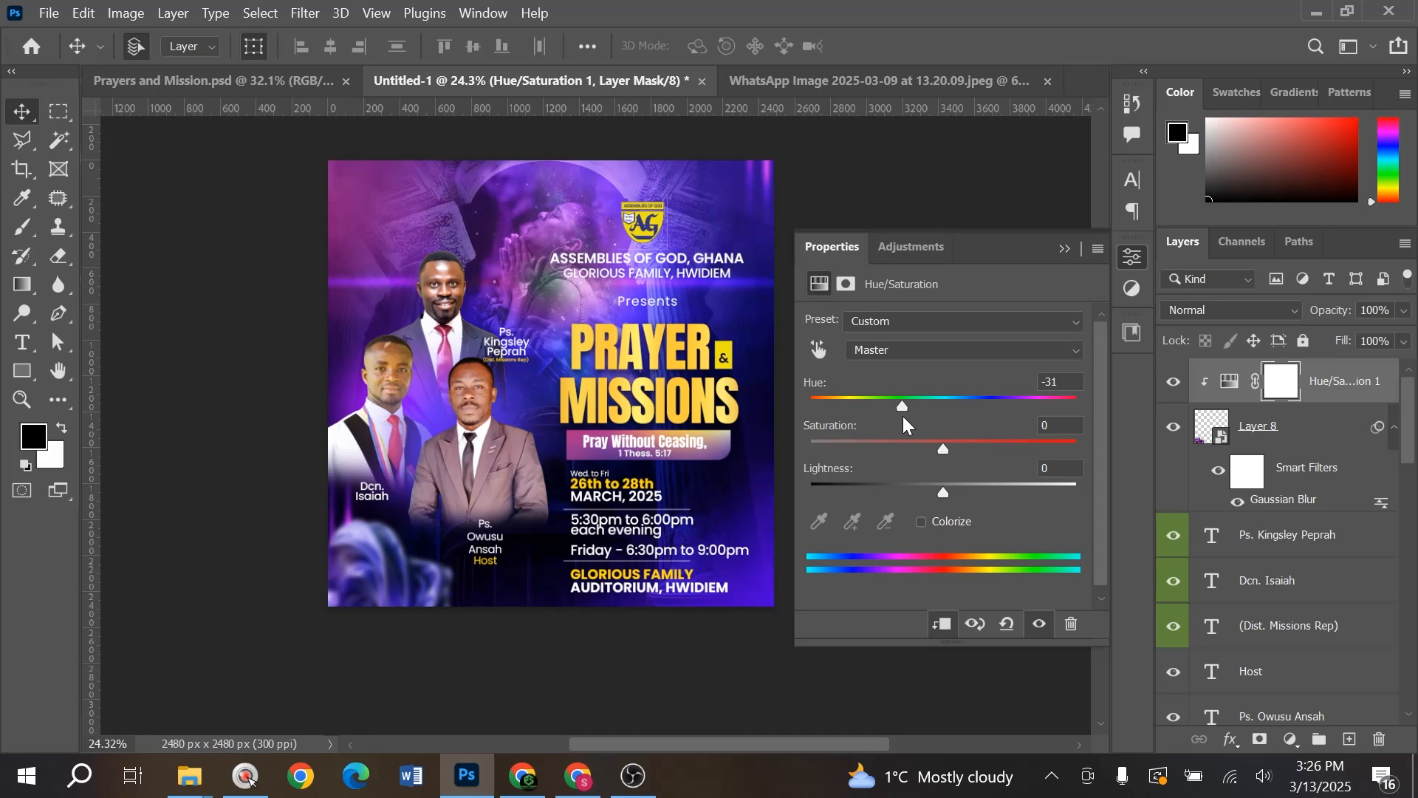
{"action": "left_click", "coordinate": [1064, 250]}
{"action": "left_click", "coordinate": [979, 289], "text": "ctrl"}
{"action": "key", "text": "ctrl+0"}
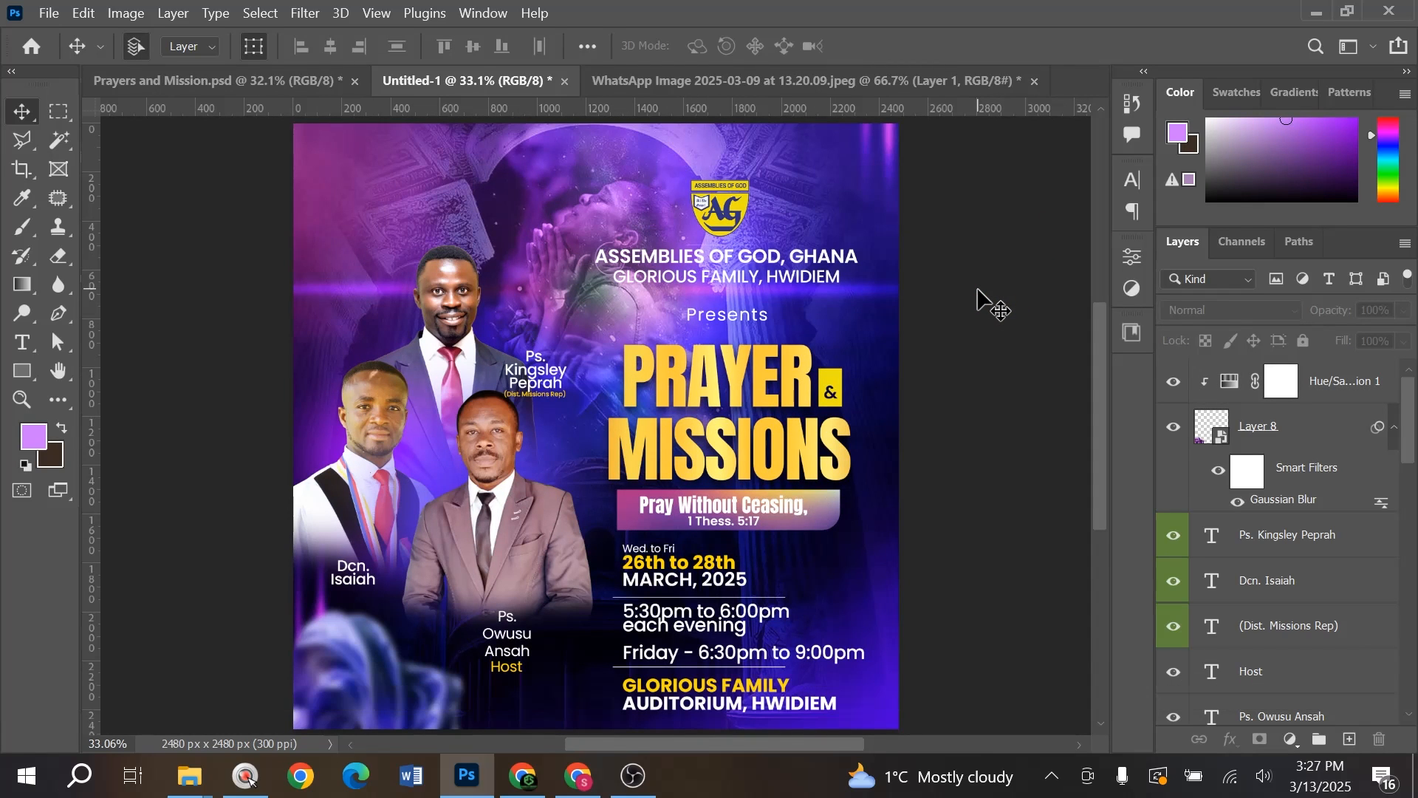
{"action": "left_click", "coordinate": [255, 82]}
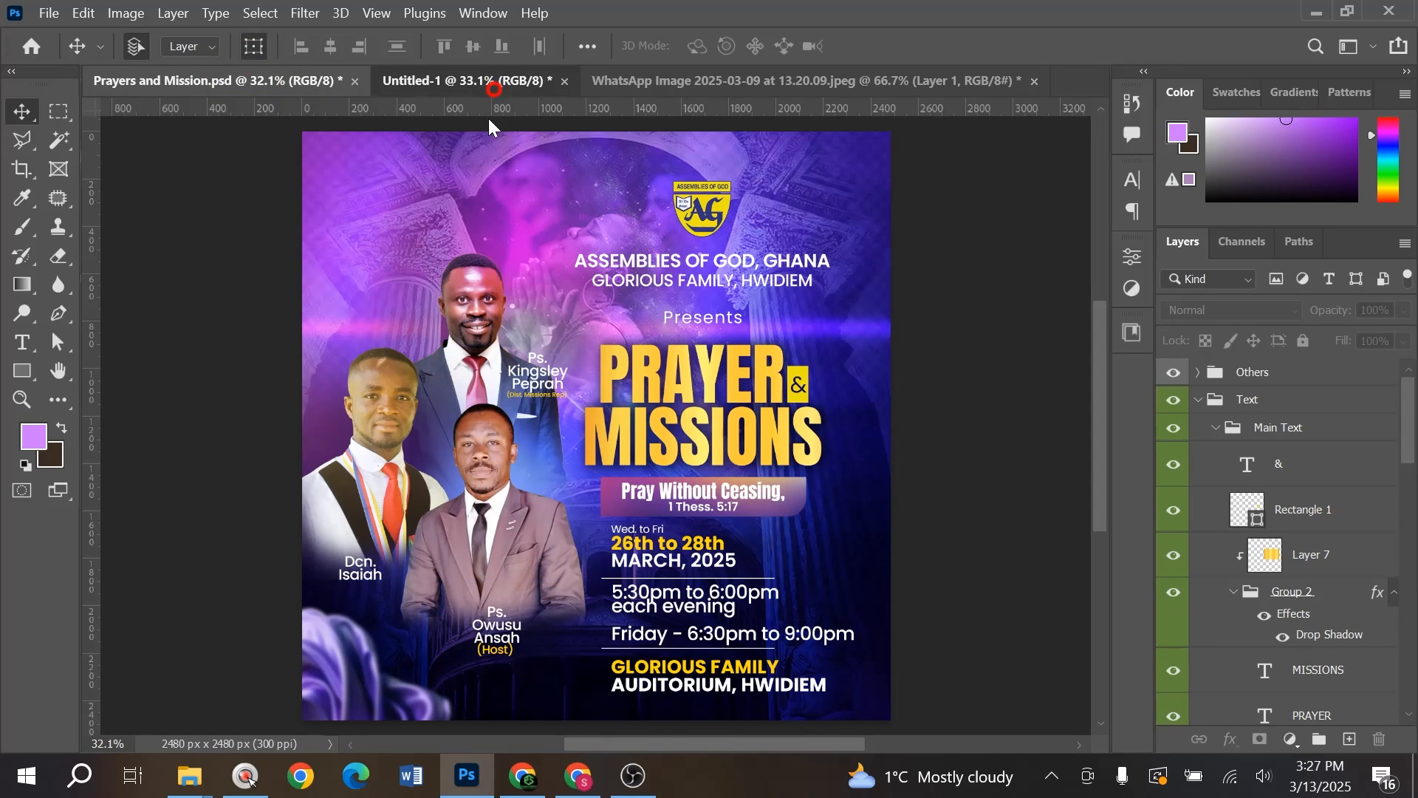
{"action": "left_click", "coordinate": [467, 82]}
{"action": "left_click", "coordinate": [251, 81]}
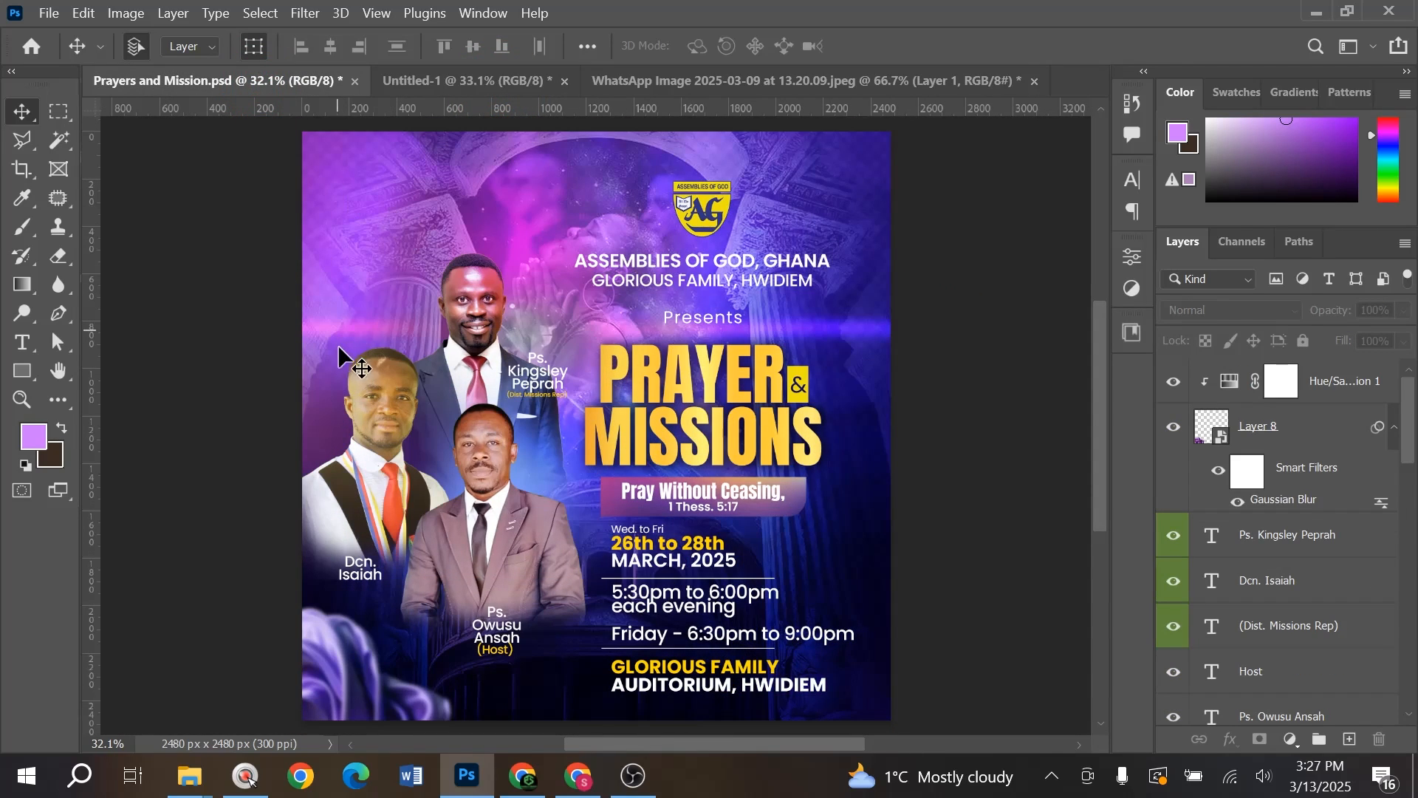
{"action": "left_click_drag", "start_coordinate": [336, 262], "coordinate": [578, 261]}
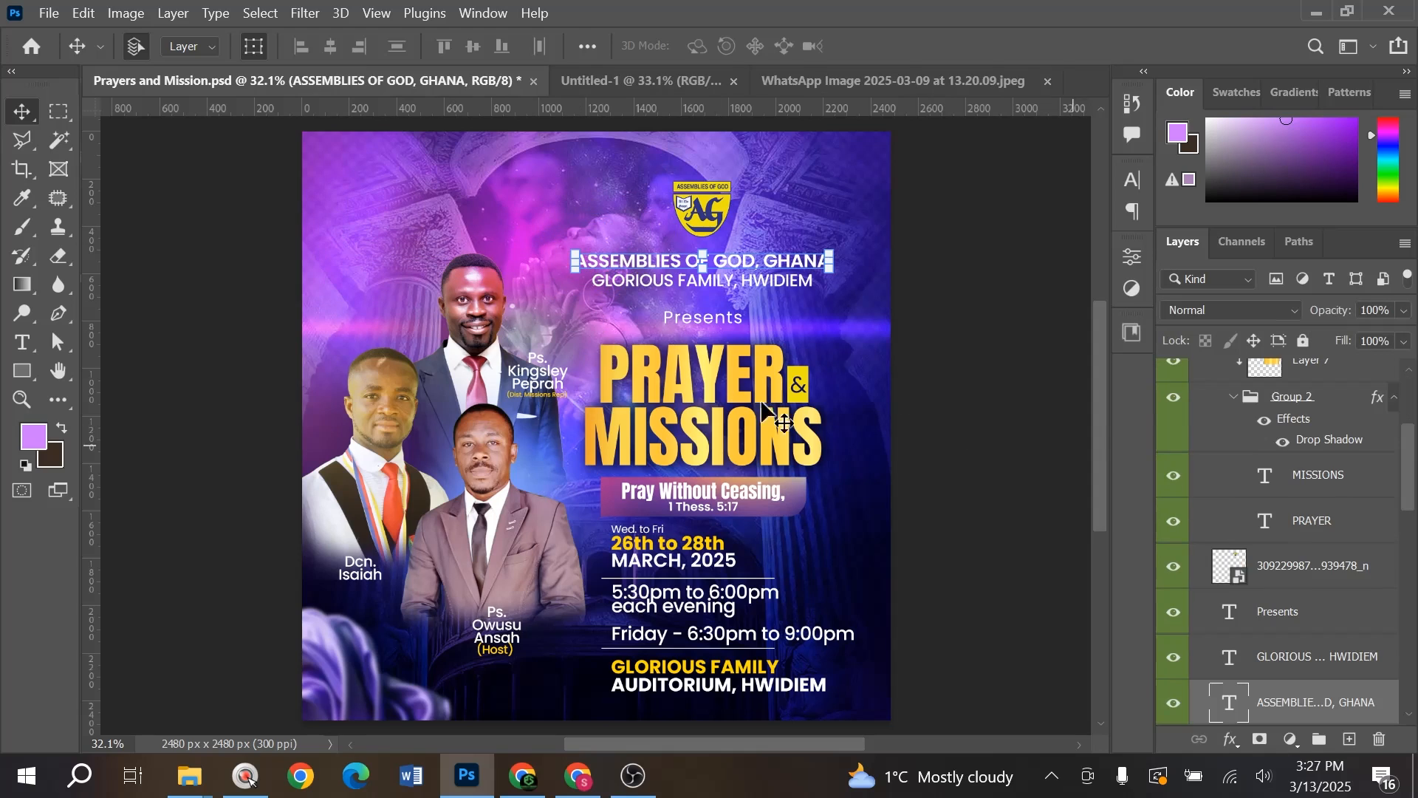
{"action": "left_click_drag", "start_coordinate": [330, 291], "coordinate": [512, 326]}
{"action": "scroll", "coordinate": [1236, 537], "scroll_direction": "down", "scroll_amount": 6}
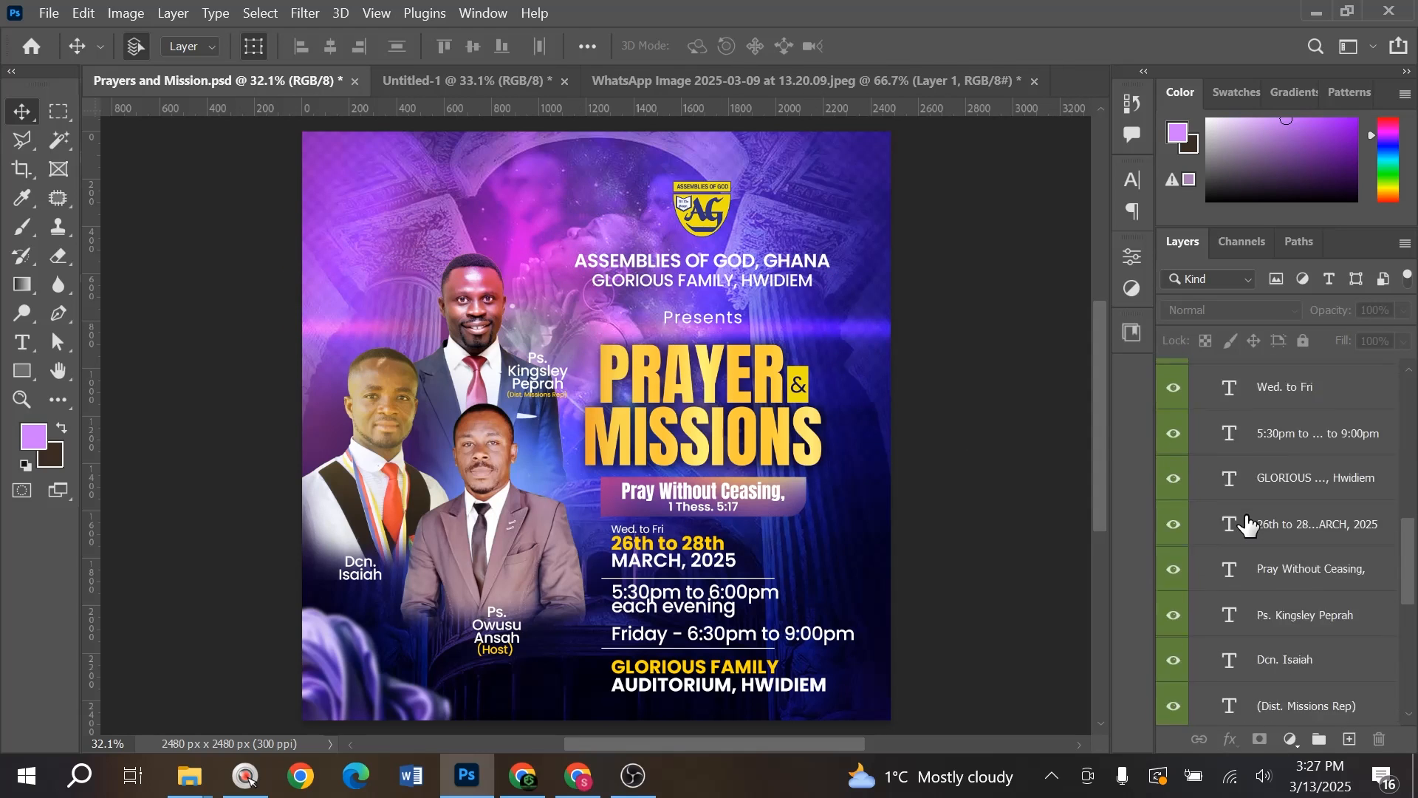
{"action": "scroll", "coordinate": [1262, 501], "scroll_direction": "up", "scroll_amount": 5}
{"action": "scroll", "coordinate": [1262, 505], "scroll_direction": "up", "scroll_amount": 5}
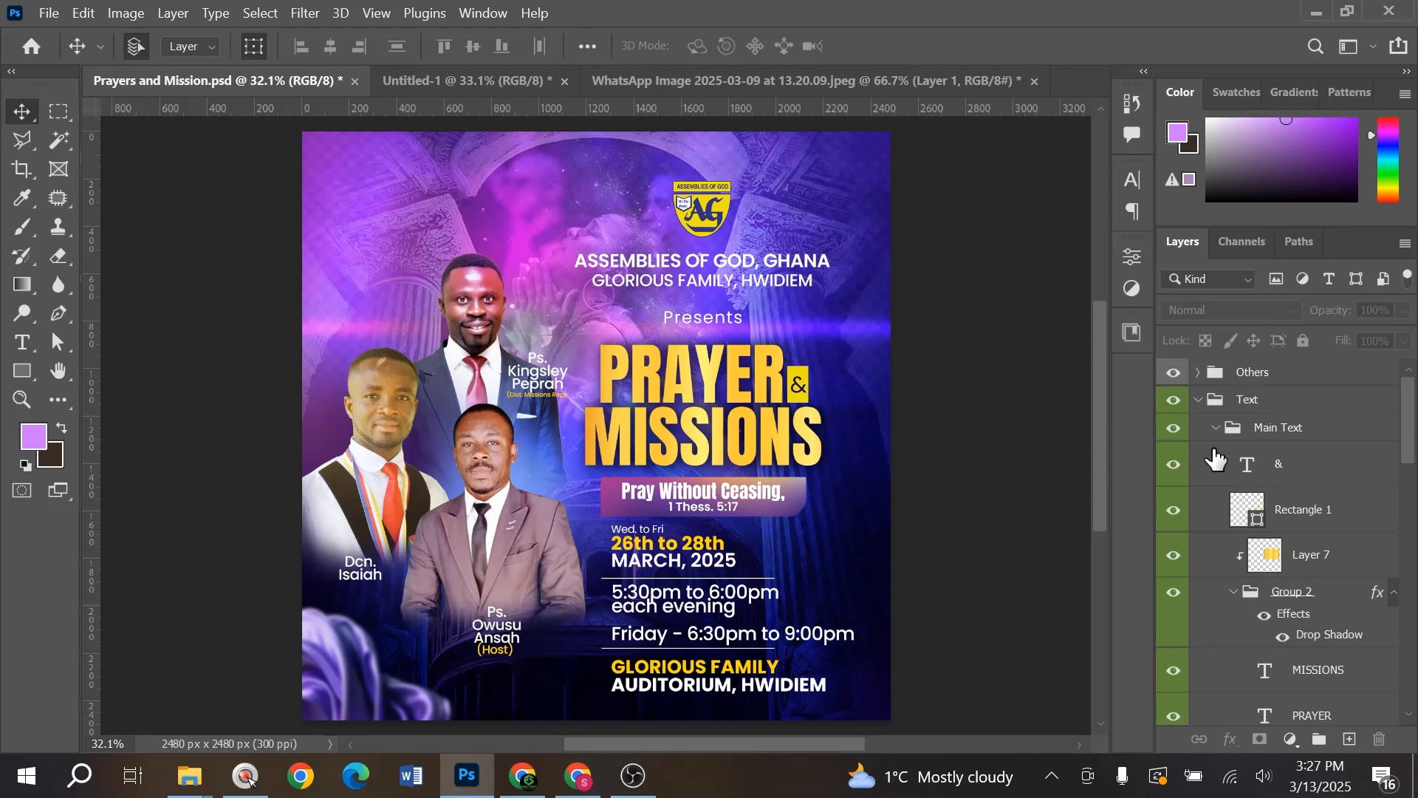
{"action": "left_click", "coordinate": [1198, 400]}
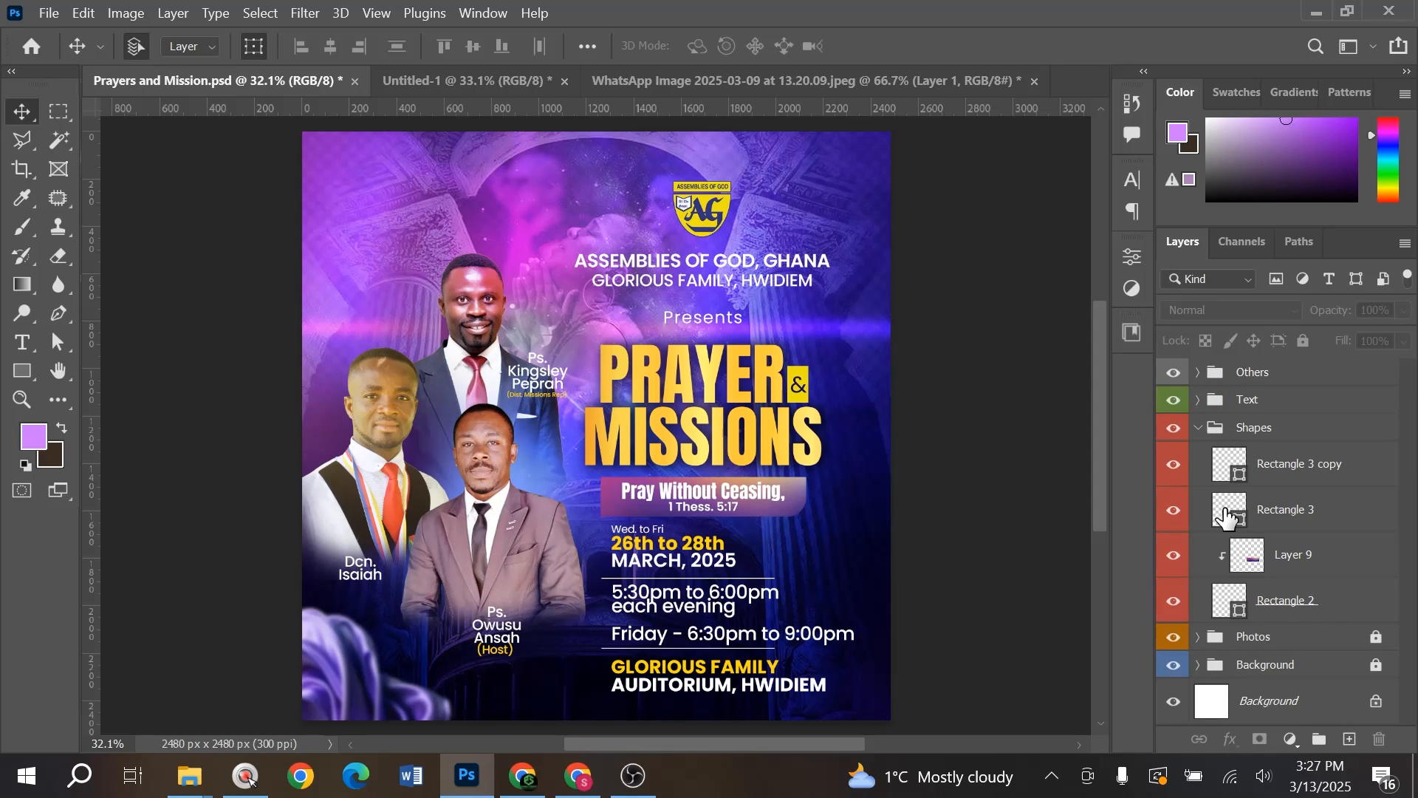
{"action": "left_click", "coordinate": [1376, 637]}
{"action": "left_click_drag", "start_coordinate": [319, 275], "coordinate": [339, 300]}
{"action": "key", "text": "ctrl+z"}
{"action": "key", "text": "ctrl+z"}
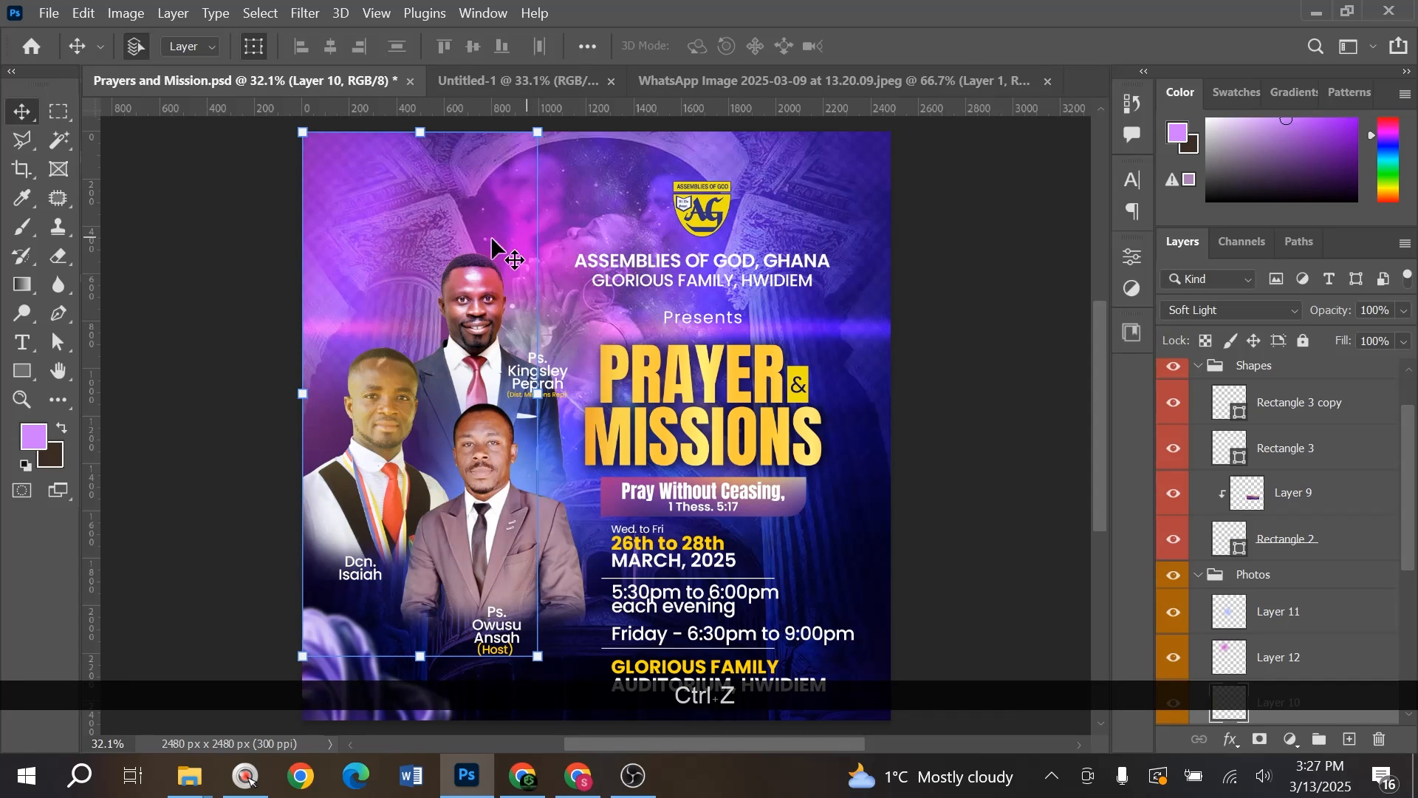
{"action": "key", "text": "ctrl+z"}
{"action": "key", "text": "ctrl+z"}
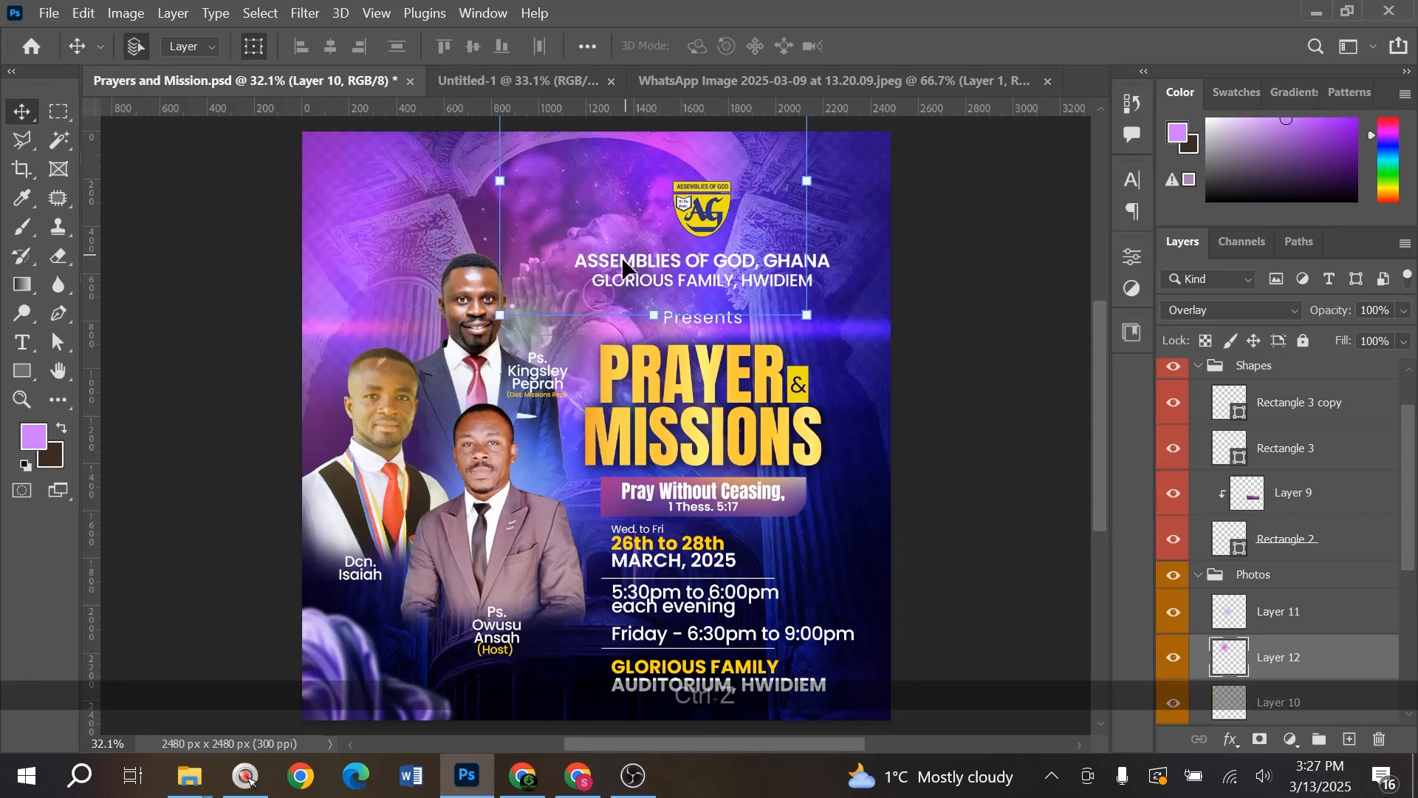
{"action": "left_click", "coordinate": [529, 84]}
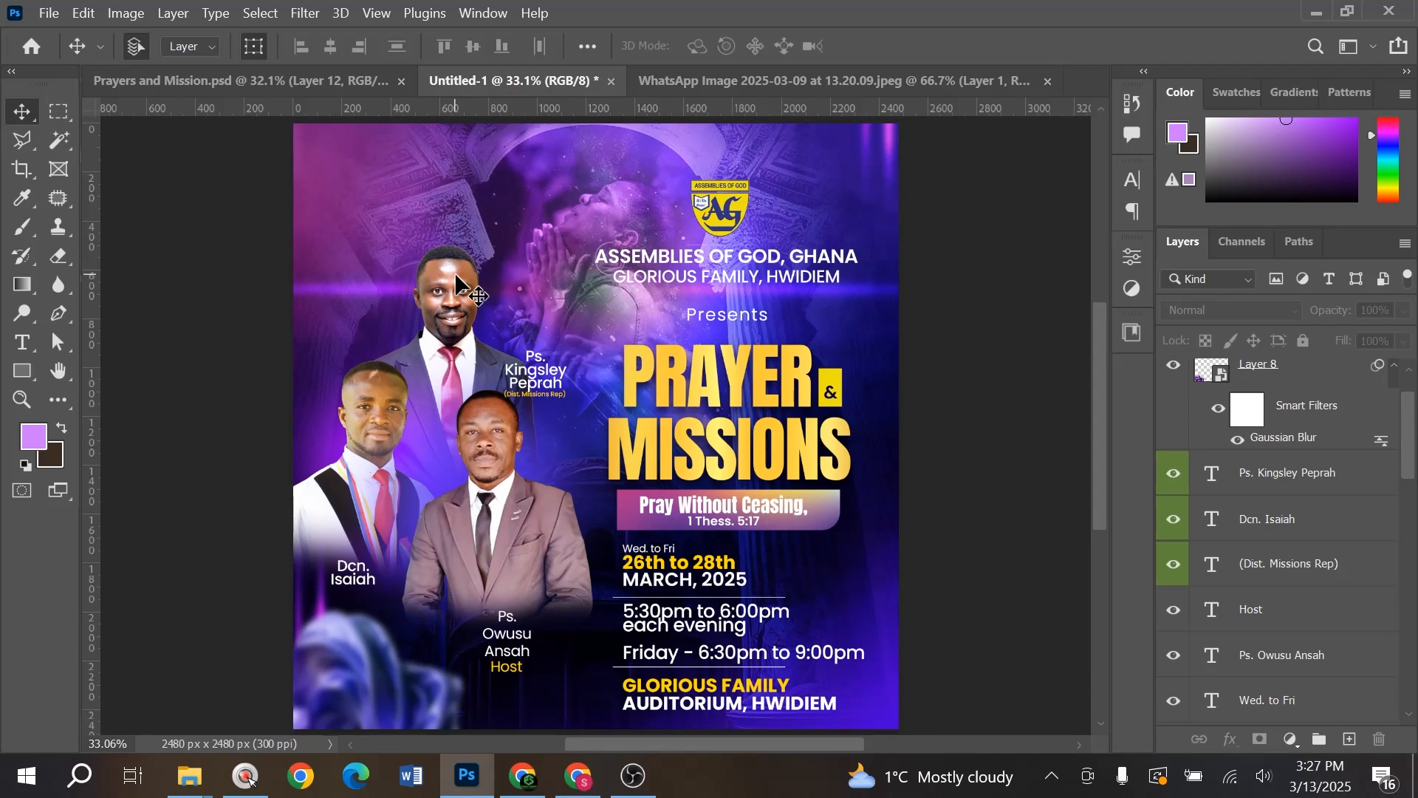
- Add a new layer above the top man's photo and brush a soft pink glow near the top
{"action": "left_click", "coordinate": [471, 304]}
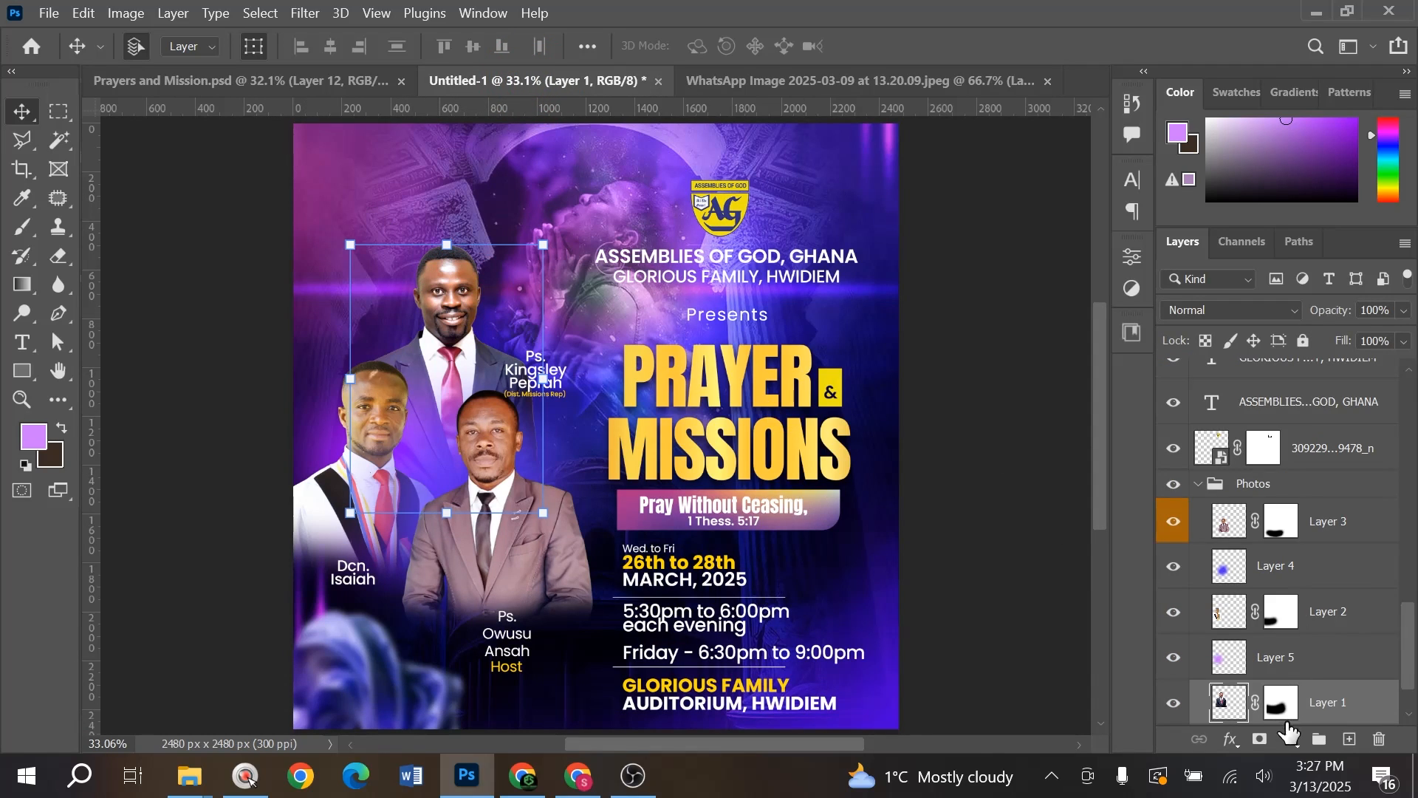
{"action": "left_click", "coordinate": [1345, 740]}
{"action": "key", "text": "b"}
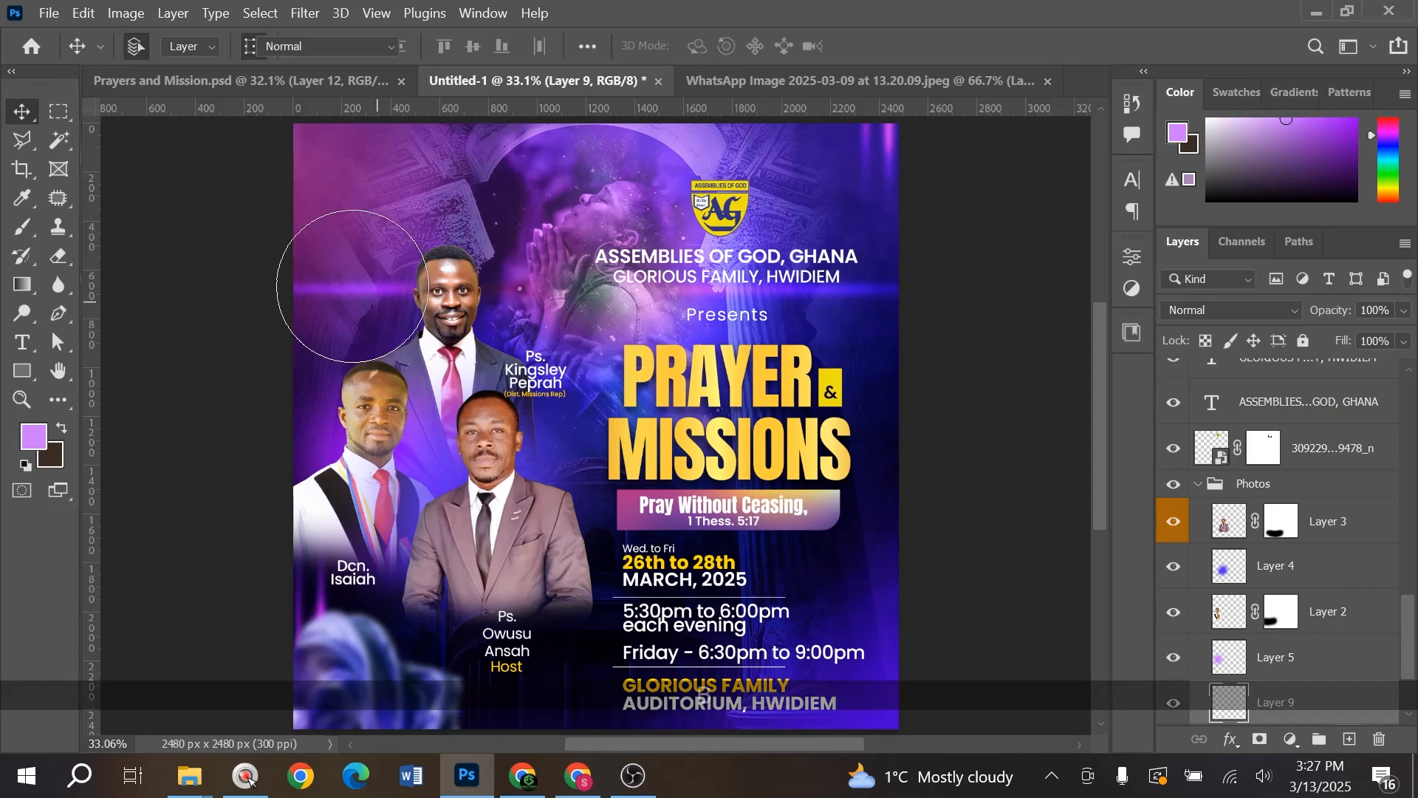
{"action": "left_click", "coordinate": [359, 164], "text": "alt"}
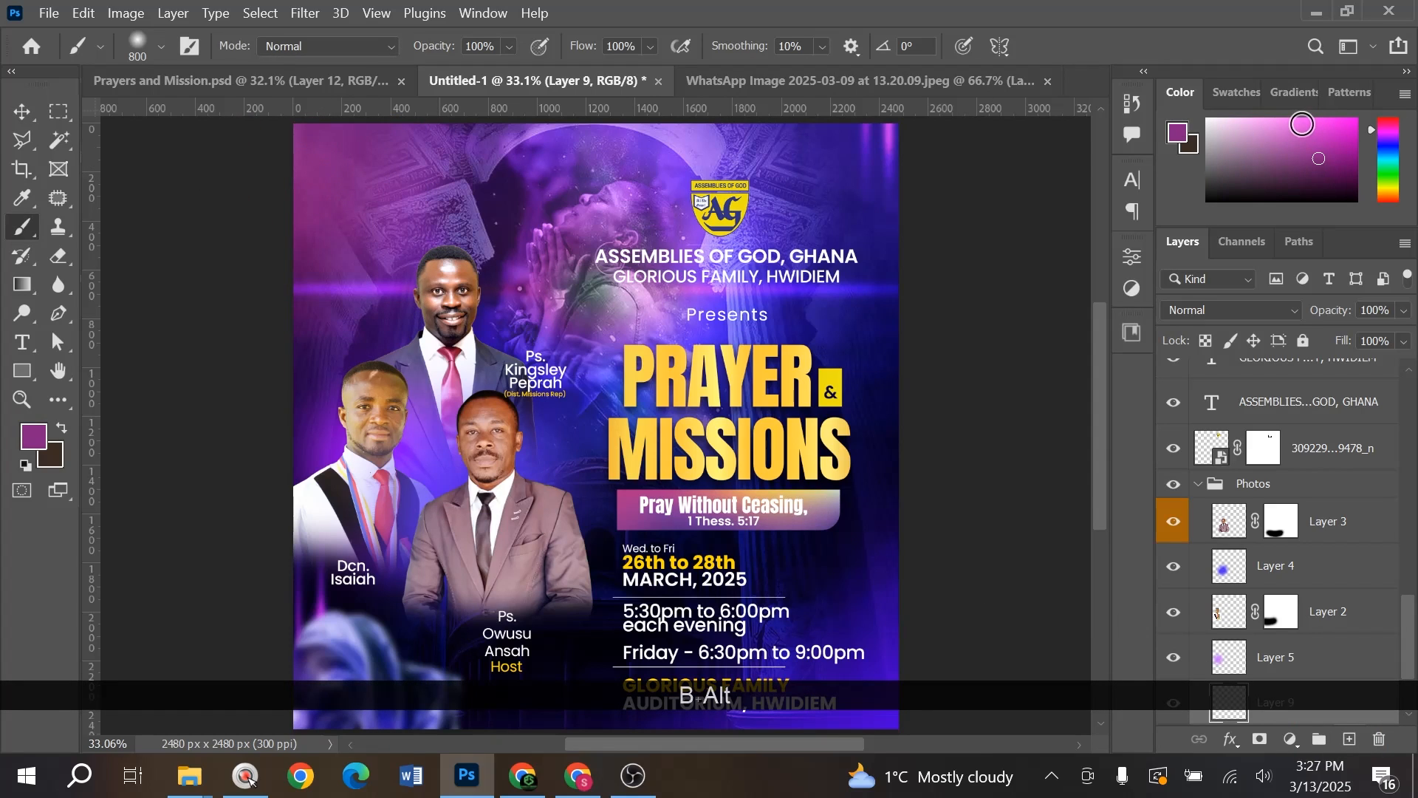
{"action": "left_click", "coordinate": [1302, 124]}
{"action": "left_click", "coordinate": [484, 236]}
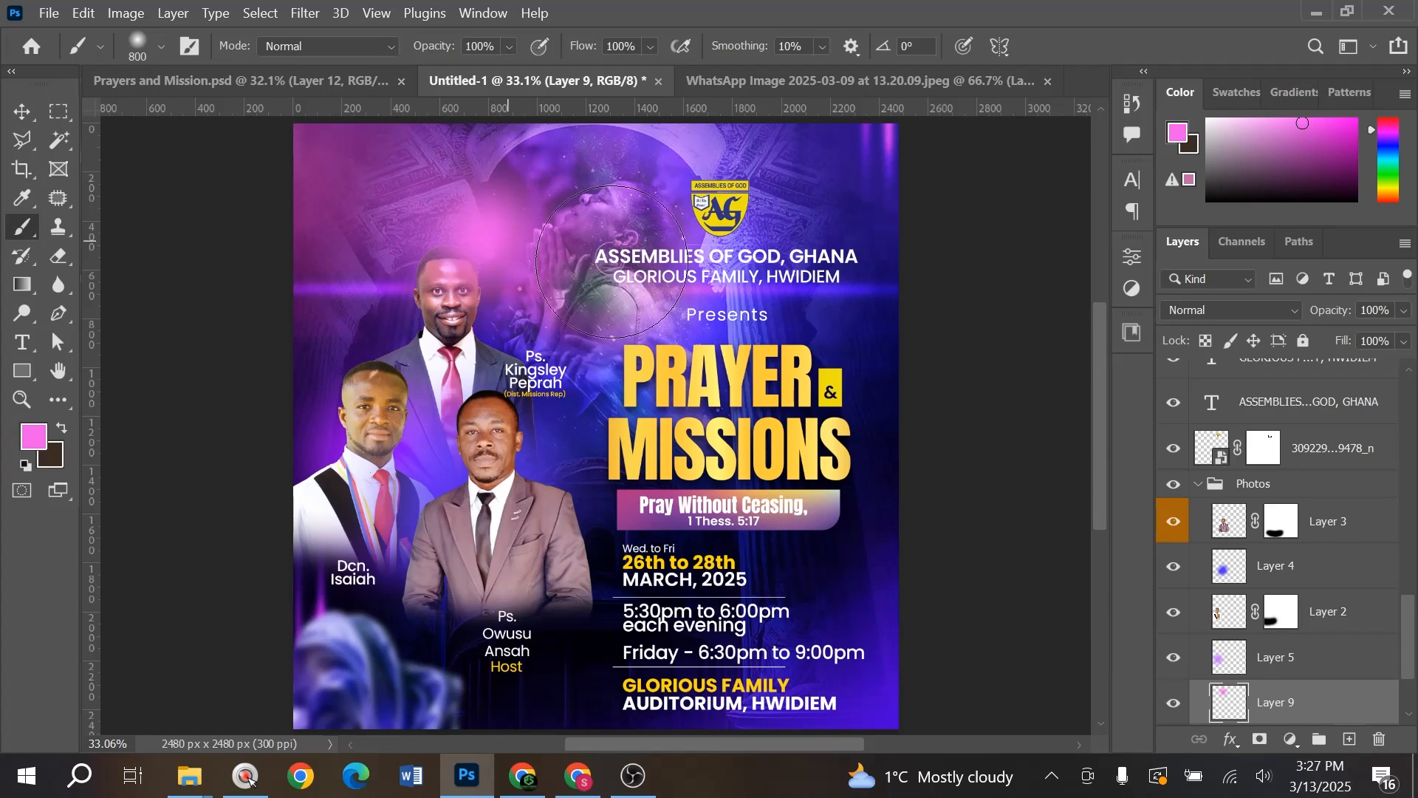
- Set the glow layer to Overlay, pick a light violet colour, and undo the extra stroke
{"action": "left_click", "coordinate": [1230, 310]}
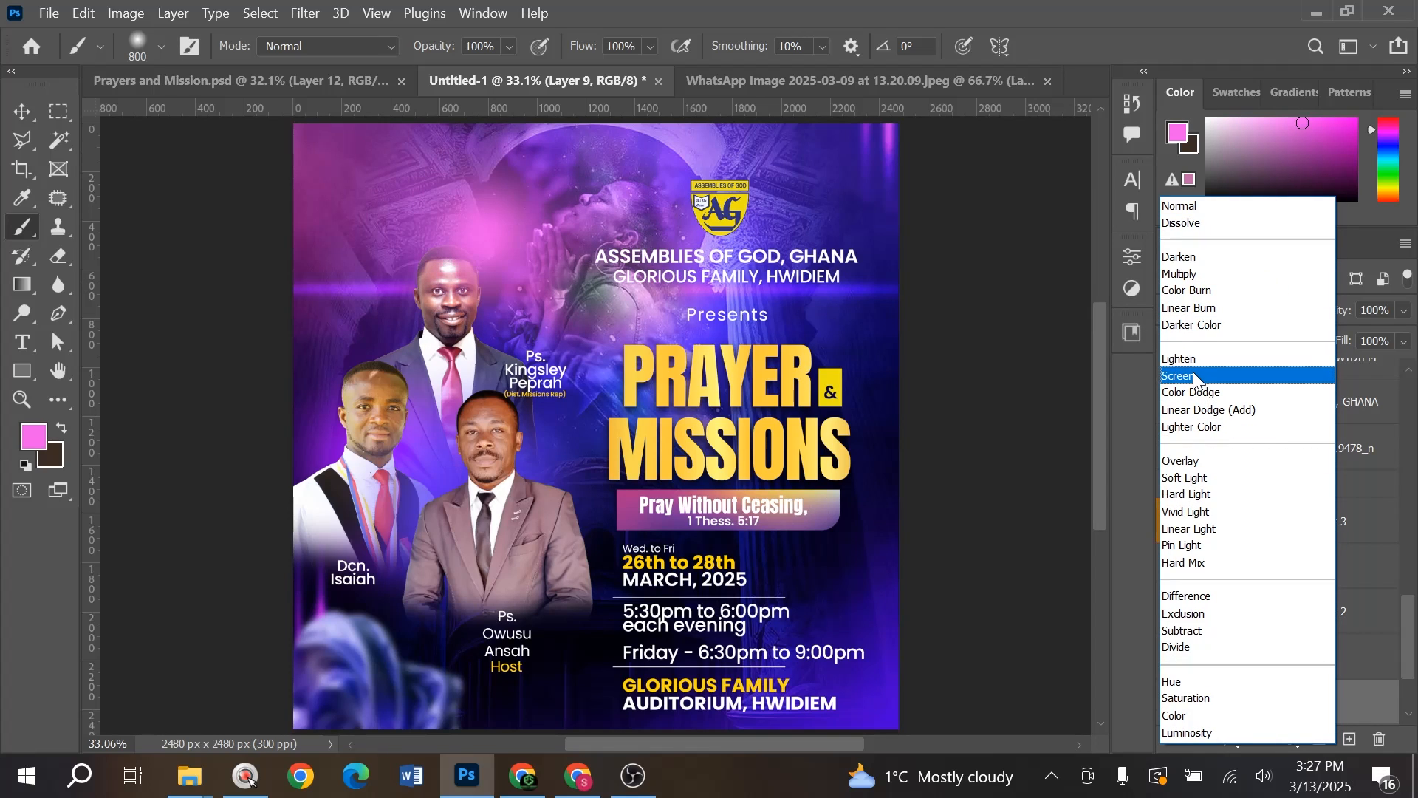
{"action": "left_click", "coordinate": [1195, 466]}
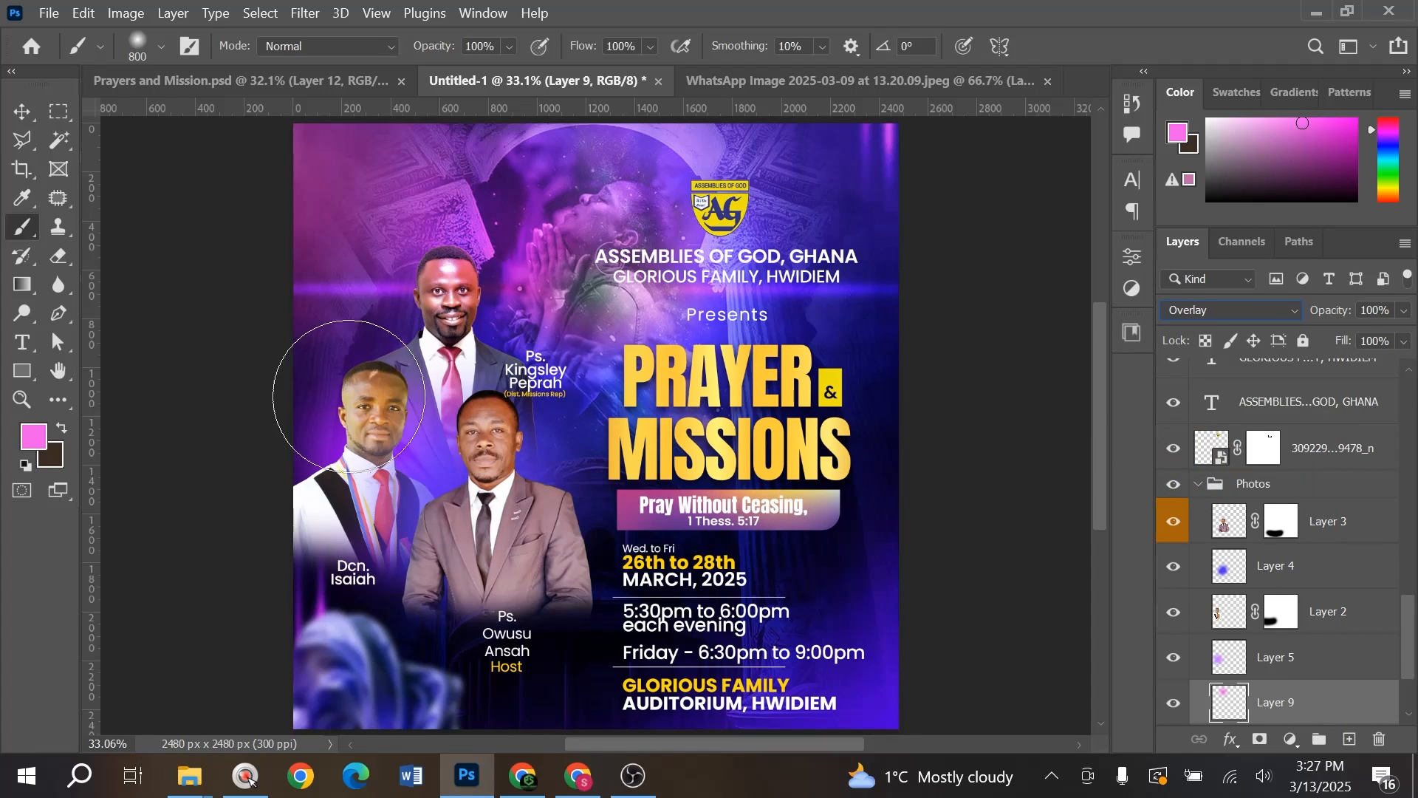
{"action": "left_click", "coordinate": [331, 415], "text": "alt"}
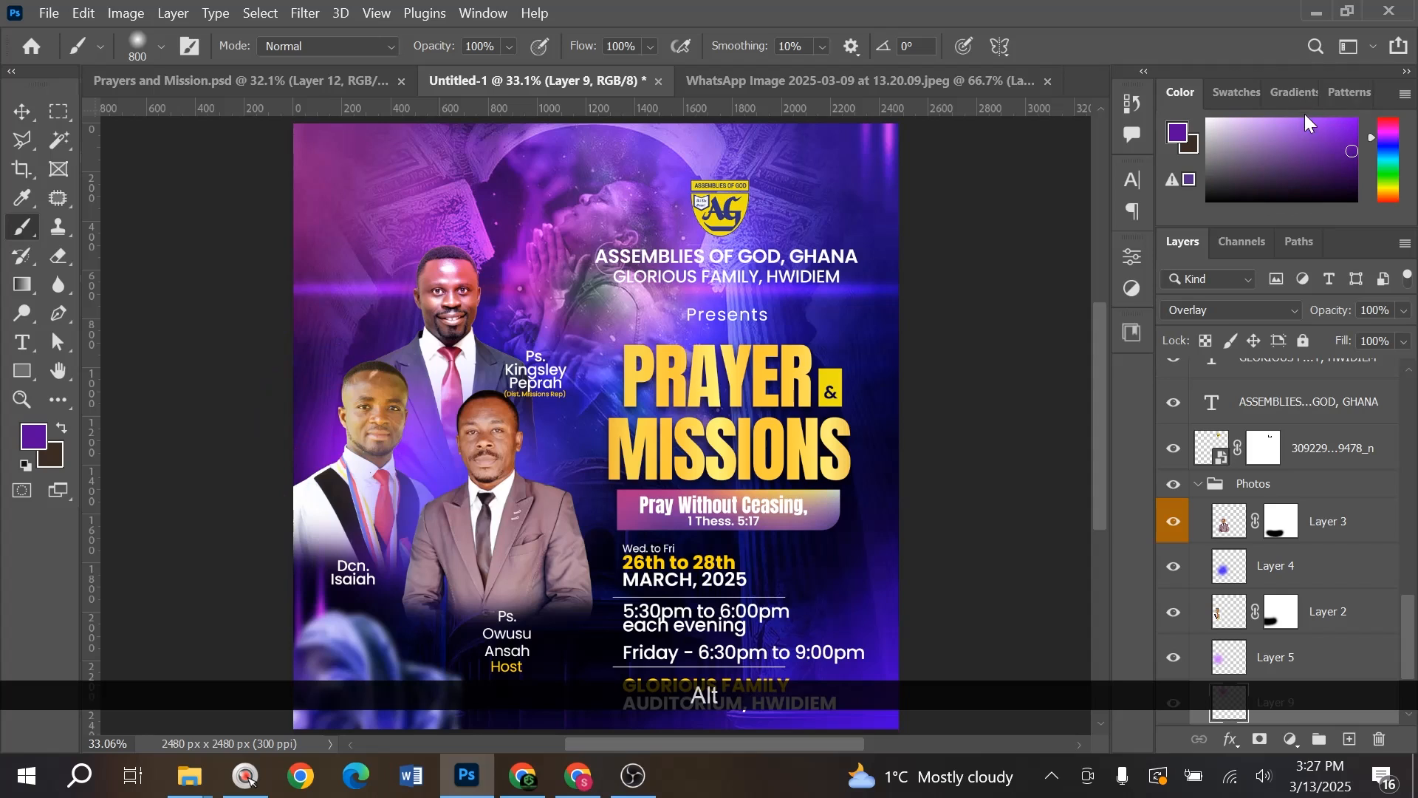
{"action": "left_click", "coordinate": [1290, 126]}
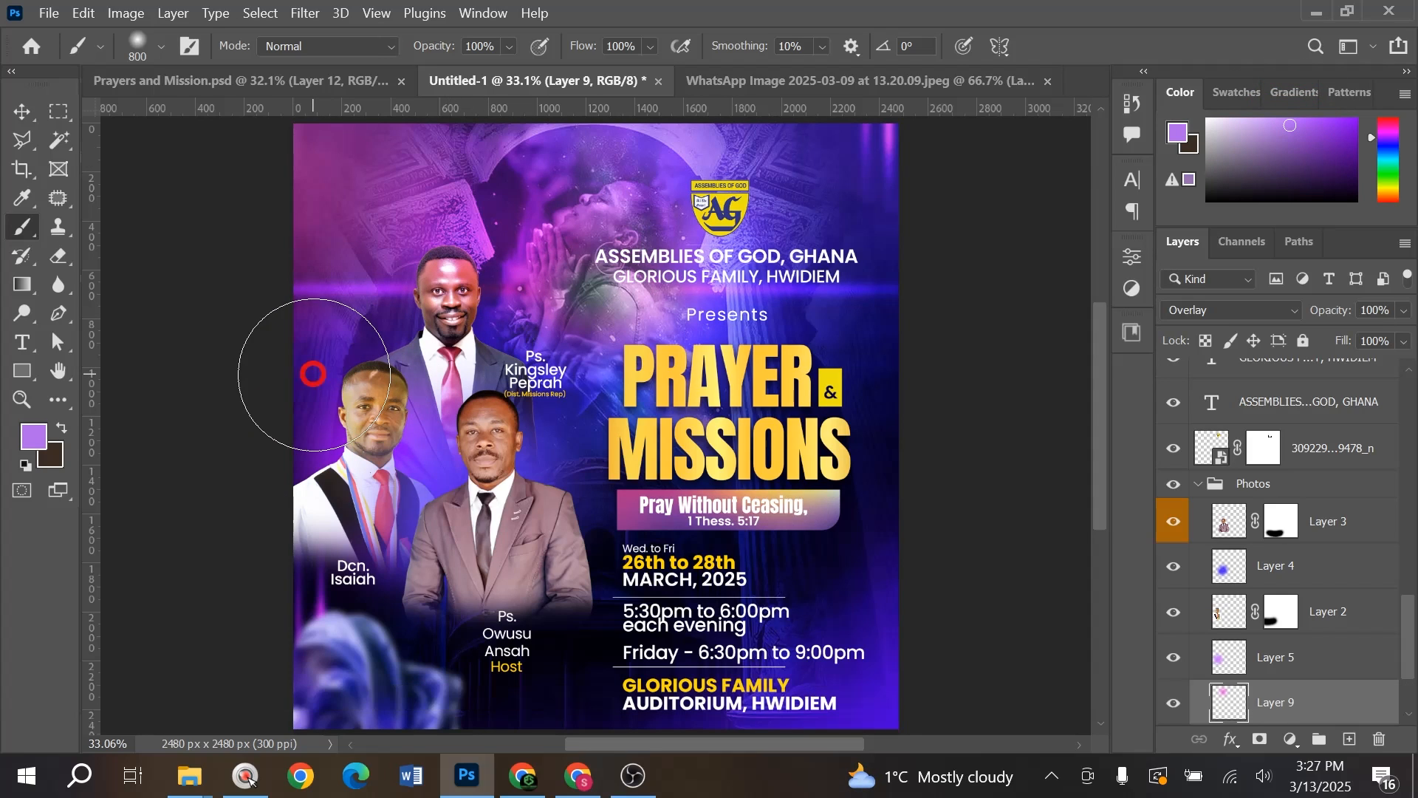
{"action": "key", "text": "ctrl+z"}
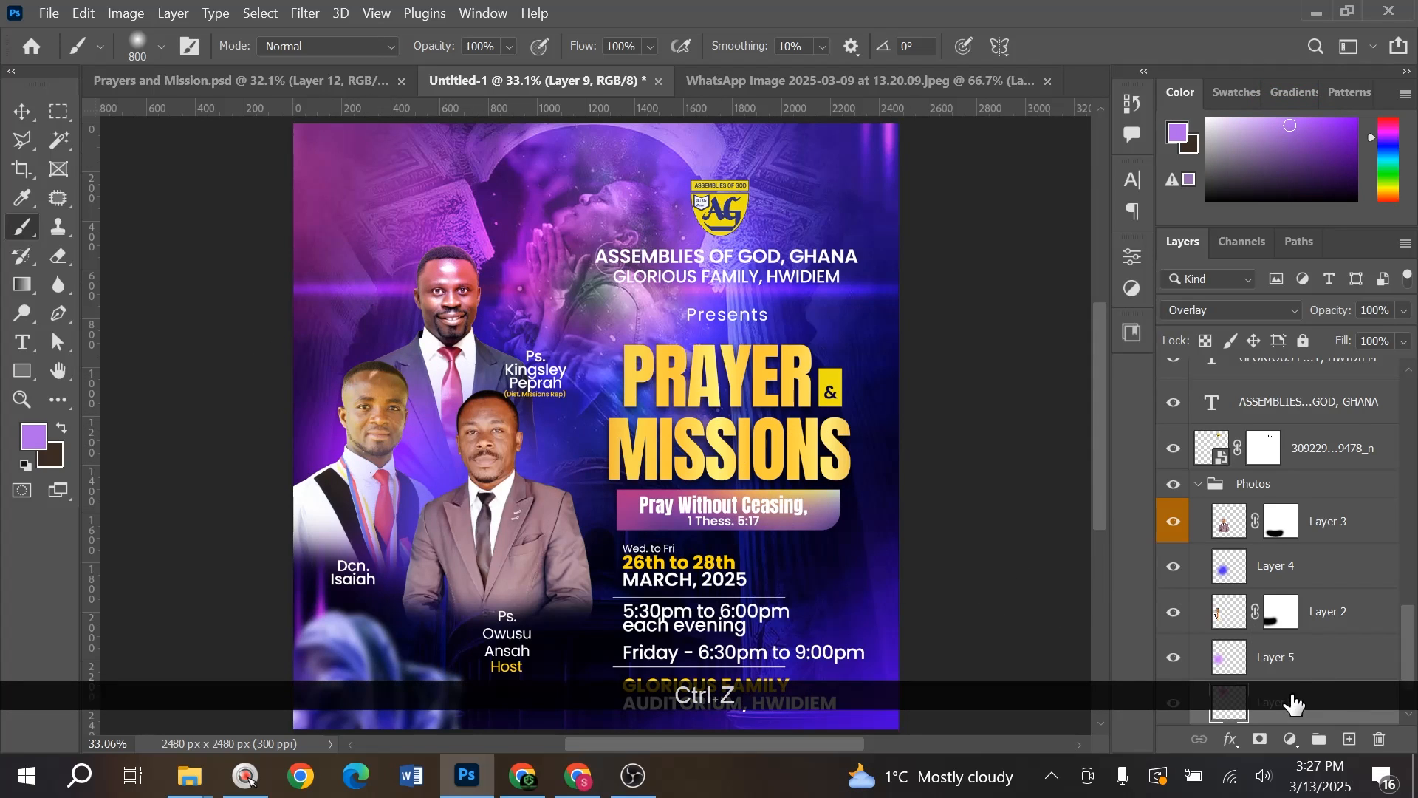
{"action": "scroll", "coordinate": [1294, 702], "scroll_direction": "down", "scroll_amount": 2}
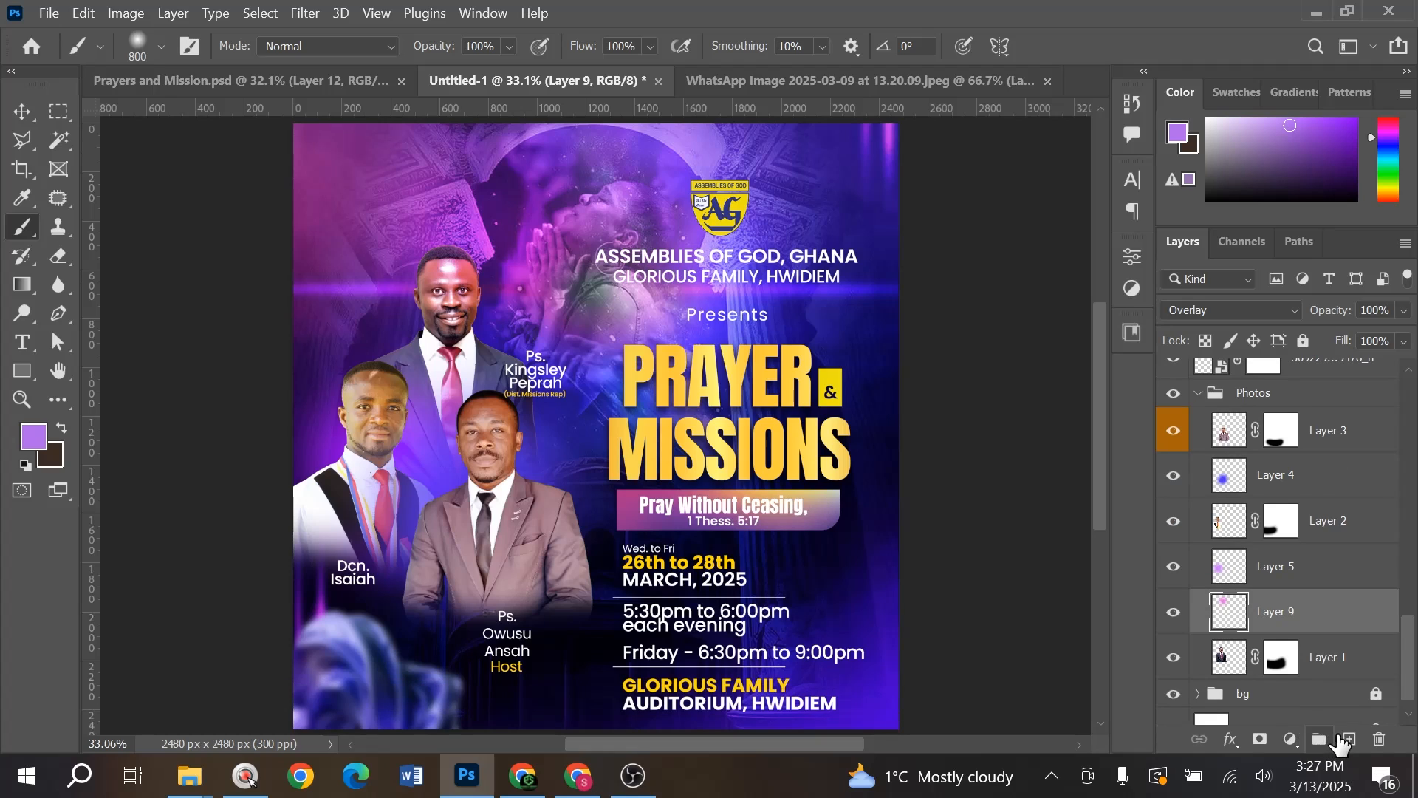
- Paint a purple glow around the left man's head on a new Layer 10 placed above Layer 3
{"action": "left_click", "coordinate": [1350, 739]}
{"action": "left_click_drag", "start_coordinate": [325, 394], "coordinate": [317, 358]}
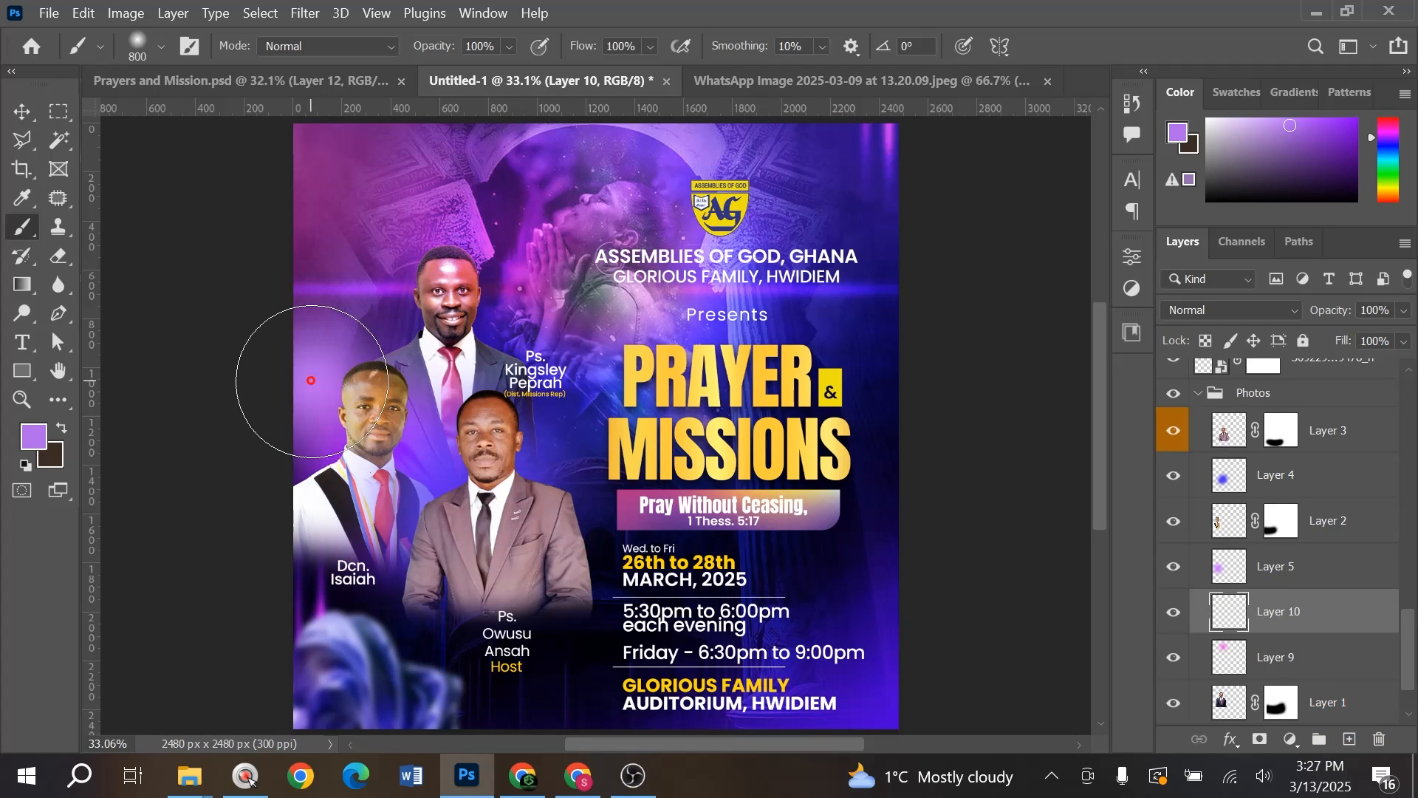
{"action": "mouse_move", "coordinate": [1334, 624]}
{"action": "left_mouse_down"}
{"action": "mouse_move", "coordinate": [1296, 546]}
{"action": "mouse_move", "coordinate": [1291, 412]}
{"action": "left_mouse_up"}
- Set the glow layer's blend mode to Overlay and toggle its visibility to compare
{"action": "key", "text": "v"}
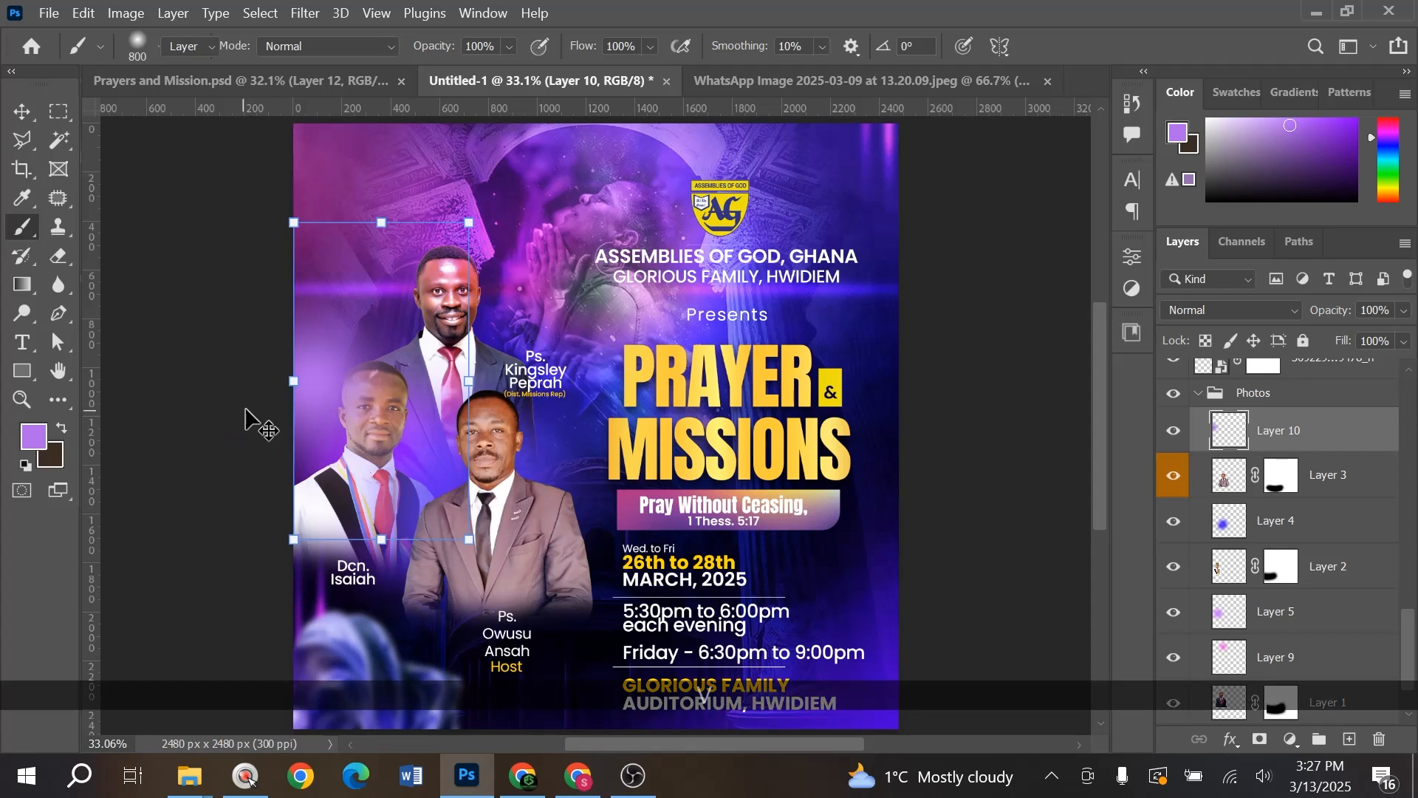
{"action": "left_click", "coordinate": [1224, 313]}
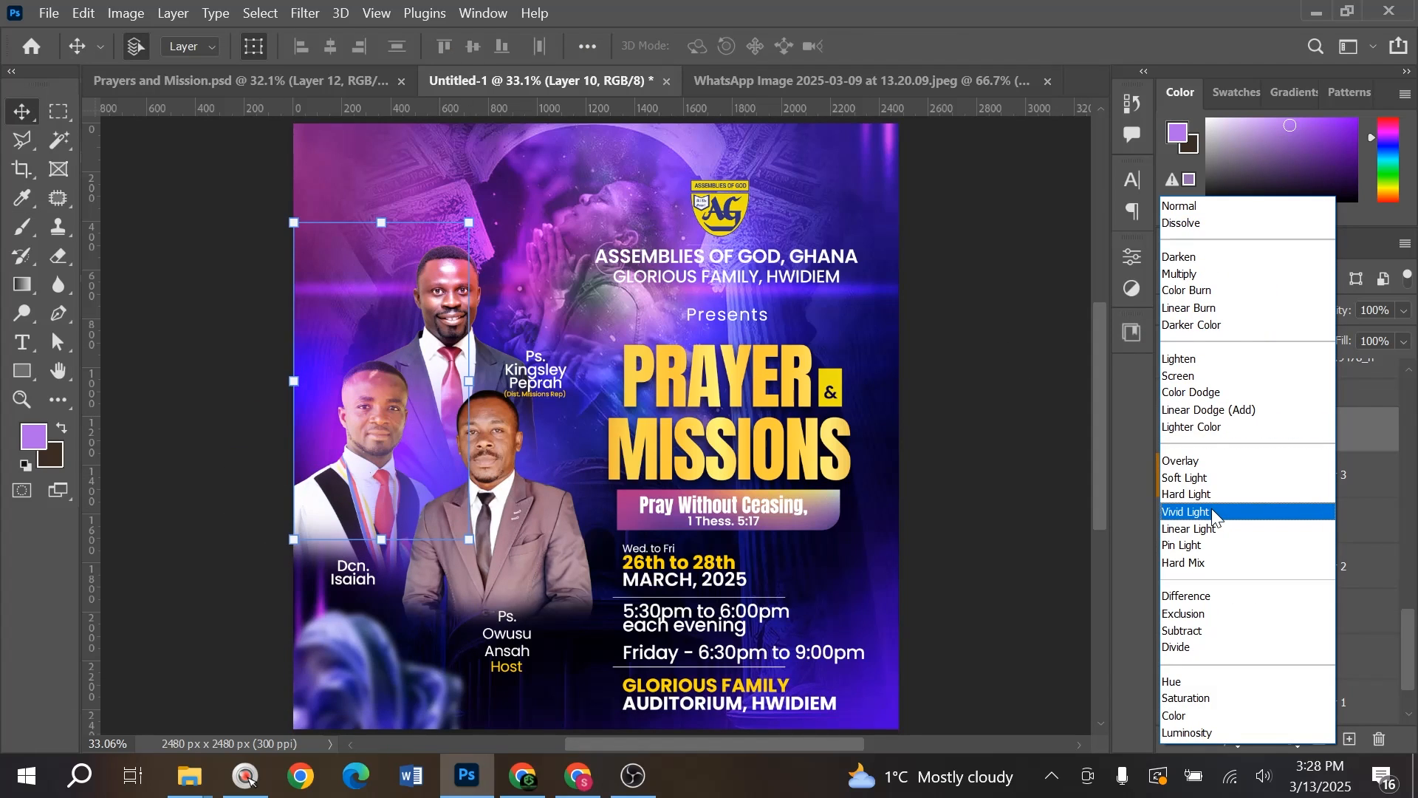
{"action": "left_click", "coordinate": [1215, 462]}
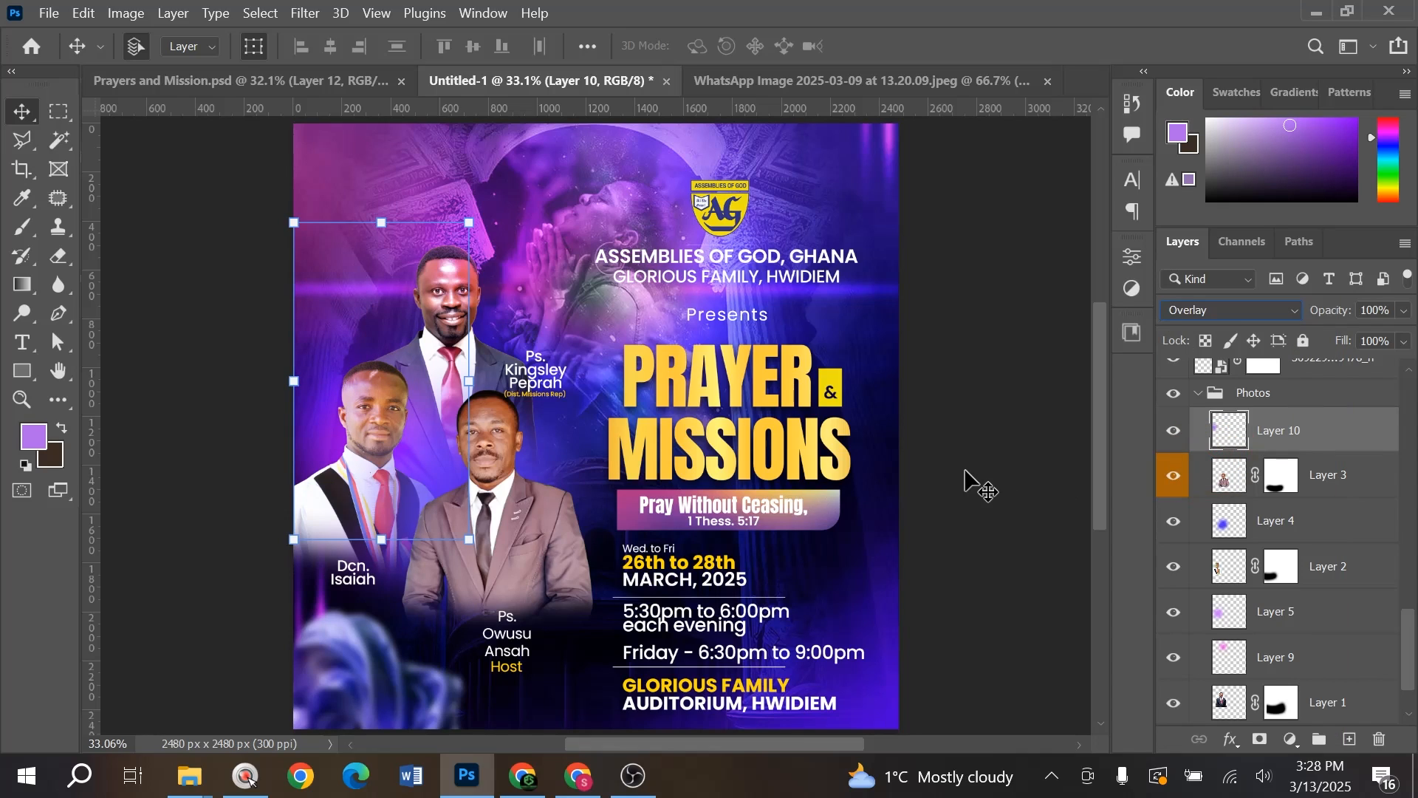
{"action": "left_click", "coordinate": [1176, 431]}
{"action": "left_click", "coordinate": [1177, 430]}
{"action": "left_click", "coordinate": [1177, 431]}
{"action": "left_click", "coordinate": [1178, 429]}
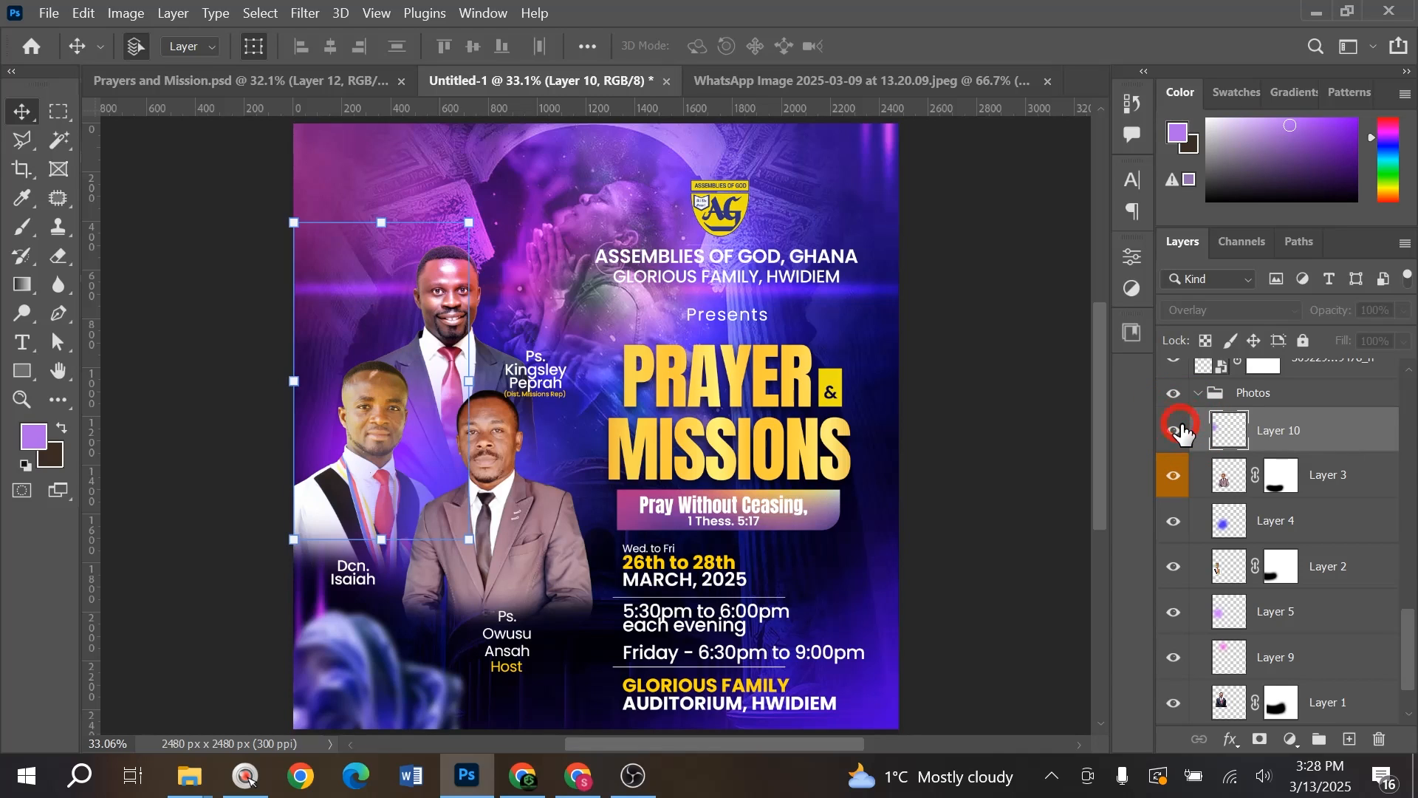
{"action": "left_click", "coordinate": [949, 396]}
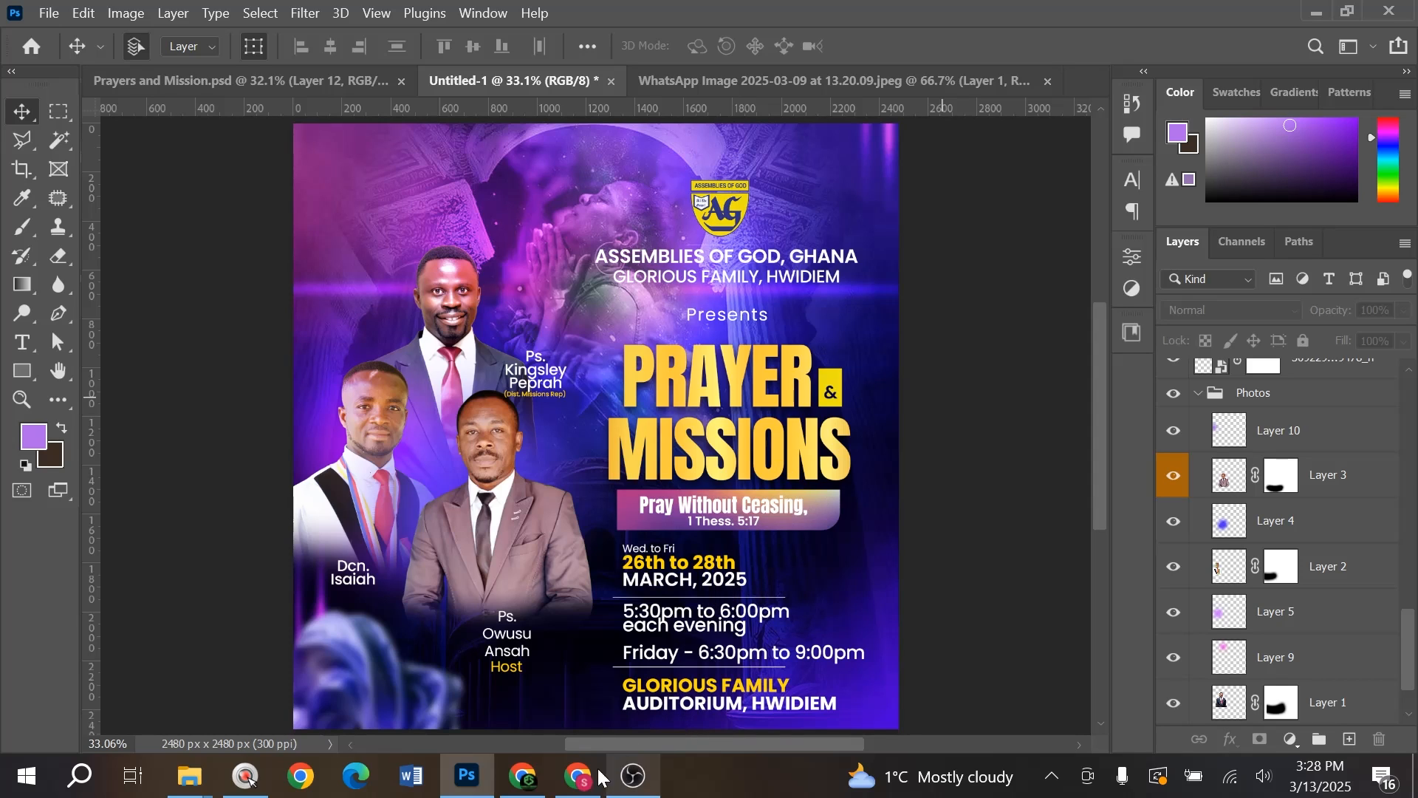
- Show the Selar store page, then launch Microsoft Word and dismiss its activation prompt
{"action": "left_click", "coordinate": [579, 776]}
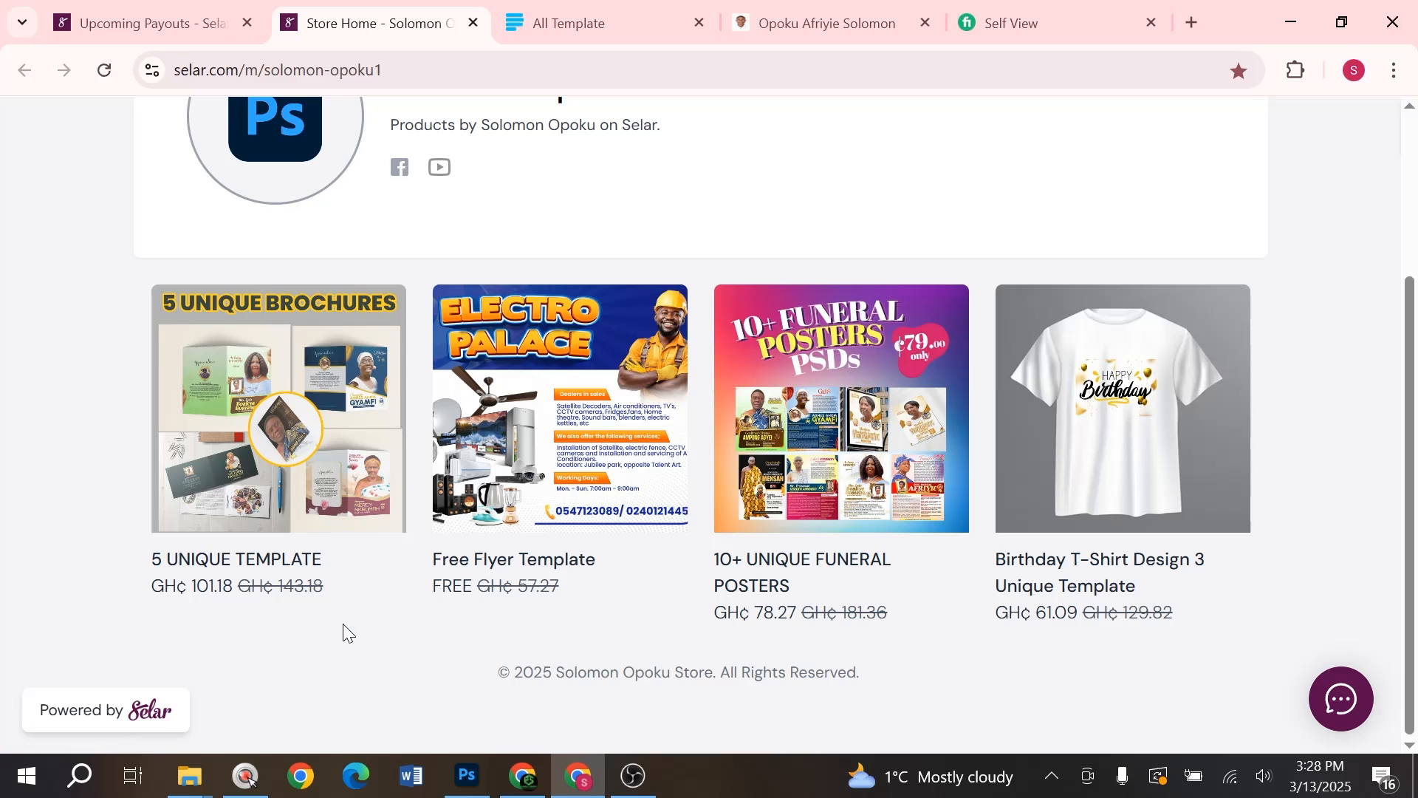
{"action": "left_click", "coordinate": [411, 776]}
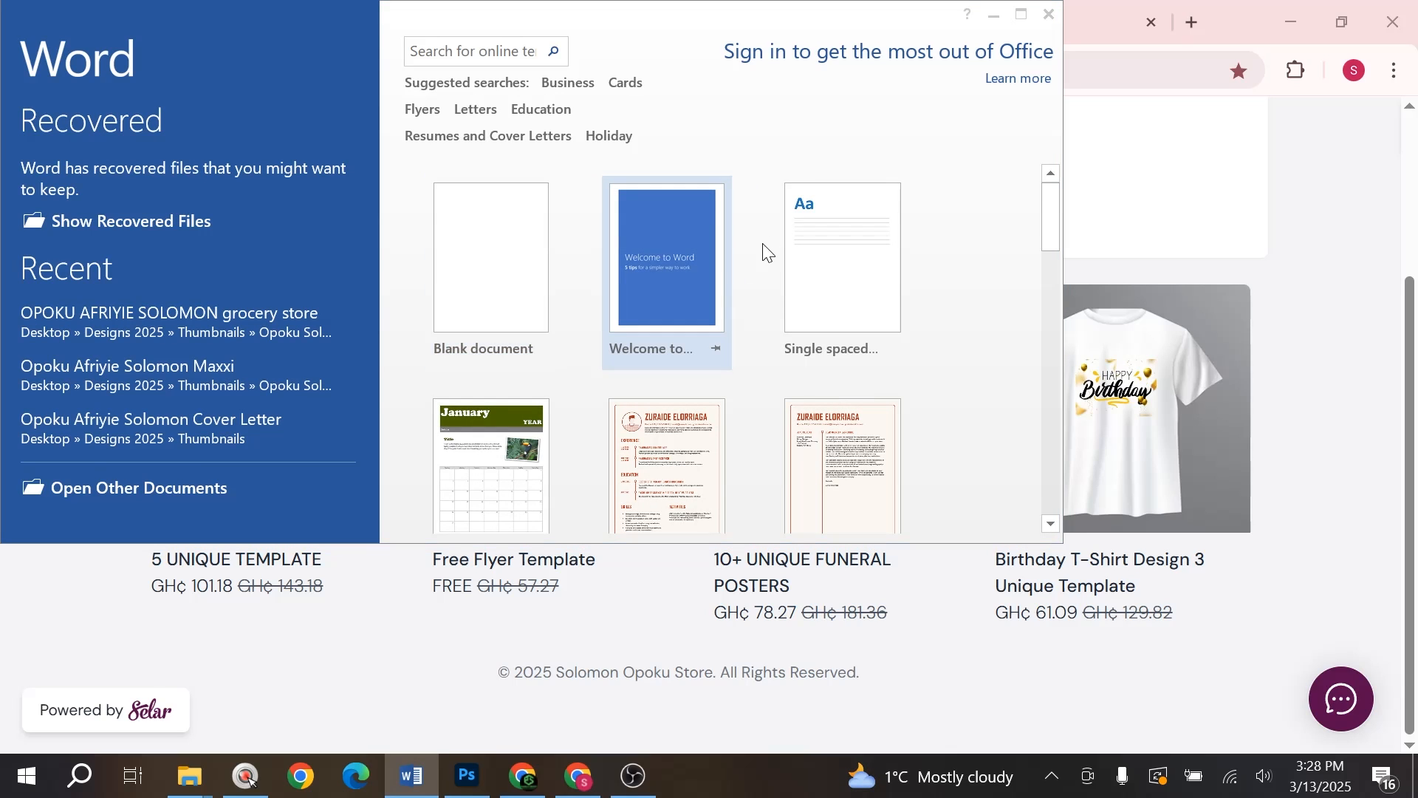
{"action": "left_click", "coordinate": [752, 505]}
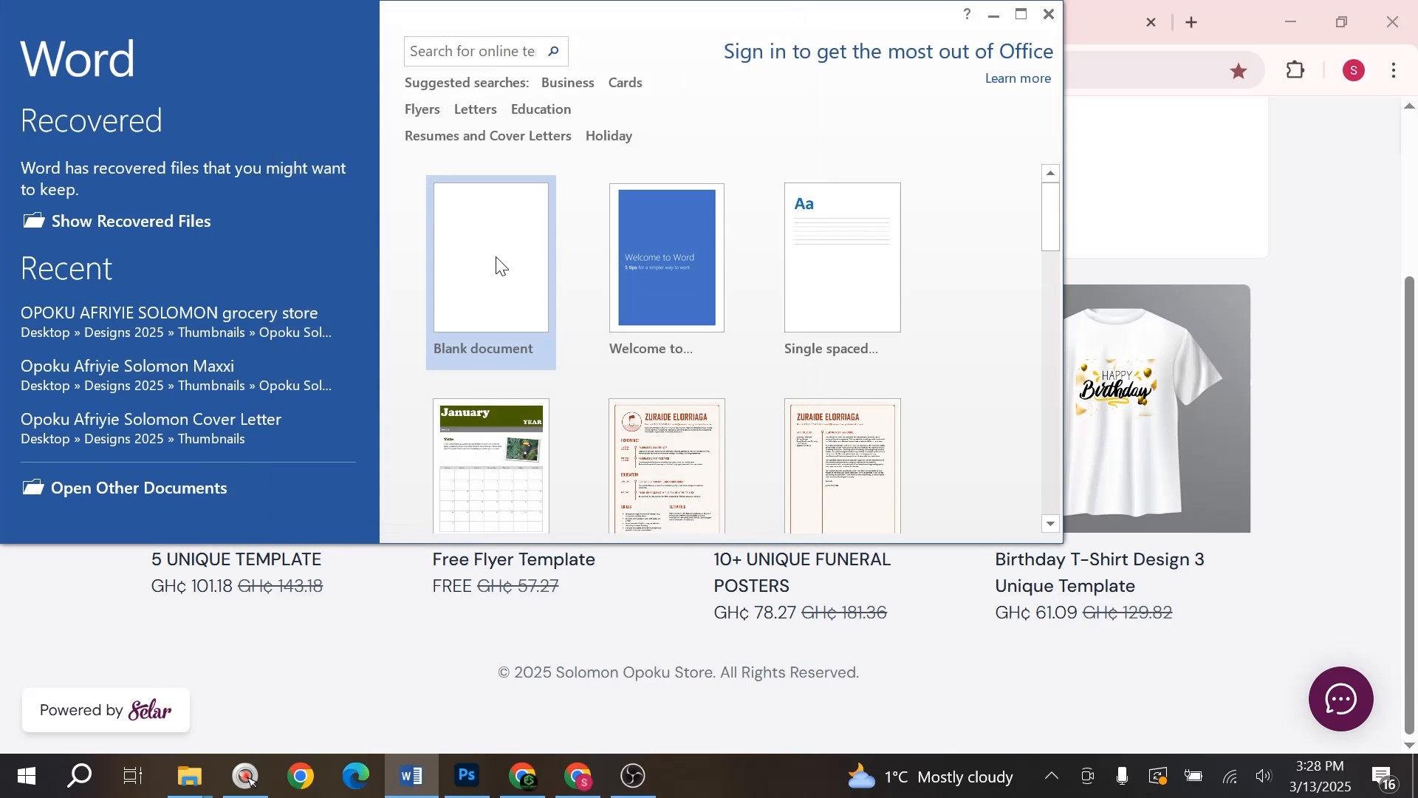
- Paste the Selar store URL into a new blank Word document
{"action": "left_click", "coordinate": [501, 263]}
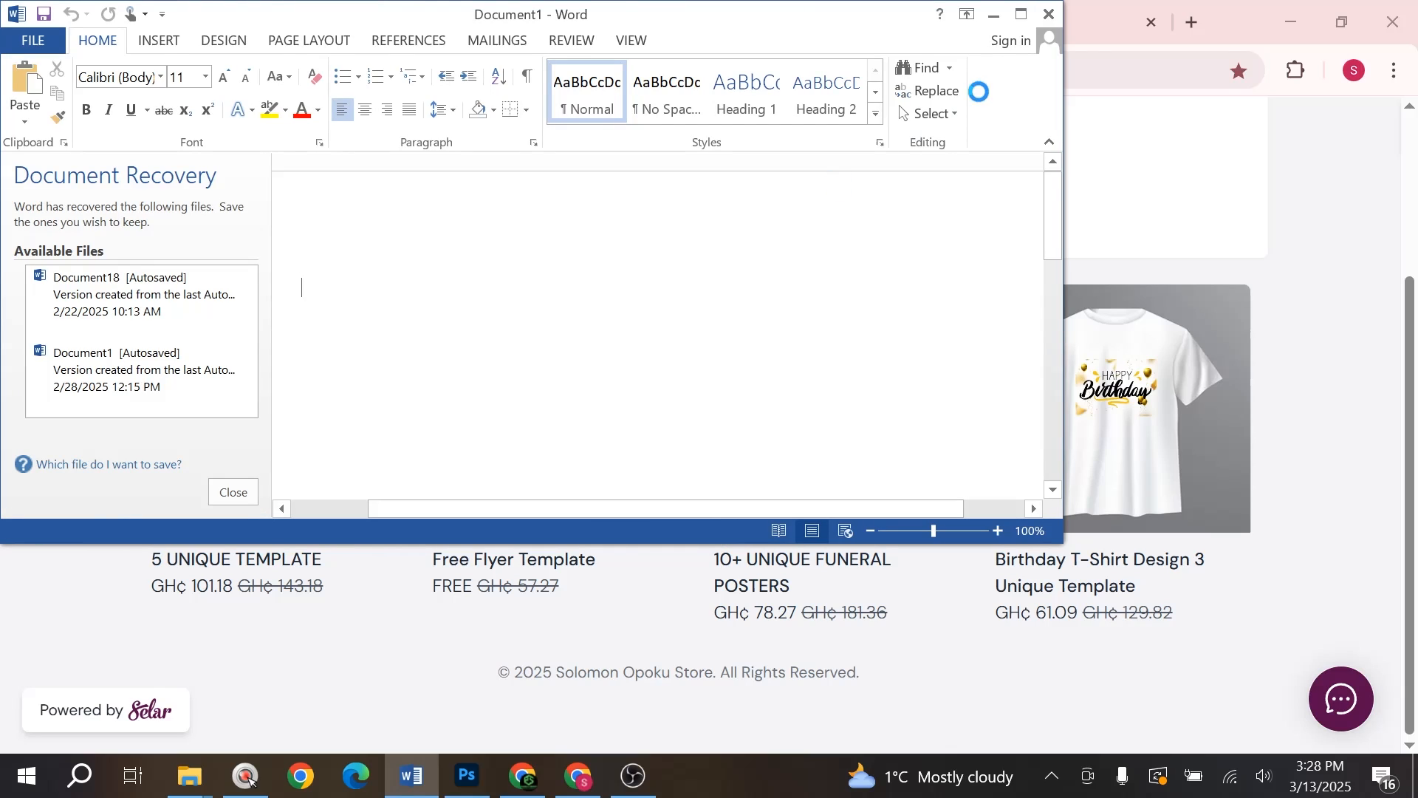
{"action": "left_click", "coordinate": [1254, 133]}
{"action": "left_click", "coordinate": [443, 70]}
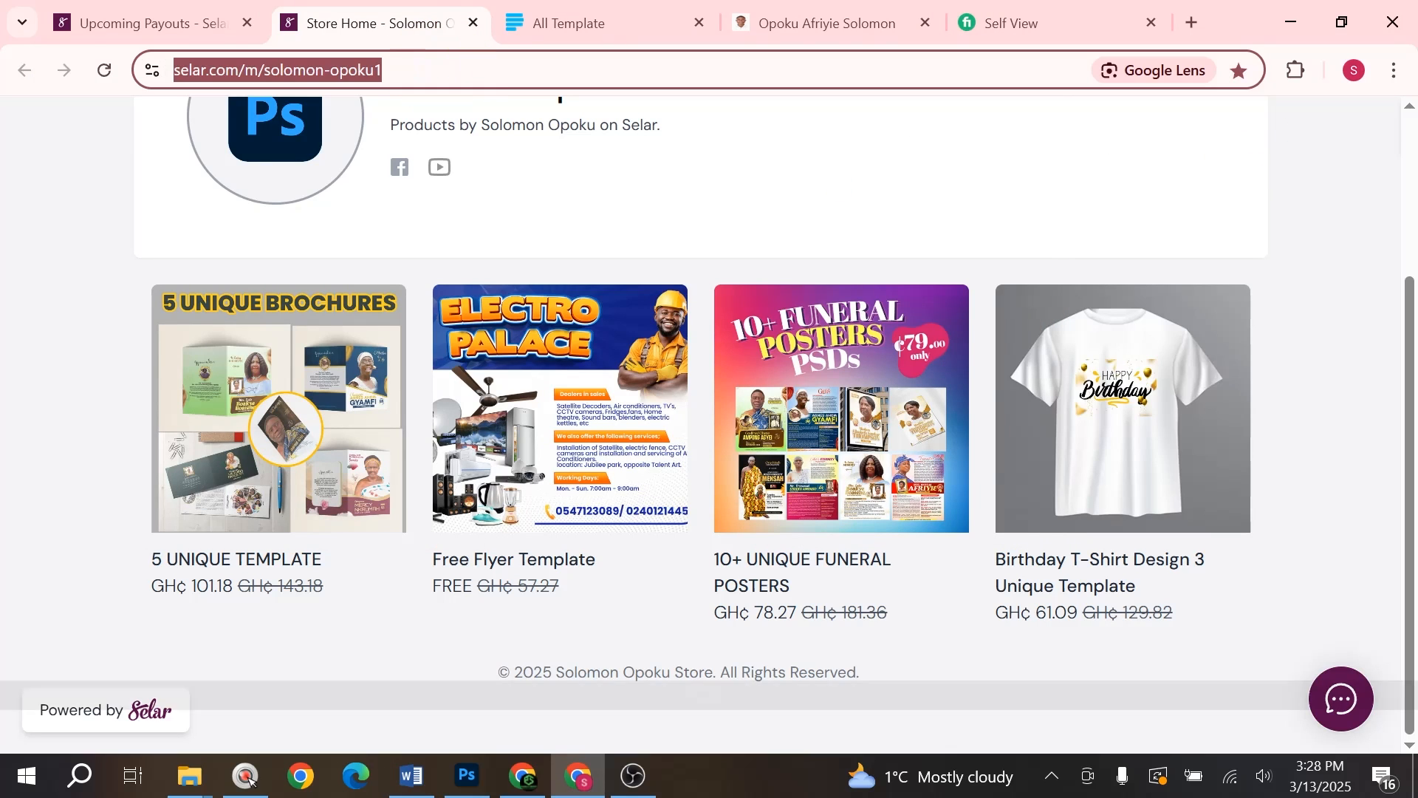
{"action": "key", "text": "ctrl+c"}
{"action": "key", "text": "alt+Tab"}
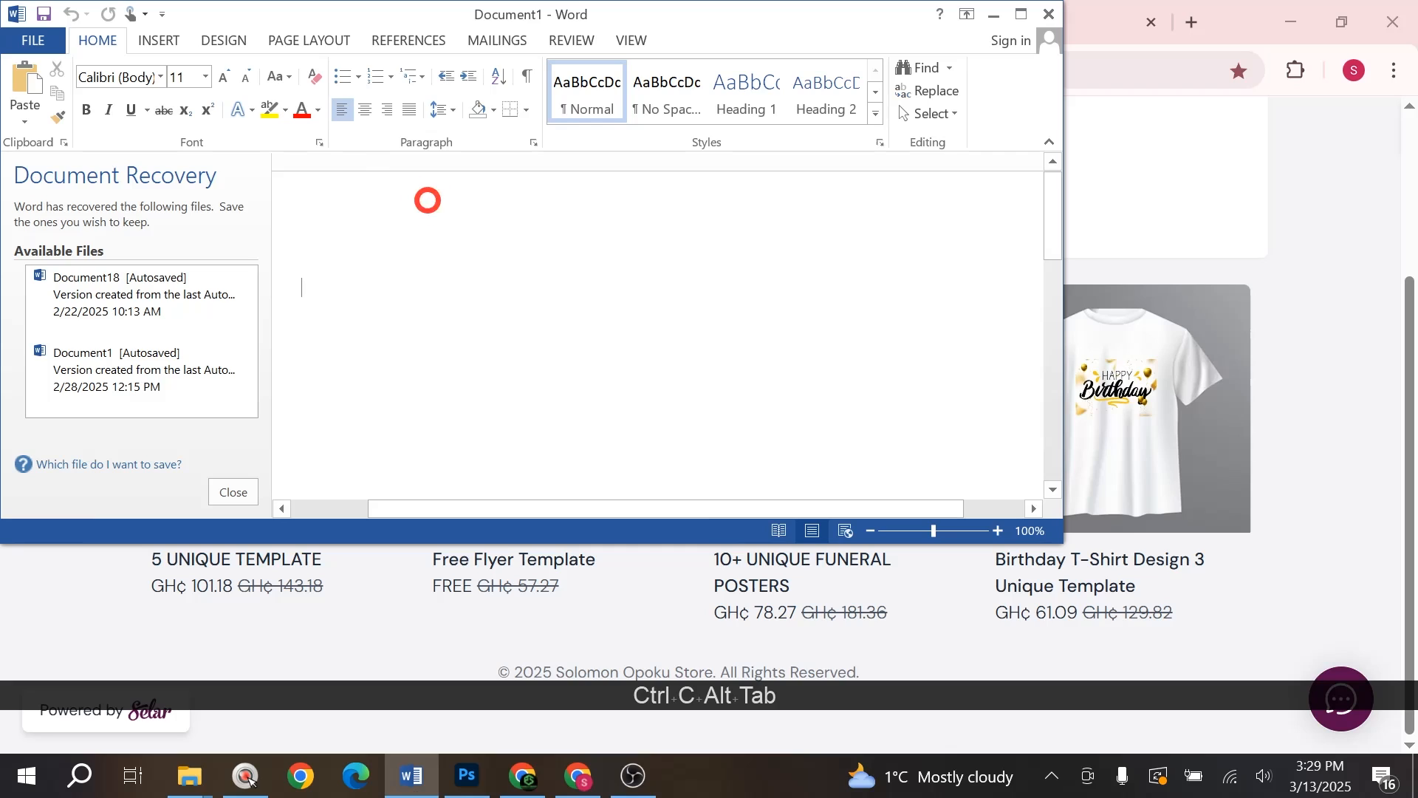
{"action": "key", "text": "ctrl+v"}
- Enlarge the Selar link to 28 pt and start a new line after it
{"action": "key", "text": "ctrl+a"}
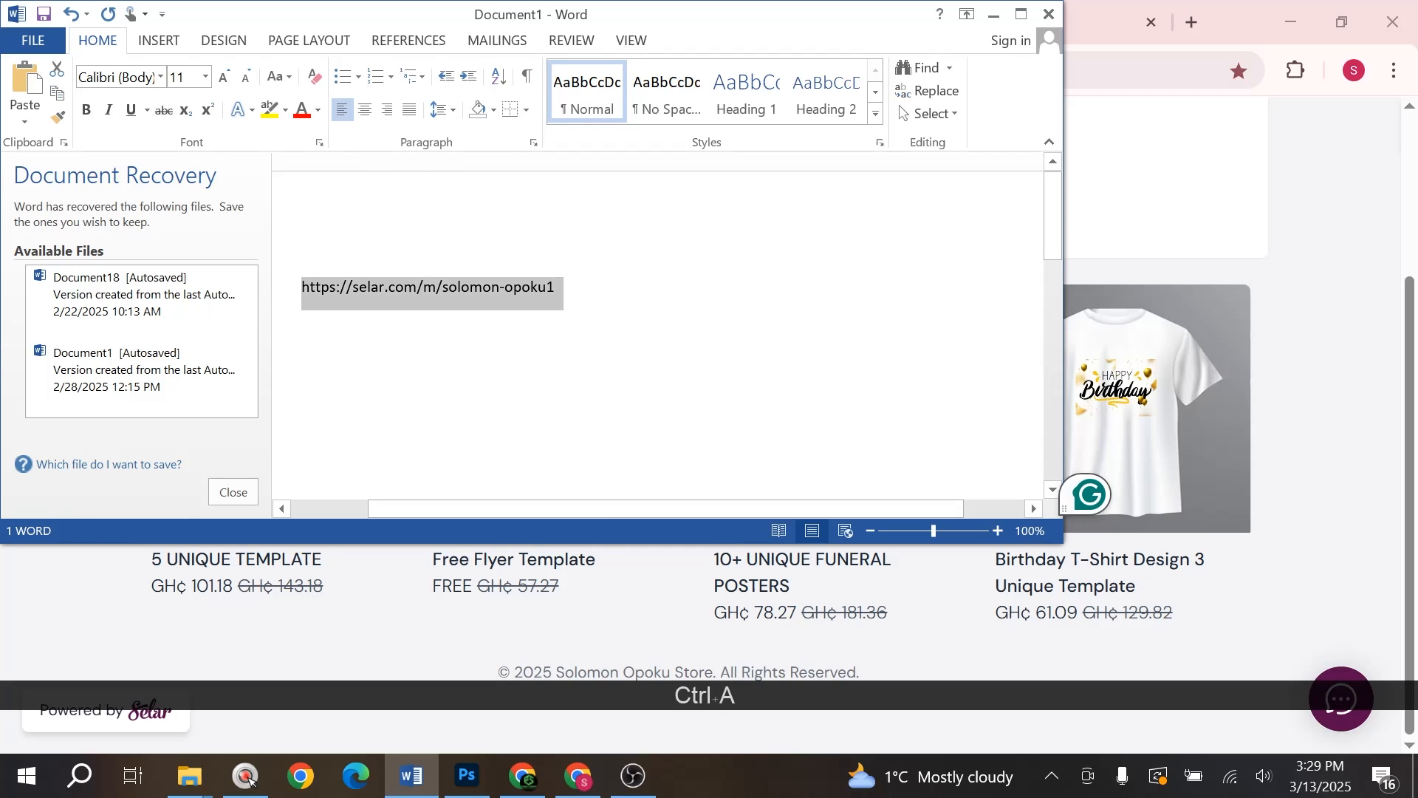
{"action": "left_click", "coordinate": [225, 81]}
{"action": "left_click", "coordinate": [224, 81]}
{"action": "left_click", "coordinate": [224, 82]}
{"action": "left_click", "coordinate": [225, 81]}
{"action": "left_click", "coordinate": [225, 81]}
{"action": "left_click", "coordinate": [225, 81]}
{"action": "left_click", "coordinate": [225, 81]}
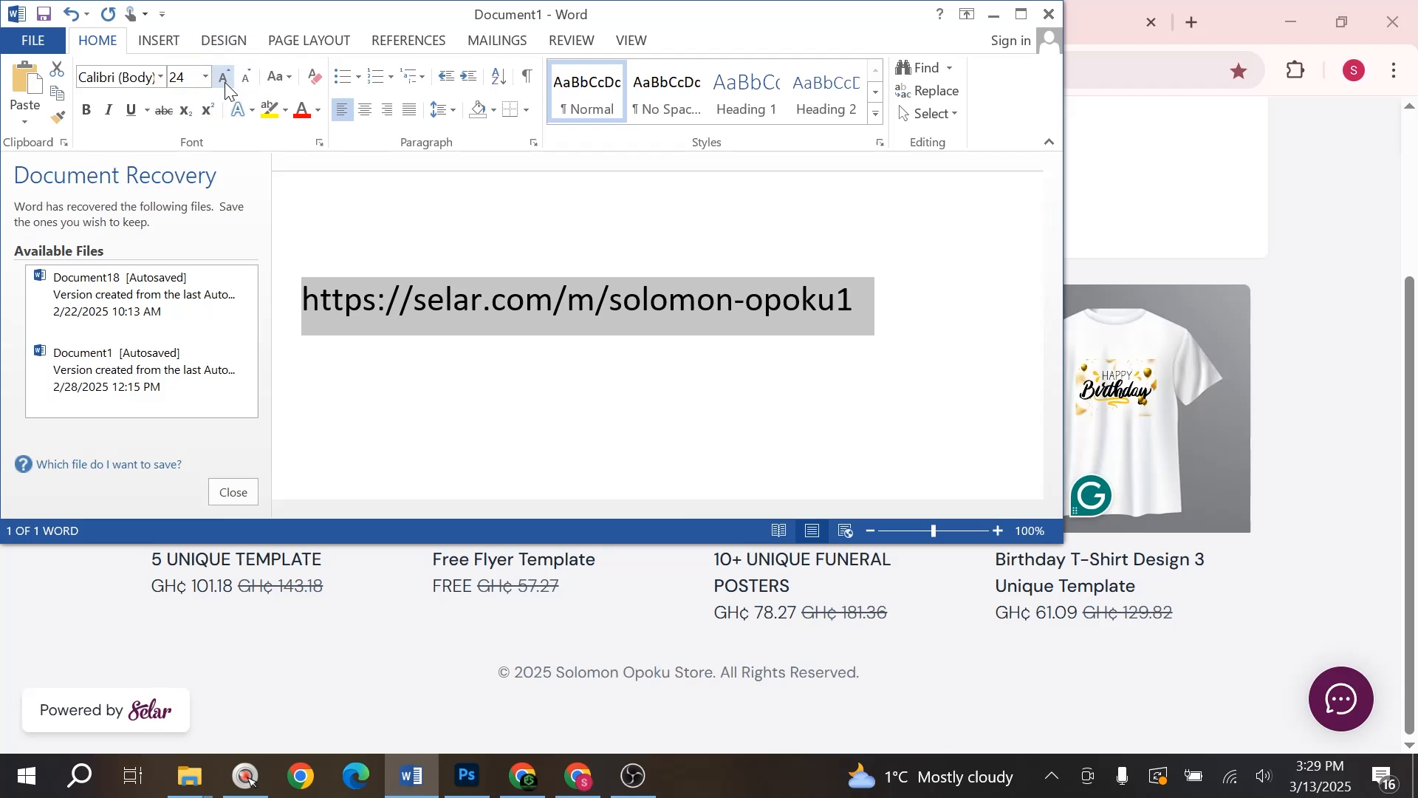
{"action": "left_click", "coordinate": [225, 81]}
{"action": "left_click", "coordinate": [224, 81]}
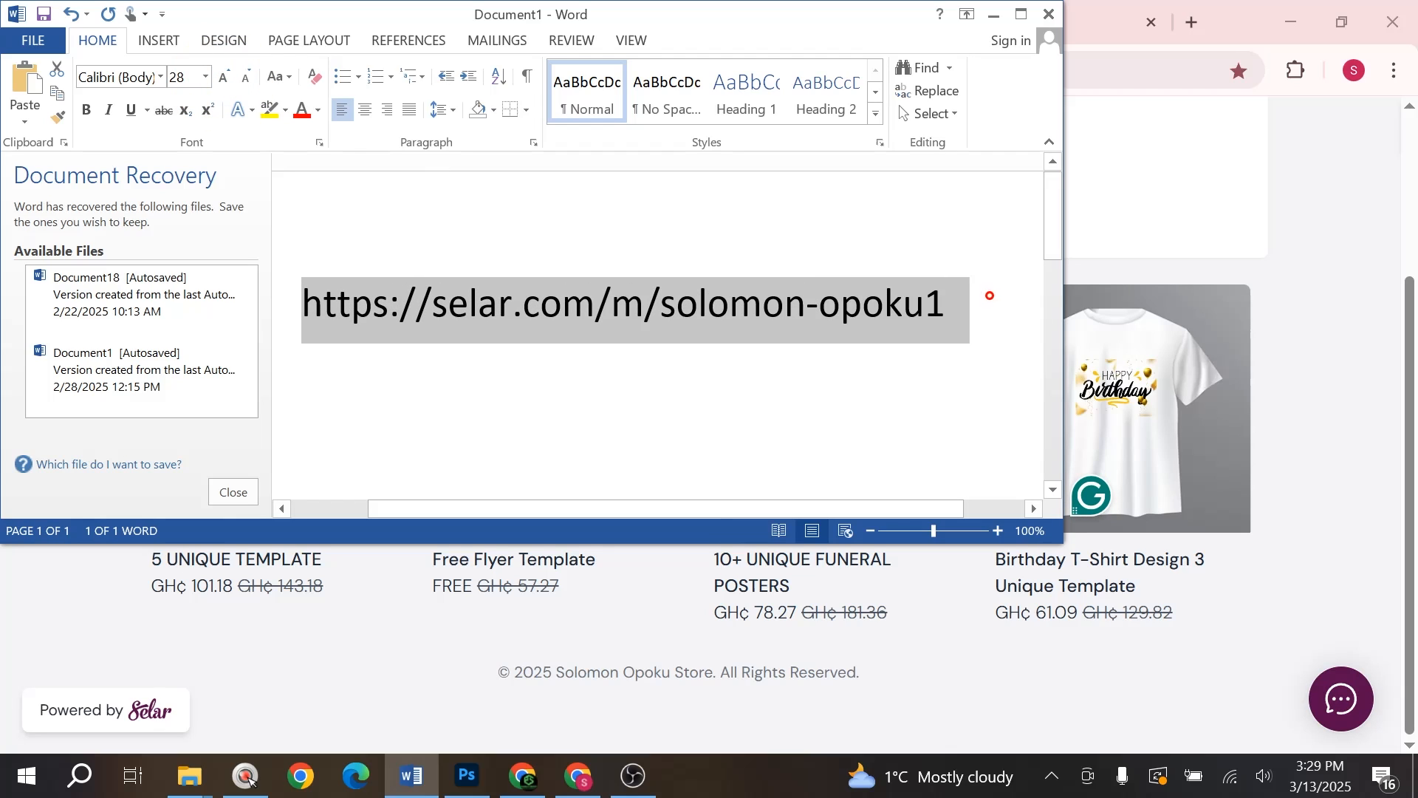
{"action": "left_click", "coordinate": [990, 295]}
{"action": "key", "text": "Return"}
- Paste the Paystack shop link on the second line and start a new line
{"action": "key", "text": "alt+Tab"}
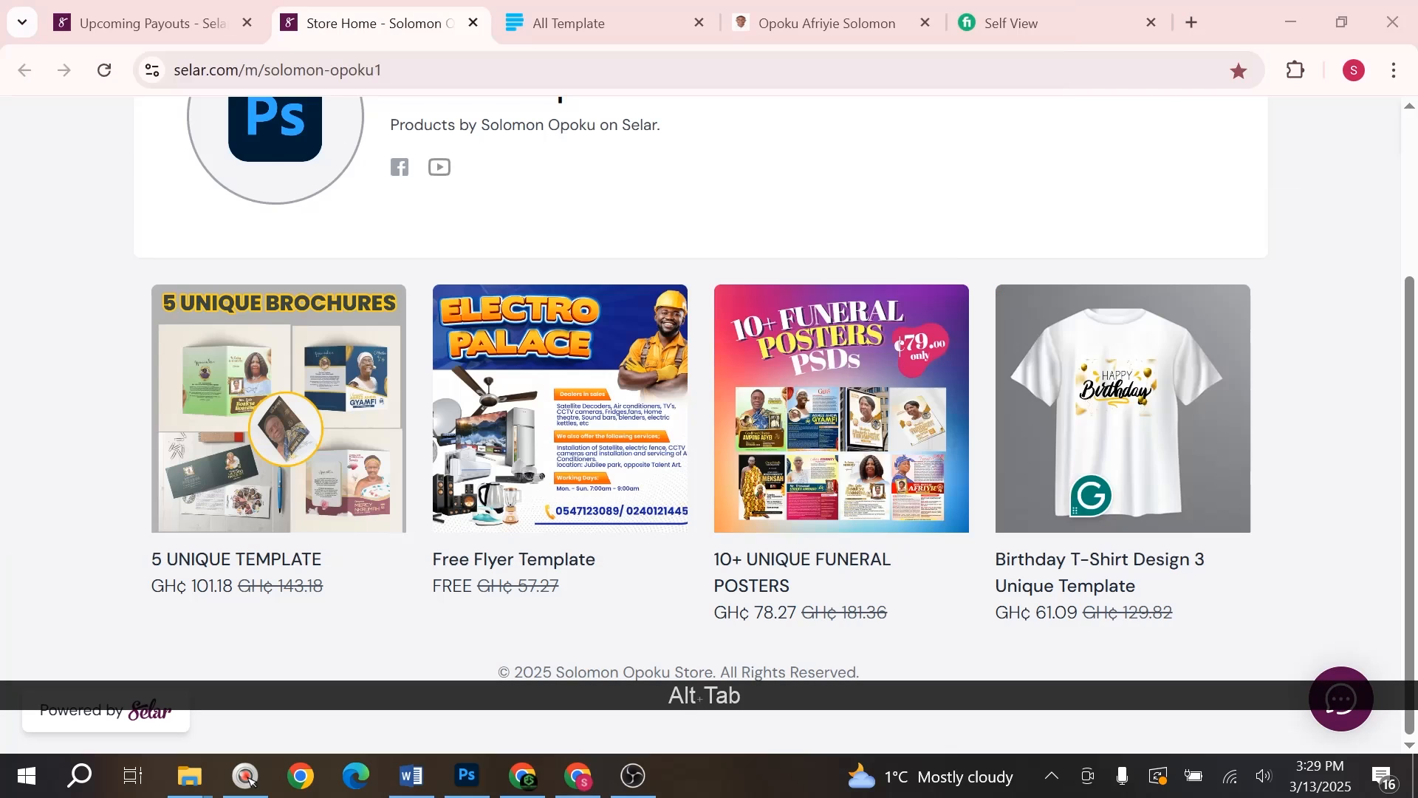
{"action": "left_click", "coordinate": [588, 28]}
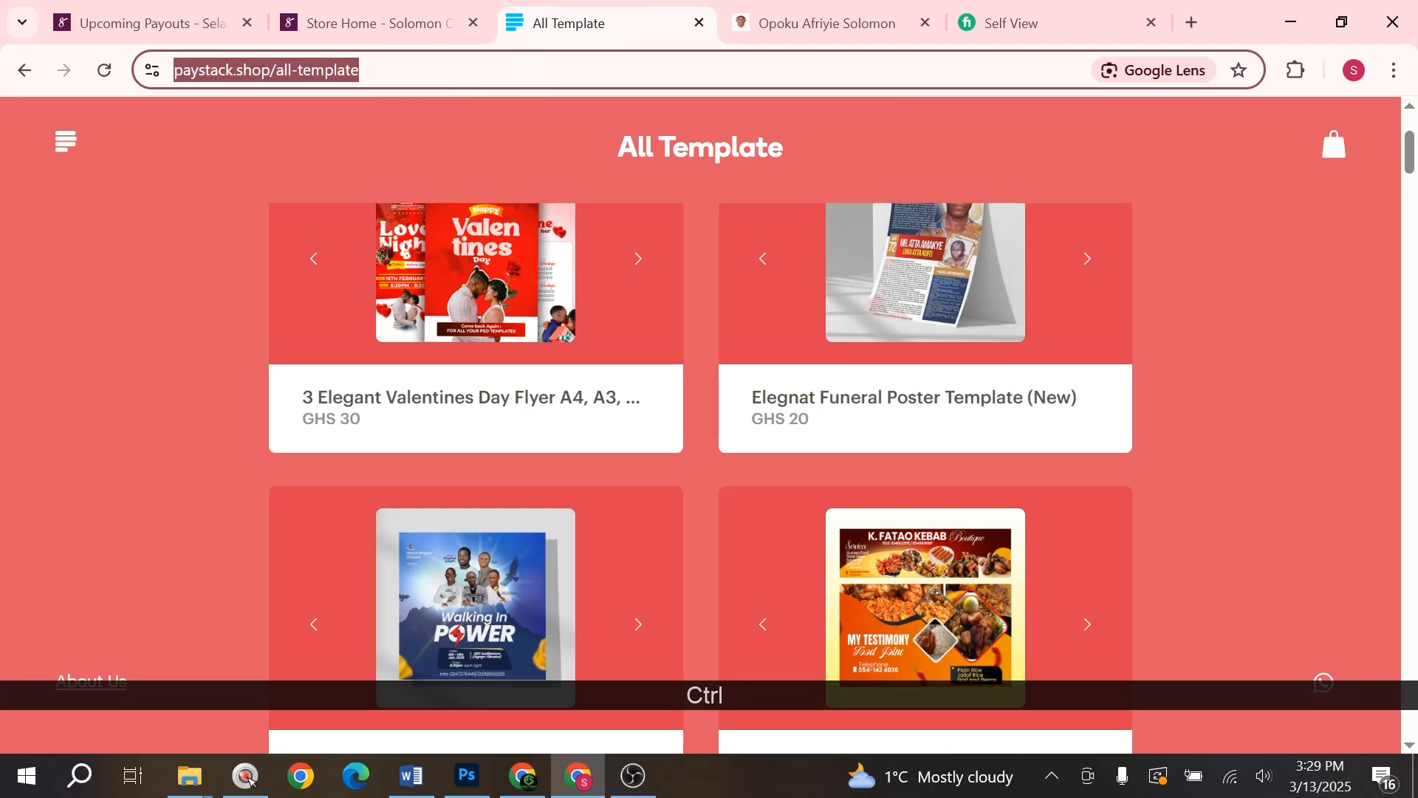
{"action": "key", "text": "alt+Tab"}
{"action": "key", "text": "ctrl+v"}
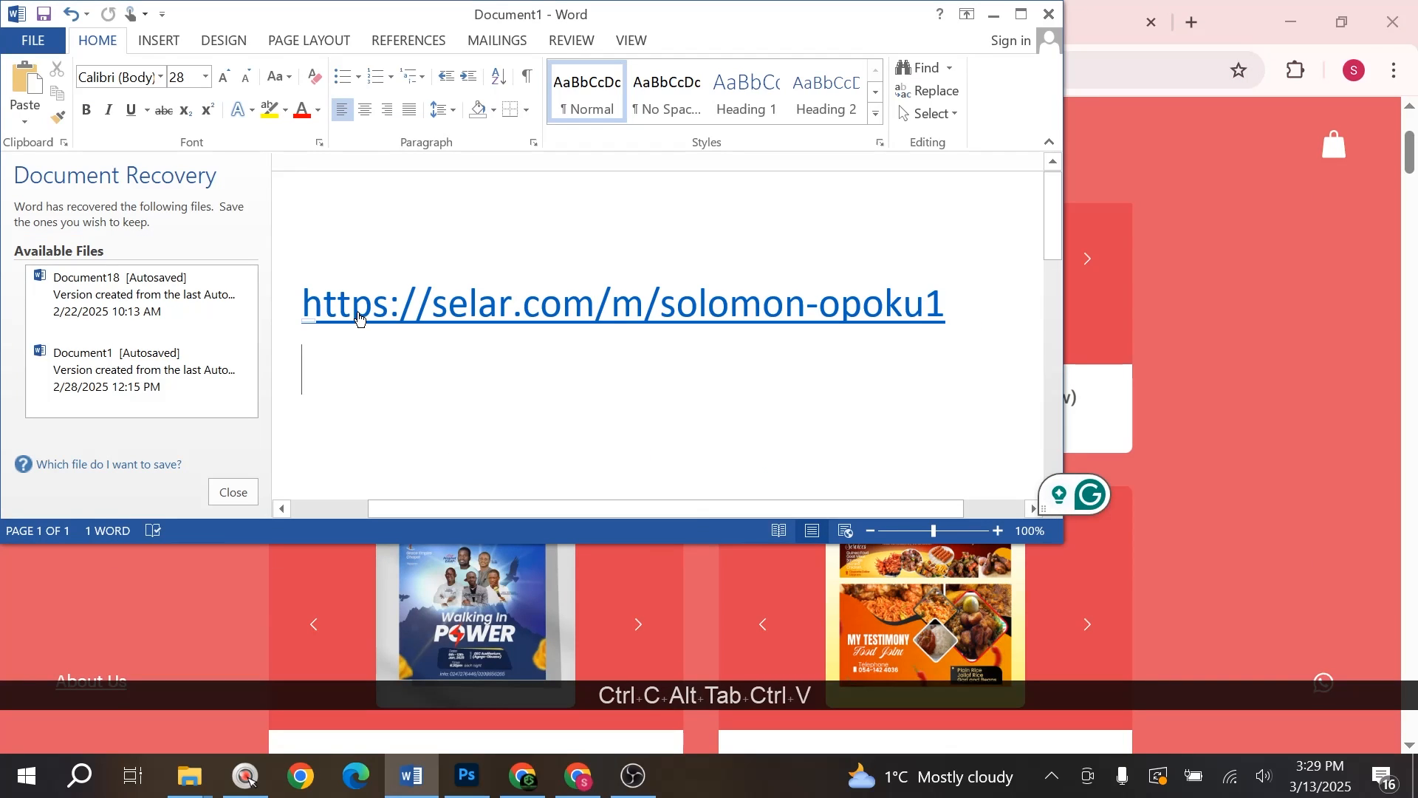
{"action": "key", "text": "Return"}
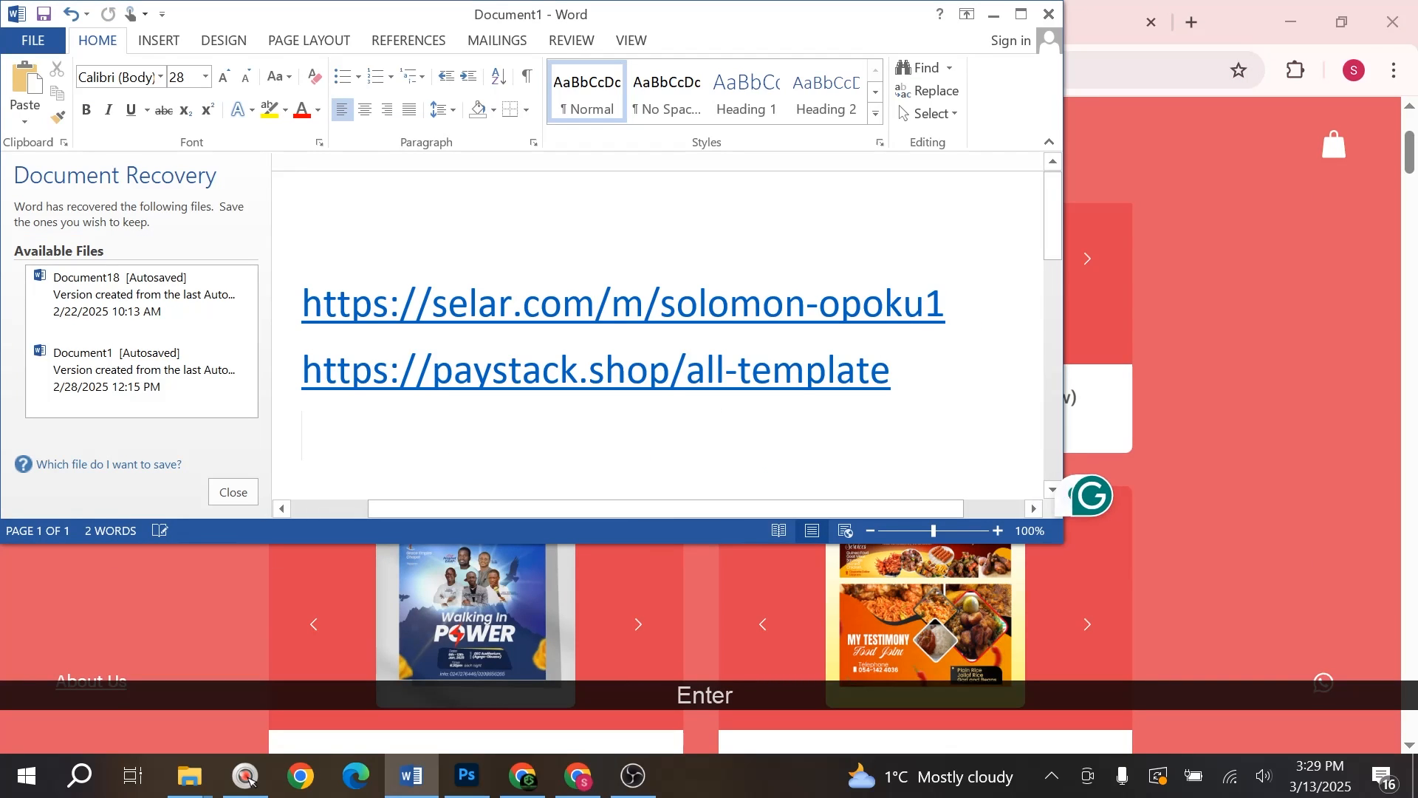
- Copy the Gumroad store address and paste it as the third link, followed by a new line
{"action": "key", "text": "alt+Tab"}
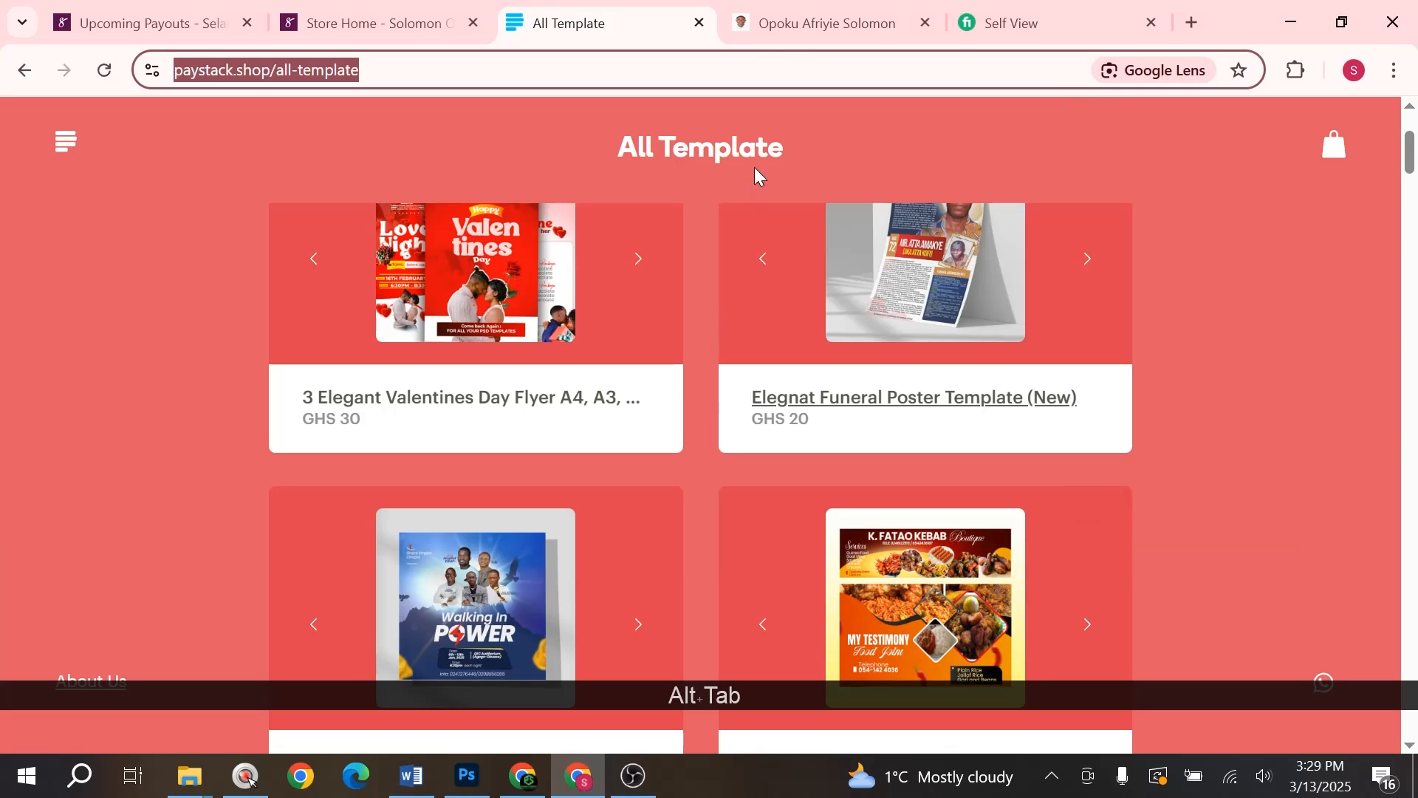
{"action": "left_click", "coordinate": [817, 22]}
{"action": "left_click", "coordinate": [643, 70]}
{"action": "key", "text": "ctrl+c"}
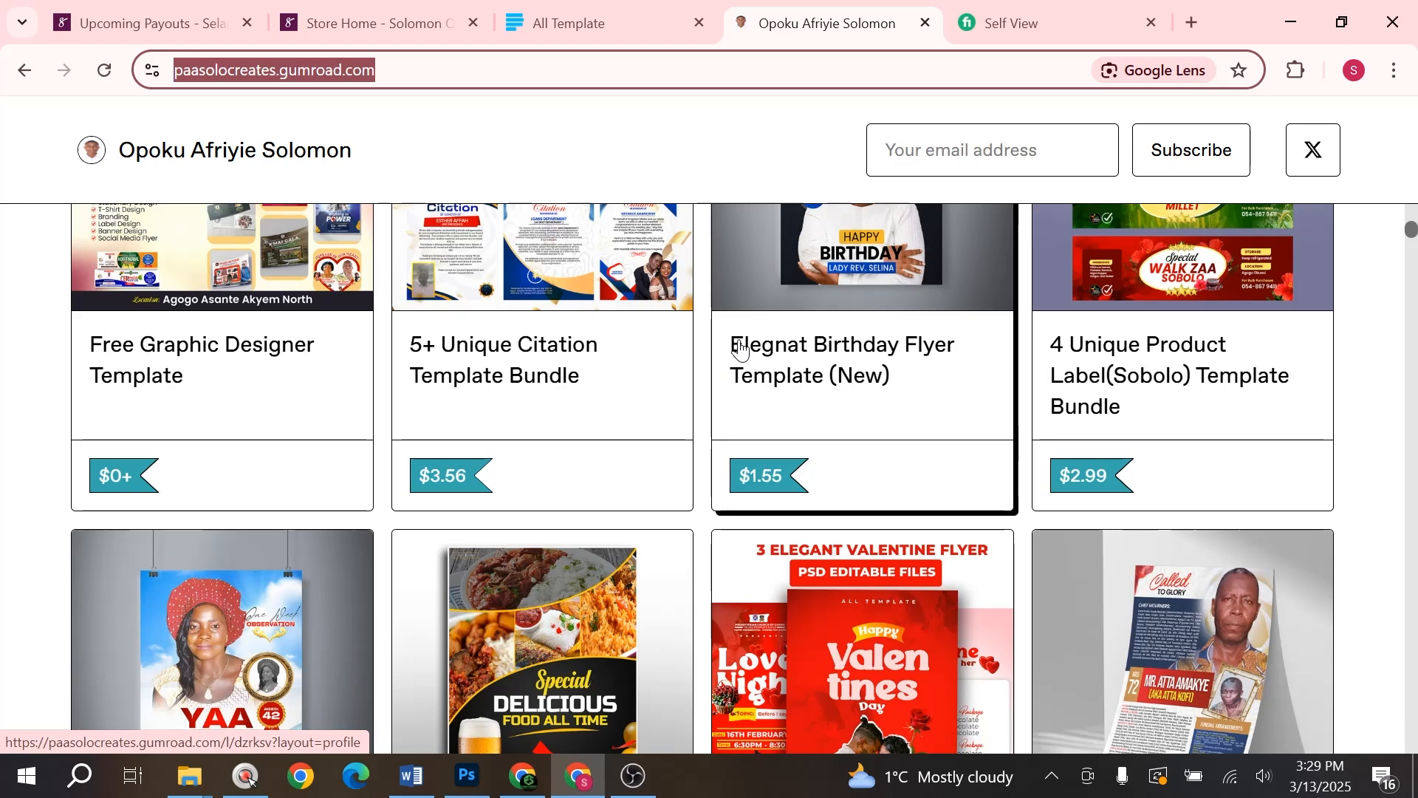
{"action": "left_click", "coordinate": [624, 11]}
{"action": "left_click", "coordinate": [783, 26]}
{"action": "left_click", "coordinate": [651, 29]}
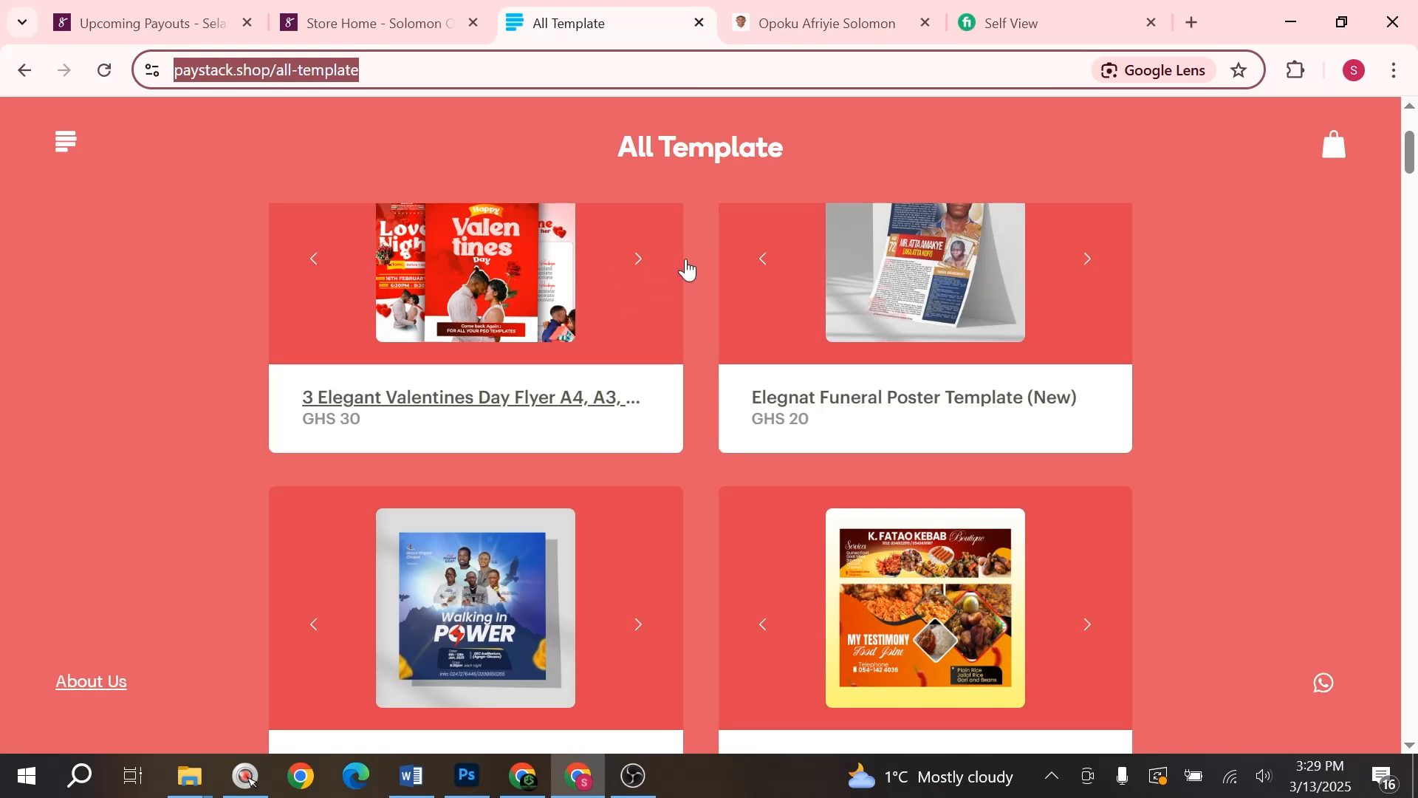
{"action": "left_click", "coordinate": [804, 23]}
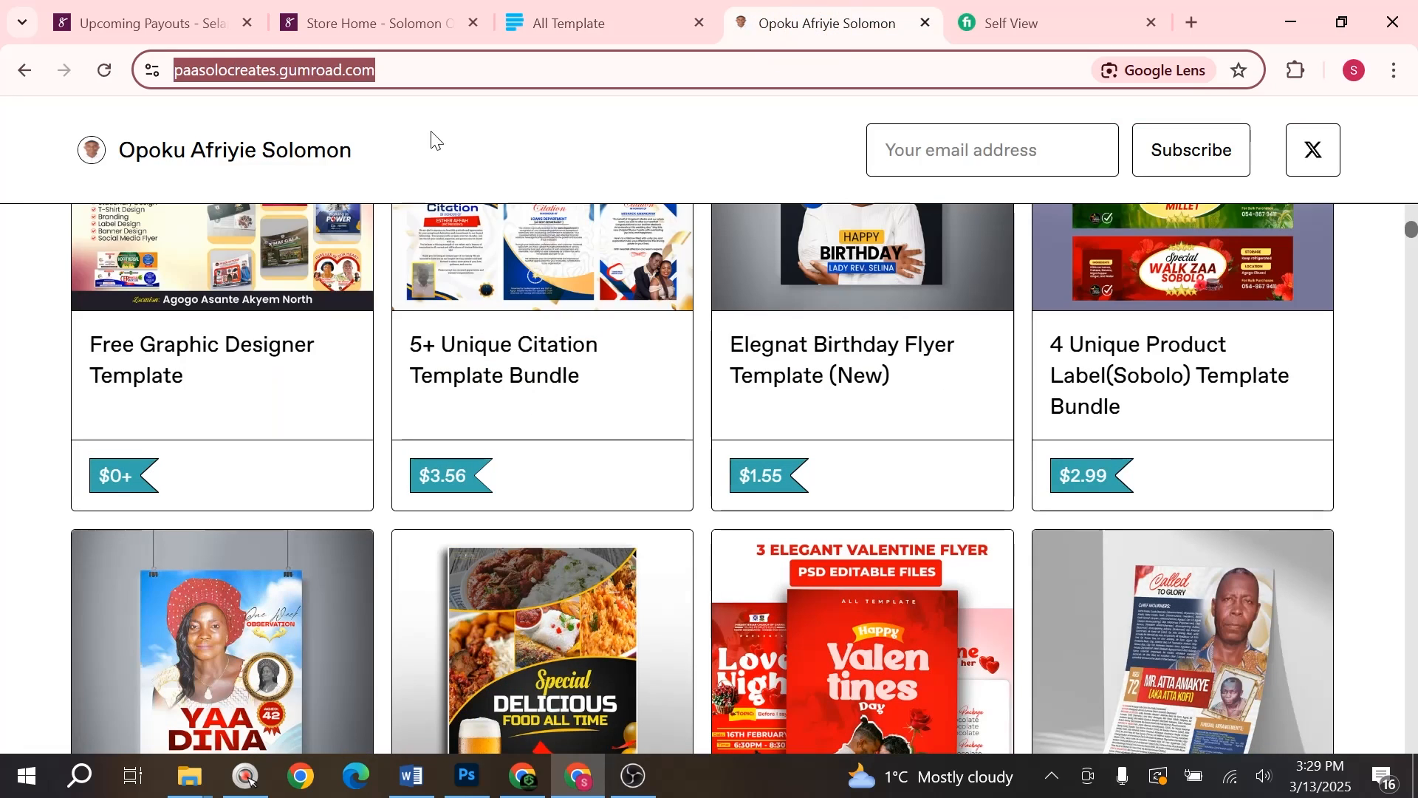
{"action": "key", "text": "ctrl+c"}
{"action": "key", "text": "alt+Tab"}
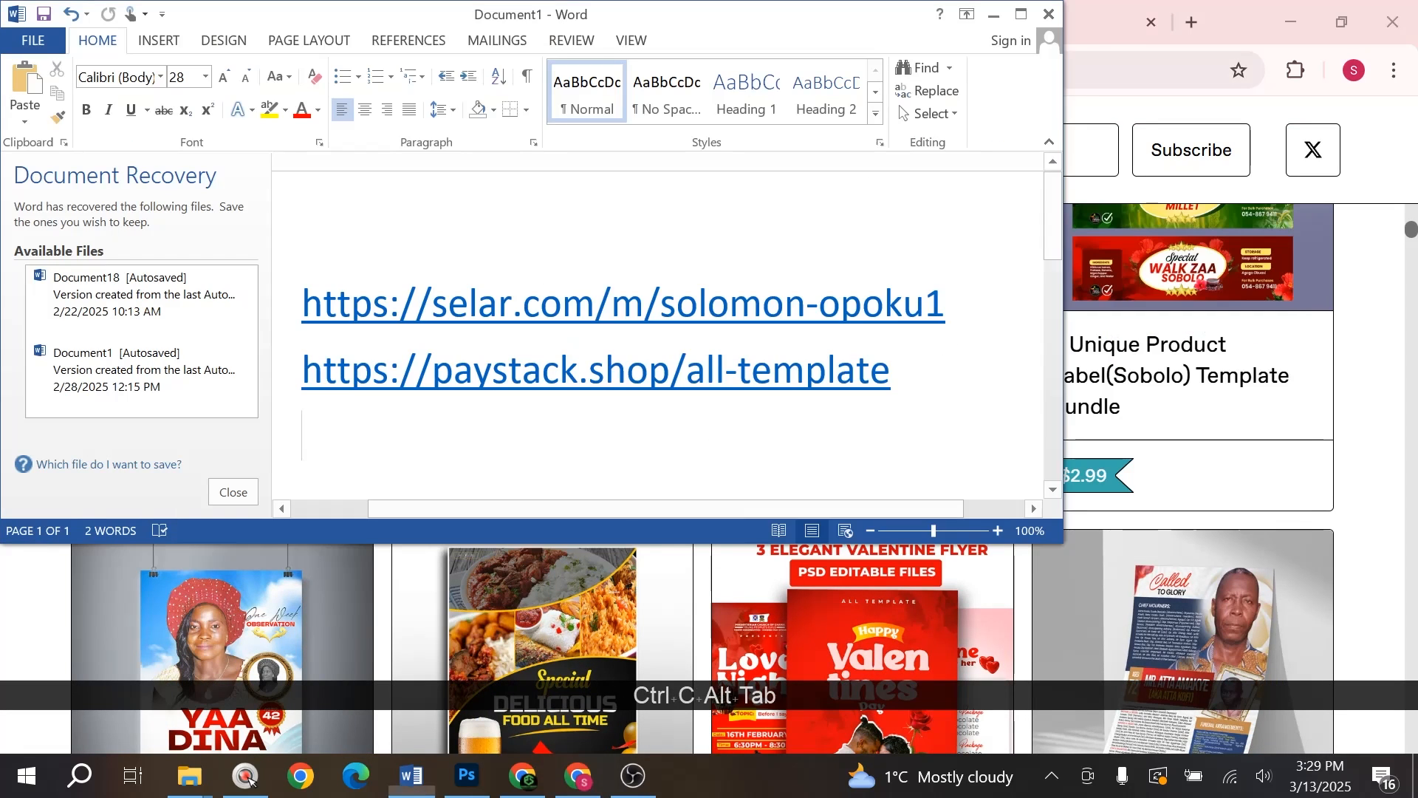
{"action": "key", "text": "ctrl+v"}
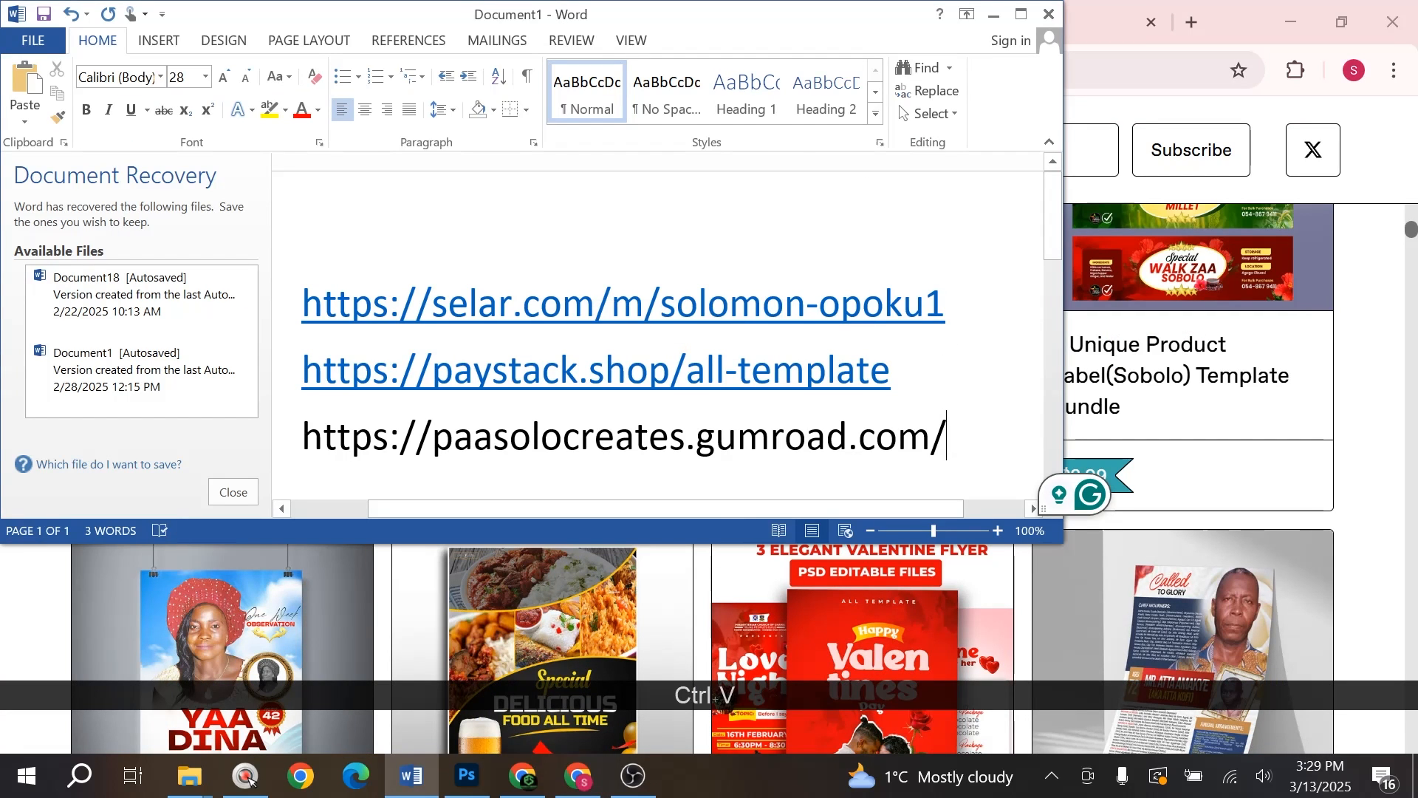
{"action": "key", "text": "Return"}
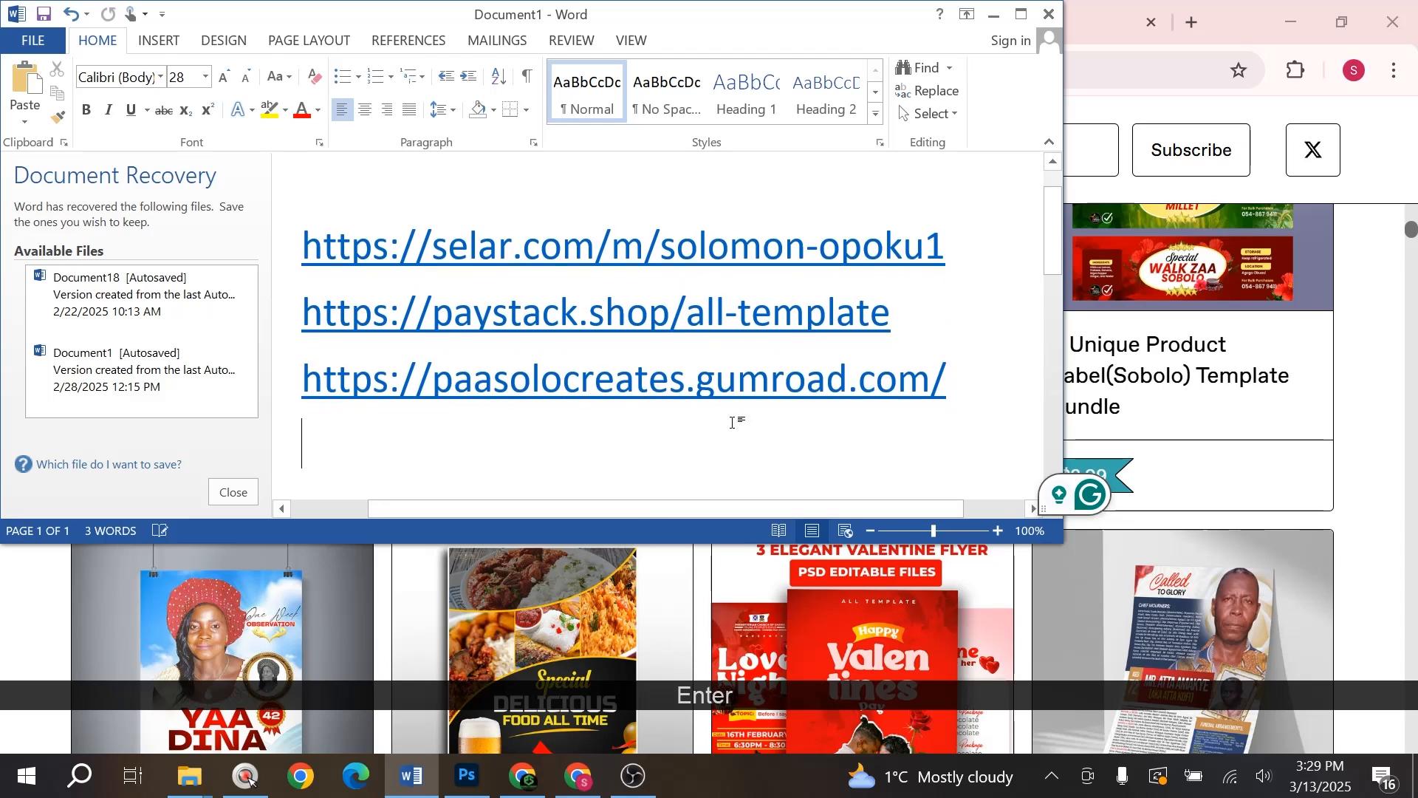
{"action": "left_click", "coordinate": [1088, 20]}
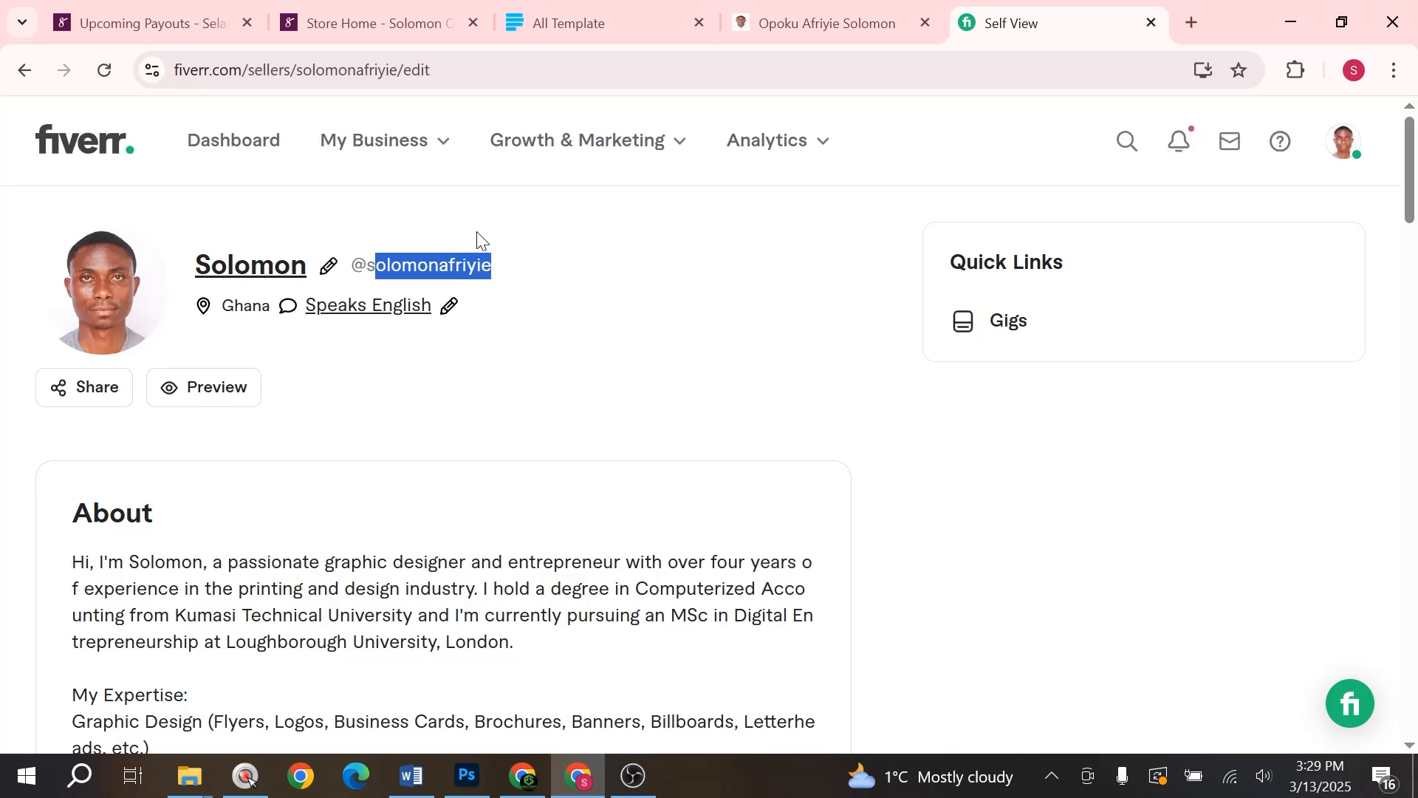
- Copy the Fiverr profile username and paste it below the three store links
{"action": "left_click_drag", "start_coordinate": [502, 269], "coordinate": [350, 266]}
{"action": "key", "text": "ctrl+c"}
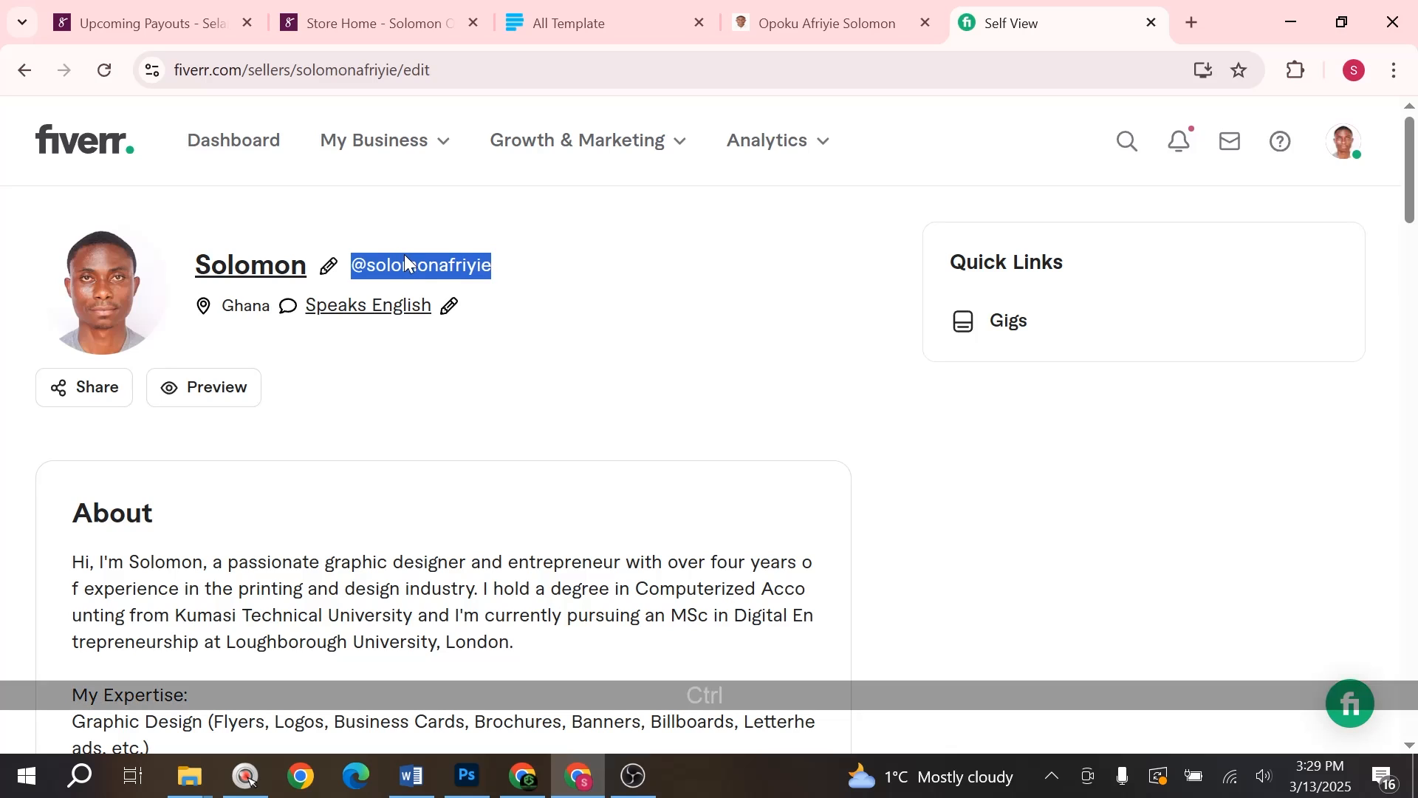
{"action": "key", "text": "alt+Tab"}
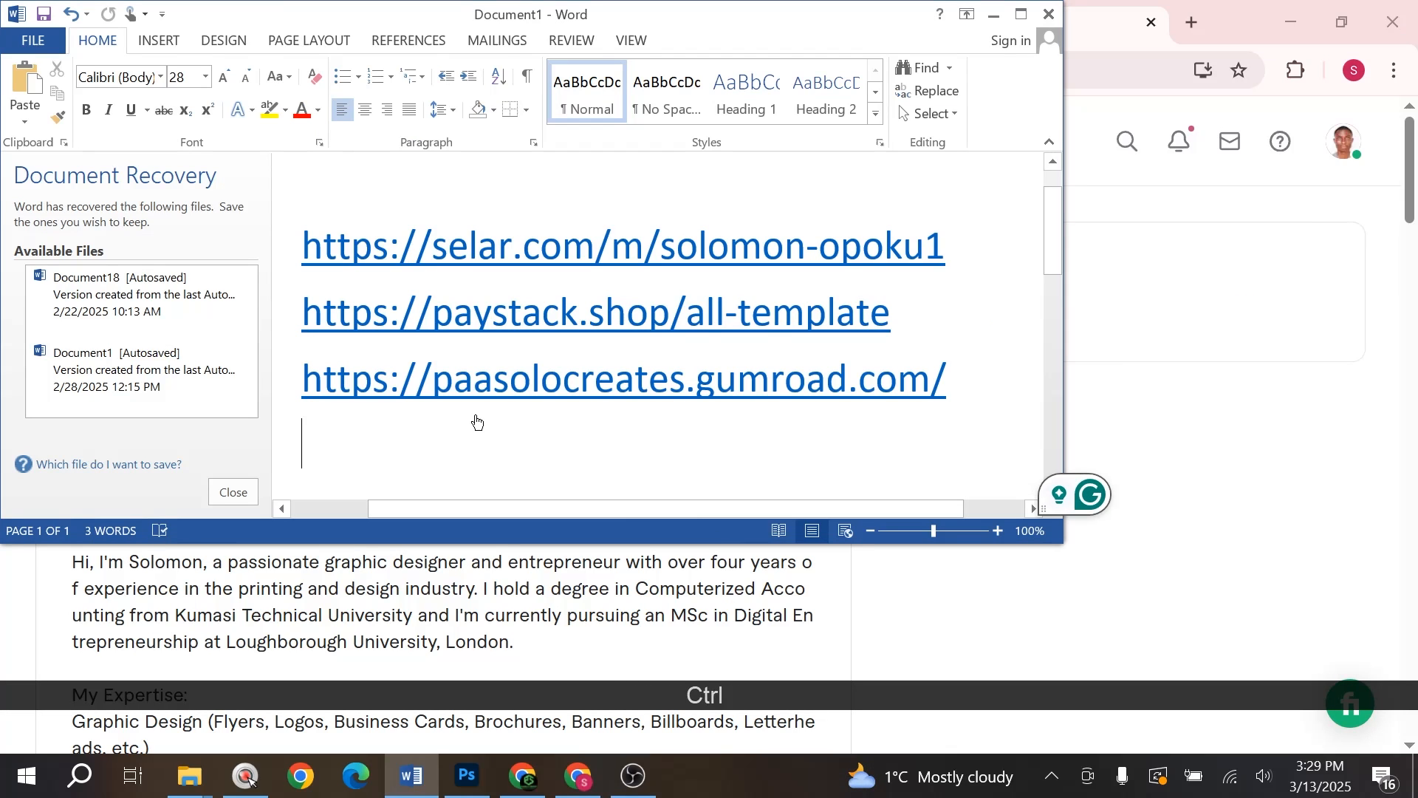
{"action": "key", "text": "ctrl+v"}
{"action": "left_click", "coordinate": [1117, 255]}
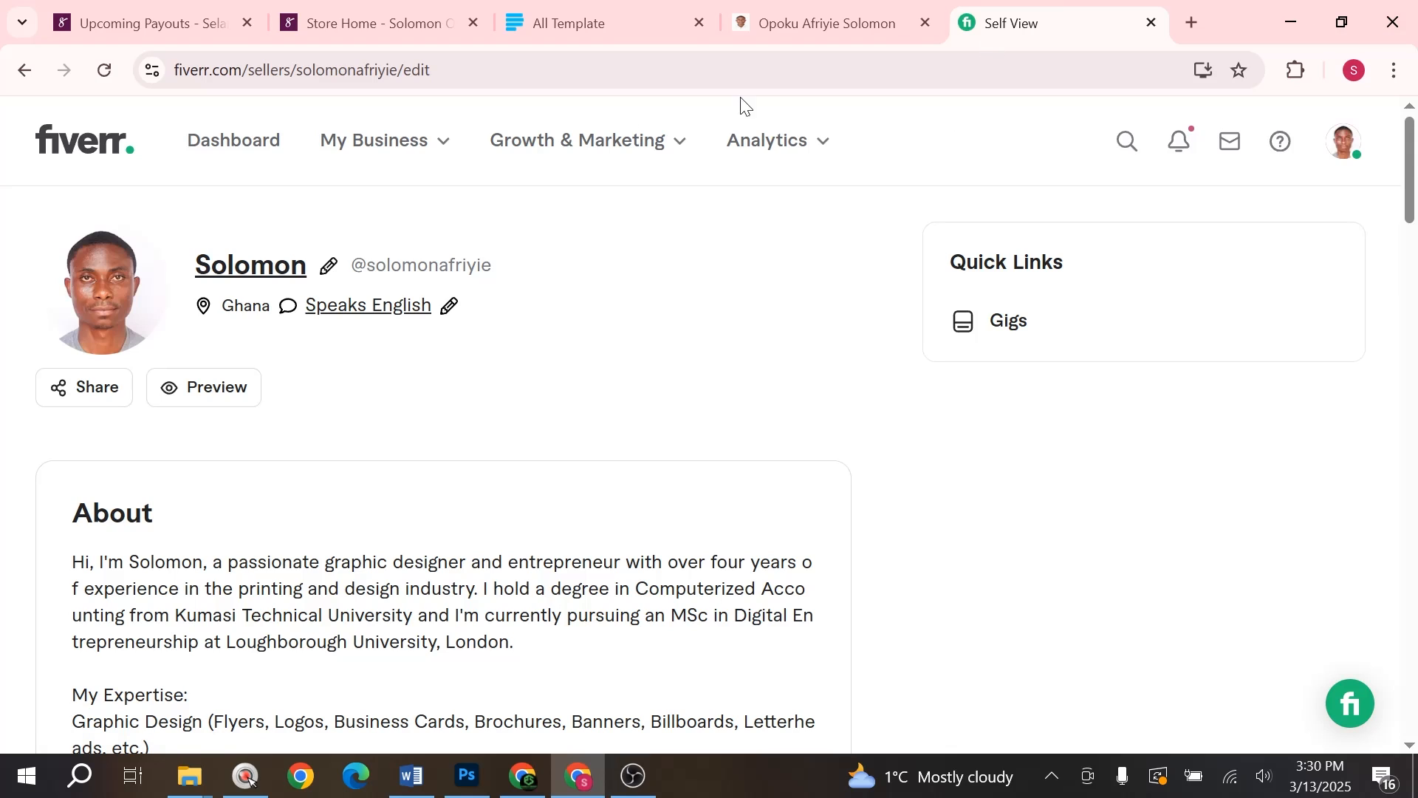
{"action": "key", "text": "alt+Tab"}
{"action": "key", "text": "ctrl+v"}
- Enlarge the username to 26 pt and append a '-fiverr' label after it
{"action": "left_click_drag", "start_coordinate": [459, 428], "coordinate": [301, 433]}
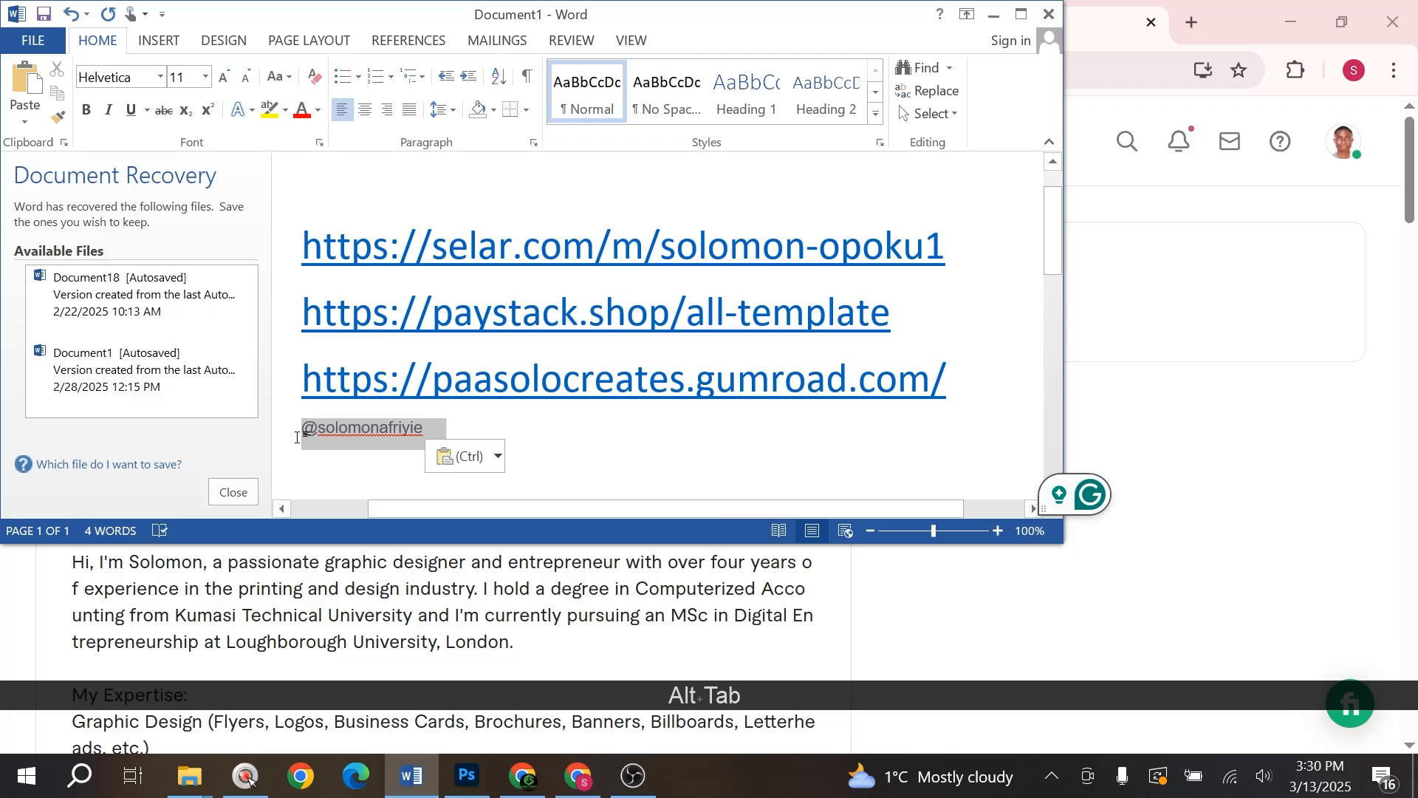
{"action": "left_click", "coordinate": [220, 79]}
{"action": "left_click", "coordinate": [219, 78]}
{"action": "left_click", "coordinate": [219, 78]}
{"action": "left_click", "coordinate": [219, 78]}
{"action": "left_click", "coordinate": [220, 78]}
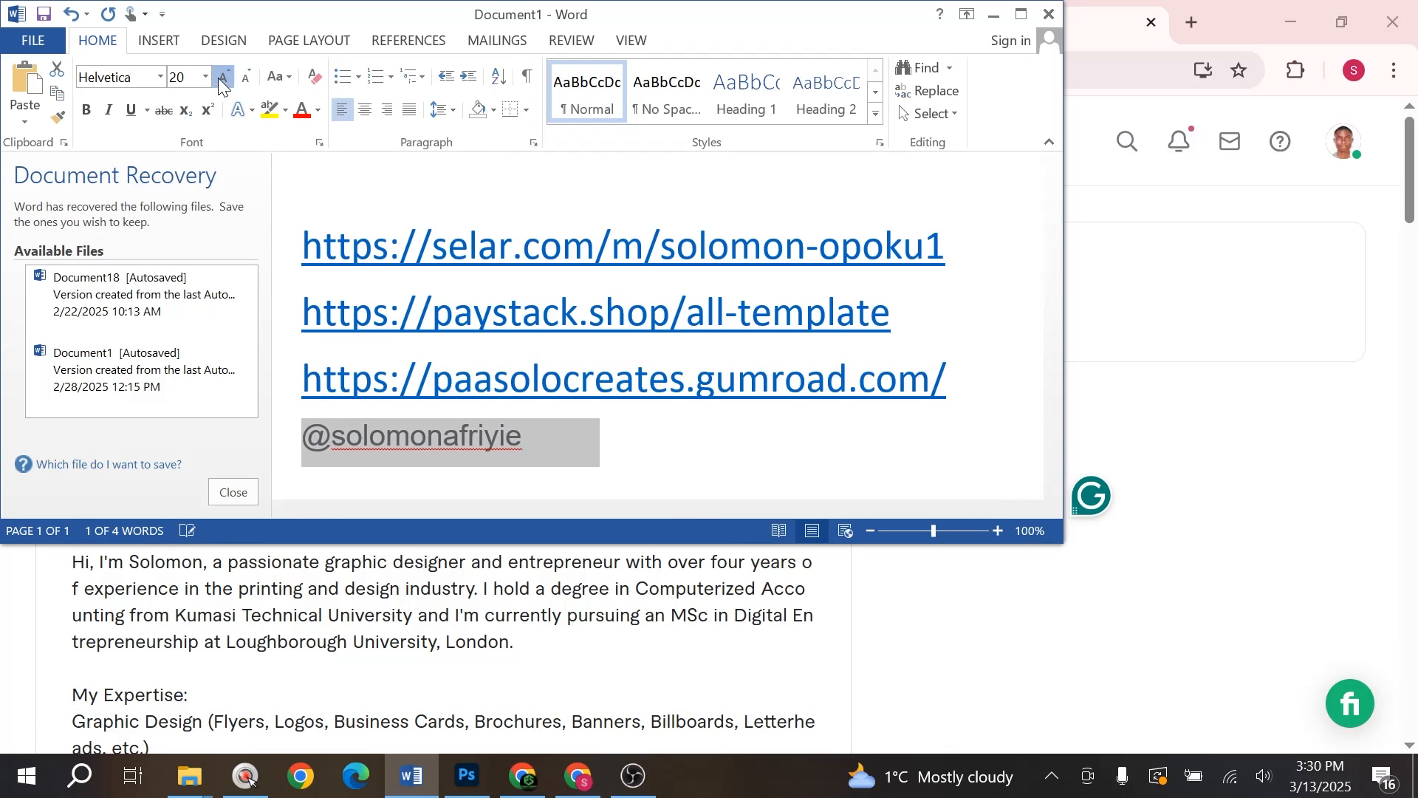
{"action": "left_click", "coordinate": [219, 78]}
{"action": "left_click", "coordinate": [219, 78]}
{"action": "left_click", "coordinate": [219, 79]}
{"action": "left_click", "coordinate": [631, 463]}
{"action": "type", "text": "v"}
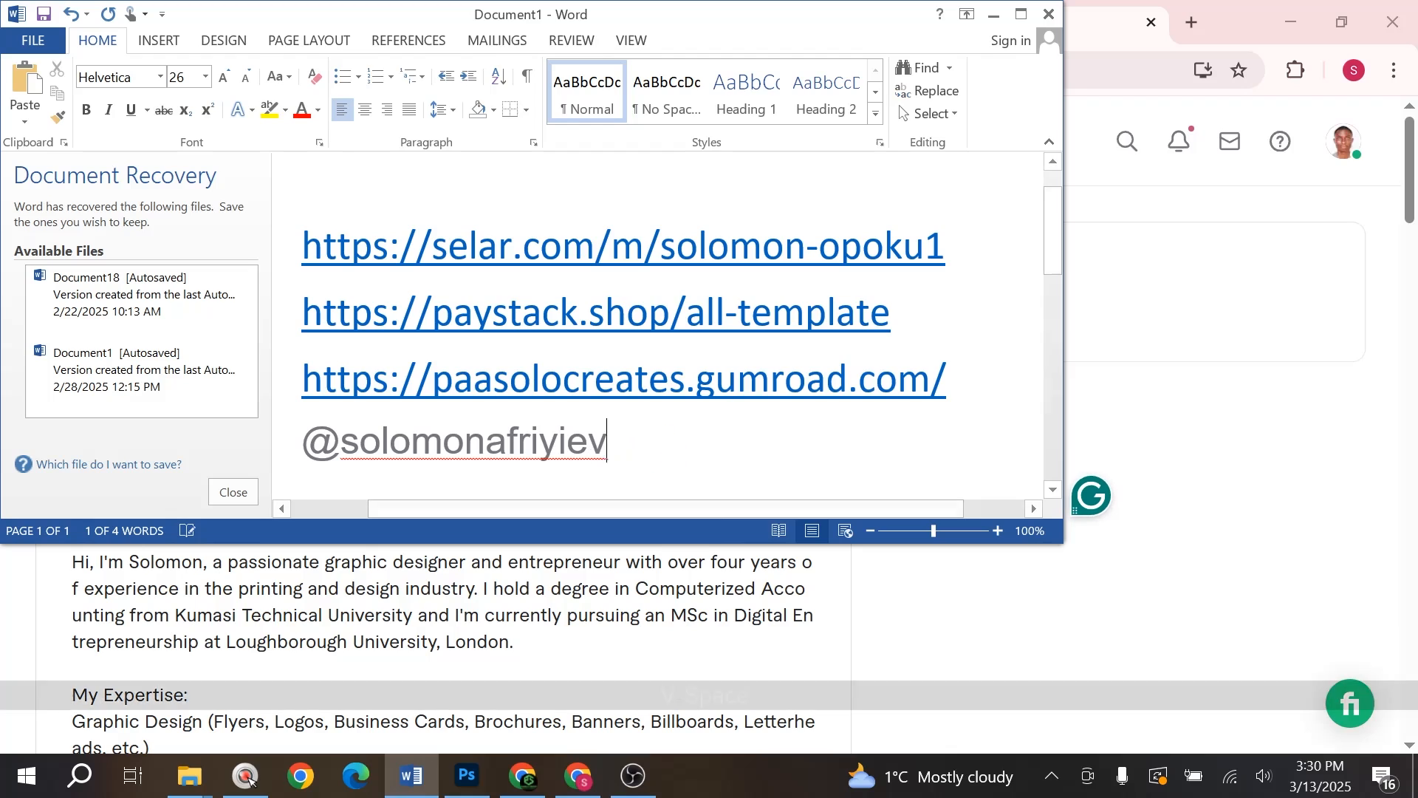
{"action": "type", "text": " -fiv"}
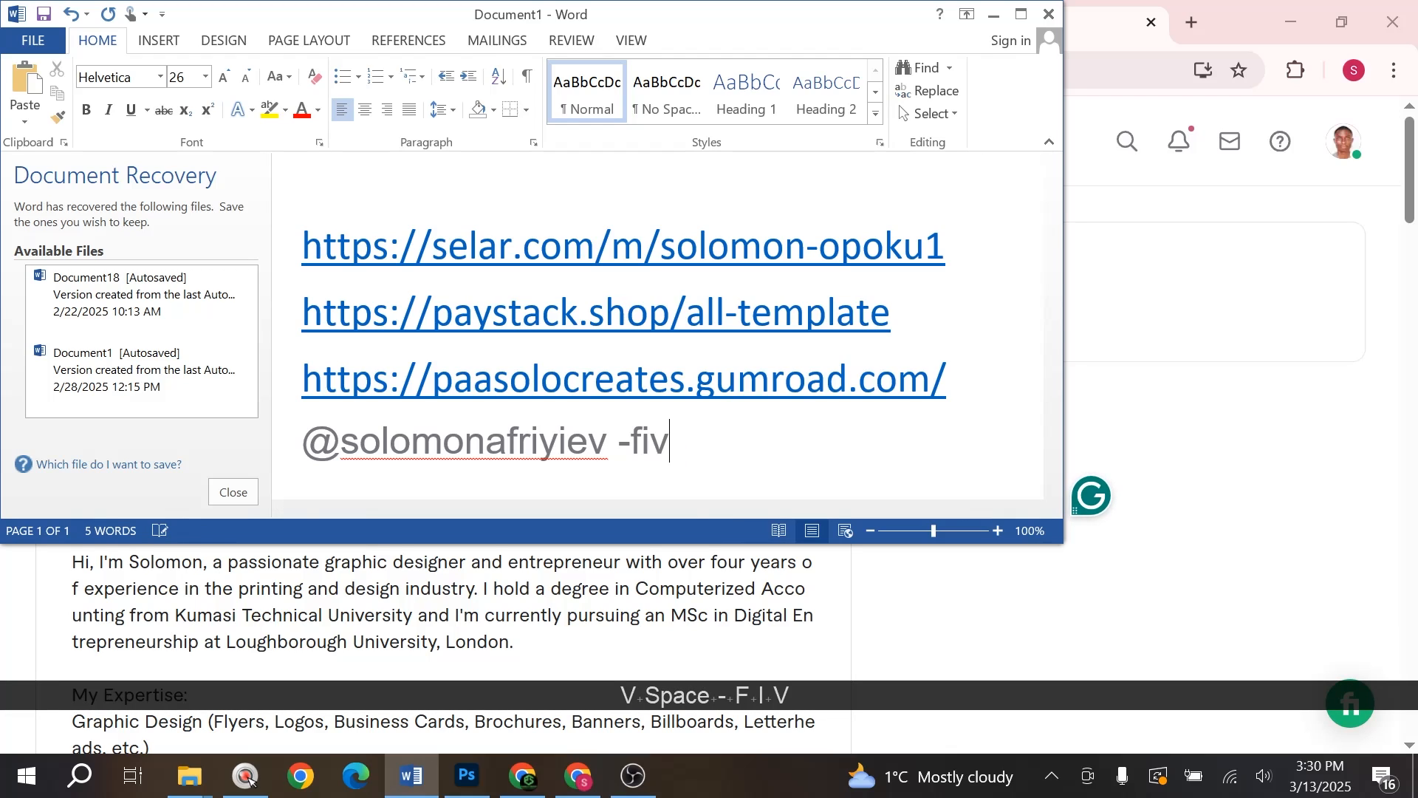
{"action": "type", "text": "err"}
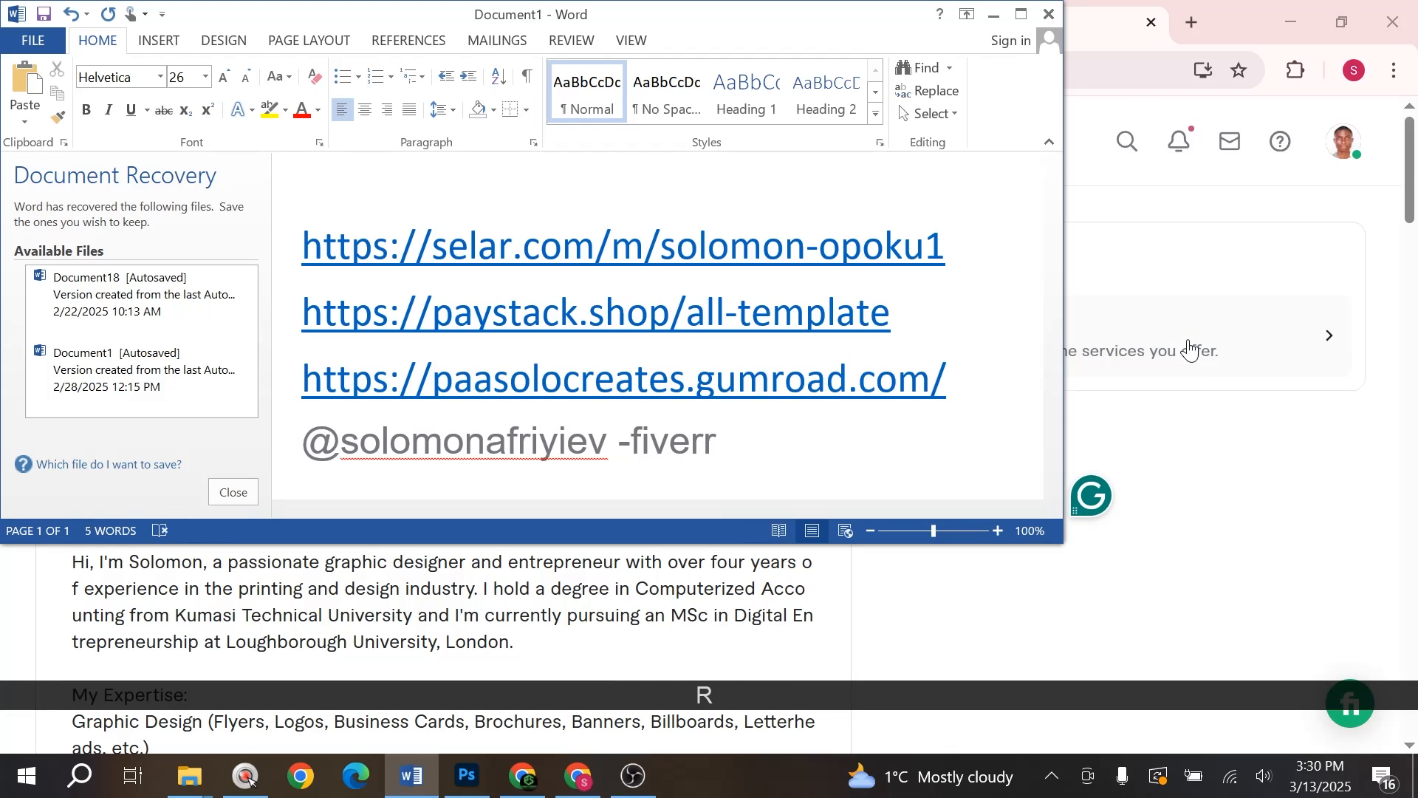
- Maximize the Word window so the document fills the screen
{"action": "left_click", "coordinate": [1188, 343]}
{"action": "key", "text": "alt+Tab"}
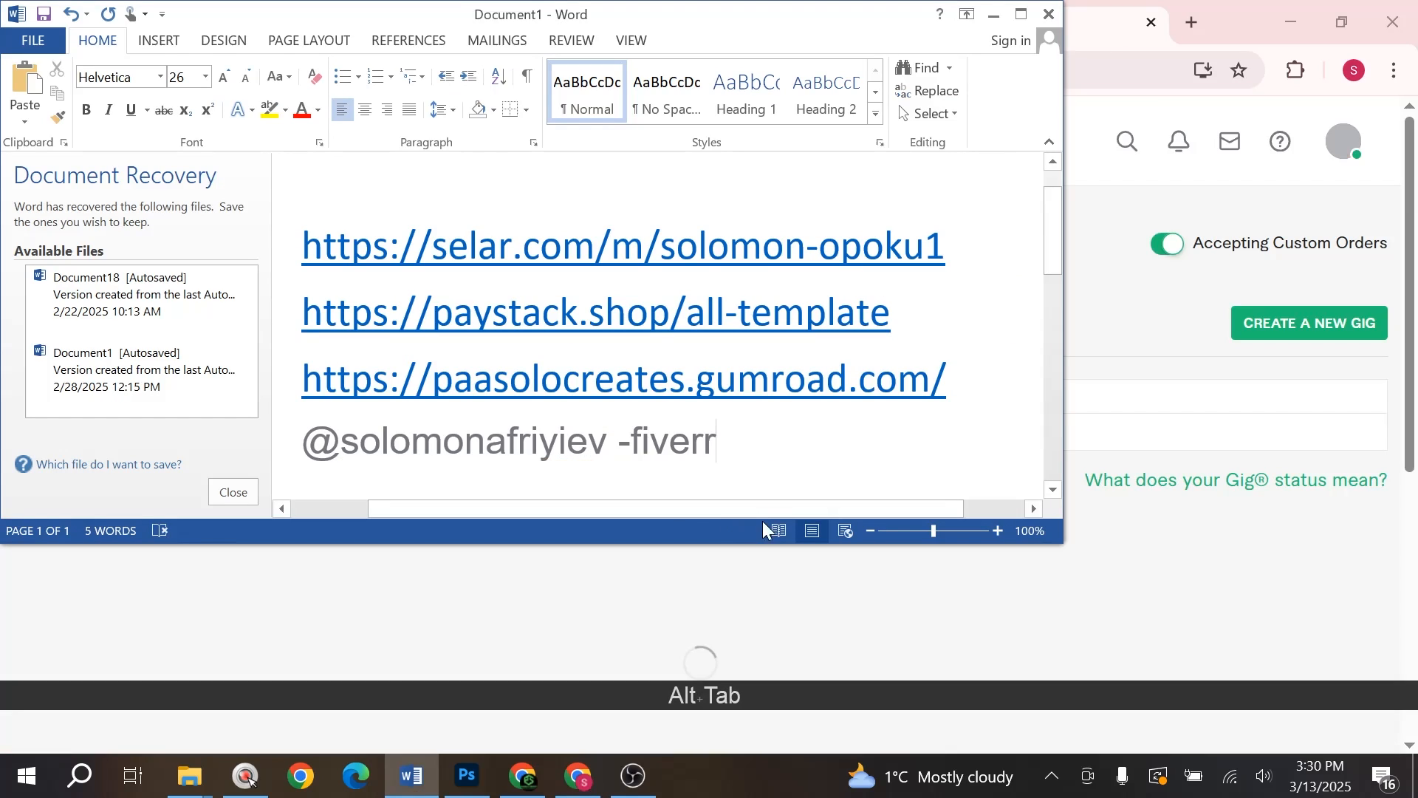
{"action": "left_click", "coordinate": [1020, 16]}
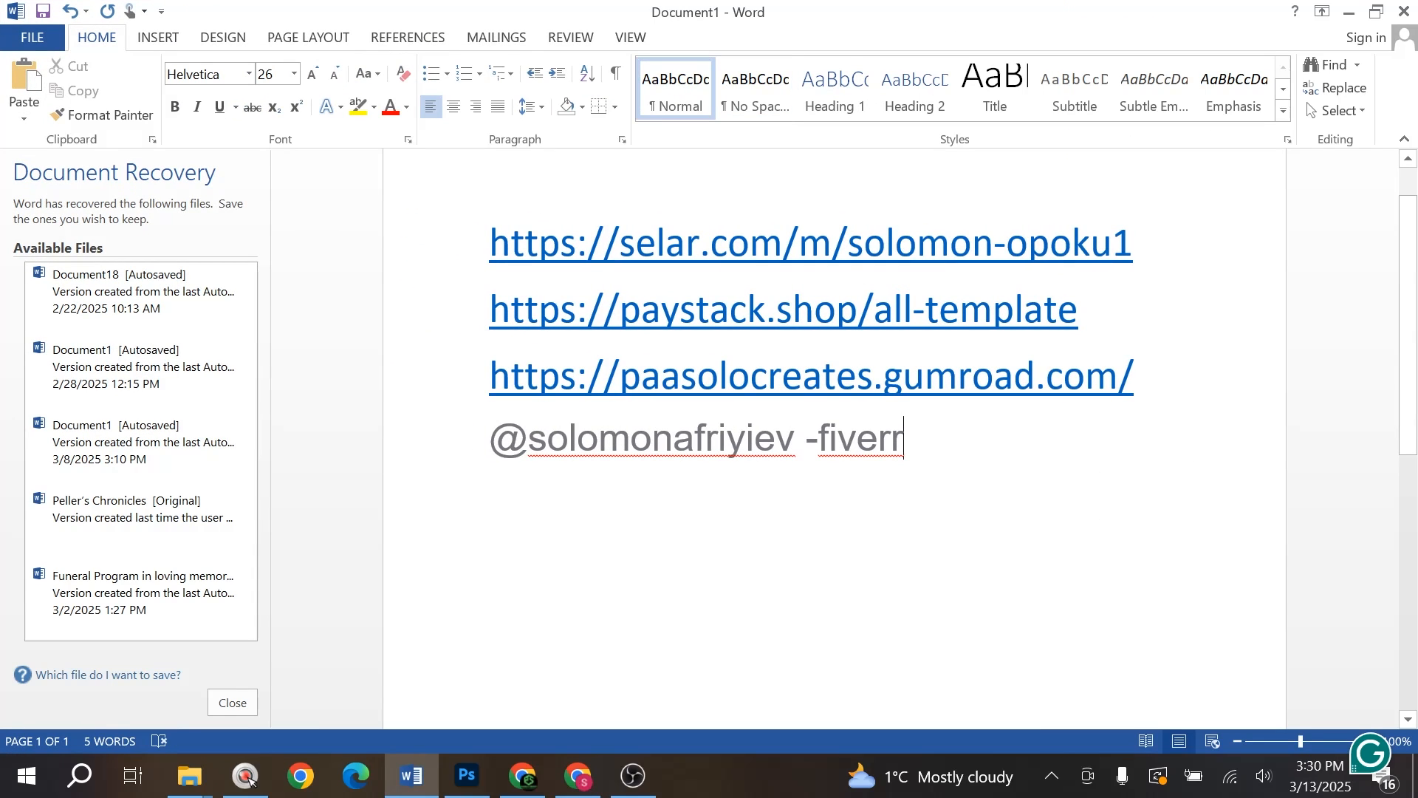
{"action": "key", "text": "alt+Tab"}
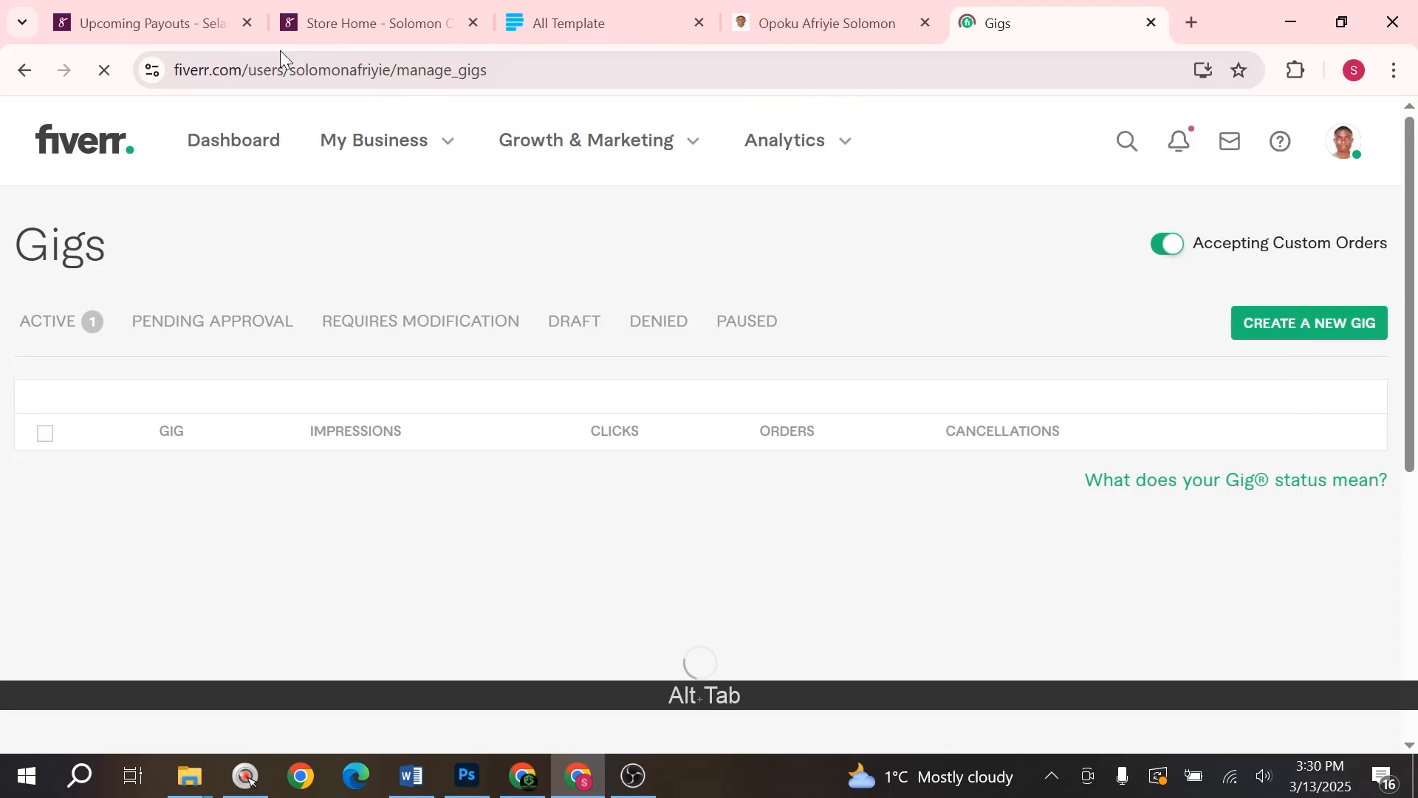
{"action": "key", "text": "alt+Tab"}
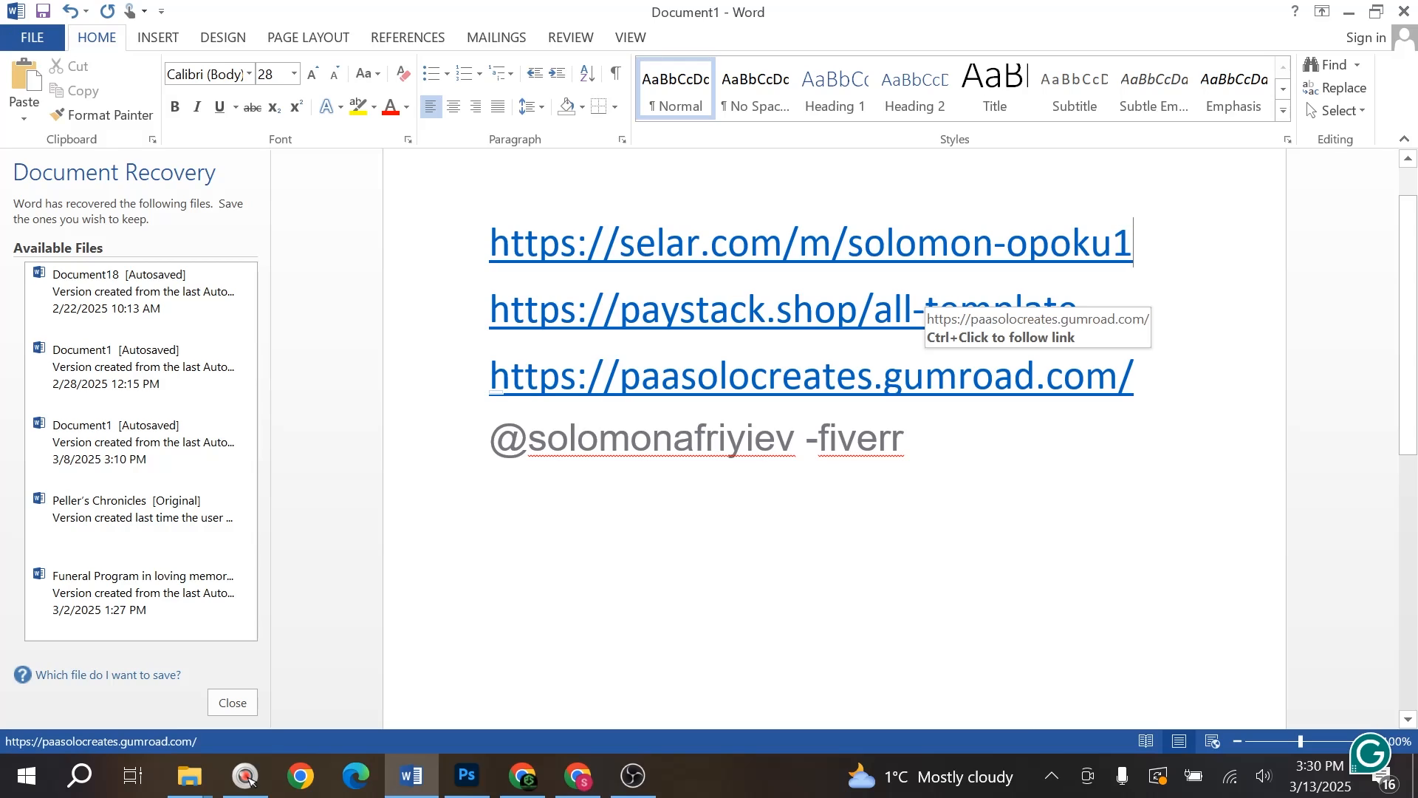
{"action": "left_click", "coordinate": [937, 437]}
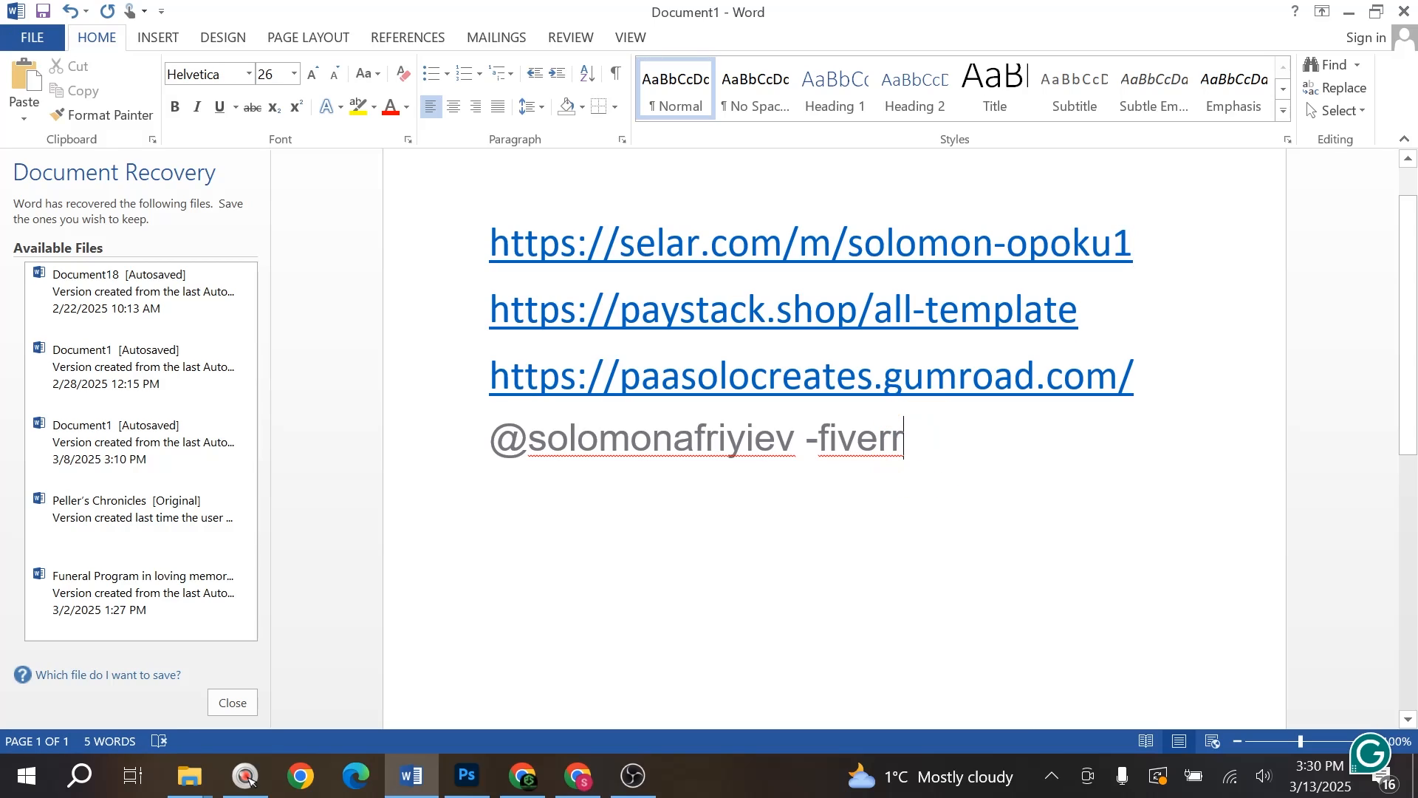